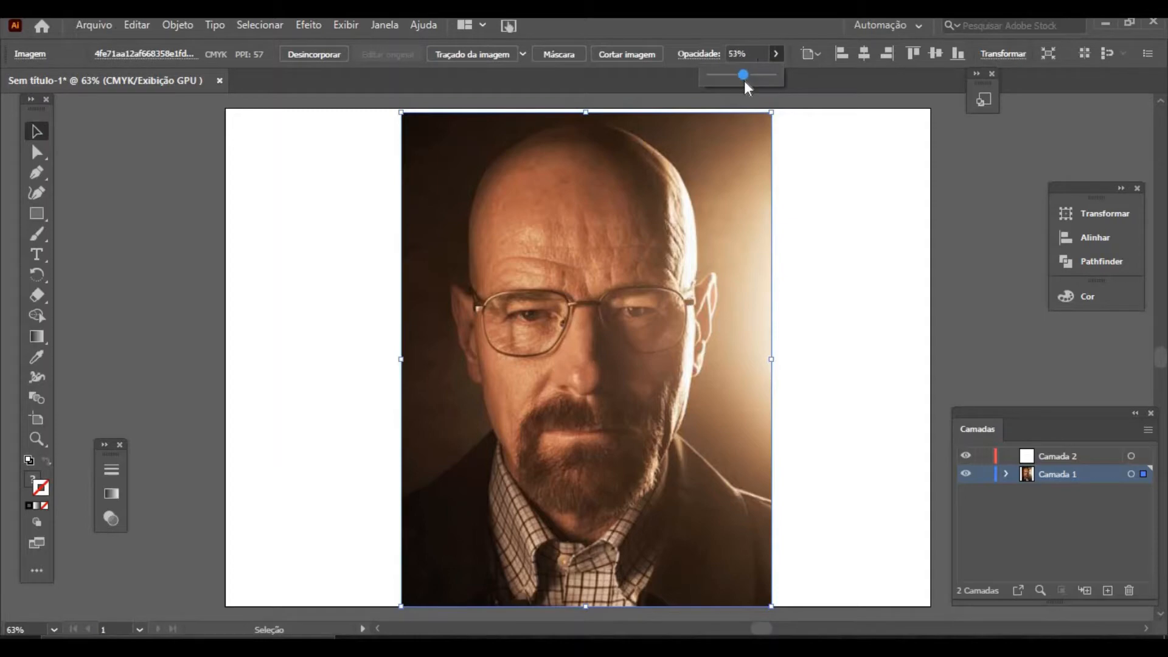
# Step: Fade the portrait photo to 50% opacity and lock its layer Camada 1, with Camada 2 active for drawing
pyautogui.moveTo(742, 80); pyautogui.dragTo(743, 80)
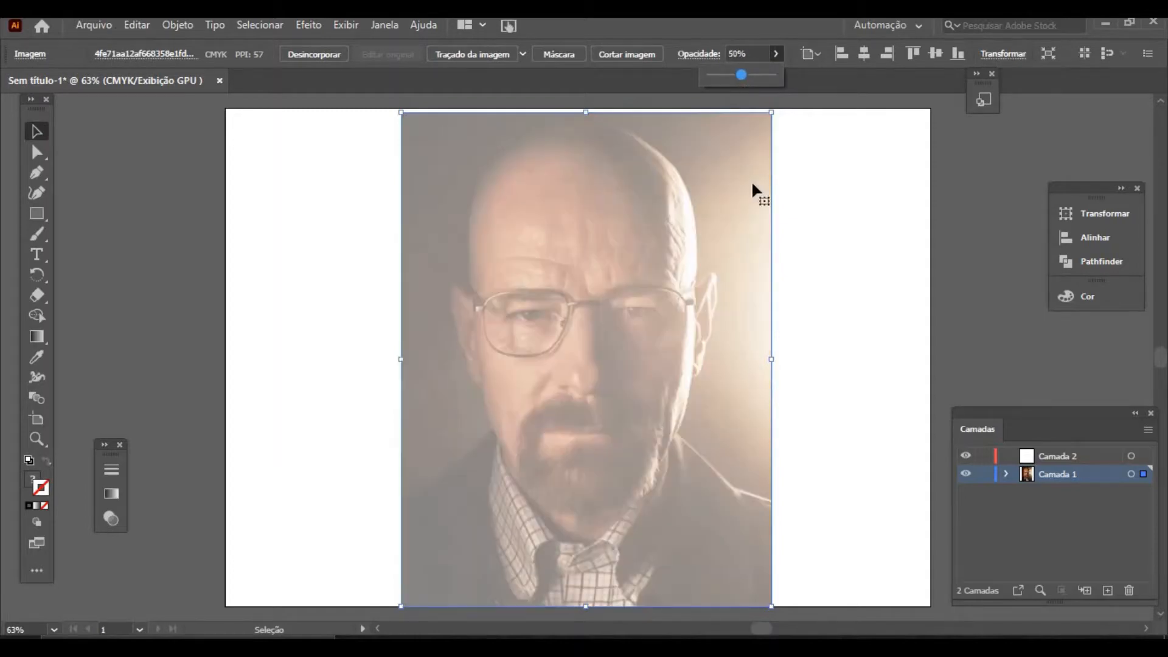
pyautogui.click(845, 228)
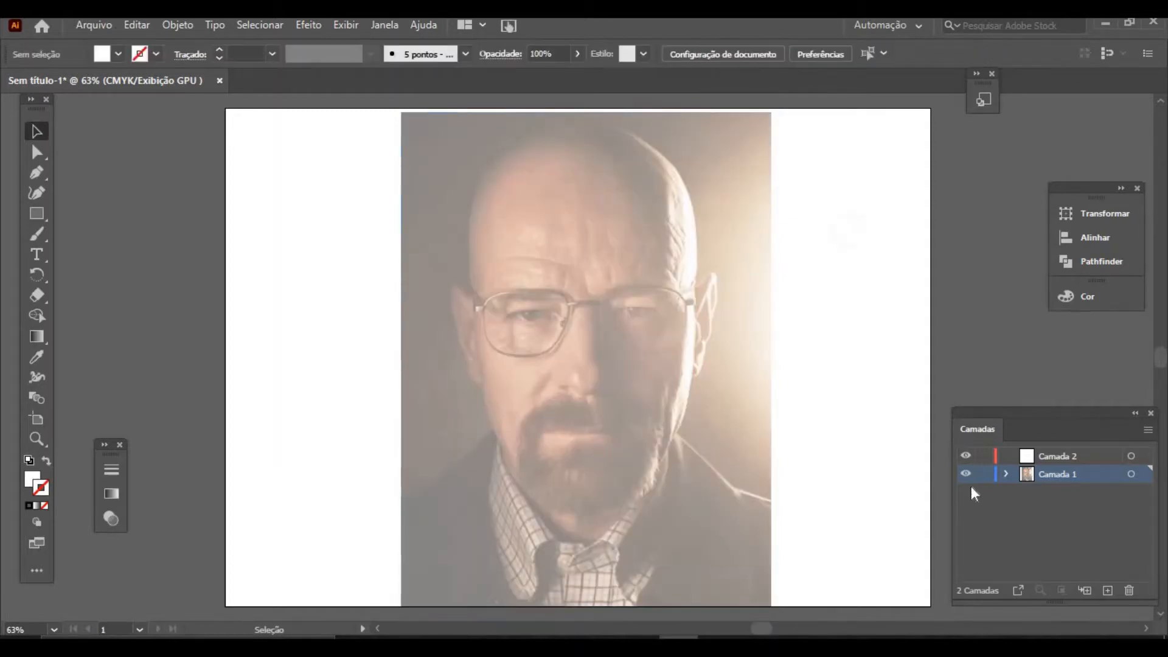
pyautogui.click(1054, 453)
# Step: Set up the Pen tool with no fill and a magenta stroke of M 100%, with the head framed at 100% zoom
pyautogui.click(29, 438)
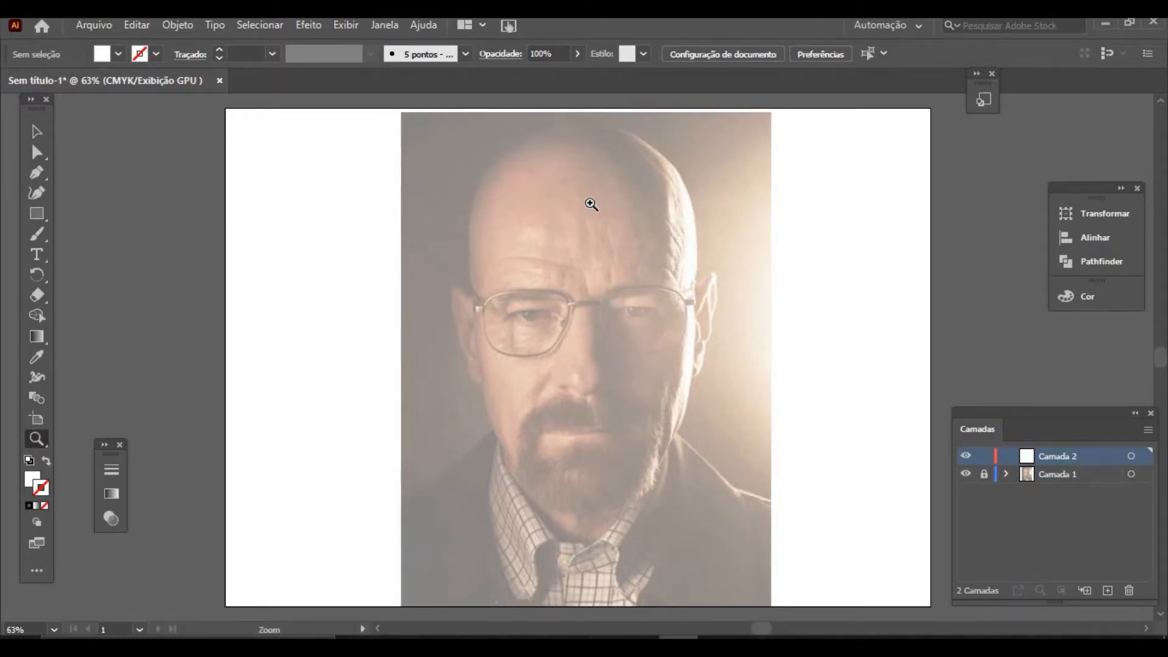
pyautogui.click(586, 226)
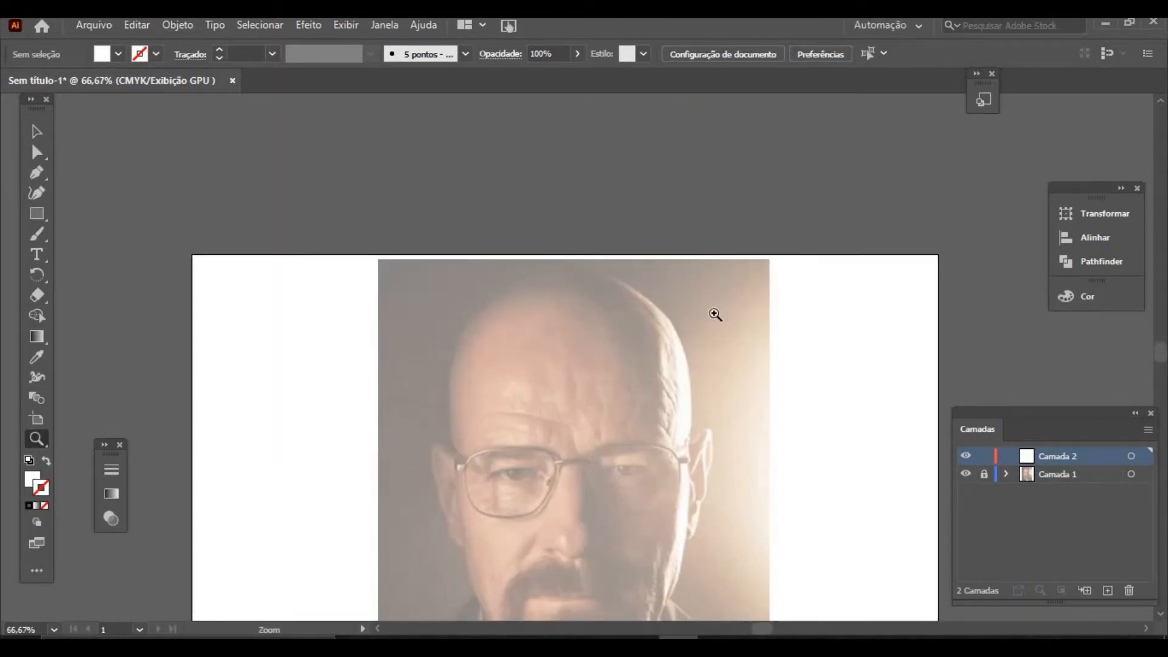
pyautogui.click(597, 540)
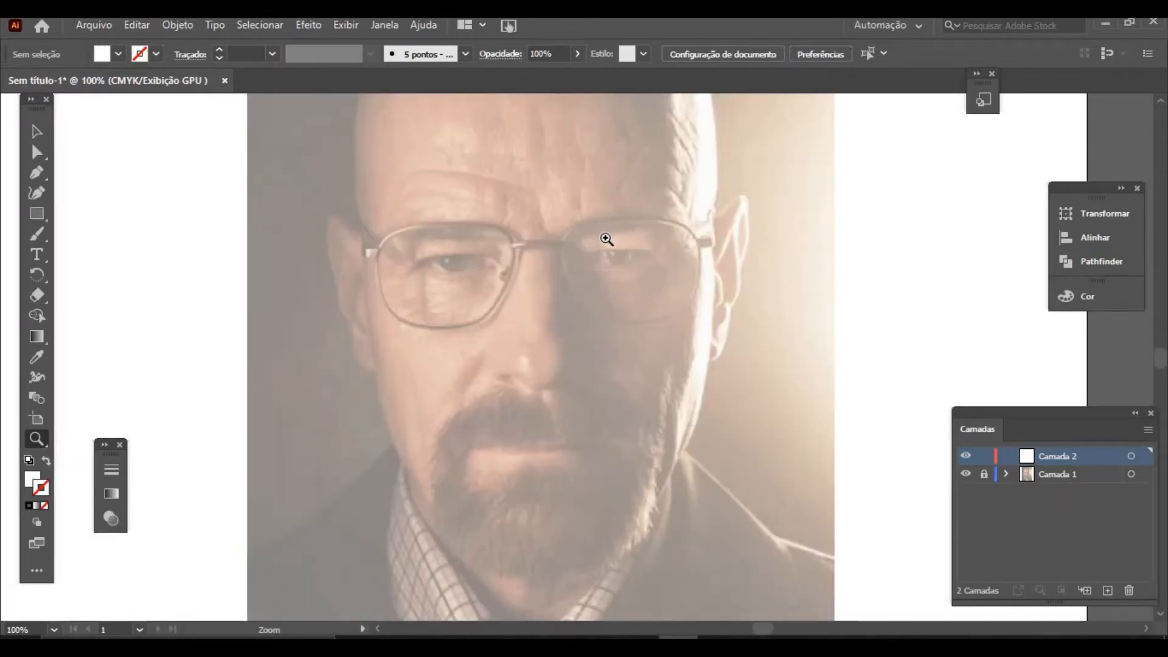
pyautogui.press('space')
pyautogui.moveTo(560, 289); pyautogui.dragTo(555, 368)
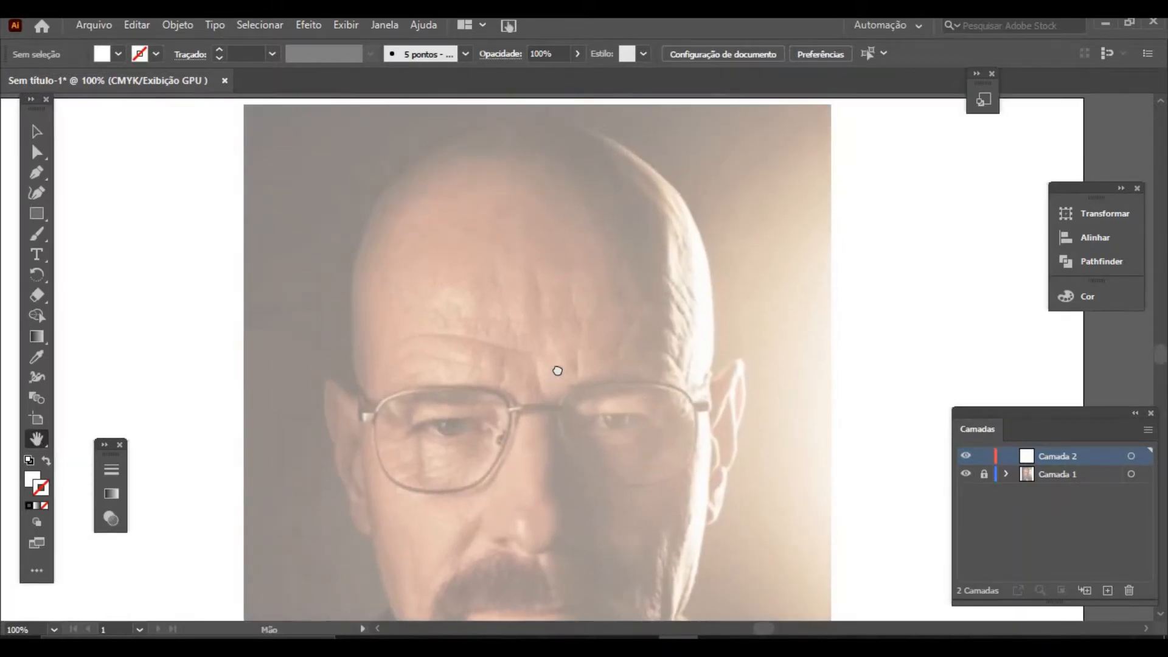
pyautogui.click(35, 175)
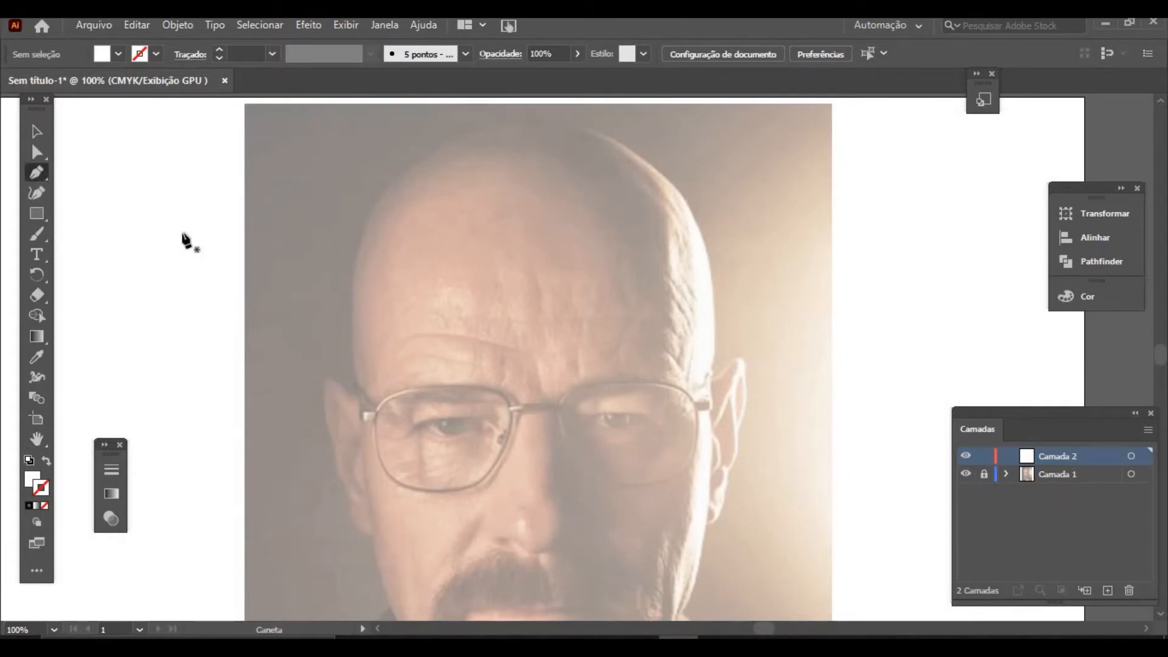
pyautogui.click(46, 463)
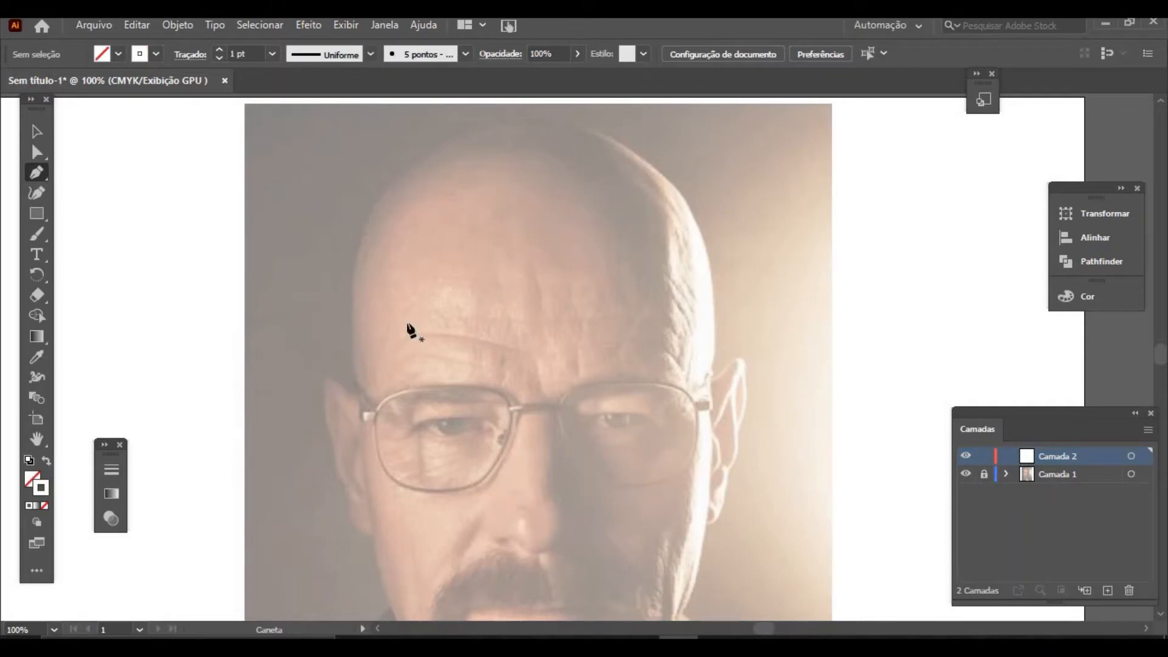
pyautogui.click(382, 25)
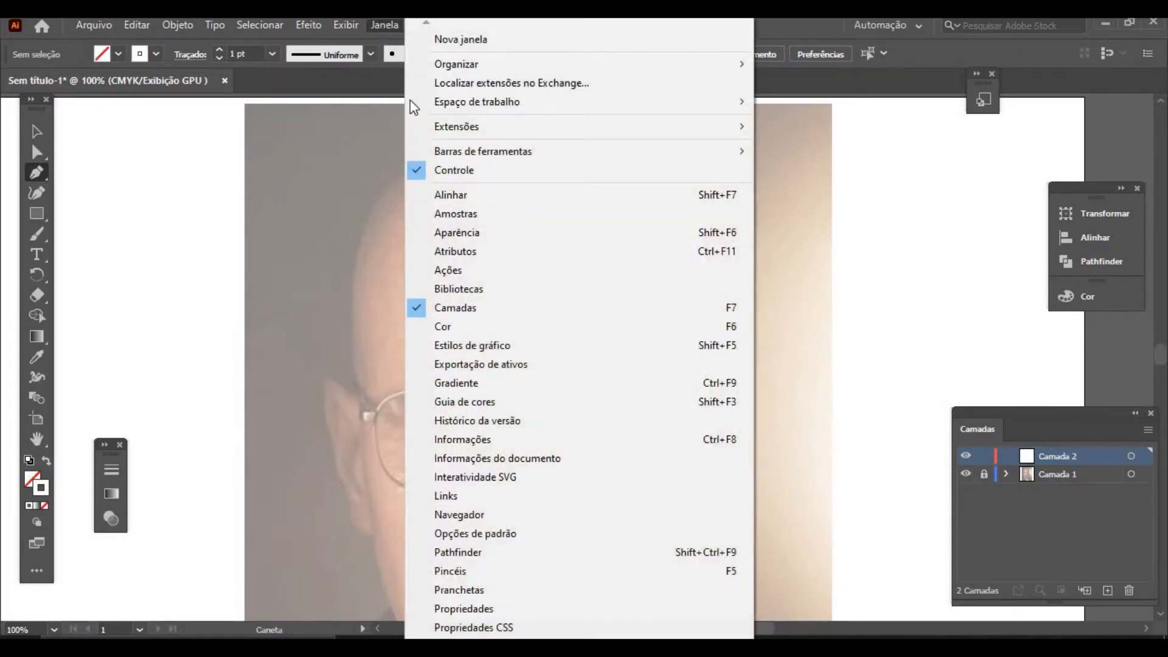
pyautogui.click(458, 328)
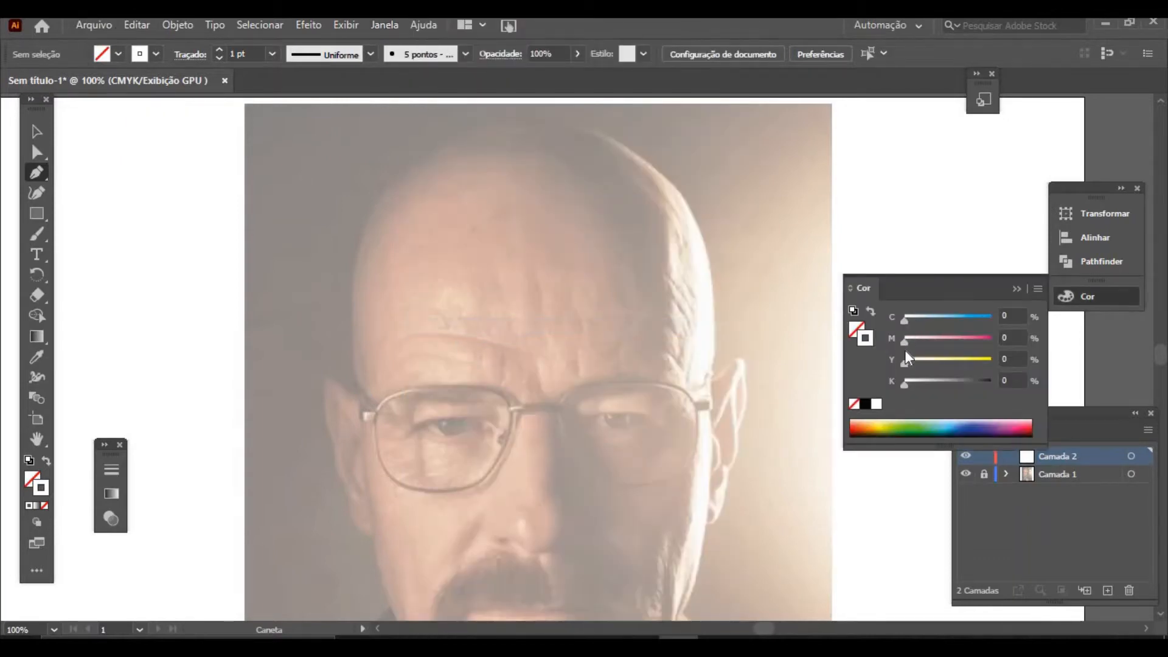
pyautogui.moveTo(904, 340); pyautogui.dragTo(1031, 333)
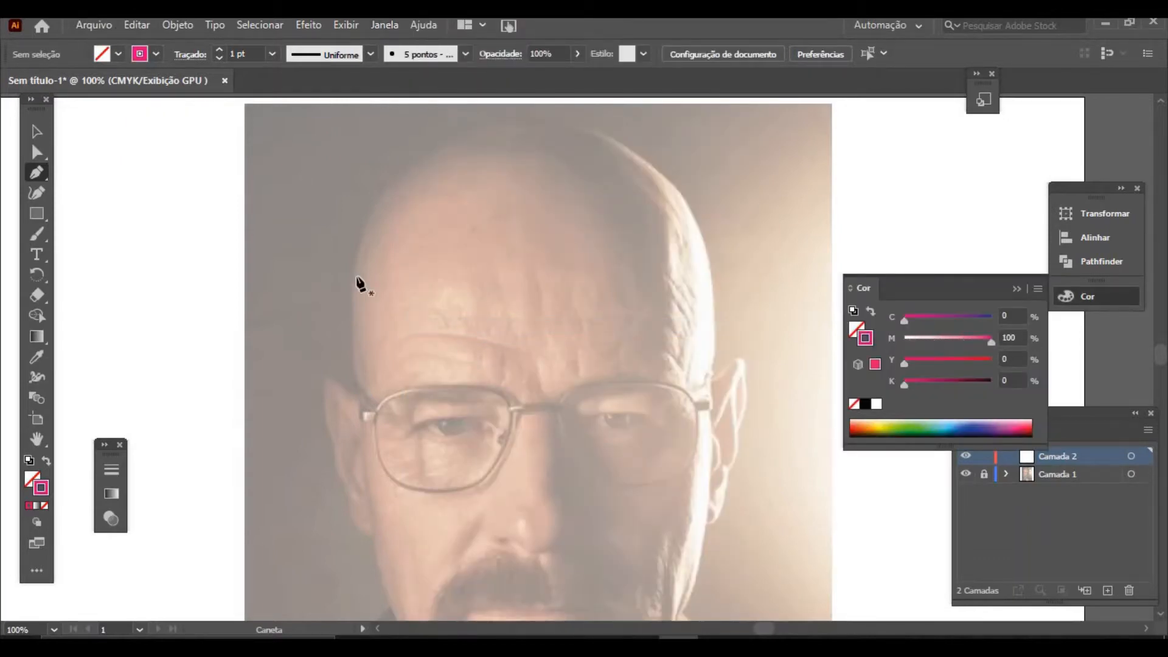
# Step: Trace the bald head's contour with the Pen tool, from above the left ear over the crown to the right temple
pyautogui.click(353, 382)
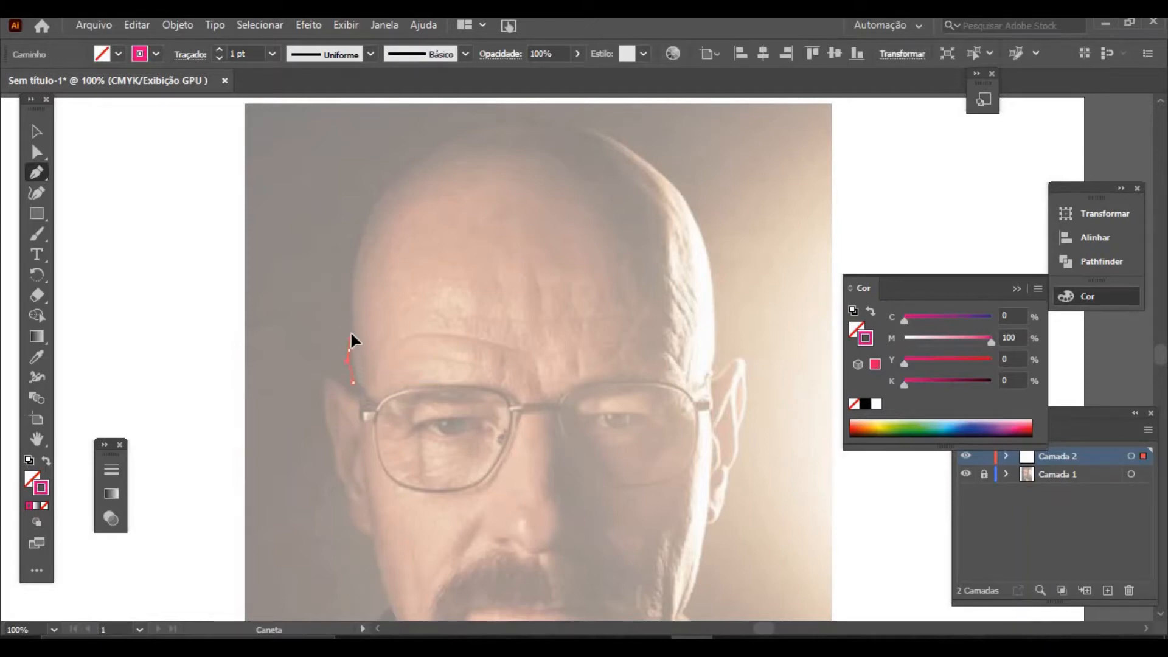
pyautogui.moveTo(352, 334); pyautogui.dragTo(435, 153)
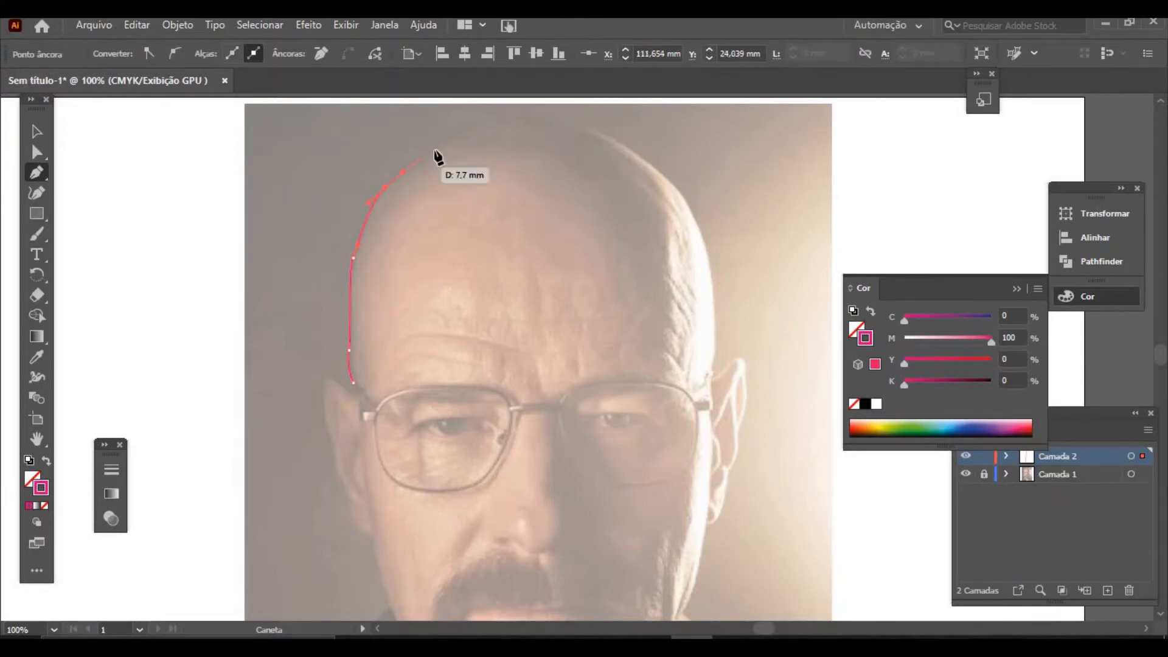
pyautogui.click(474, 129)
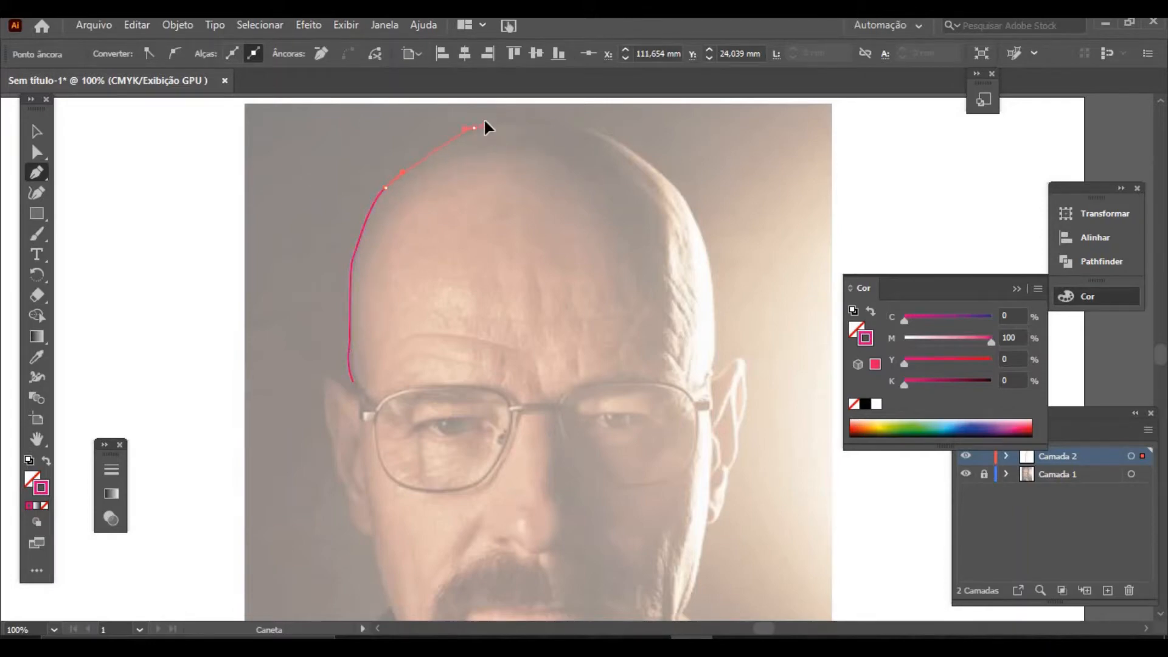
pyautogui.click(485, 123)
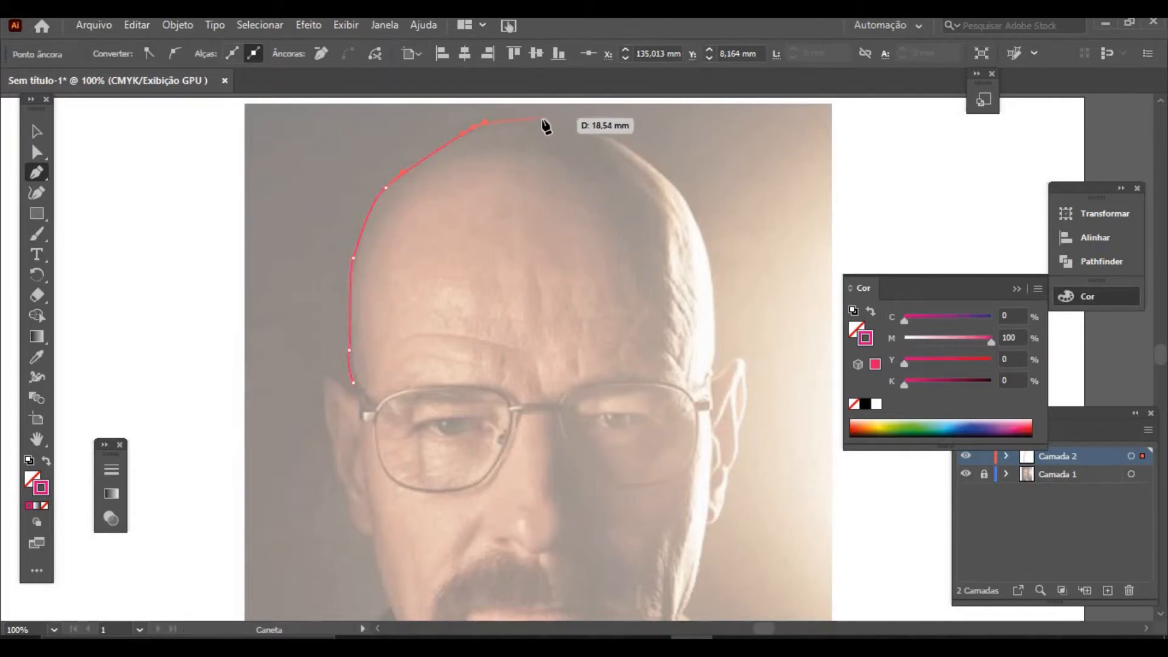
pyautogui.moveTo(544, 119); pyautogui.dragTo(565, 120)
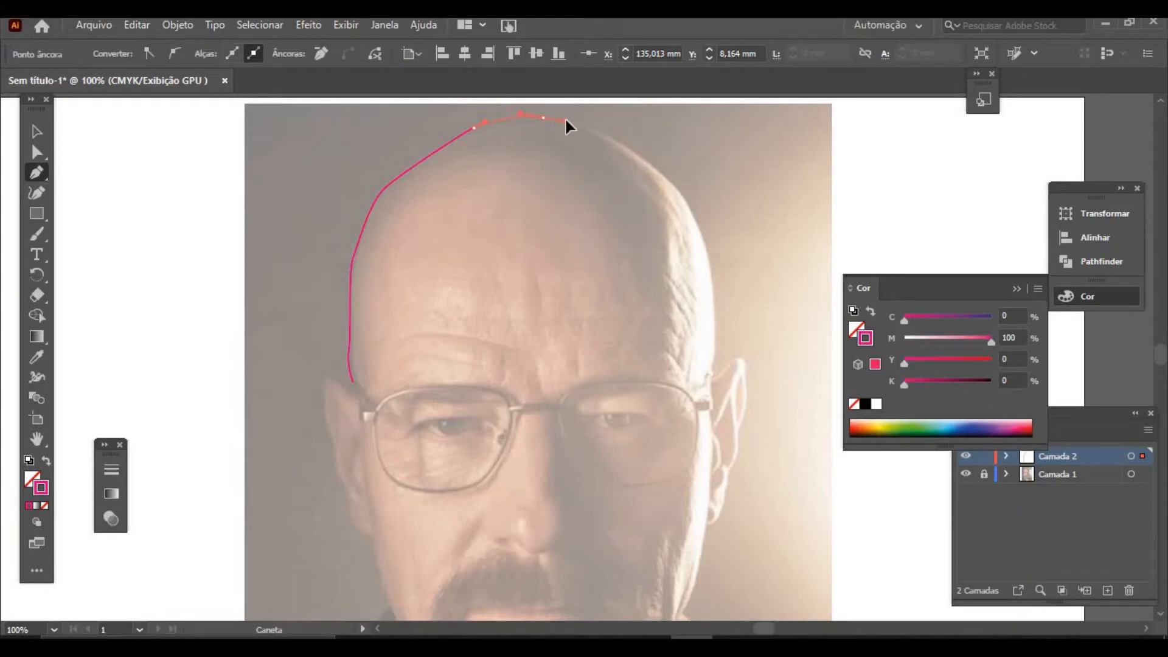
pyautogui.moveTo(628, 146); pyautogui.dragTo(646, 162)
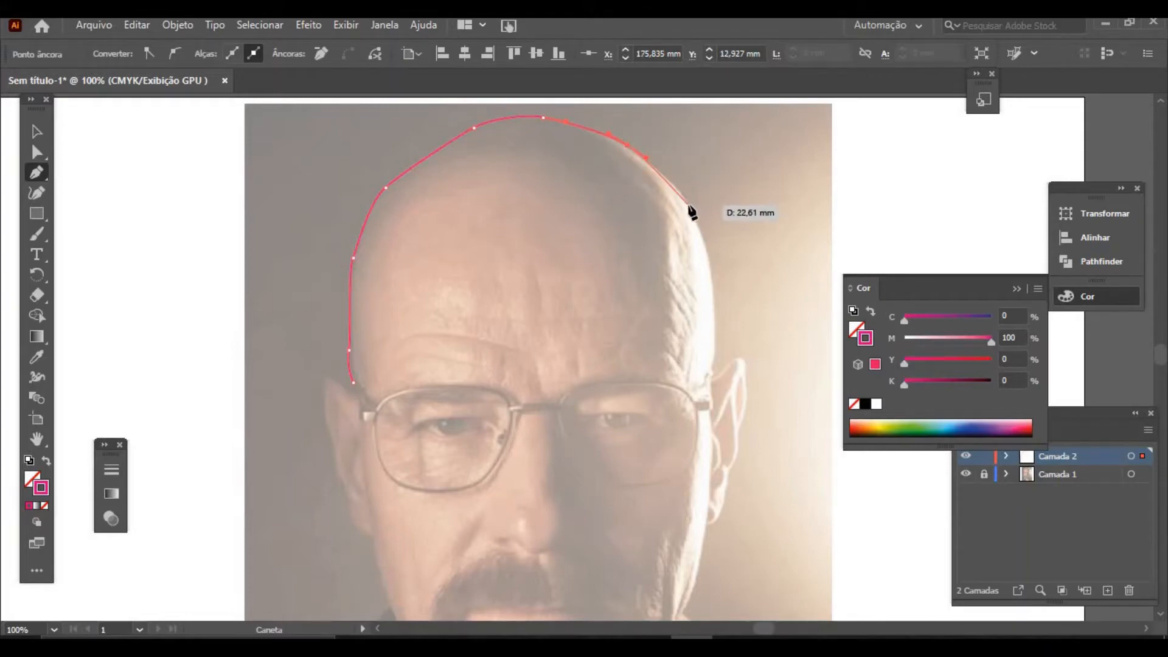
pyautogui.moveTo(689, 203); pyautogui.dragTo(694, 217)
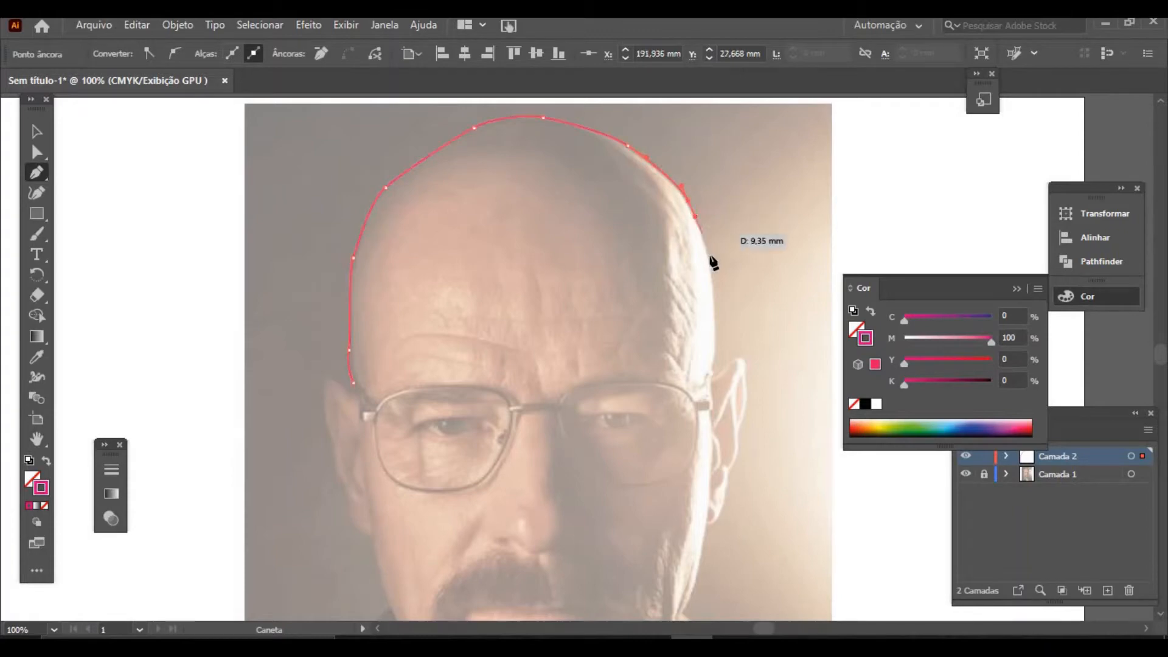
pyautogui.moveTo(711, 261); pyautogui.dragTo(712, 269)
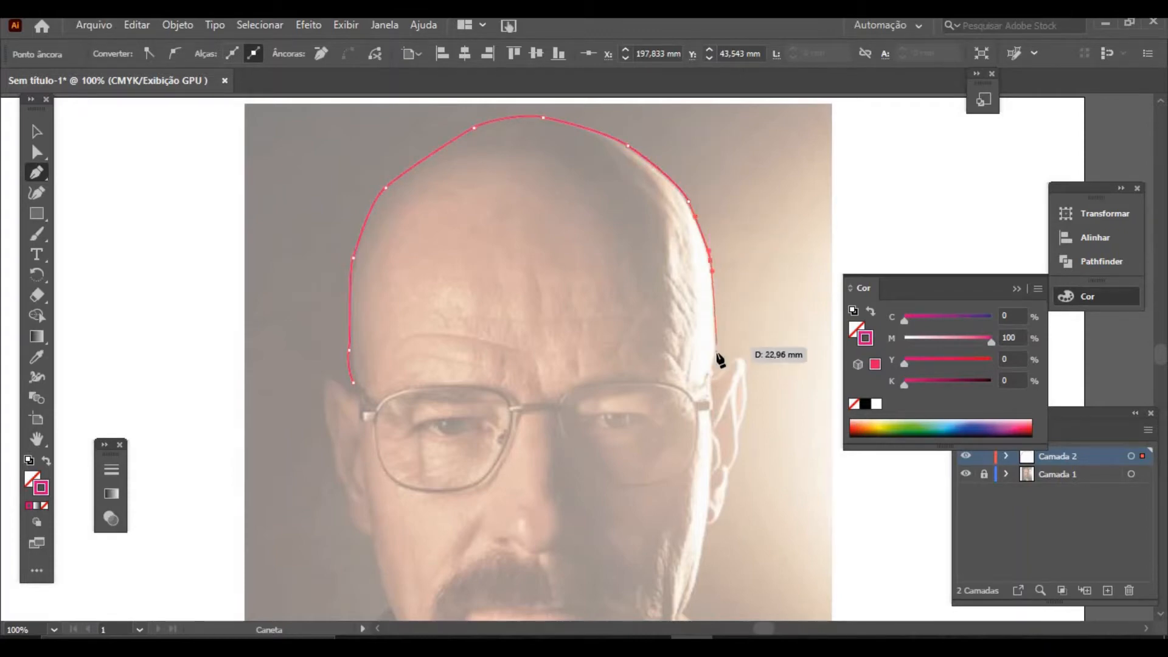
# Step: Continue the path down the right temple and around the outer edge of the right ear to its lobe
pyautogui.moveTo(716, 354); pyautogui.dragTo(733, 477)
pyautogui.keyDown('ctrl'); pyautogui.click(716, 487); pyautogui.keyUp('ctrl')
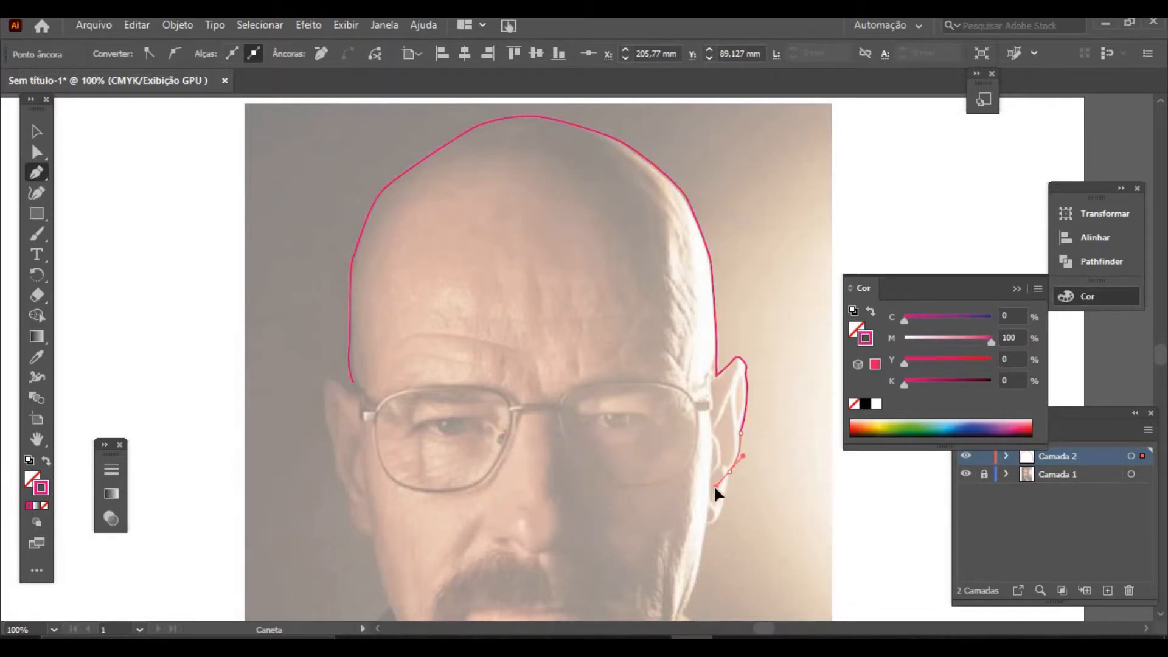
pyautogui.keyDown('ctrl'); pyautogui.click(715, 487); pyautogui.keyUp('ctrl')
pyautogui.moveTo(720, 516); pyautogui.dragTo(713, 524)
pyautogui.keyDown('ctrl'); pyautogui.click(713, 524); pyautogui.keyUp('ctrl')
pyautogui.keyDown('ctrl'); pyautogui.click(710, 524); pyautogui.keyUp('ctrl')
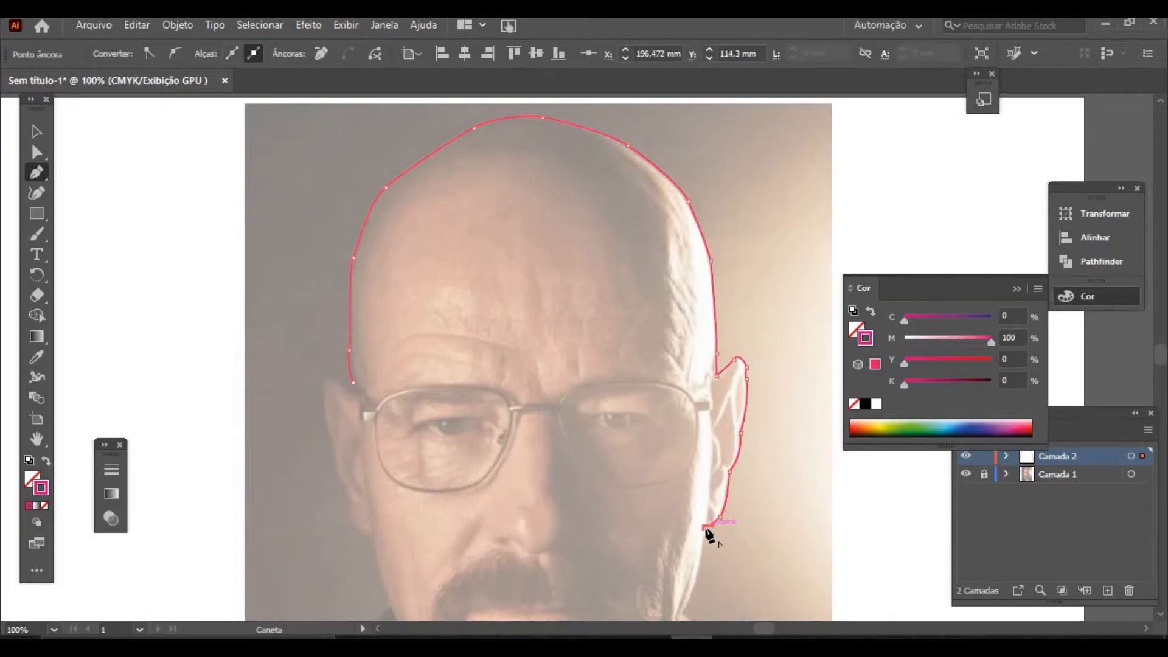
# Step: Extend the path from the right earlobe down the jaw and neck and along the shoulder past the photo's right edge
pyautogui.press('space')
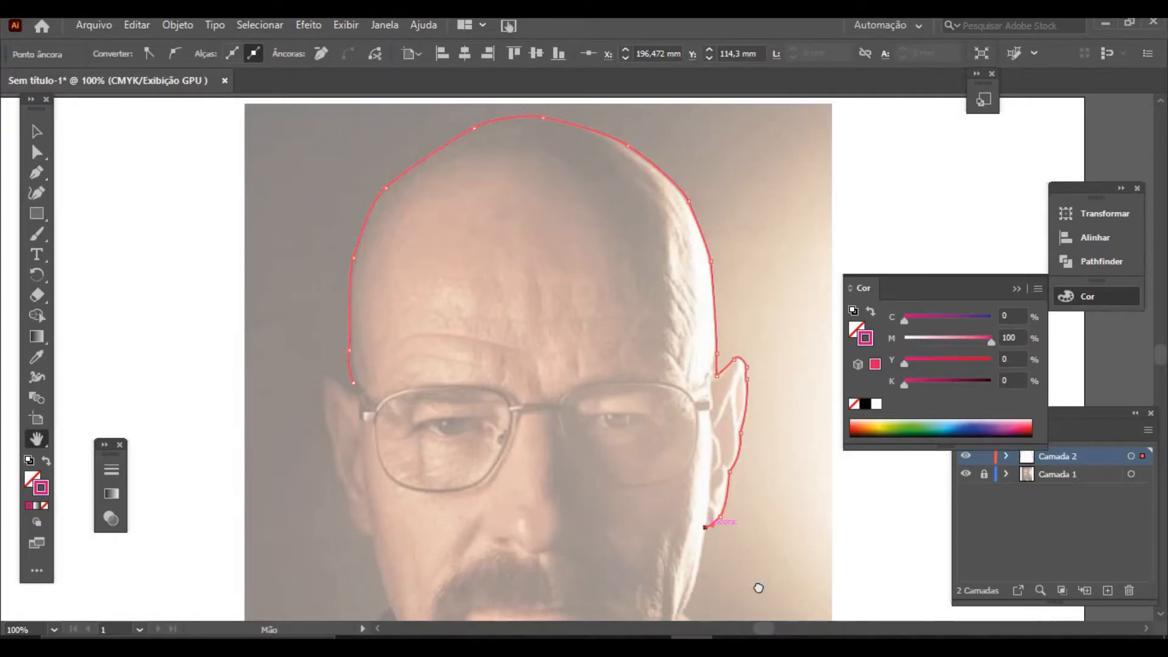
pyautogui.moveTo(756, 586); pyautogui.dragTo(760, 449)
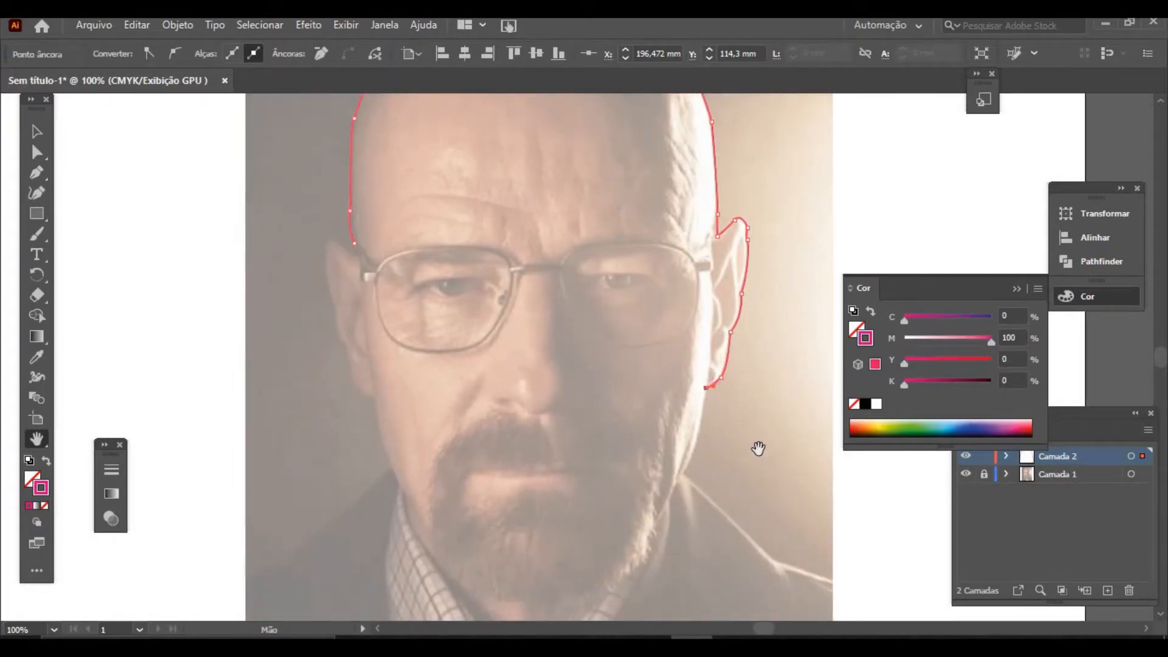
pyautogui.click(705, 388)
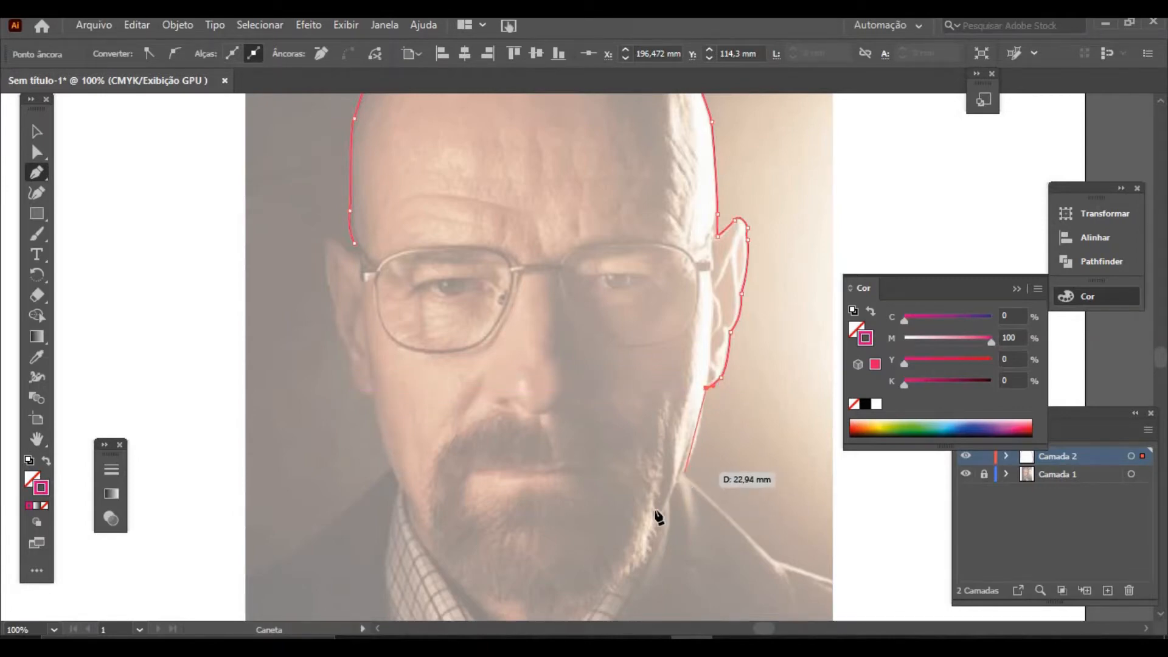
pyautogui.moveTo(684, 472); pyautogui.dragTo(670, 507)
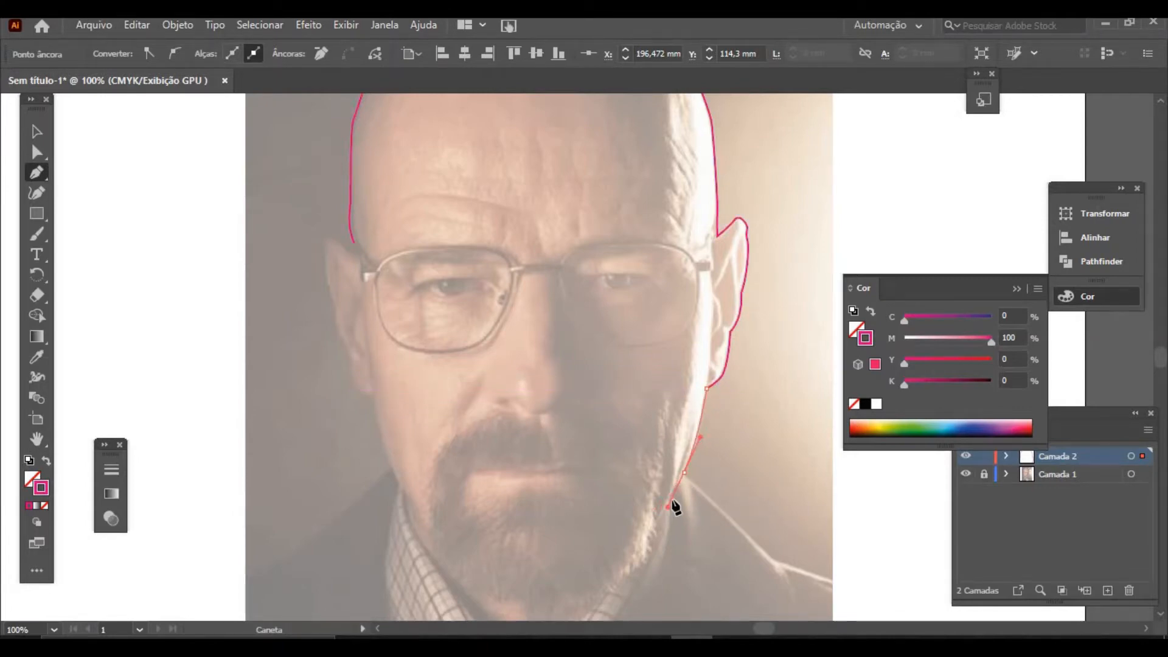
pyautogui.click(685, 473)
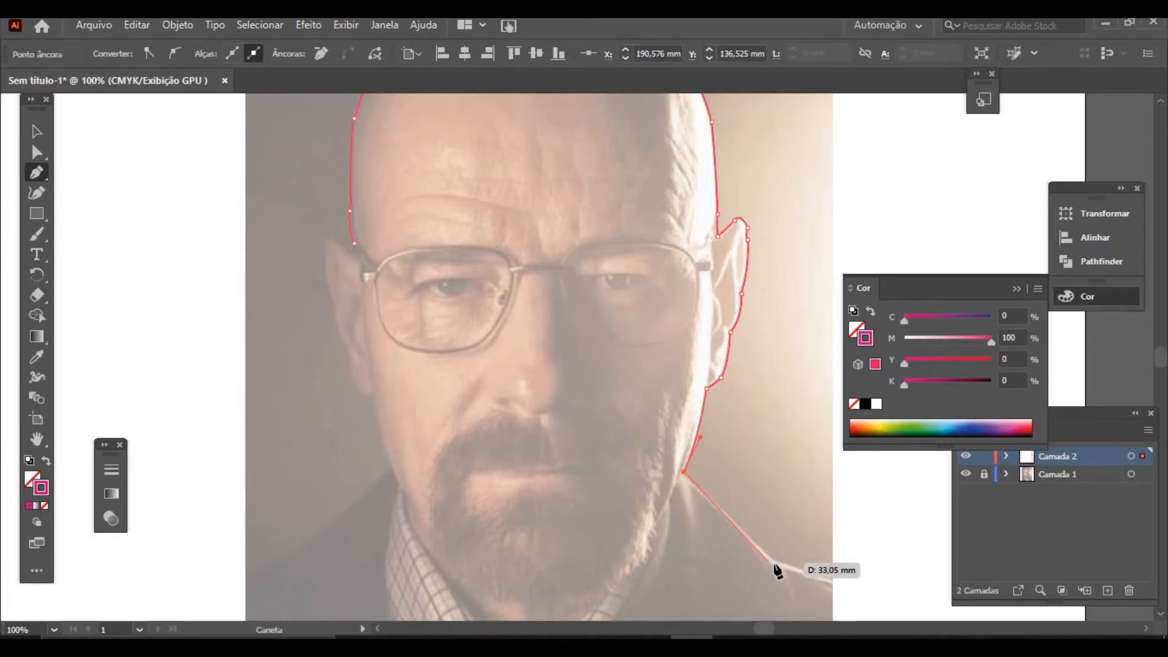
pyautogui.moveTo(772, 558); pyautogui.dragTo(778, 567)
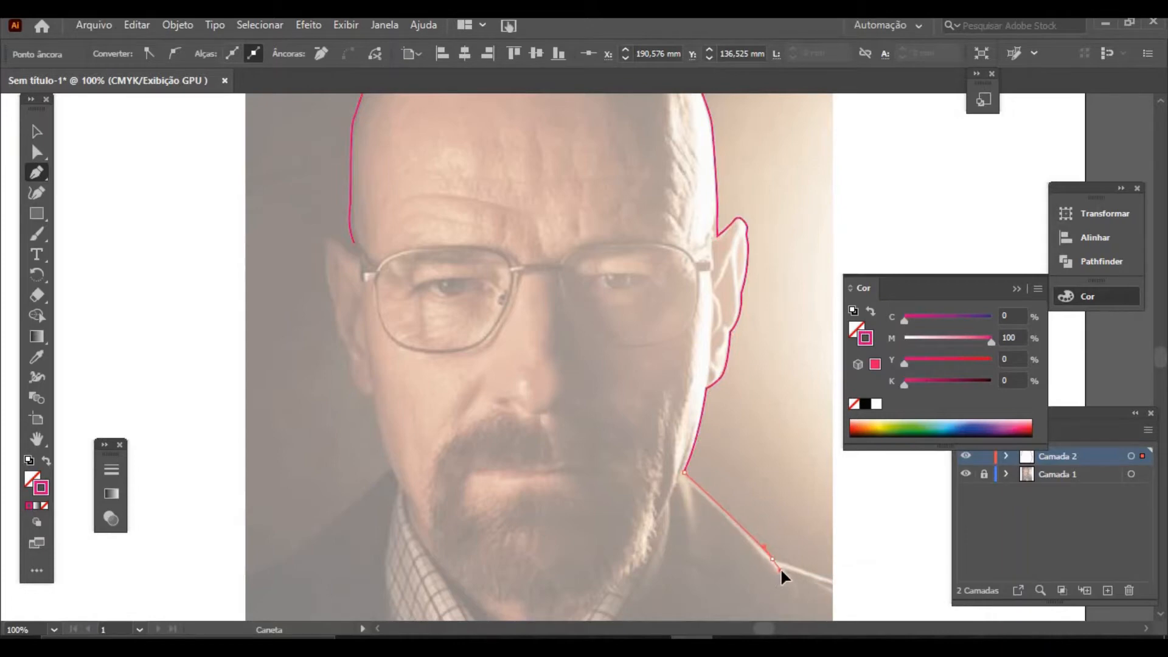
pyautogui.click(773, 558)
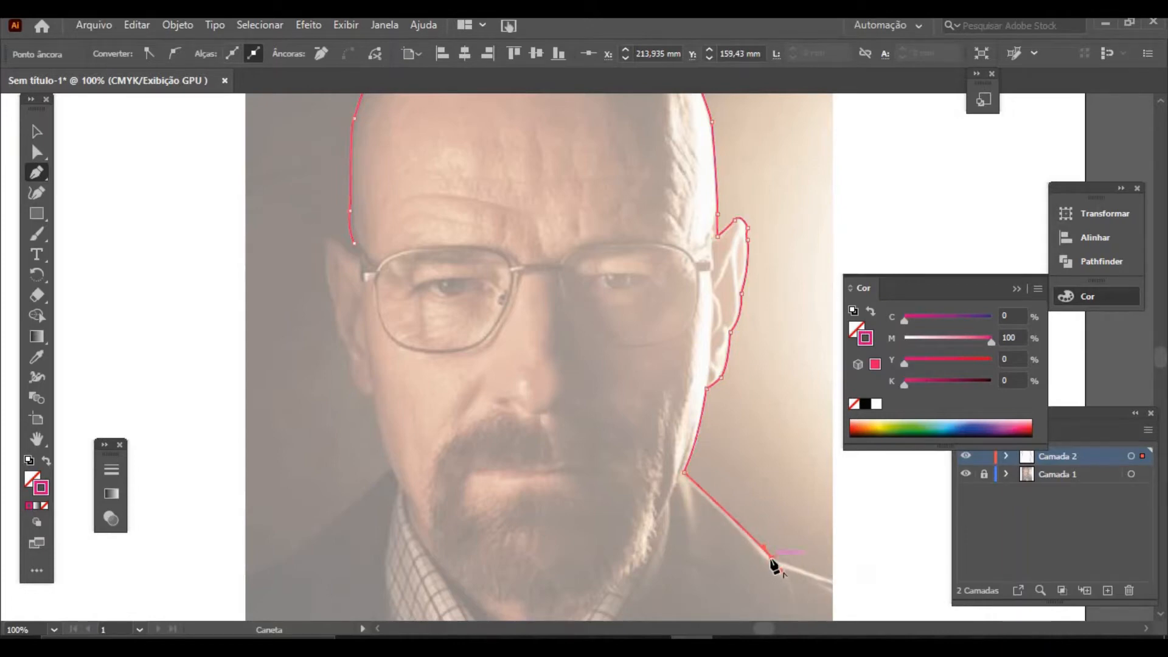
pyautogui.click(846, 584)
# Step: Extend the path's other end around the left ear, down the neck and along the shoulder to the photo's left edge
pyautogui.moveTo(355, 260); pyautogui.dragTo(374, 399)
pyautogui.moveTo(392, 469); pyautogui.dragTo(353, 498)
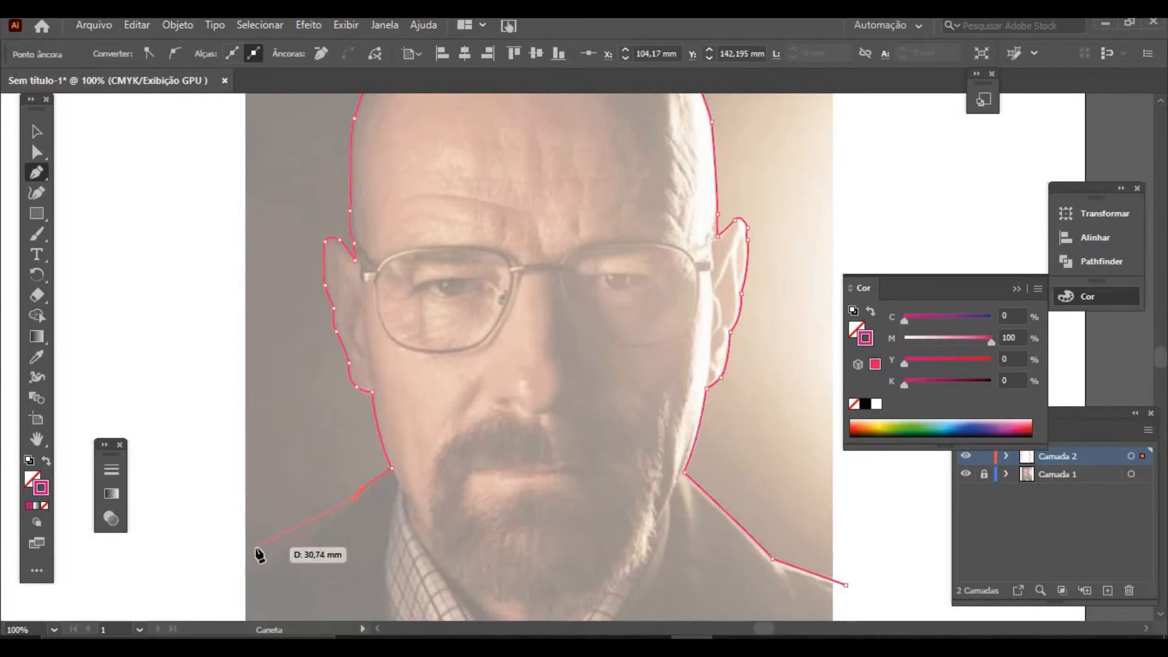
pyautogui.moveTo(245, 577); pyautogui.dragTo(217, 579)
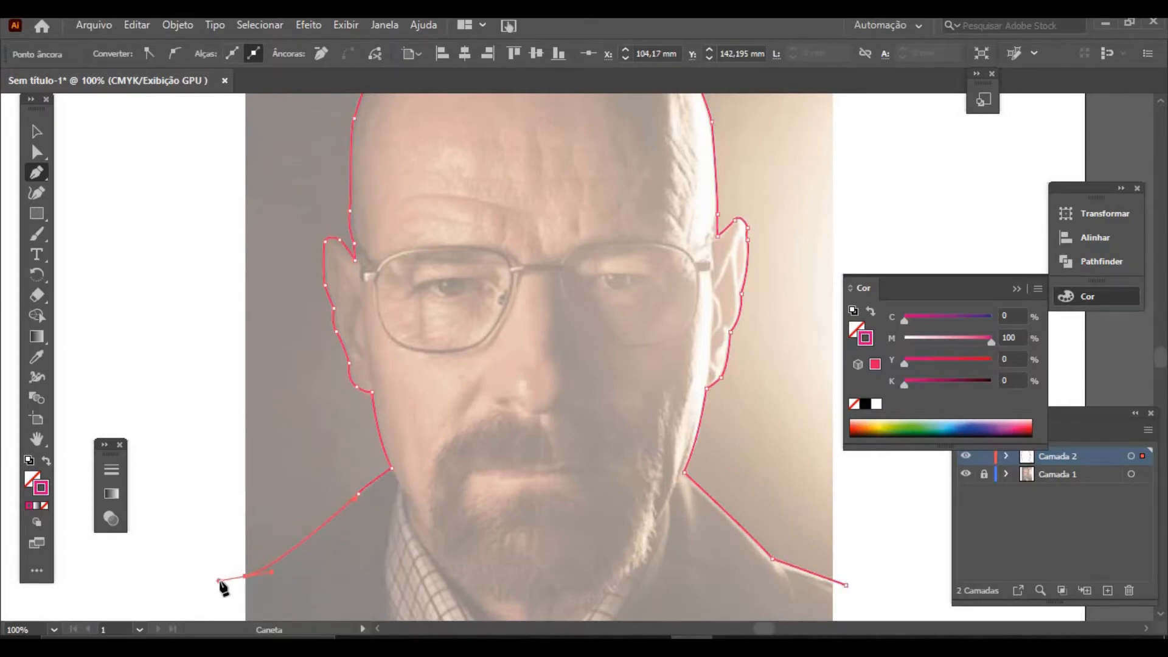
pyautogui.click(218, 580)
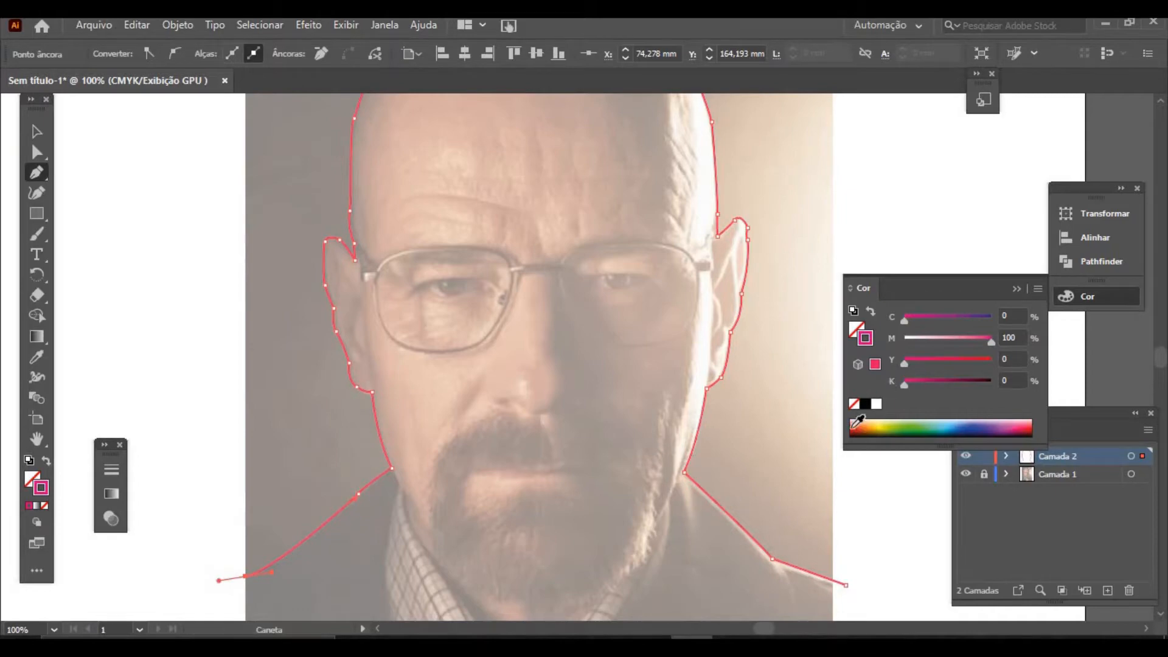
# Step: Examine the traced head and shoulders silhouette in Outline view with the whole artboard fitted, and return to the normal preview
pyautogui.hotkey('ctrl', 'y')
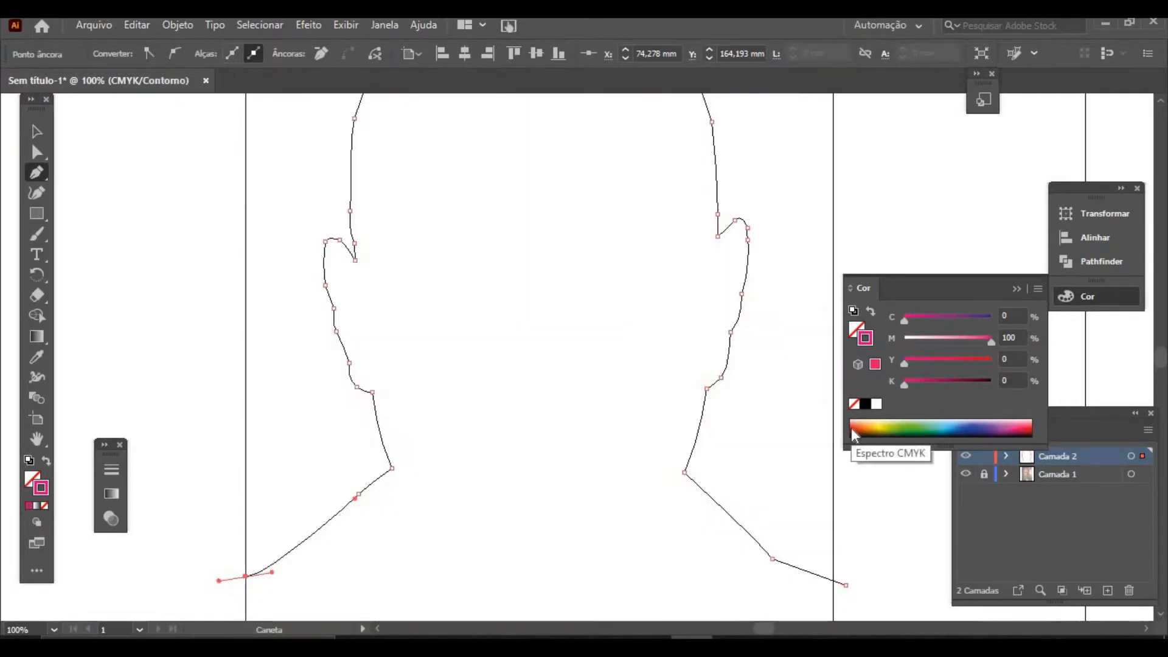
pyautogui.hotkey('ctrl', '-')
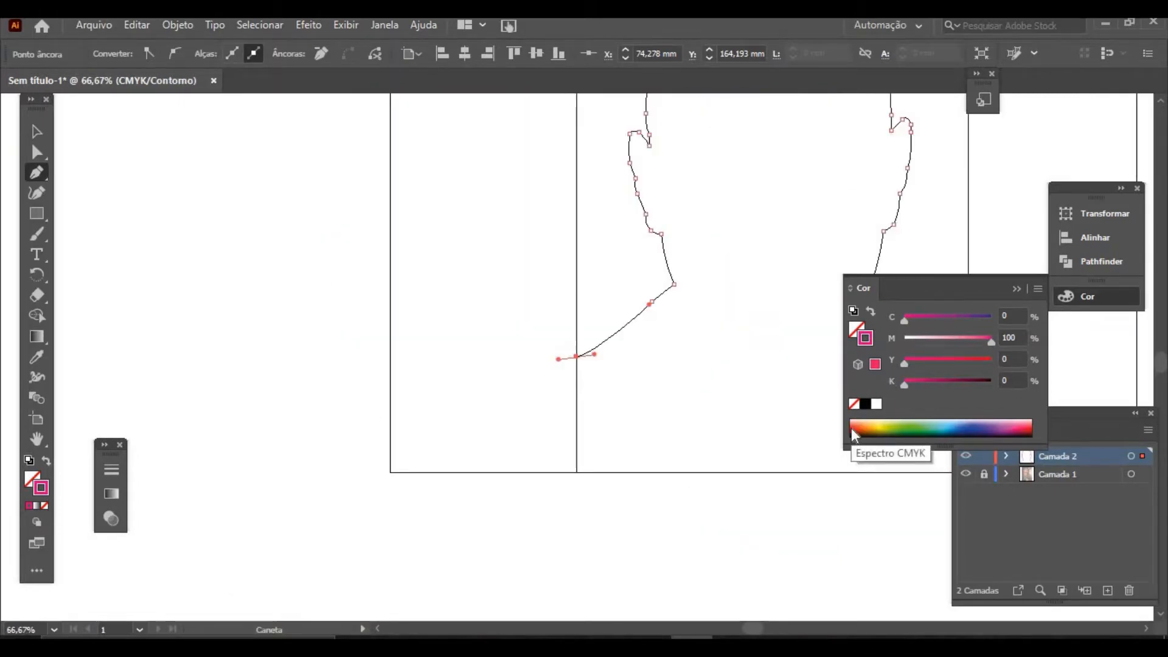
pyautogui.hotkey('ctrl', '0')
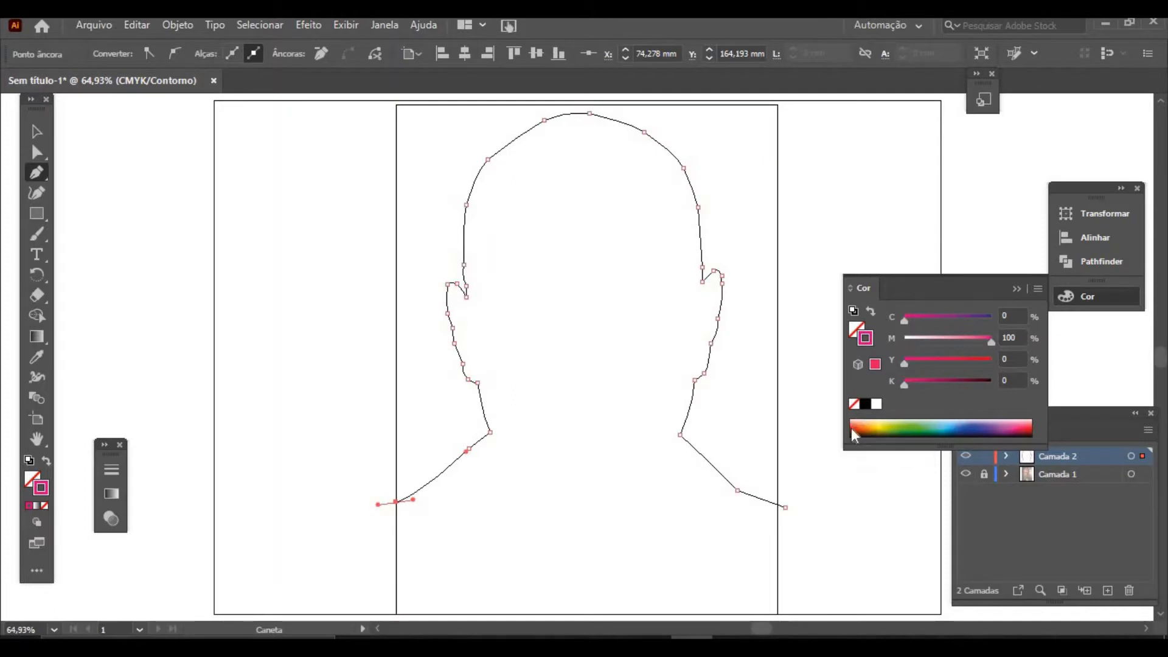
pyautogui.hotkey('ctrl', 'y')
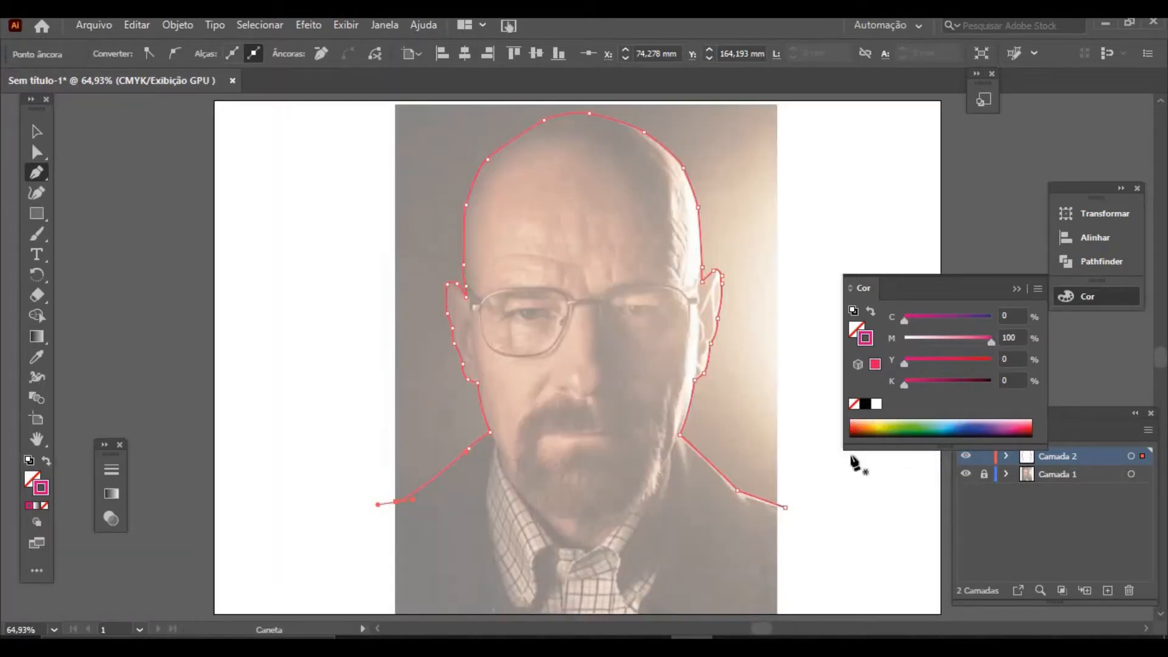
# Step: Change the head and shoulders outline's stroke colour to black with K at 100% and M at 0%
pyautogui.click(547, 359)
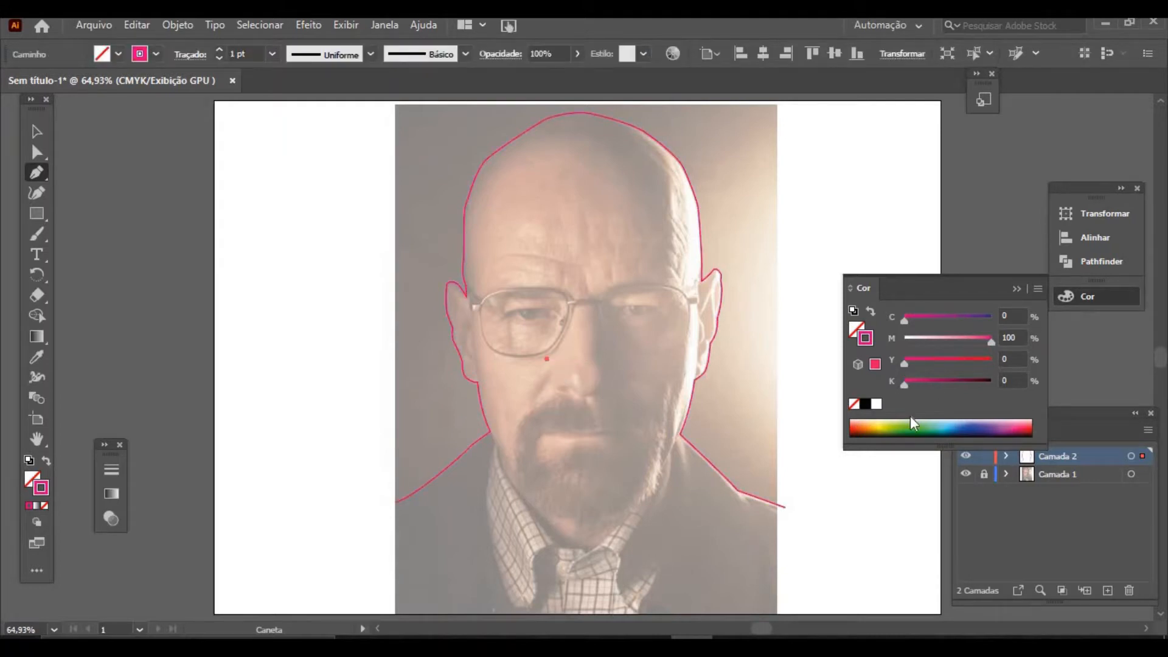
pyautogui.hotkey('ctrl', 'z')
pyautogui.moveTo(905, 383); pyautogui.dragTo(1037, 396)
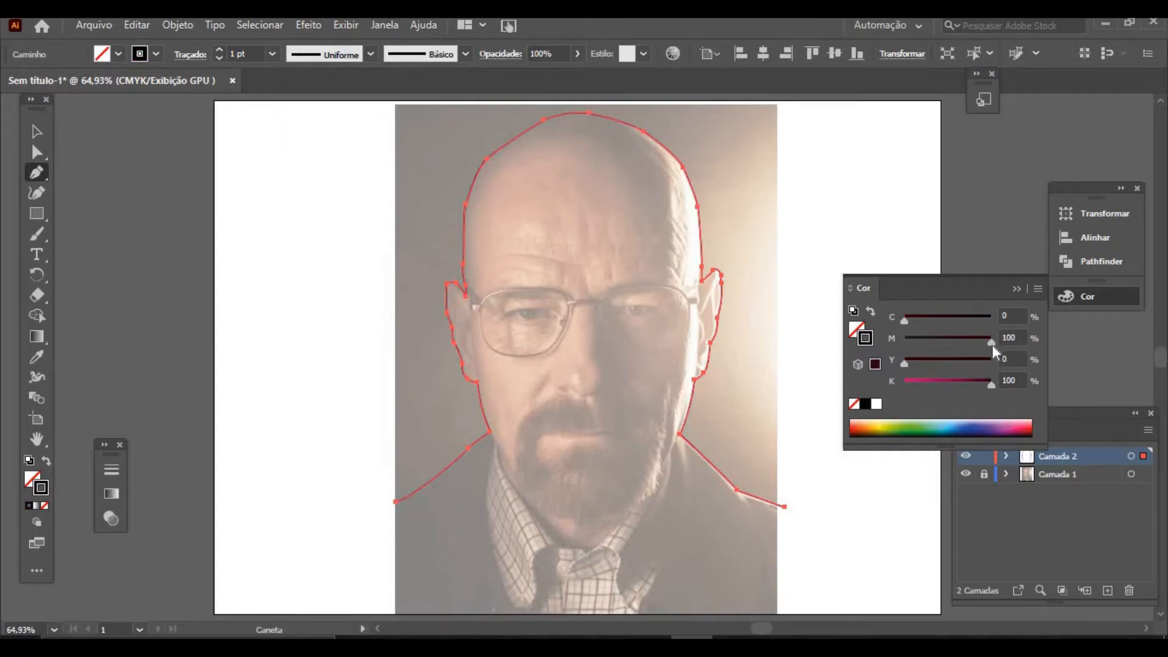
pyautogui.moveTo(991, 340); pyautogui.dragTo(902, 340)
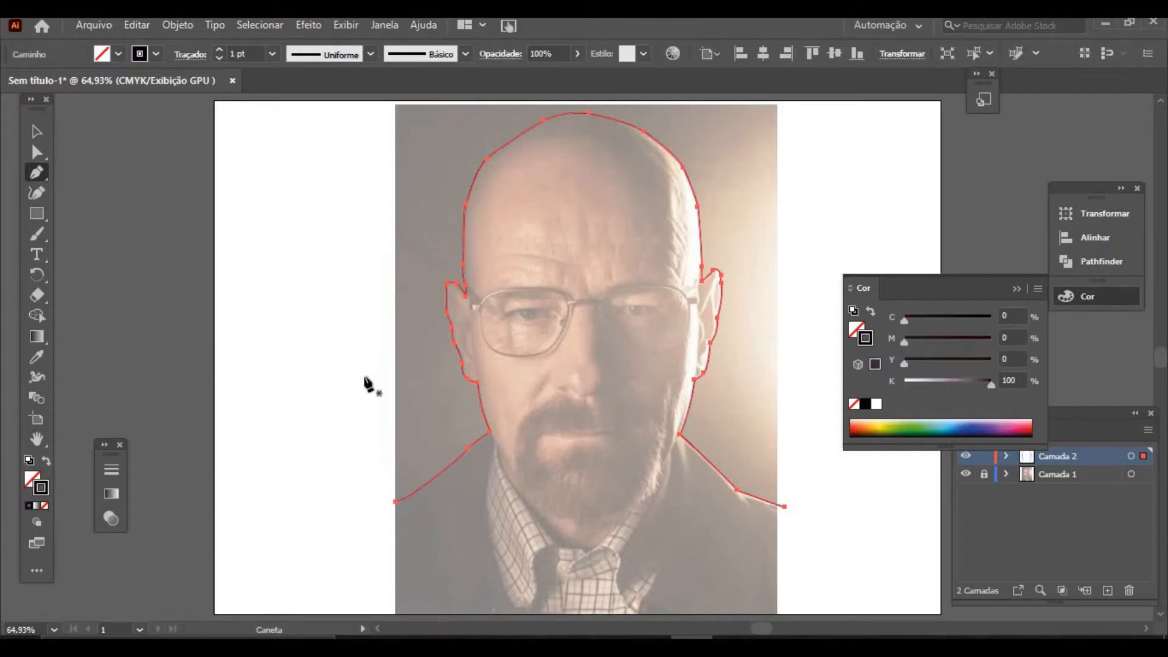
# Step: Give the outline a variable width profile that tapers at both ends and a stroke weight of 4 pt
pyautogui.click(371, 54)
pyautogui.click(326, 101)
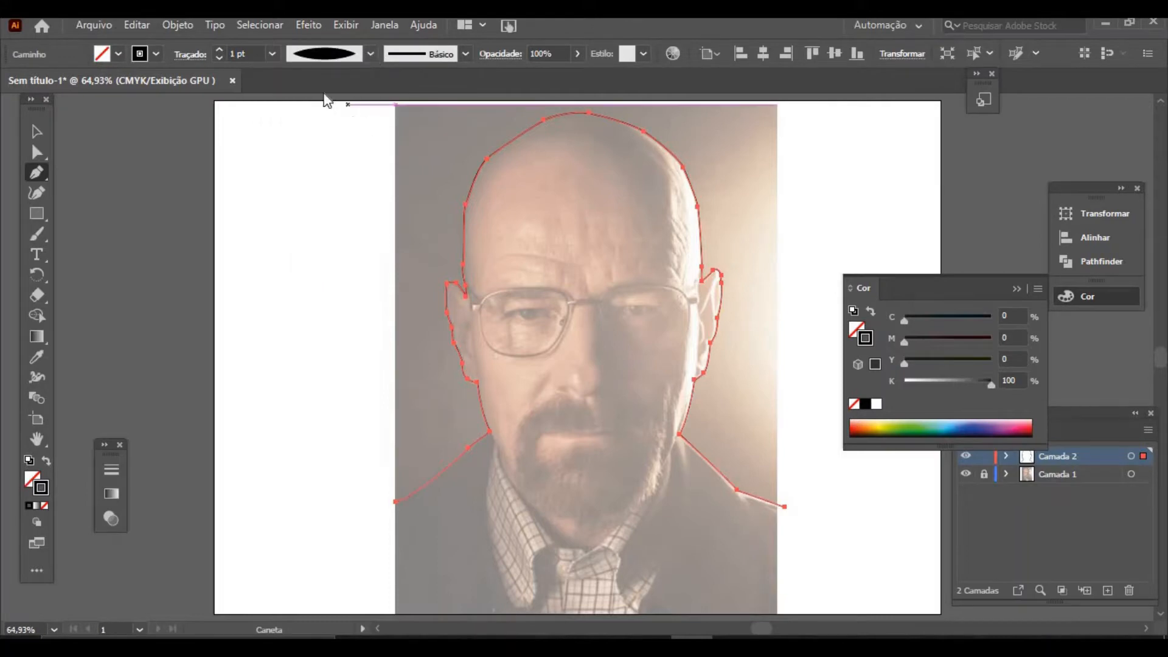
pyautogui.click(272, 55)
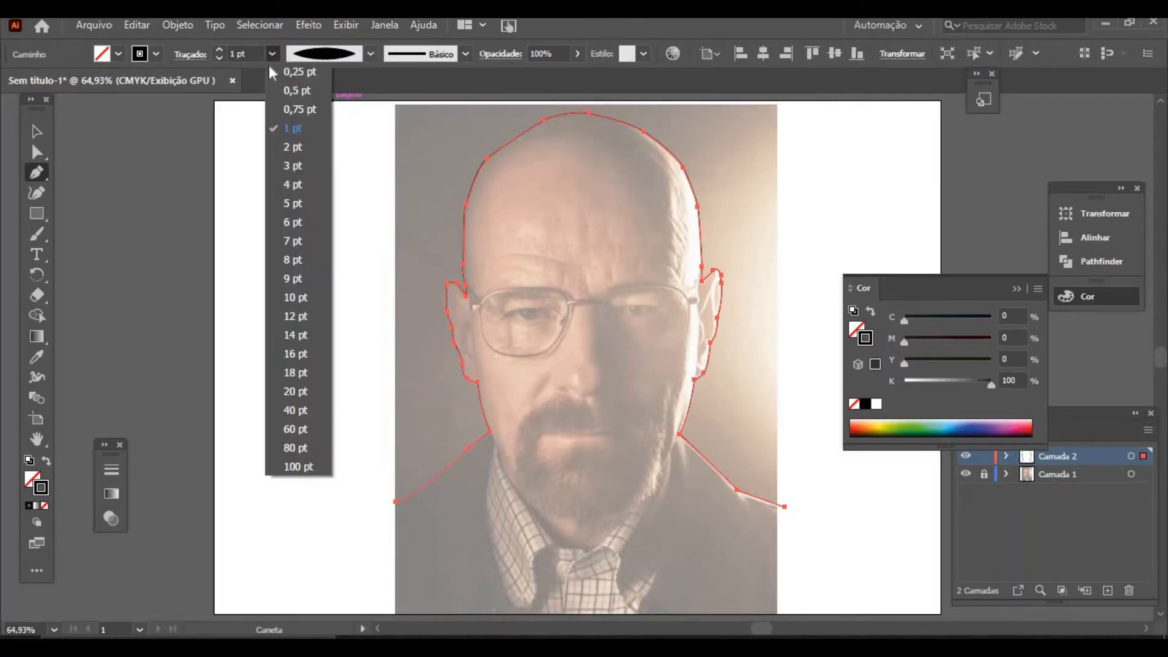
pyautogui.click(292, 185)
pyautogui.click(278, 331)
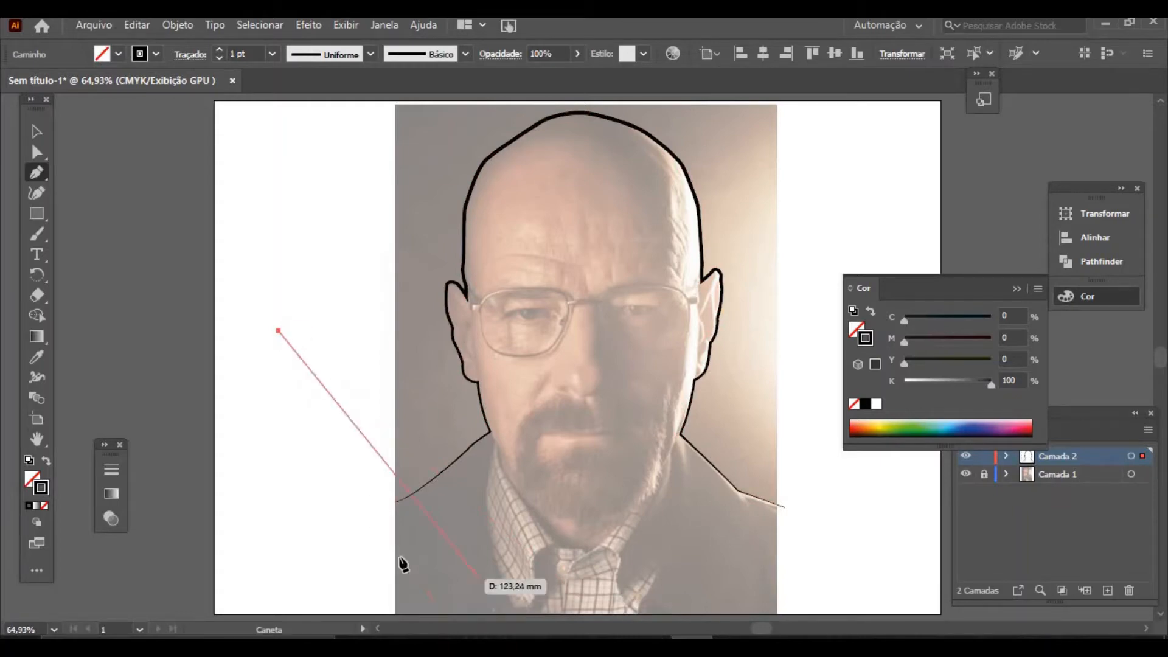
pyautogui.click(299, 331)
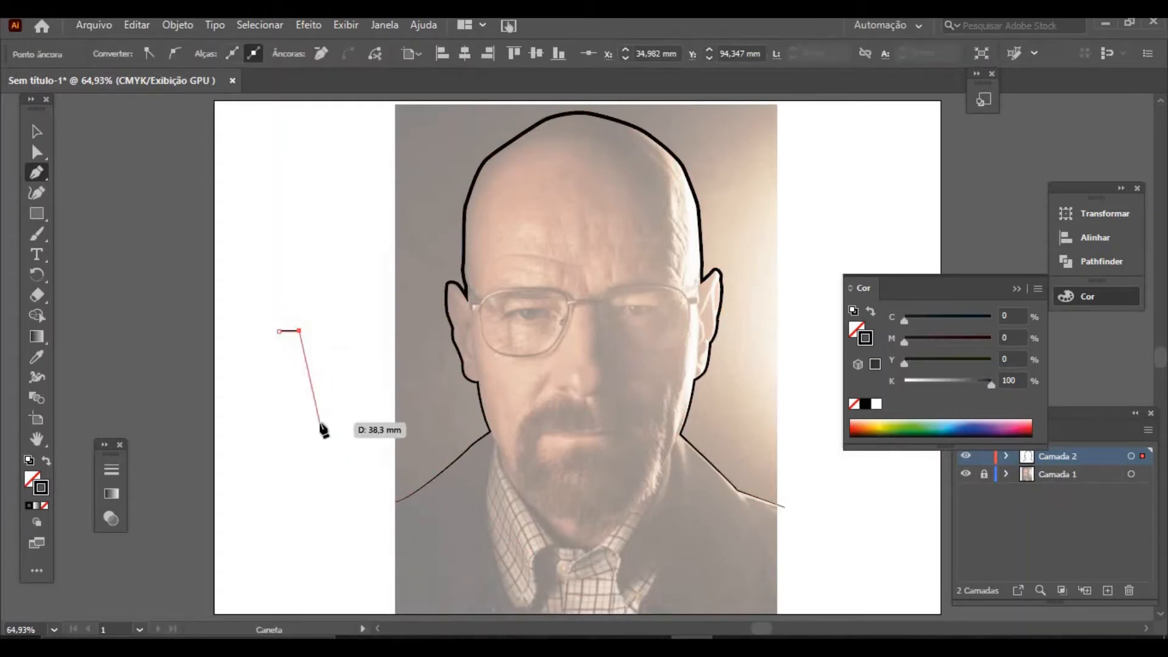
pyautogui.hotkey('ctrl', 'z')
# Step: Lock and hide the outline layer Camada 2, and add a new layer above it for the facial details
pyautogui.click(34, 130)
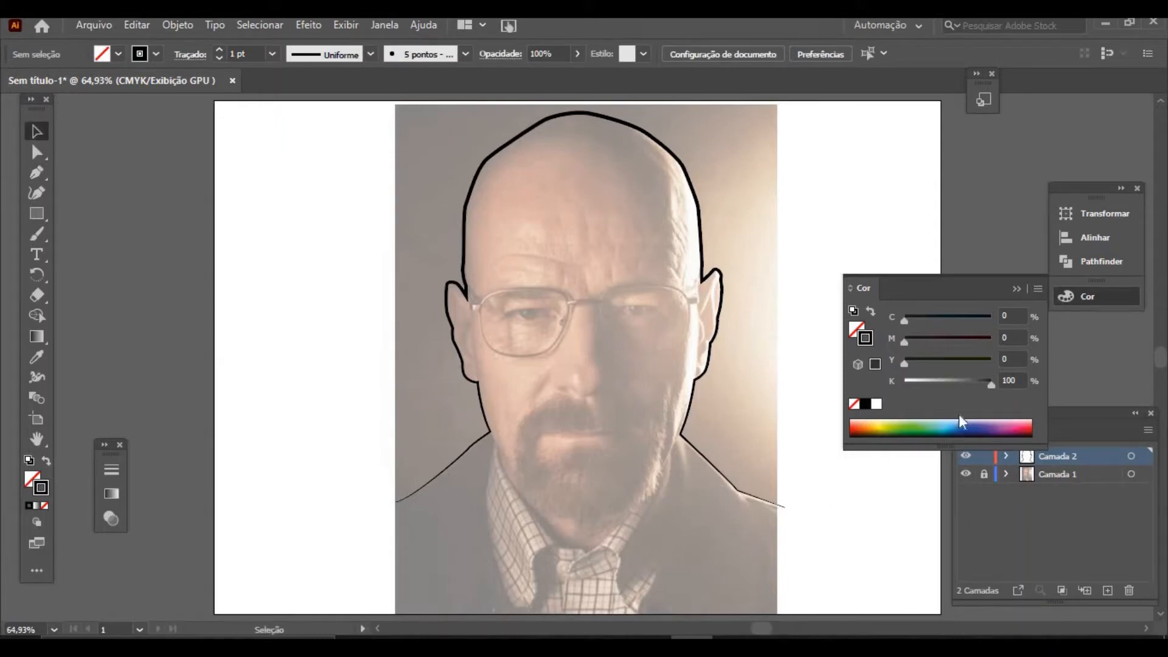
pyautogui.moveTo(864, 289); pyautogui.dragTo(867, 181)
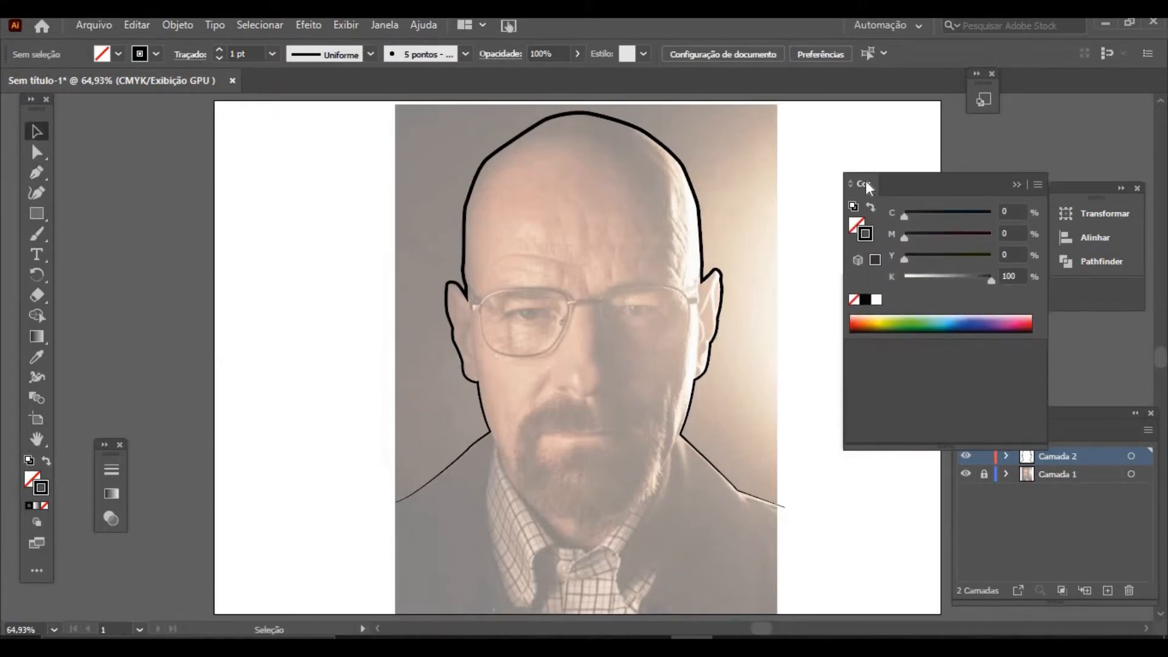
pyautogui.click(966, 474)
pyautogui.click(966, 474)
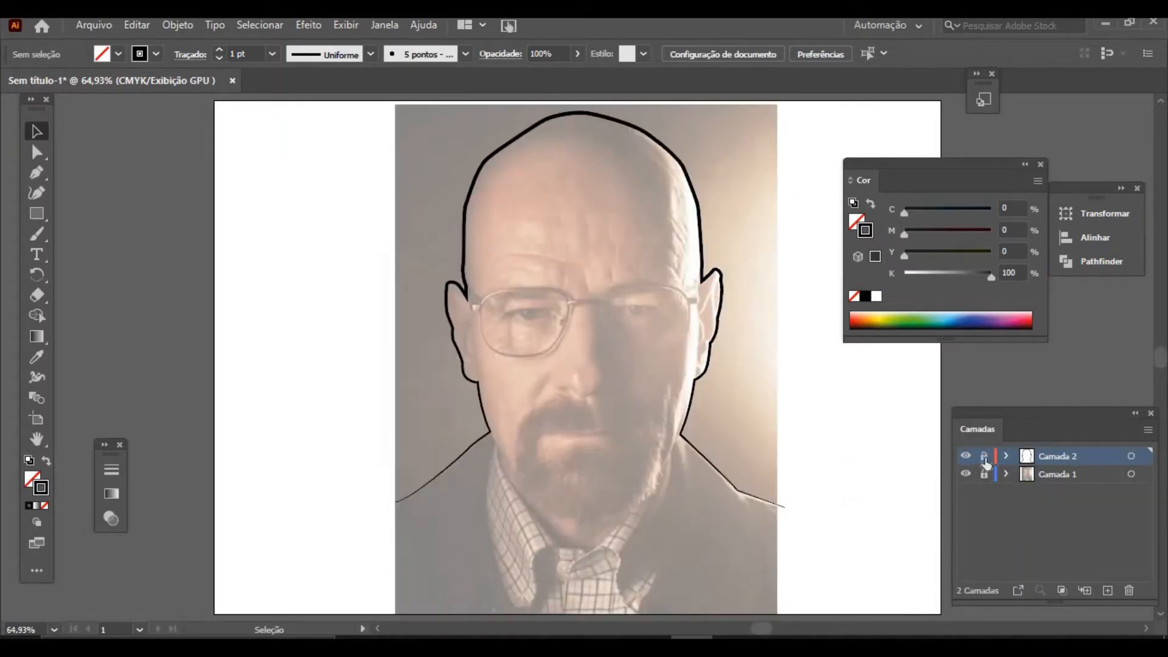
pyautogui.click(966, 456)
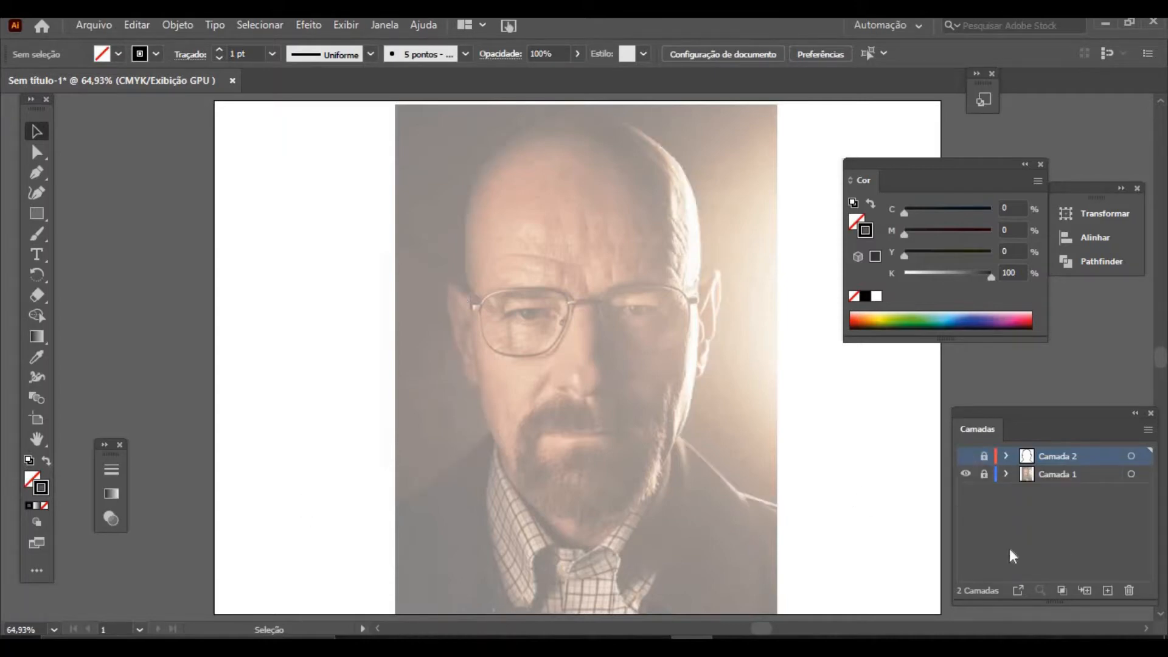
pyautogui.click(1107, 590)
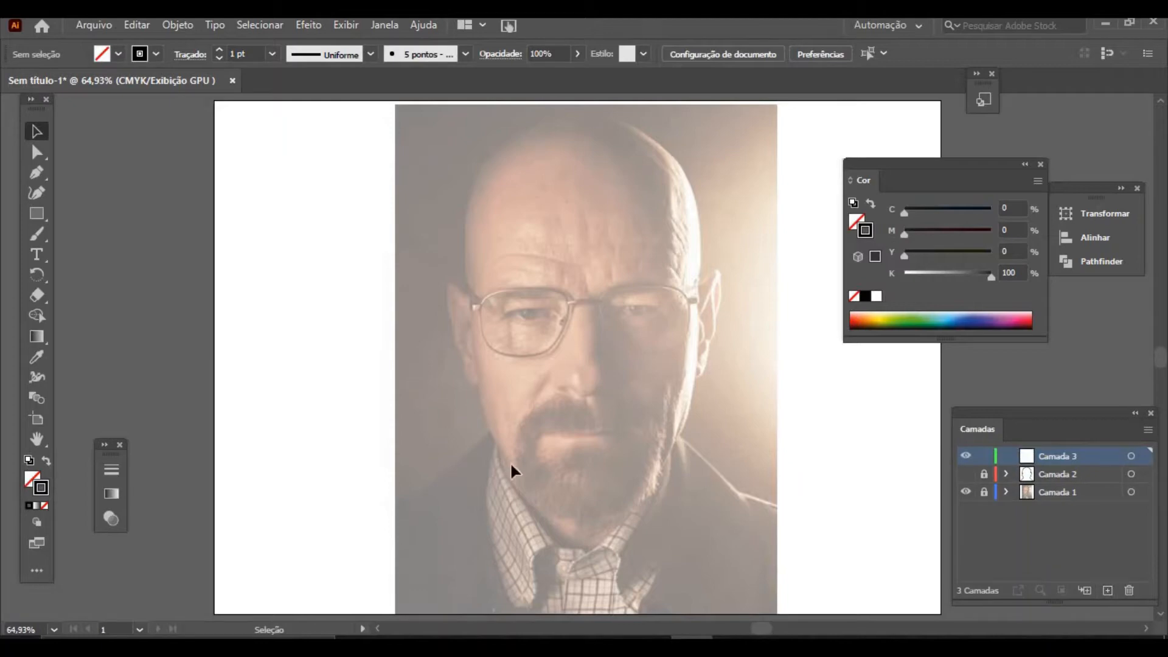
# Step: Trace the lower forehead wrinkle with the Pen tool as two curved lines, one above each eyebrow, leaving a gap over the nose
pyautogui.press('z')
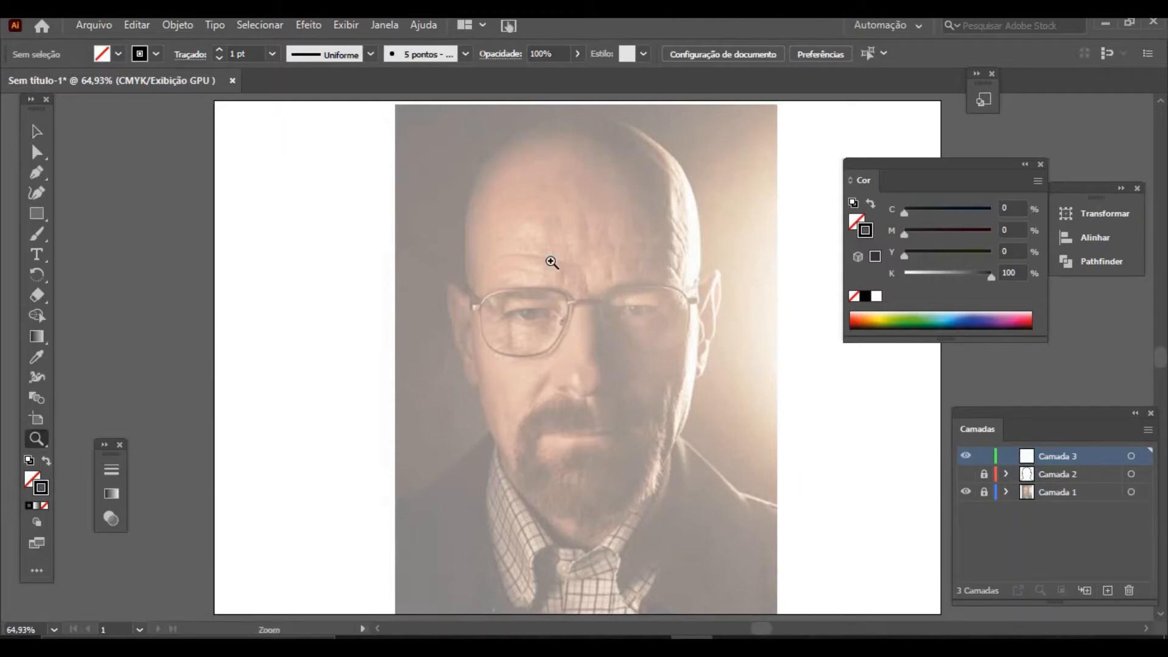
pyautogui.click(565, 205)
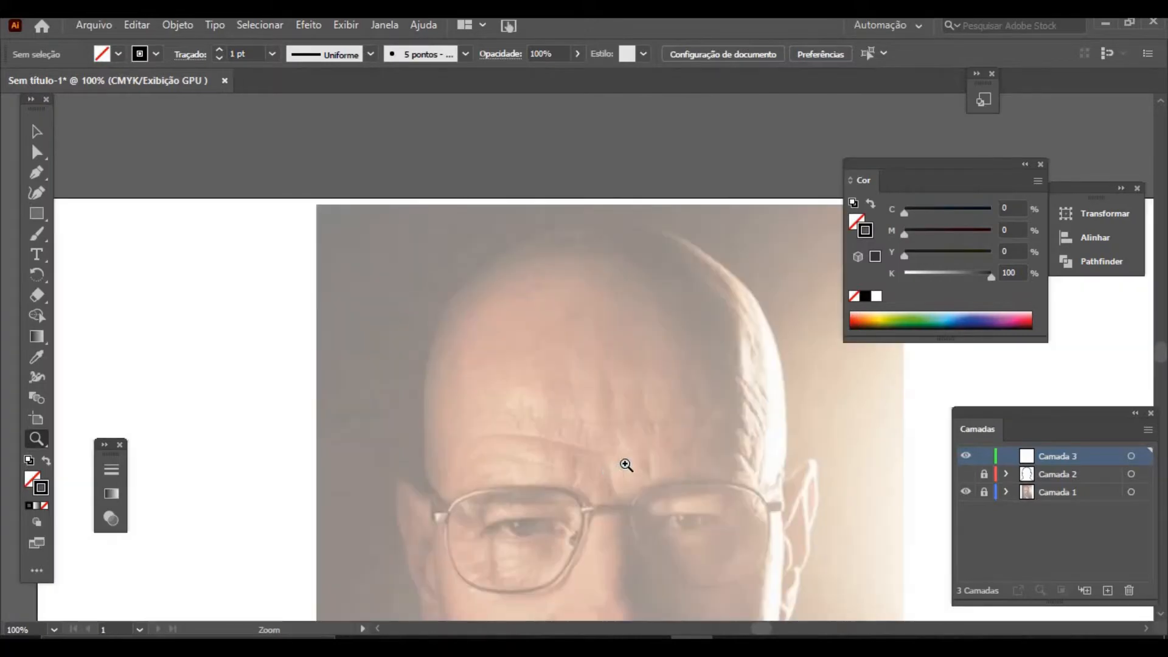
pyautogui.click(626, 464)
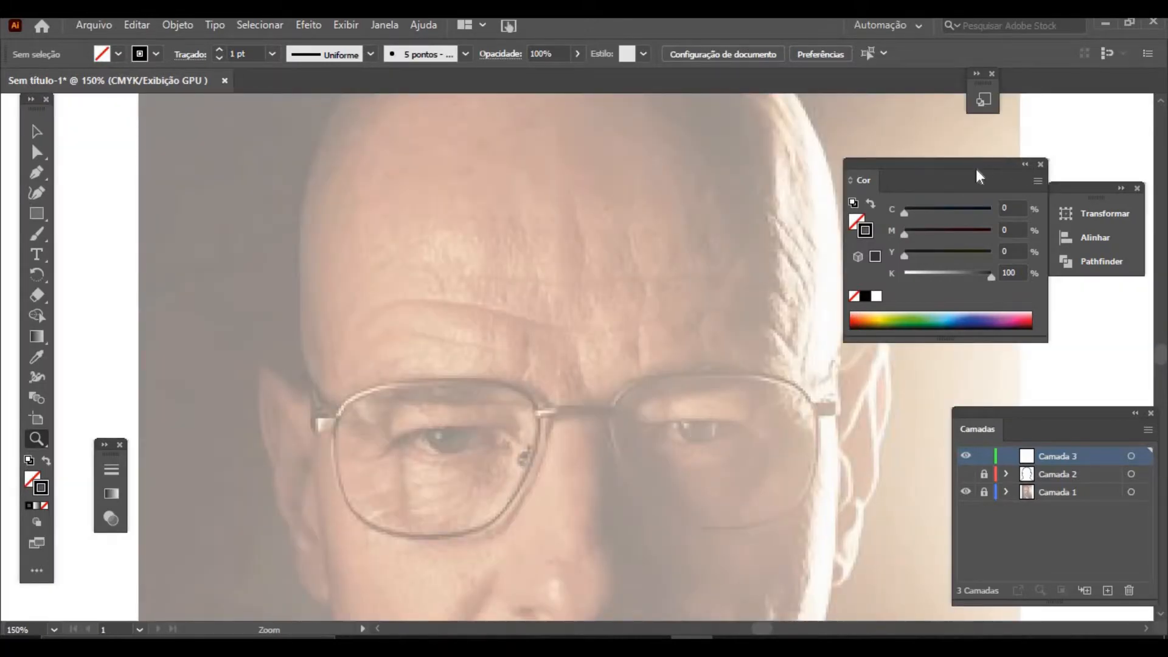
pyautogui.moveTo(976, 169); pyautogui.dragTo(1094, 261)
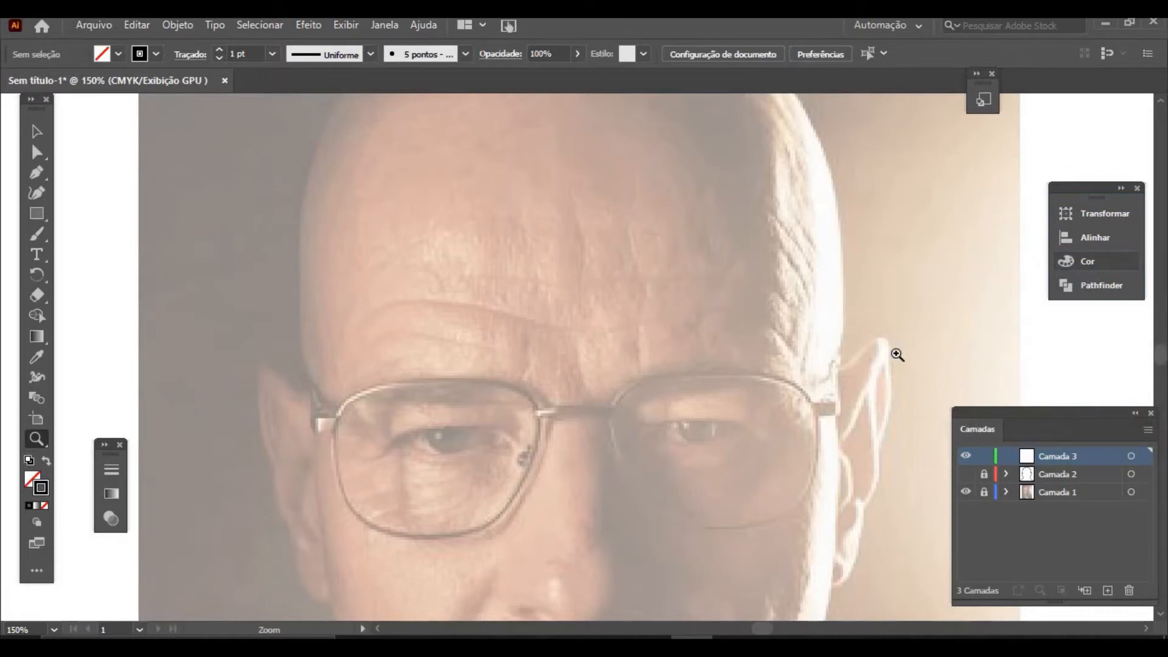
pyautogui.click(37, 174)
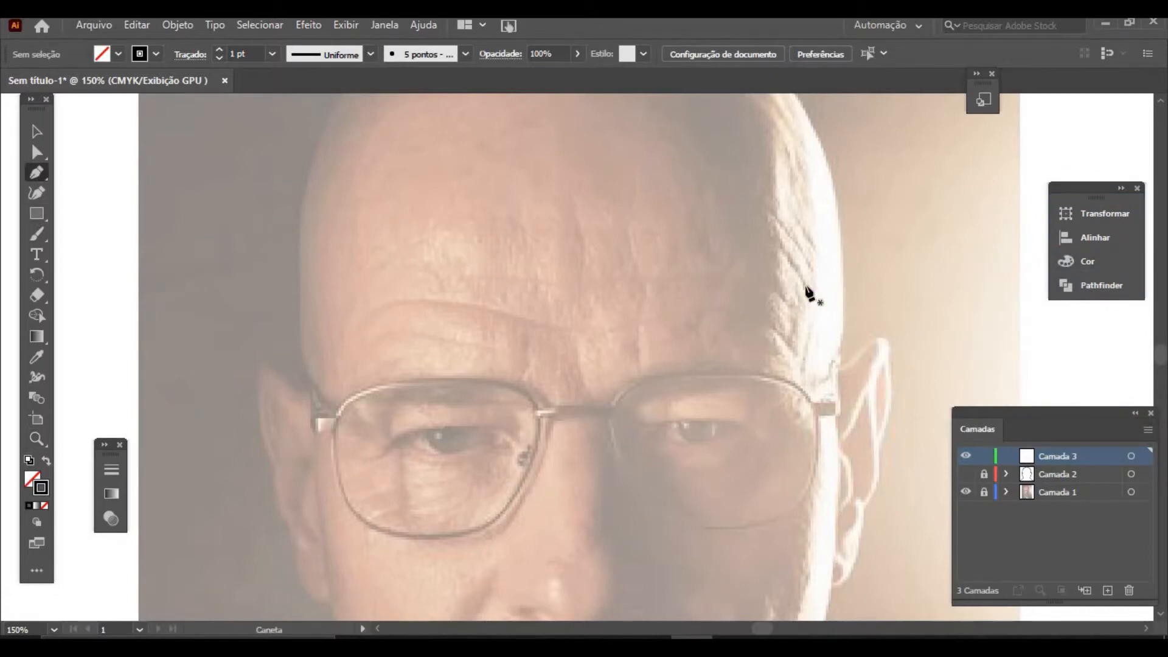
pyautogui.click(360, 314)
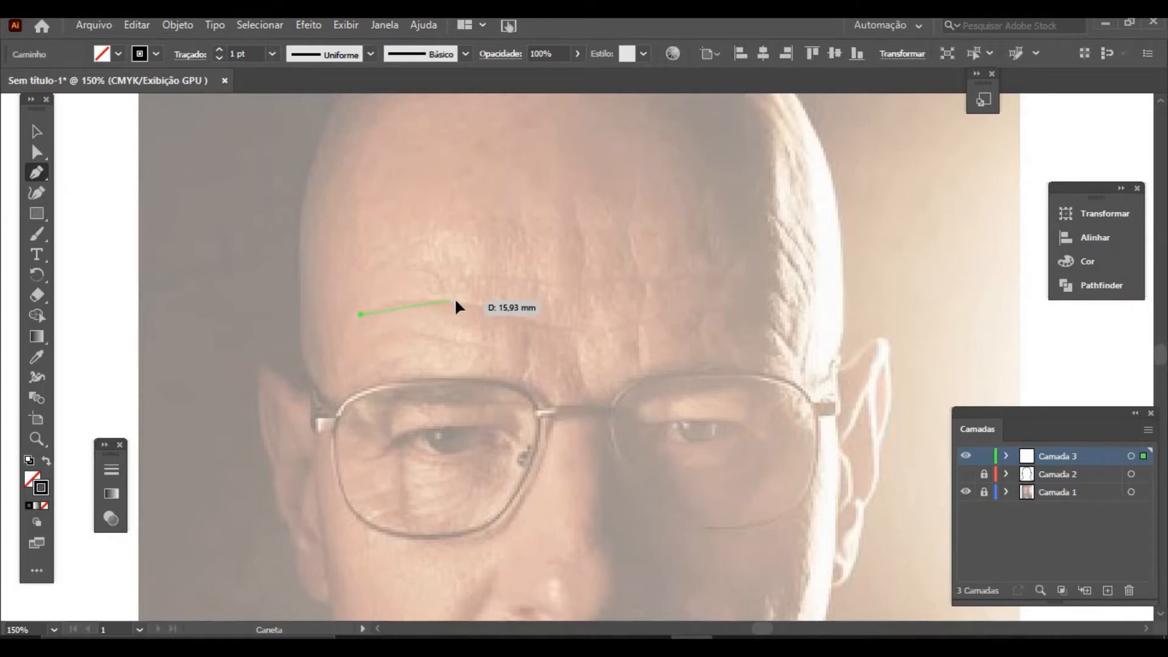
pyautogui.moveTo(491, 316); pyautogui.dragTo(490, 315)
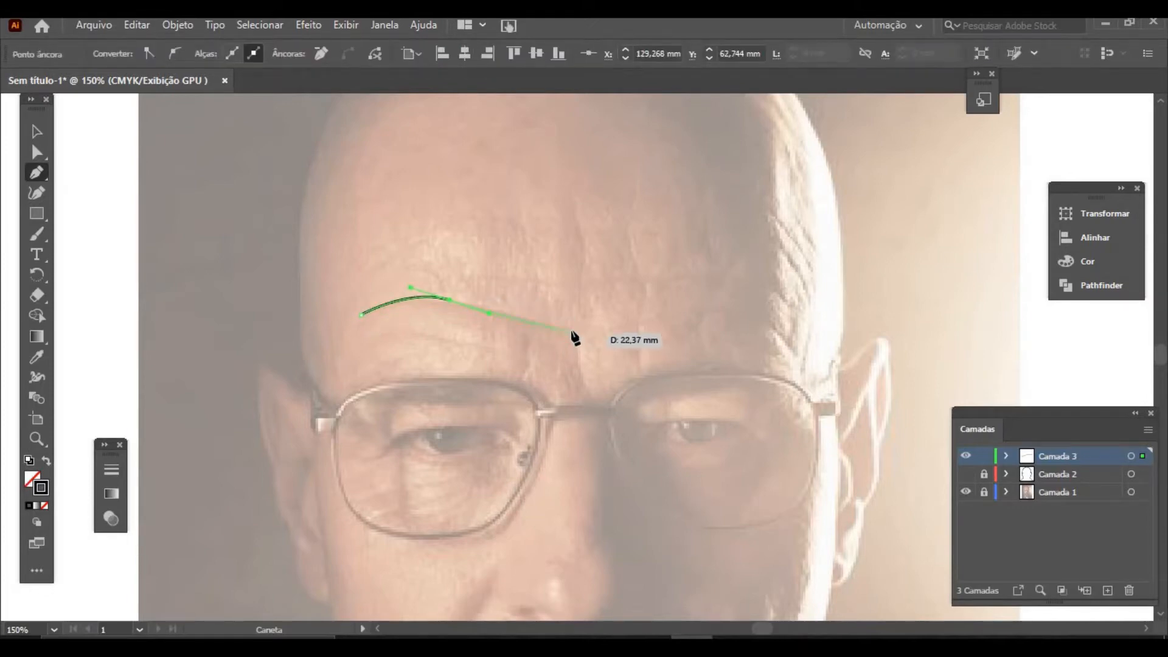
pyautogui.click(603, 331)
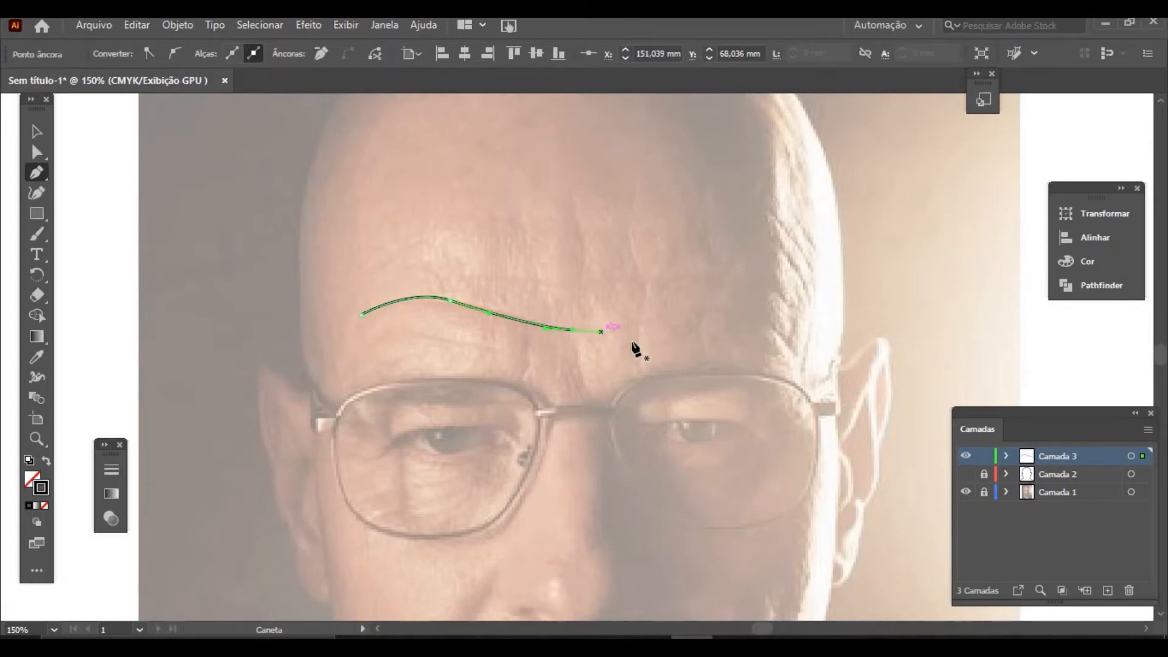
pyautogui.moveTo(601, 331)
pyautogui.mouseDown()
pyautogui.moveTo(735, 314)
pyautogui.moveTo(764, 321)
pyautogui.moveTo(793, 359)
pyautogui.mouseUp()
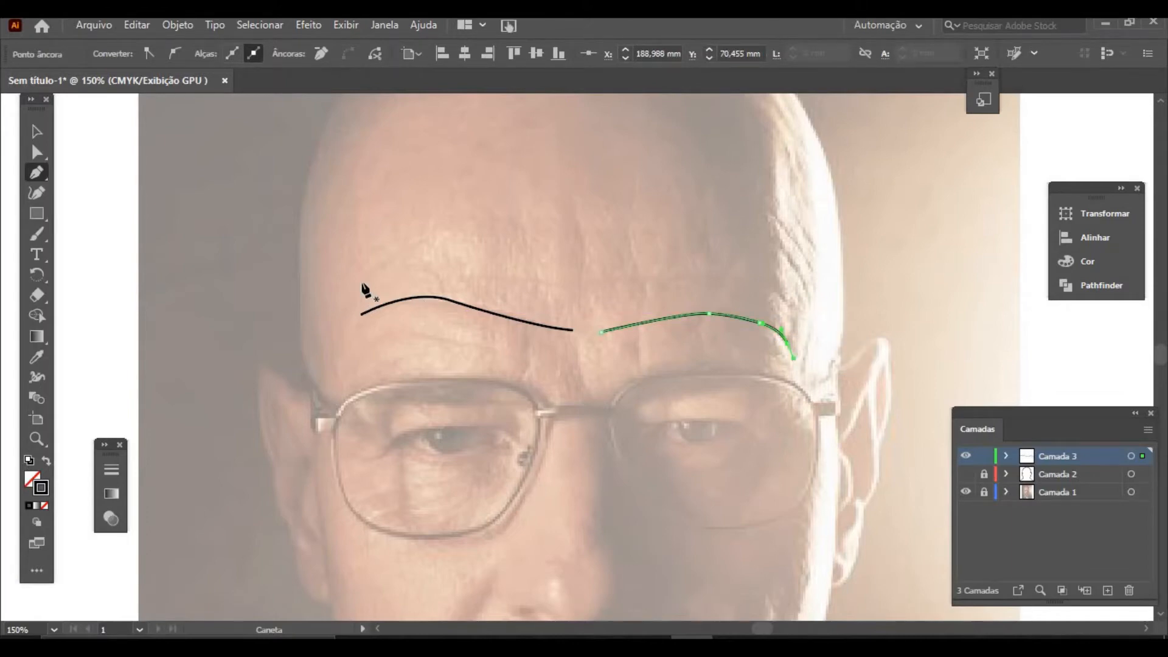
pyautogui.press('Escape')
# Step: Trace the long horizontal wrinkle across the middle of the forehead, curving down toward the right temple
pyautogui.click(386, 281)
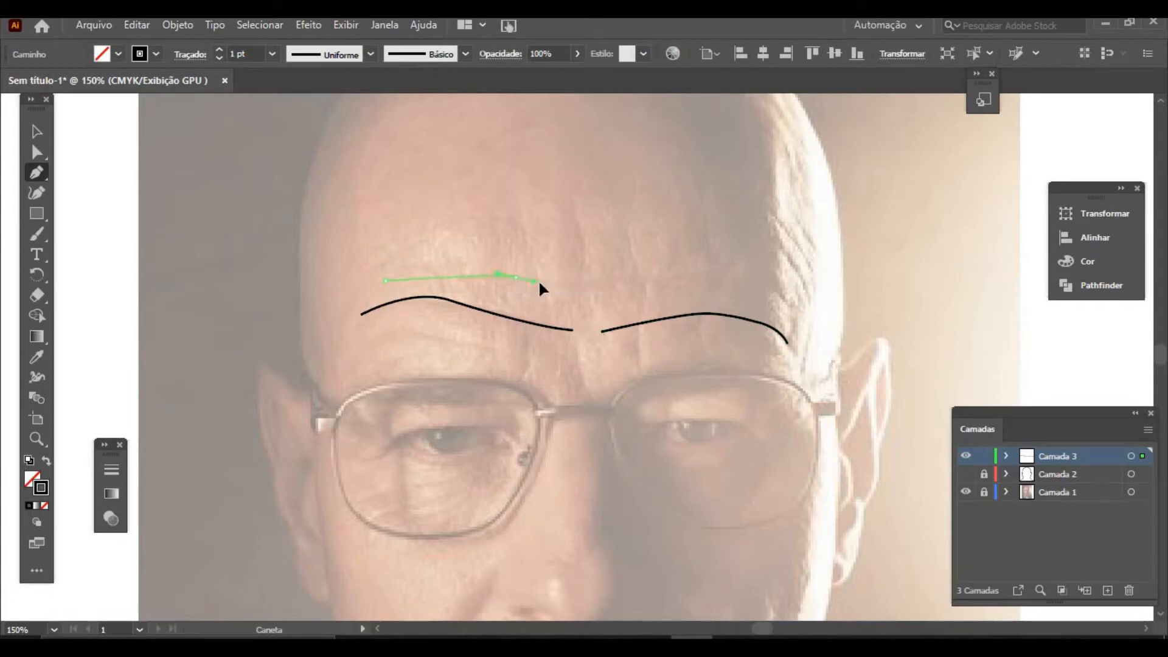
pyautogui.moveTo(539, 284); pyautogui.dragTo(615, 280)
pyautogui.moveTo(709, 280); pyautogui.dragTo(791, 306)
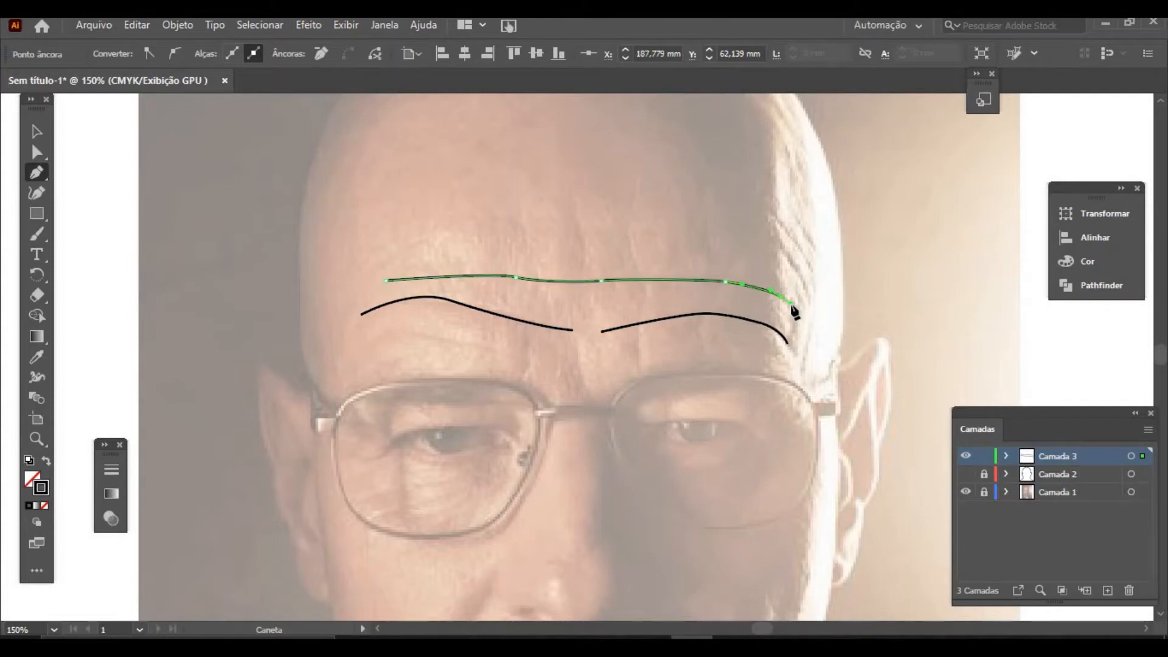
# Step: Trace three short, nearly parallel curved wrinkles on the bright right temple
pyautogui.moveTo(760, 236); pyautogui.dragTo(815, 296)
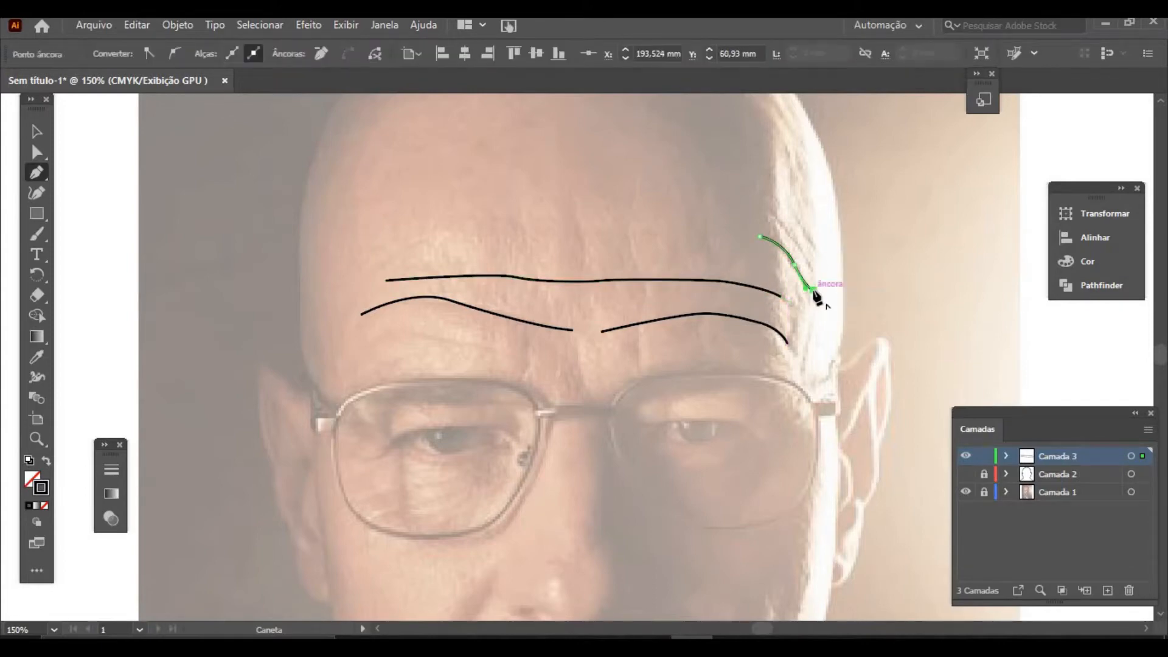
pyautogui.click(753, 207)
pyautogui.moveTo(777, 214); pyautogui.dragTo(812, 273)
pyautogui.press('p')
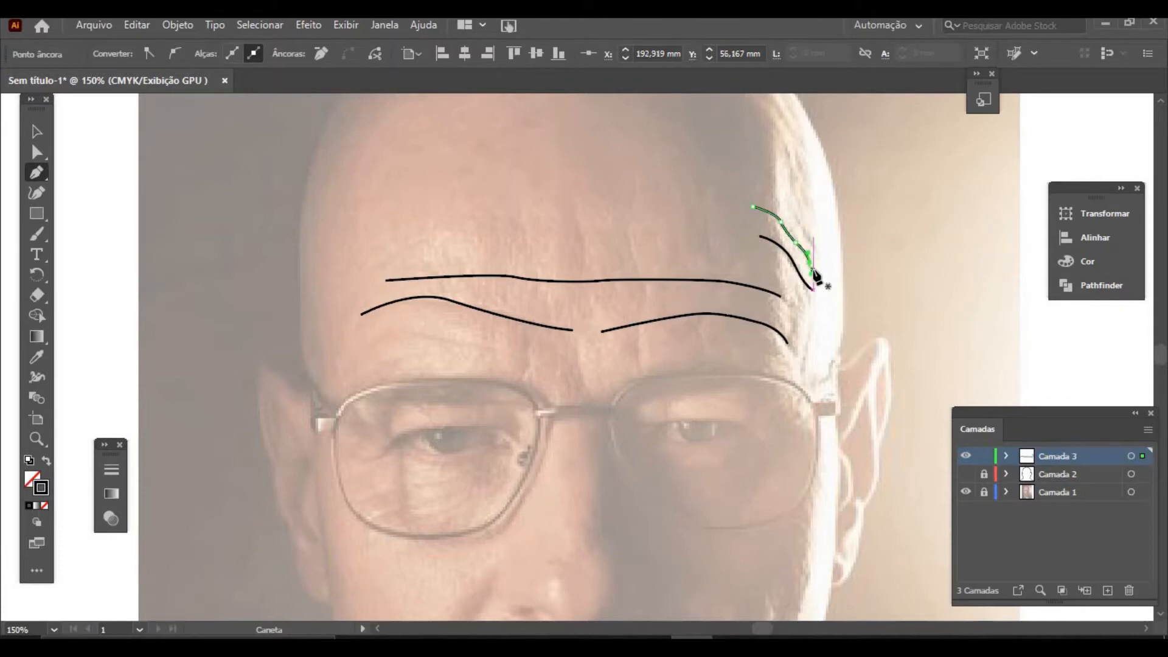
pyautogui.moveTo(781, 201); pyautogui.dragTo(818, 248)
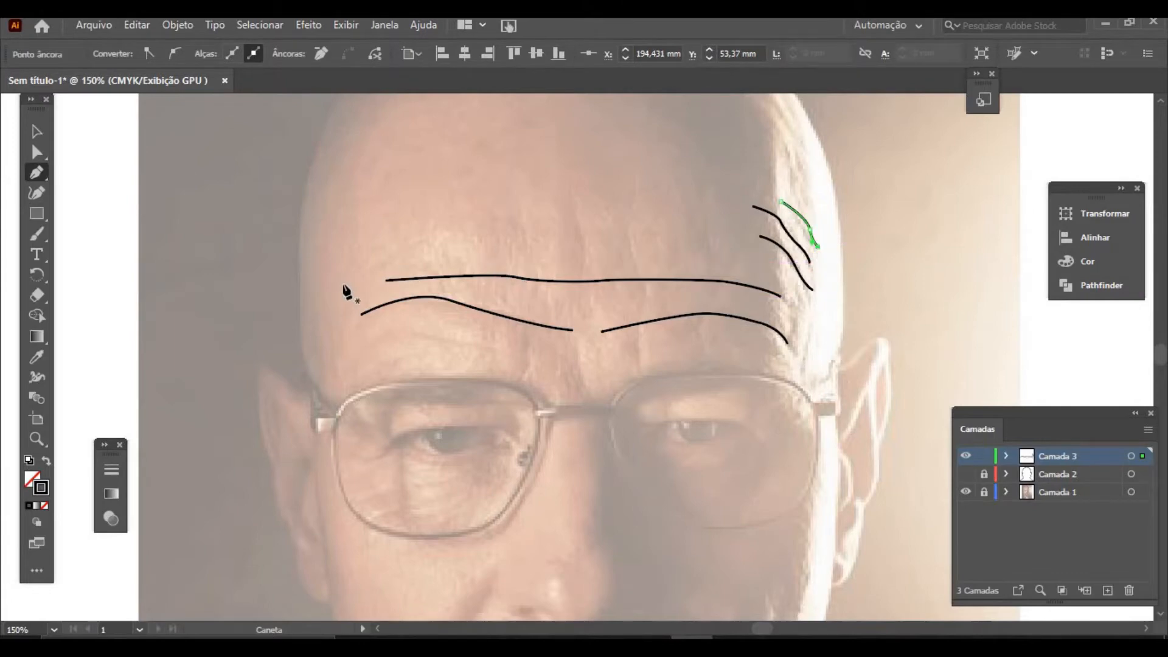
# Step: Trace a short arc on the upper left forehead and the broken vertical creases at the forehead's centre and above the right lens
pyautogui.moveTo(360, 281); pyautogui.dragTo(483, 236)
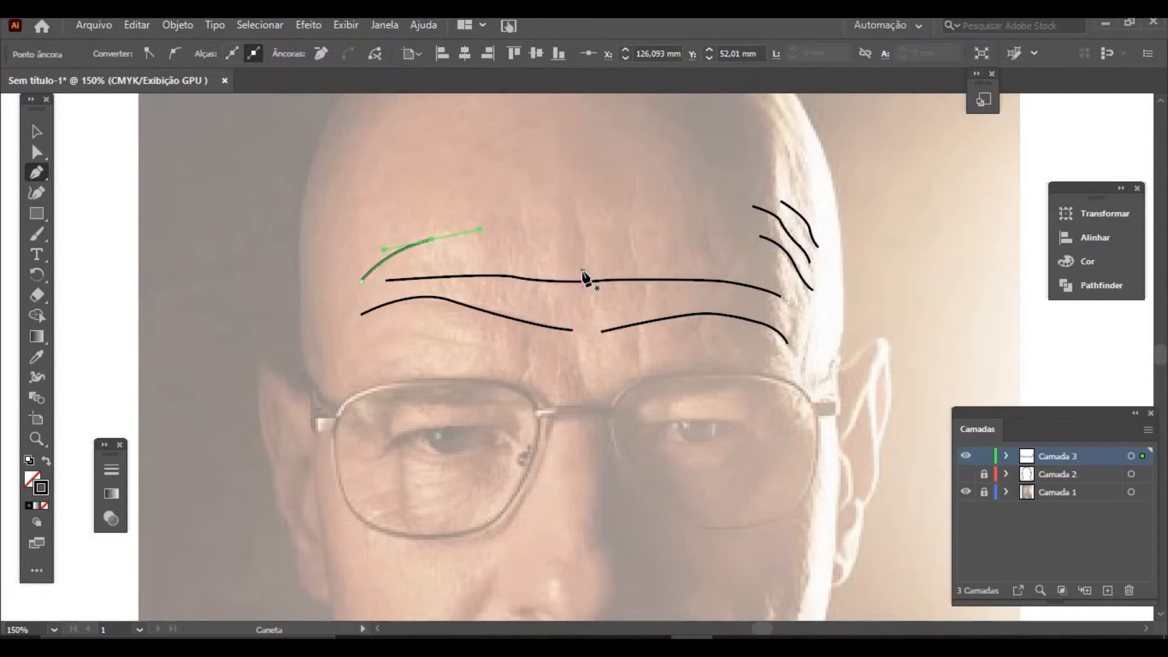
pyautogui.moveTo(583, 271); pyautogui.dragTo(574, 193)
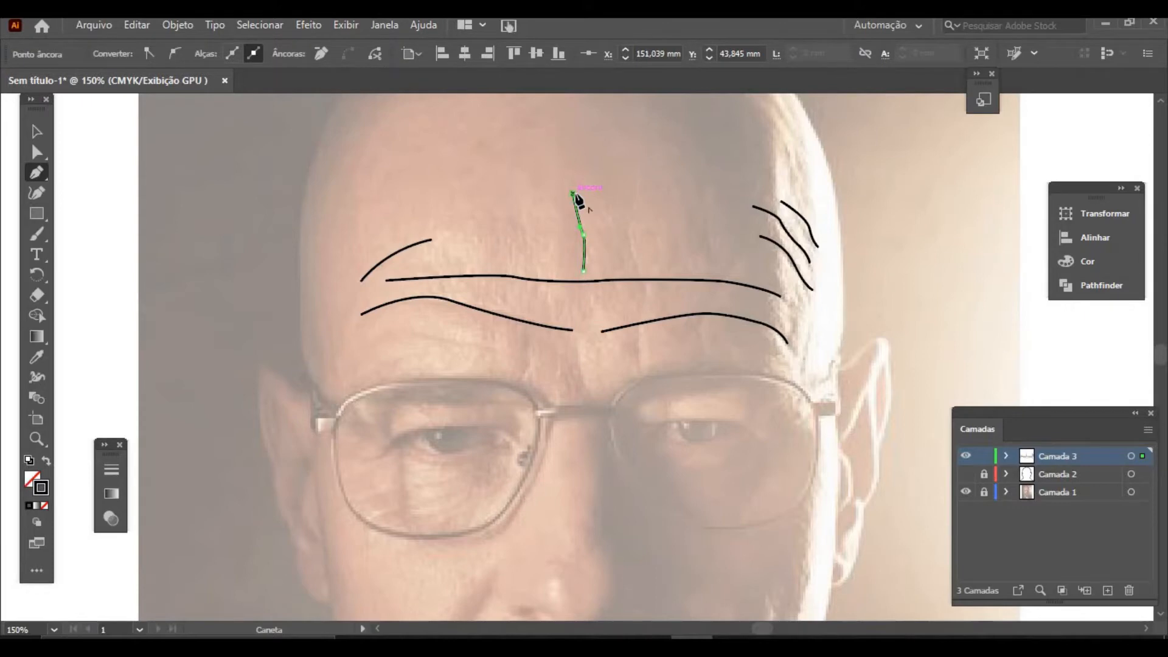
pyautogui.moveTo(642, 373); pyautogui.dragTo(645, 286)
pyautogui.press('Escape')
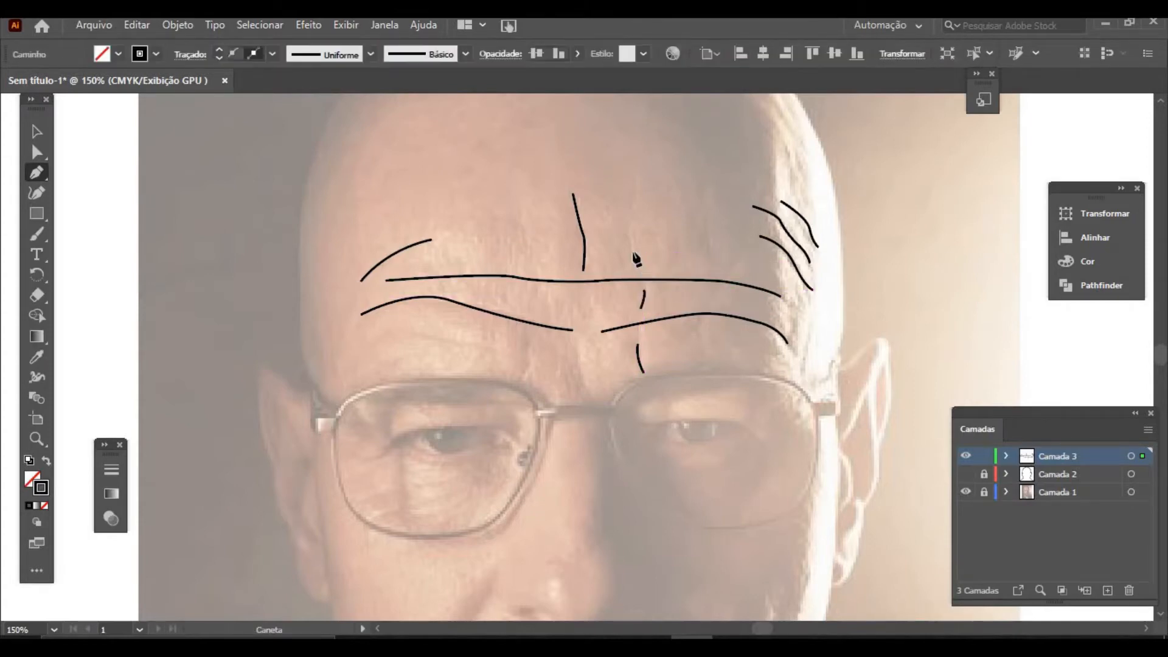
pyautogui.click(635, 262)
pyautogui.moveTo(629, 245); pyautogui.dragTo(632, 213)
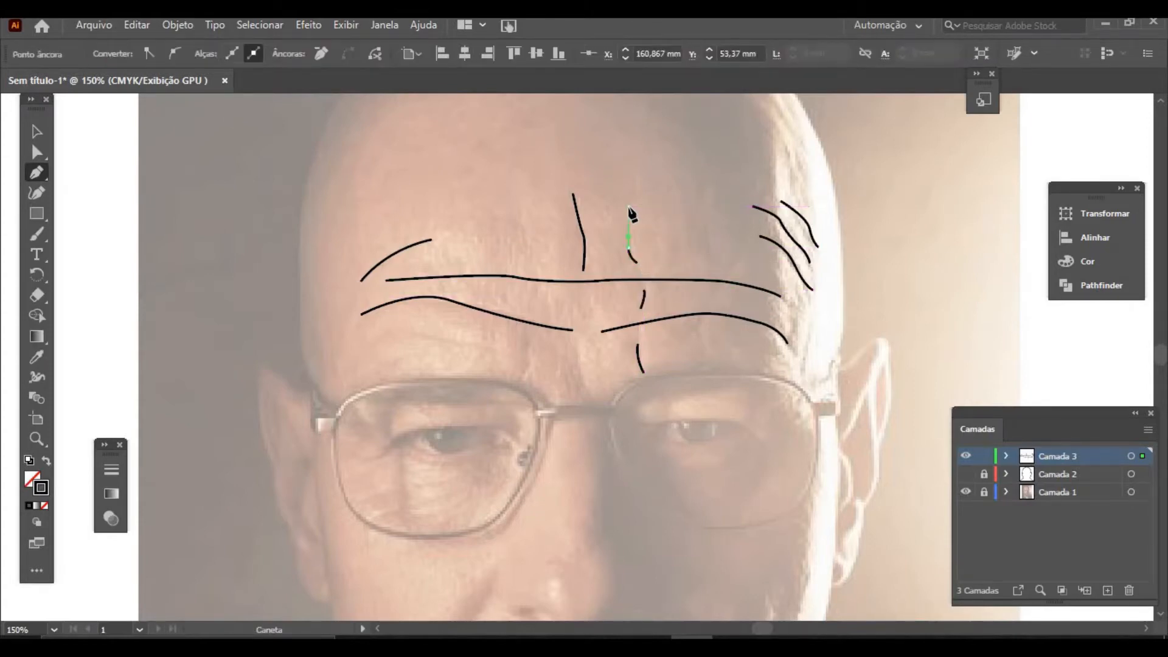
pyautogui.press('Escape')
# Step: Trace the curved wrinkle directly above the left eyebrow, rising from the outer side and descending toward the nose
pyautogui.click(360, 358)
pyautogui.moveTo(407, 328); pyautogui.dragTo(426, 336)
pyautogui.moveTo(509, 359); pyautogui.dragTo(533, 361)
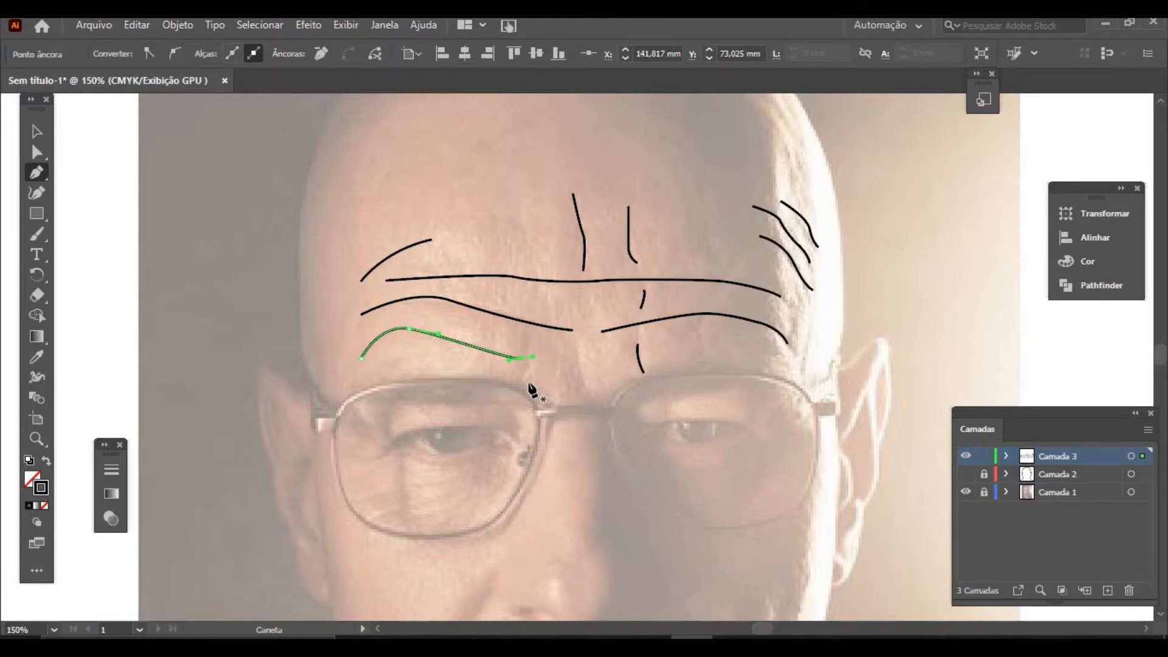
pyautogui.press('Escape')
# Step: Trace a short curved crease at the inner end of the left eyebrow and two frown lines above the glasses' bridge
pyautogui.click(521, 383)
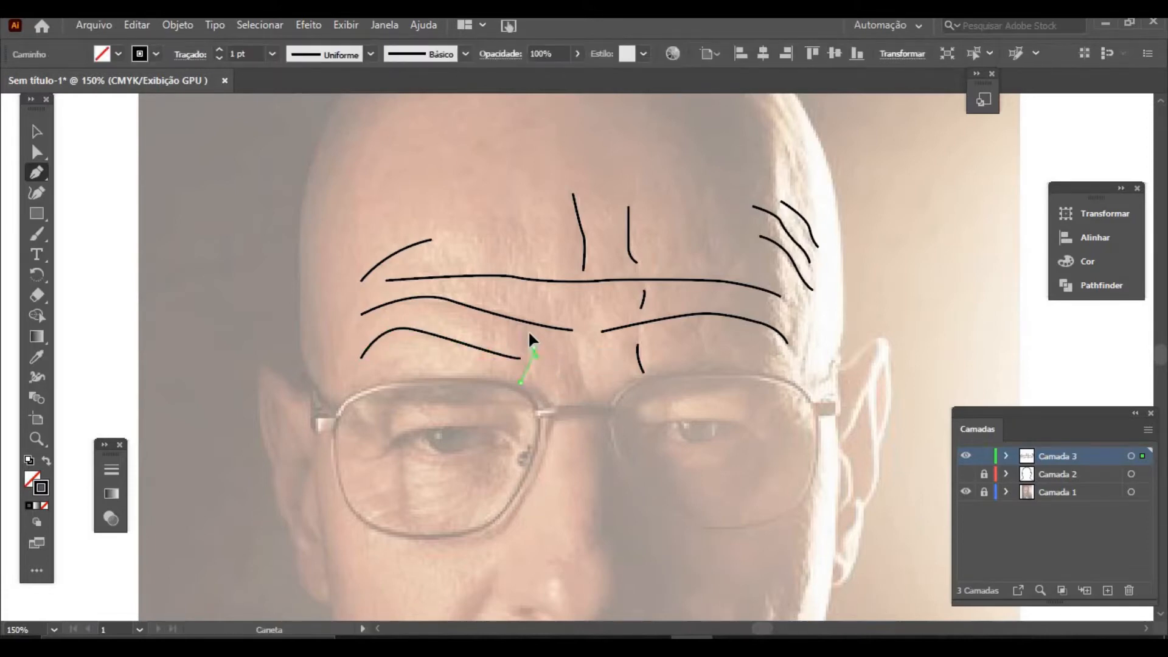
pyautogui.moveTo(528, 330); pyautogui.dragTo(533, 334)
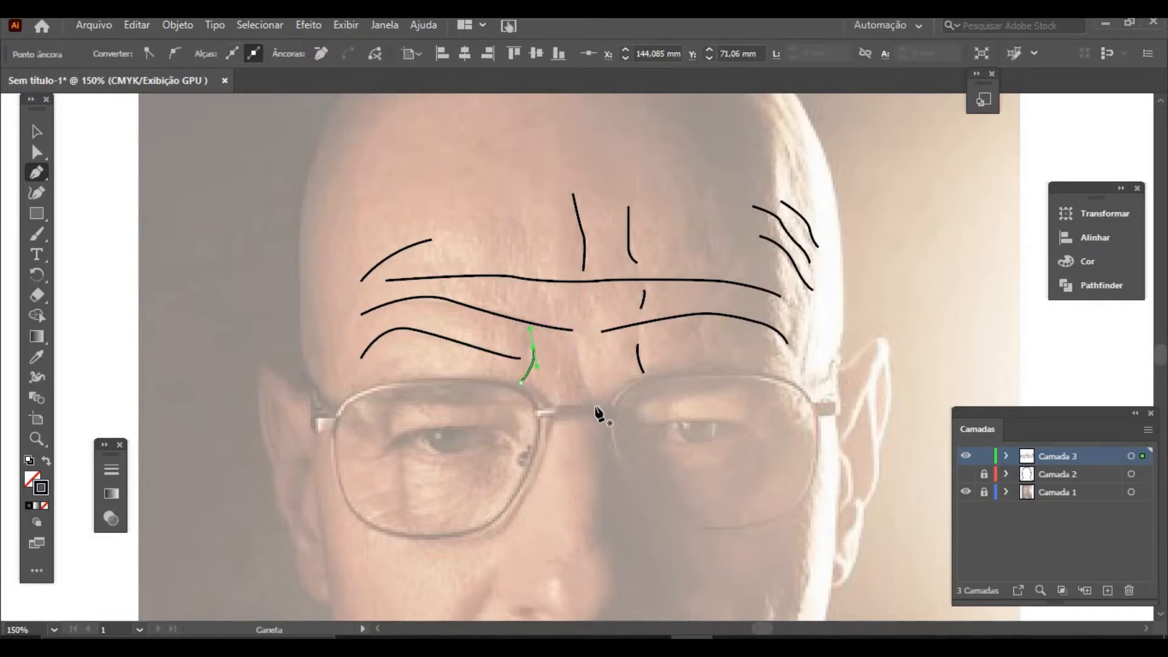
pyautogui.moveTo(595, 407); pyautogui.dragTo(580, 348)
pyautogui.moveTo(583, 403); pyautogui.dragTo(572, 352)
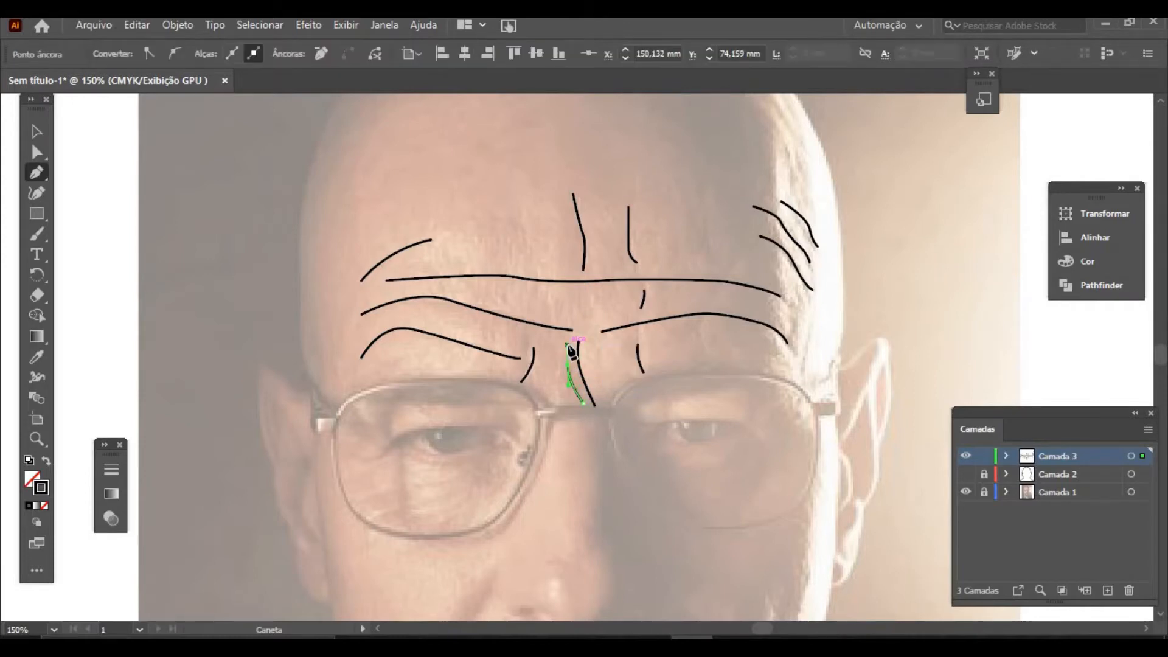
# Step: Trace a short crease above the right lens and a broken diagonal crease rising across the right forehead toward the temple
pyautogui.click(708, 369)
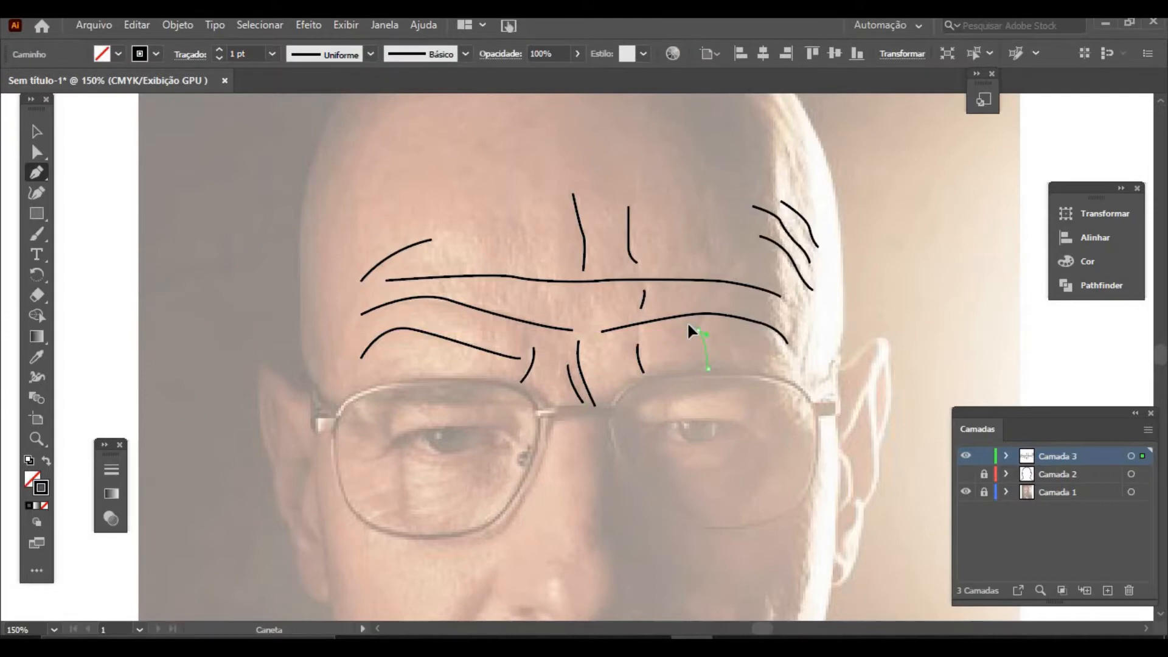
pyautogui.moveTo(699, 330)
pyautogui.mouseDown()
pyautogui.moveTo(688, 325)
pyautogui.moveTo(706, 311)
pyautogui.mouseUp()
pyautogui.moveTo(723, 249)
pyautogui.mouseDown()
pyautogui.moveTo(739, 277)
pyautogui.moveTo(737, 265)
pyautogui.mouseUp()
pyautogui.moveTo(767, 126); pyautogui.dragTo(770, 132)
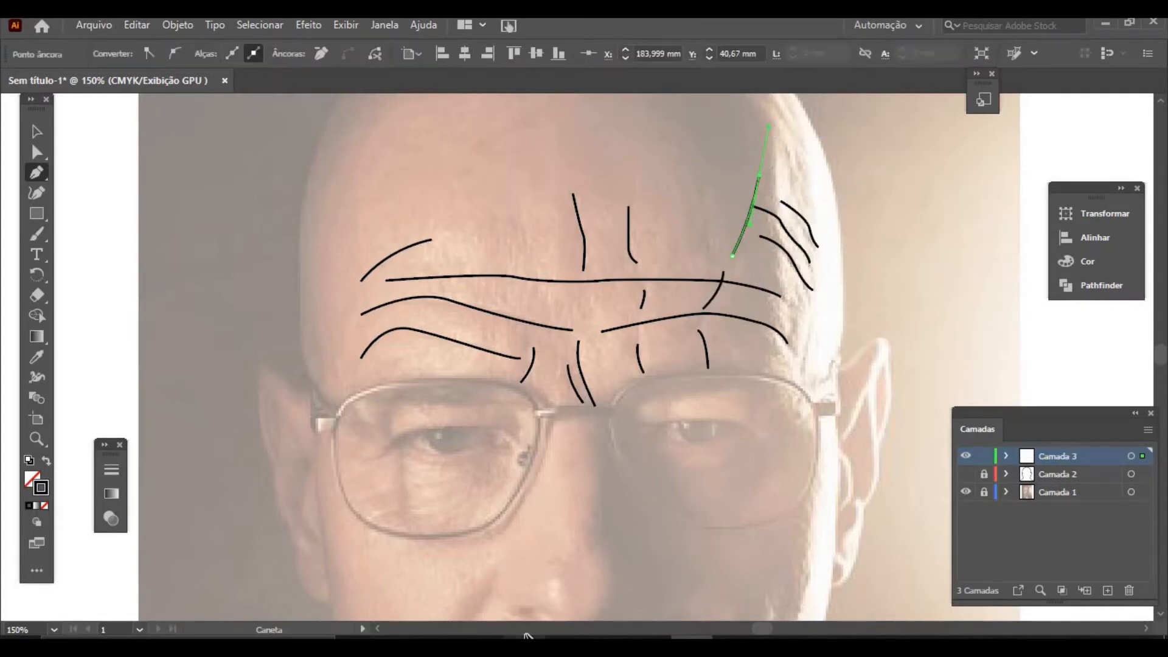
# Step: Trace the upper wrinkle under the left eye, running from the outer side and rising toward the eye's inner corner
pyautogui.click(362, 500)
pyautogui.click(373, 490)
pyautogui.click(386, 488)
pyautogui.click(398, 486)
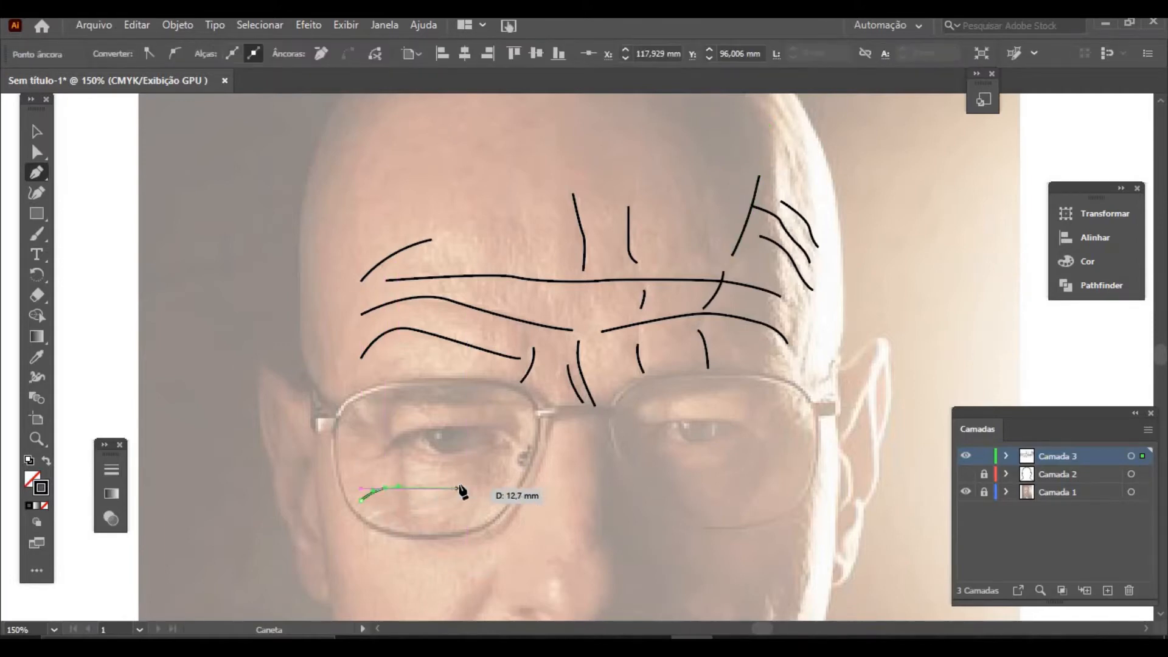
pyautogui.moveTo(458, 487); pyautogui.dragTo(465, 478)
pyautogui.click(481, 470)
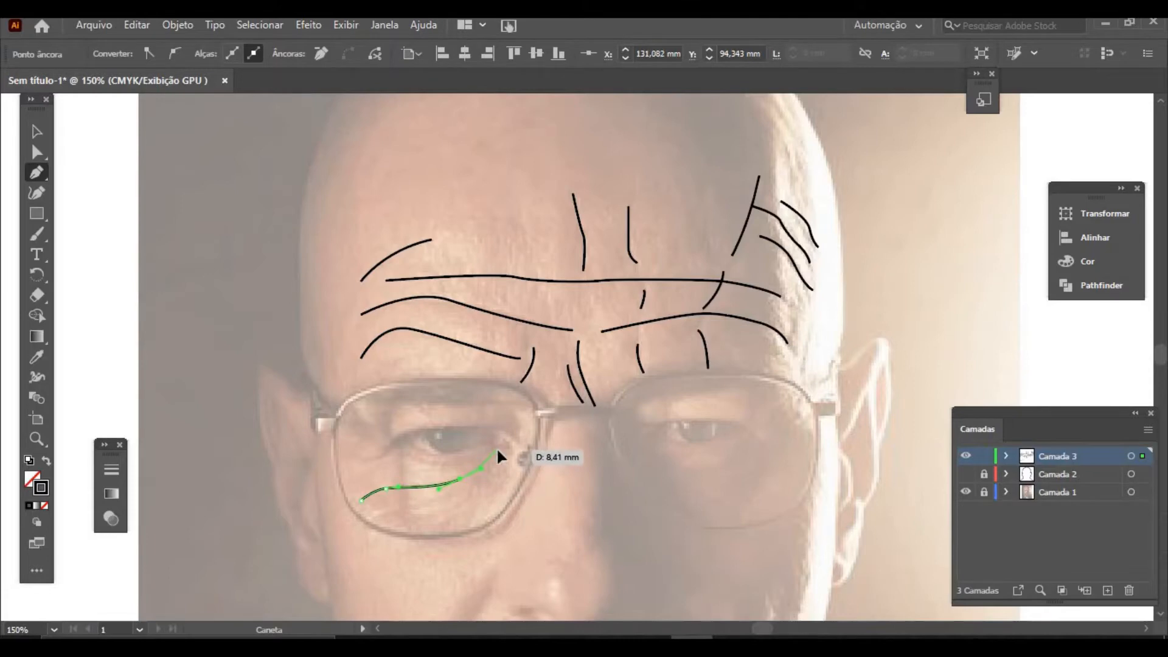
pyautogui.click(497, 451)
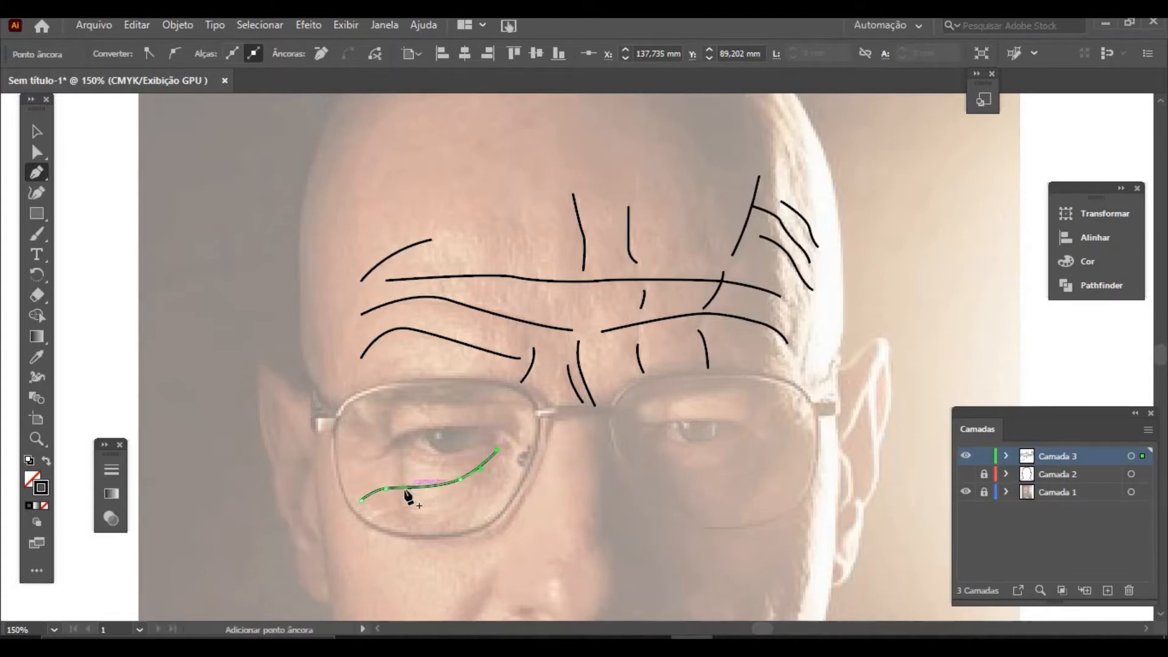
pyautogui.press('Escape')
# Step: Trace a second, nearly parallel wrinkle just below the first one under the left eye
pyautogui.click(369, 518)
pyautogui.click(387, 509)
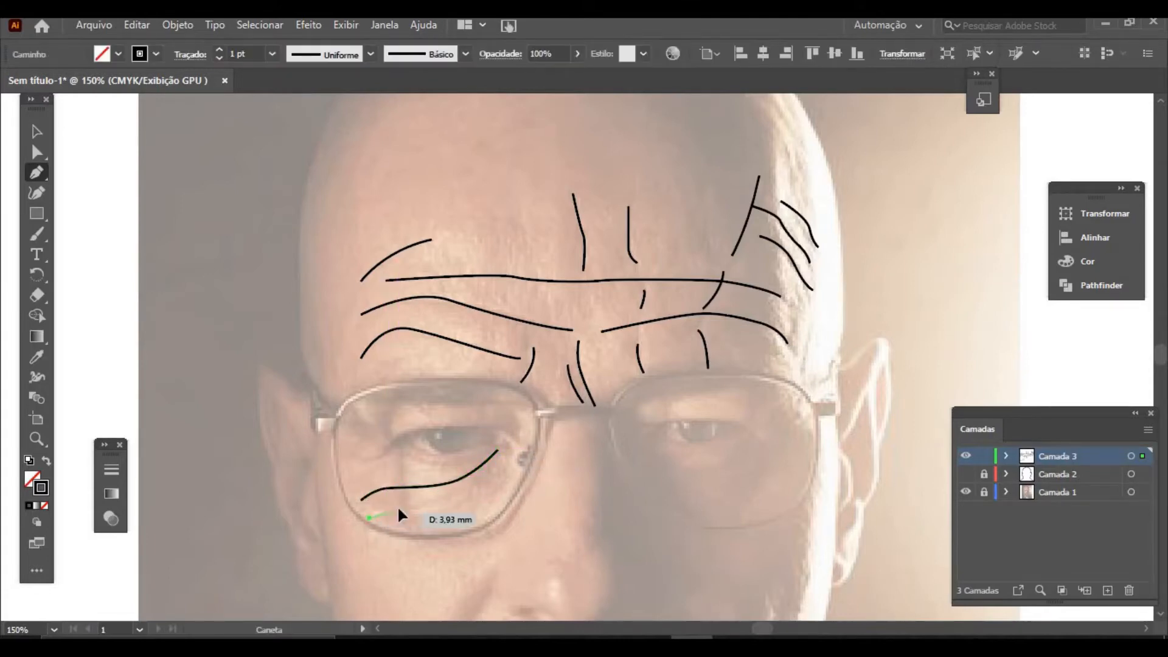
pyautogui.click(404, 506)
pyautogui.click(468, 491)
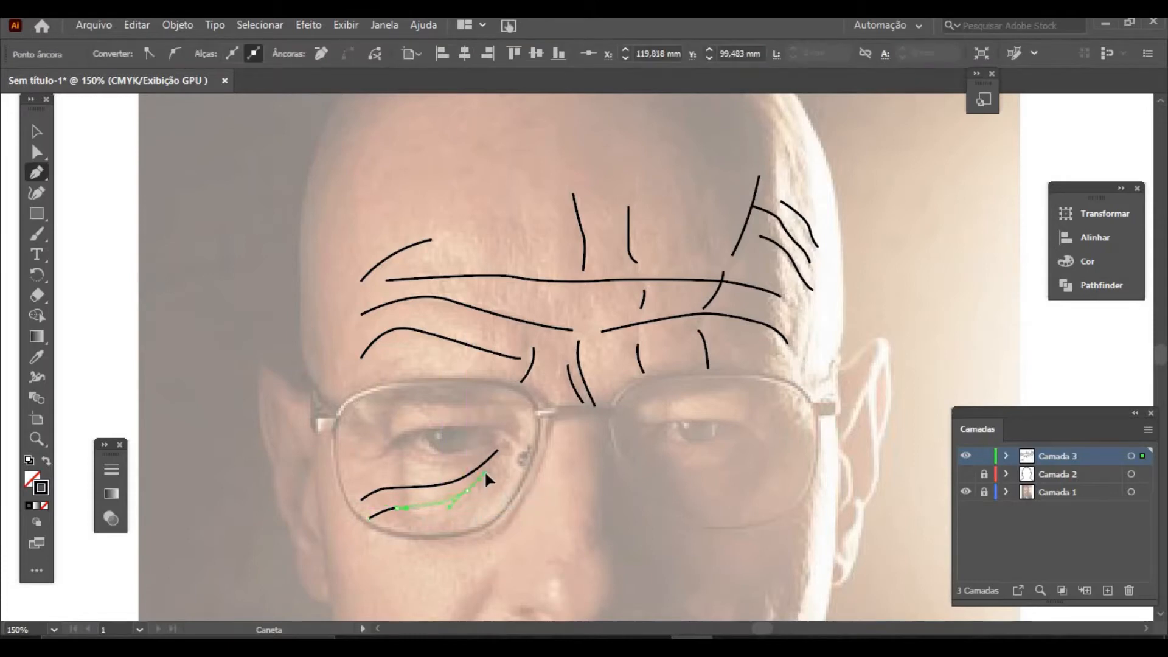
pyautogui.click(489, 466)
pyautogui.press('Escape')
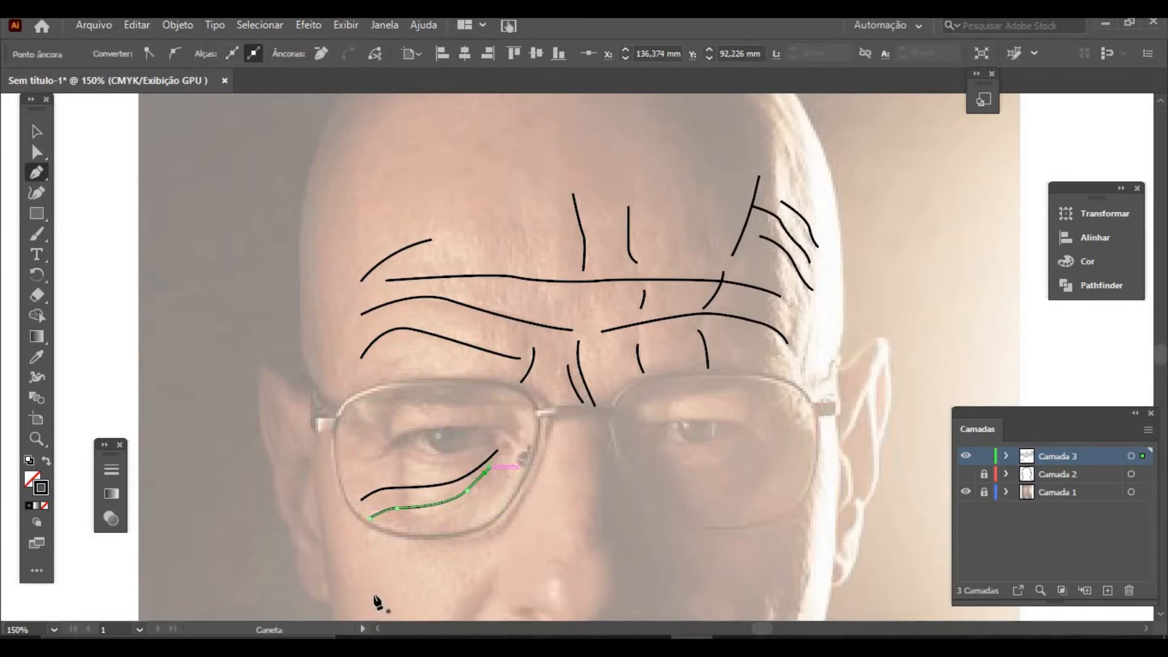
# Step: Trace a third, shorter wrinkle under the left eye, close to the lower rim of the glasses
pyautogui.click(431, 518)
pyautogui.click(447, 516)
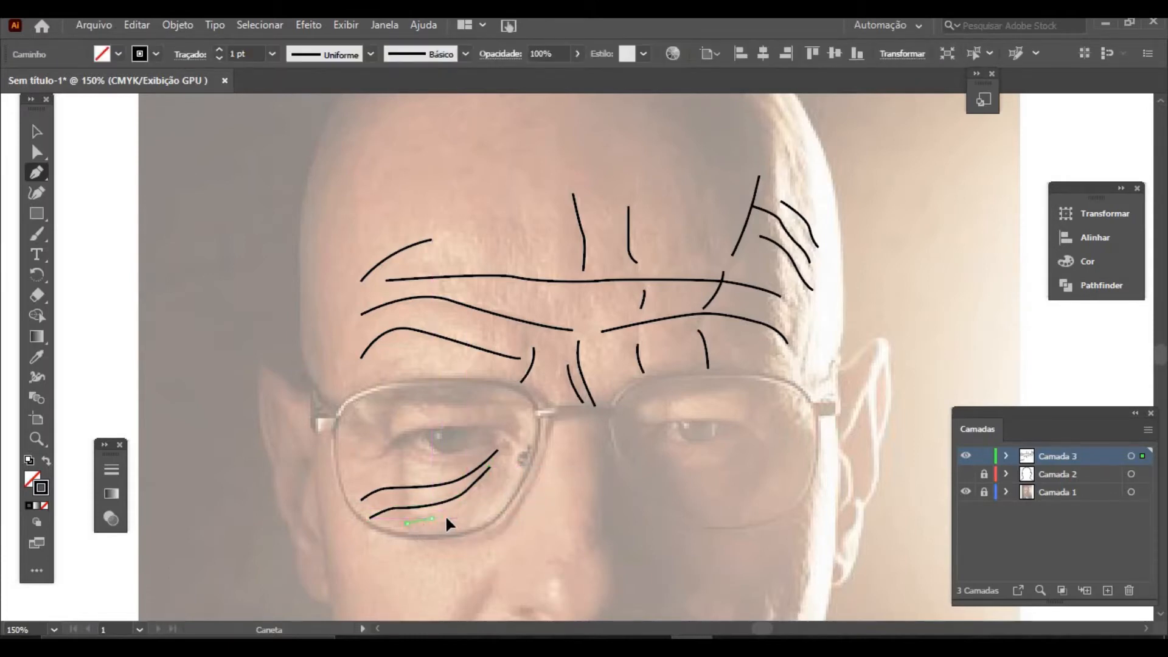
pyautogui.click(498, 477)
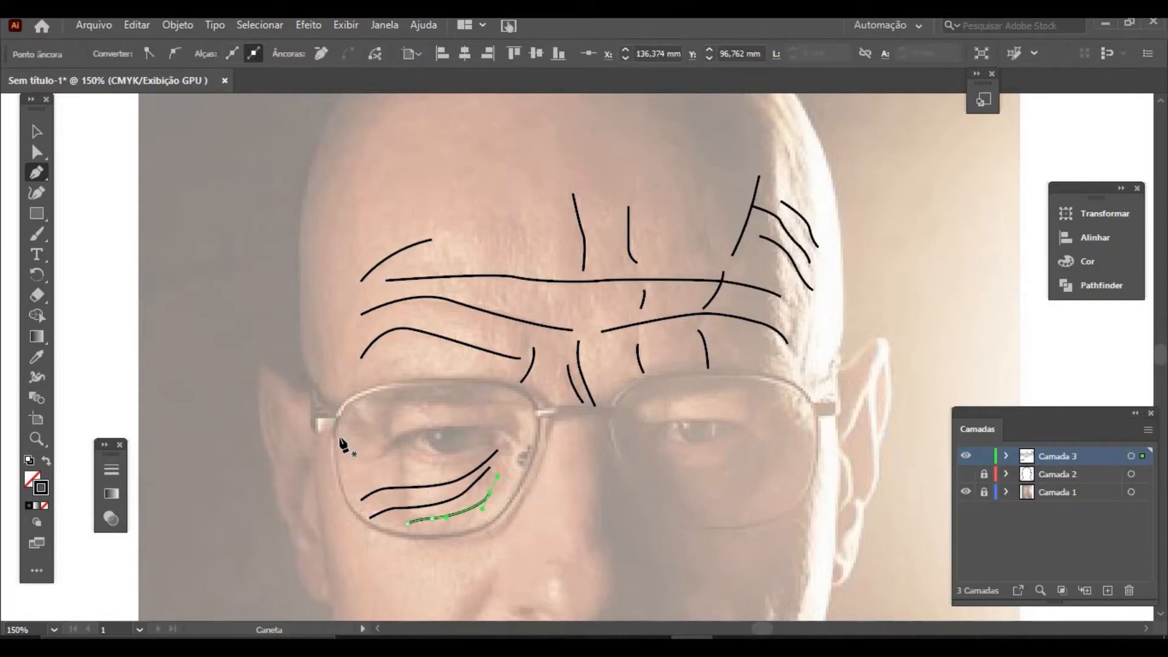
pyautogui.keyDown('ctrl'); pyautogui.click(757, 431); pyautogui.keyUp('ctrl')
# Step: Trace two short jagged creases at the right eye's outer corner and the long bag curve beneath that eye
pyautogui.click(759, 431)
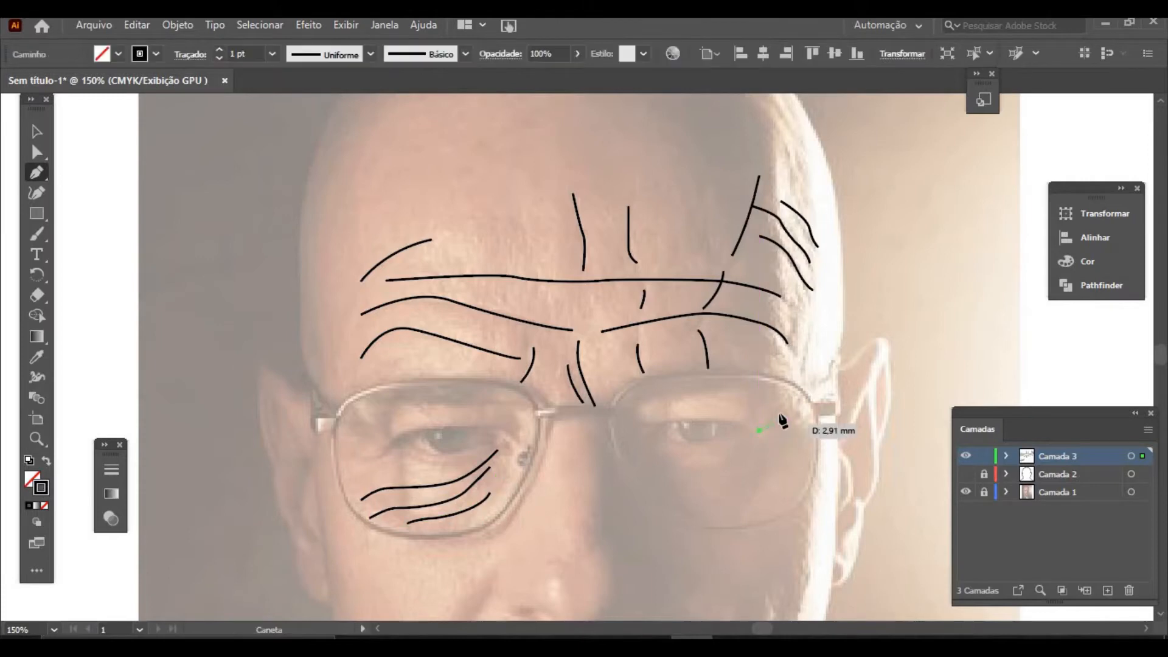
pyautogui.moveTo(783, 401)
pyautogui.mouseDown()
pyautogui.moveTo(792, 396)
pyautogui.moveTo(786, 429)
pyautogui.moveTo(799, 408)
pyautogui.mouseUp()
pyautogui.keyDown('ctrl'); pyautogui.click(777, 438); pyautogui.keyUp('ctrl')
pyautogui.moveTo(644, 461); pyautogui.dragTo(759, 449)
# Step: Trace the stepped crease rising from the right lens's lower rim toward the outer corner of the eye
pyautogui.moveTo(713, 523); pyautogui.dragTo(750, 494)
pyautogui.click(751, 481)
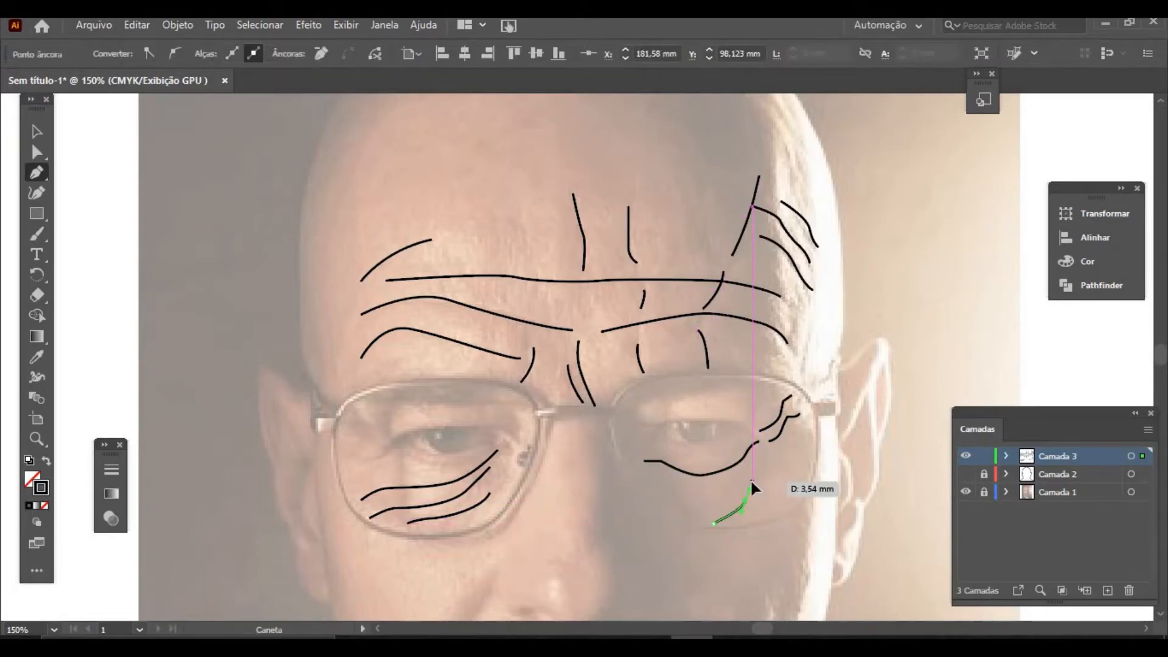
pyautogui.moveTo(771, 465); pyautogui.dragTo(771, 454)
pyautogui.click(773, 456)
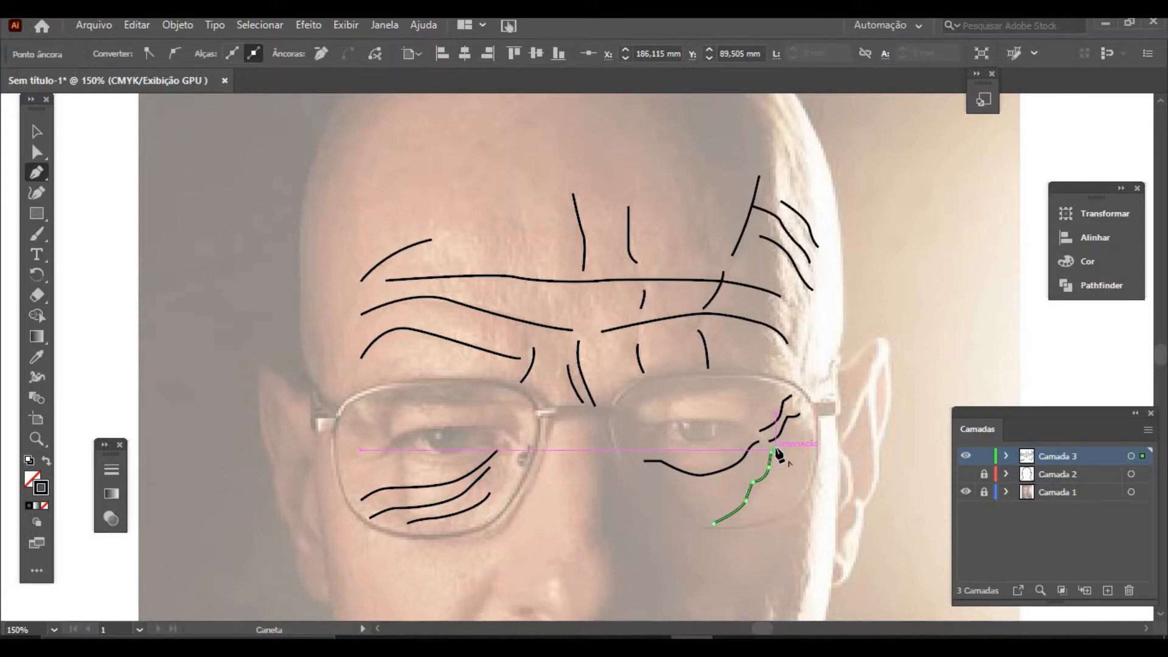
pyautogui.keyDown('ctrl'); pyautogui.click(341, 445); pyautogui.keyUp('ctrl')
# Step: Trace the short curved crease beside the left eye's outer corner, starting at the lens rim
pyautogui.moveTo(339, 441); pyautogui.dragTo(383, 451)
pyautogui.moveTo(382, 450); pyautogui.dragTo(388, 459)
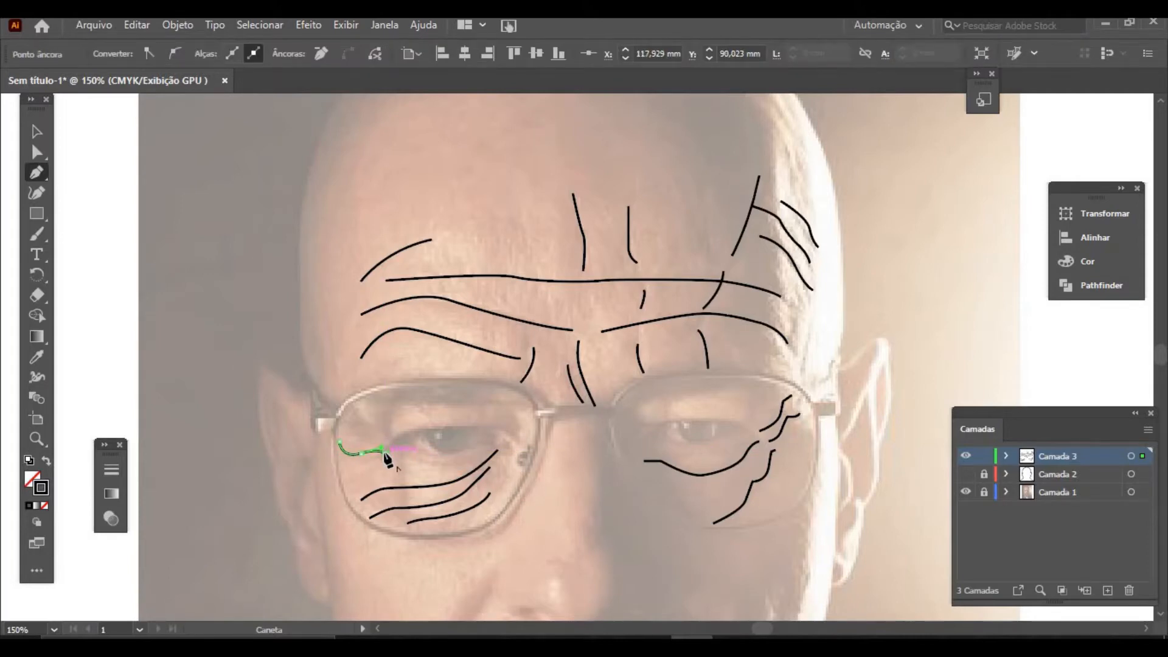
pyautogui.press('Escape')
# Step: Trace the inner fold of the left ear, curving over near its top and winding down toward the lobe
pyautogui.click(266, 425)
pyautogui.moveTo(263, 396); pyautogui.dragTo(275, 394)
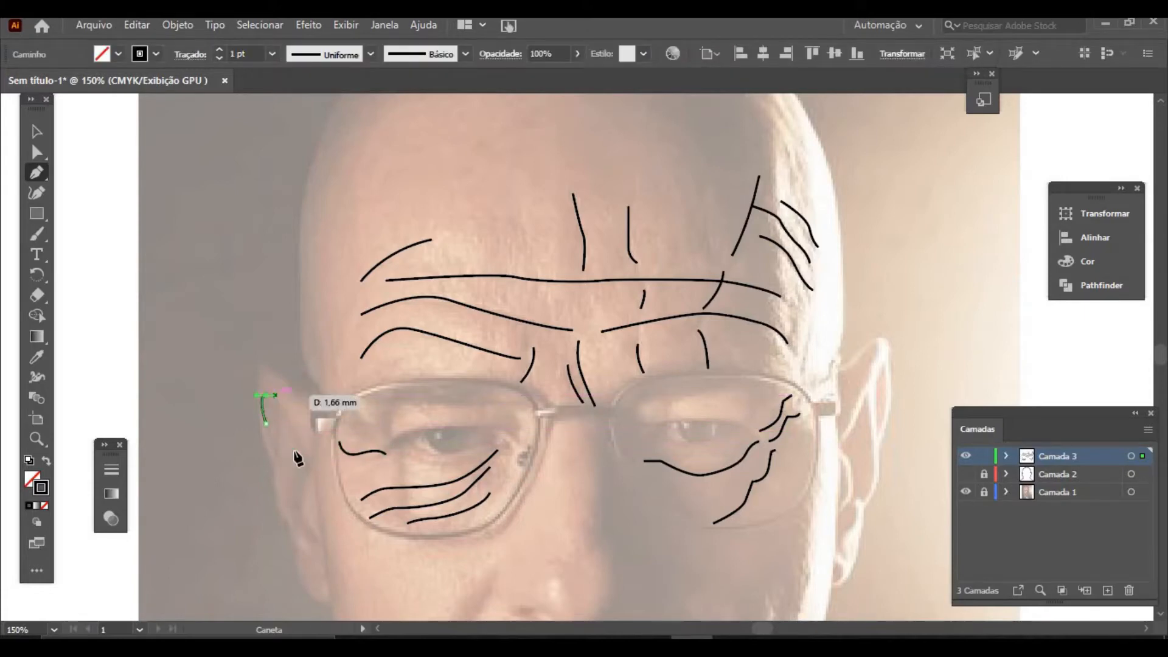
pyautogui.moveTo(303, 455)
pyautogui.mouseDown()
pyautogui.moveTo(314, 464)
pyautogui.moveTo(303, 459)
pyautogui.mouseUp()
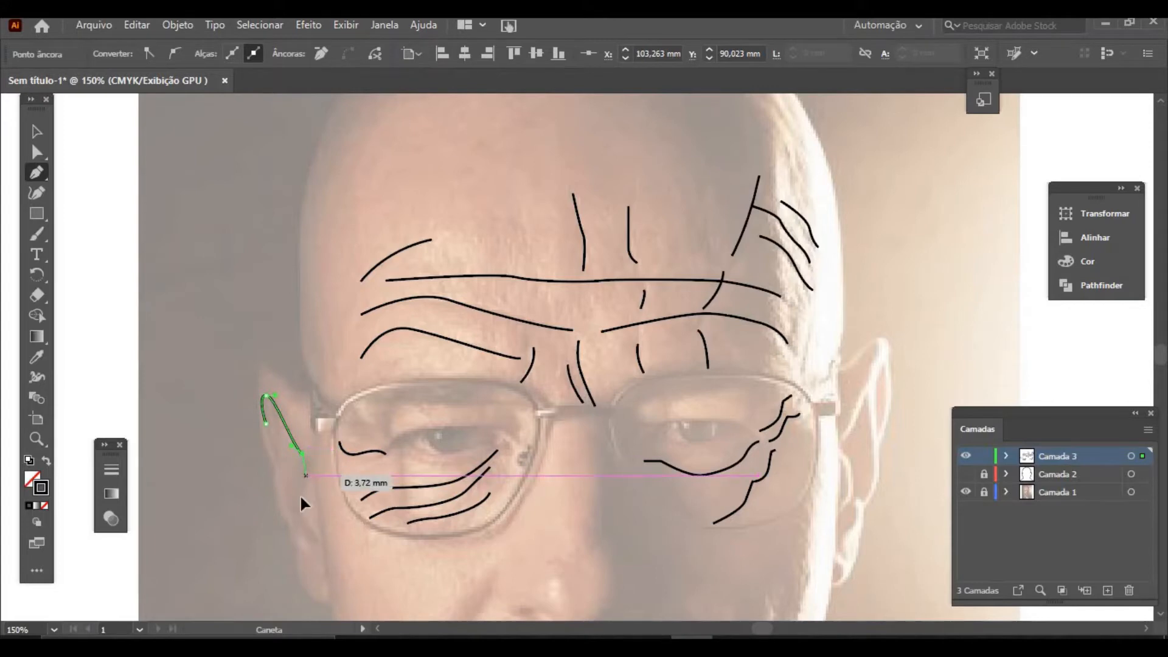
pyautogui.moveTo(300, 518); pyautogui.dragTo(310, 554)
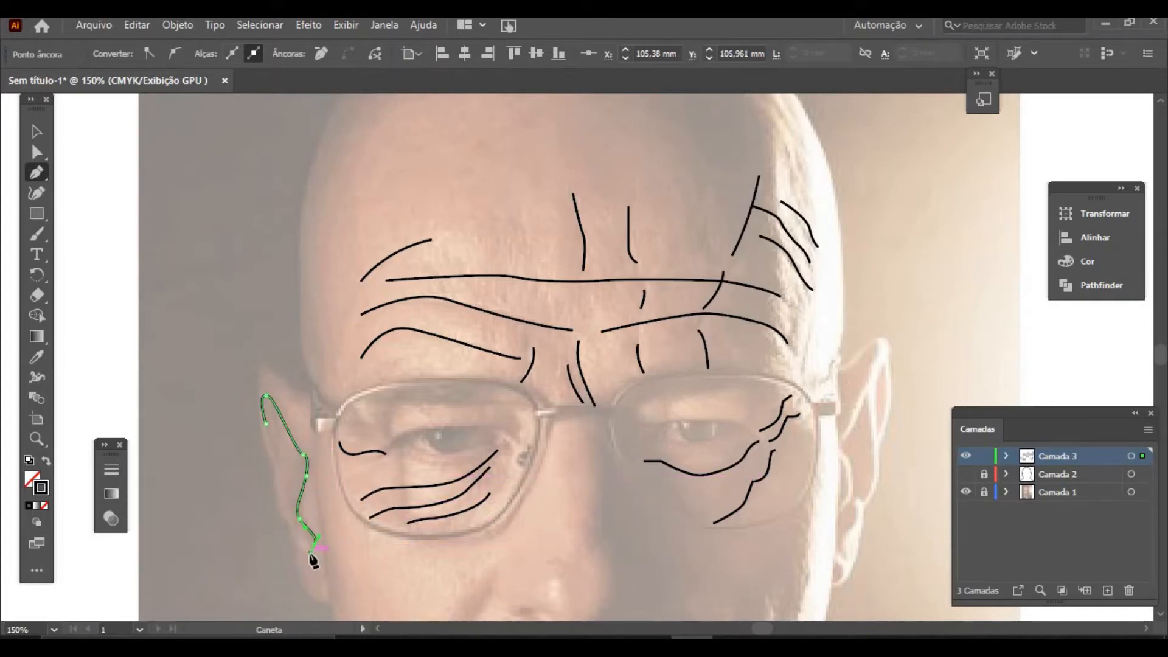
pyautogui.press('Escape')
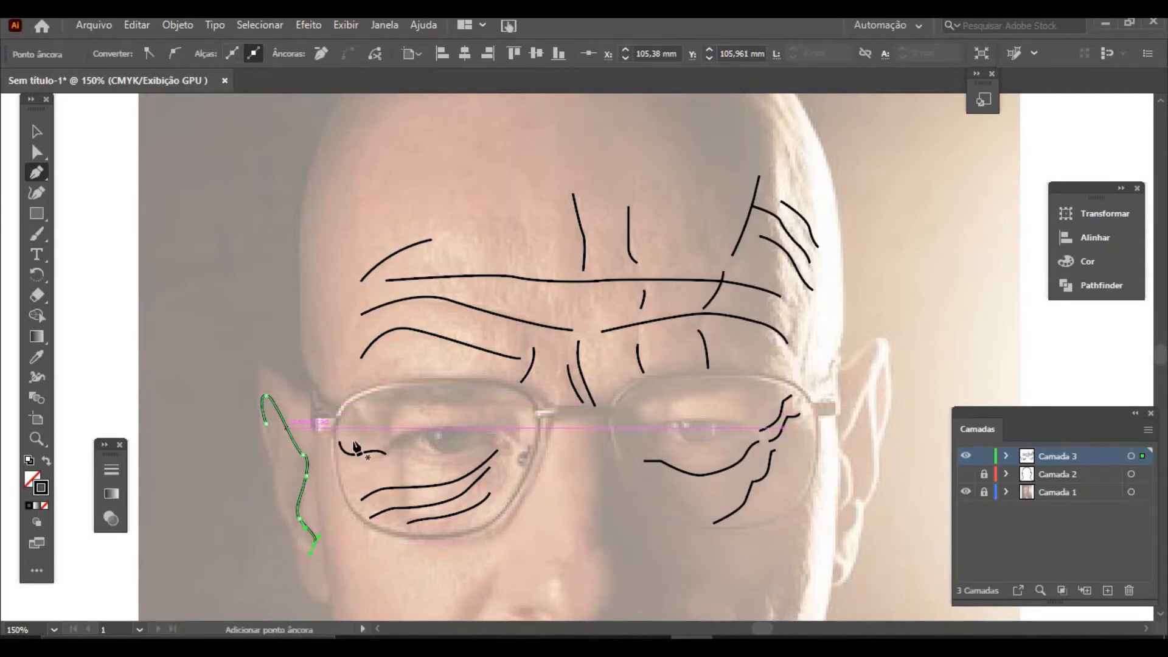
# Step: Trace the left smile line from beside the nose down along the outer edge of the moustache
pyautogui.press('space')
pyautogui.moveTo(595, 535); pyautogui.dragTo(588, 345)
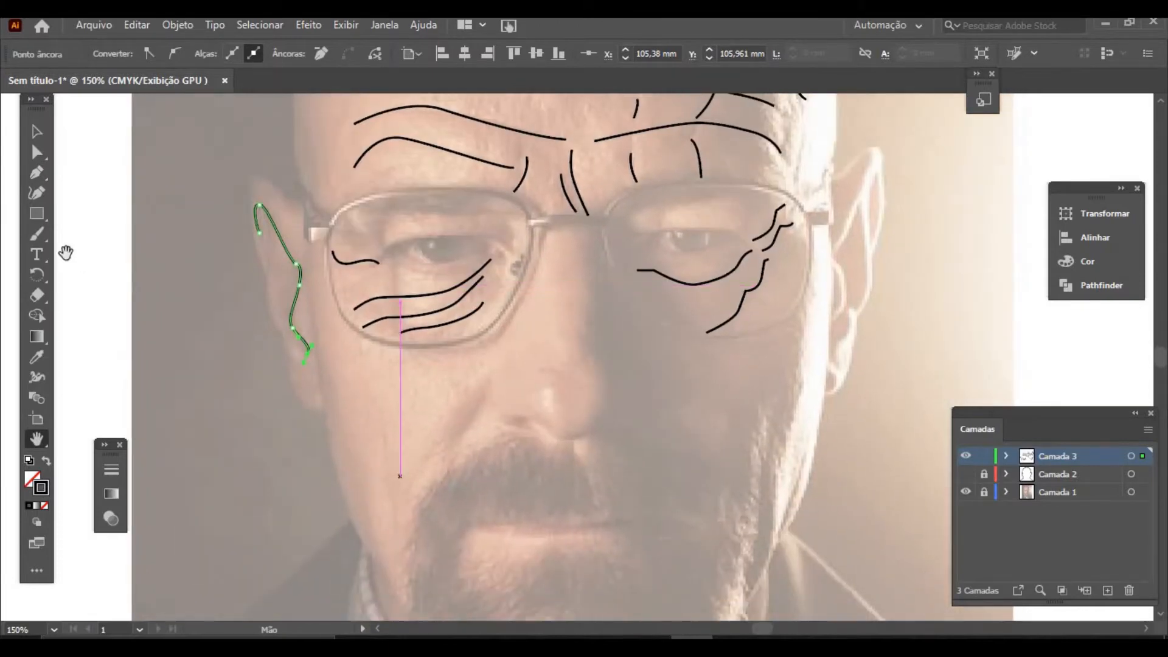
pyautogui.click(36, 172)
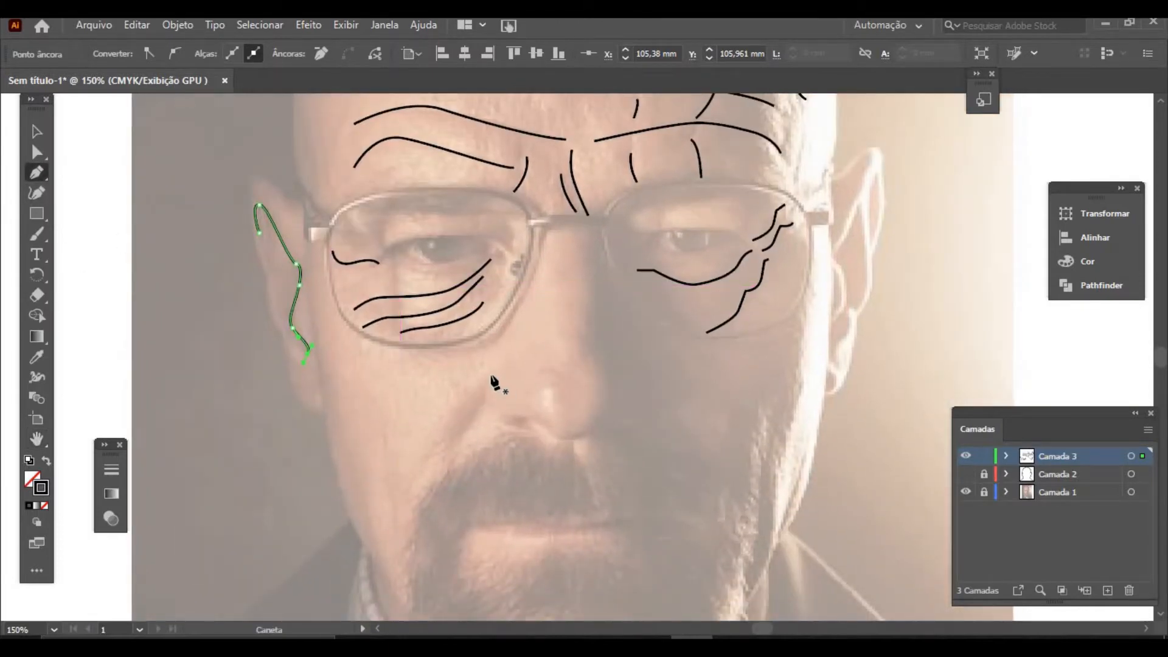
pyautogui.moveTo(490, 374); pyautogui.dragTo(475, 390)
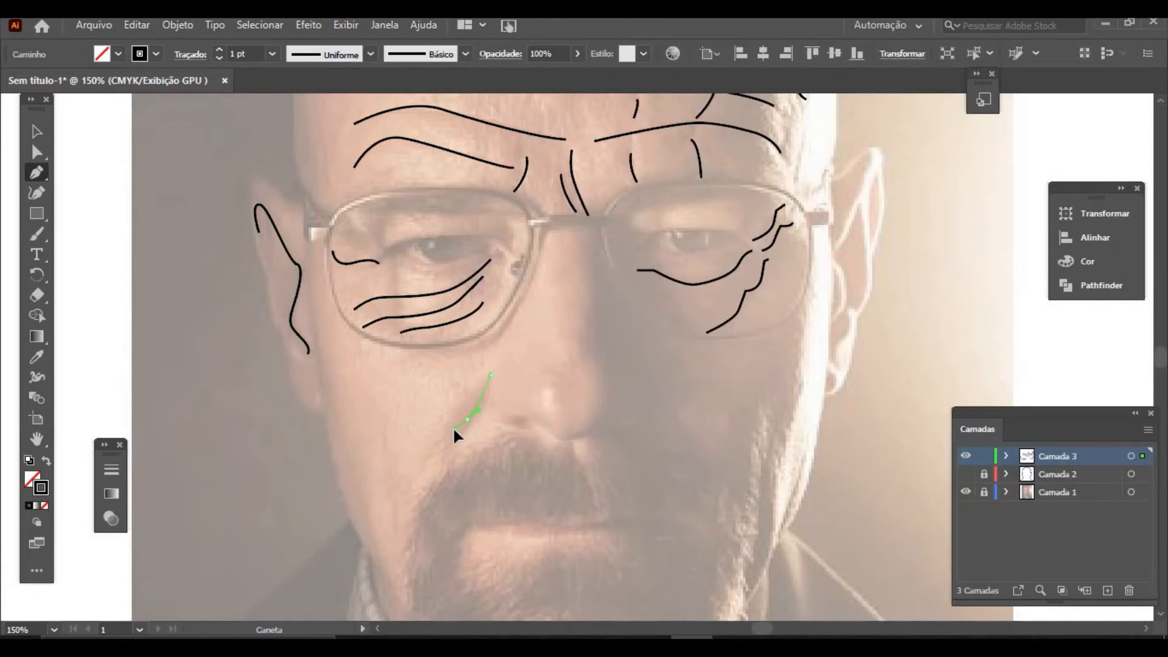
pyautogui.moveTo(453, 429); pyautogui.dragTo(449, 454)
pyautogui.click(434, 461)
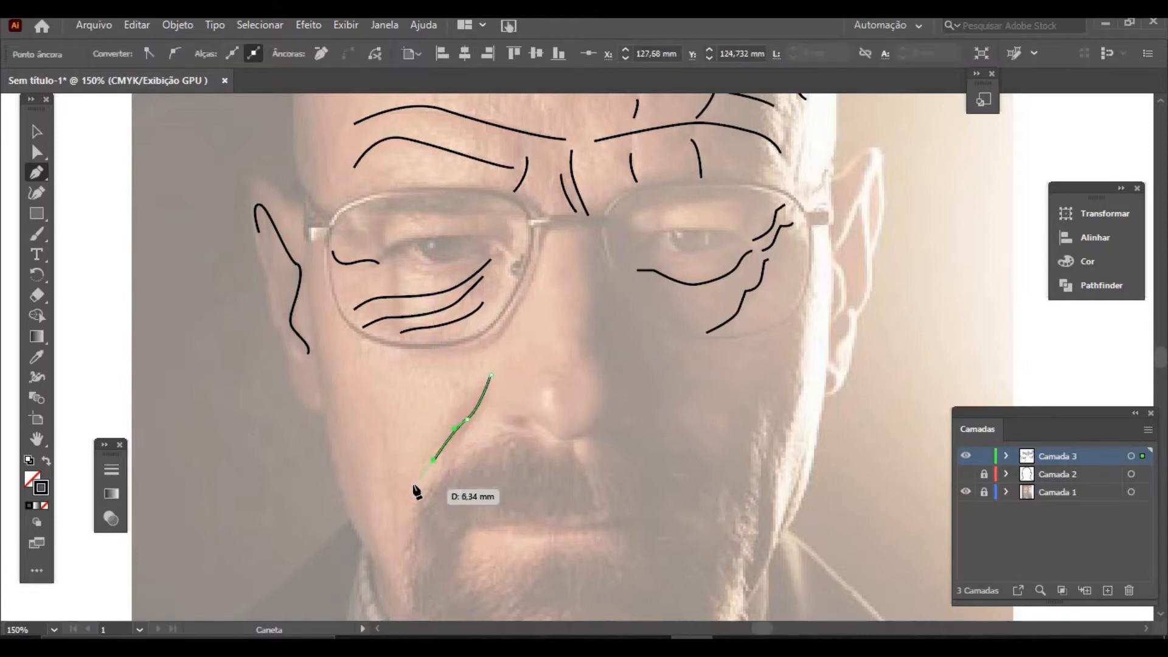
pyautogui.moveTo(401, 496); pyautogui.dragTo(399, 528)
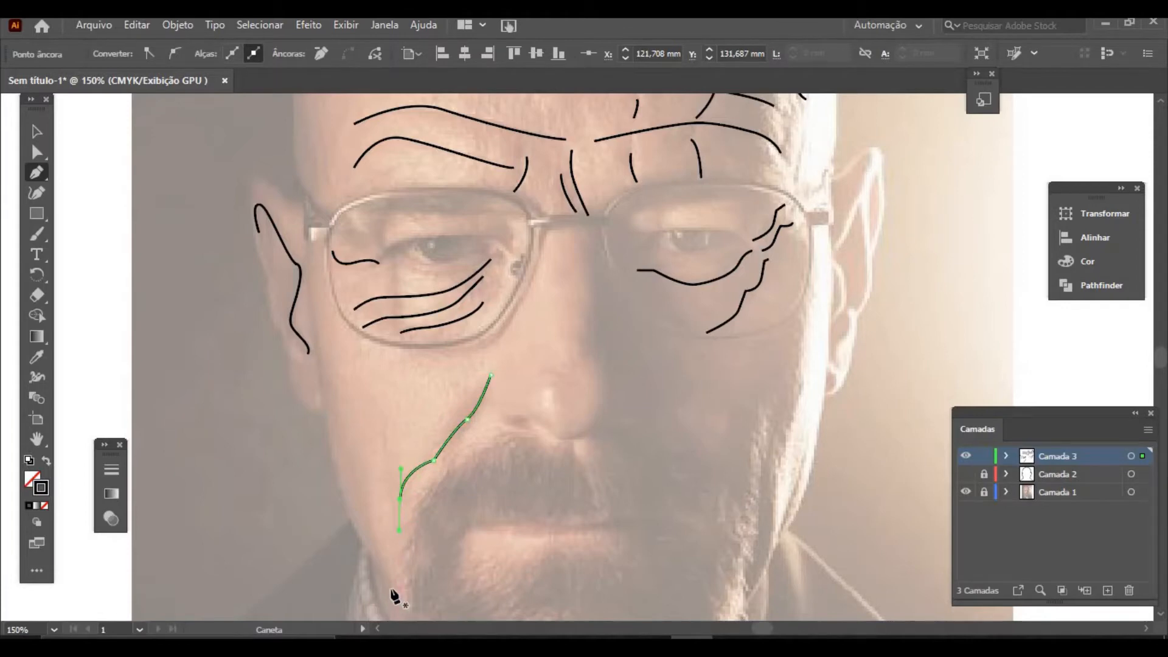
# Step: Trace two nearly parallel, steep lines on the left cheek, running between the jaw and the mid-cheek
pyautogui.click(391, 588)
pyautogui.click(373, 534)
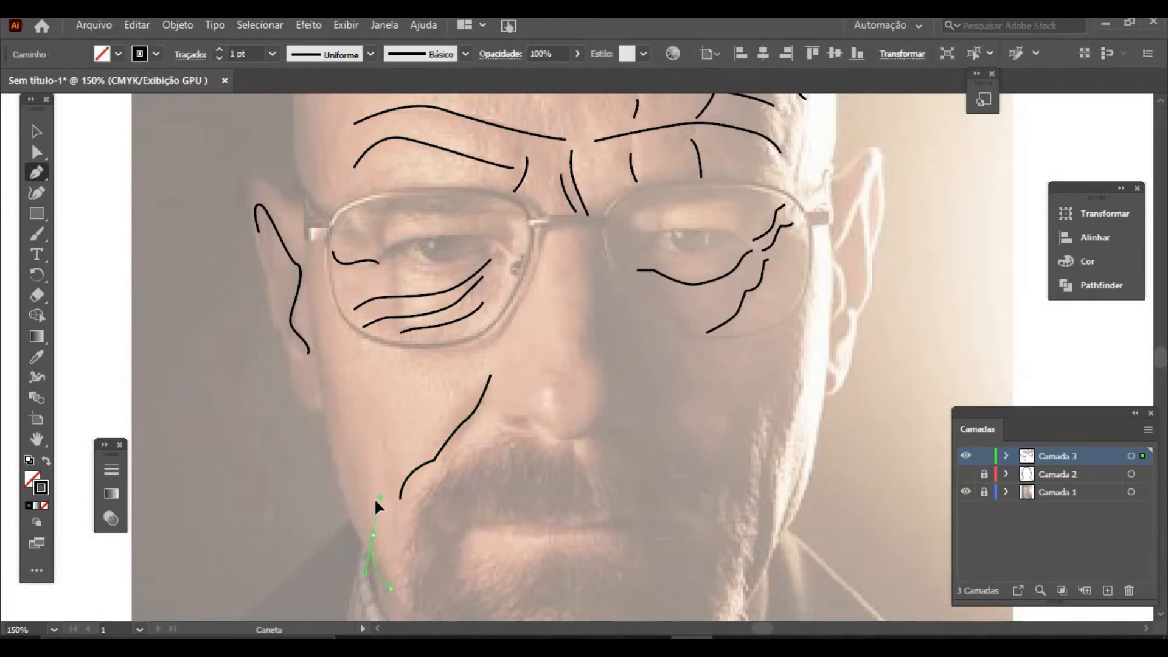
pyautogui.moveTo(374, 498); pyautogui.dragTo(373, 496)
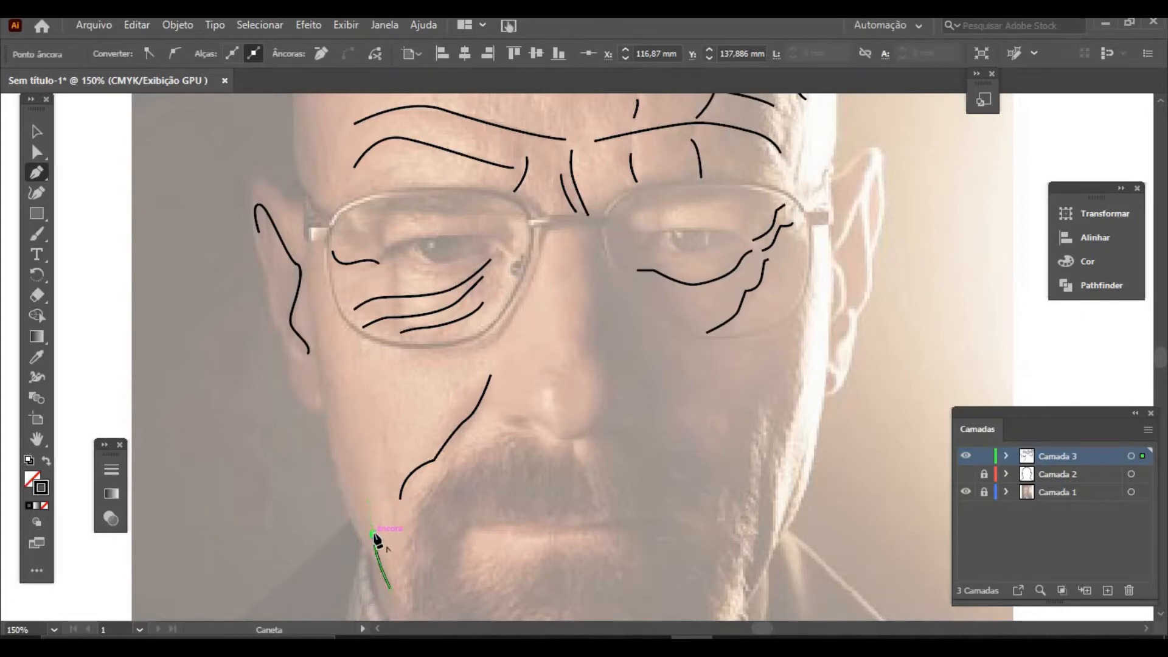
pyautogui.click(355, 426)
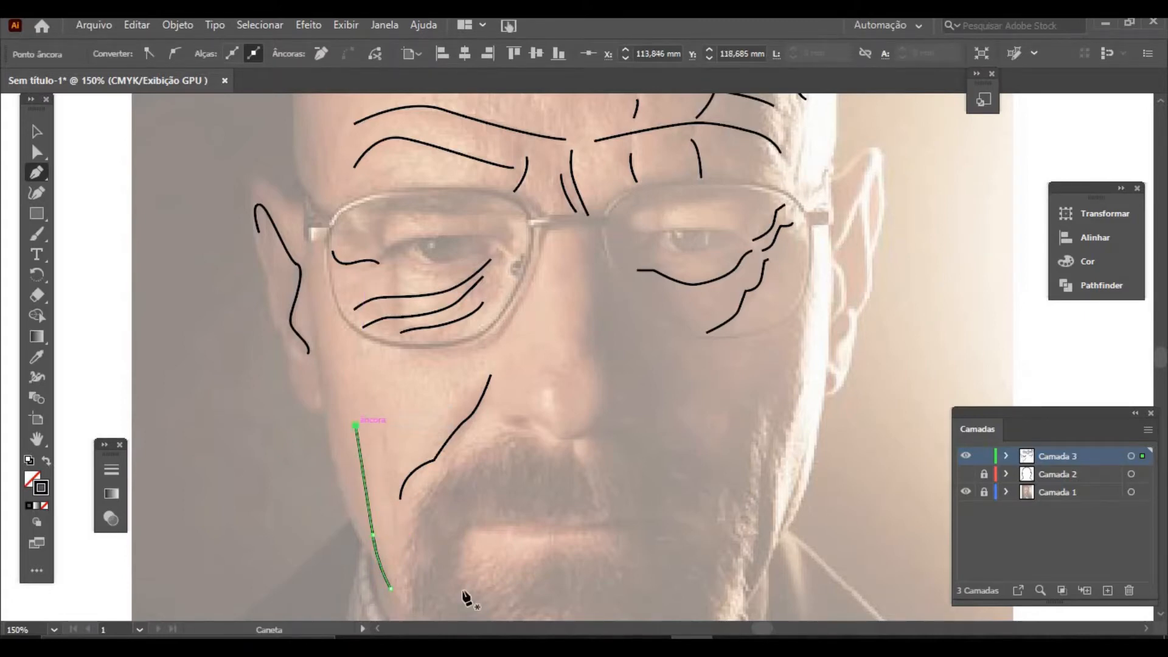
pyautogui.keyDown('ctrl'); pyautogui.click(386, 560); pyautogui.keyUp('ctrl')
pyautogui.click(400, 558)
pyautogui.moveTo(392, 535); pyautogui.dragTo(385, 403)
pyautogui.click(374, 398)
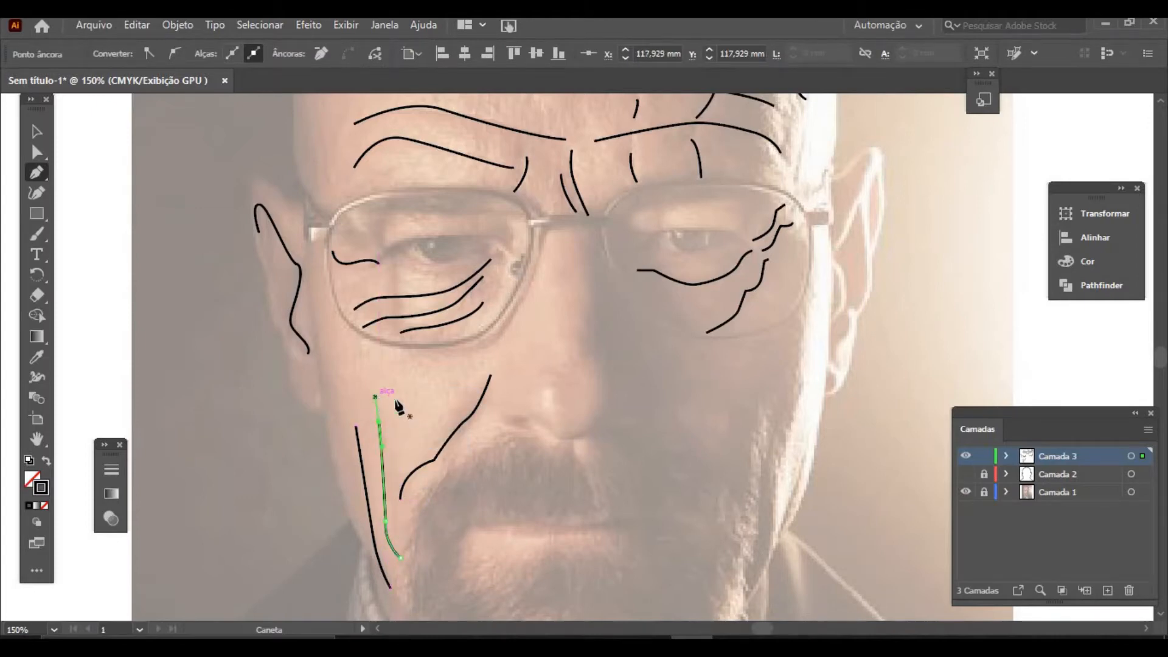
pyautogui.keyDown('ctrl'); pyautogui.click(745, 612); pyautogui.keyUp('ctrl')
# Step: Trace two steep lines on the right cheek, one along the beard's edge and one nearer the face's outer contour
pyautogui.moveTo(742, 605); pyautogui.dragTo(767, 487)
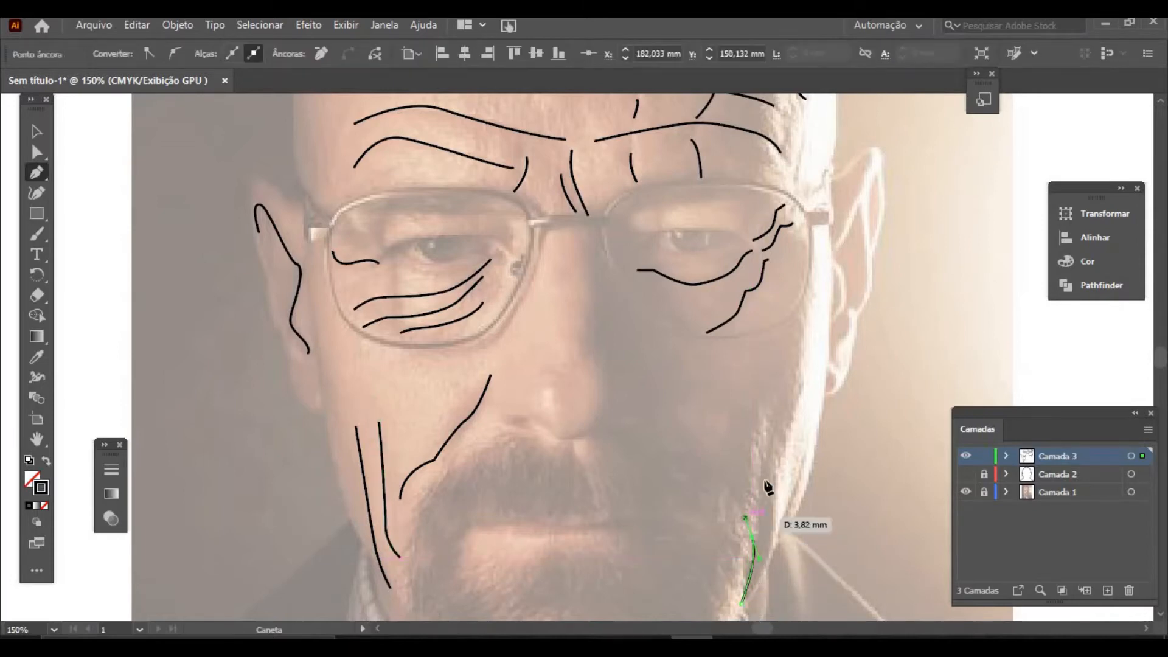
pyautogui.moveTo(761, 411); pyautogui.dragTo(753, 389)
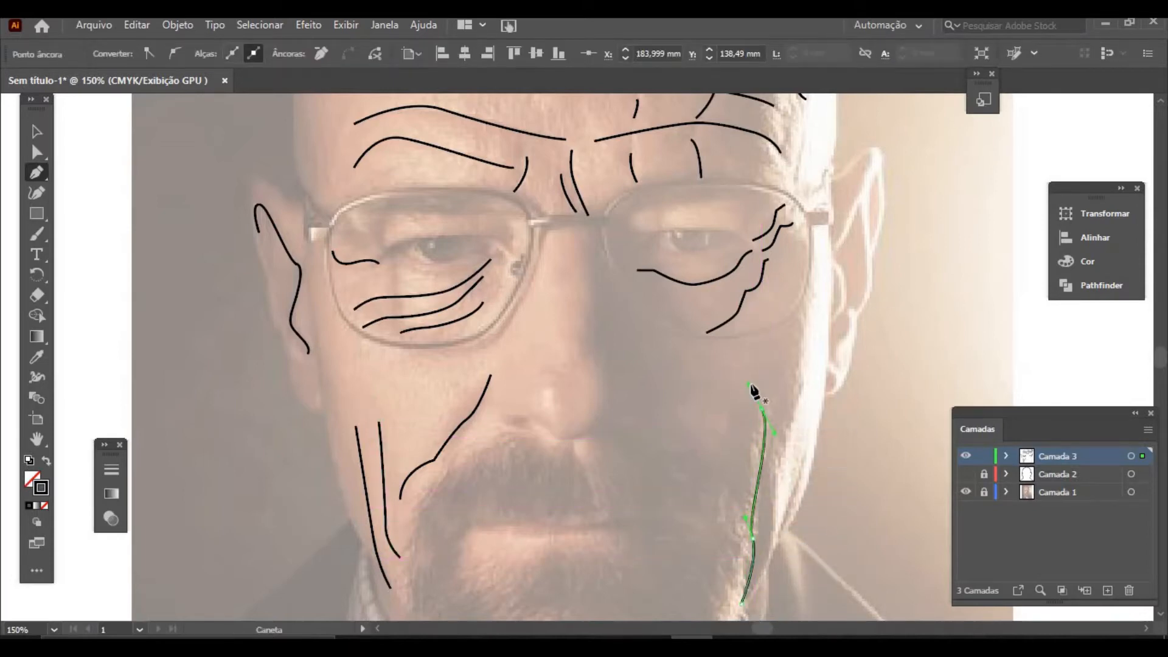
pyautogui.keyDown('ctrl'); pyautogui.click(762, 581); pyautogui.keyUp('ctrl')
pyautogui.moveTo(763, 581); pyautogui.dragTo(813, 422)
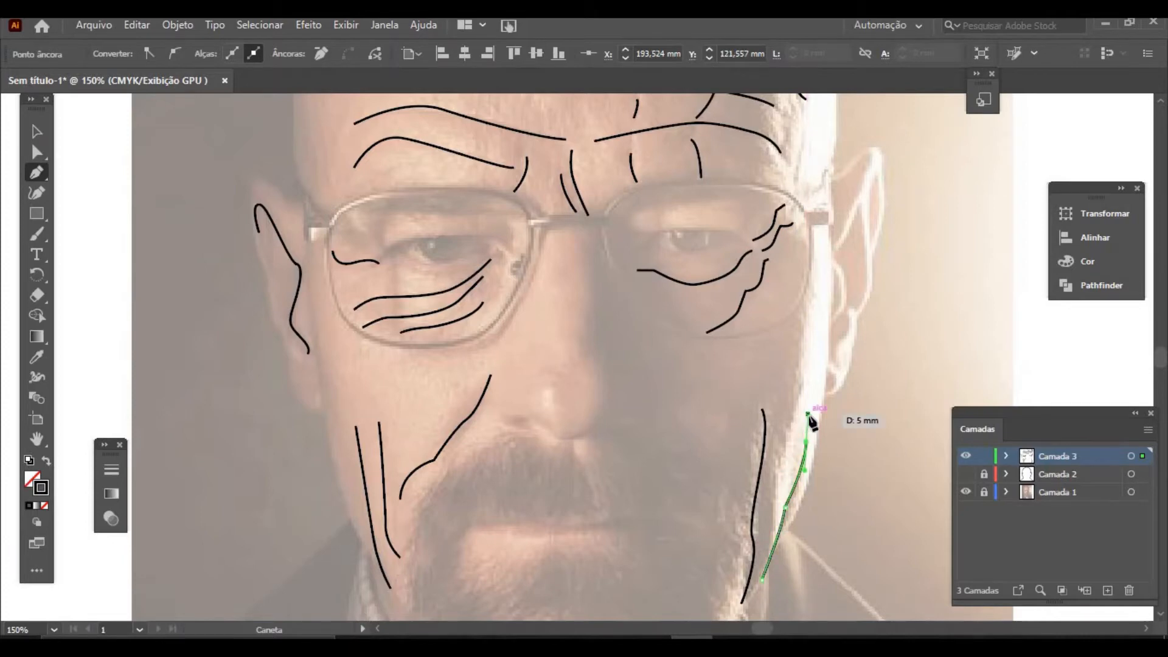
# Step: Trace the inner fold of the right ear with a short curve descending from its upper rim toward the temple
pyautogui.click(877, 175)
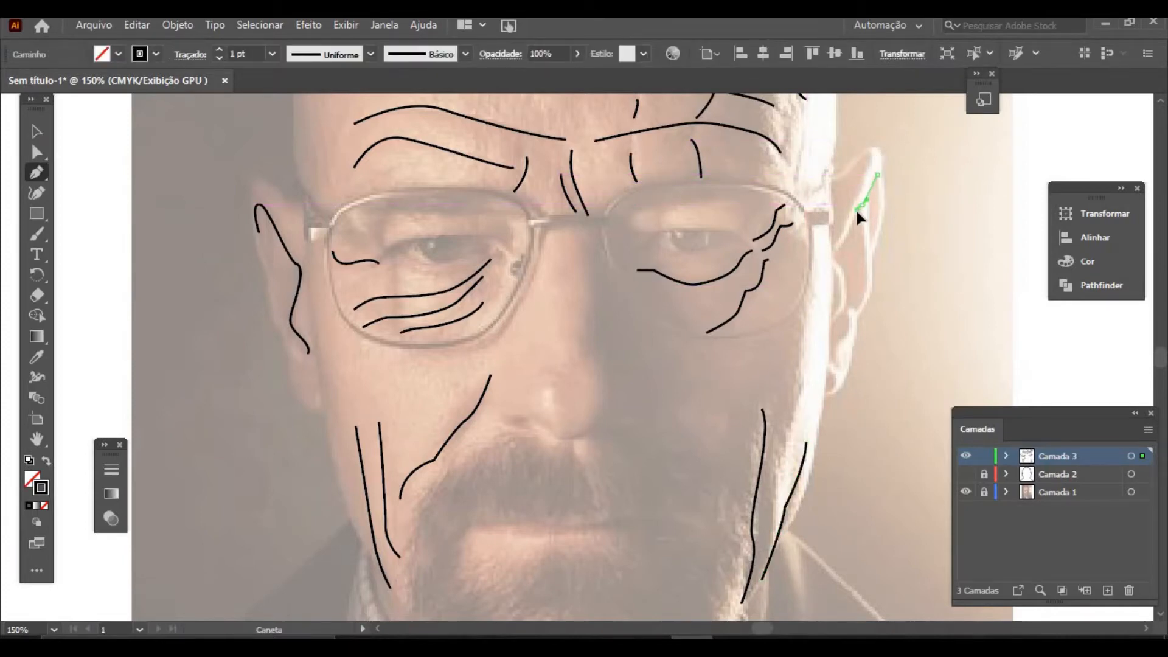
pyautogui.moveTo(855, 208); pyautogui.dragTo(822, 269)
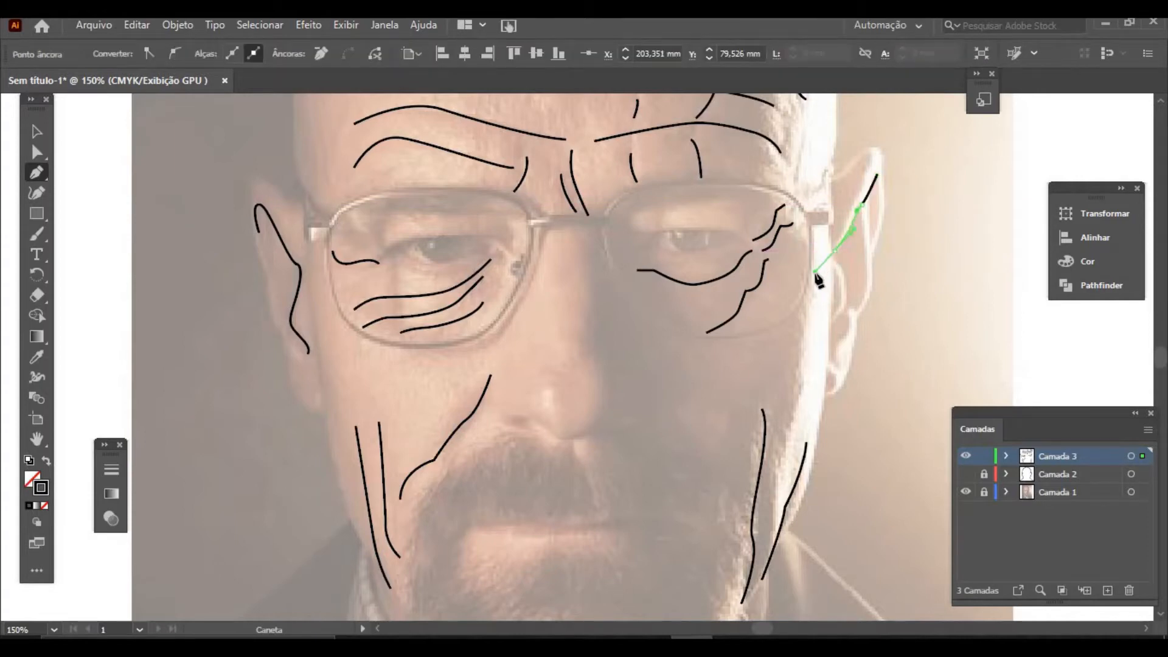
pyautogui.press('Escape')
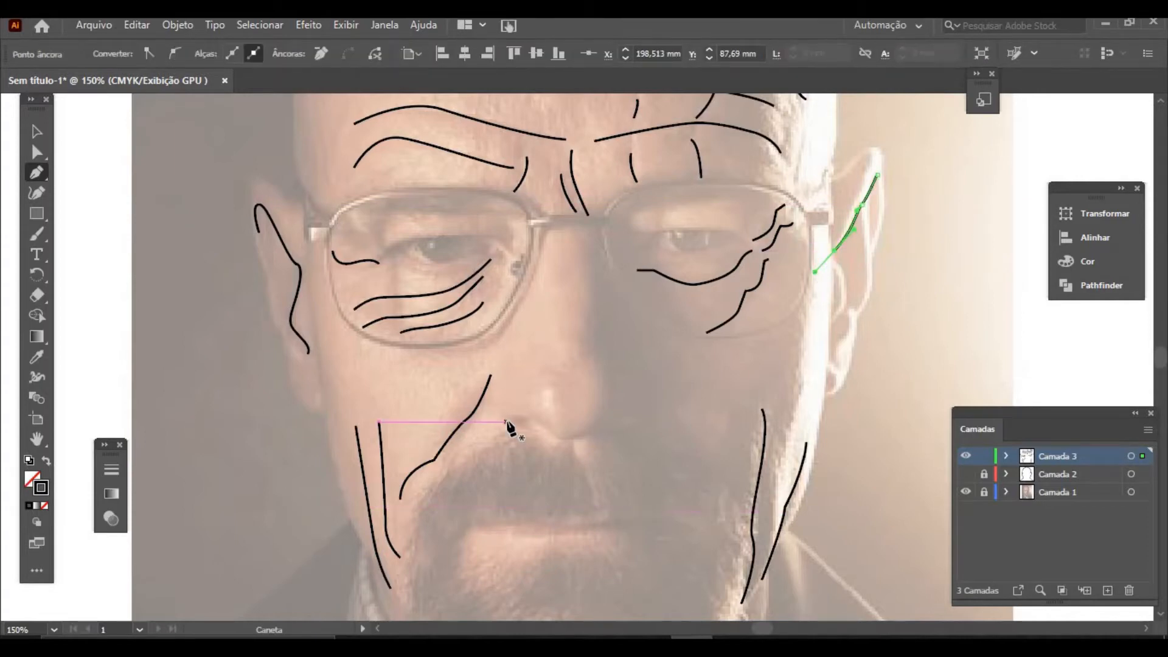
pyautogui.click(589, 230)
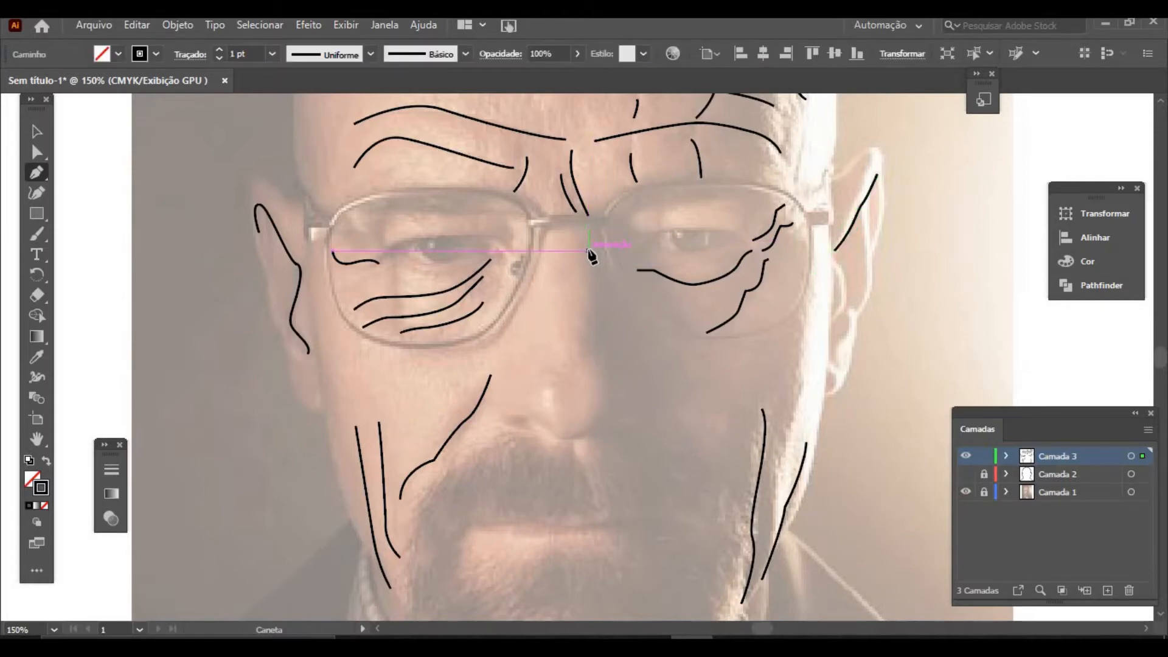
# Step: Hide the Camada 1 photo and apply the lens-shaped width profile, tapered at both ends, to all the wrinkle and ear lines
pyautogui.hotkey('ctrl', '-')
pyautogui.hotkey('ctrl', '-')
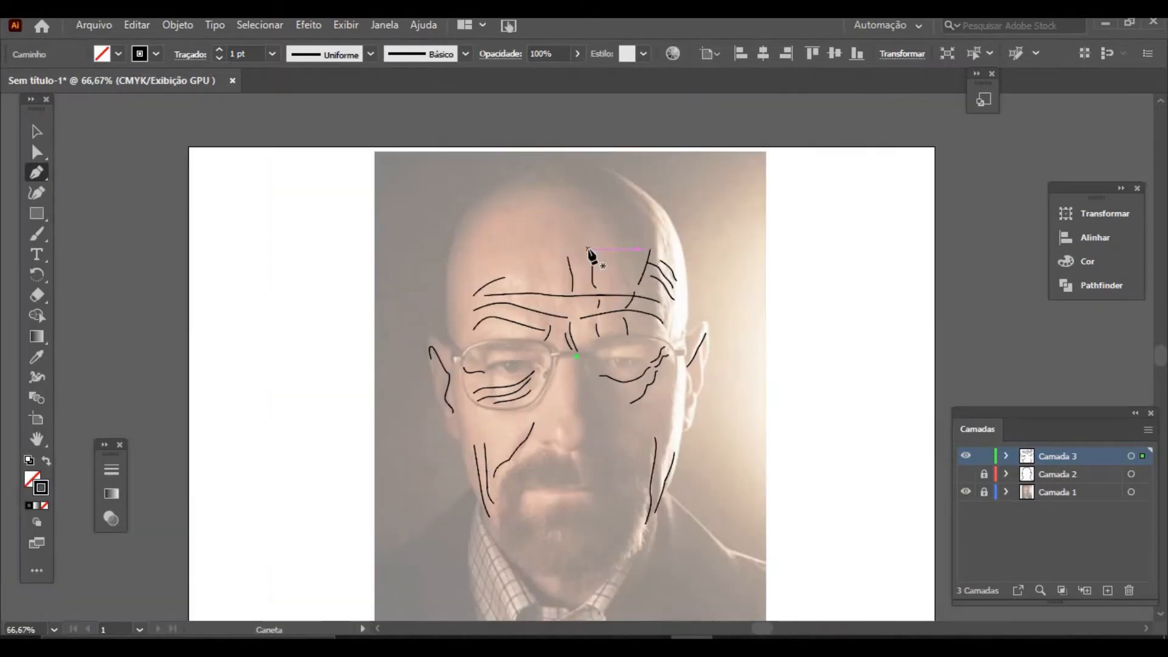
pyautogui.click(967, 493)
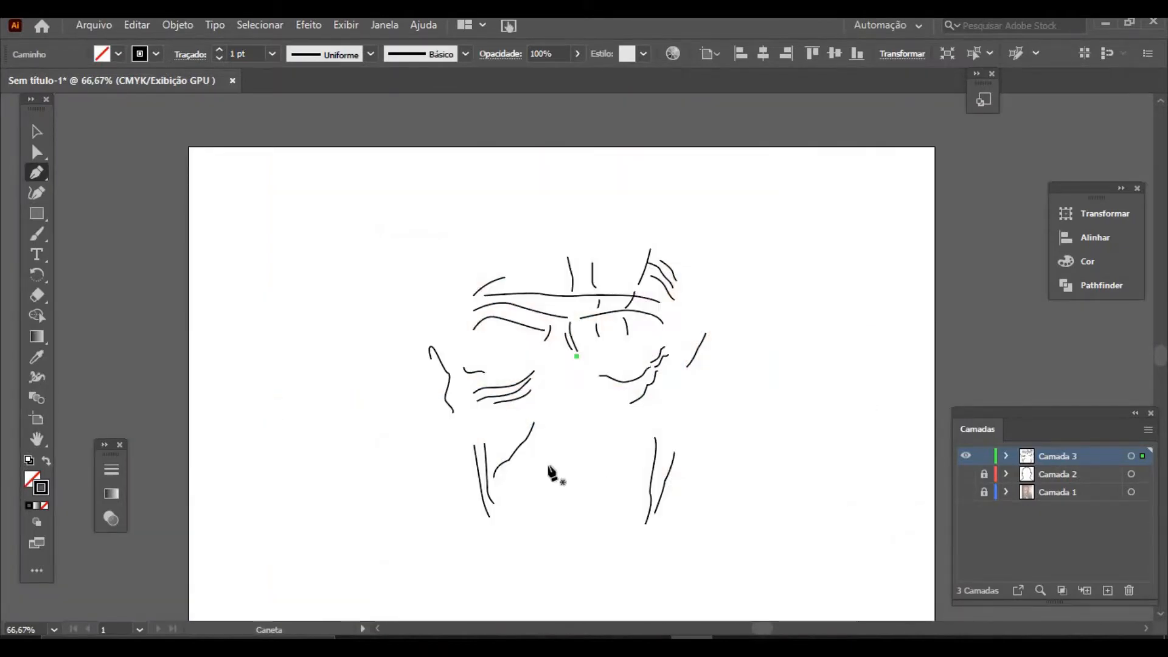
pyautogui.press('v')
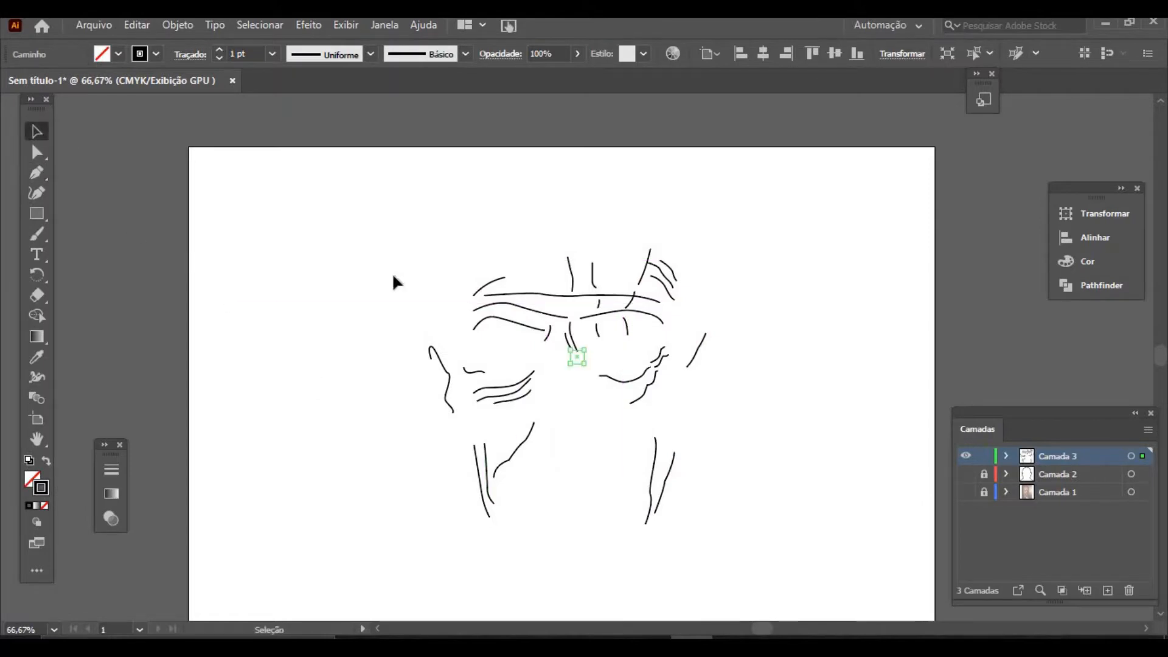
pyautogui.moveTo(393, 243); pyautogui.dragTo(826, 581)
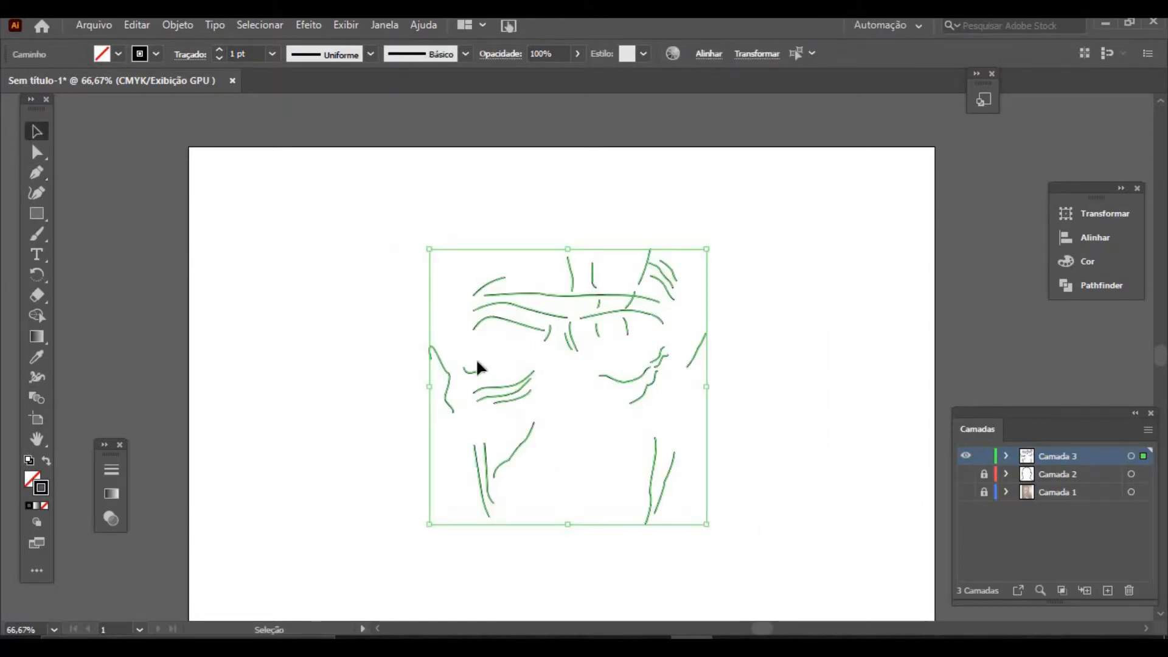
pyautogui.click(371, 54)
pyautogui.click(347, 110)
pyautogui.click(357, 367)
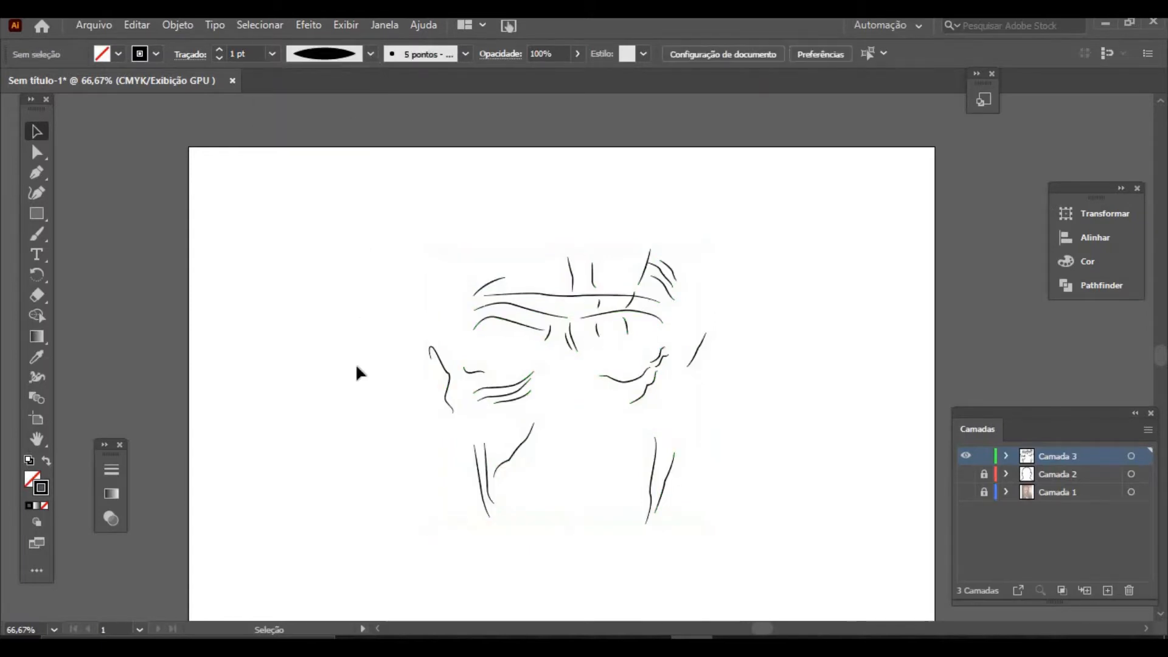
# Step: Show Camada 2 and Camada 1 and trace the face edge beside the left ear, from the lobe up to the glasses' arm
pyautogui.click(966, 474)
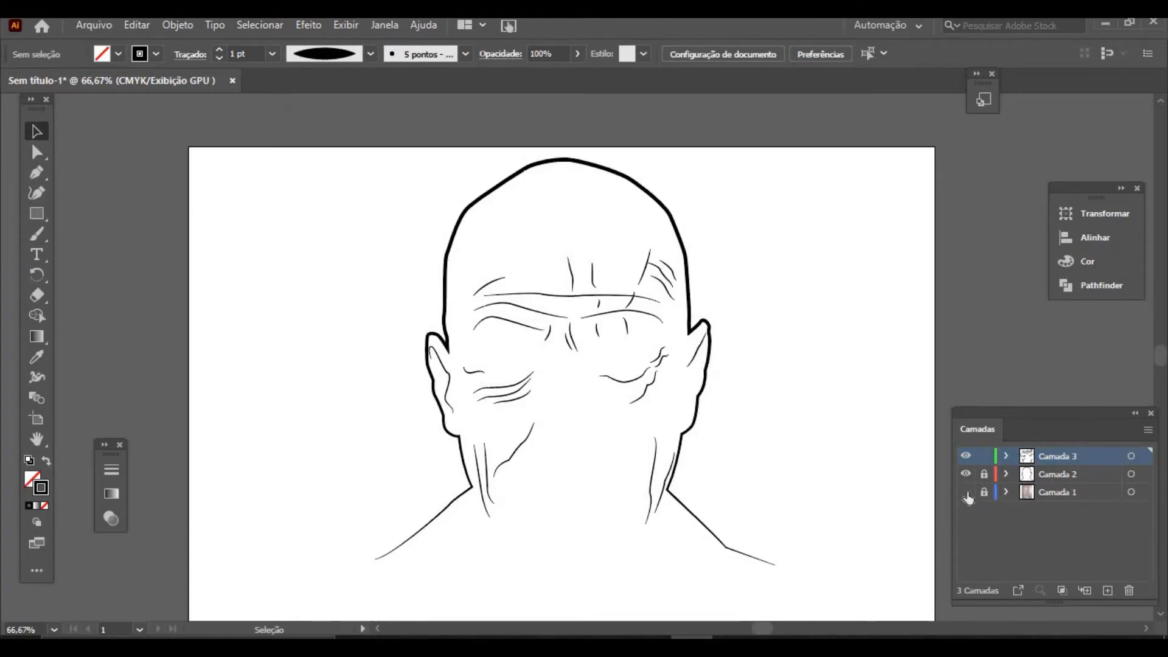
pyautogui.click(966, 492)
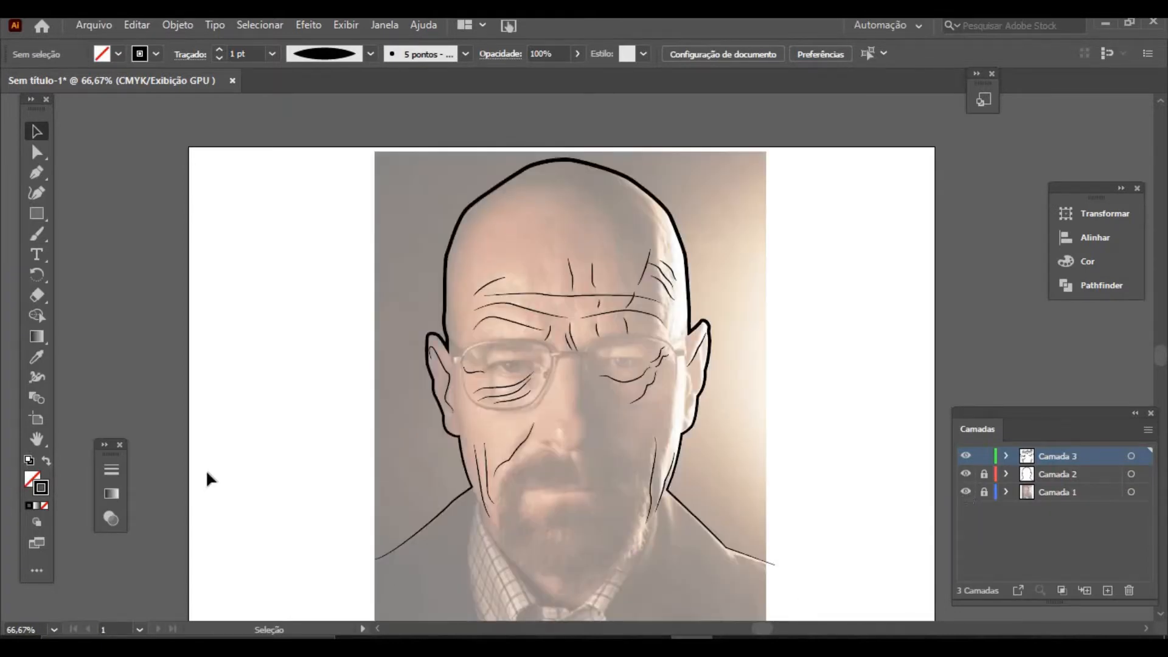
pyautogui.press('z')
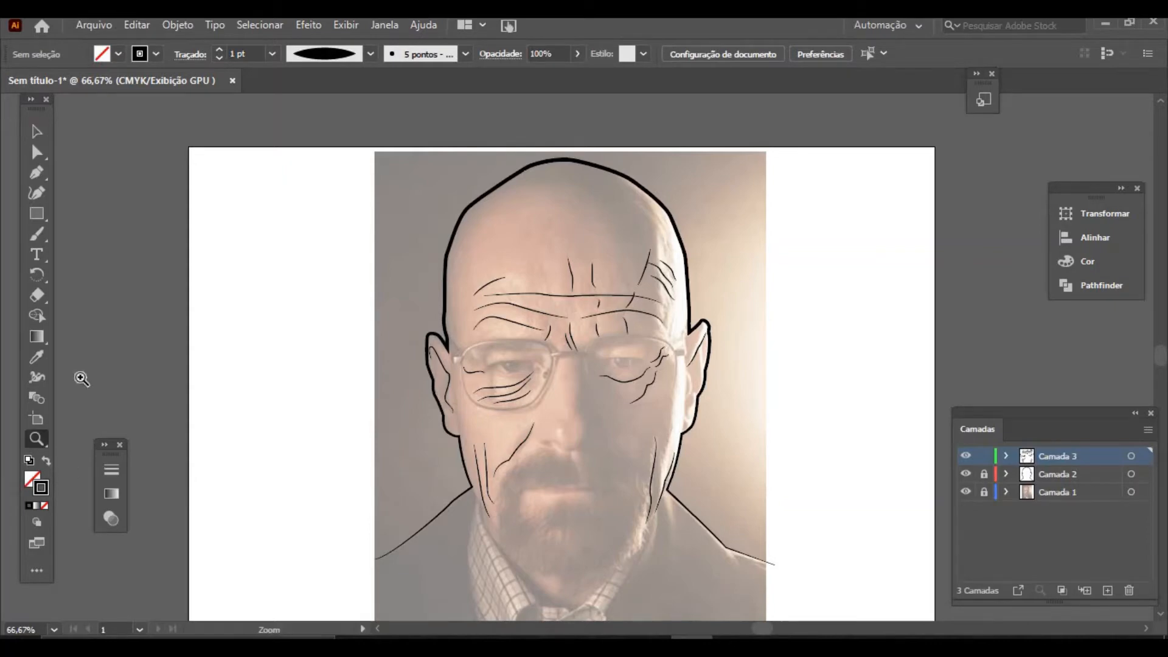
pyautogui.click(514, 528)
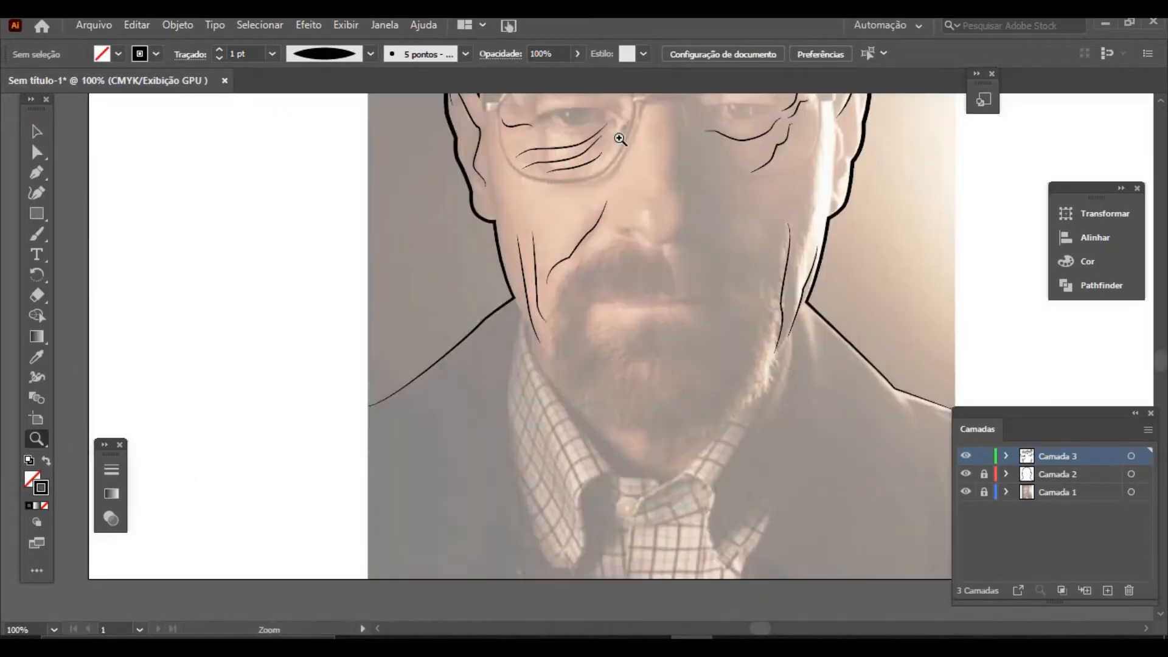
pyautogui.click(621, 127)
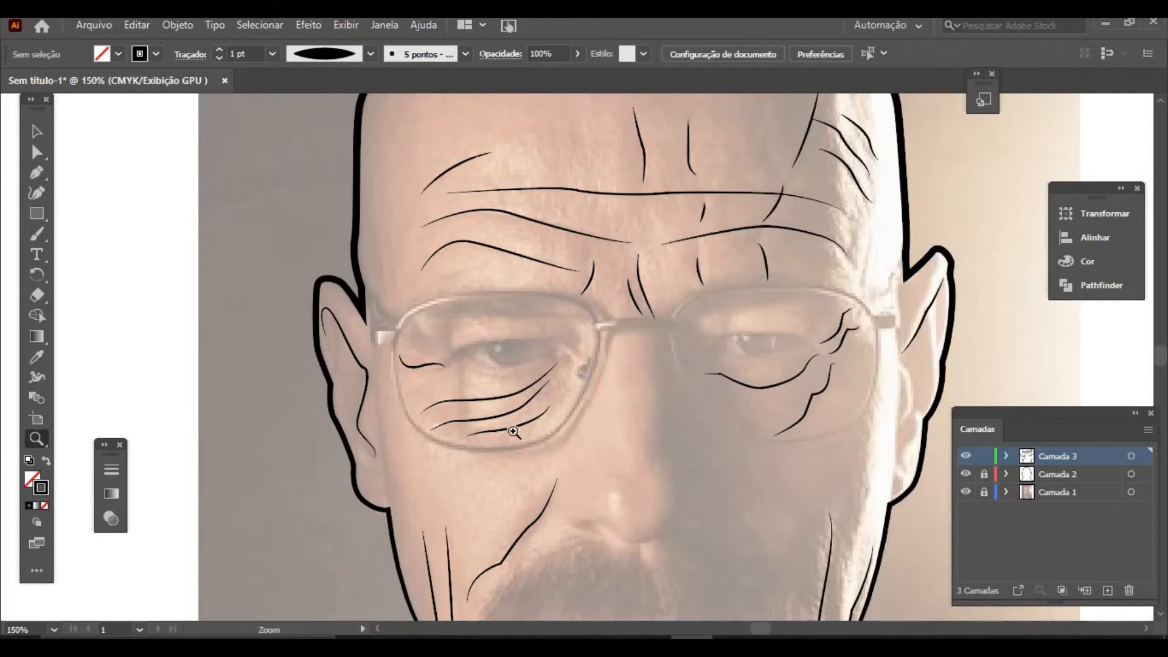
pyautogui.click(37, 172)
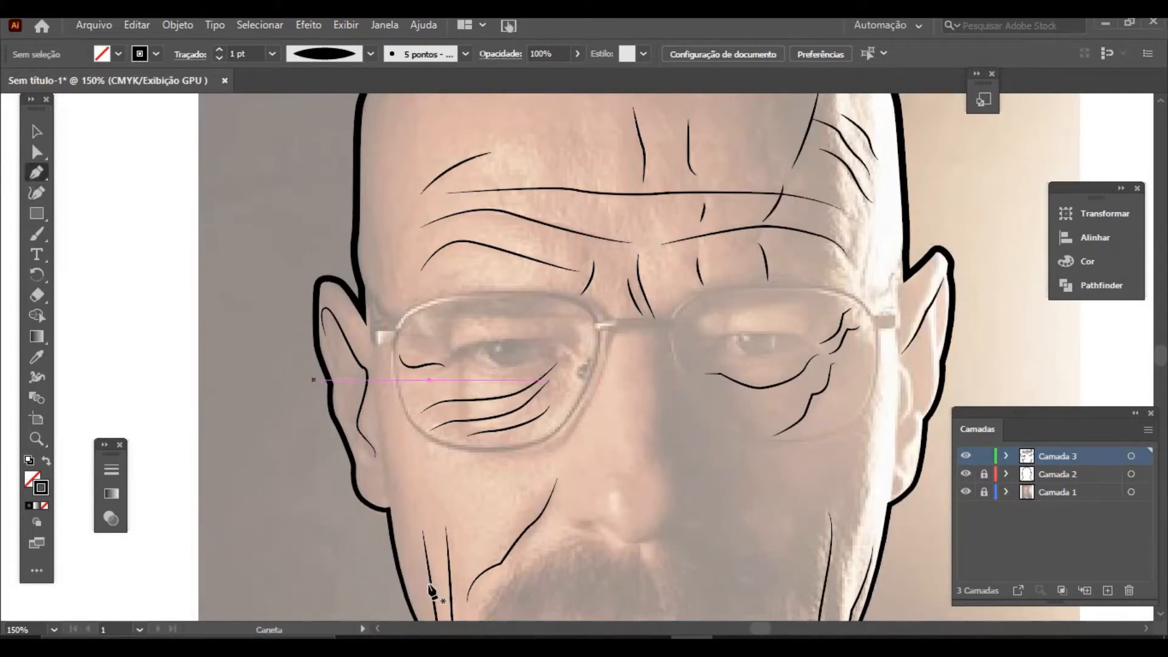
pyautogui.click(388, 510)
pyautogui.click(373, 344)
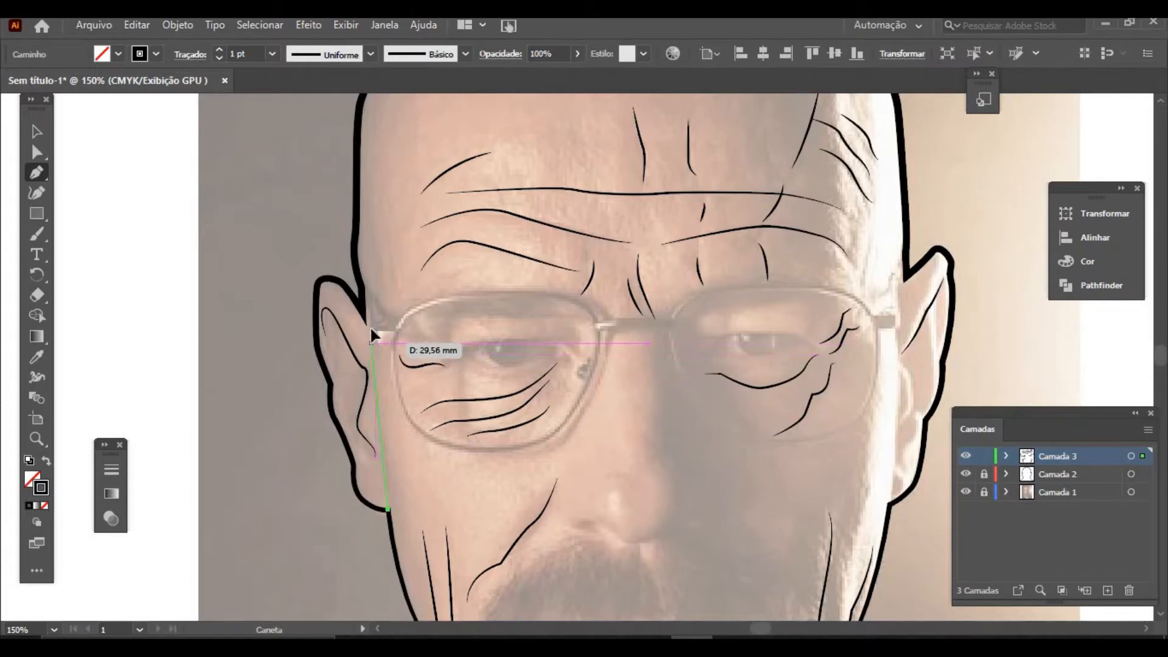
pyautogui.click(368, 304)
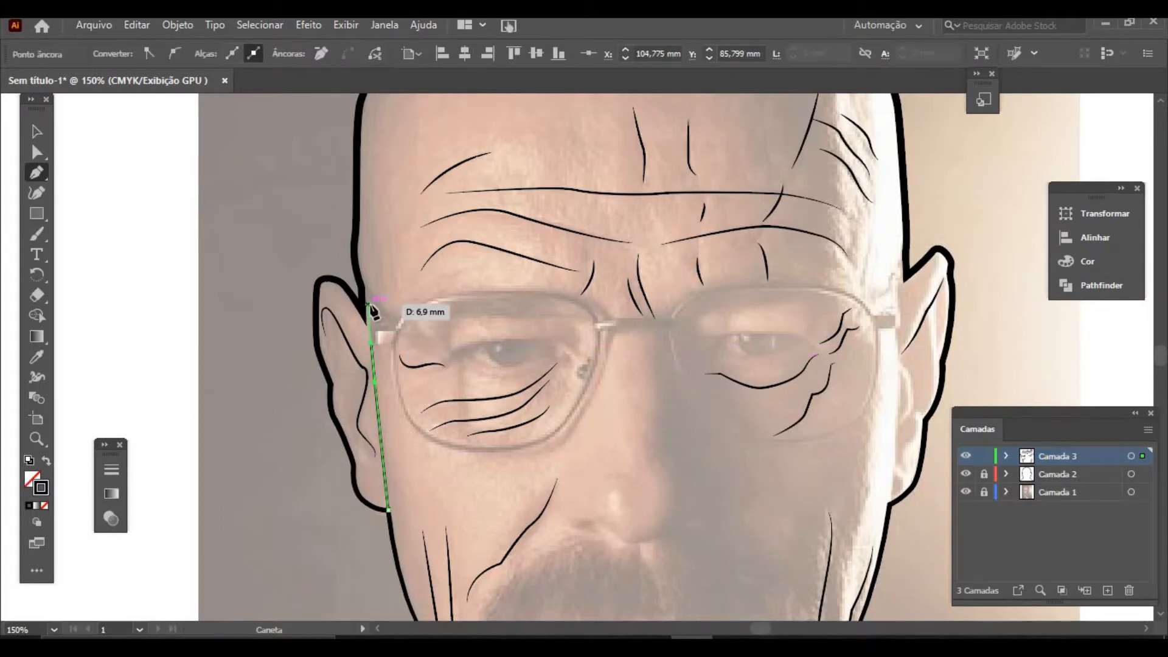
# Step: Trace the face edge beside the right ear, from the lobe up to the glasses' arm, curving slightly at its upper end
pyautogui.click(889, 503)
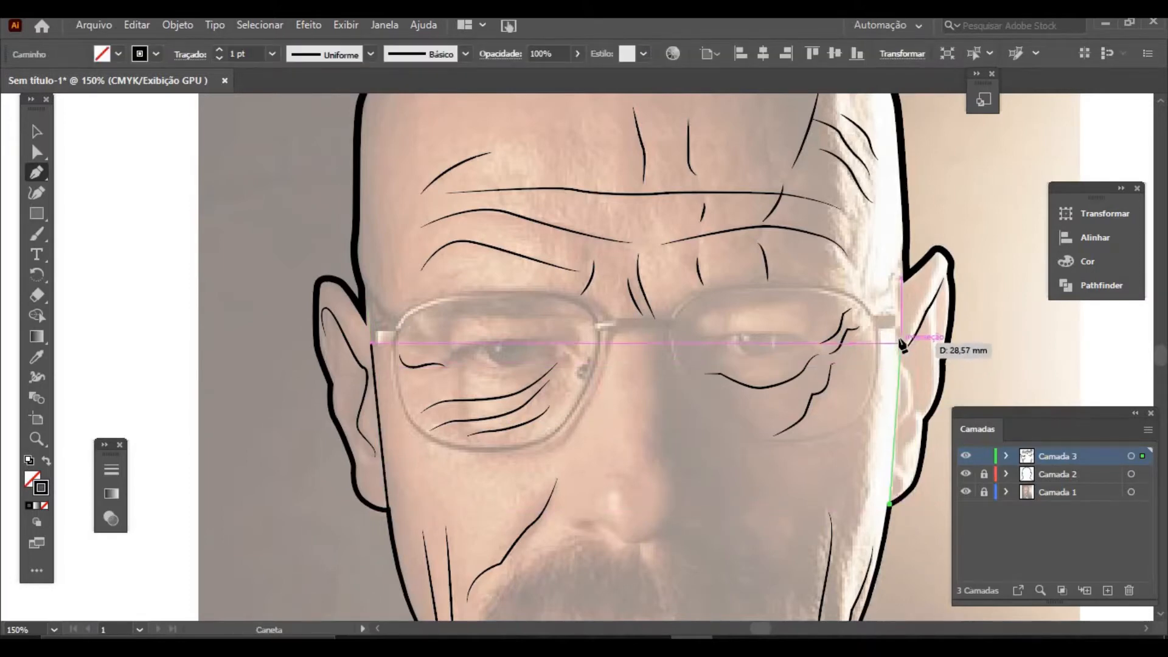
pyautogui.moveTo(900, 333); pyautogui.dragTo(892, 303)
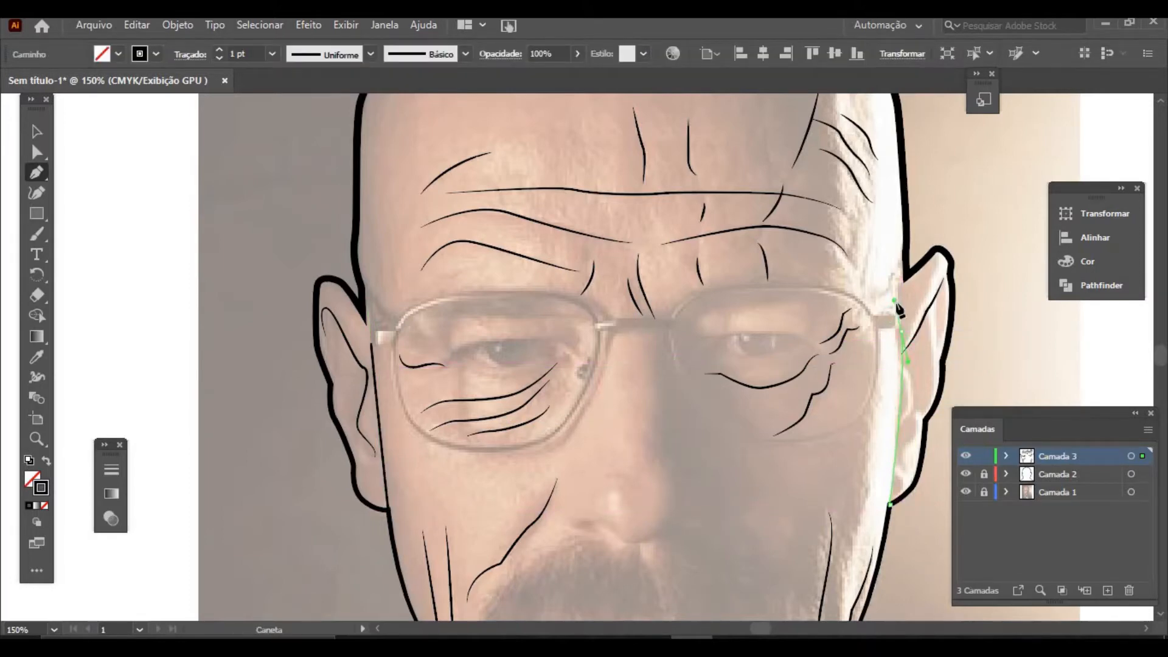
pyautogui.click(895, 302)
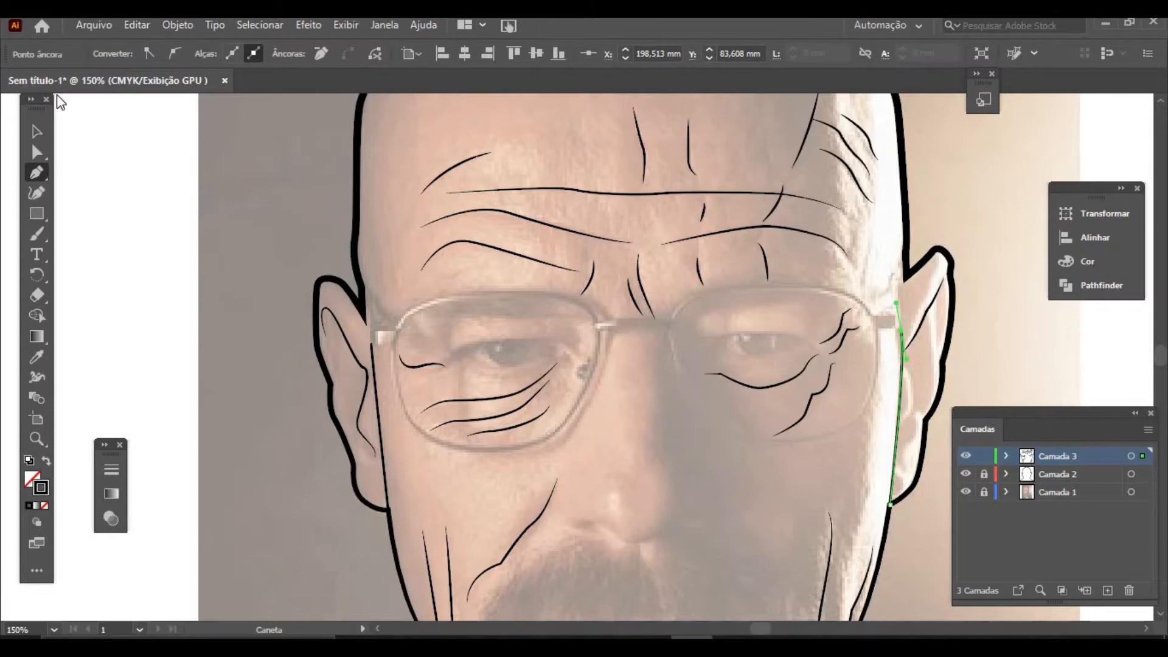
# Step: Give the line beside the left ear a 3 pt stroke with the lens-shaped width profile and move it slightly down
pyautogui.click(37, 131)
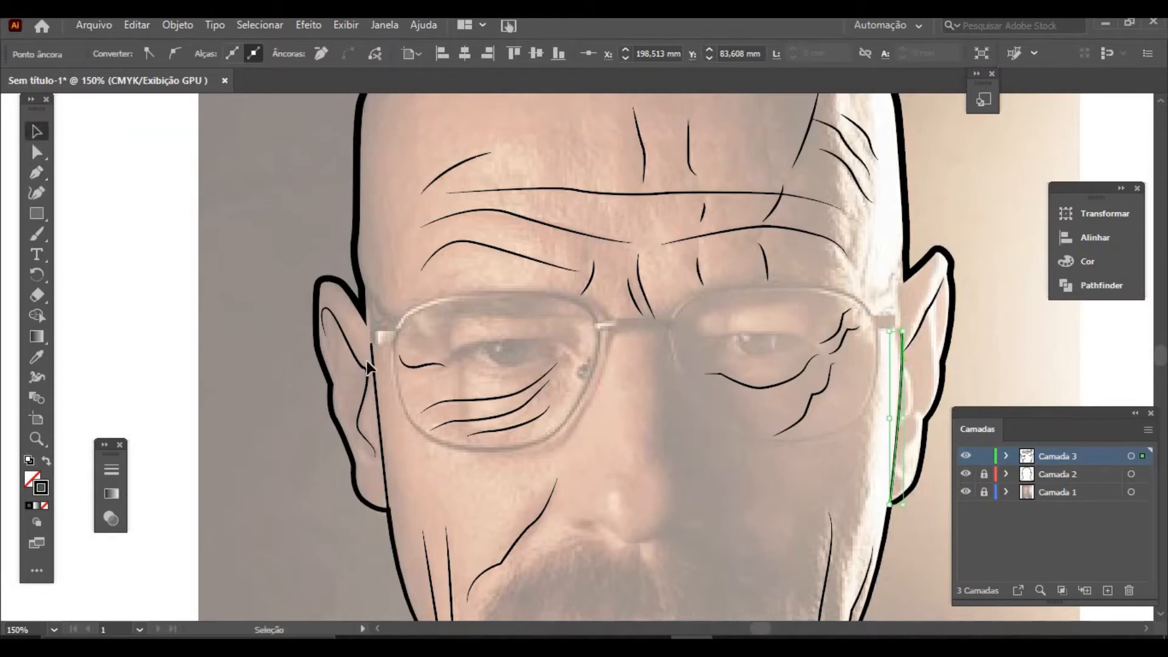
pyautogui.keyDown('shift'); pyautogui.click(381, 436); pyautogui.keyUp('shift')
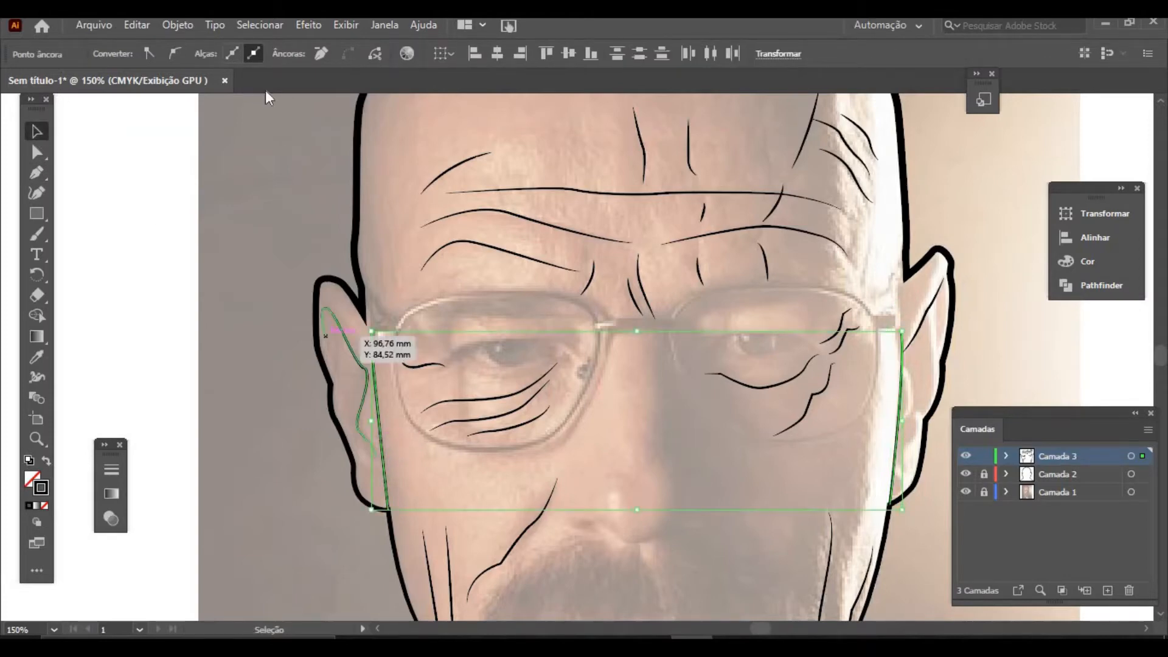
pyautogui.click(383, 449)
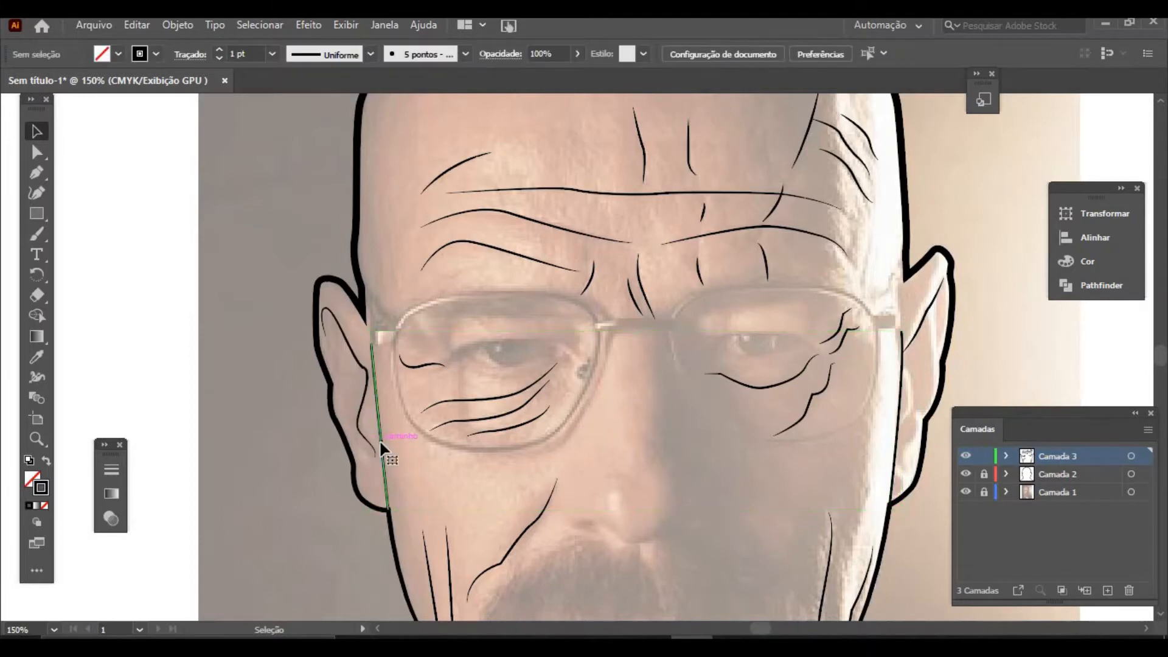
pyautogui.click(272, 51)
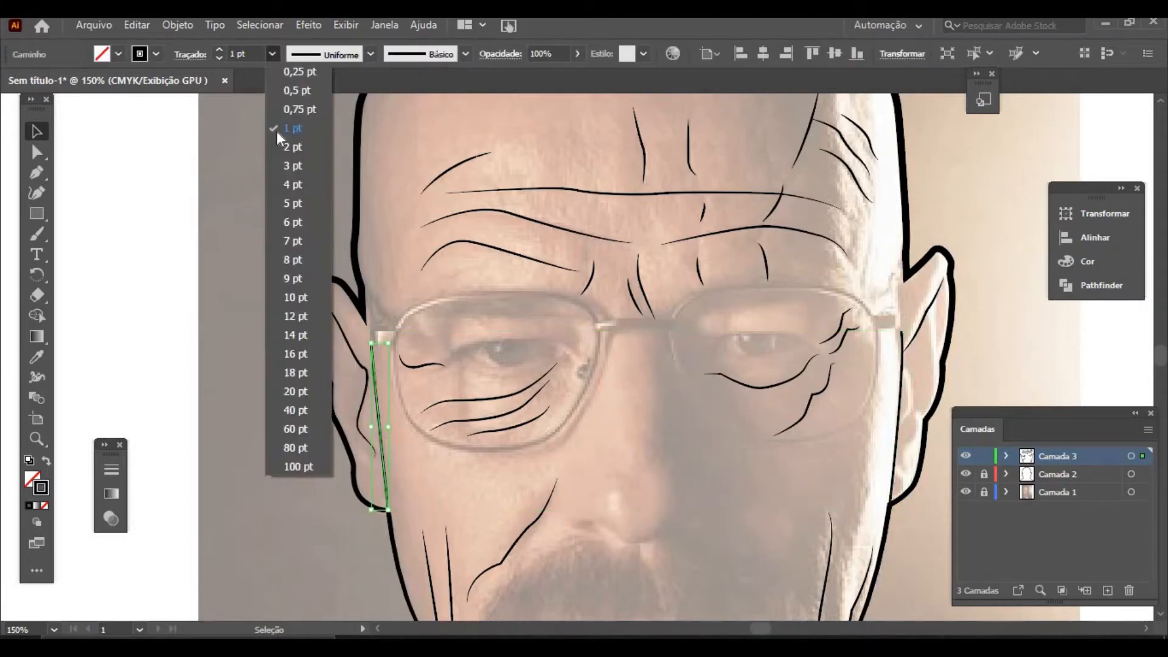
pyautogui.click(292, 165)
pyautogui.click(369, 54)
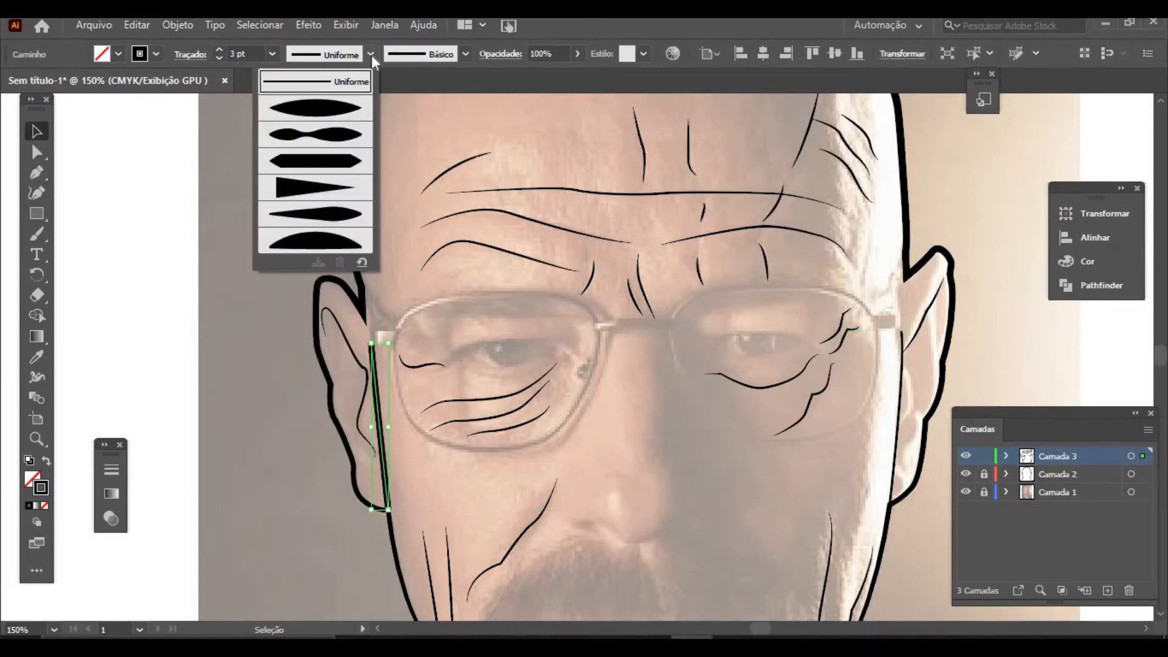
pyautogui.click(359, 110)
pyautogui.click(450, 486)
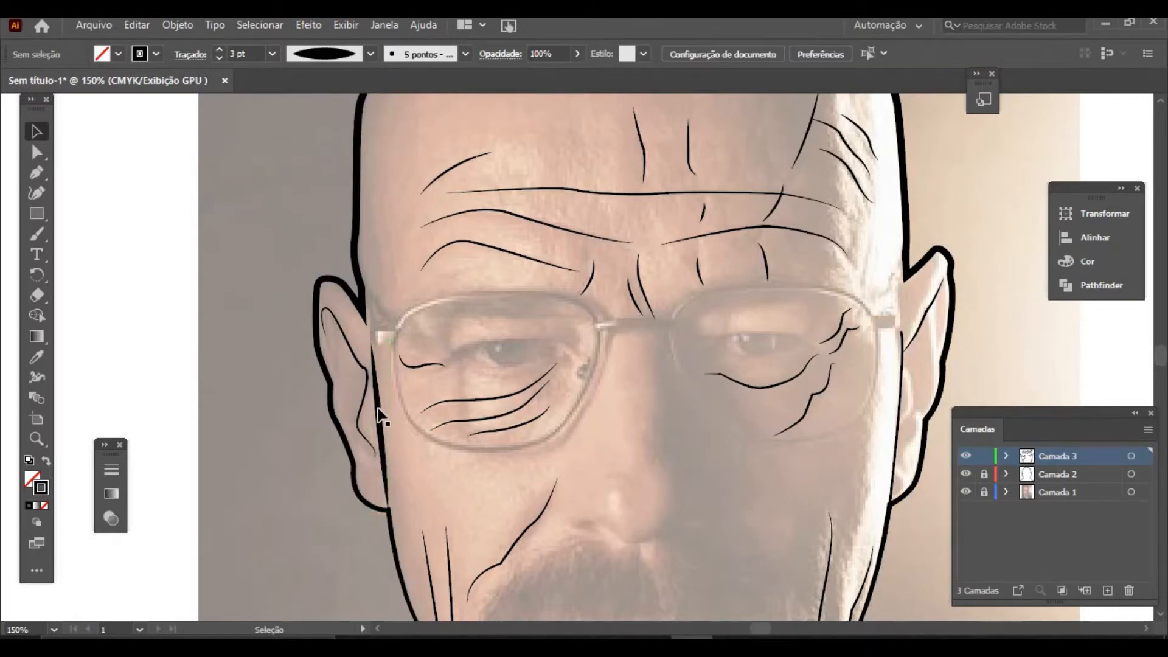
pyautogui.moveTo(378, 412); pyautogui.dragTo(381, 426)
pyautogui.click(632, 486)
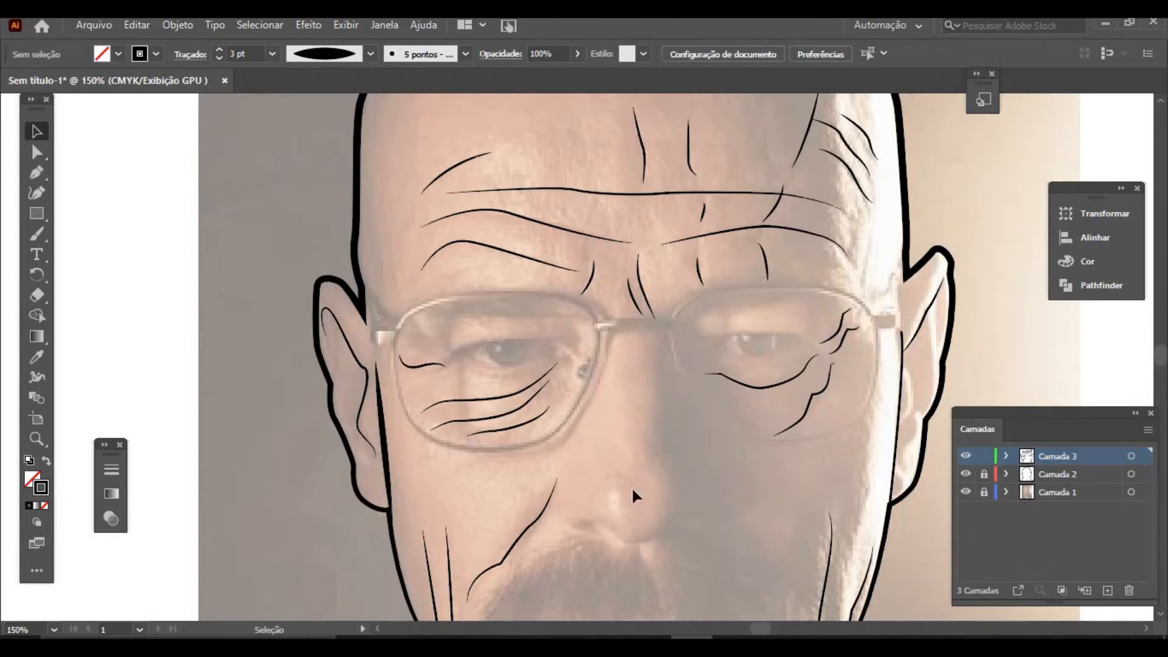
# Step: Give the line beside the right ear a 3 pt stroke with the lens-shaped width profile tapered at both ends
pyautogui.click(892, 451)
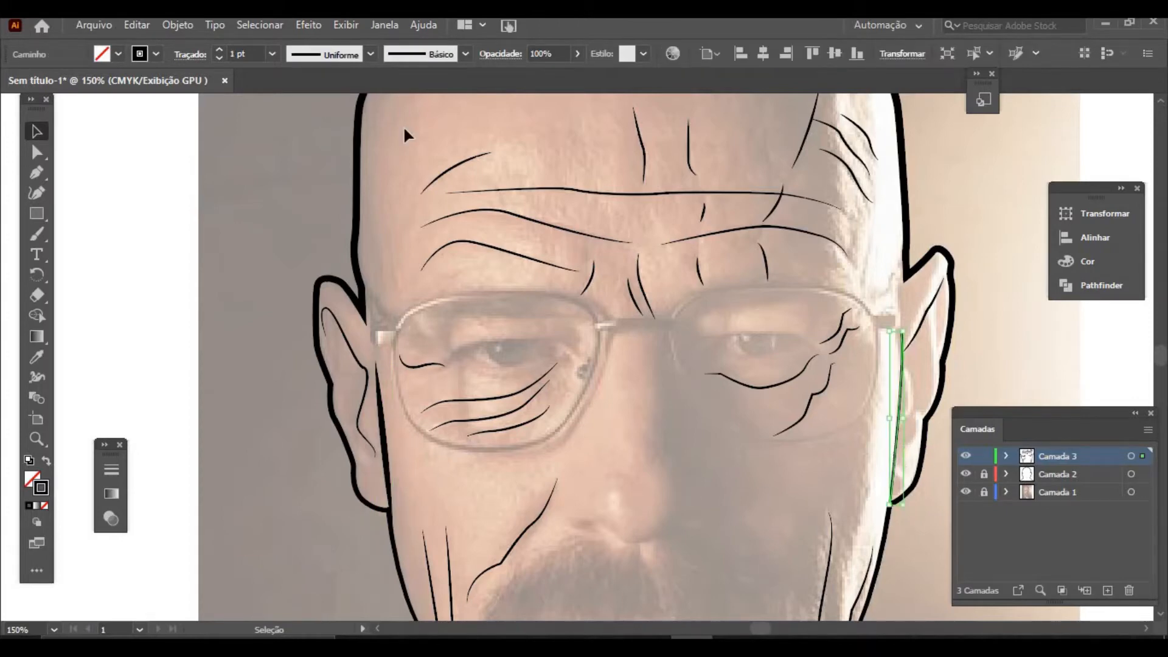
pyautogui.click(273, 54)
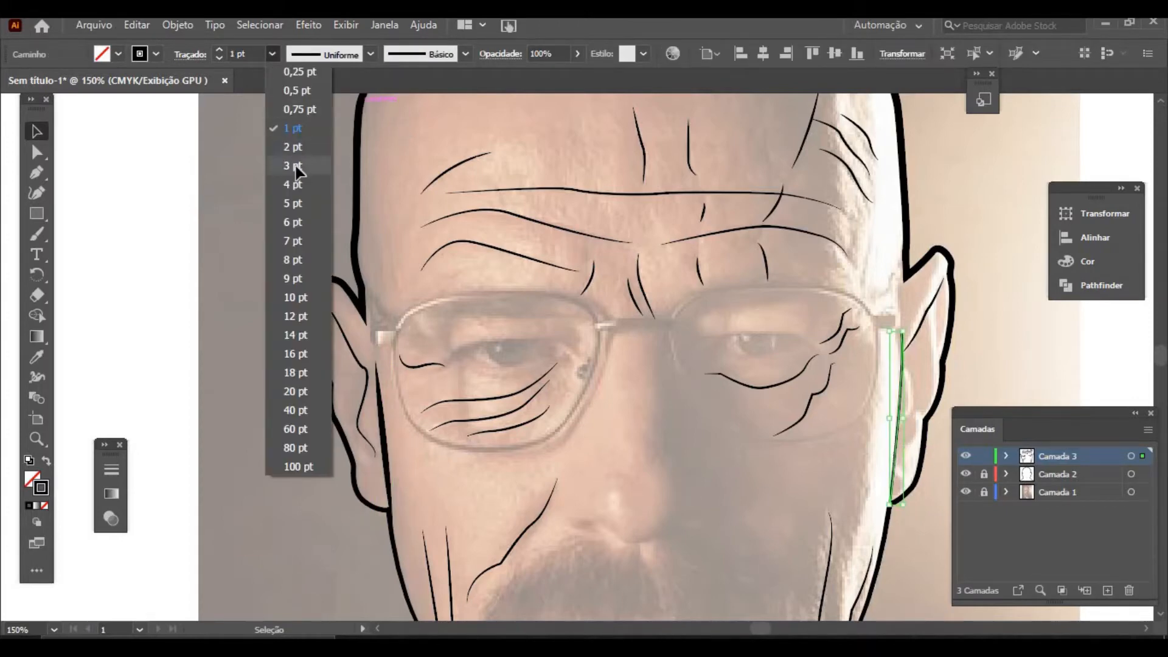
pyautogui.click(293, 165)
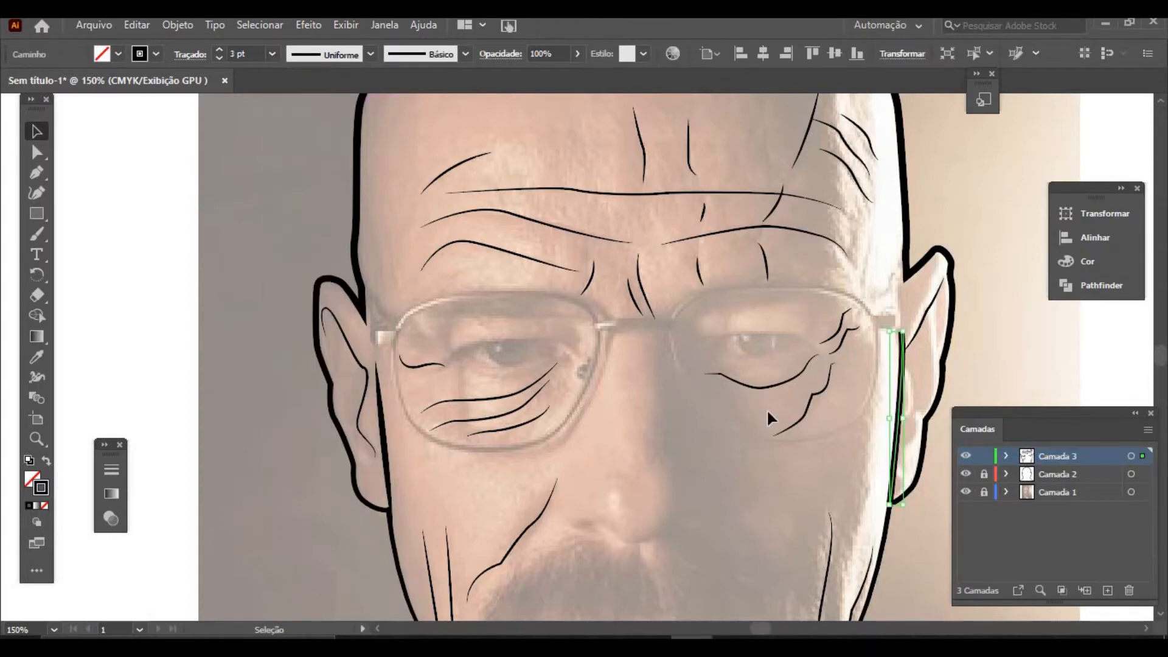
pyautogui.click(370, 55)
pyautogui.click(318, 107)
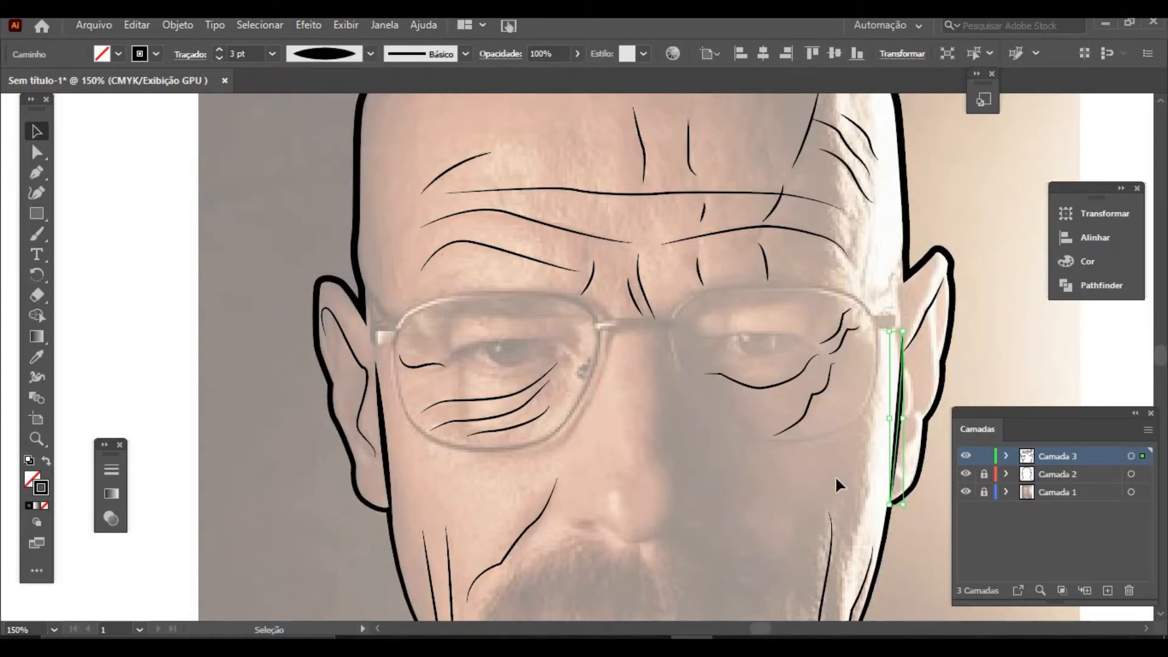
# Step: Nudge the line beside the right ear down and slightly left so its lower end overlaps the jaw outline
pyautogui.press('Down')
pyautogui.press('Down')
pyautogui.press('Down')
pyautogui.press('Down')
pyautogui.press('Down')
pyautogui.press('Down')
pyautogui.press('Down')
pyautogui.press('Down')
pyautogui.press('Down')
pyautogui.press('Down')
pyautogui.press('Down')
pyautogui.press('Down')
pyautogui.press('Down')
pyautogui.press('Down')
pyautogui.press('Down')
pyautogui.press('Down')
pyautogui.press('Down')
pyautogui.press('Down')
pyautogui.press('Down')
pyautogui.press('Down')
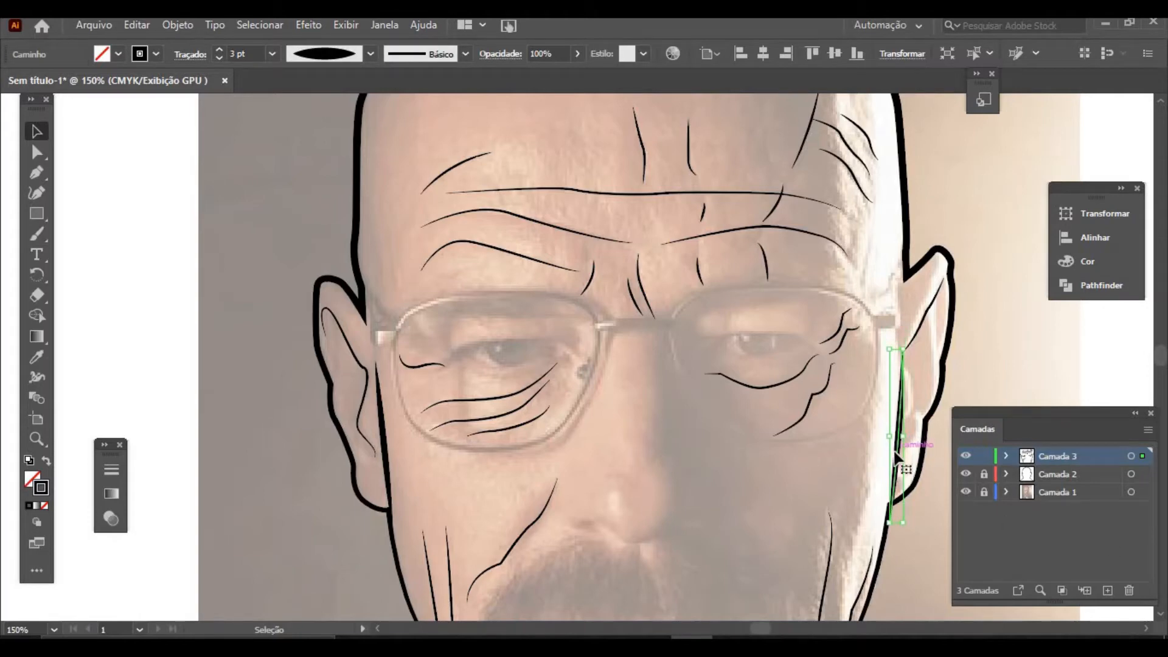
pyautogui.press('Left')
pyautogui.press('Left')
pyautogui.press('Left')
pyautogui.press('Left')
pyautogui.press('Left')
pyautogui.press('Left')
pyautogui.press('Left')
pyautogui.press('Left')
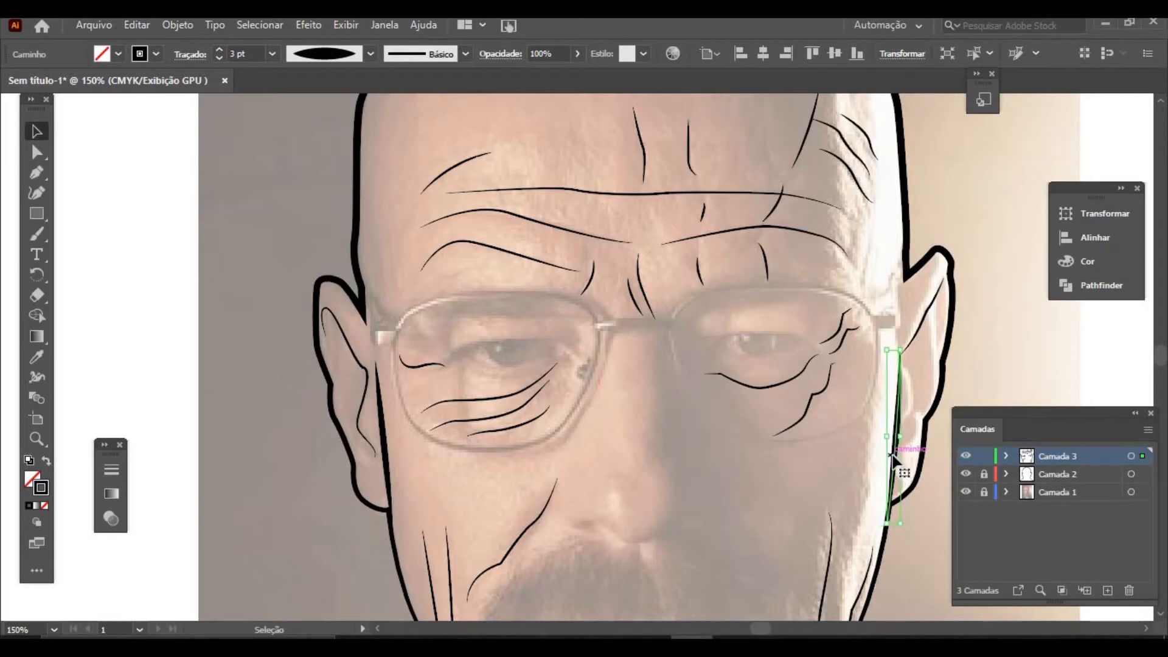
pyautogui.click(833, 492)
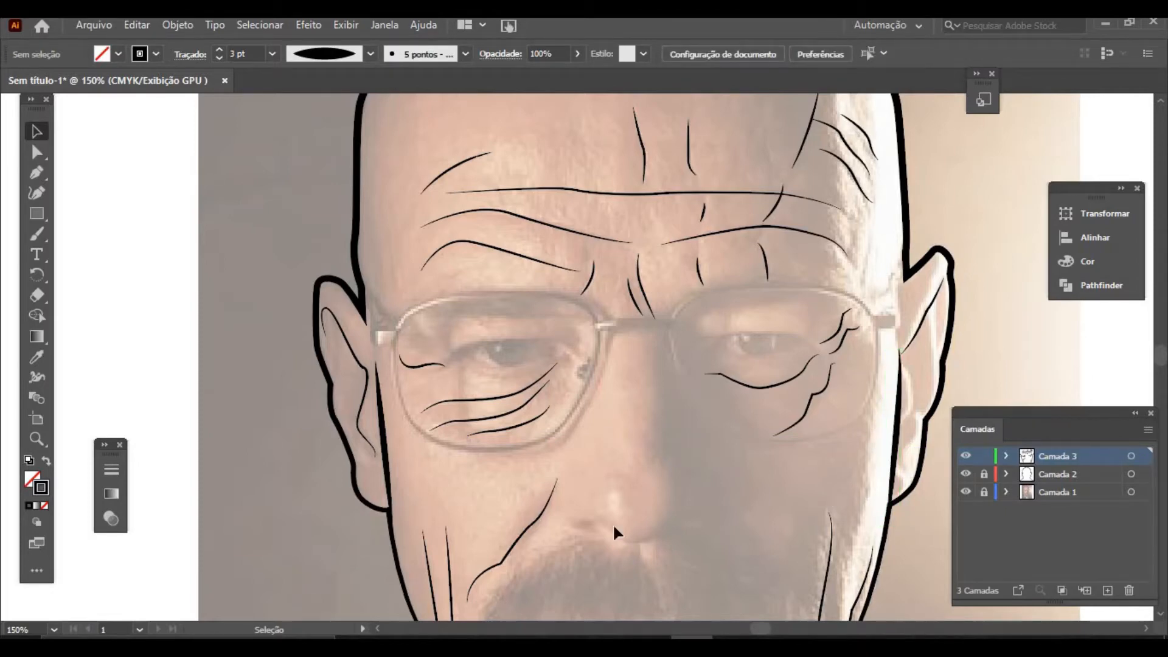
# Step: Trace the nose with the Pen tool, from the glasses' bridge straight down its shaded side, around the tip and along the underside
pyautogui.click(36, 175)
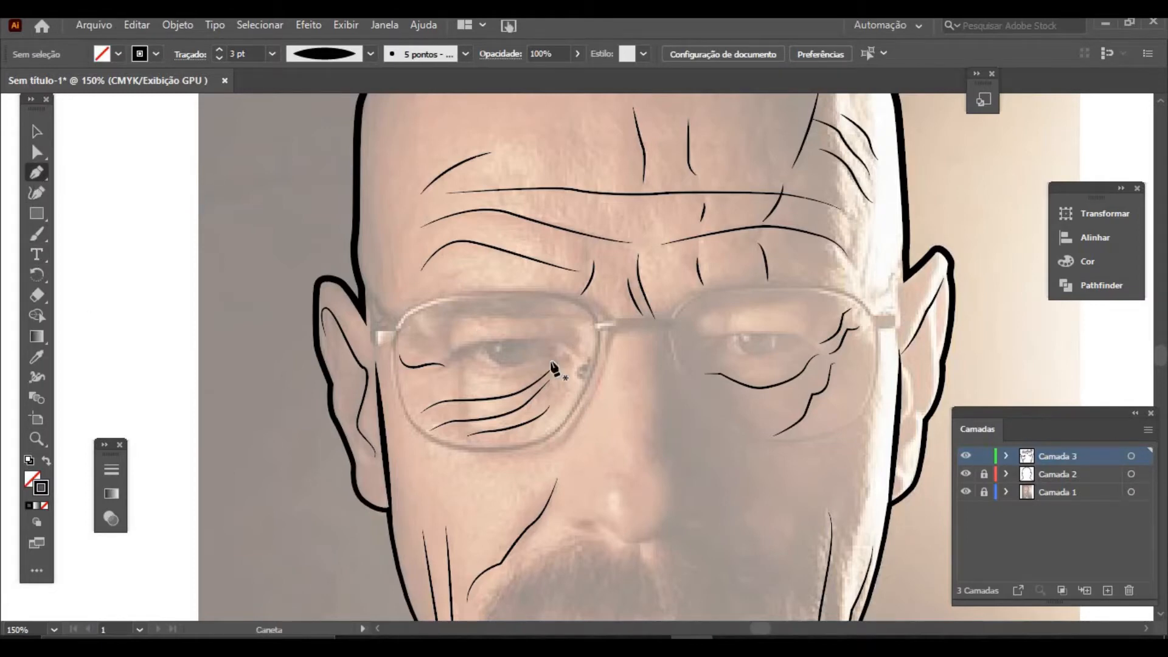
pyautogui.click(666, 335)
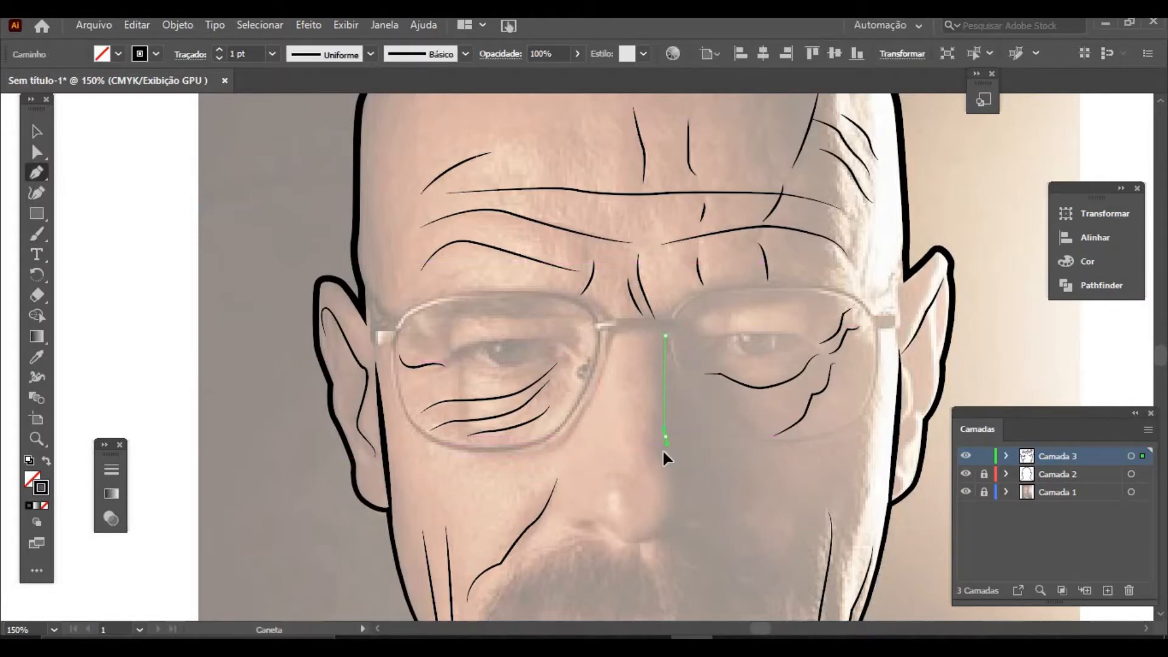
pyautogui.click(664, 450)
pyautogui.moveTo(682, 495); pyautogui.dragTo(593, 457)
# Step: Trace the left and right nostril wings as two separate short curved lines, one on each side of the nose tip
pyautogui.keyDown('ctrl'); pyautogui.click(574, 534); pyautogui.keyUp('ctrl')
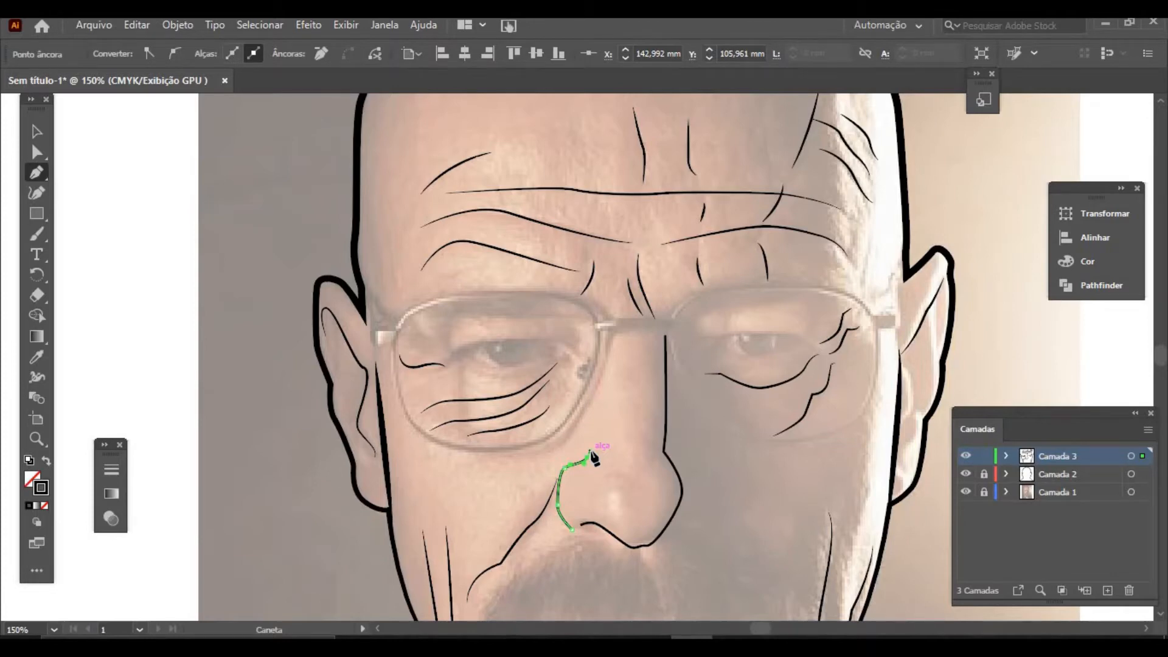
pyautogui.keyDown('ctrl'); pyautogui.click(700, 531); pyautogui.keyUp('ctrl')
pyautogui.moveTo(698, 524); pyautogui.dragTo(676, 453)
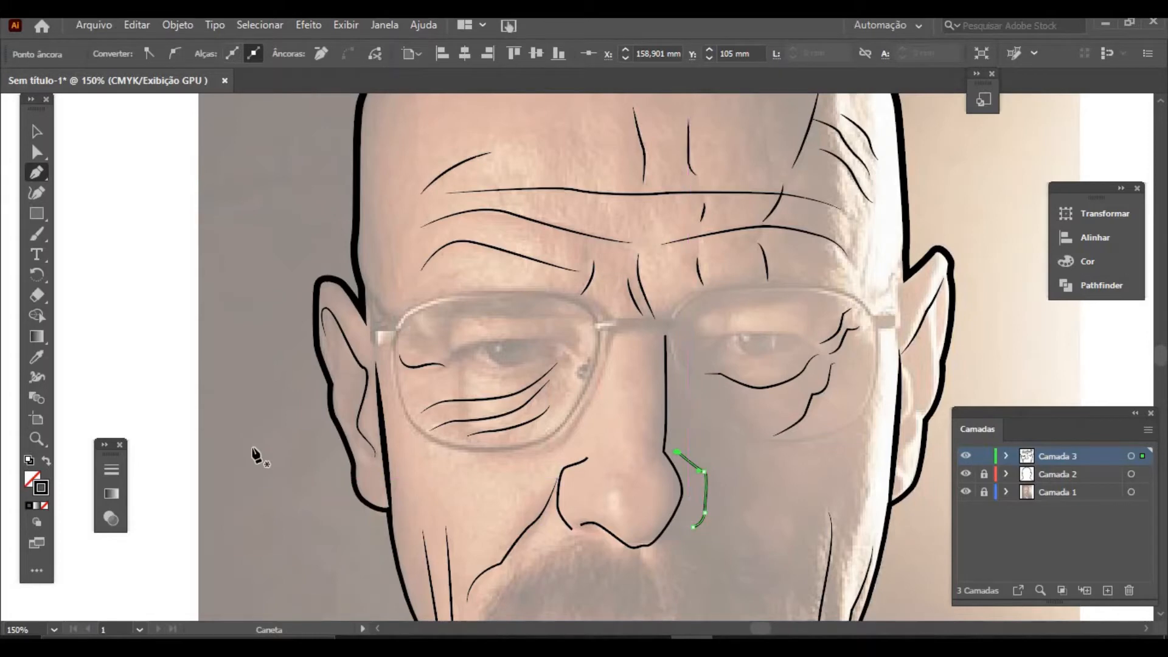
pyautogui.click(37, 131)
pyautogui.click(644, 454)
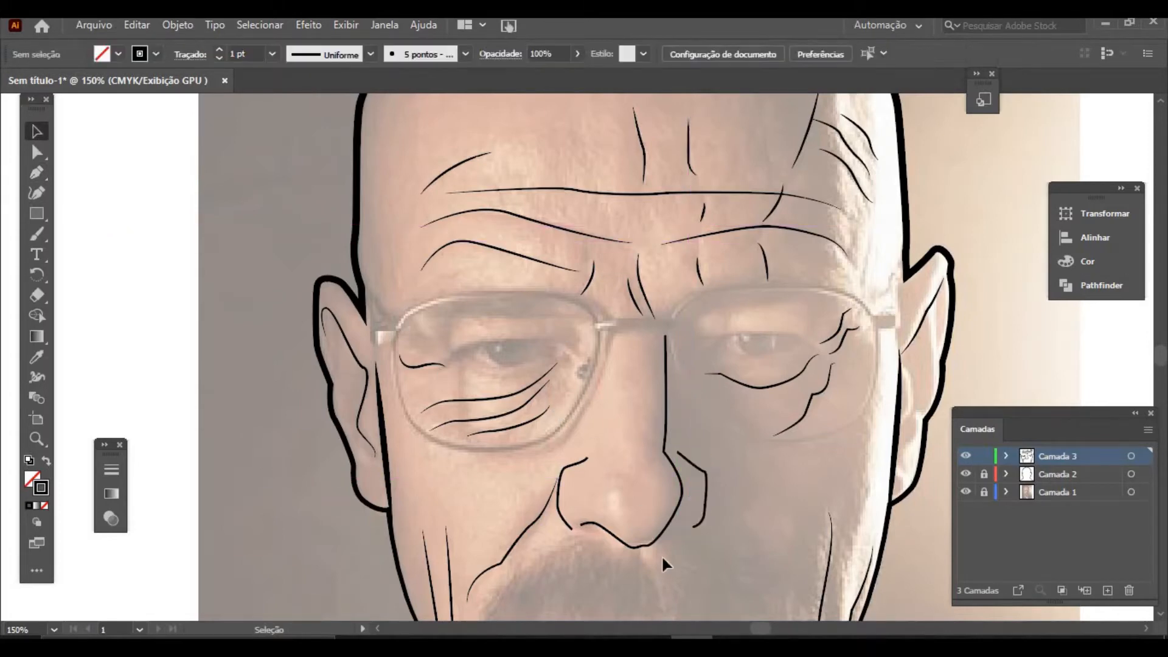
# Step: Apply the lens-shaped width profile tapered at both ends to the nose line and both nostril wing lines
pyautogui.click(663, 535)
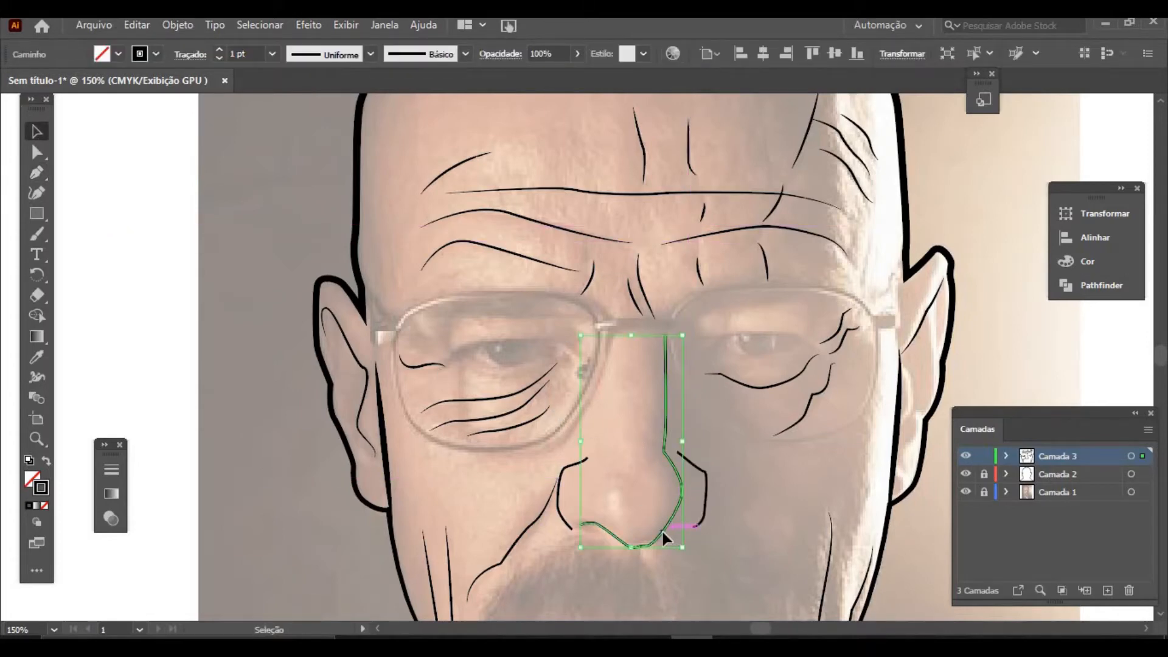
pyautogui.keyDown('shift'); pyautogui.click(694, 521); pyautogui.keyUp('shift')
pyautogui.keyDown('shift'); pyautogui.click(563, 519); pyautogui.keyUp('shift')
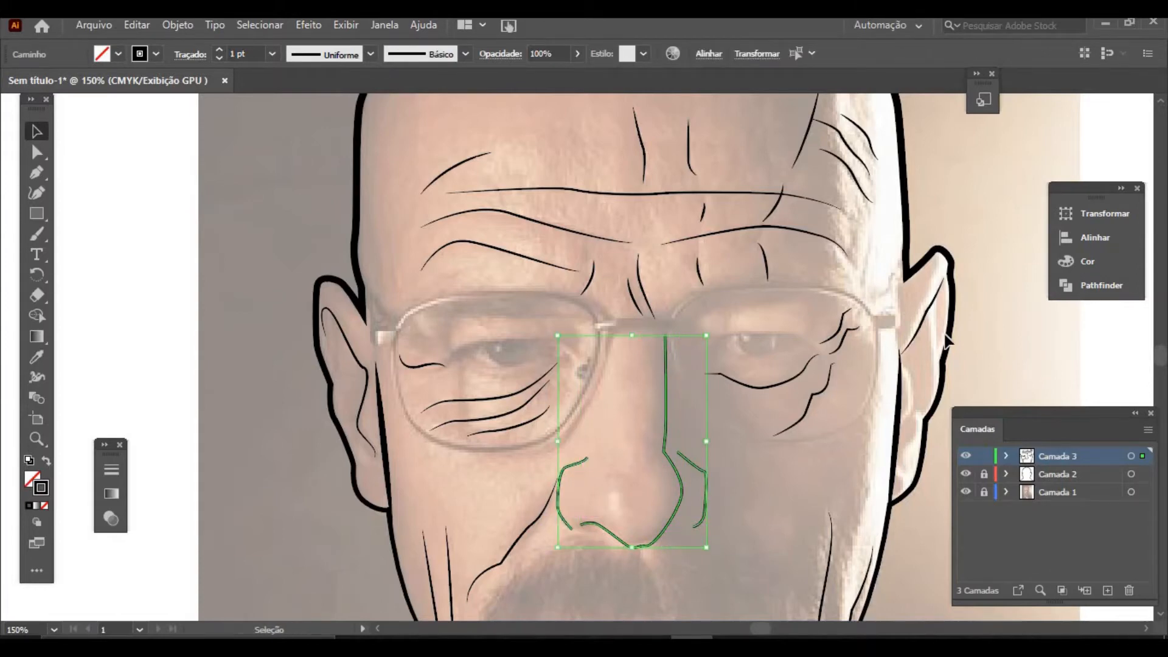
pyautogui.click(372, 55)
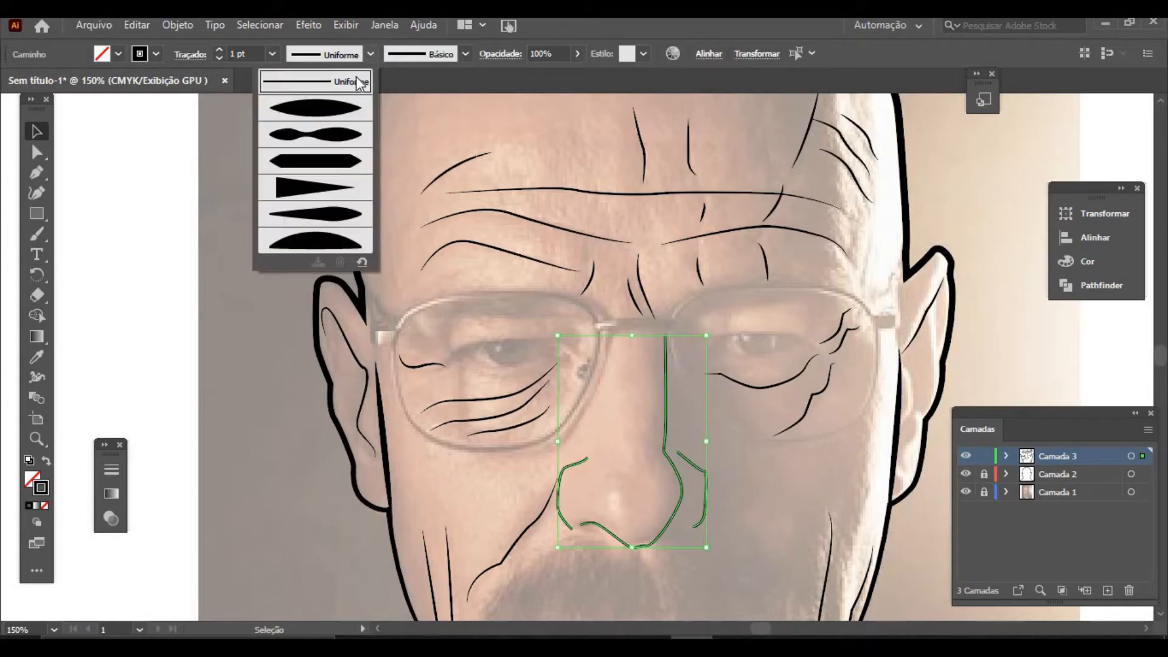
pyautogui.click(332, 111)
pyautogui.click(253, 290)
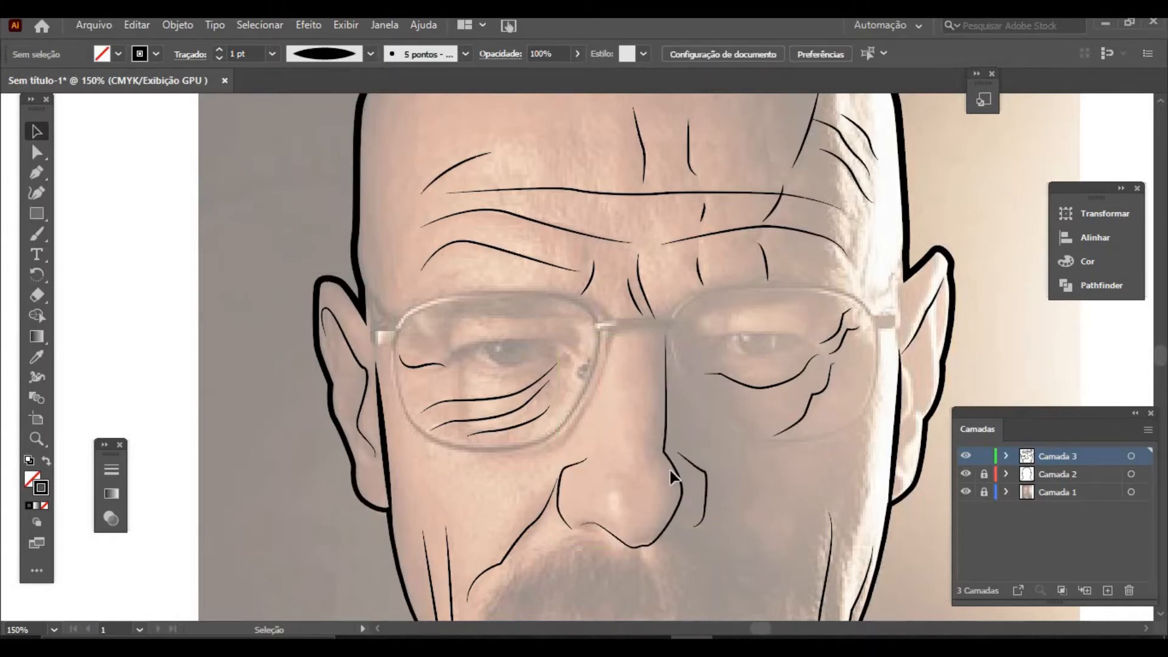
# Step: Set the stroke weight of the long nose line to 3 pt
pyautogui.click(680, 487)
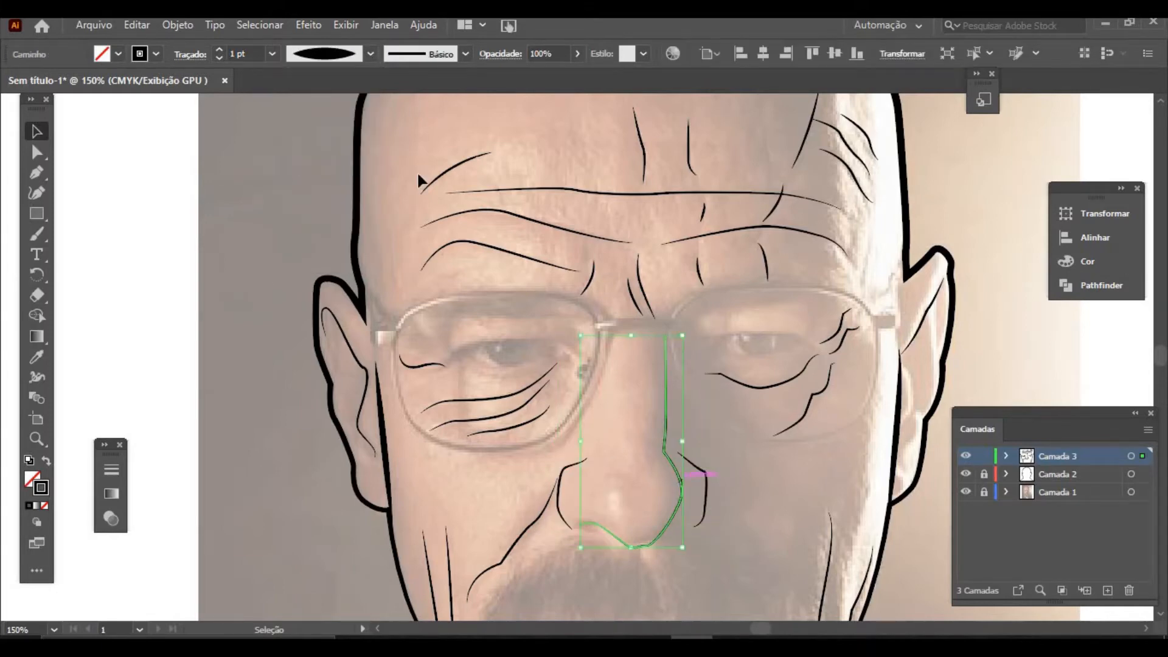
pyautogui.click(272, 54)
pyautogui.click(294, 167)
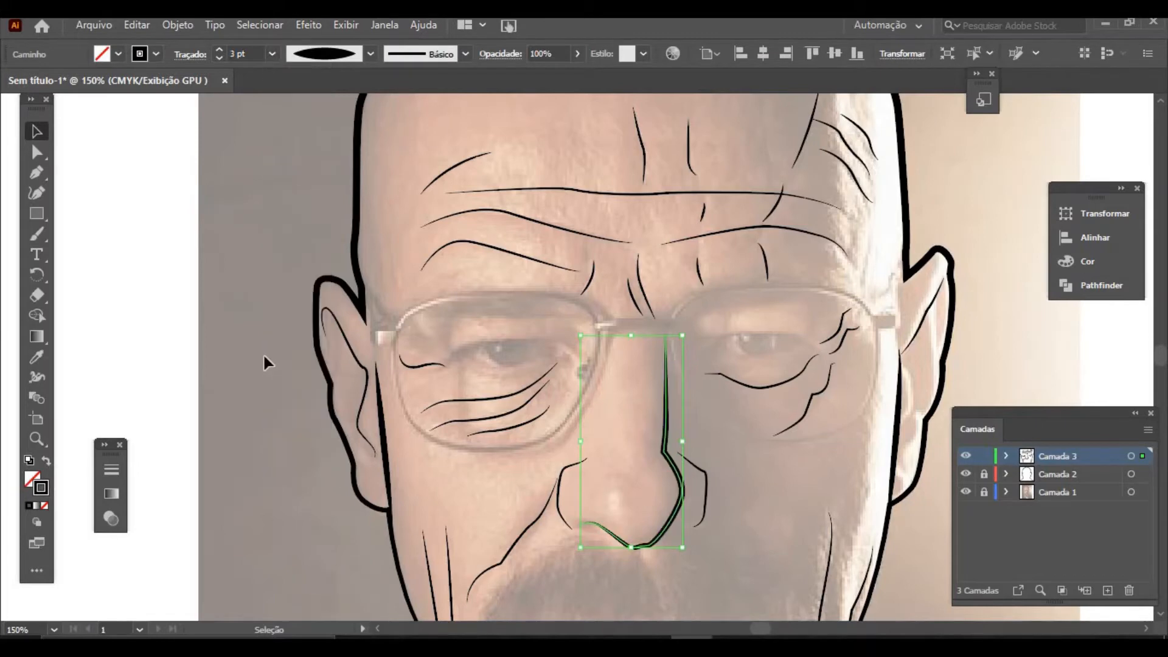
pyautogui.click(267, 357)
# Step: Set the stroke weight of both nostril wing lines to 2 pt
pyautogui.click(700, 522)
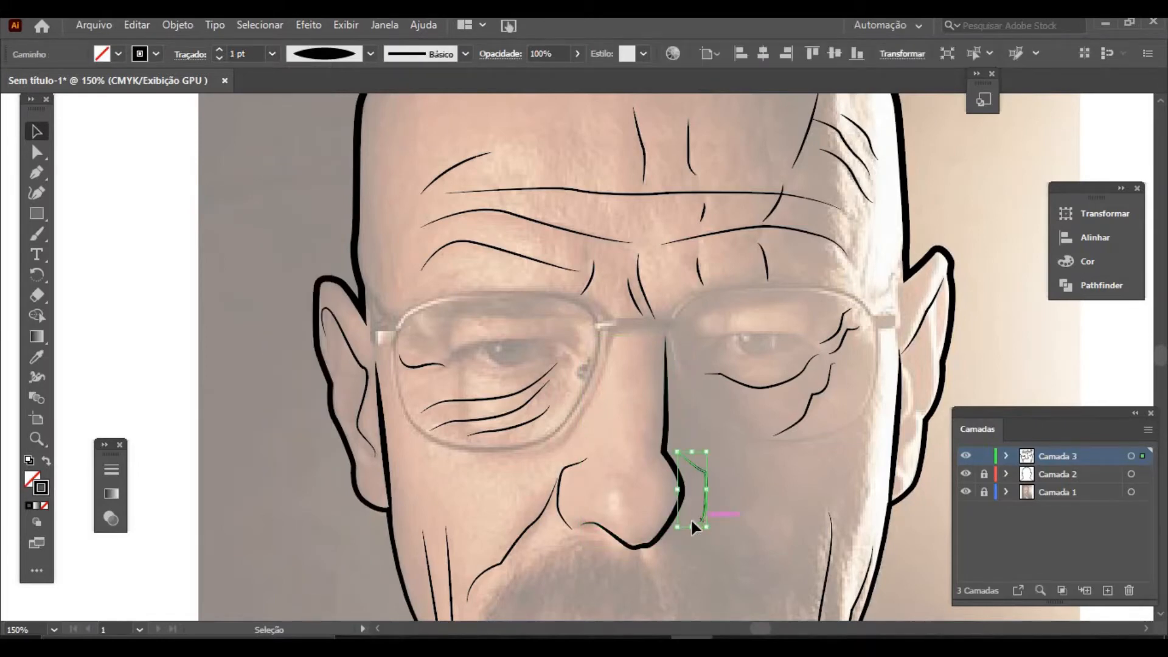
pyautogui.keyDown('shift'); pyautogui.click(565, 521); pyautogui.keyUp('shift')
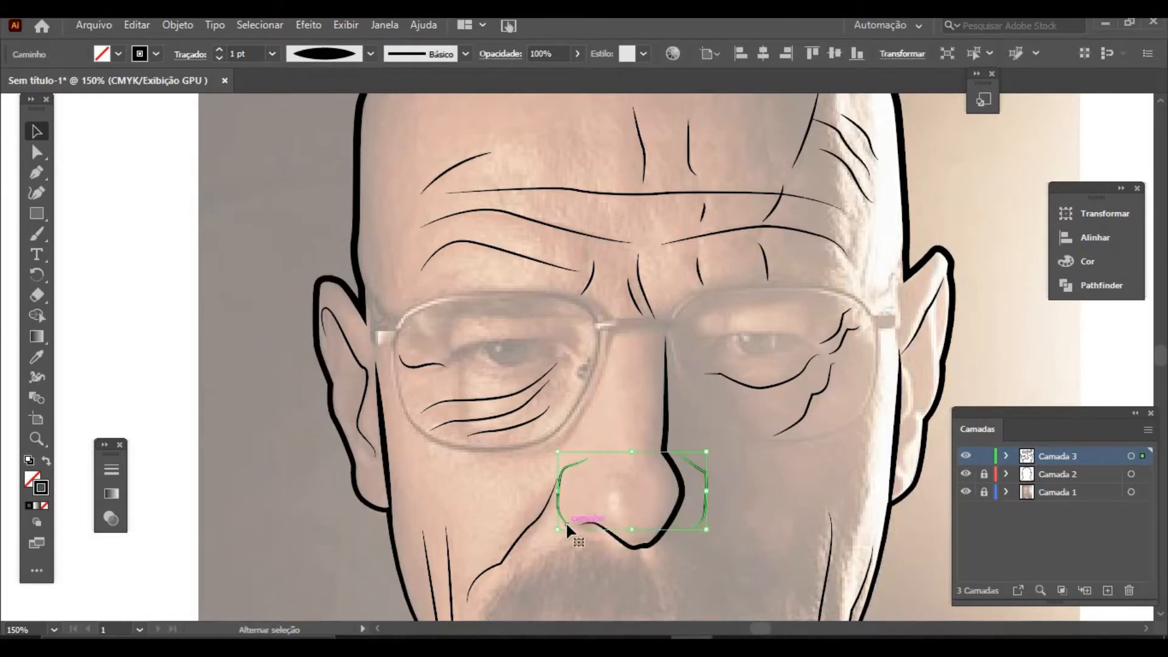
pyautogui.click(274, 52)
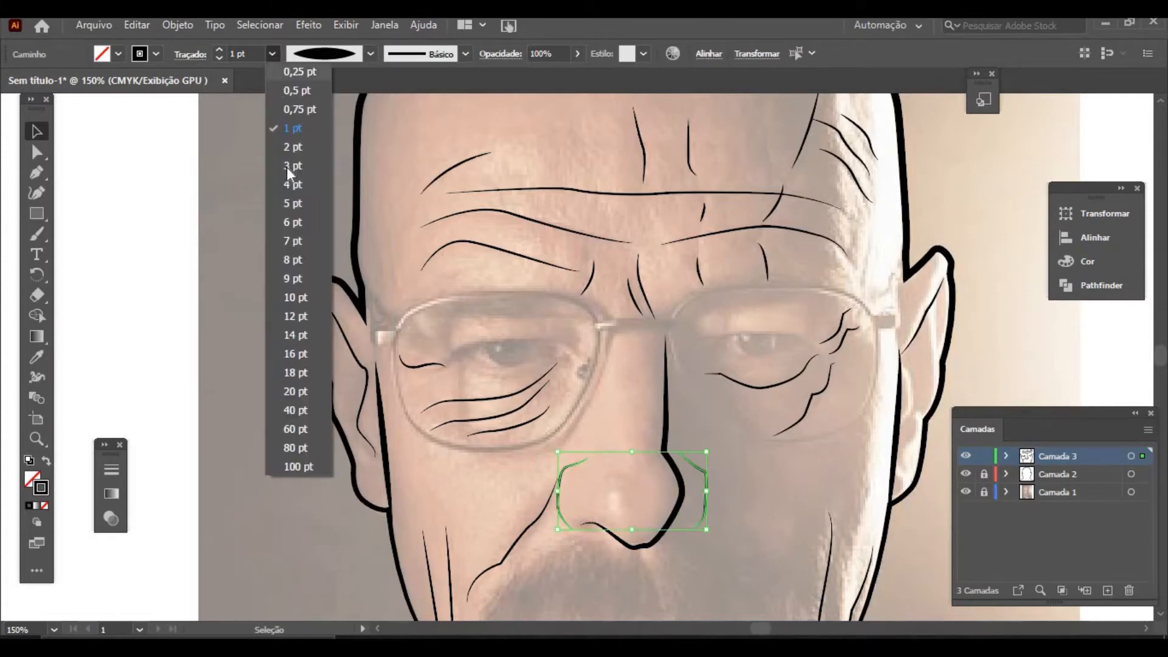
pyautogui.click(296, 149)
pyautogui.click(275, 276)
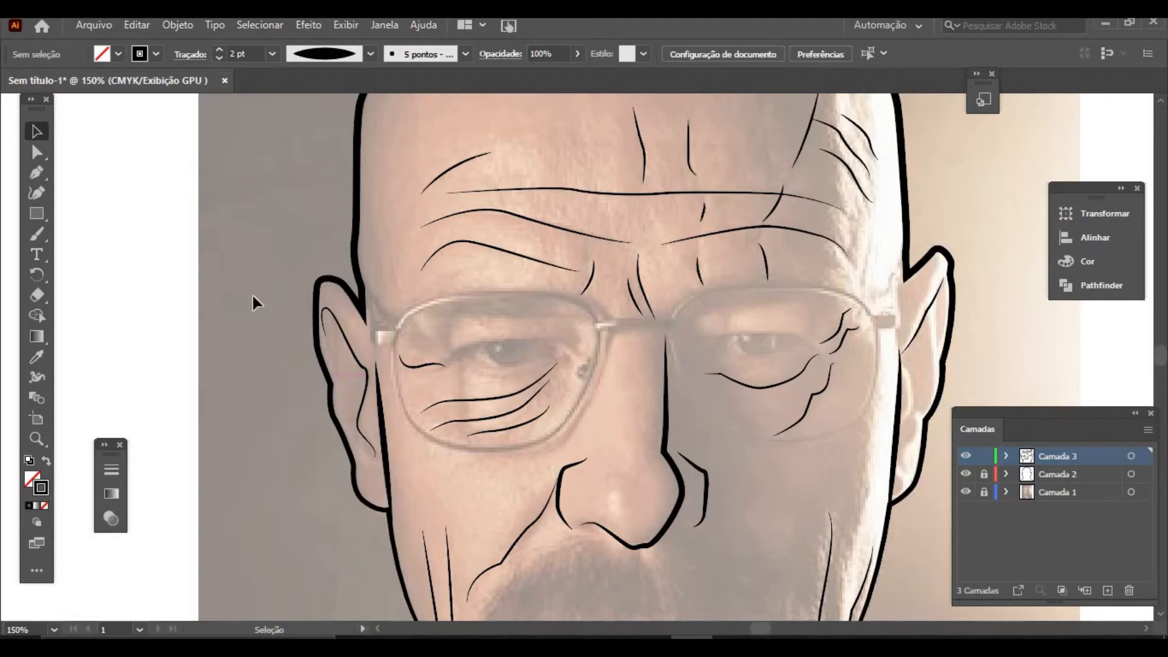
# Step: Trace the upper eyelid of the left eye from the outer corner, flat across the top, down to the inner corner
pyautogui.click(34, 173)
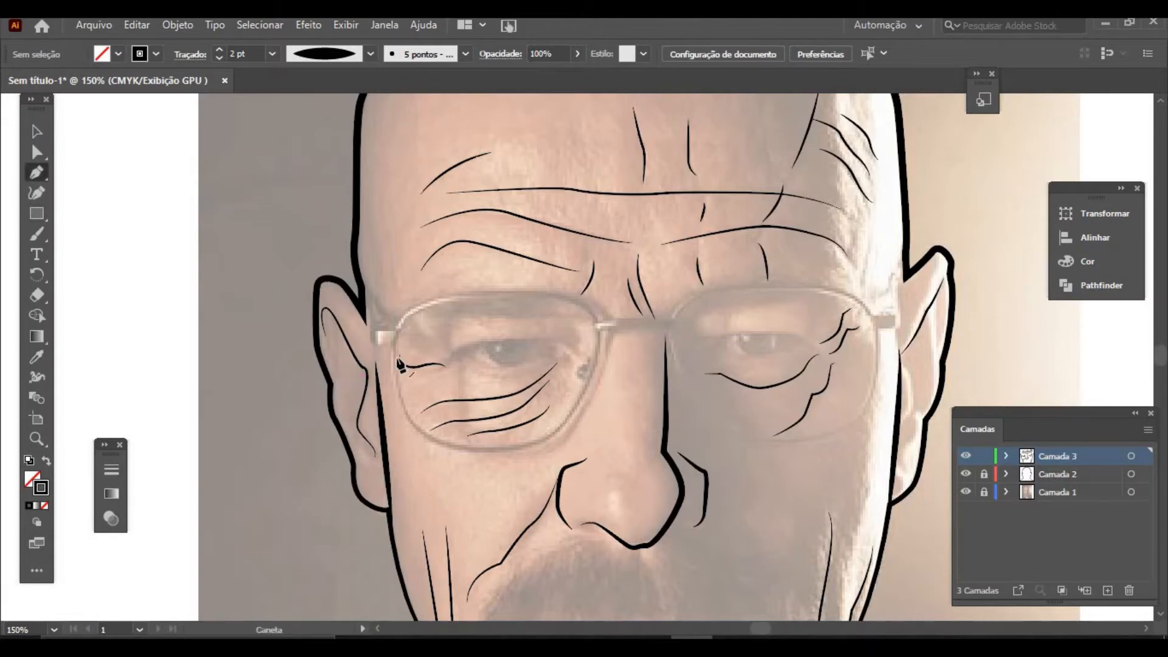
pyautogui.click(451, 362)
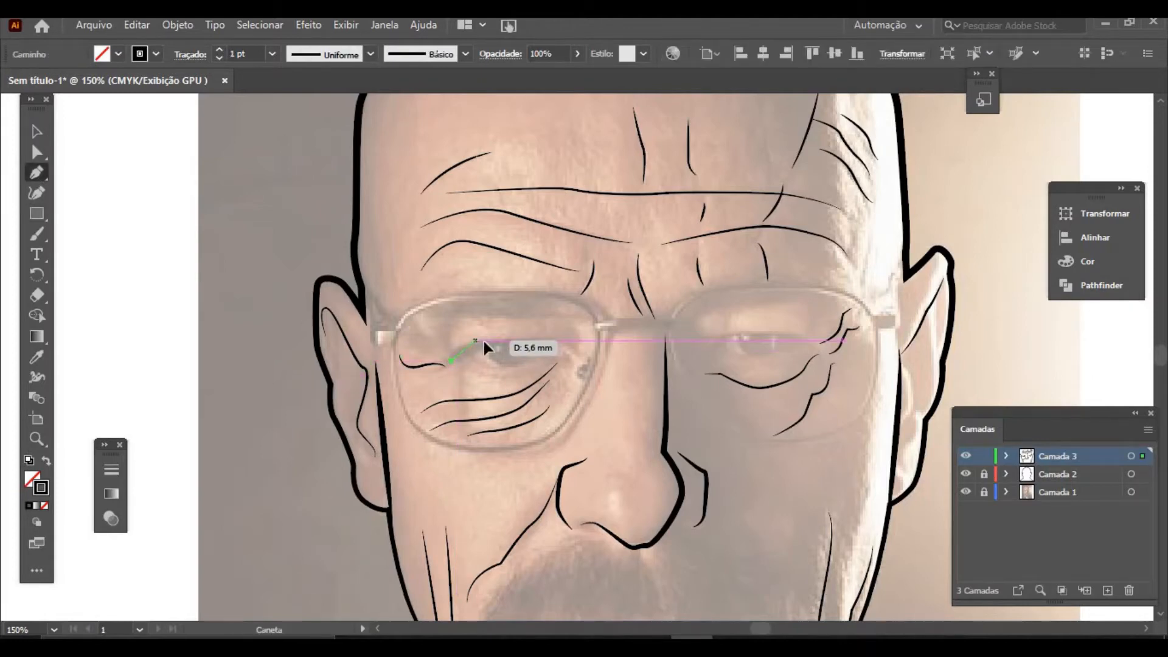
pyautogui.moveTo(492, 337); pyautogui.dragTo(501, 345)
pyautogui.moveTo(551, 339); pyautogui.dragTo(577, 368)
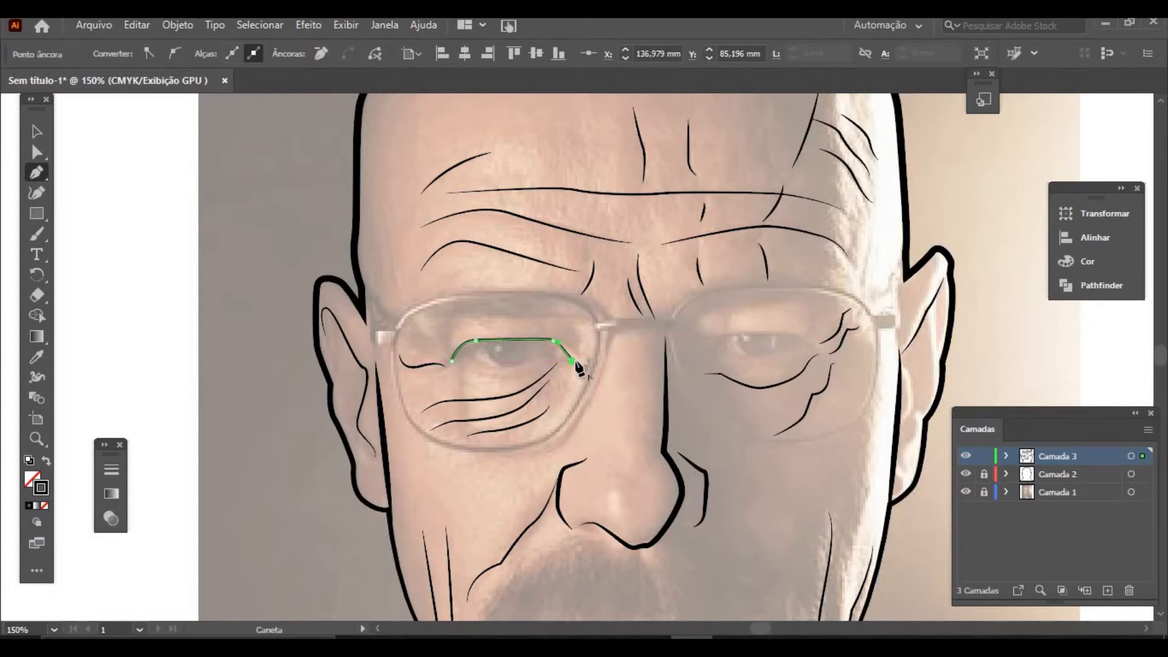
# Step: Trace the upper eyelid of the right eye from the inner corner, flat across the top, down to the outer corner
pyautogui.click(703, 355)
pyautogui.moveTo(735, 334); pyautogui.dragTo(814, 352)
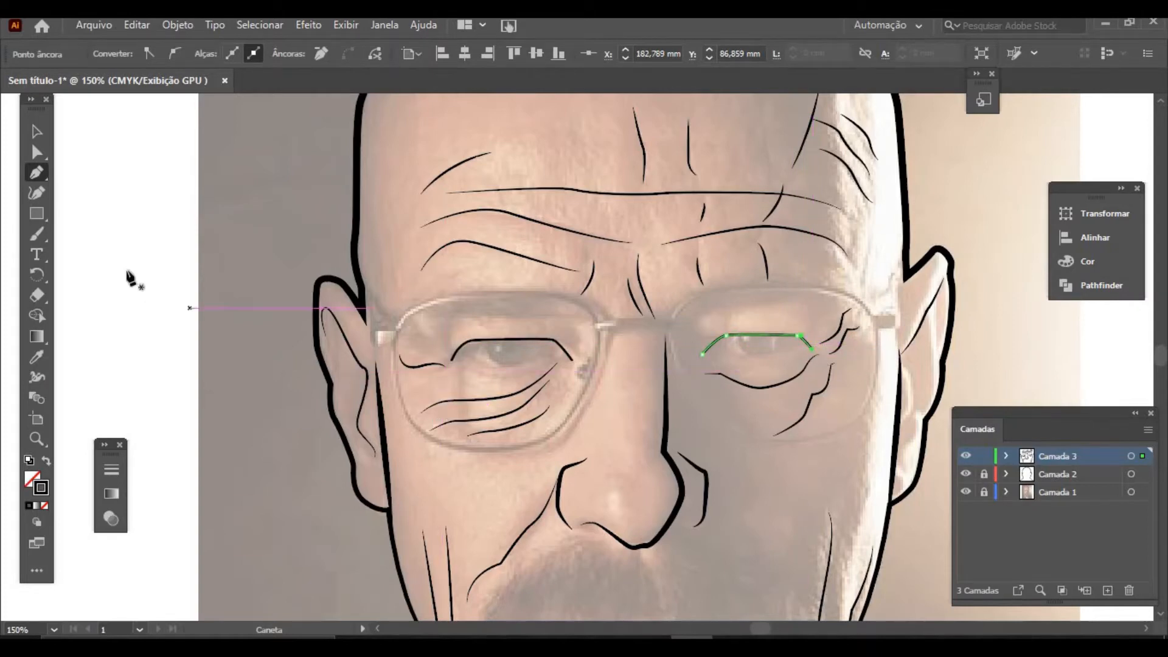
pyautogui.click(37, 131)
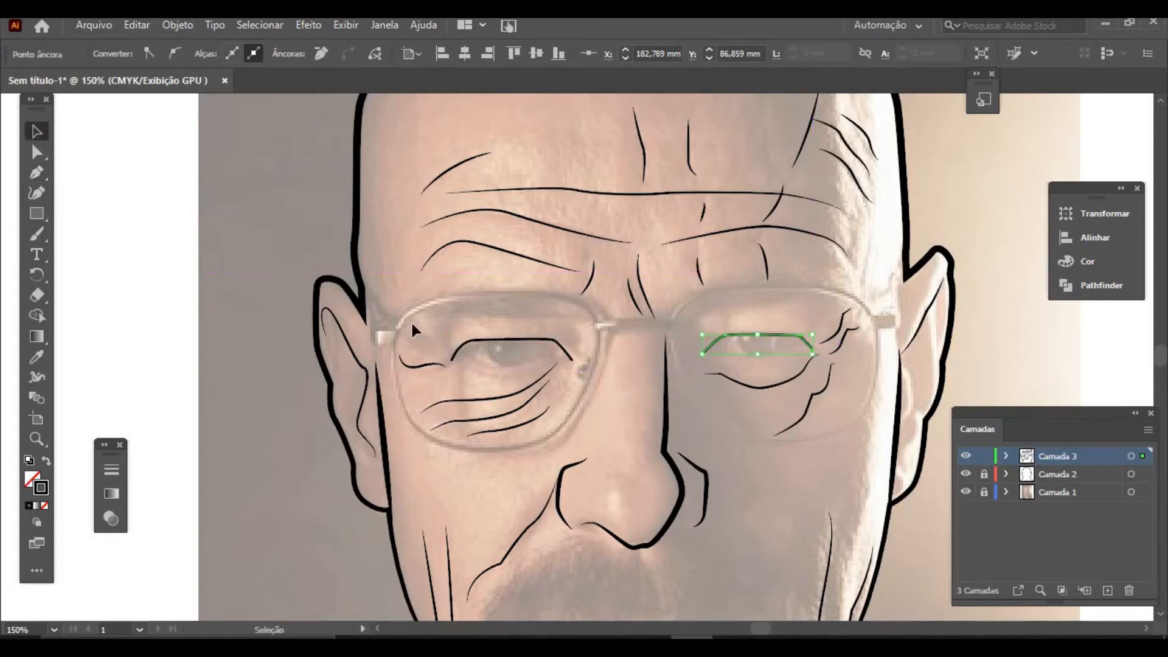
pyautogui.keyDown('shift'); pyautogui.click(496, 339); pyautogui.keyUp('shift')
pyautogui.click(232, 236)
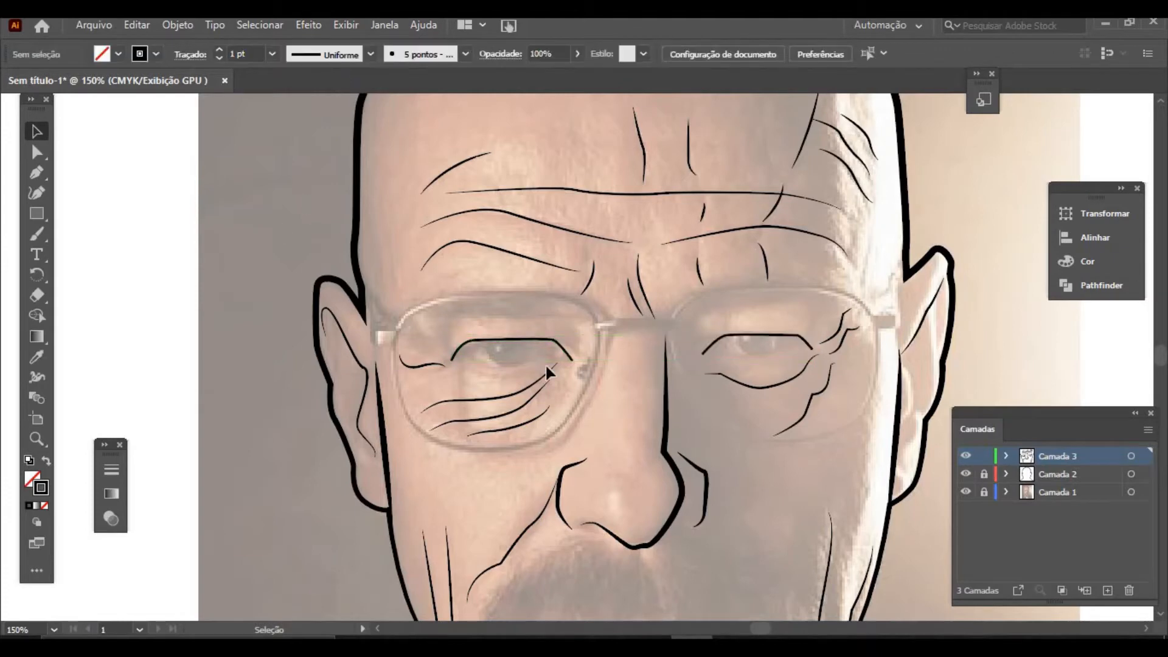
# Step: Give both upper eyelid lines a 3 pt stroke with the lens-shaped width profile tapered at both ends
pyautogui.click(536, 340)
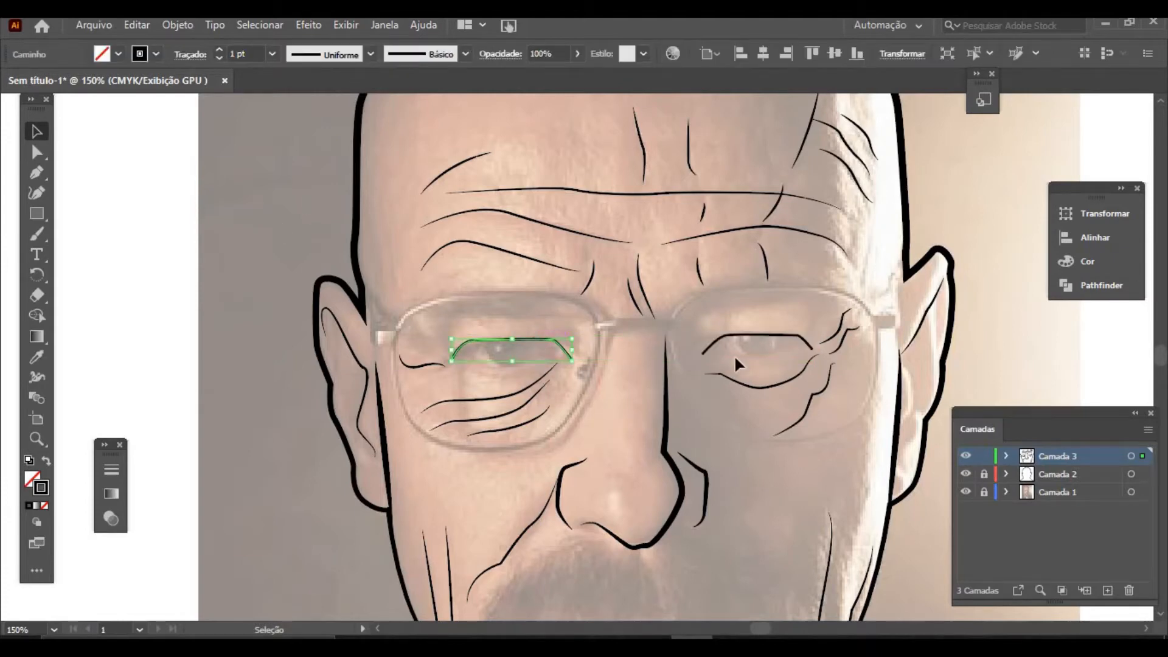
pyautogui.keyDown('shift'); pyautogui.click(770, 333); pyautogui.keyUp('shift')
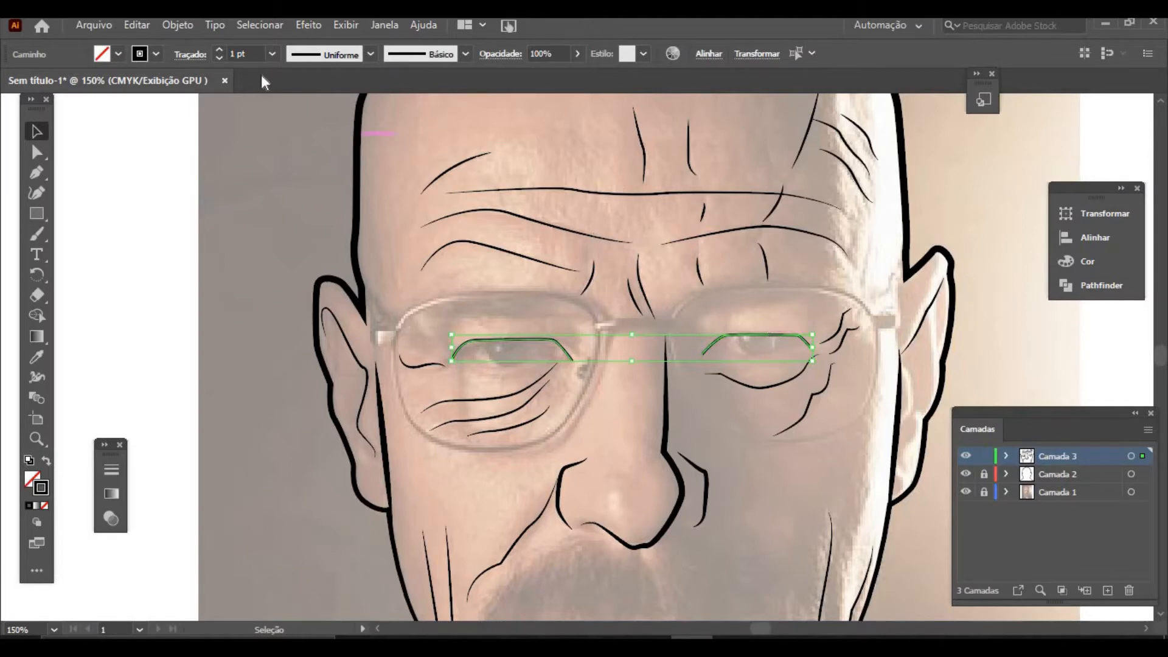
pyautogui.click(271, 49)
pyautogui.click(289, 168)
pyautogui.click(371, 53)
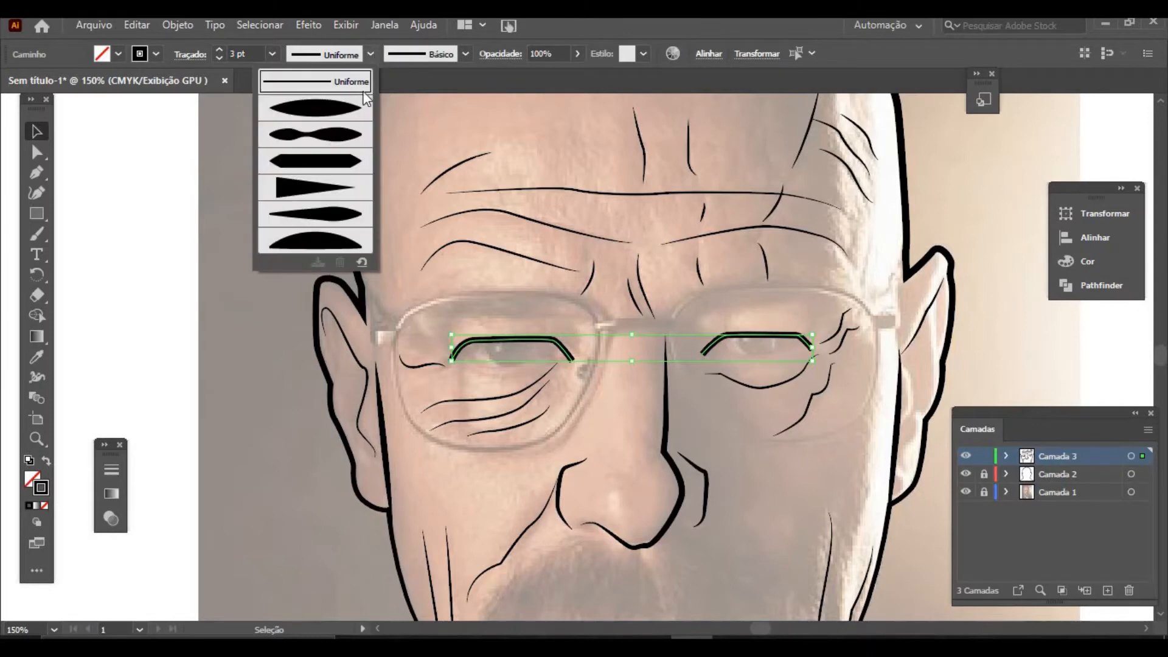
pyautogui.click(353, 112)
pyautogui.click(237, 242)
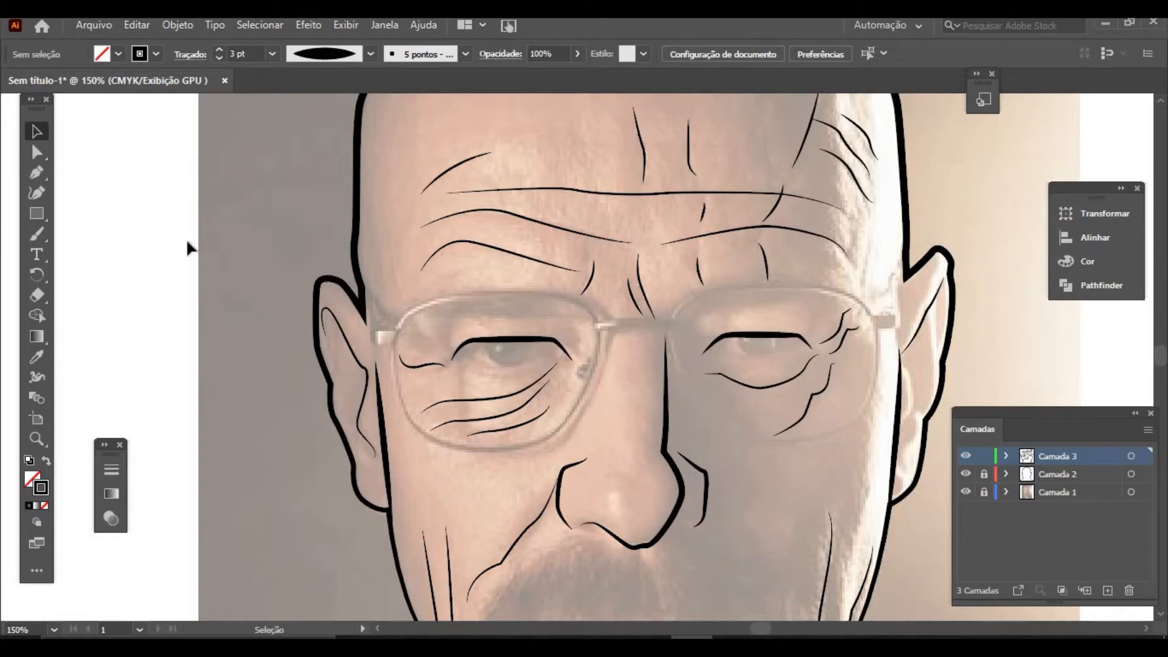
# Step: Trace the lower eyelid of the left eye as a shallow downward curve between the ends of its upper lid line
pyautogui.click(45, 174)
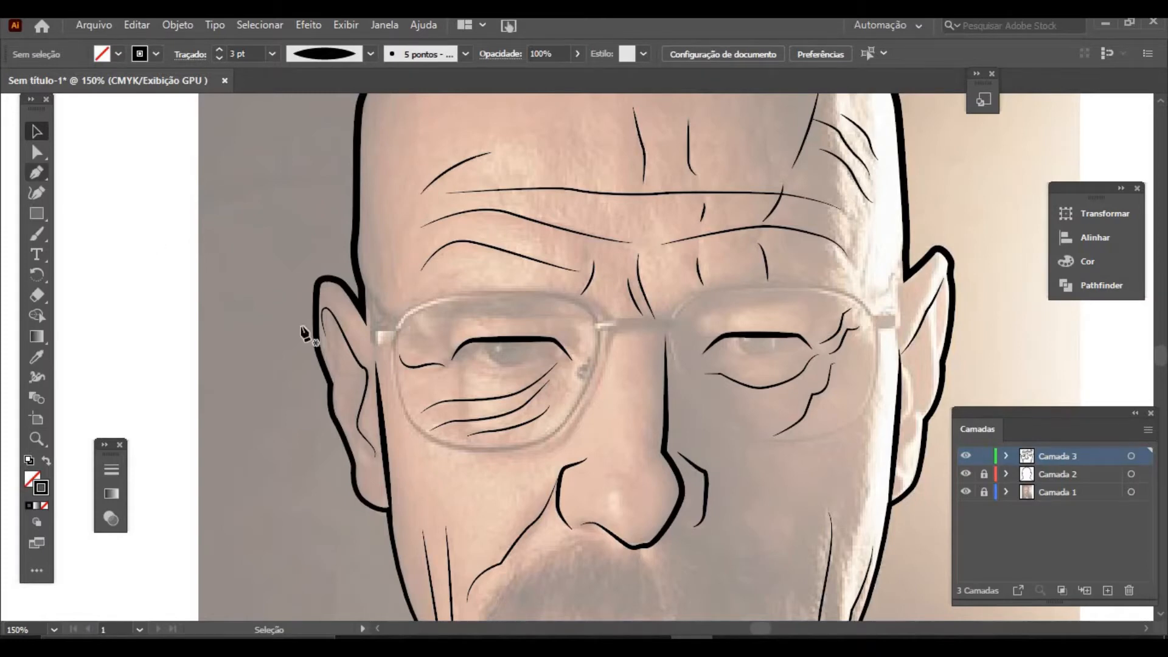
pyautogui.click(462, 350)
pyautogui.click(471, 364)
pyautogui.click(490, 368)
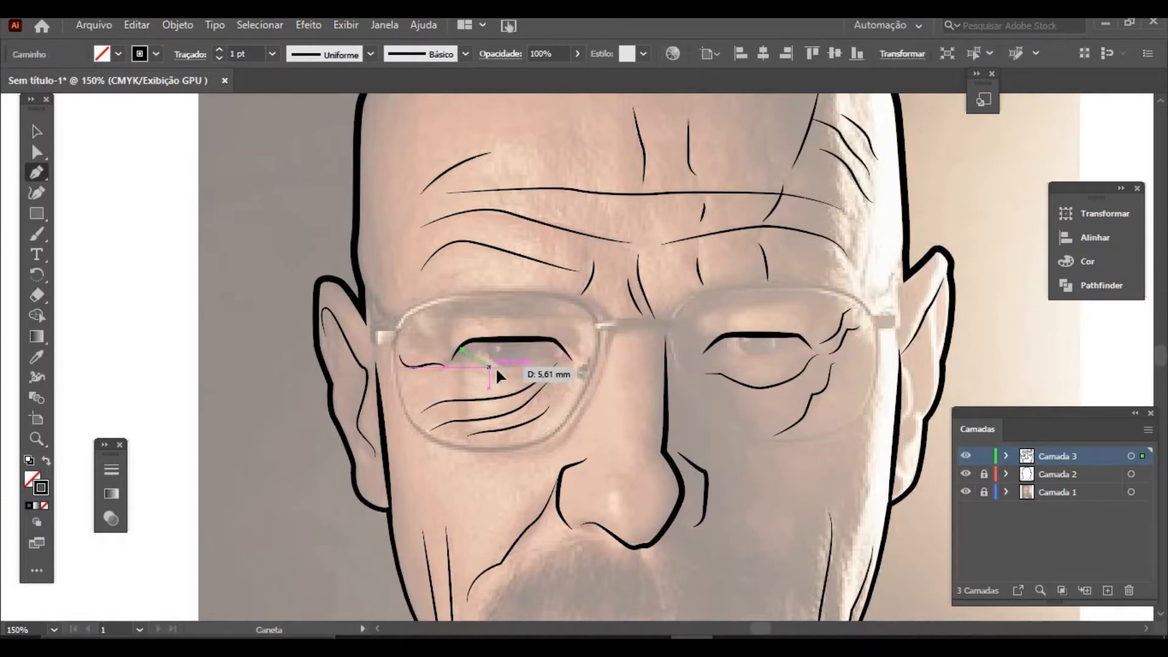
pyautogui.click(509, 370)
pyautogui.click(552, 355)
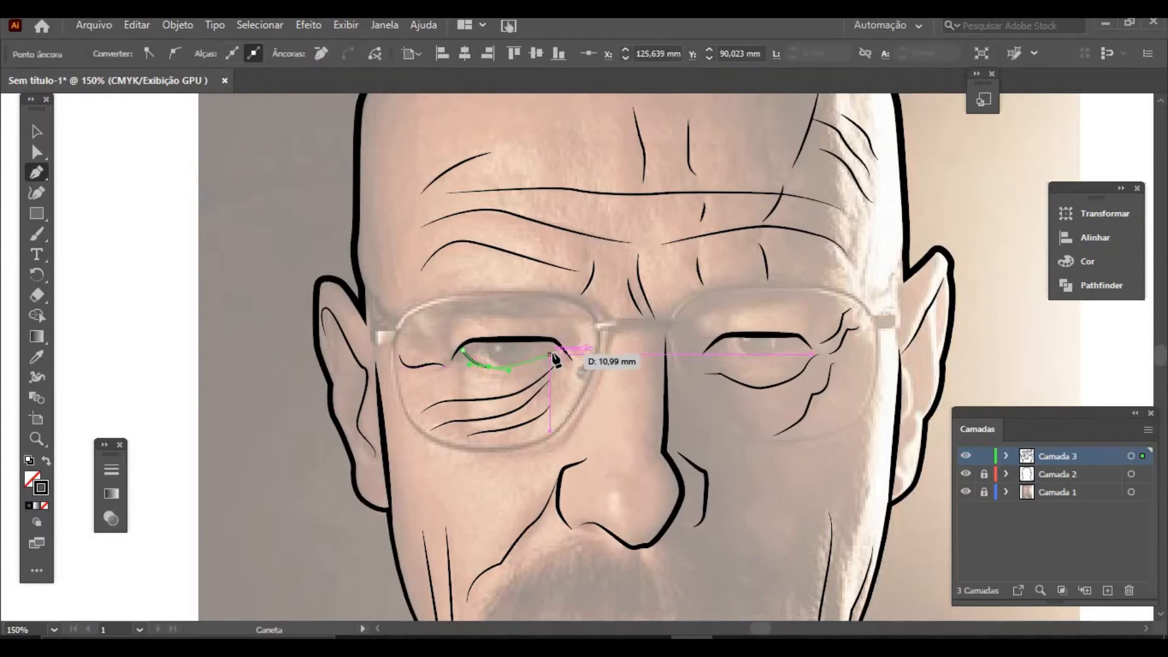
pyautogui.moveTo(558, 356); pyautogui.dragTo(559, 344)
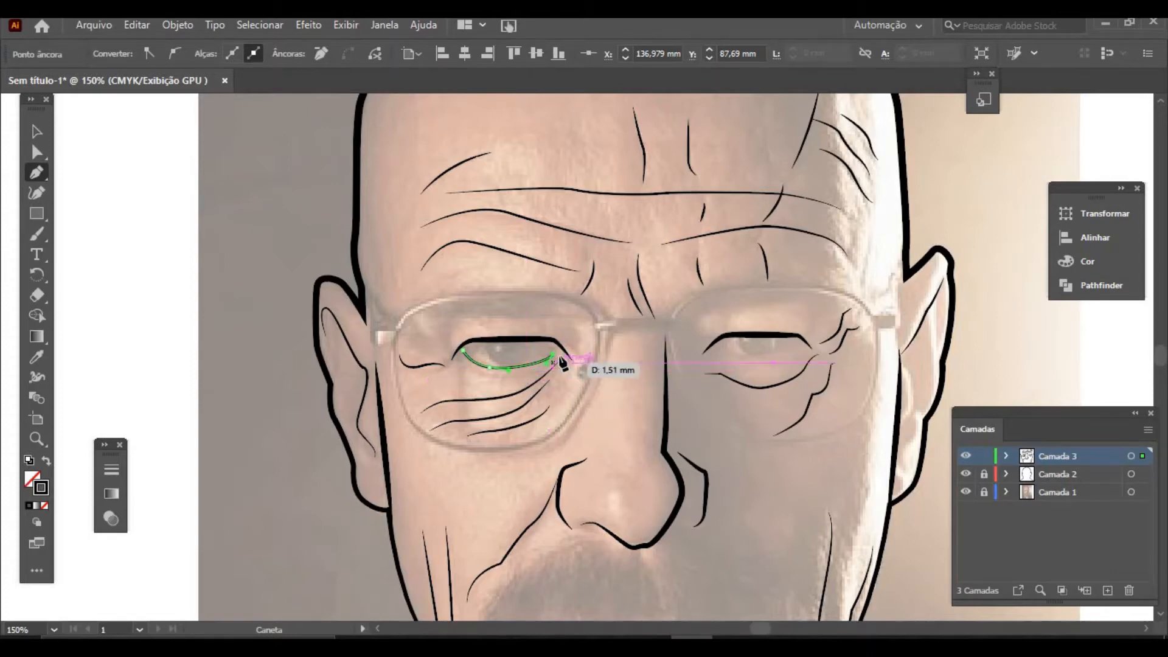
# Step: Trace the lower eyelid of the right eye as a shallow downward curve between the ends of its upper lid line
pyautogui.keyDown('ctrl'); pyautogui.click(716, 351); pyautogui.keyUp('ctrl')
pyautogui.click(718, 350)
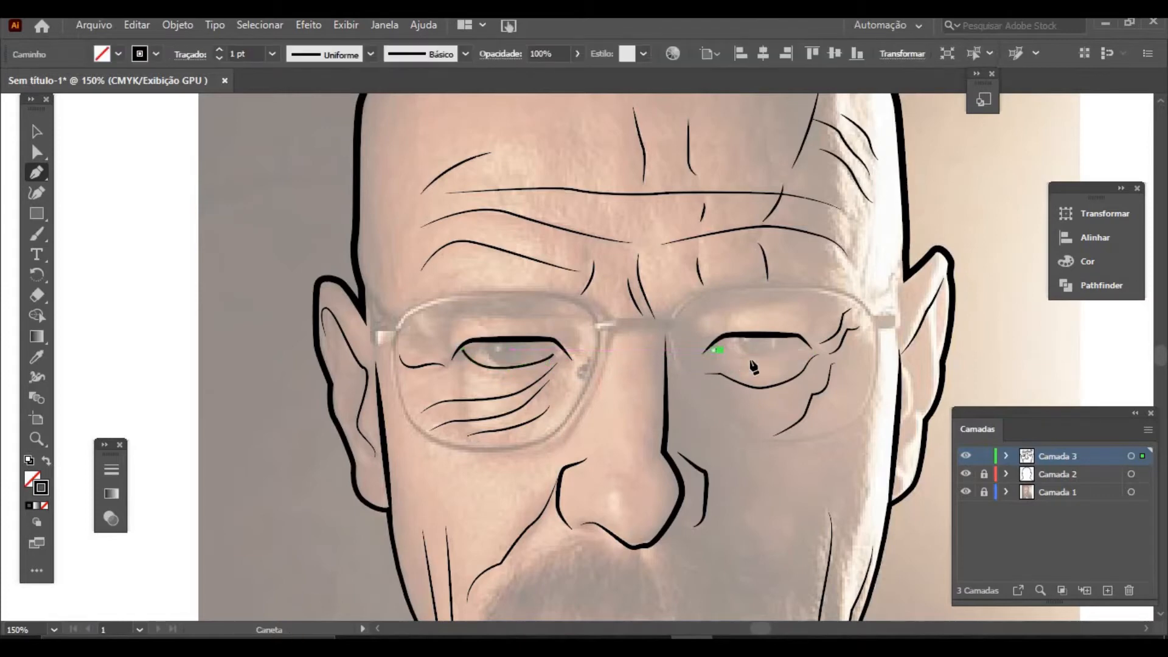
pyautogui.click(754, 363)
pyautogui.click(771, 355)
pyautogui.moveTo(779, 353); pyautogui.dragTo(800, 341)
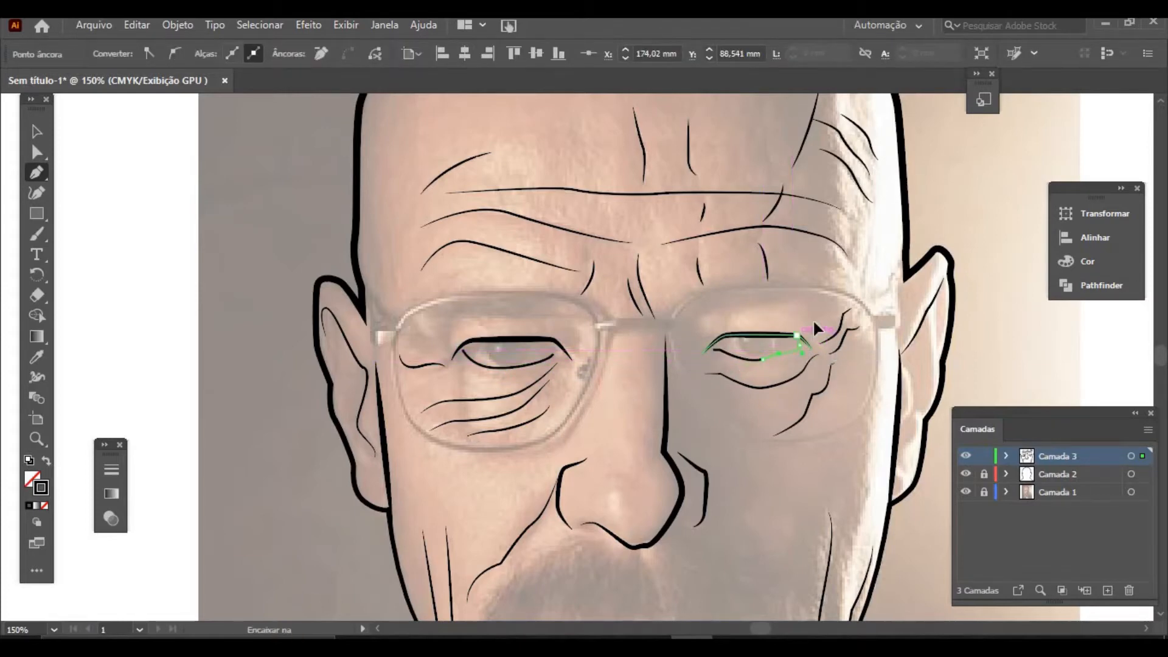
pyautogui.click(816, 327)
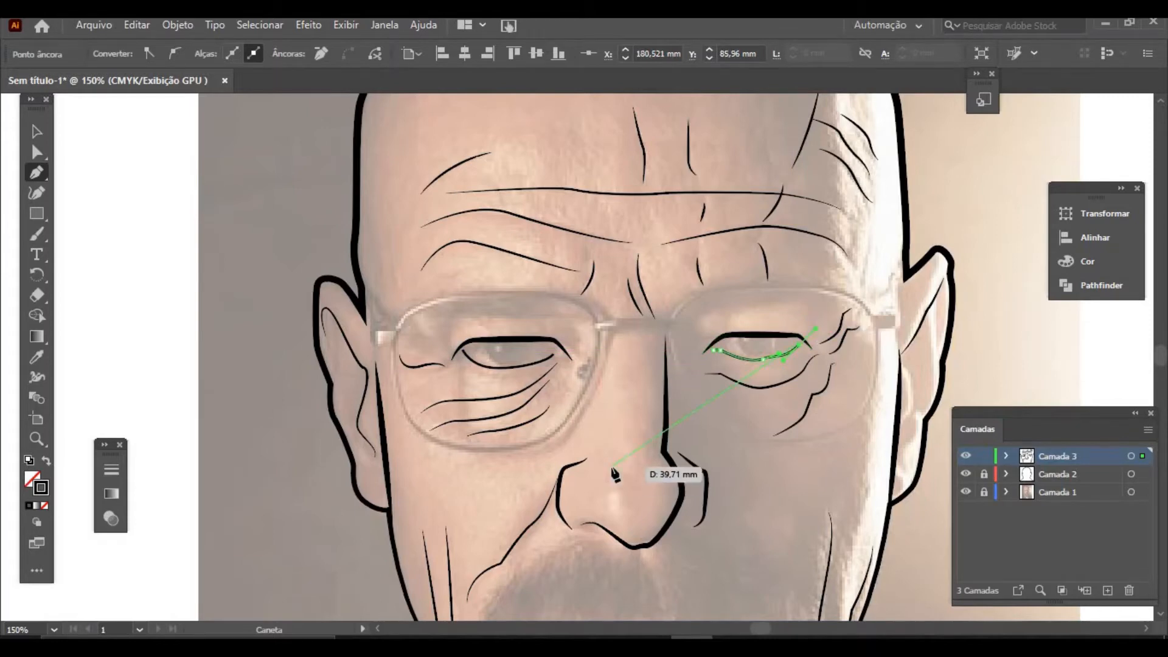
pyautogui.click(33, 133)
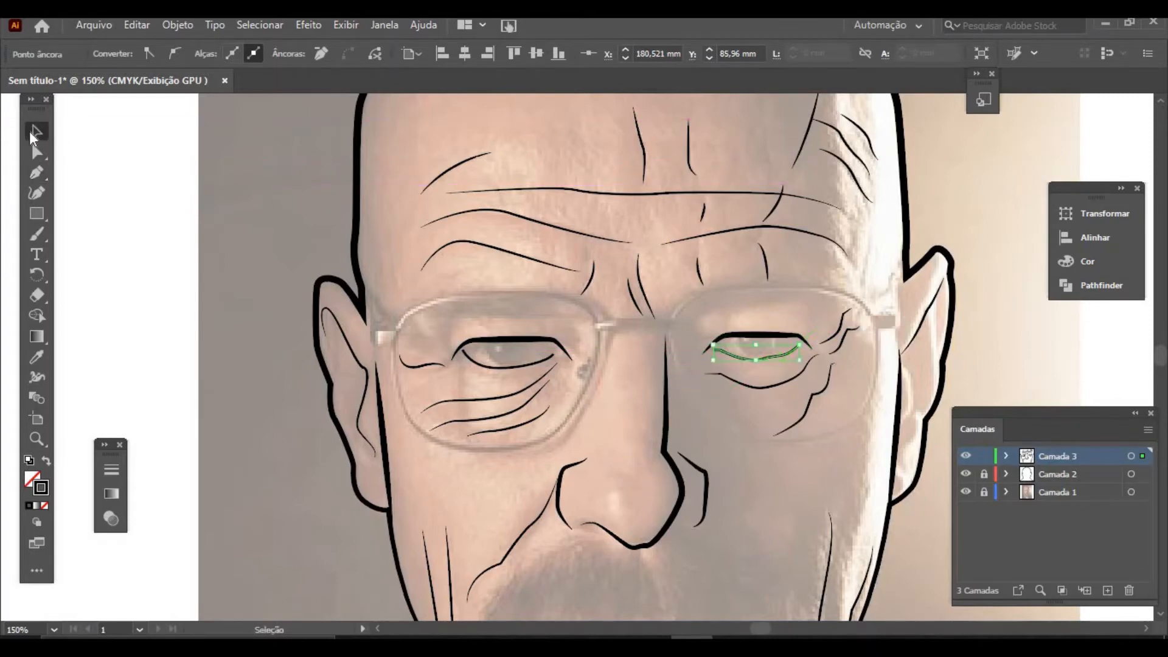
pyautogui.keyDown('shift'); pyautogui.click(522, 367); pyautogui.keyUp('shift')
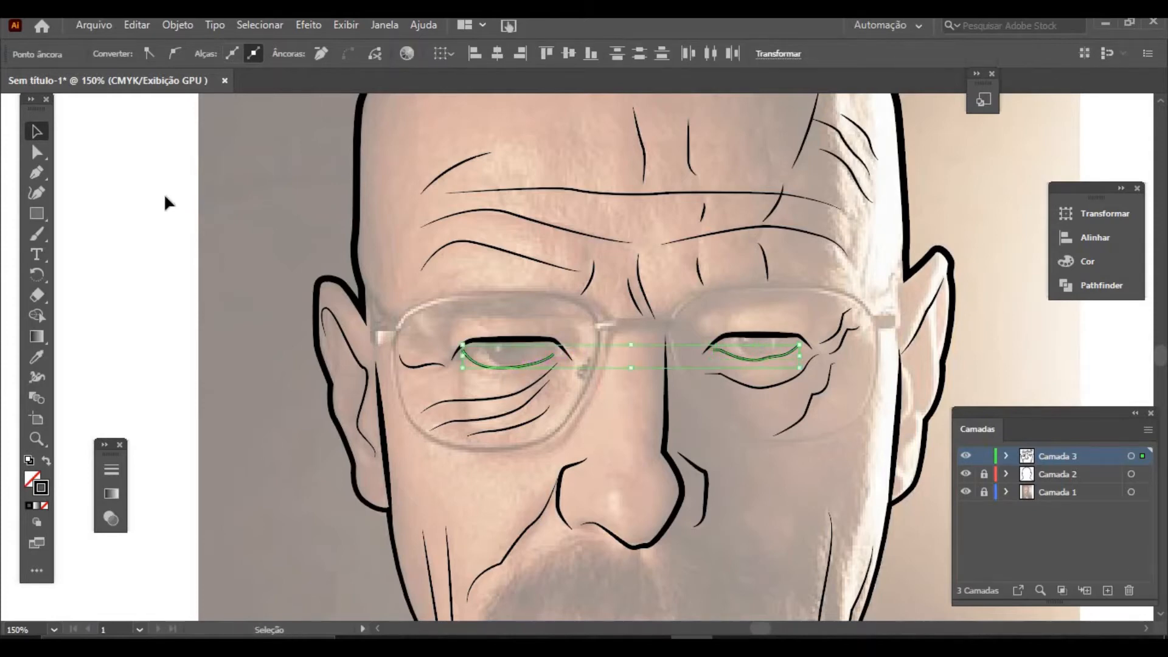
pyautogui.click(442, 311)
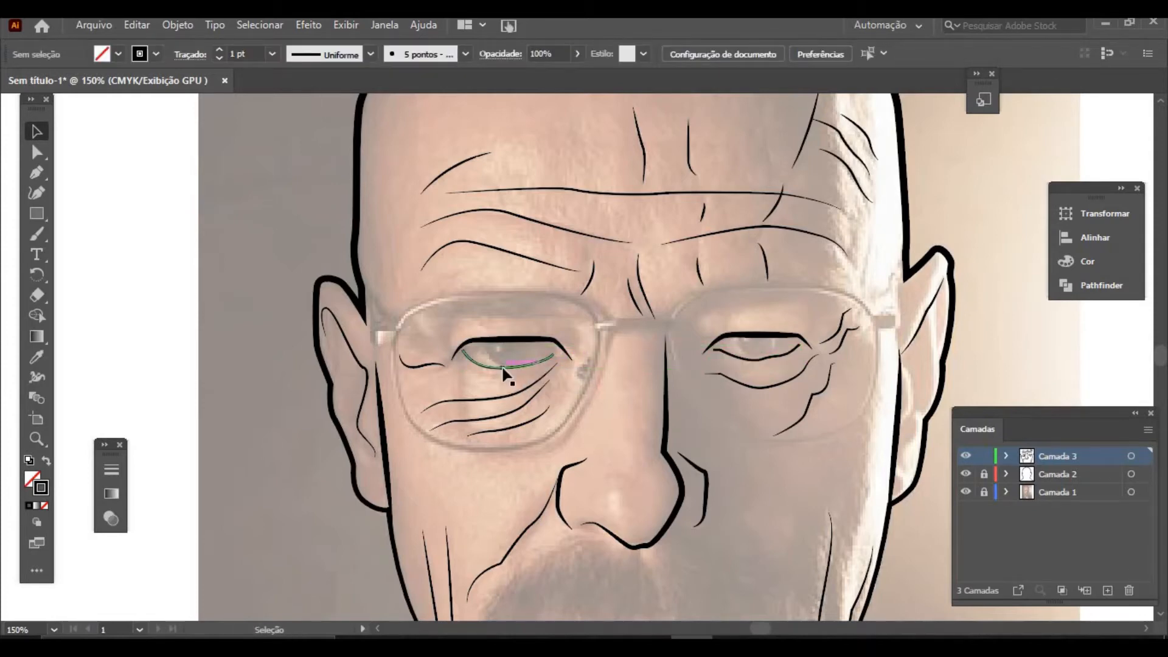
# Step: Delete the left eye's lower eyelid line and retrace it as a smoother shallow curve between the eye corners
pyautogui.click(503, 368)
pyautogui.press('Delete')
pyautogui.click(36, 173)
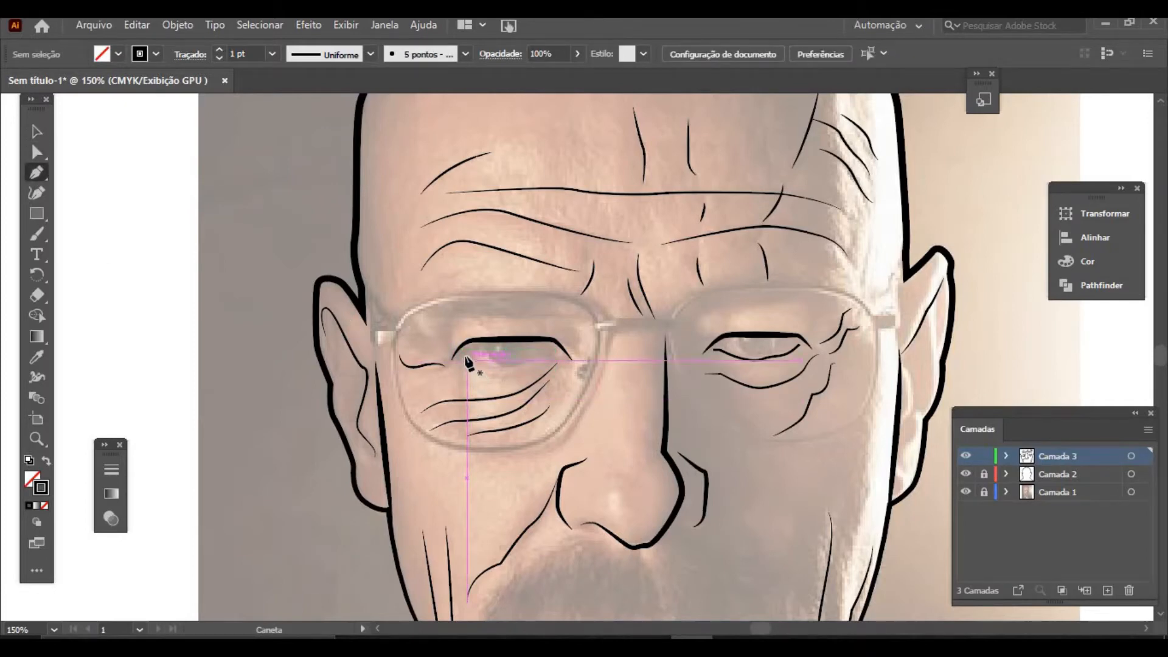
pyautogui.click(466, 357)
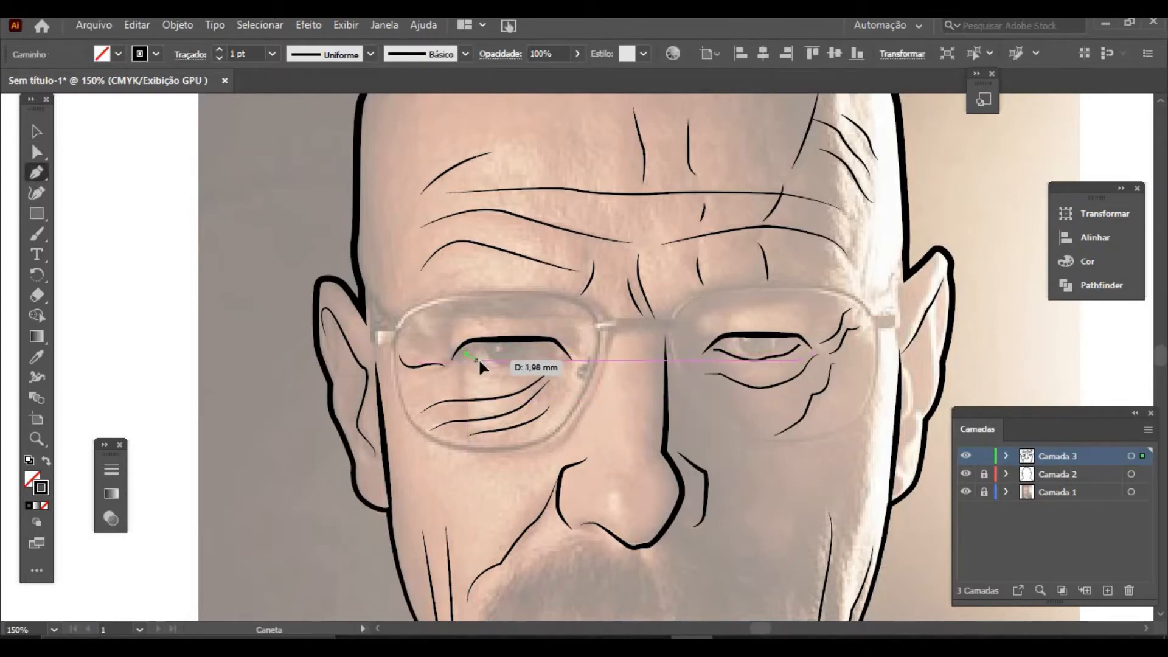
pyautogui.moveTo(494, 366); pyautogui.dragTo(555, 355)
pyautogui.click(516, 367)
pyautogui.click(555, 353)
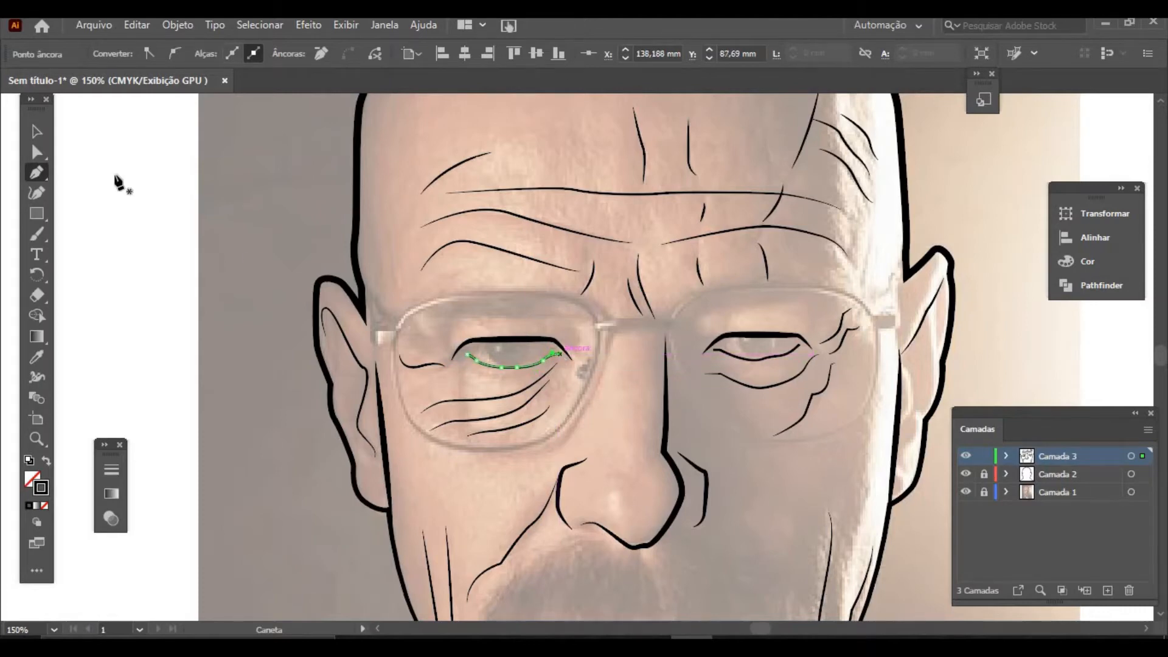
pyautogui.click(35, 133)
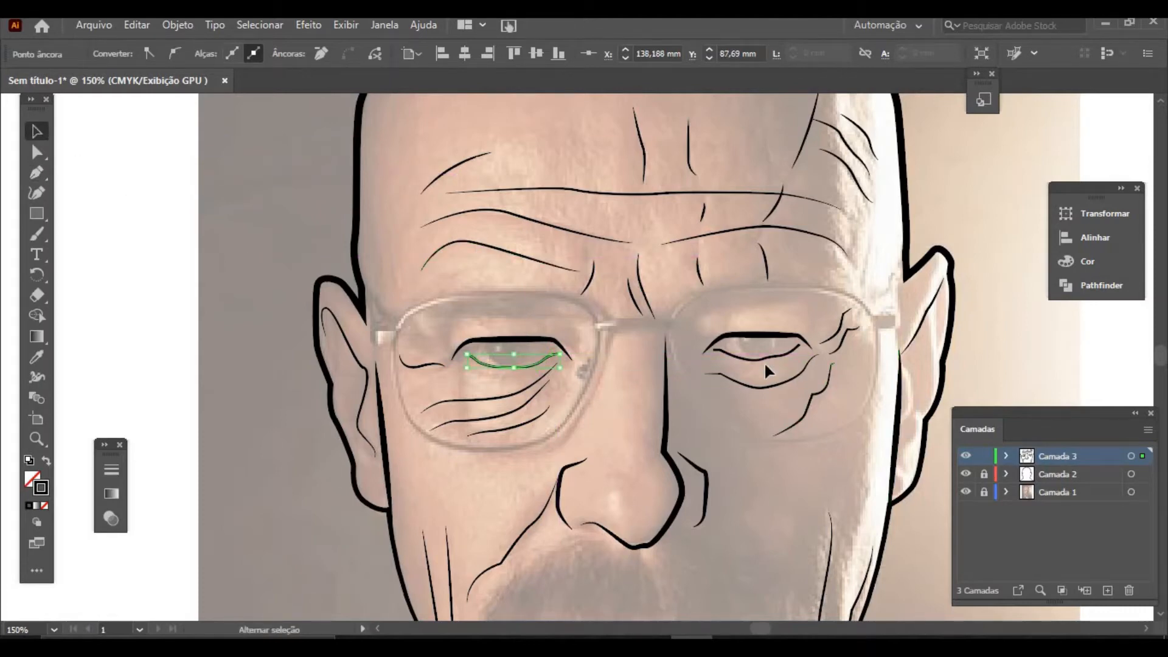
# Step: Give the lower eyelid lines of both eyes the lens-shaped width profile tapered at both ends
pyautogui.moveTo(514, 365); pyautogui.dragTo(763, 357)
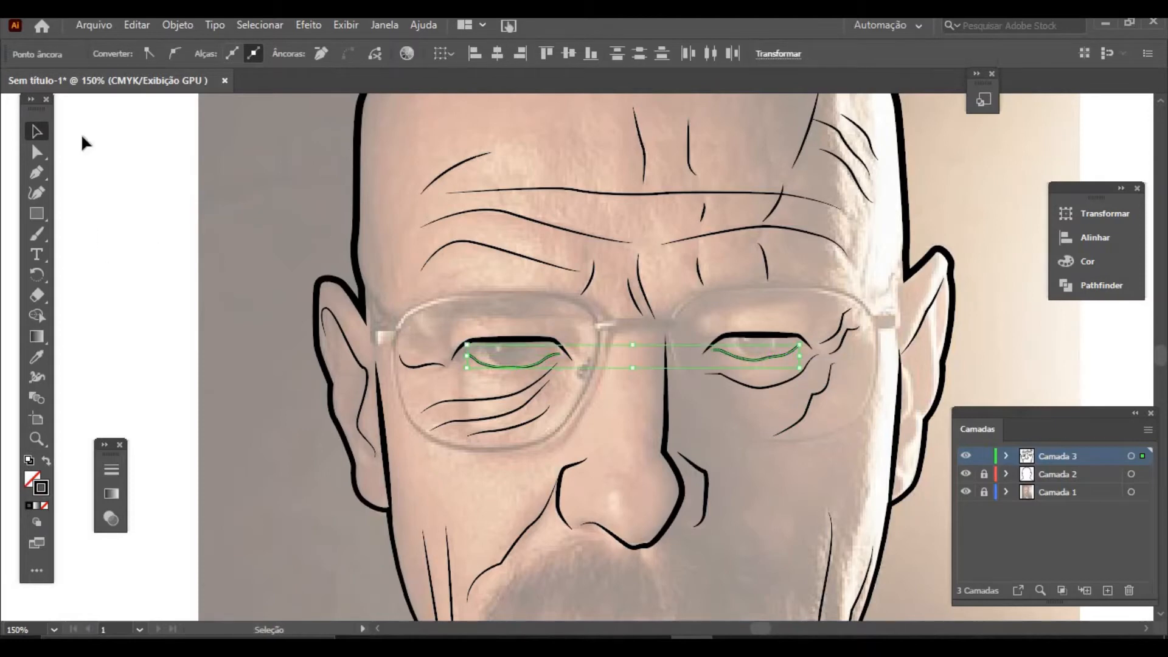
pyautogui.click(507, 362)
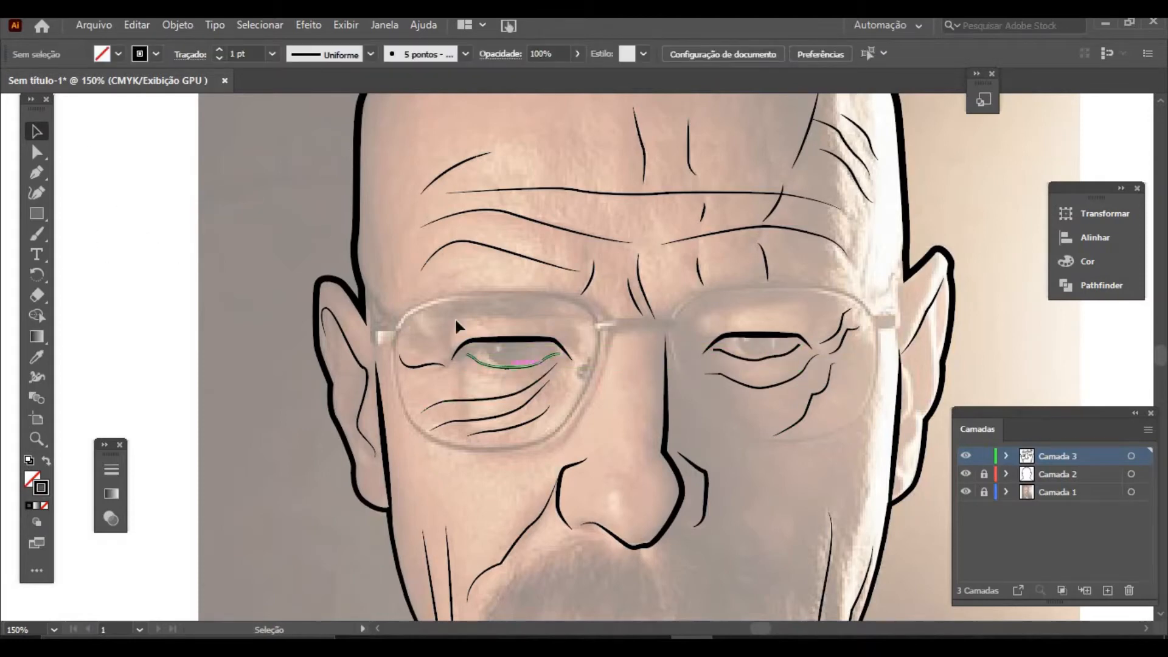
pyautogui.click(370, 53)
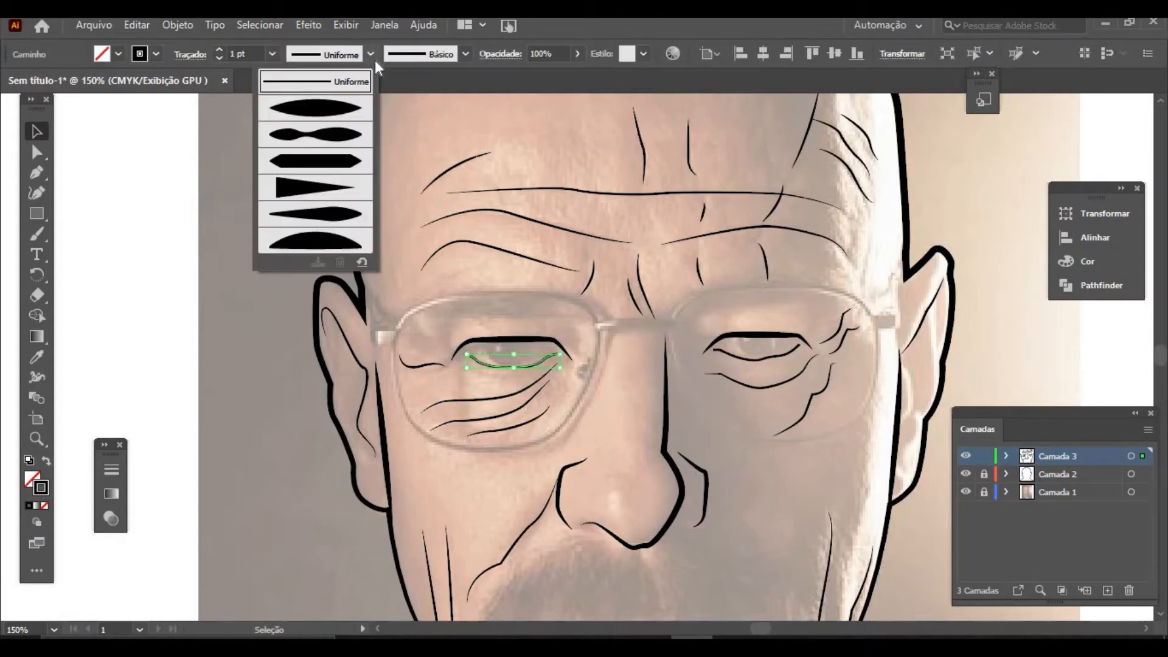
pyautogui.click(348, 115)
pyautogui.click(257, 246)
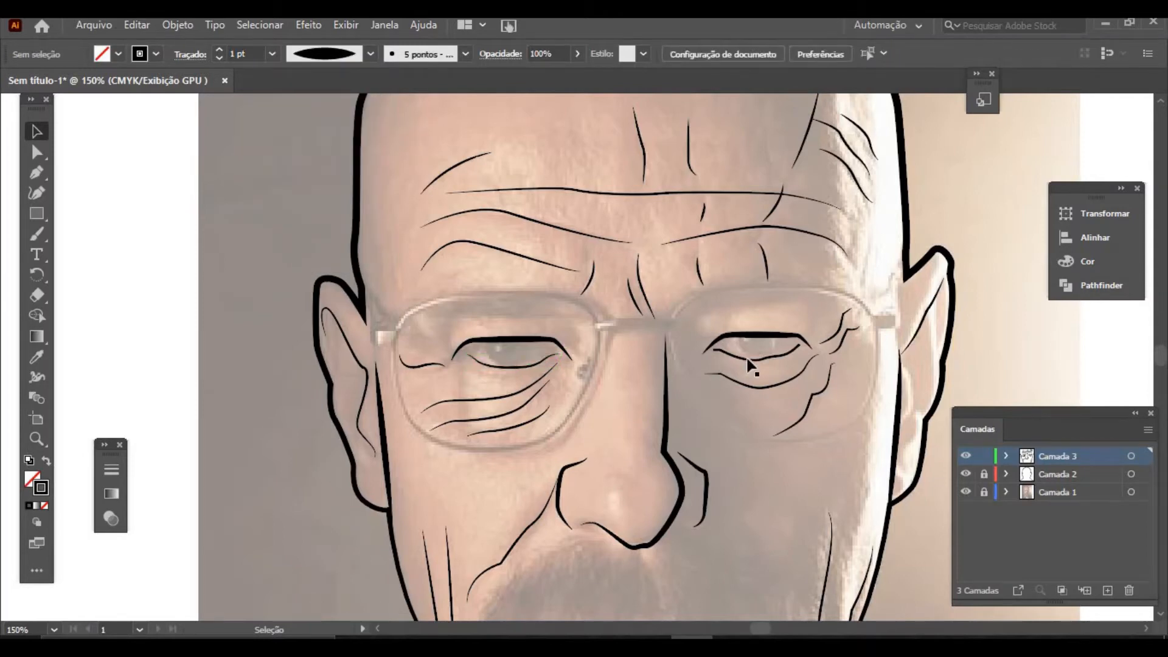
pyautogui.click(747, 357)
pyautogui.click(368, 54)
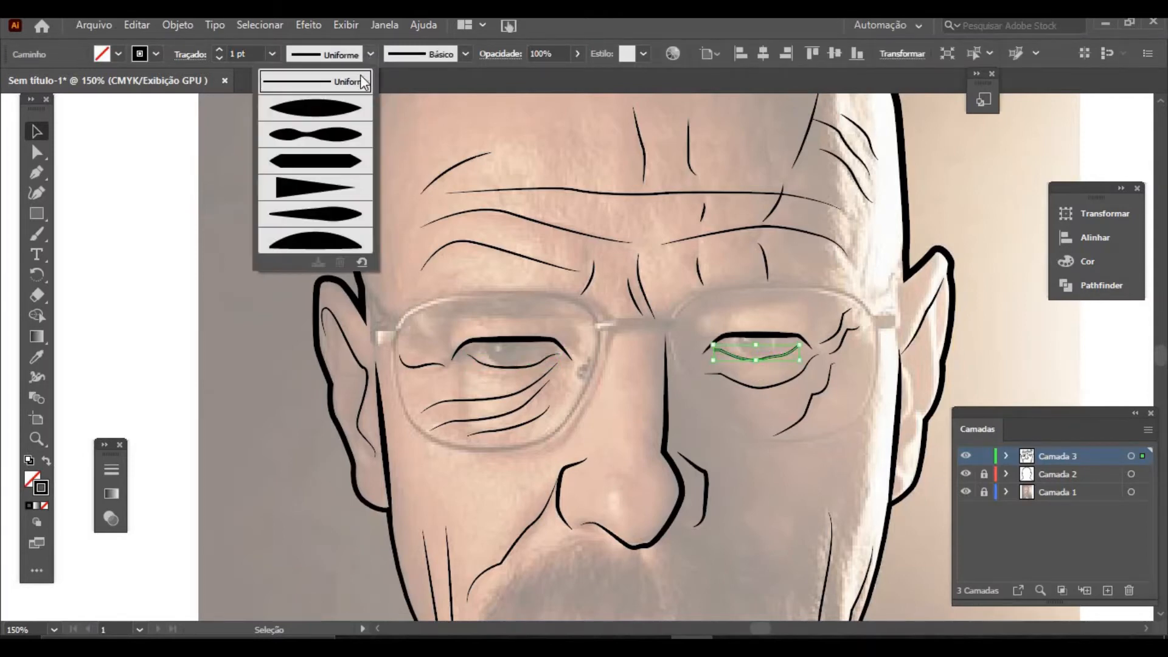
pyautogui.click(350, 112)
pyautogui.click(259, 186)
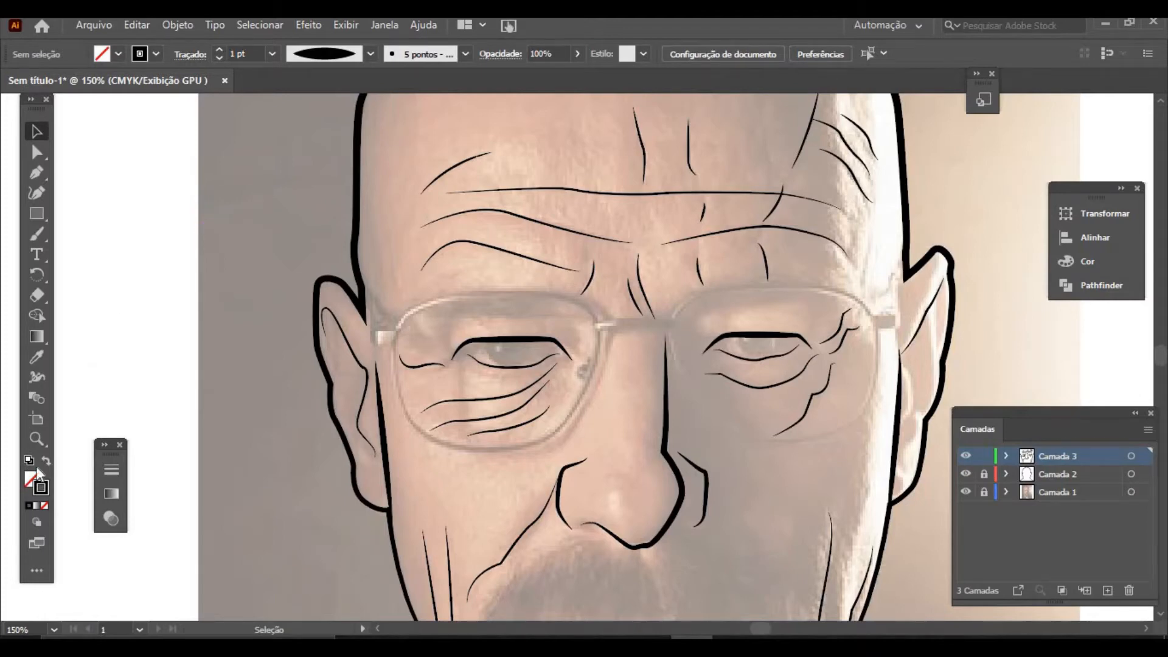
# Step: Extend both lower eyelid lines from their outer ends with a second curve bending back below the lid toward the nose
pyautogui.click(34, 439)
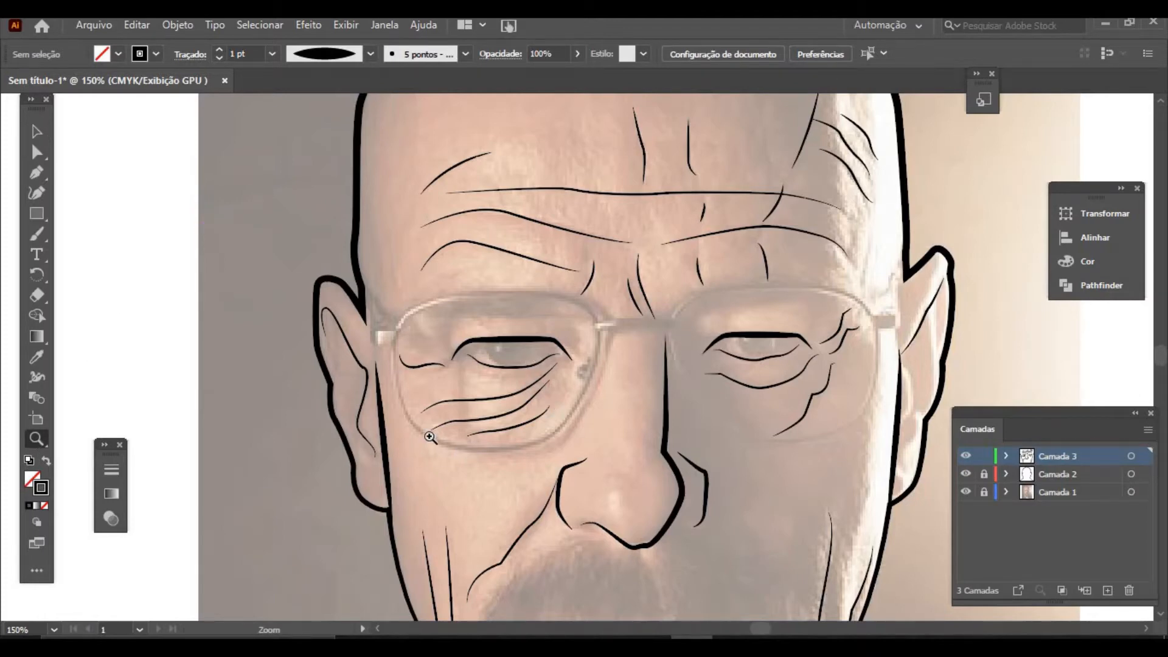
pyautogui.click(36, 173)
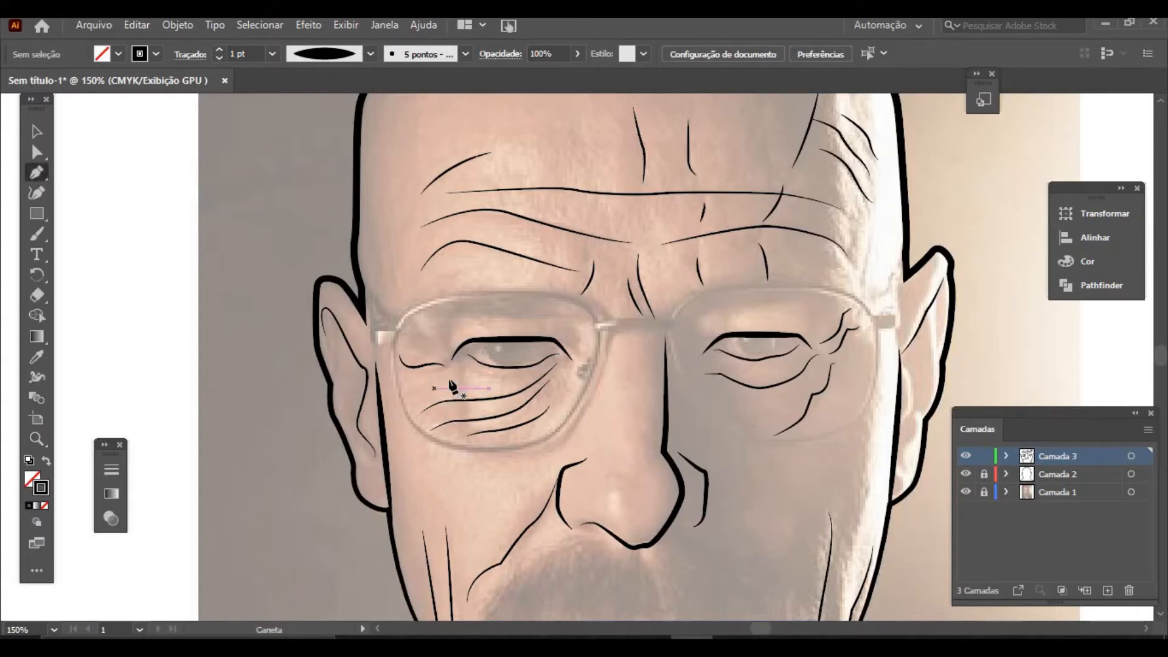
pyautogui.click(467, 354)
pyautogui.moveTo(477, 362); pyautogui.dragTo(535, 378)
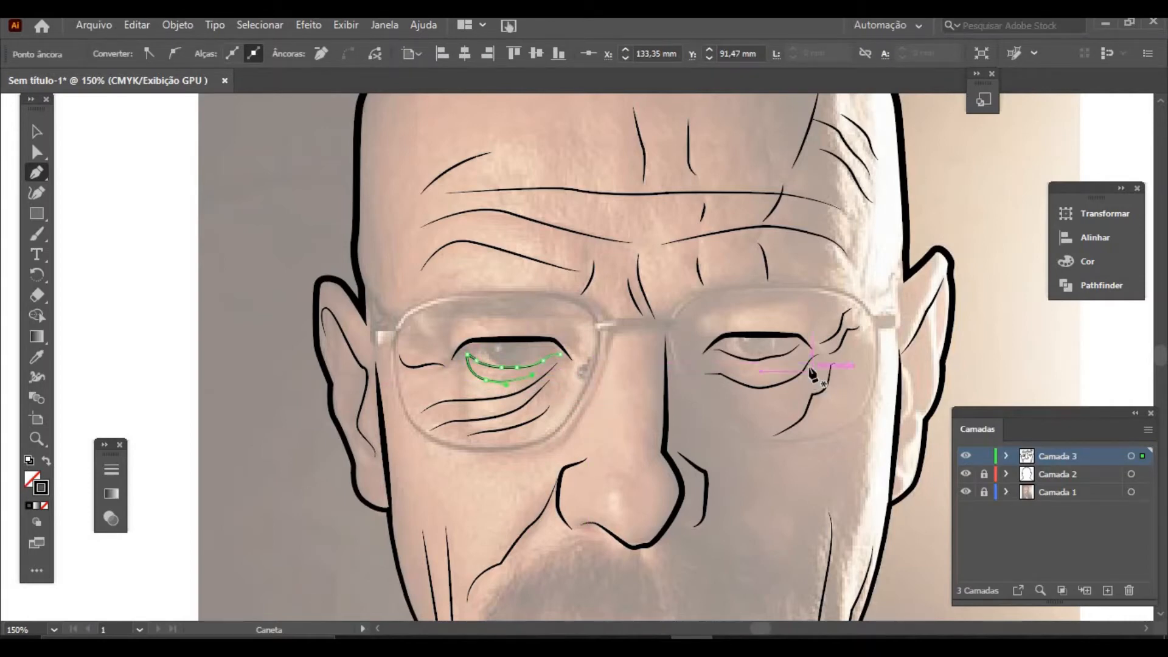
pyautogui.click(800, 345)
pyautogui.moveTo(800, 355); pyautogui.dragTo(756, 376)
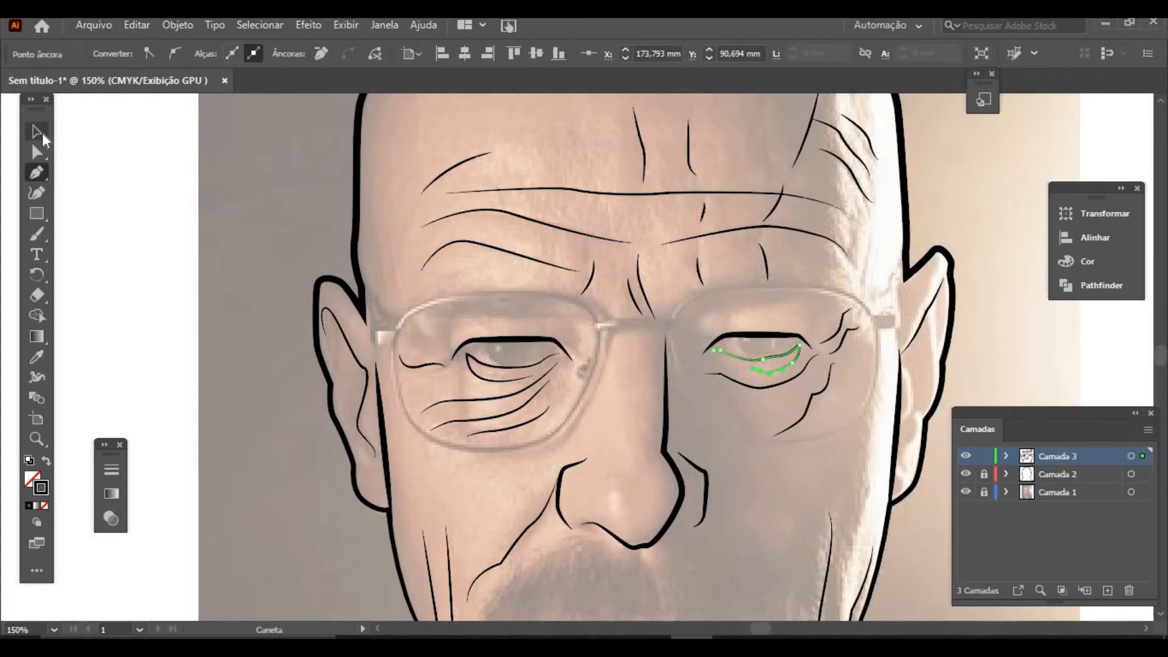
pyautogui.press('v')
pyautogui.click(193, 286)
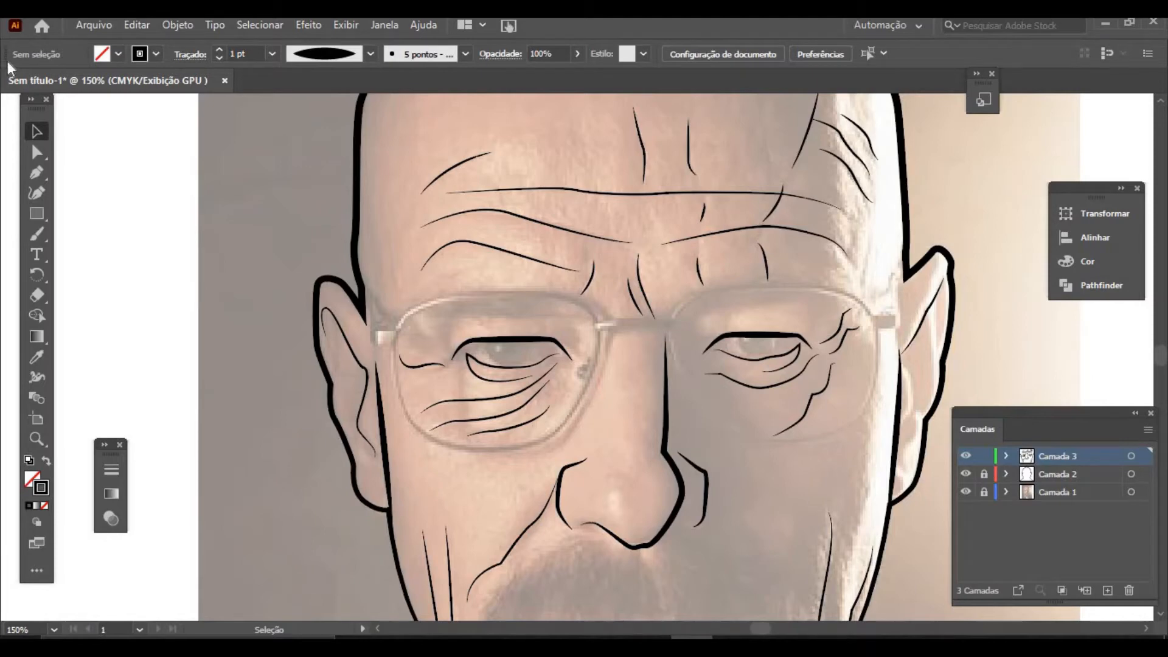
# Step: Set the stroke of the cheek fold running from the left nostril down to the mustache to 4 pt
pyautogui.click(521, 539)
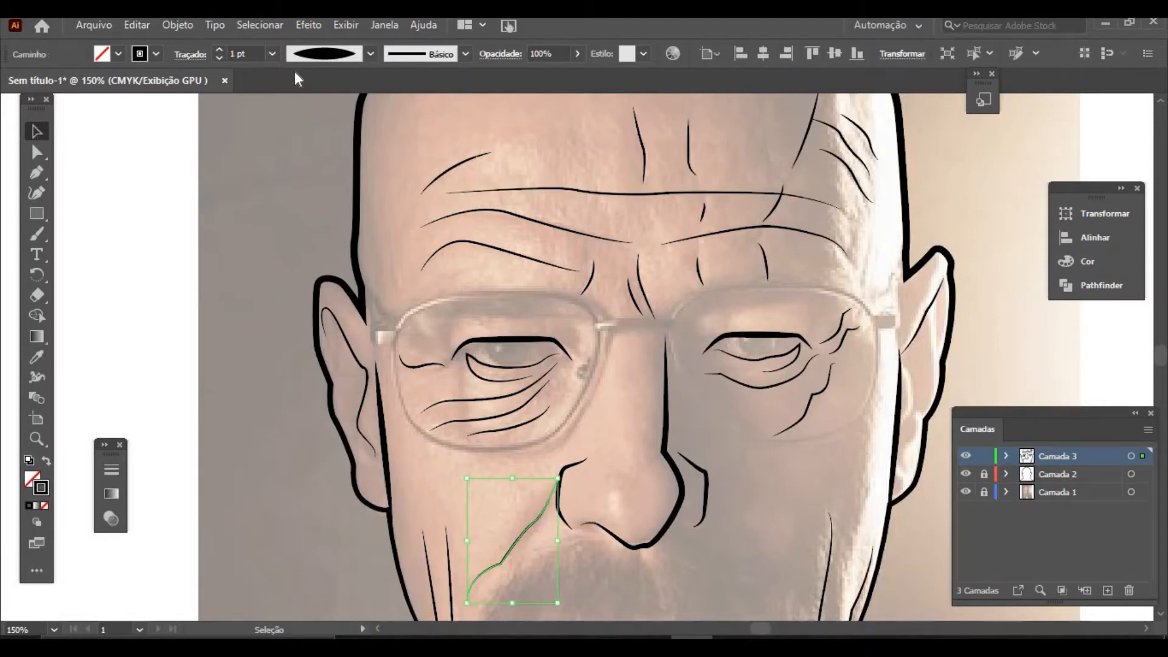
pyautogui.click(272, 54)
pyautogui.click(294, 184)
pyautogui.click(205, 360)
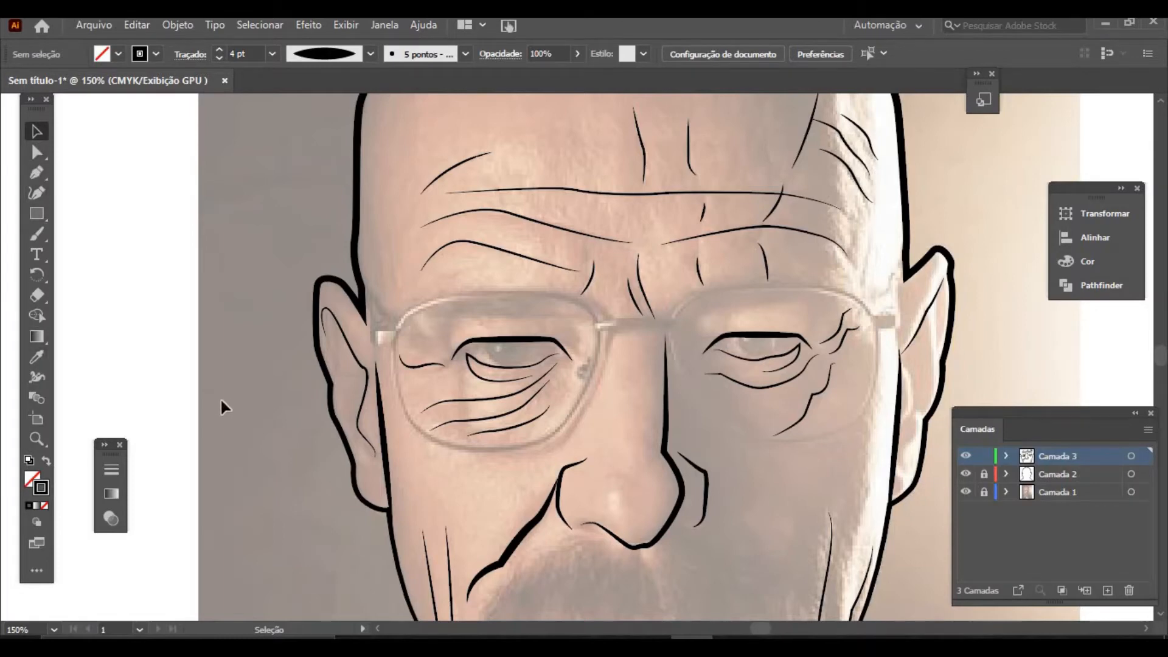
# Step: Trace a short curved line just above the nose's lower outline, from the left nostril to the nose tip
pyautogui.click(36, 174)
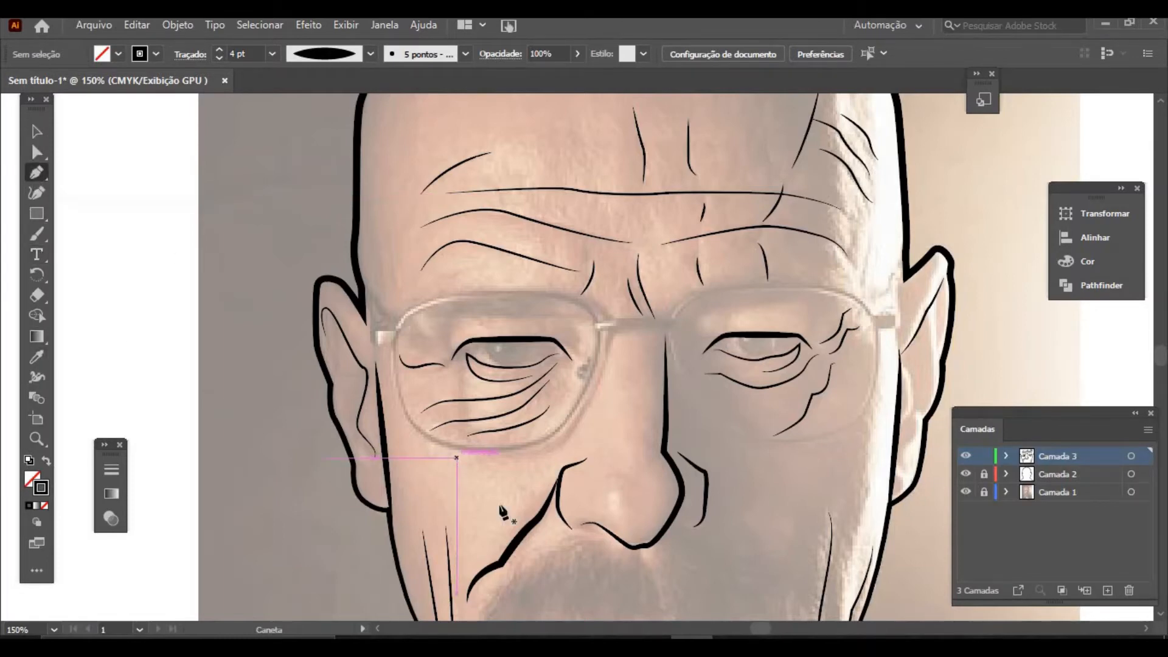
pyautogui.click(573, 513)
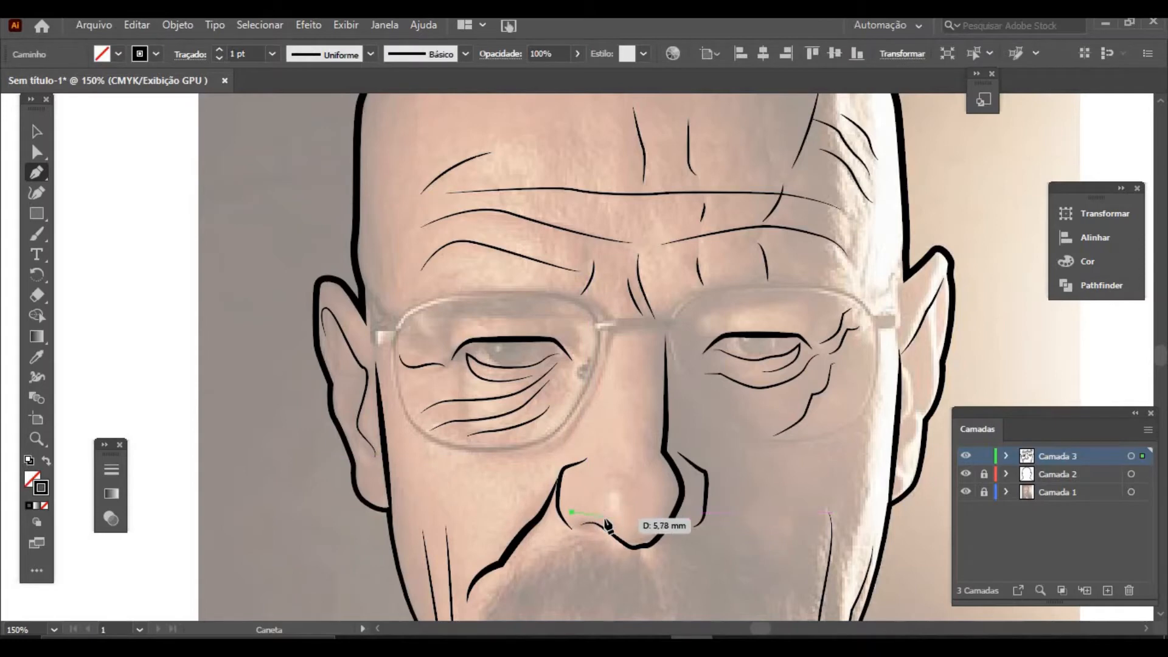
pyautogui.moveTo(608, 520); pyautogui.dragTo(648, 540)
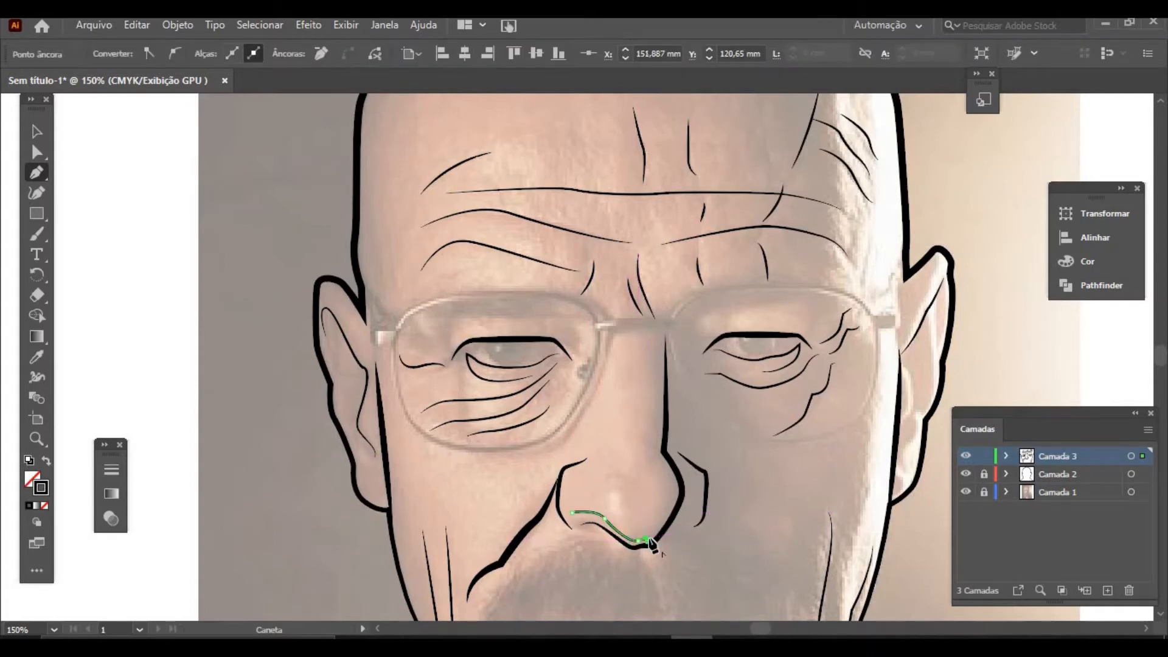
pyautogui.click(36, 131)
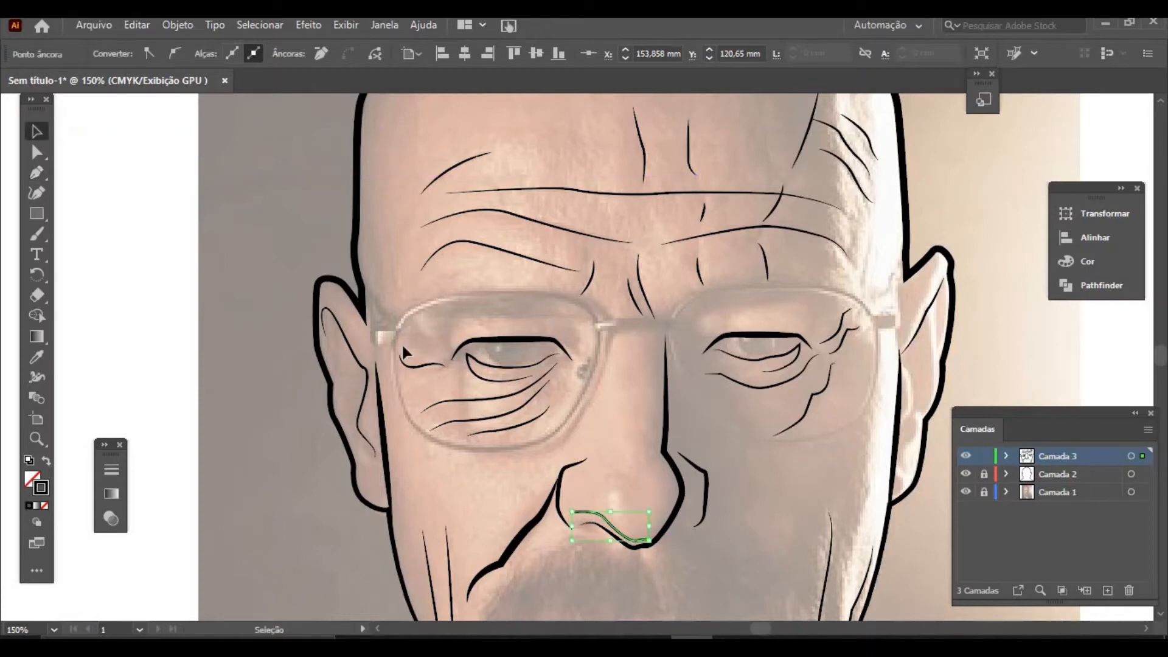
pyautogui.click(585, 488)
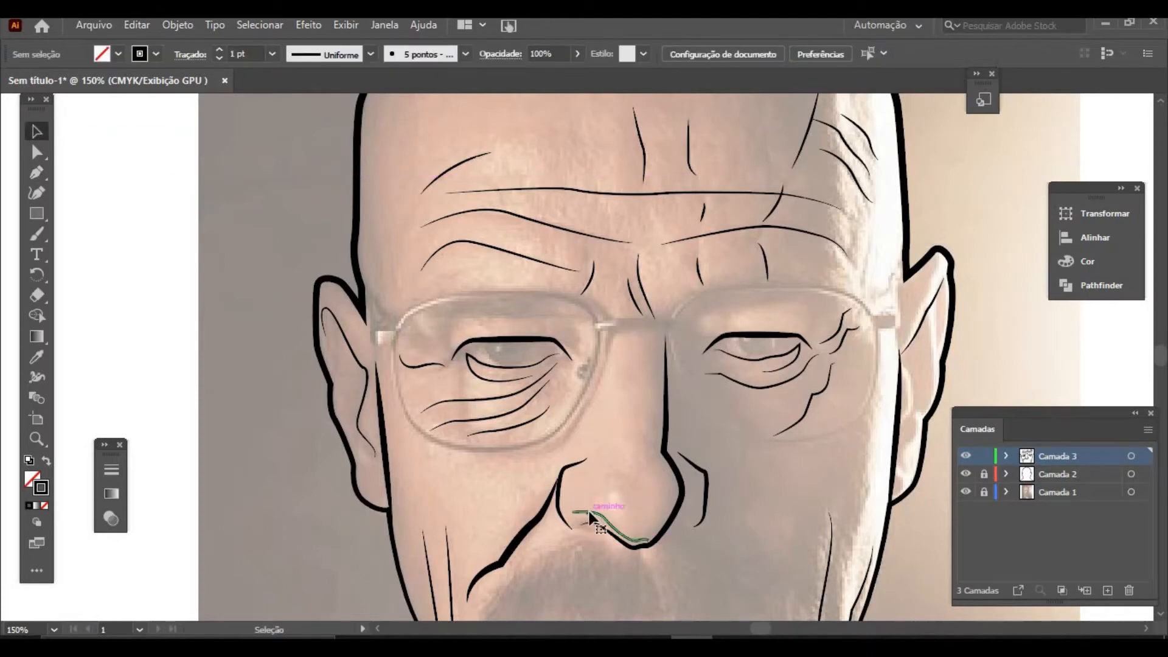
# Step: Apply the lens-shaped width profile tapered at both ends to the new nostril line
pyautogui.click(589, 512)
pyautogui.click(370, 56)
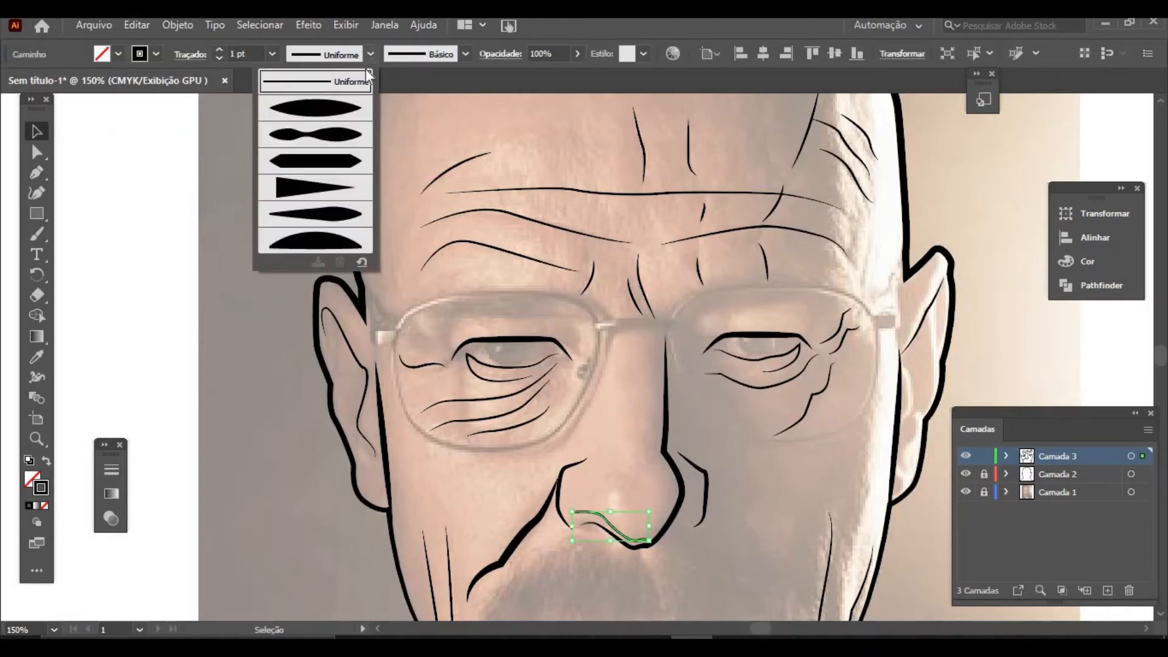
pyautogui.click(351, 114)
pyautogui.click(228, 258)
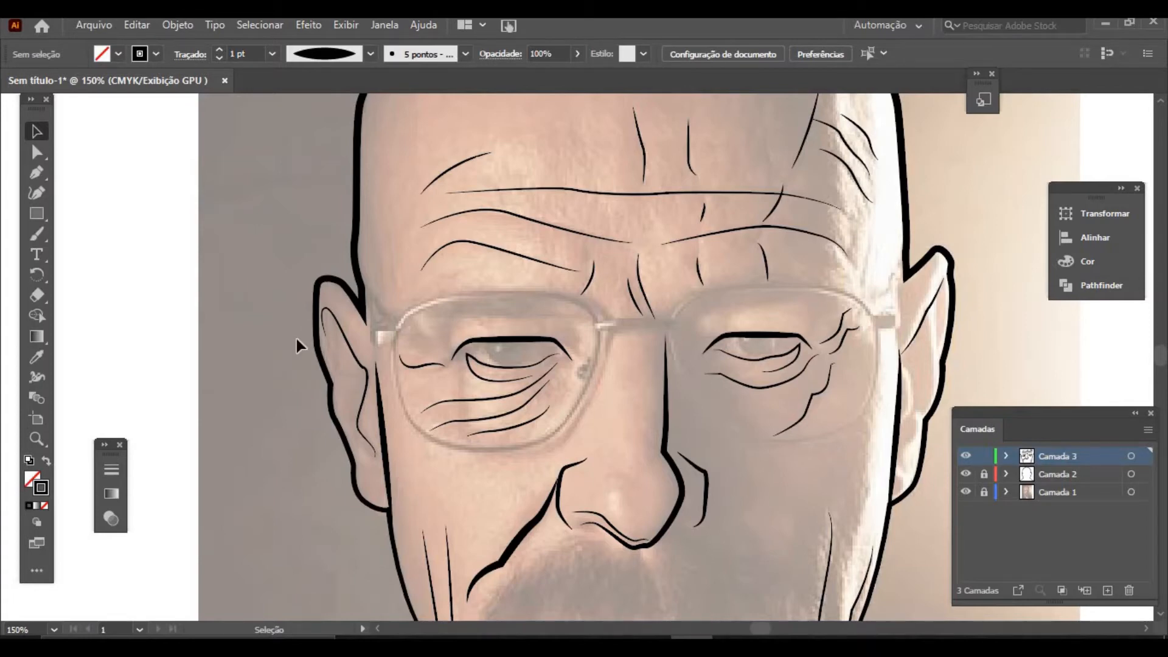
# Step: Extend the left ear's inner line from its lower end with a hook curving back up inside the lobe
pyautogui.click(31, 172)
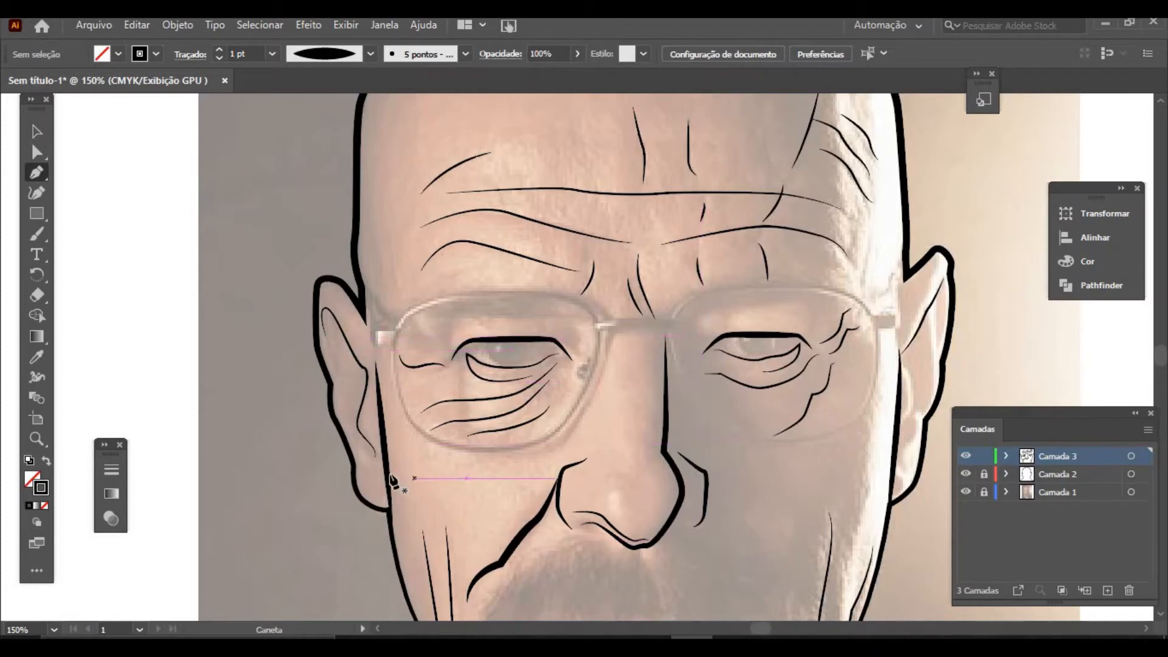
pyautogui.hotkey('ctrl', 'z')
pyautogui.moveTo(368, 461); pyautogui.dragTo(339, 408)
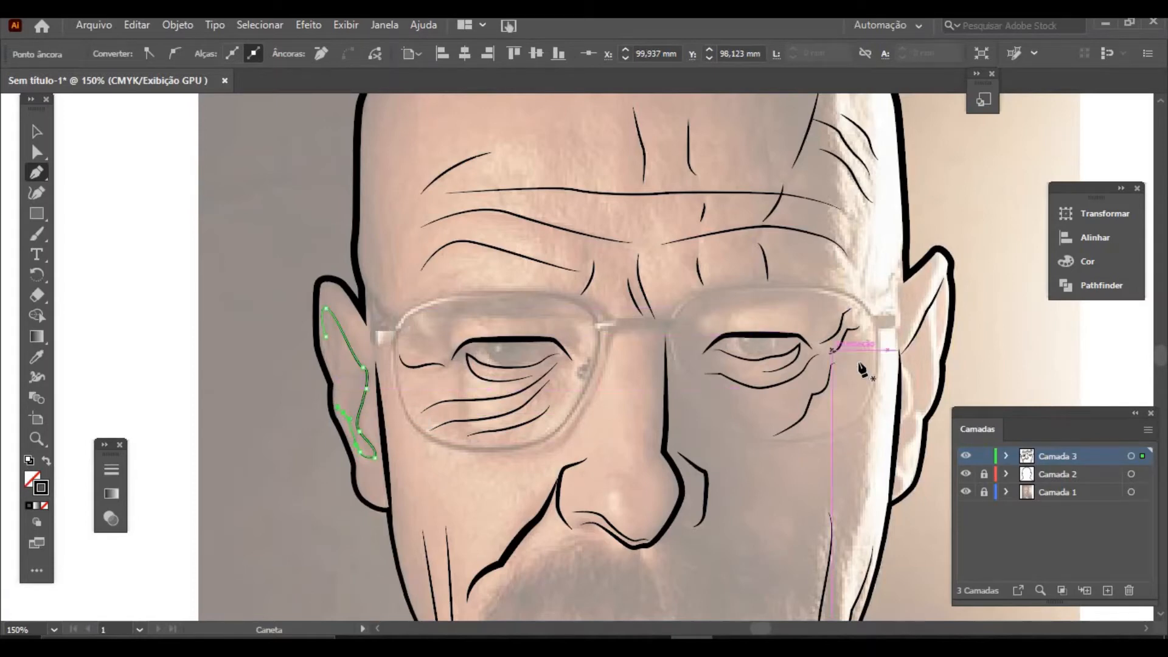
pyautogui.press('Escape')
# Step: Trace the right ear's inner fold from the cheek outline, bulging outward, back to the face edge and up toward the ear tip
pyautogui.click(899, 433)
pyautogui.moveTo(905, 425); pyautogui.dragTo(918, 416)
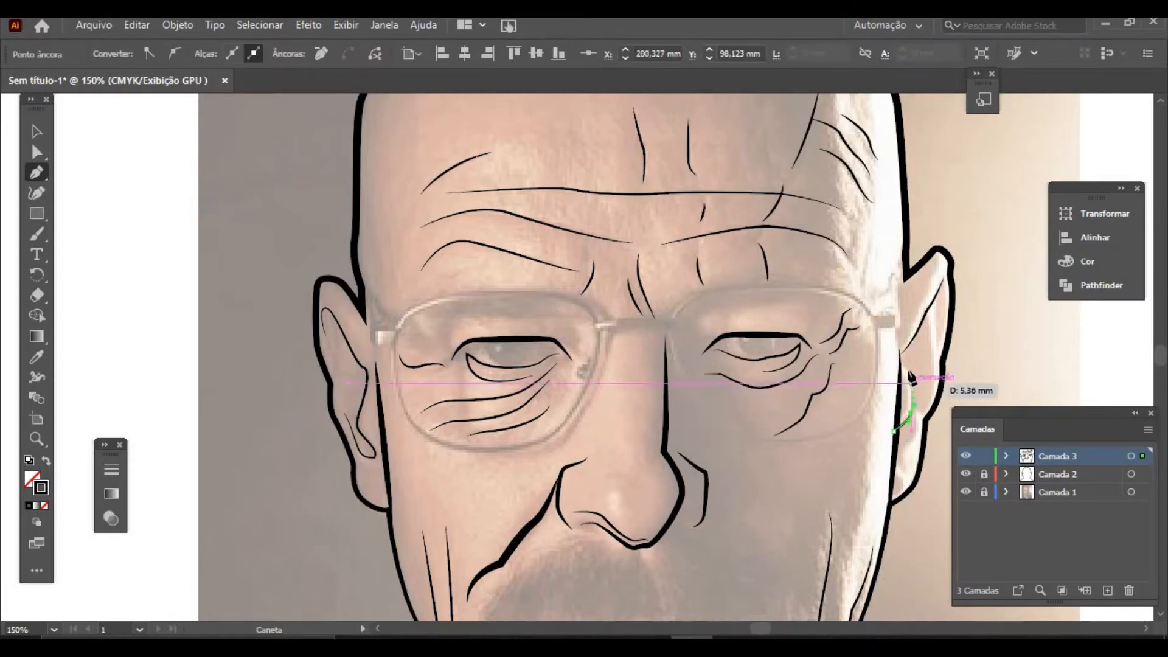
pyautogui.click(911, 368)
pyautogui.click(900, 353)
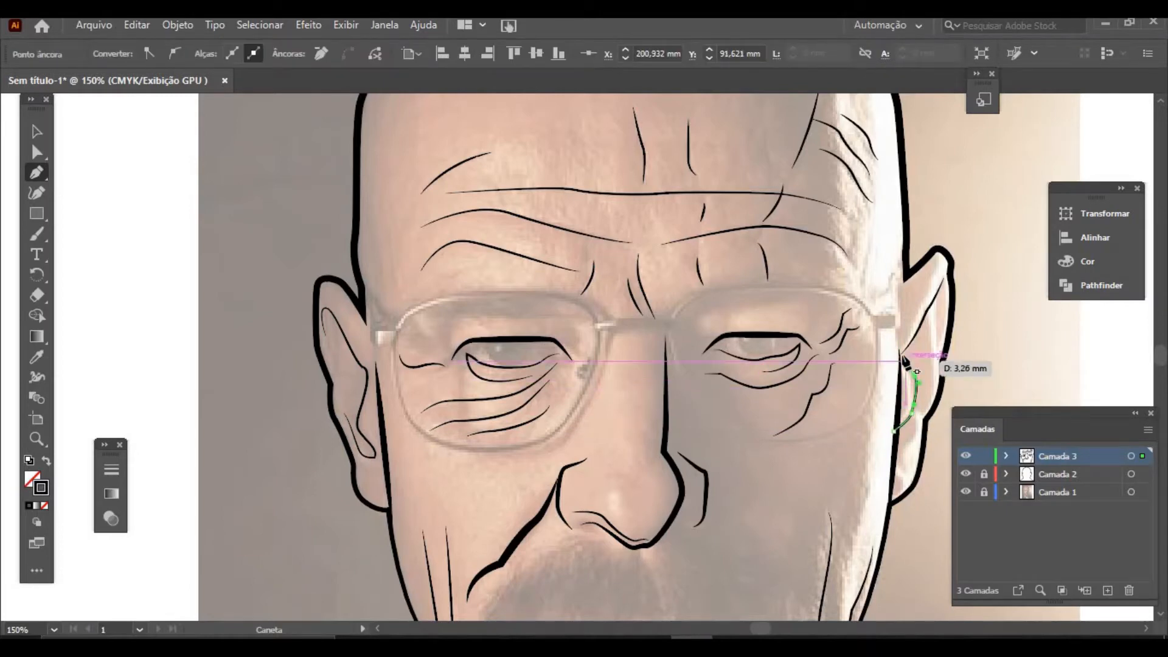
pyautogui.click(945, 278)
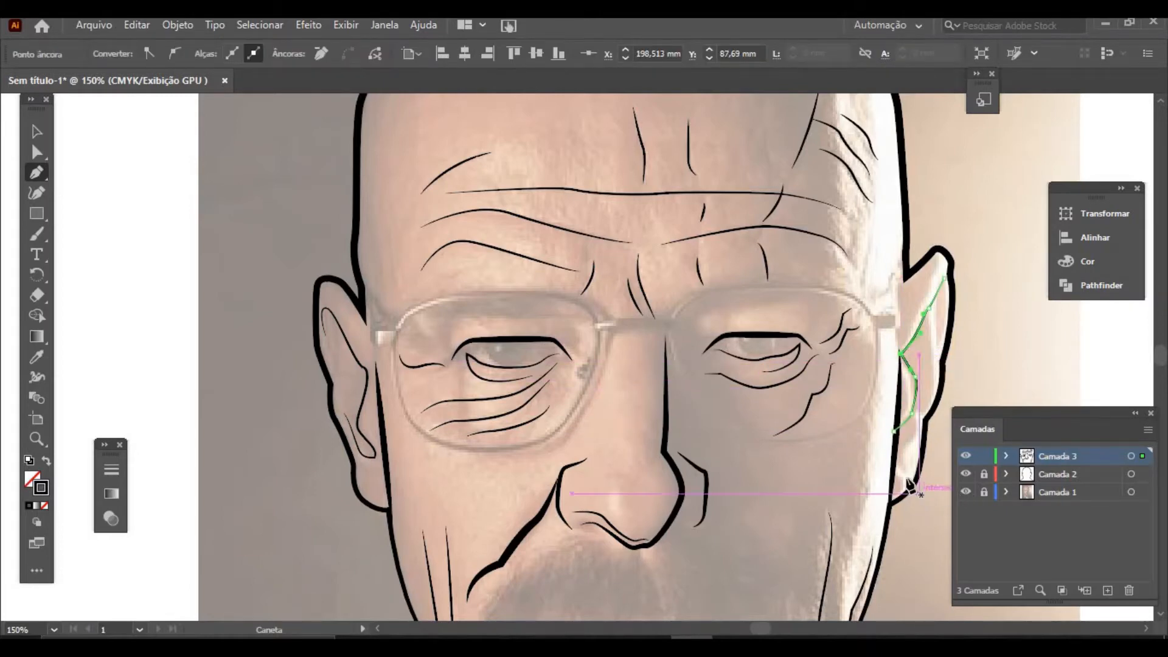
# Step: Trace a second inner line in the right ear from the lobe up along the outer rim to the upper fold line, and select it
pyautogui.click(900, 469)
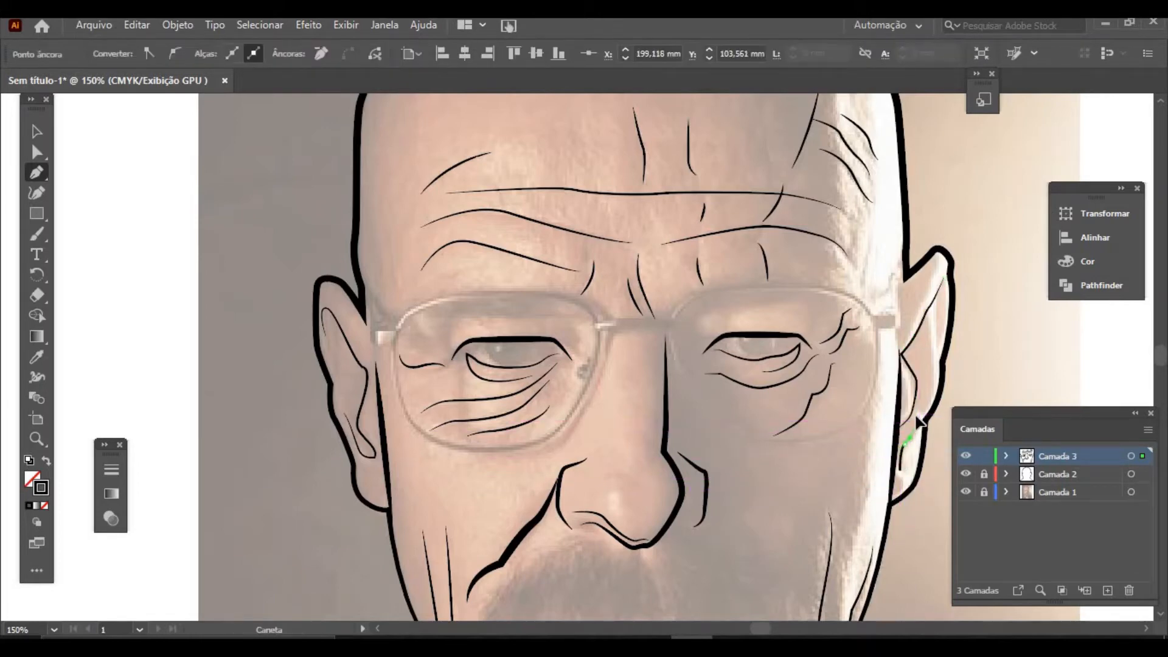
pyautogui.moveTo(919, 418); pyautogui.dragTo(934, 359)
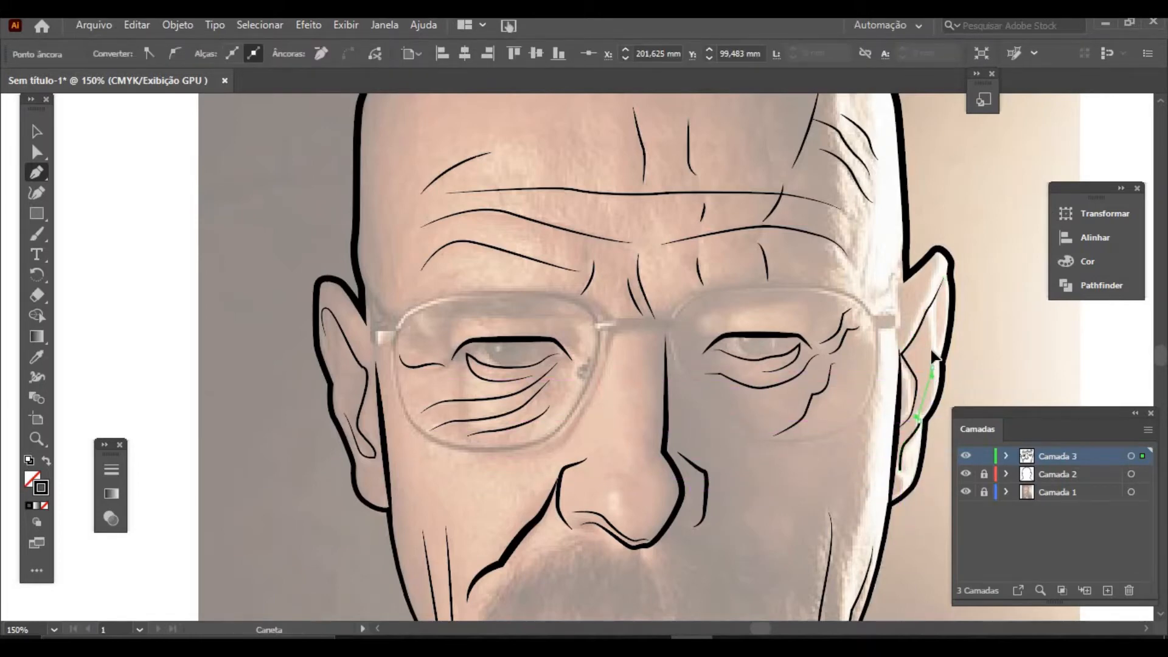
pyautogui.click(923, 319)
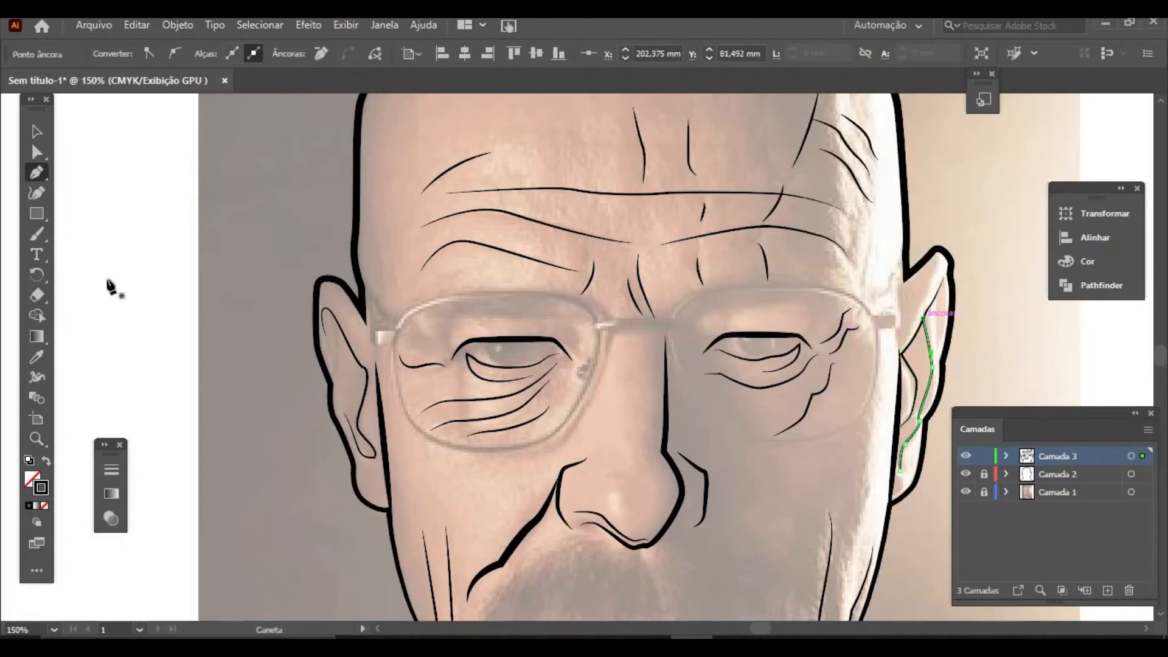
pyautogui.click(36, 131)
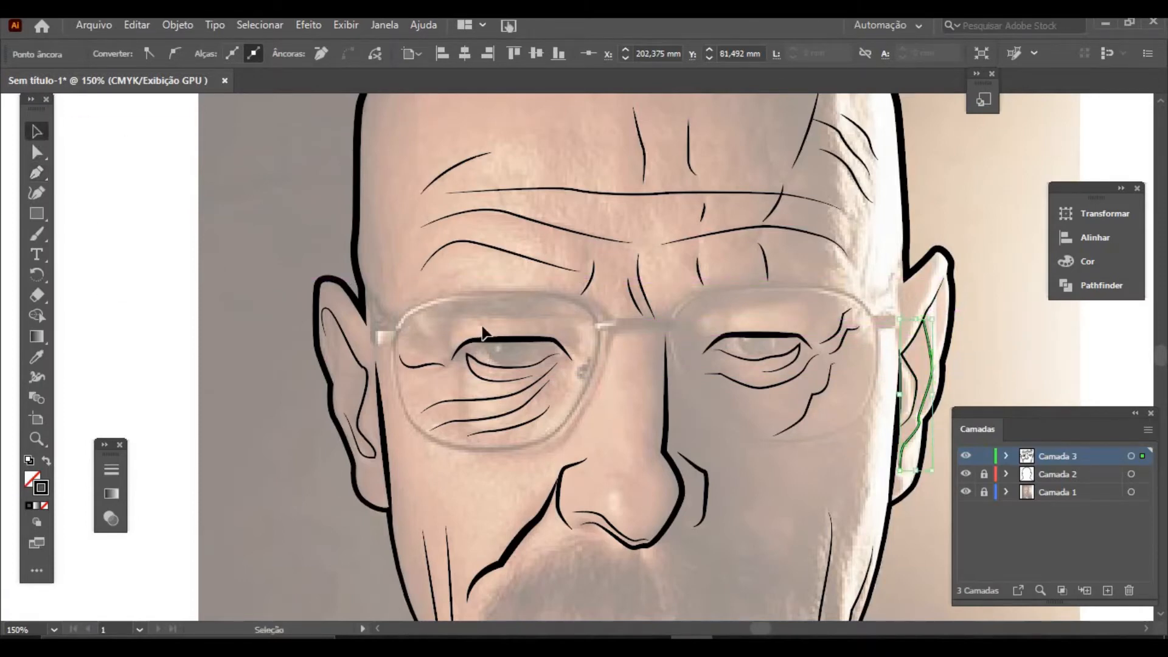
pyautogui.click(300, 182)
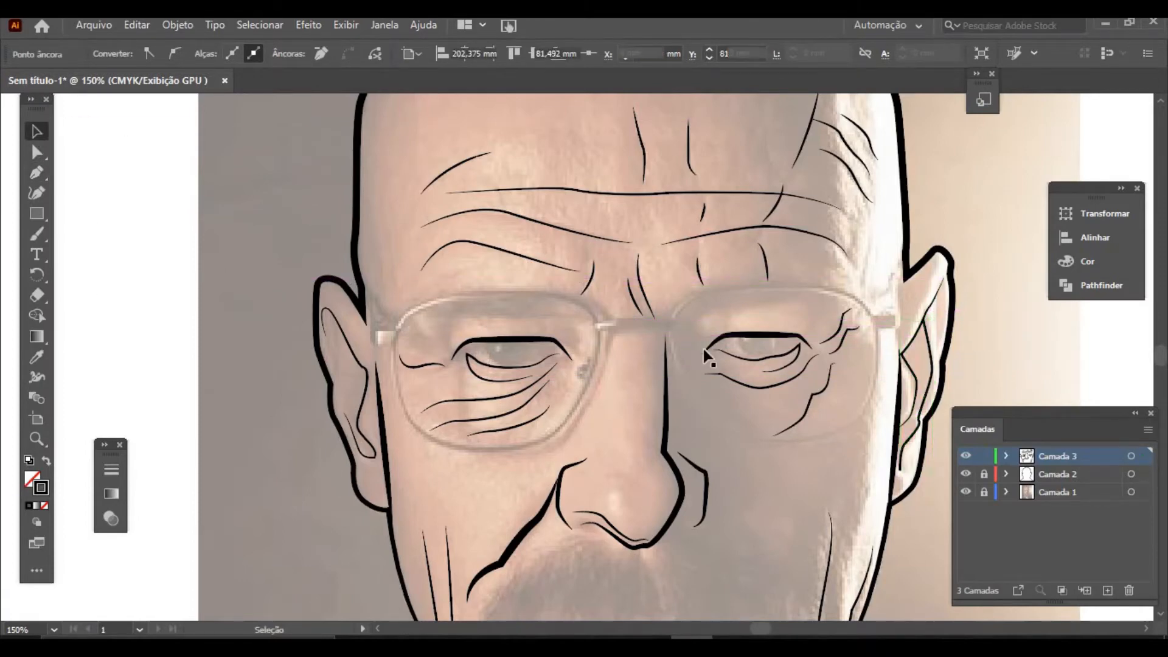
pyautogui.click(937, 357)
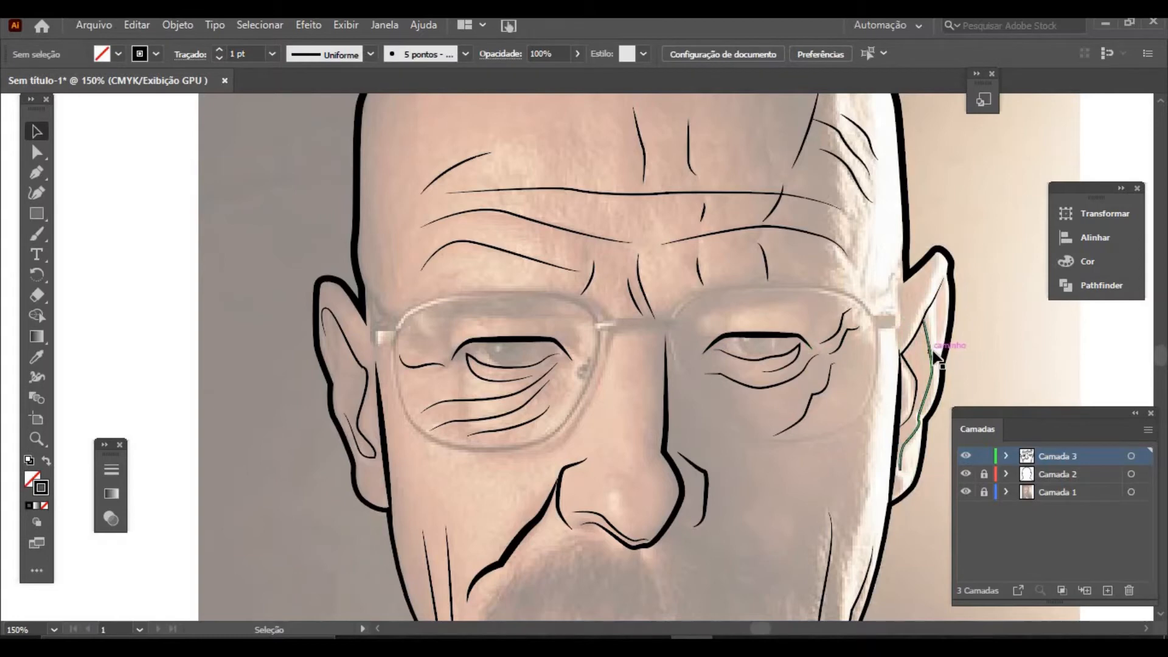
# Step: Apply the lens-shaped width profile tapered at both ends to the right ear's new inner line
pyautogui.click(369, 53)
pyautogui.click(317, 109)
pyautogui.click(244, 174)
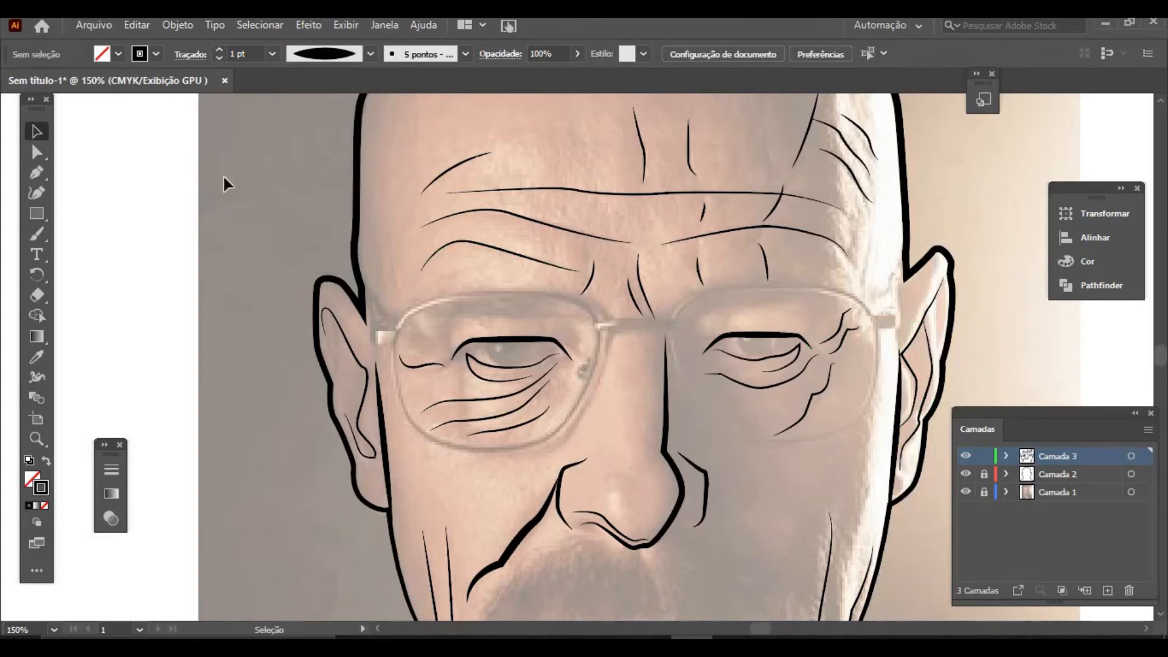
pyautogui.click(37, 172)
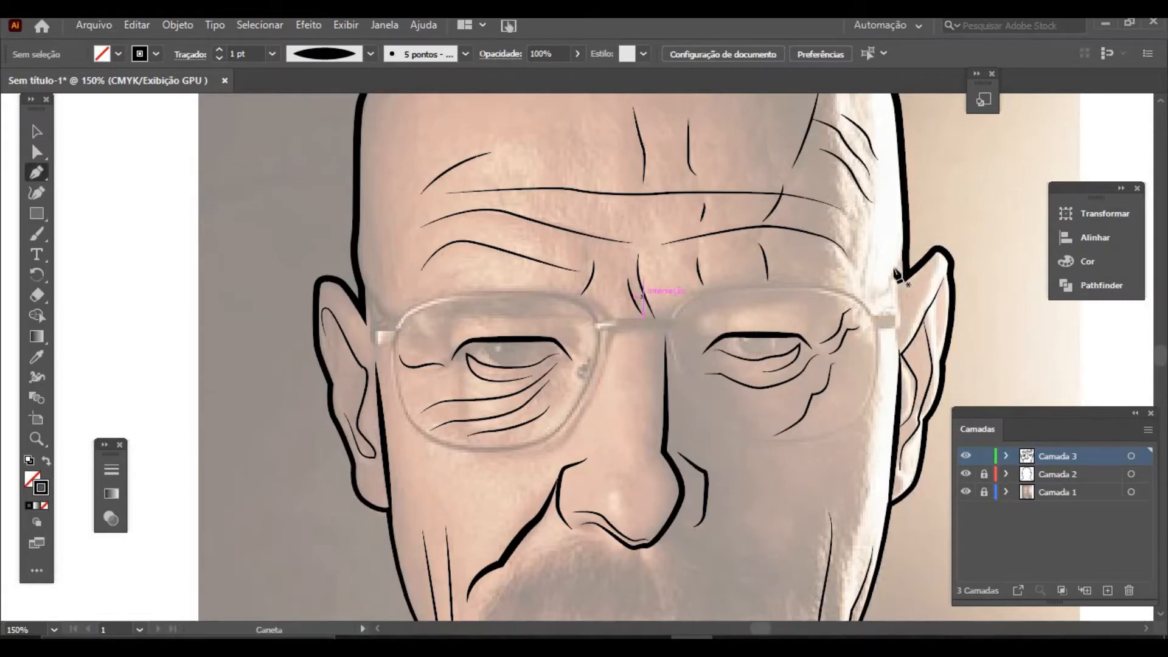
pyautogui.click(944, 282)
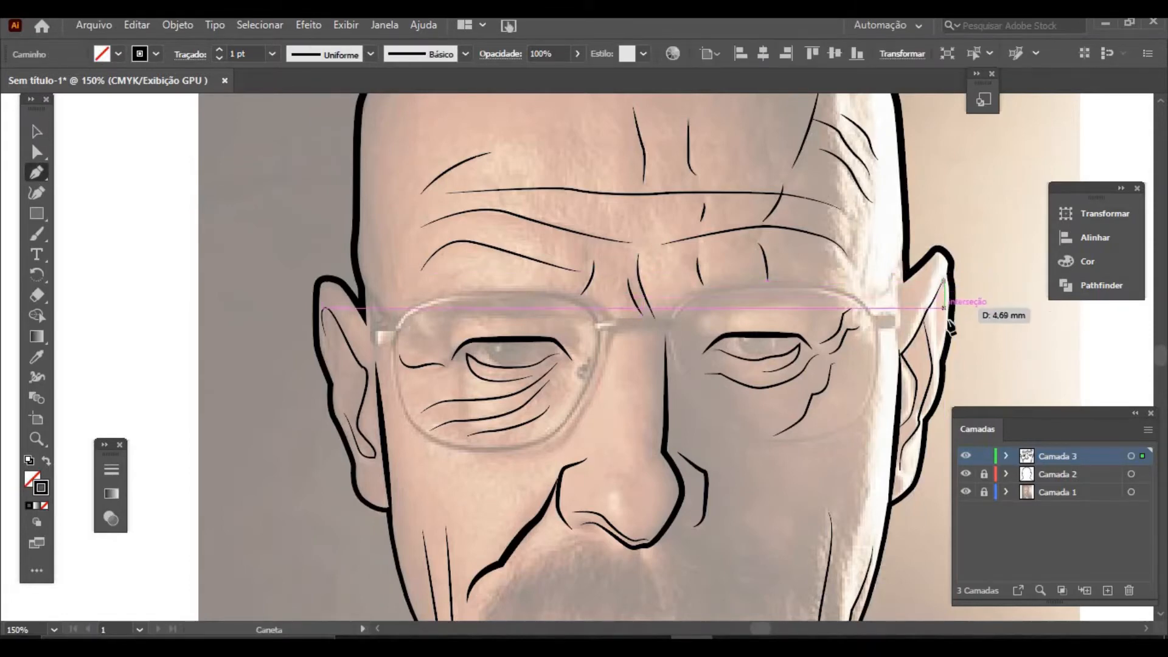
pyautogui.moveTo(935, 345); pyautogui.dragTo(932, 353)
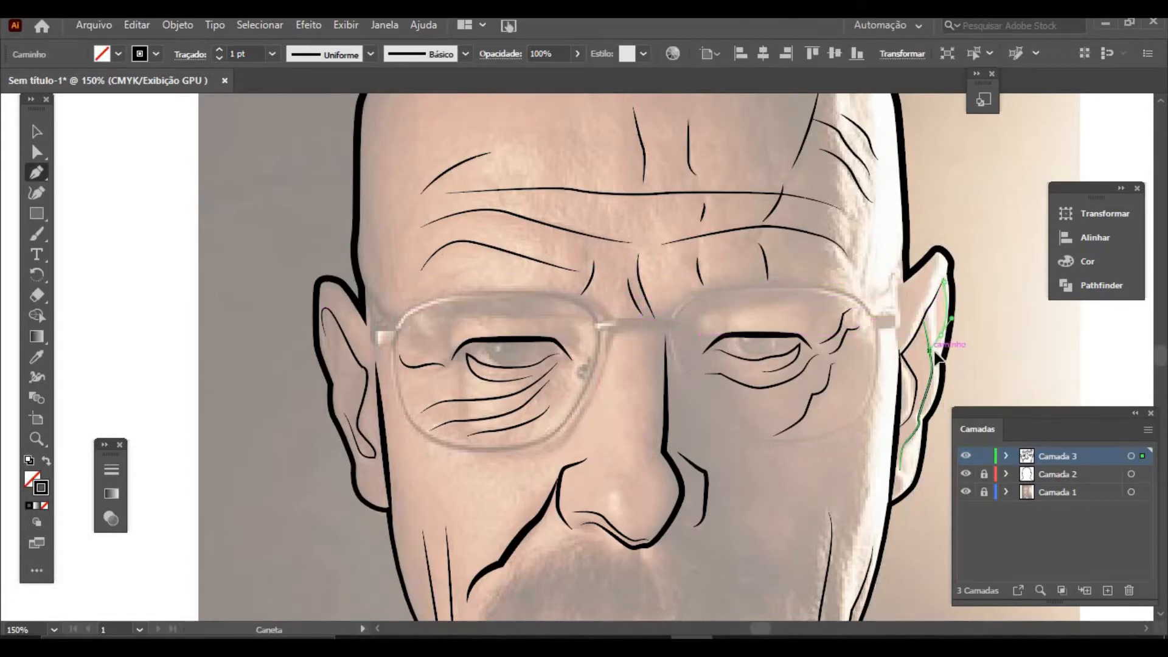
pyautogui.keyDown('alt'); pyautogui.click(944, 342); pyautogui.keyUp('alt')
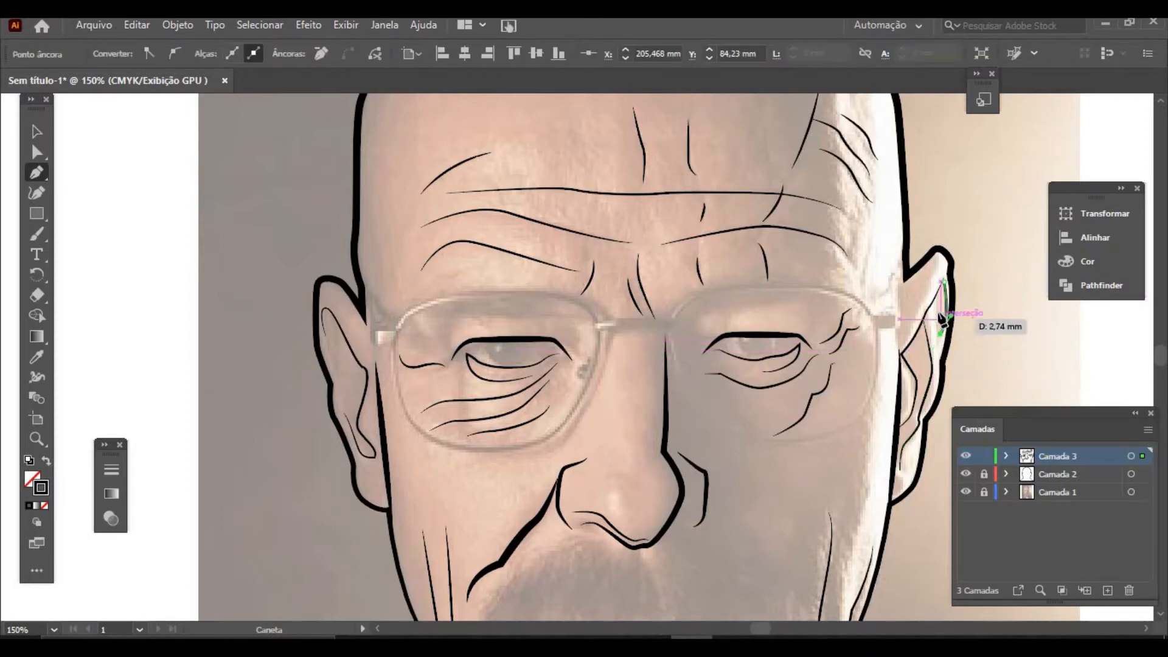
pyautogui.click(932, 389)
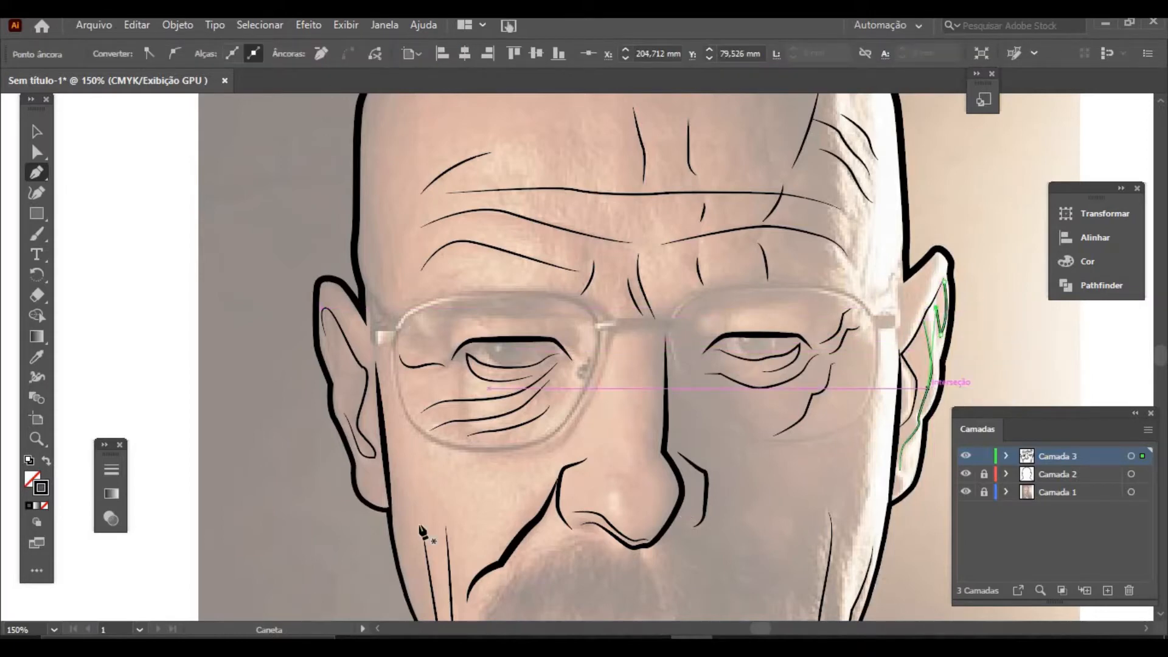
pyautogui.hotkey('ctrl', 'z')
pyautogui.click(36, 132)
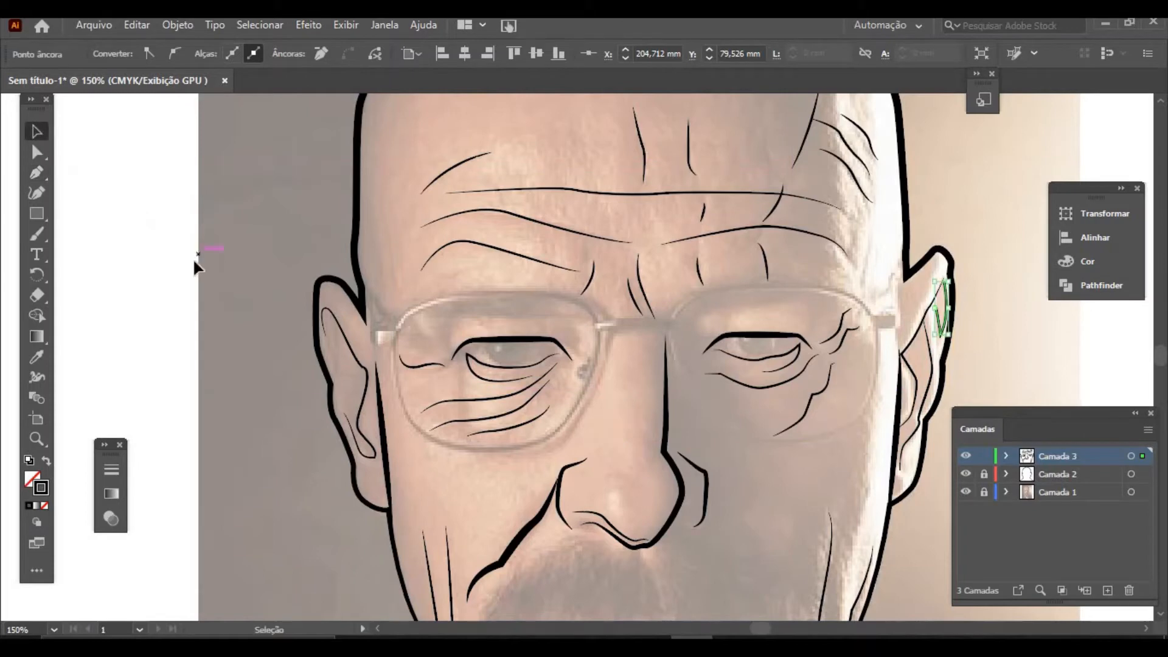
pyautogui.click(193, 258)
pyautogui.click(940, 328)
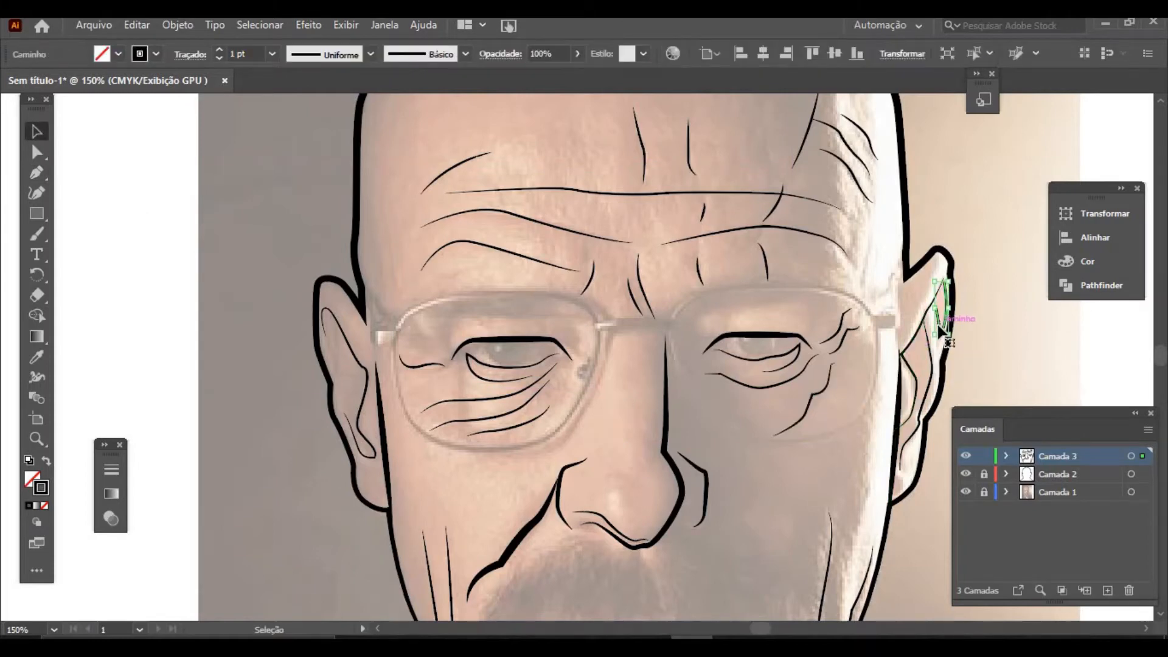
pyautogui.press('Delete')
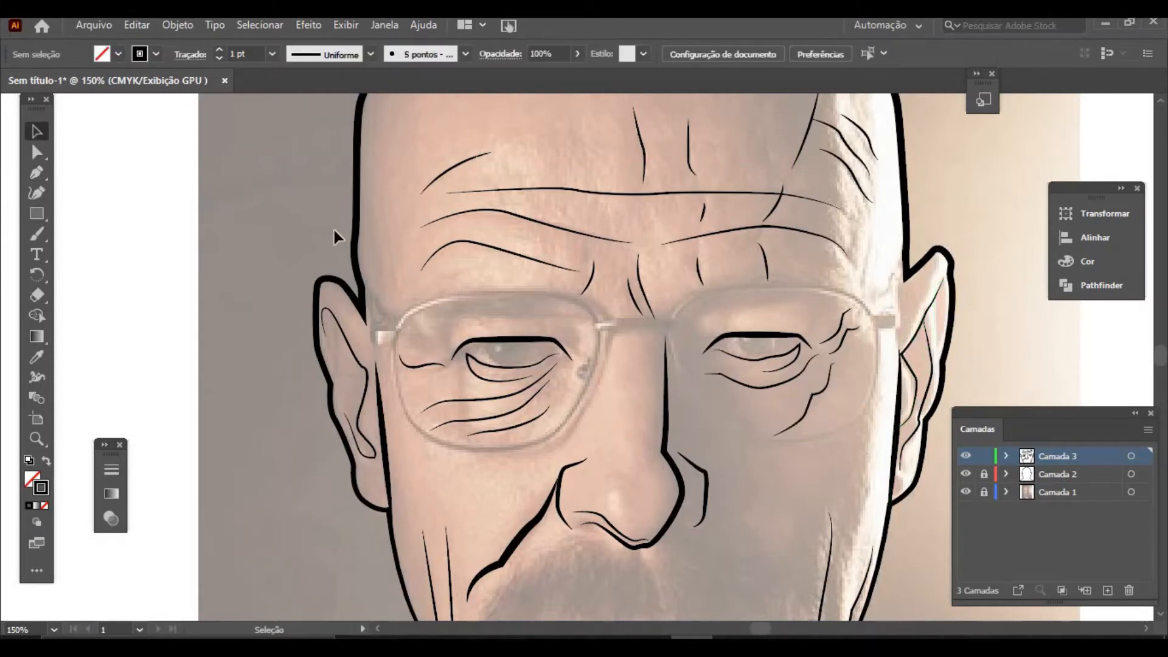
# Step: Extend the right ear's fold line from its upper end down along the outer rim, hooking back inward and upward
pyautogui.press('p')
pyautogui.hotkey('ctrl', 'z')
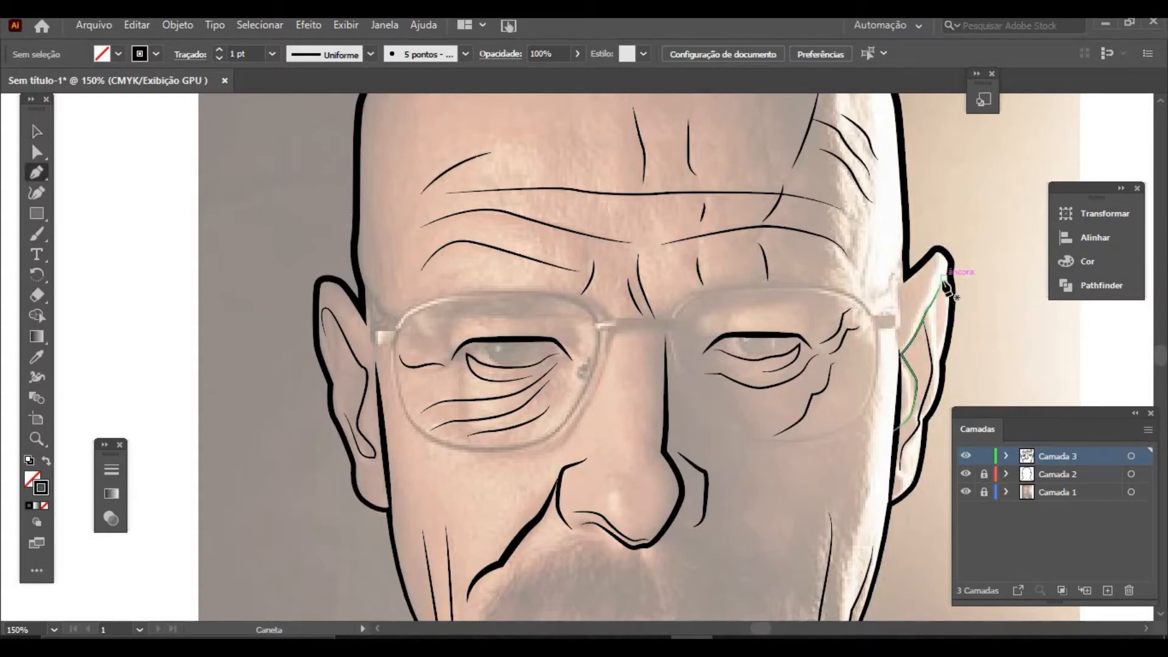
pyautogui.click(947, 281)
pyautogui.moveTo(952, 324)
pyautogui.mouseDown()
pyautogui.moveTo(943, 352)
pyautogui.moveTo(941, 312)
pyautogui.mouseUp()
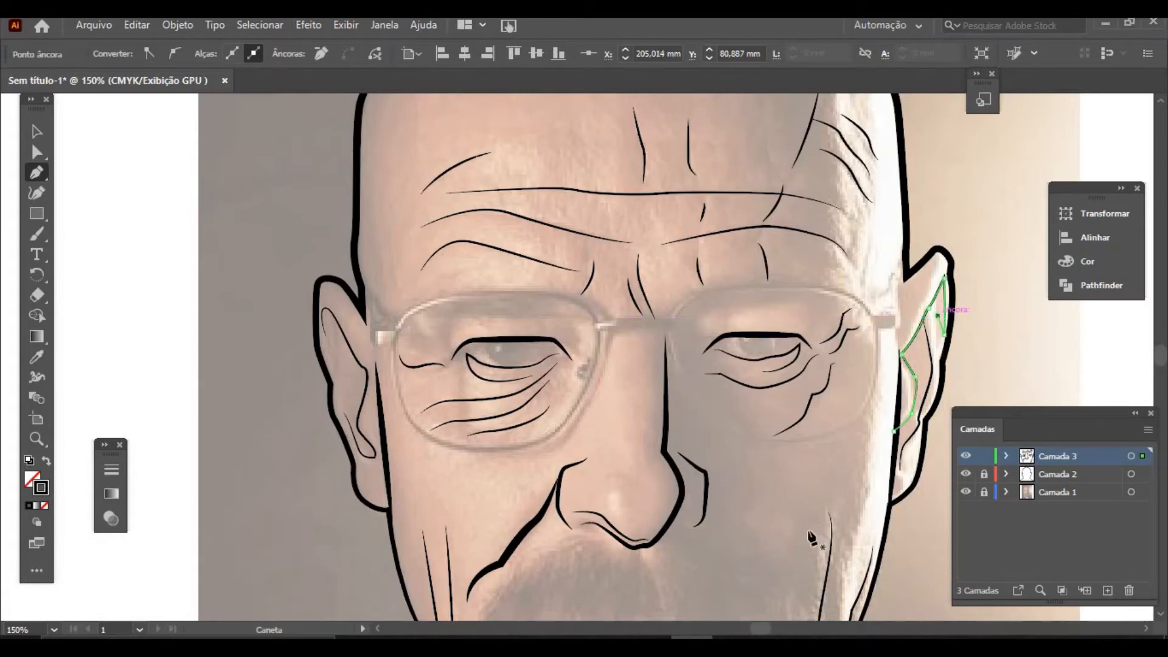
pyautogui.click(326, 336)
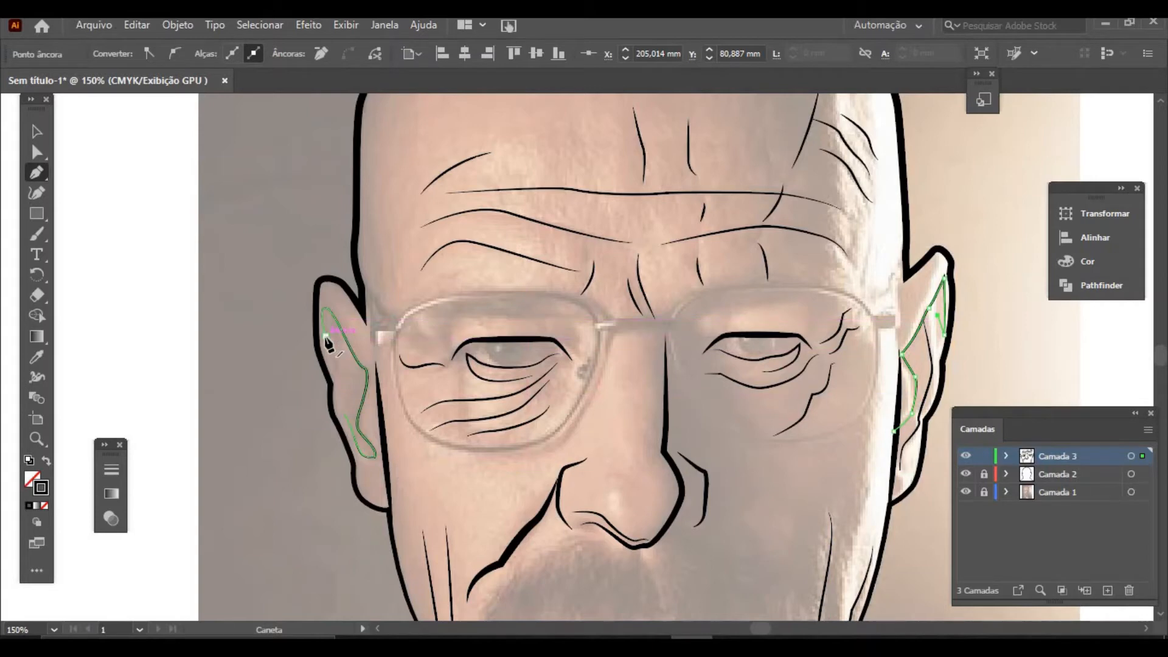
pyautogui.click(325, 336)
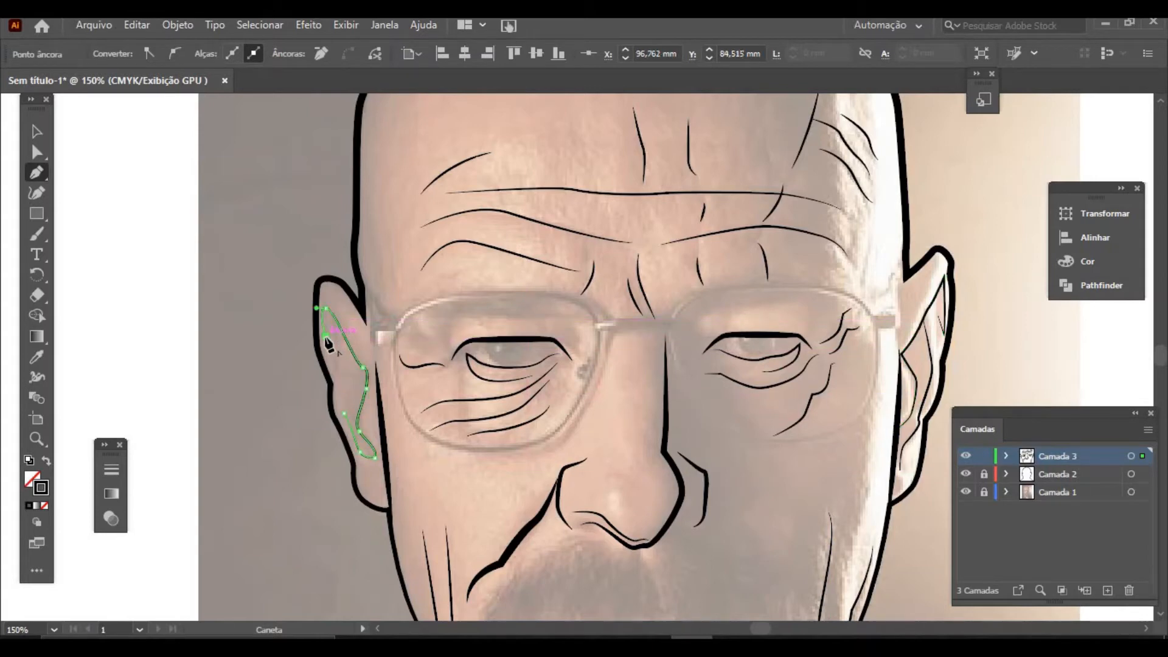
pyautogui.click(37, 131)
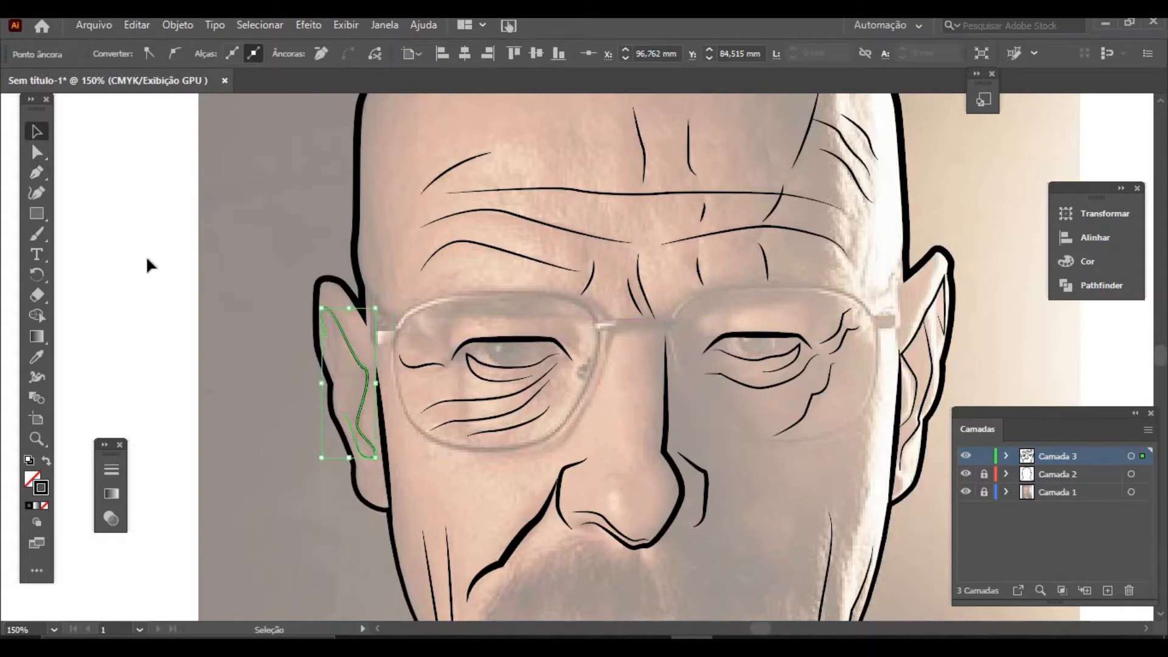
pyautogui.click(148, 262)
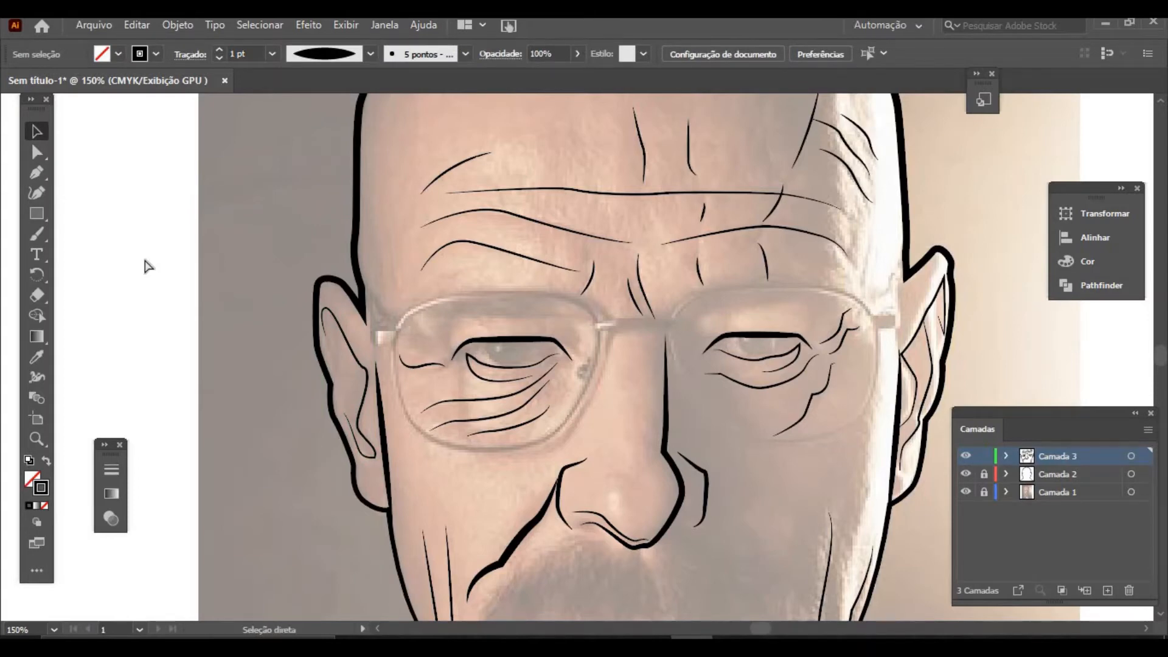
# Step: Extend the outer end of the wrinkle above the right eyebrow with a hook curving up along the temple
pyautogui.hotkey('ctrl', '-')
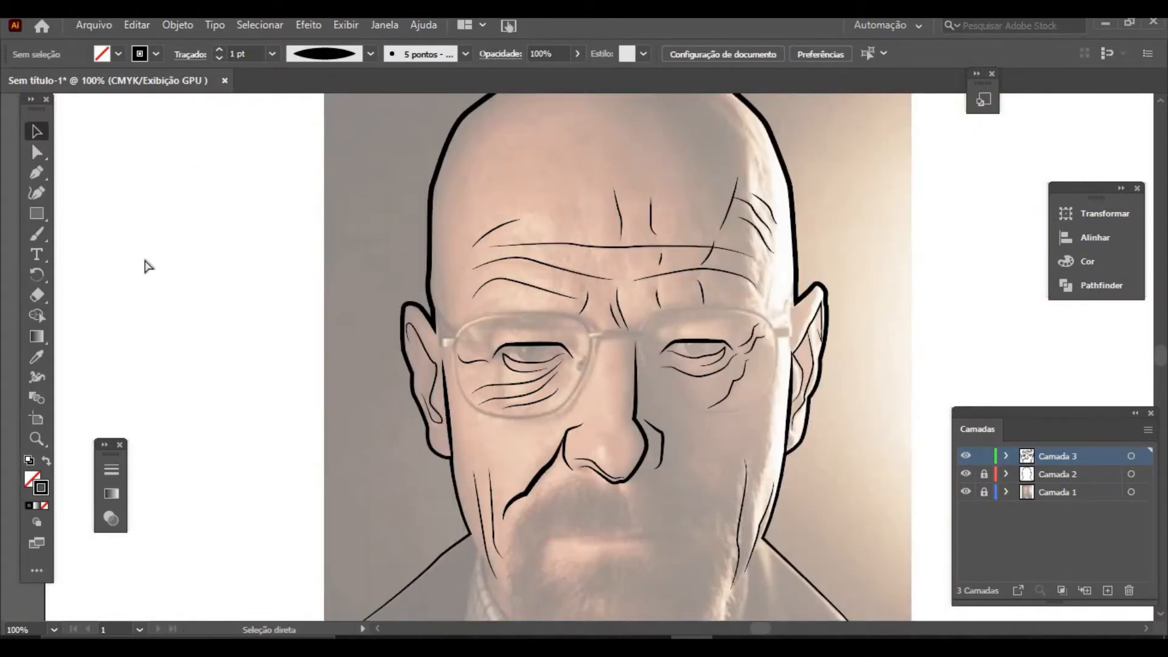
pyautogui.click(38, 440)
pyautogui.click(823, 327)
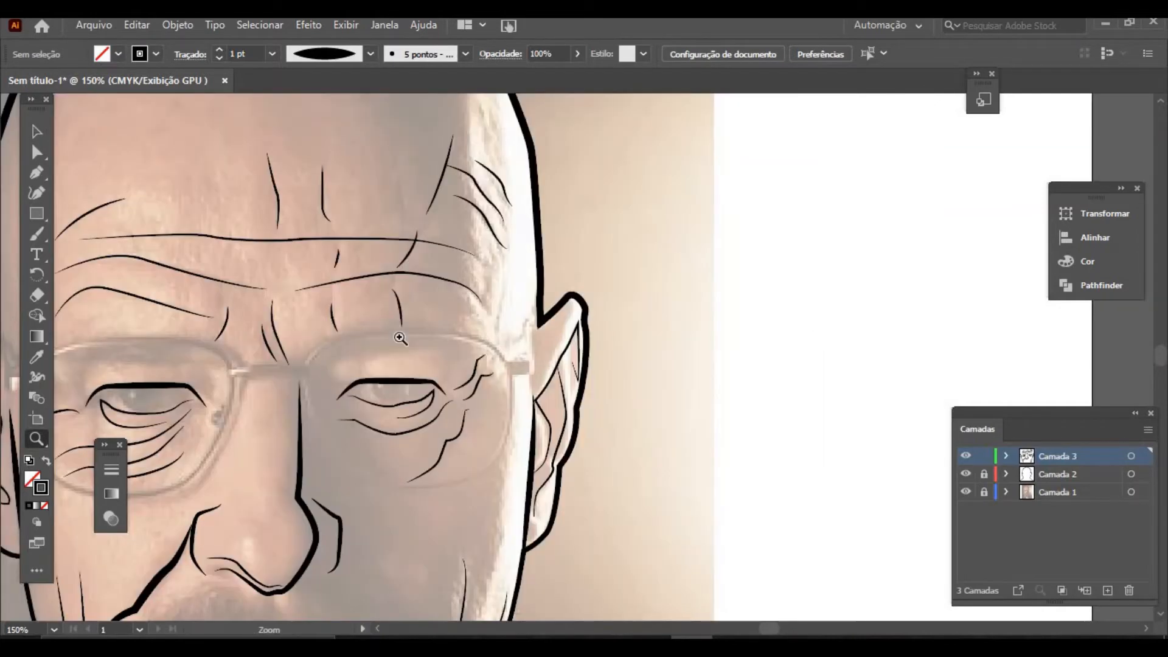
pyautogui.click(45, 173)
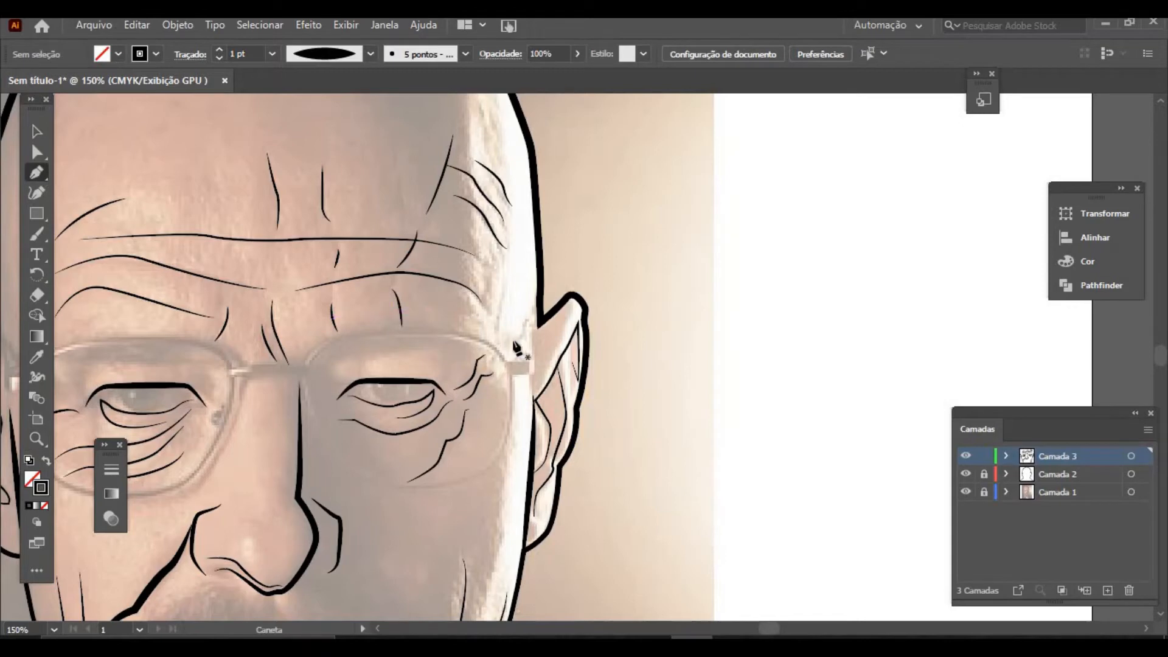
pyautogui.moveTo(485, 308); pyautogui.dragTo(499, 257)
pyautogui.click(36, 131)
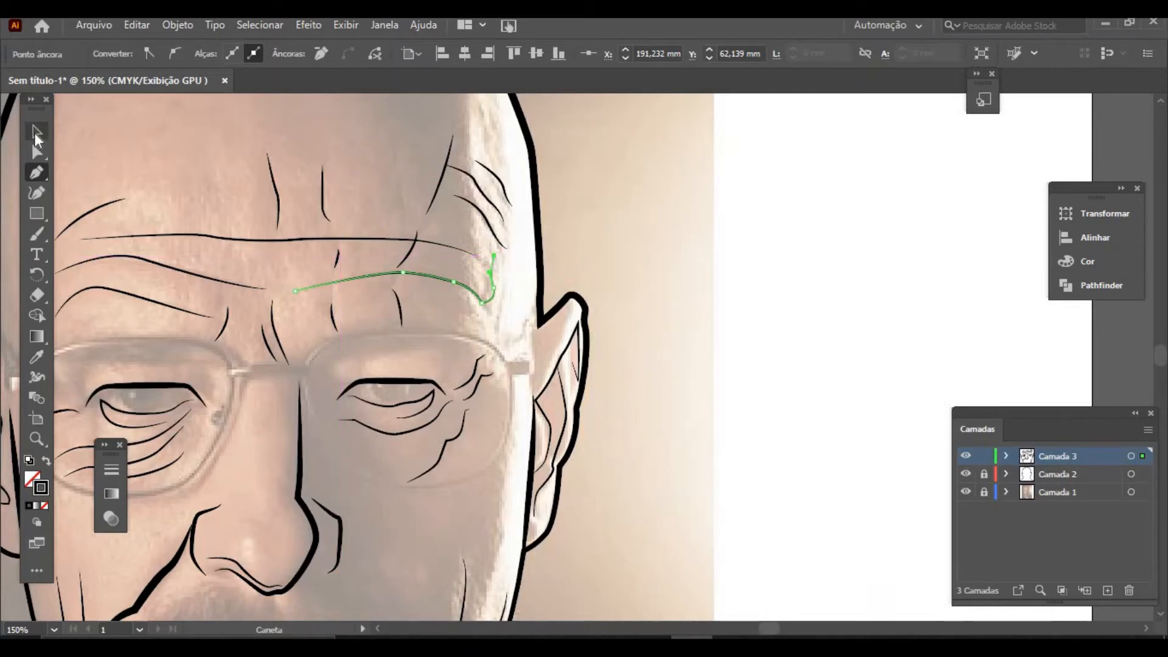
pyautogui.click(703, 279)
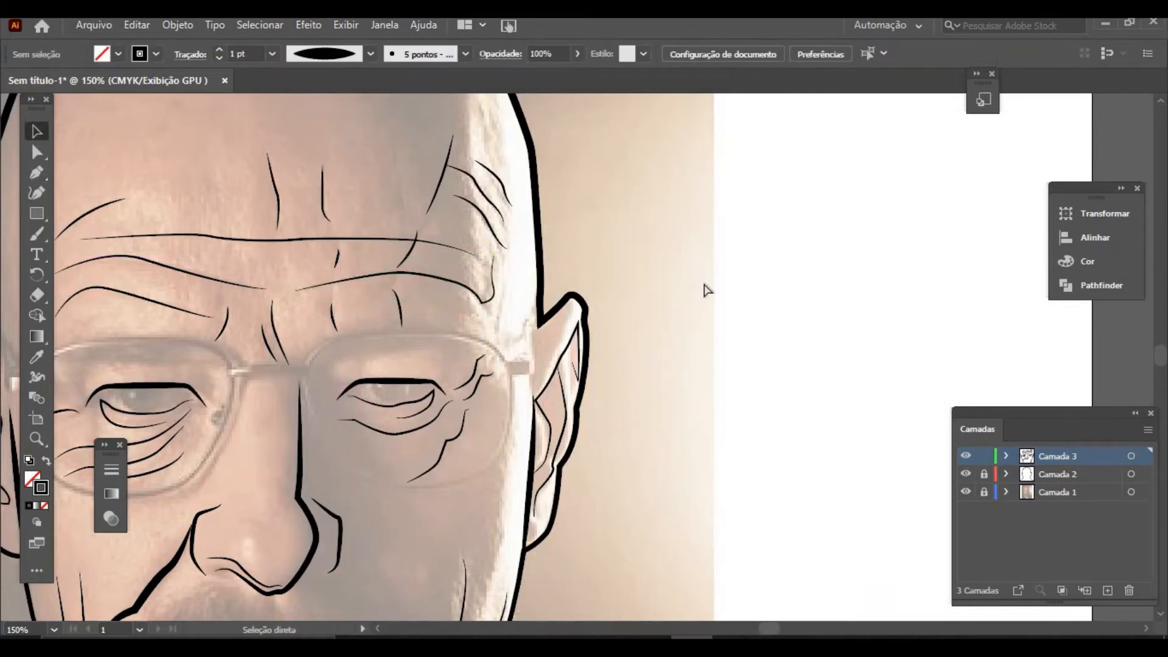
# Step: Extend the right nostril line from its lower end, curving inward to meet the nose outline
pyautogui.hotkey('ctrl', '-')
pyautogui.hotkey('ctrl', '-')
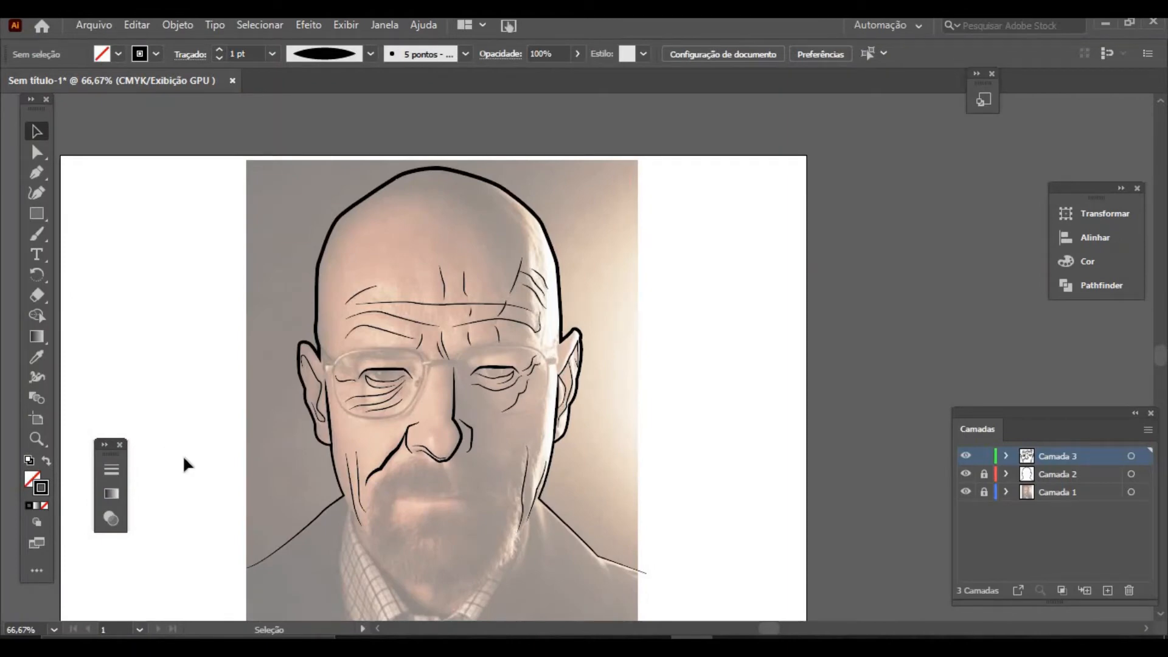
pyautogui.click(37, 438)
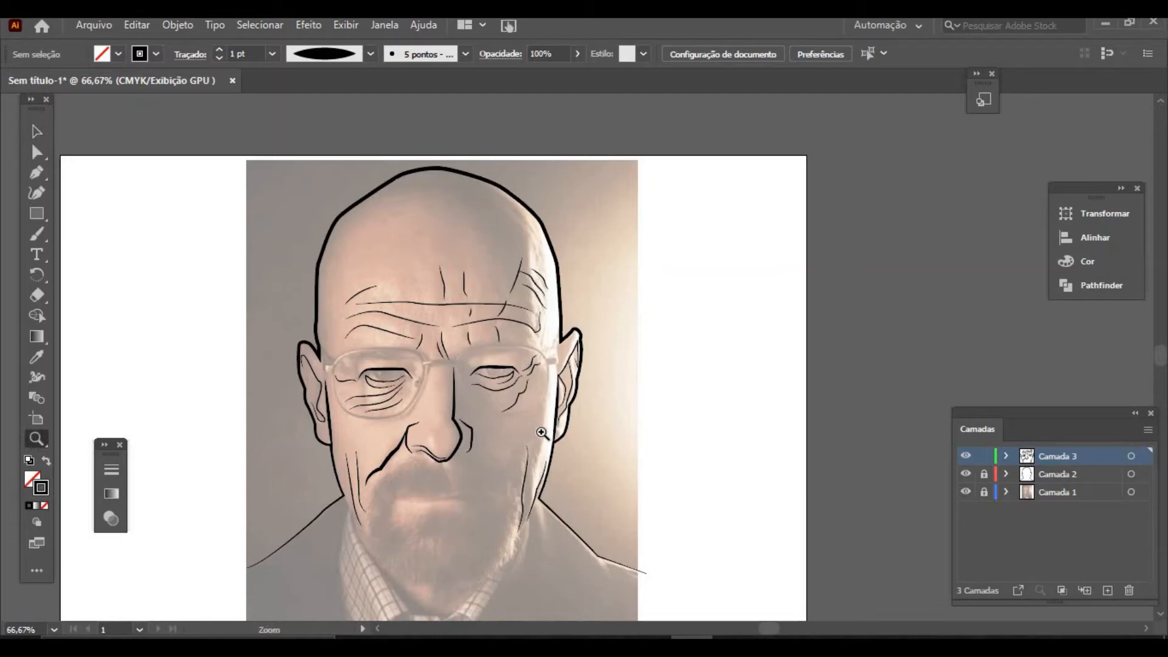
pyautogui.click(461, 460)
pyautogui.click(583, 356)
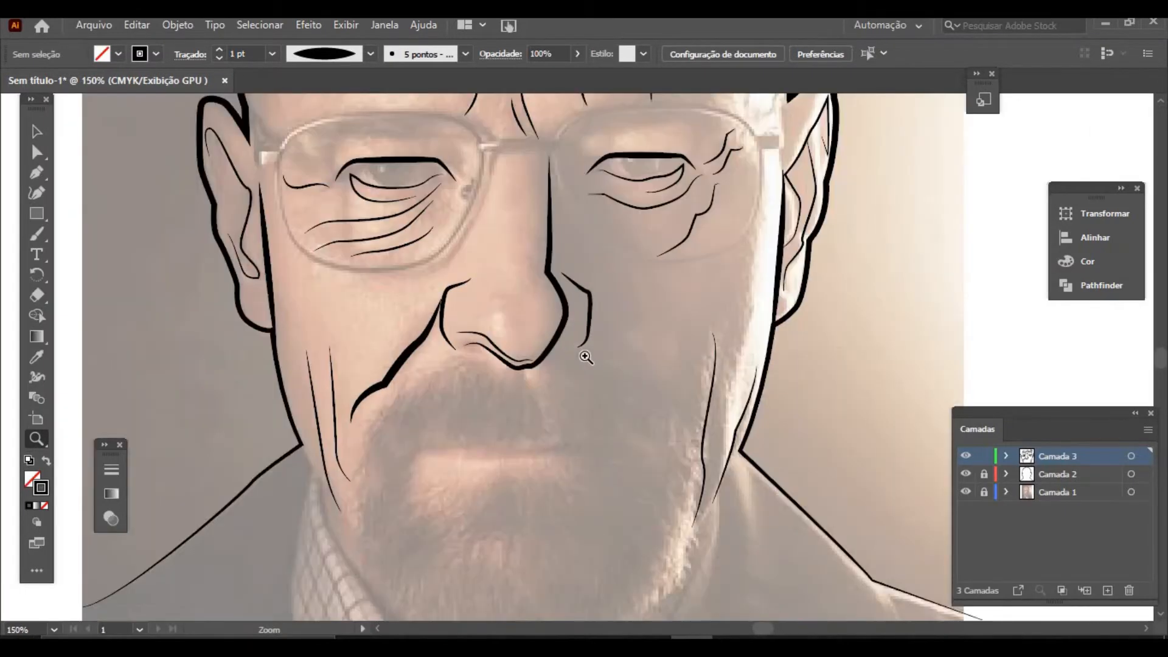
pyautogui.click(35, 174)
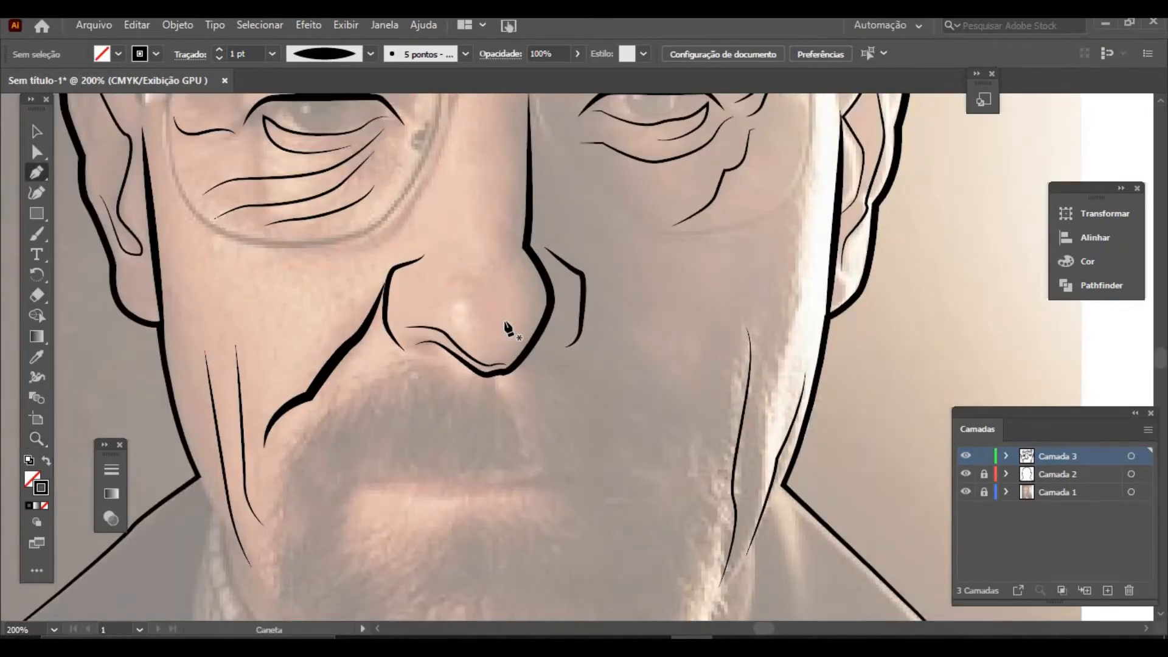
pyautogui.click(566, 349)
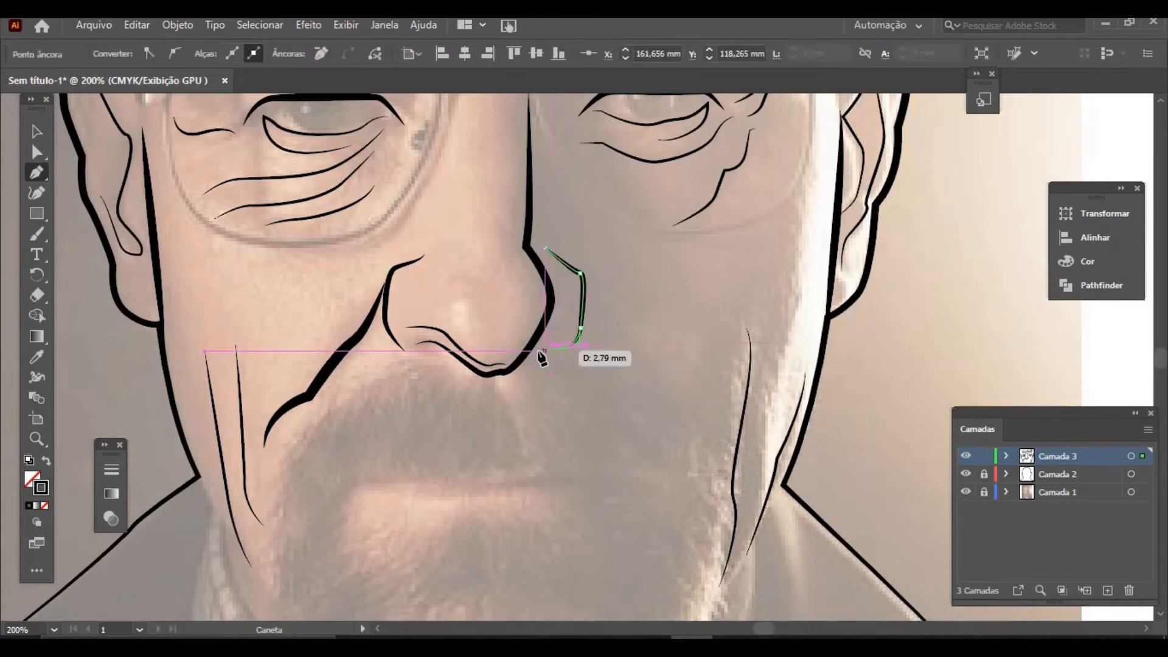
pyautogui.click(547, 342)
pyautogui.click(528, 360)
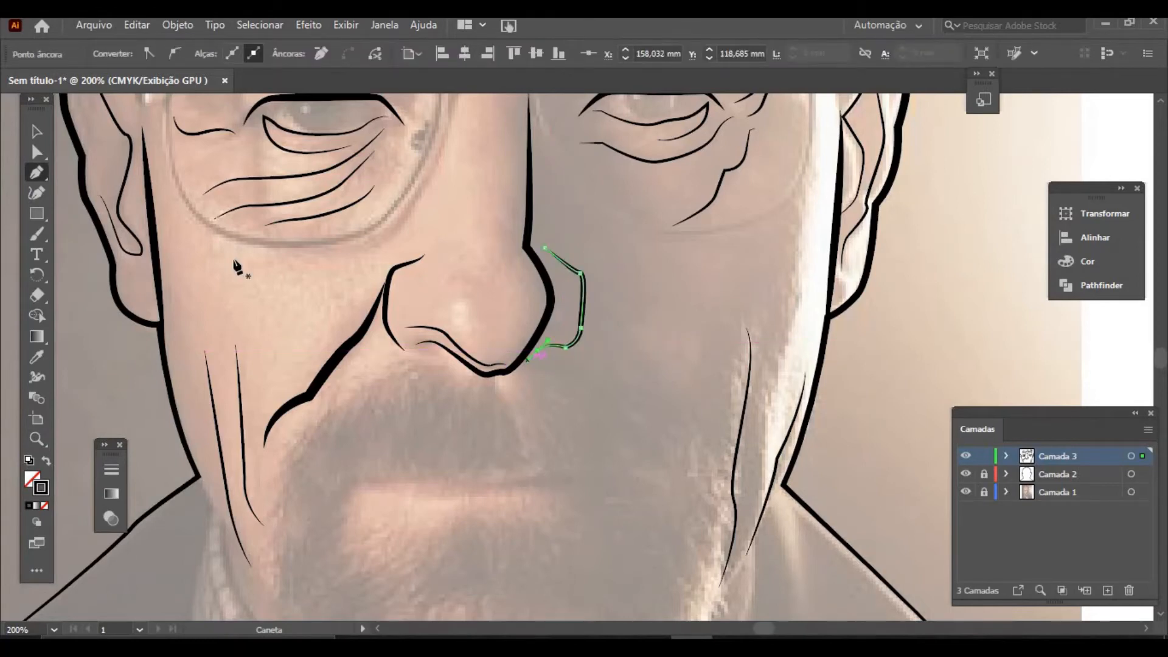
pyautogui.click(37, 131)
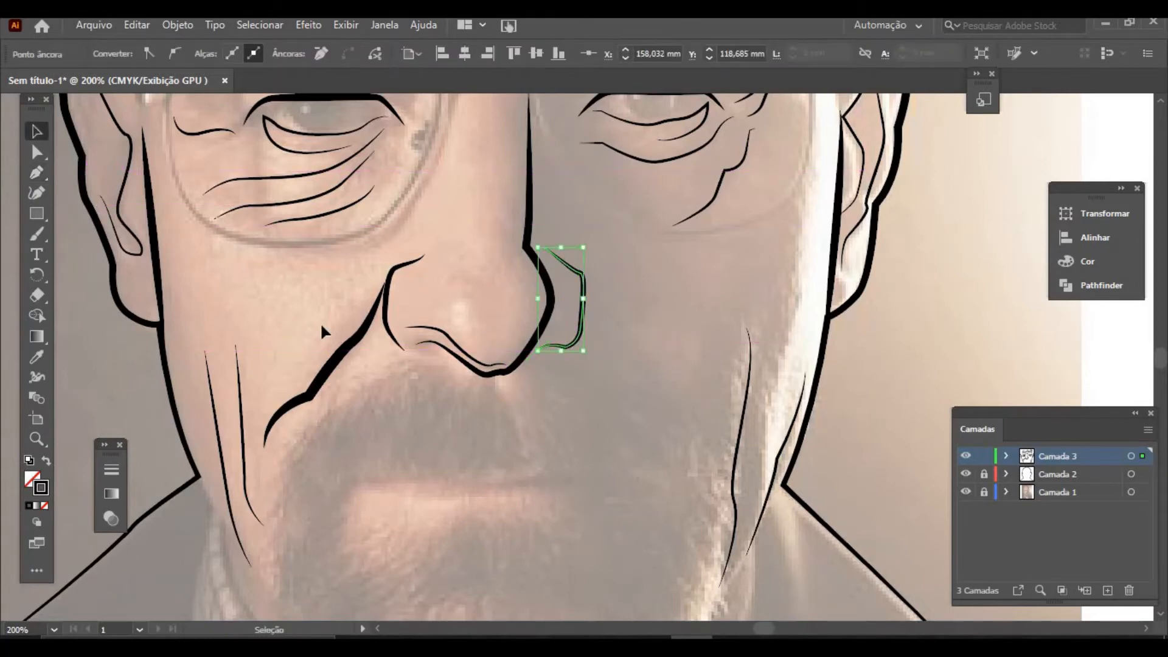
pyautogui.click(370, 479)
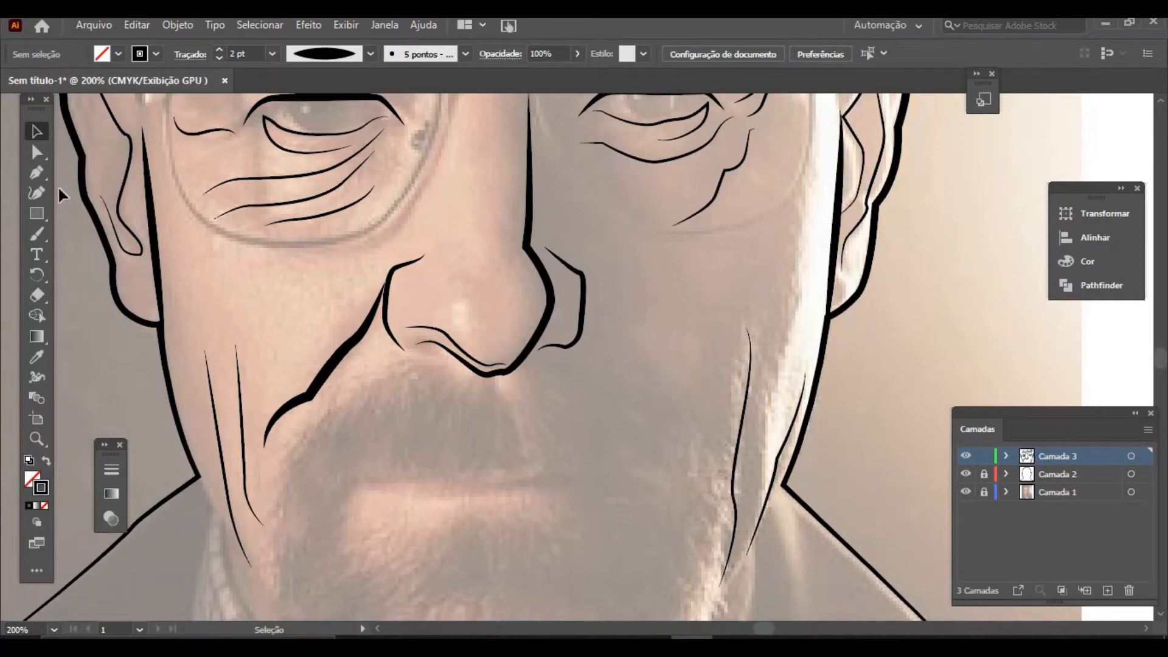
# Step: Trace the gap between the lips as a thin closed shape with pointed mouth corners and a dip at the centre
pyautogui.click(38, 171)
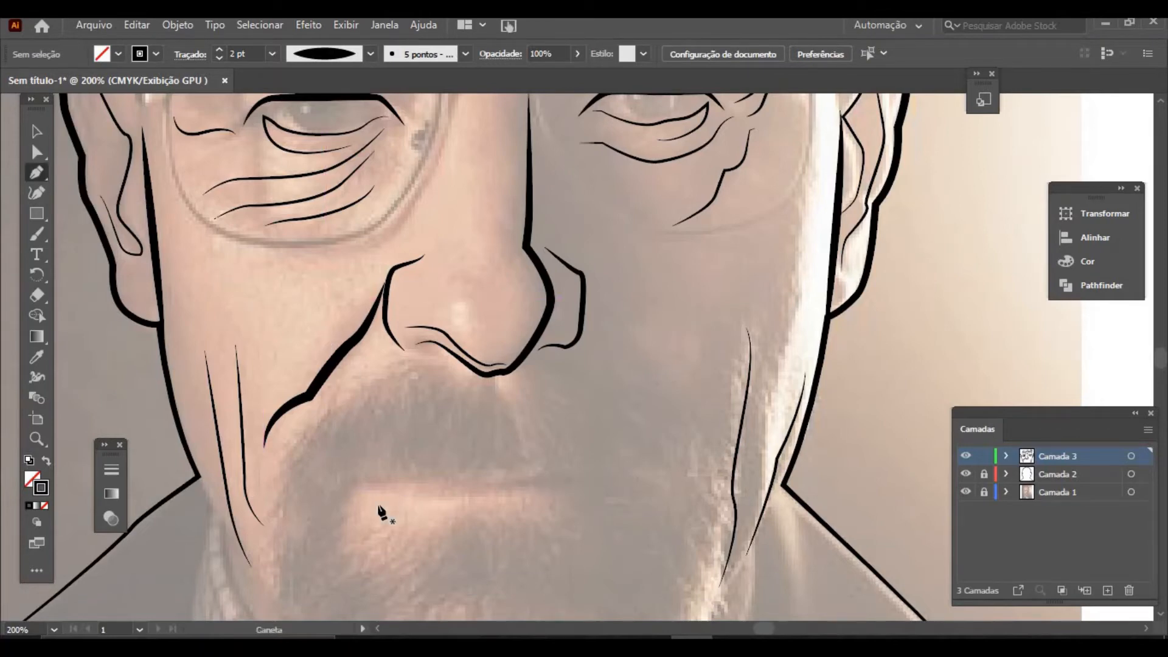
pyautogui.click(359, 482)
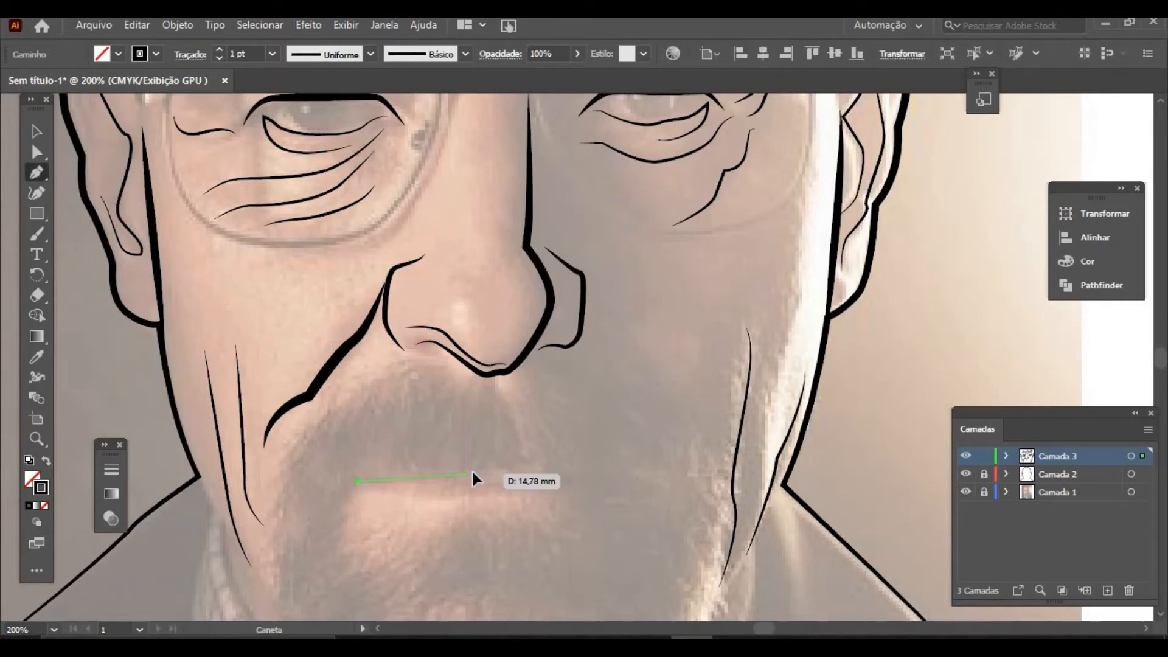
pyautogui.moveTo(469, 473); pyautogui.dragTo(484, 470)
pyautogui.click(506, 472)
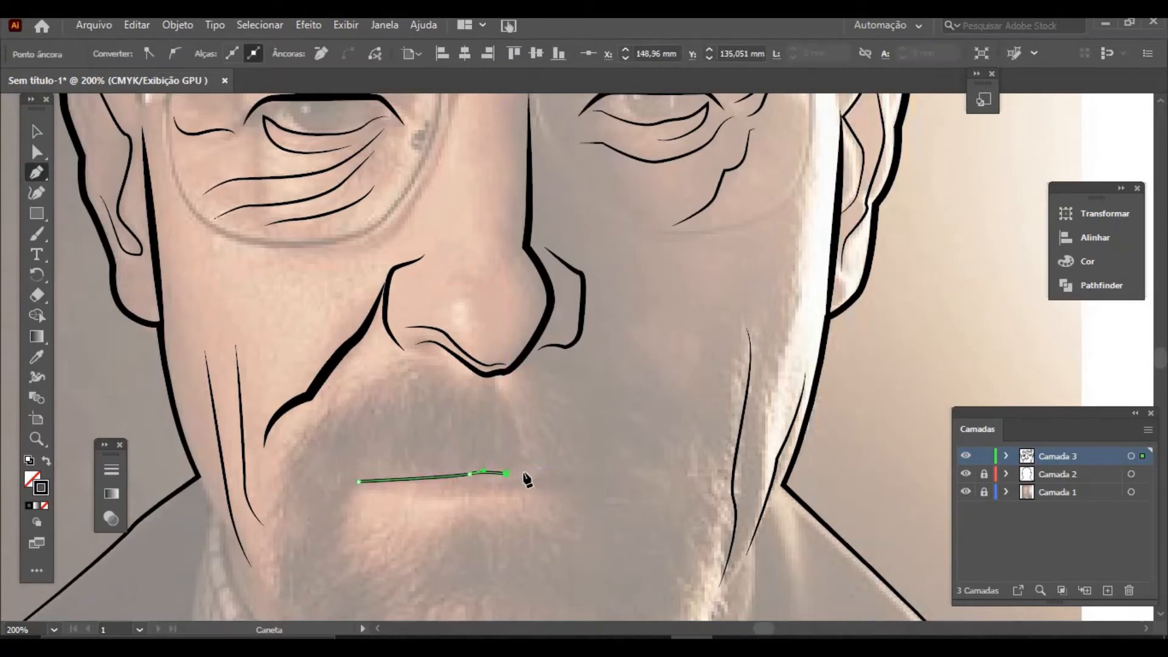
pyautogui.moveTo(521, 478); pyautogui.dragTo(560, 468)
pyautogui.click(575, 469)
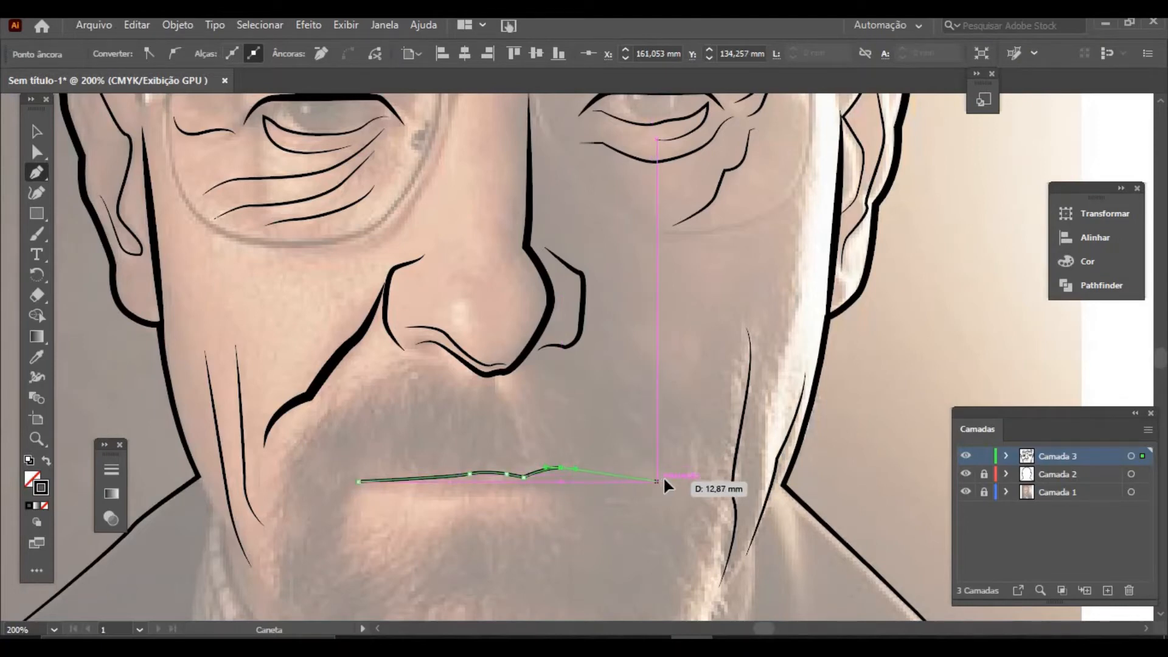
pyautogui.moveTo(657, 482); pyautogui.dragTo(523, 487)
pyautogui.moveTo(524, 487); pyautogui.dragTo(365, 485)
pyautogui.click(358, 481)
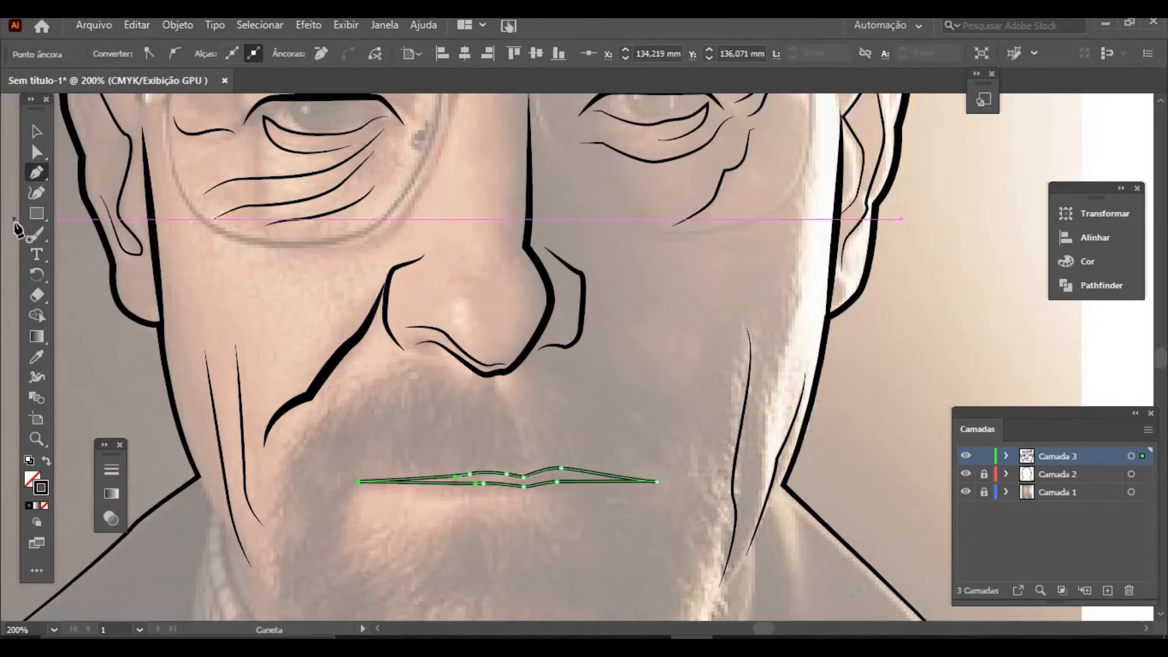
# Step: Give the mouth shape a solid black fill with no stroke and deselect it
pyautogui.click(44, 462)
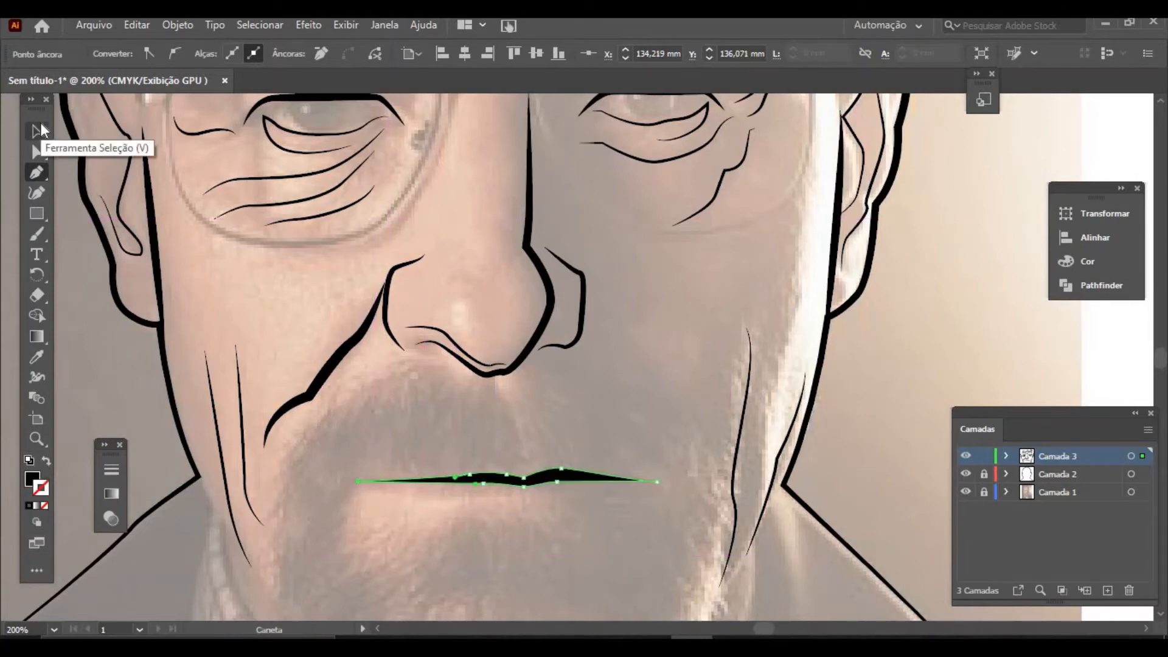
pyautogui.click(36, 152)
pyautogui.click(477, 534)
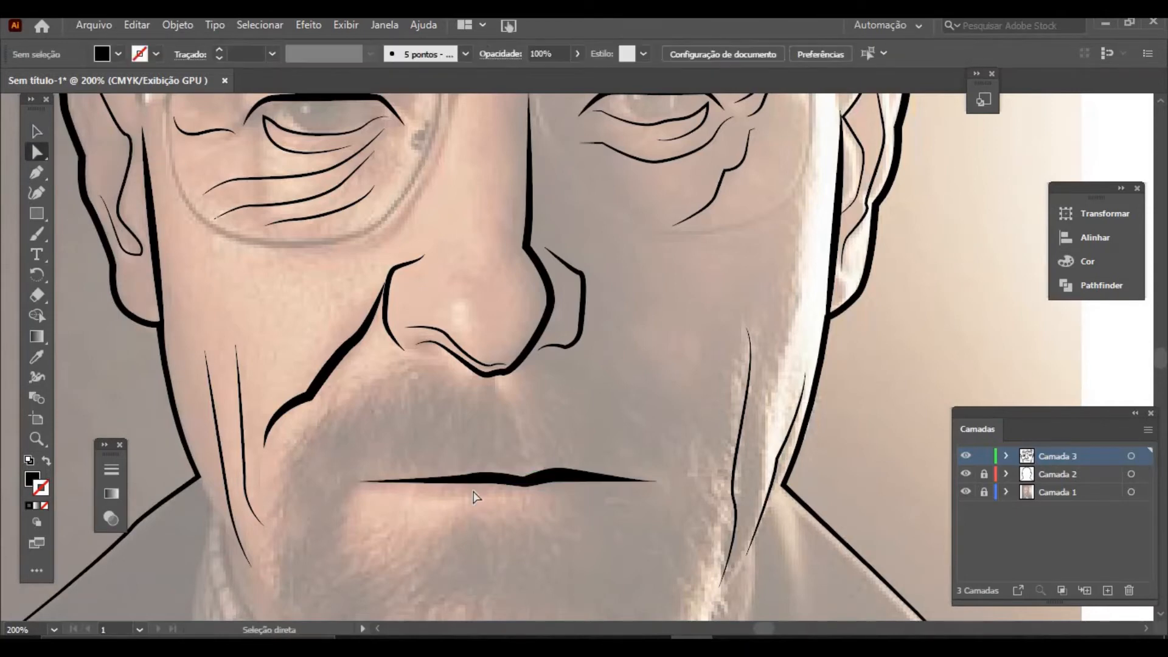
# Step: Refine the solid mouth shape by shifting its upper anchor left of the centre and adjusting the anchors at the central dip
pyautogui.moveTo(469, 474); pyautogui.dragTo(457, 470)
pyautogui.click(490, 529)
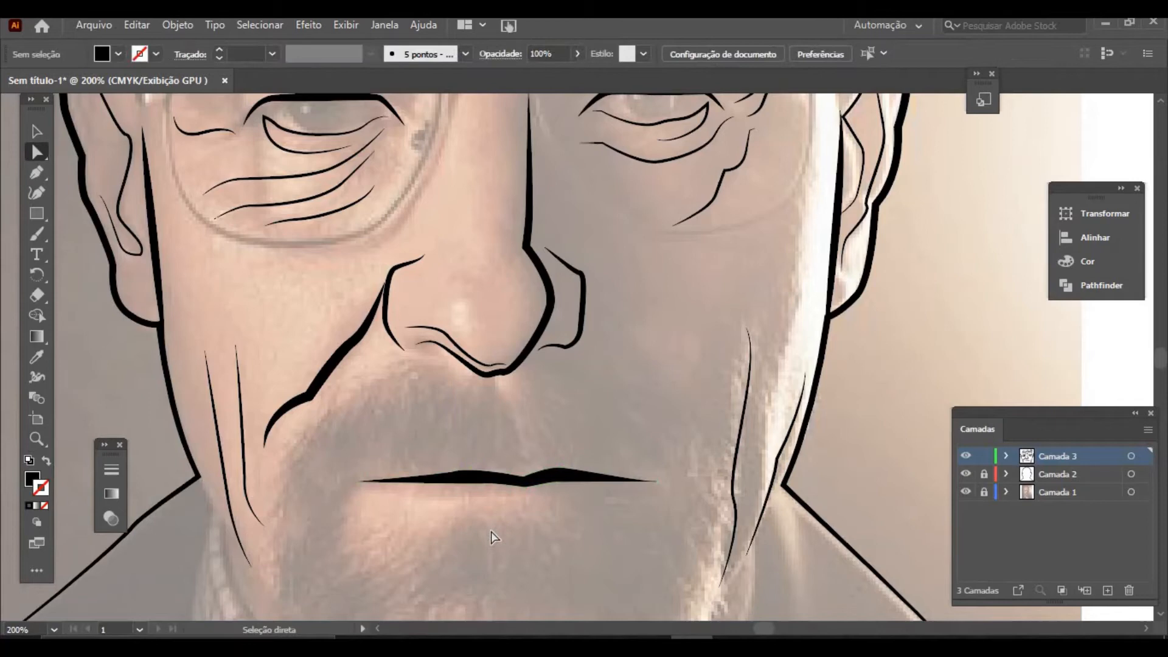
pyautogui.click(525, 486)
pyautogui.moveTo(485, 488); pyautogui.dragTo(517, 488)
pyautogui.click(524, 526)
pyautogui.click(517, 477)
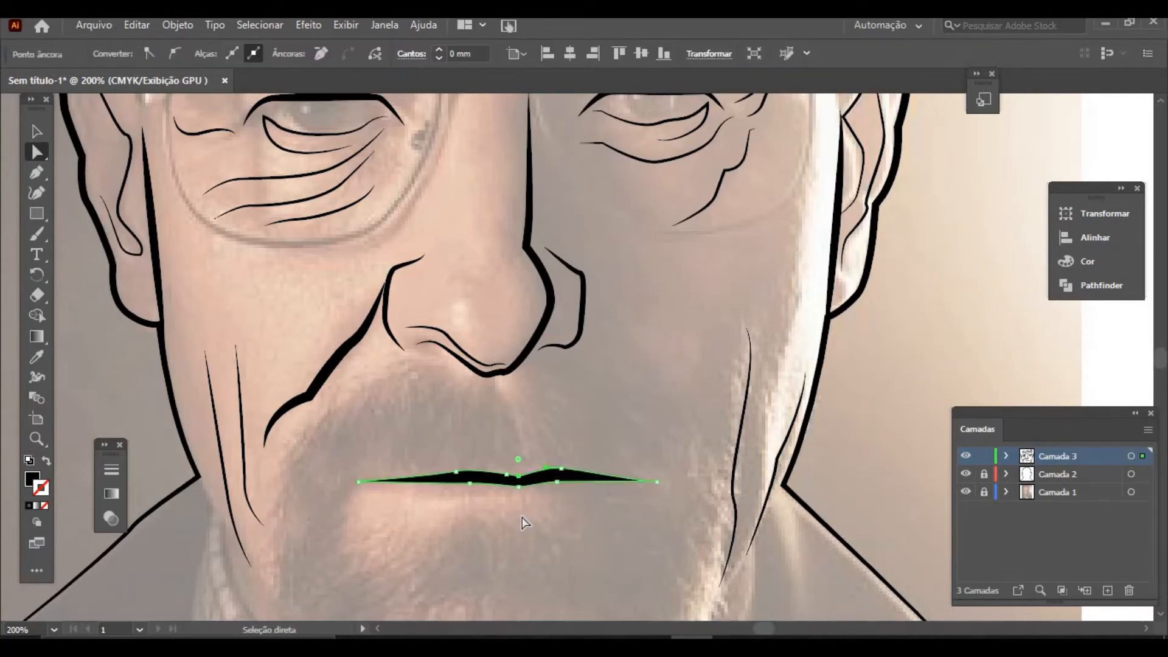
pyautogui.click(522, 522)
# Step: Trace the lower lip edge with the Pen tool as a shallow curve just below the mouth shape, turning up at the outer ends
pyautogui.moveTo(134, 402); pyautogui.dragTo(399, 402)
pyautogui.hotkey('ctrl', '0')
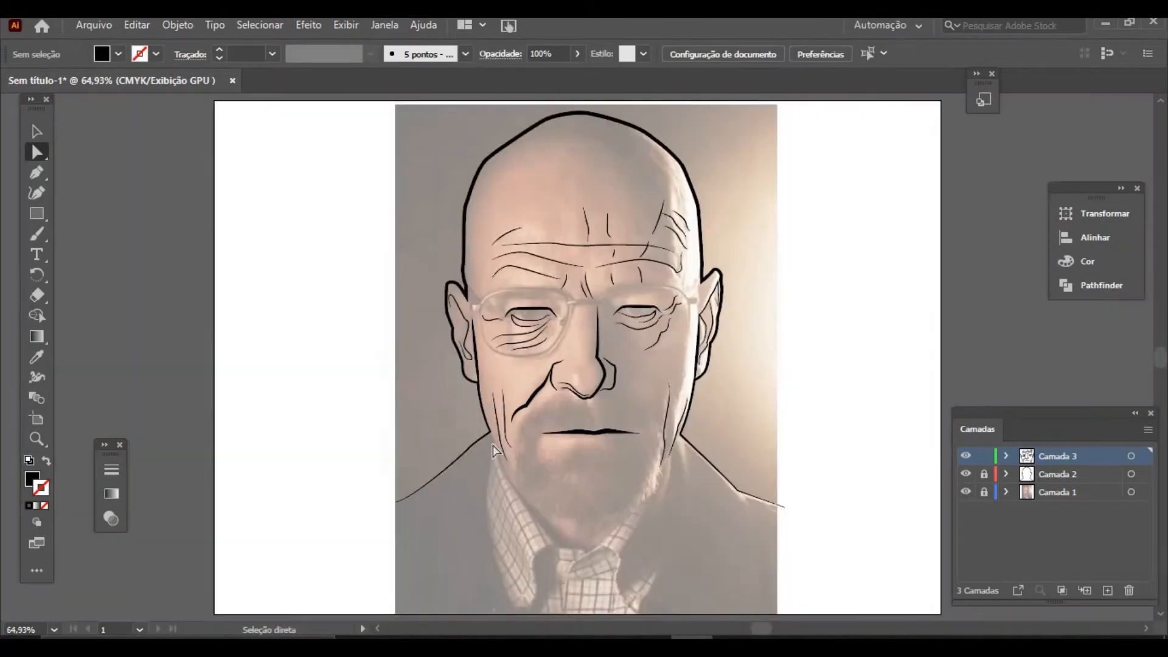
pyautogui.click(36, 438)
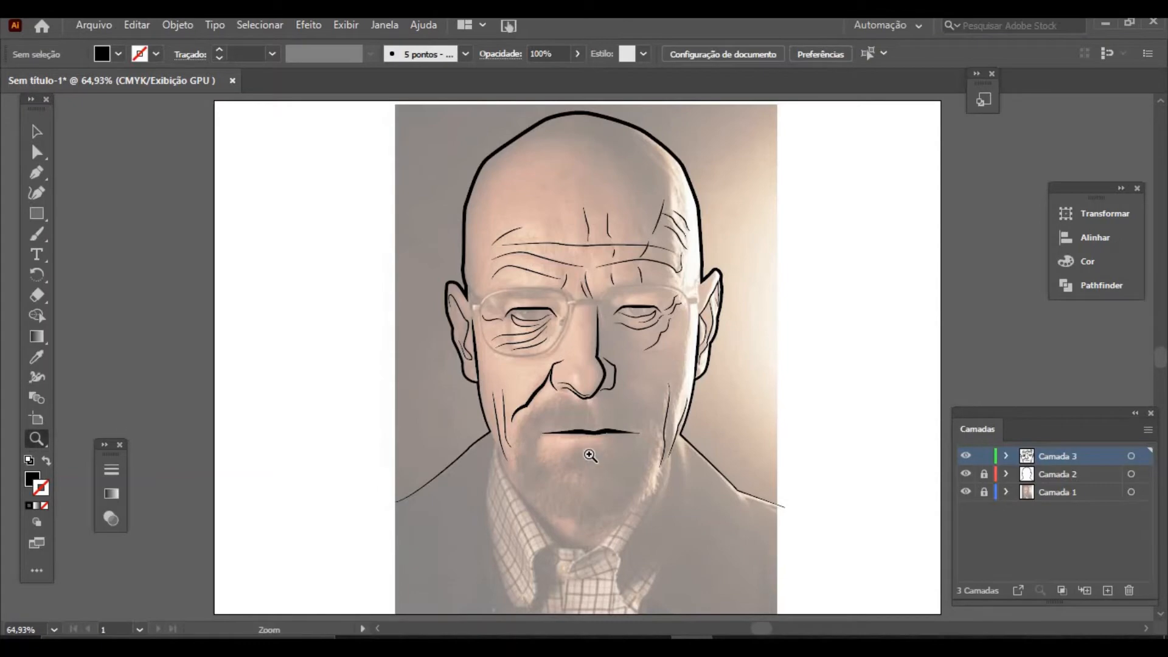
pyautogui.click(593, 448)
pyautogui.click(606, 341)
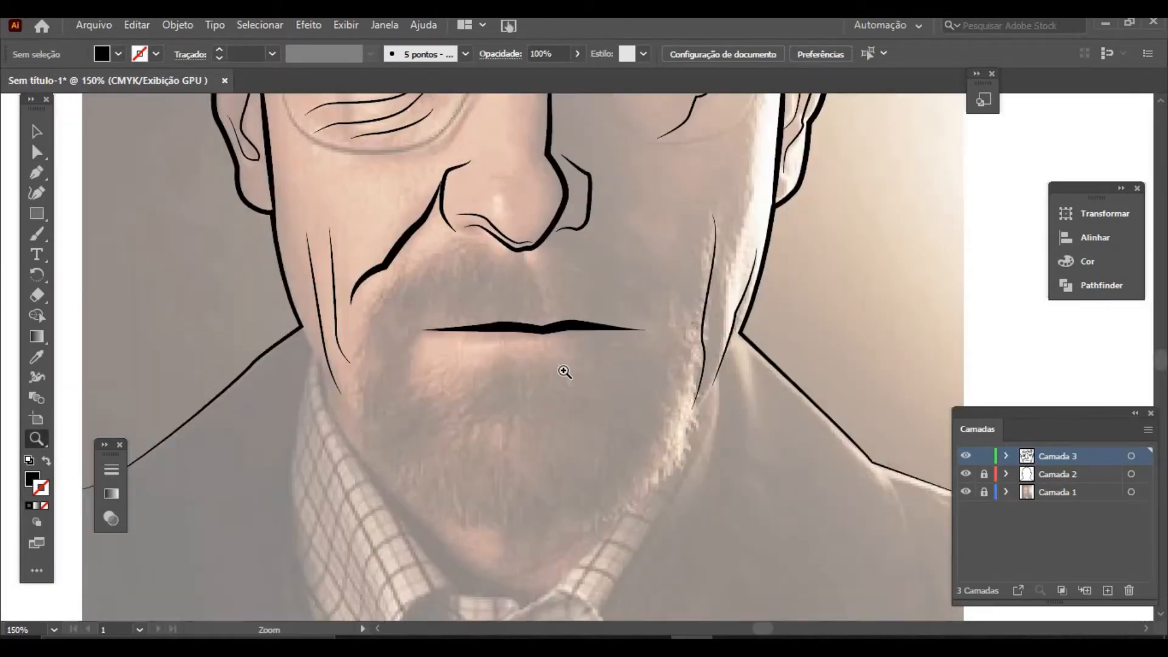
pyautogui.click(566, 373)
pyautogui.click(36, 172)
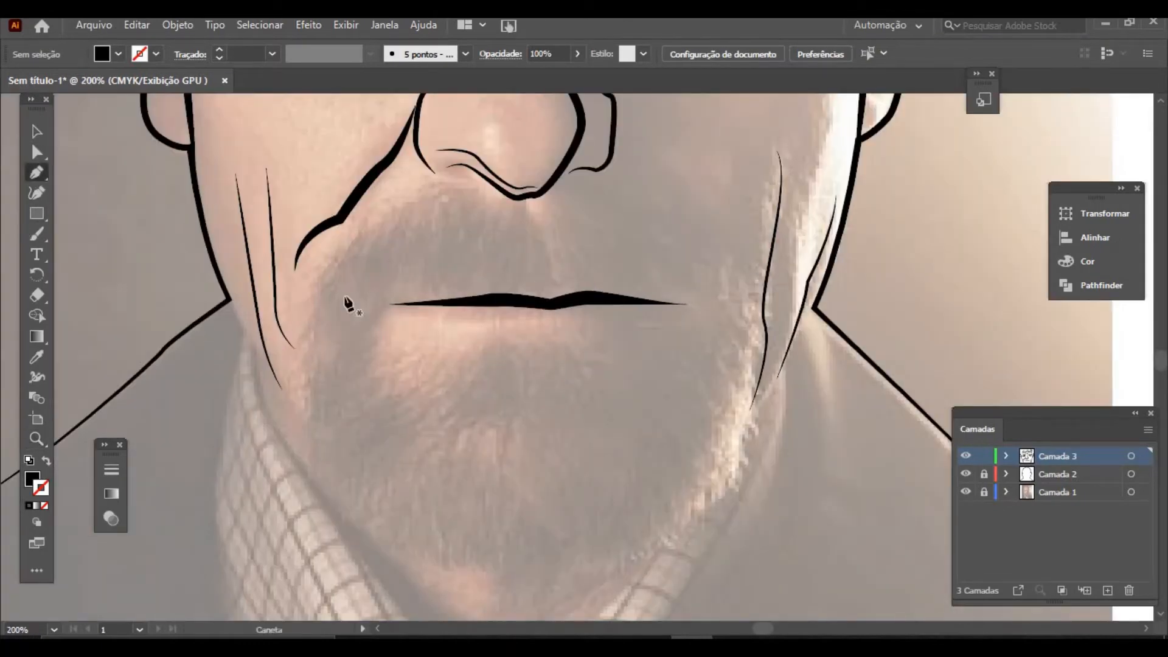
pyautogui.click(416, 317)
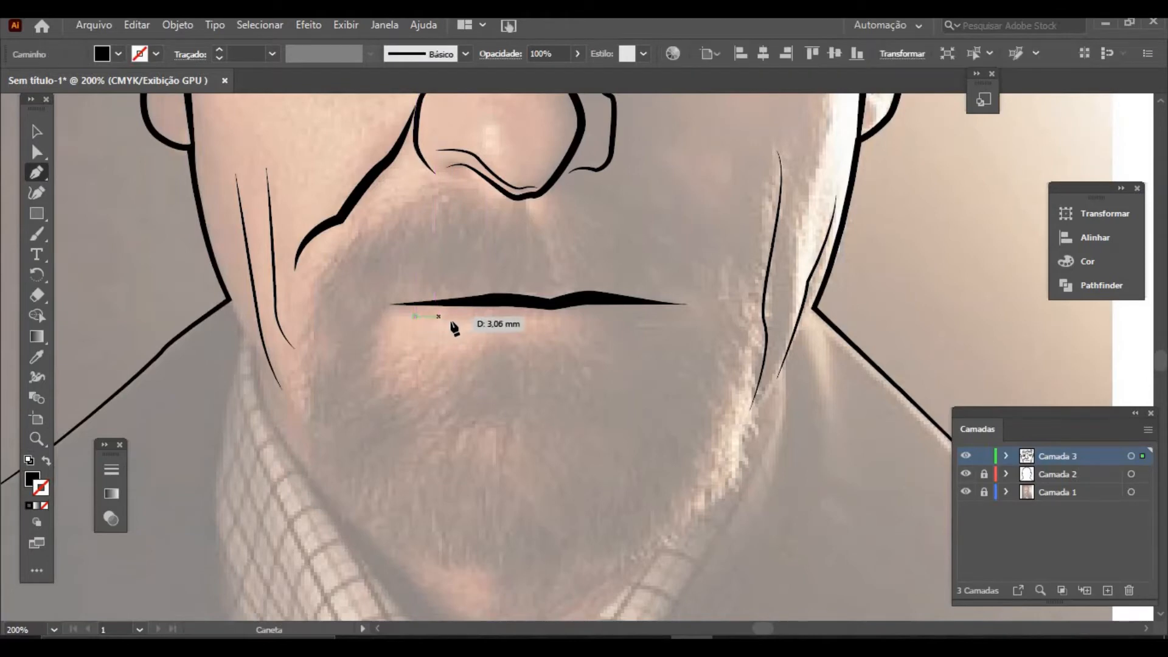
pyautogui.moveTo(461, 324); pyautogui.dragTo(473, 324)
pyautogui.moveTo(544, 324); pyautogui.dragTo(651, 322)
pyautogui.click(637, 313)
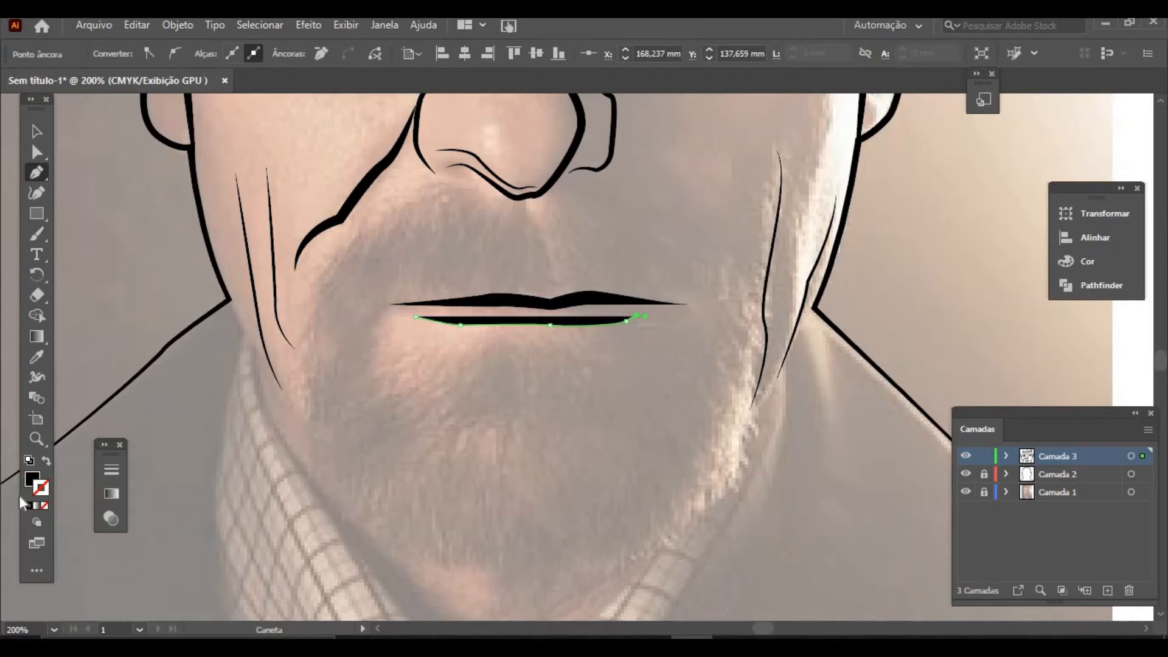
# Step: Give the lower lip line a 1 pt black stroke without fill and apply the tapered width profile 1
pyautogui.click(46, 461)
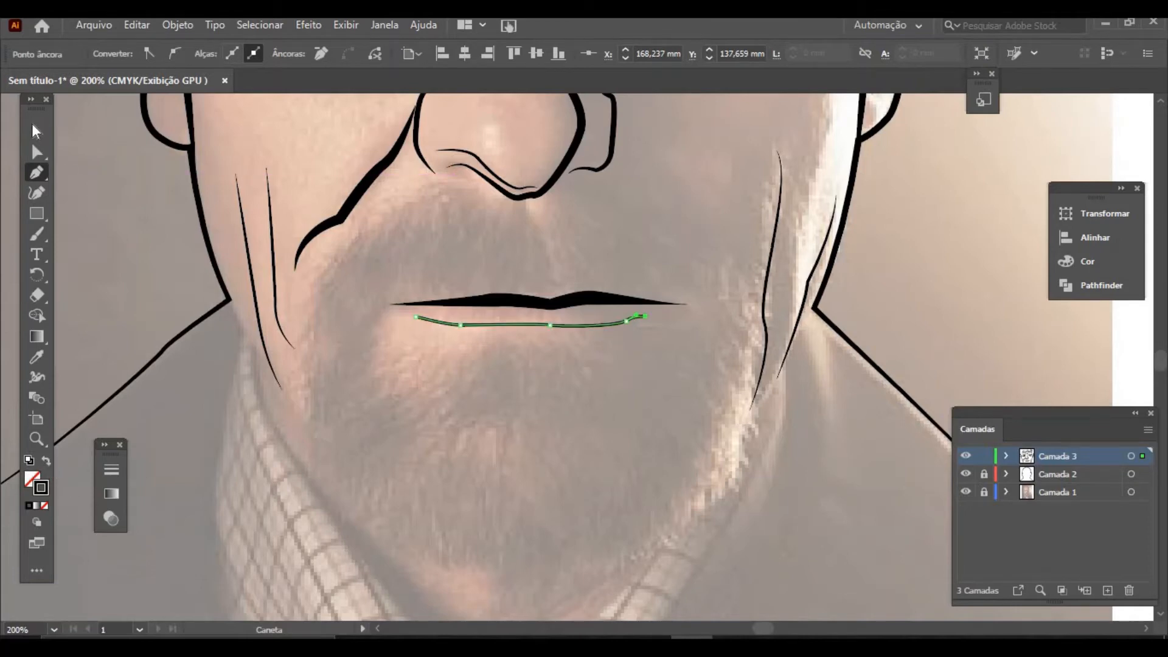
pyautogui.click(36, 132)
pyautogui.click(511, 345)
pyautogui.click(516, 323)
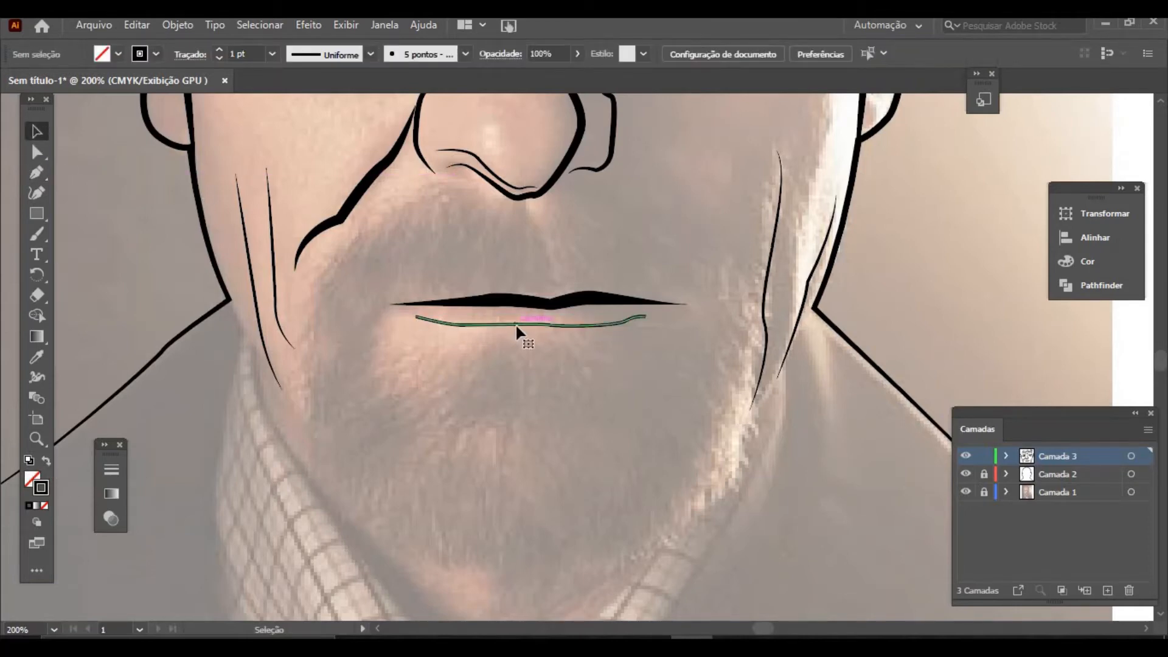
pyautogui.click(371, 54)
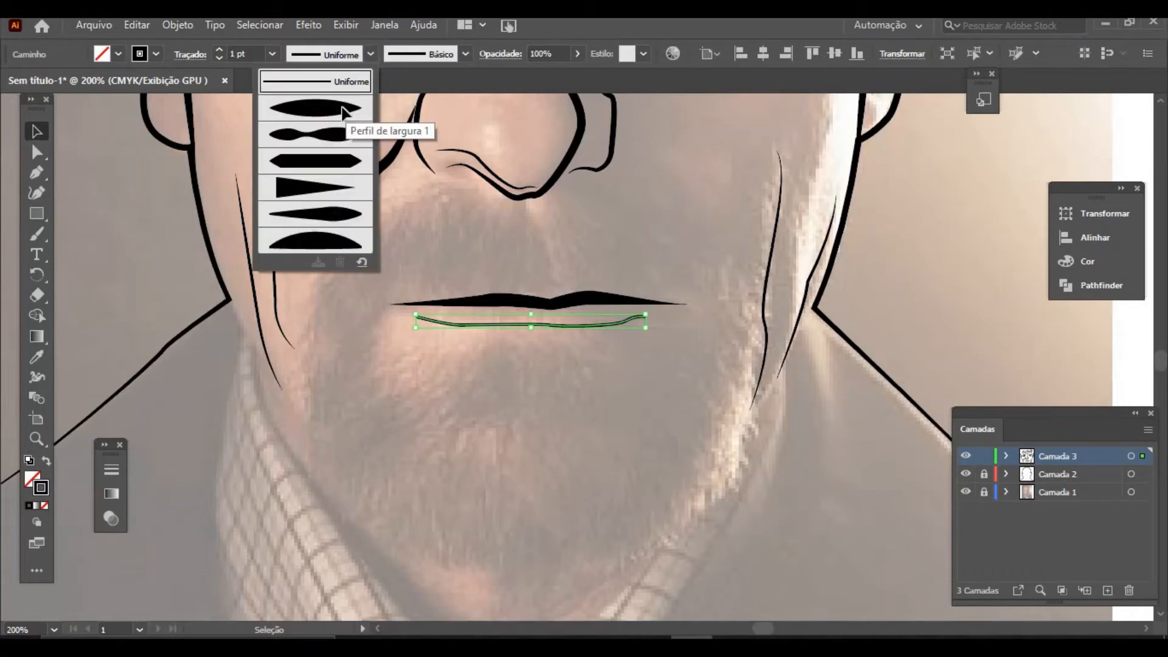
pyautogui.click(341, 119)
pyautogui.click(368, 372)
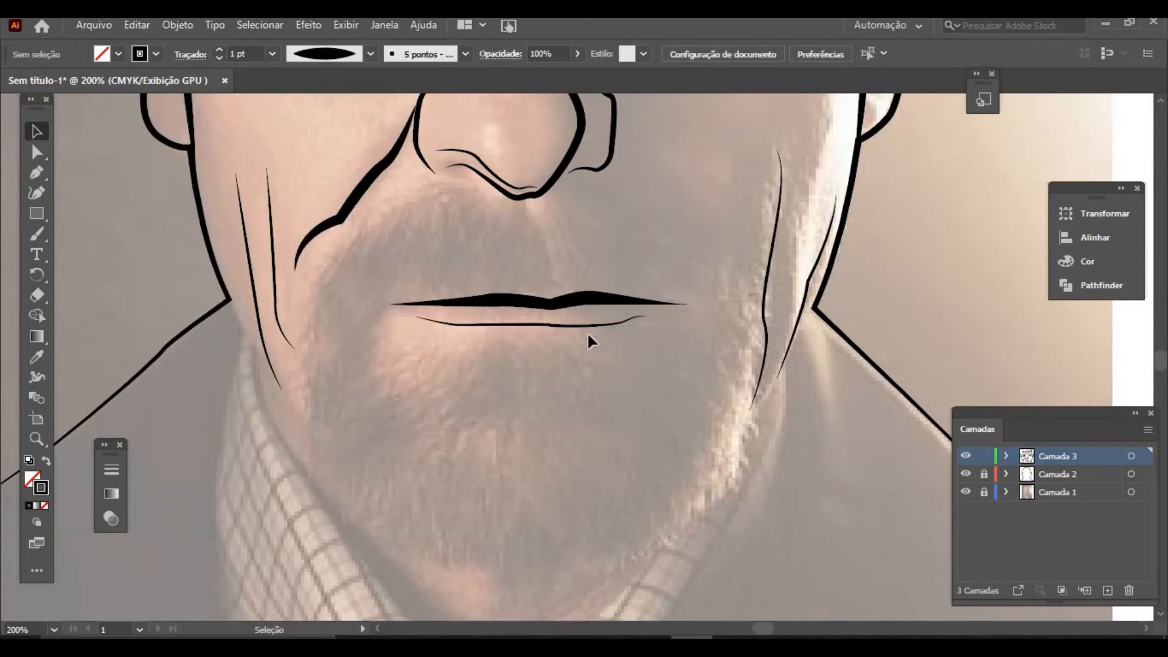
# Step: Move the lower lip line slightly up, closer to the mouth shape, and deselect it
pyautogui.moveTo(587, 326); pyautogui.dragTo(531, 292)
pyautogui.click(561, 387)
pyautogui.click(37, 152)
pyautogui.click(572, 383)
pyautogui.click(535, 337)
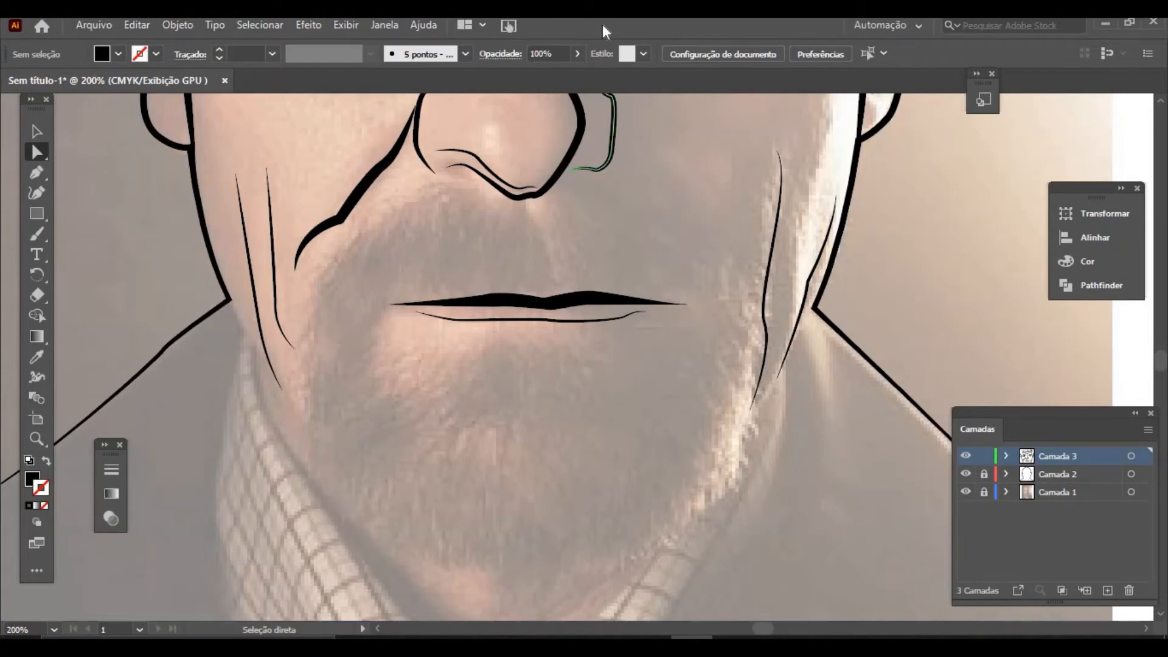
# Step: Draw short Pencil hairs with a 1 pt black stroke and no fill along the upper edge of the moustache's left half
pyautogui.hotkey('ctrl', '-')
pyautogui.hotkey('ctrl', '-')
pyautogui.hotkey('ctrl', '-')
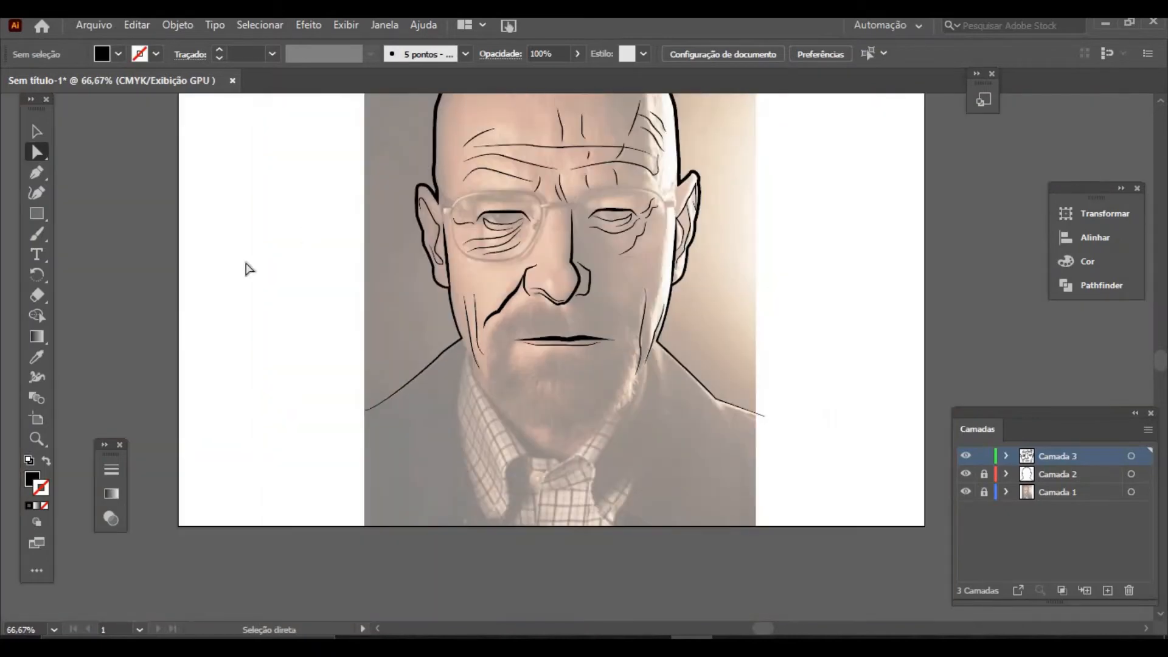
pyautogui.click(38, 439)
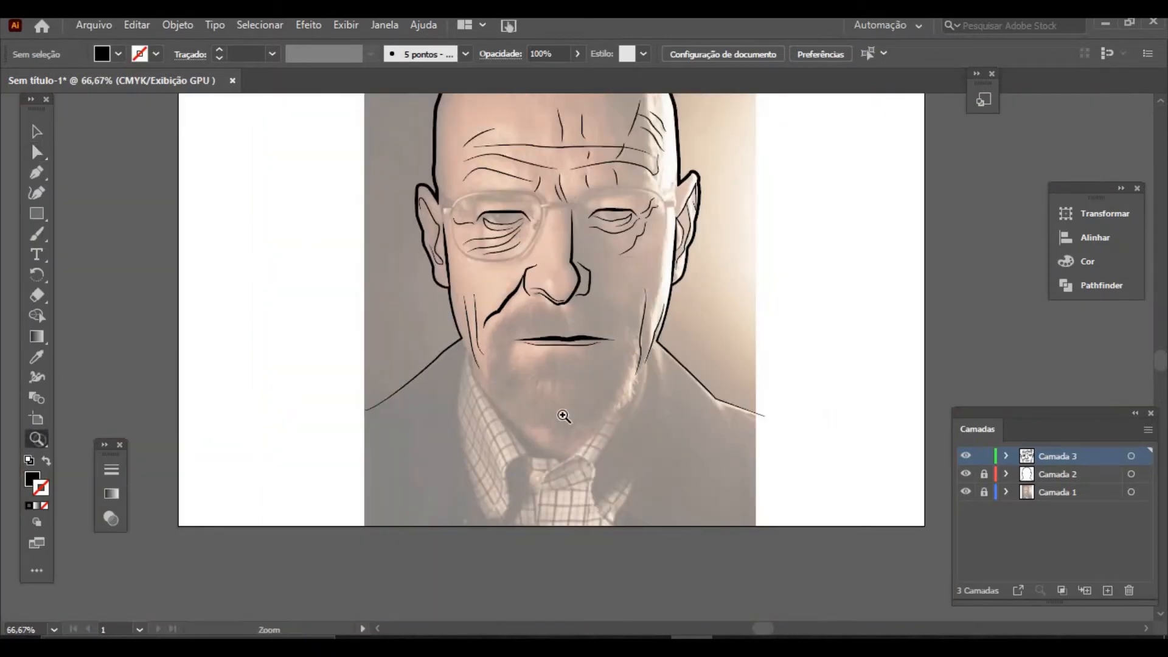
pyautogui.click(617, 416)
pyautogui.click(484, 215)
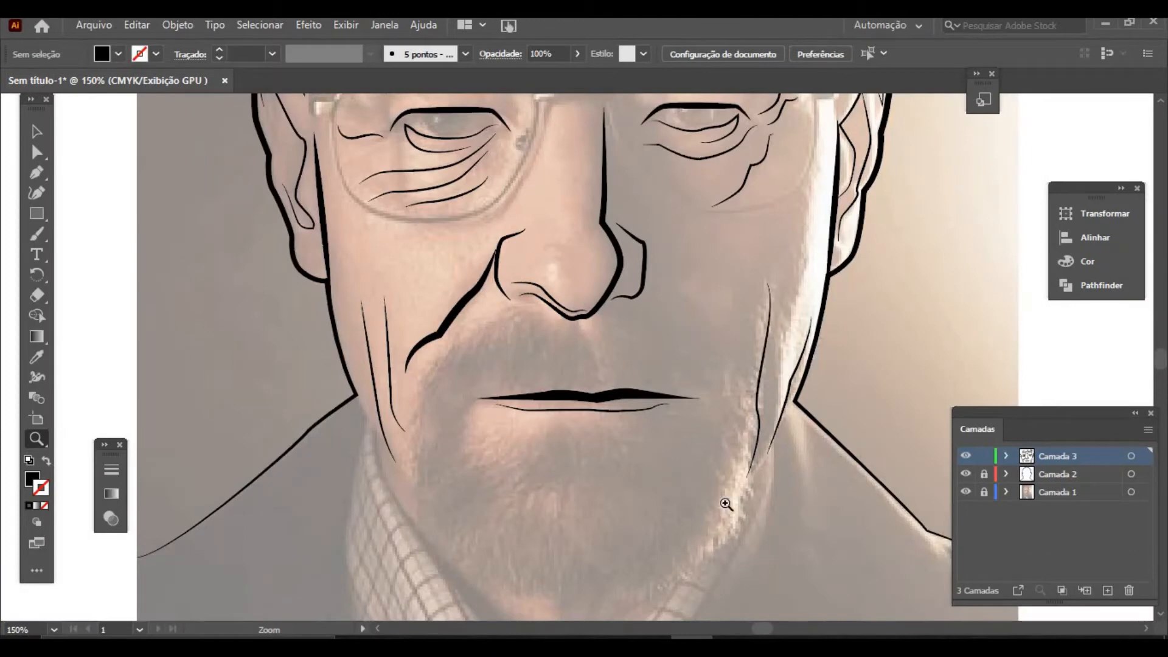
pyautogui.click(45, 240)
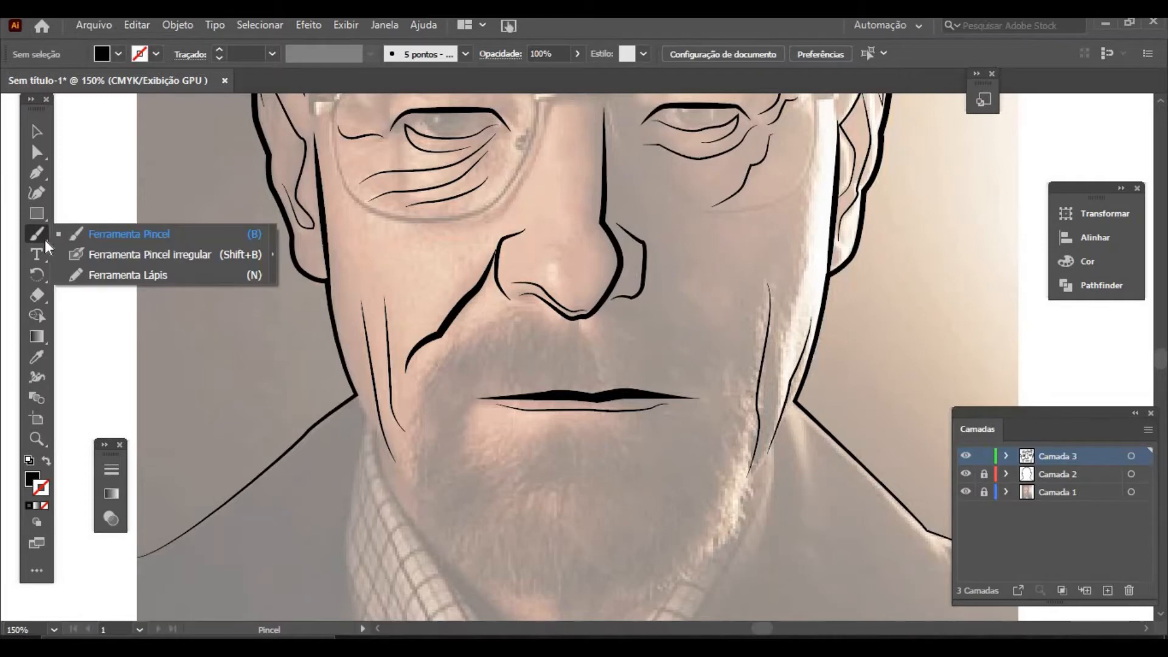
pyautogui.click(129, 275)
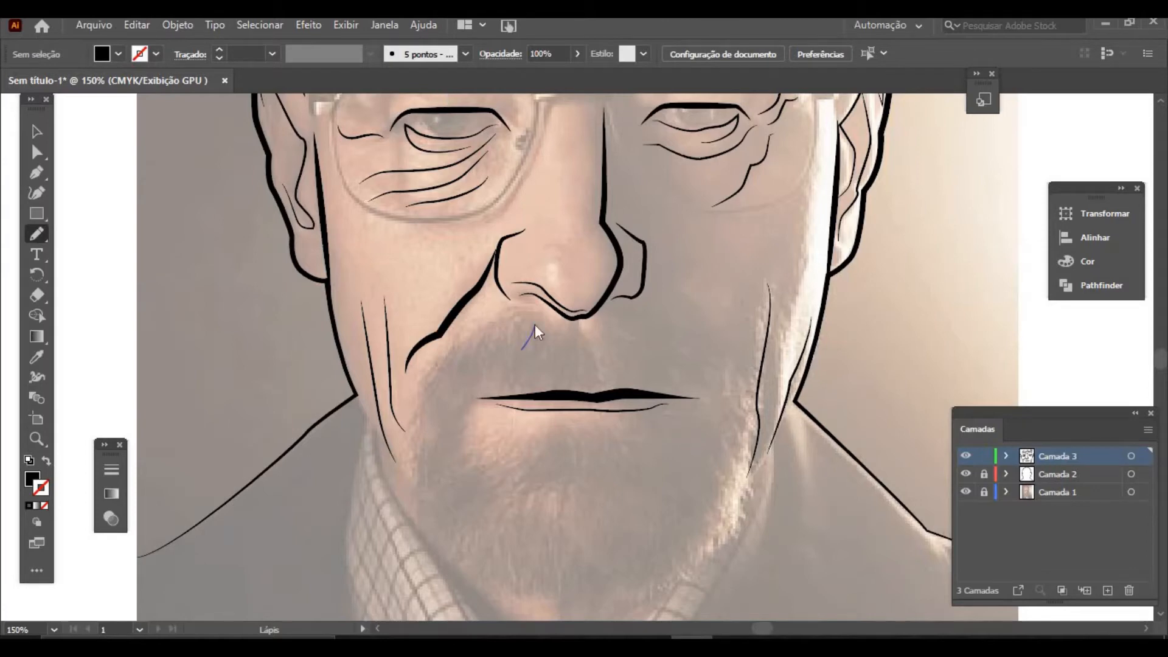
pyautogui.moveTo(535, 324); pyautogui.dragTo(535, 324)
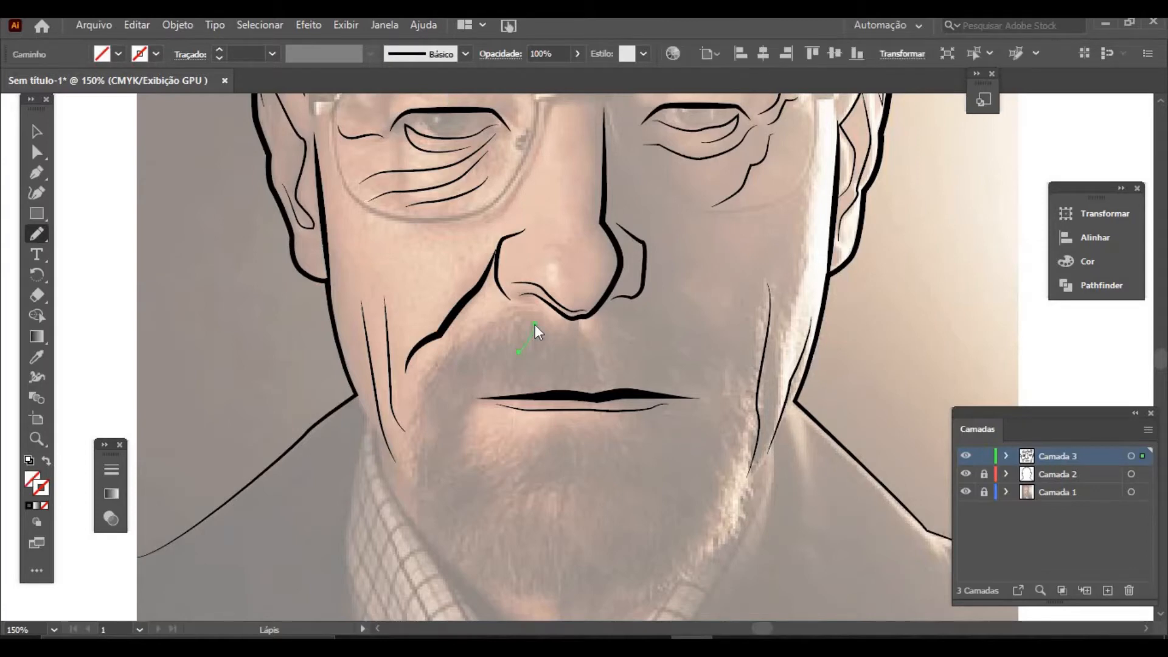
pyautogui.click(27, 506)
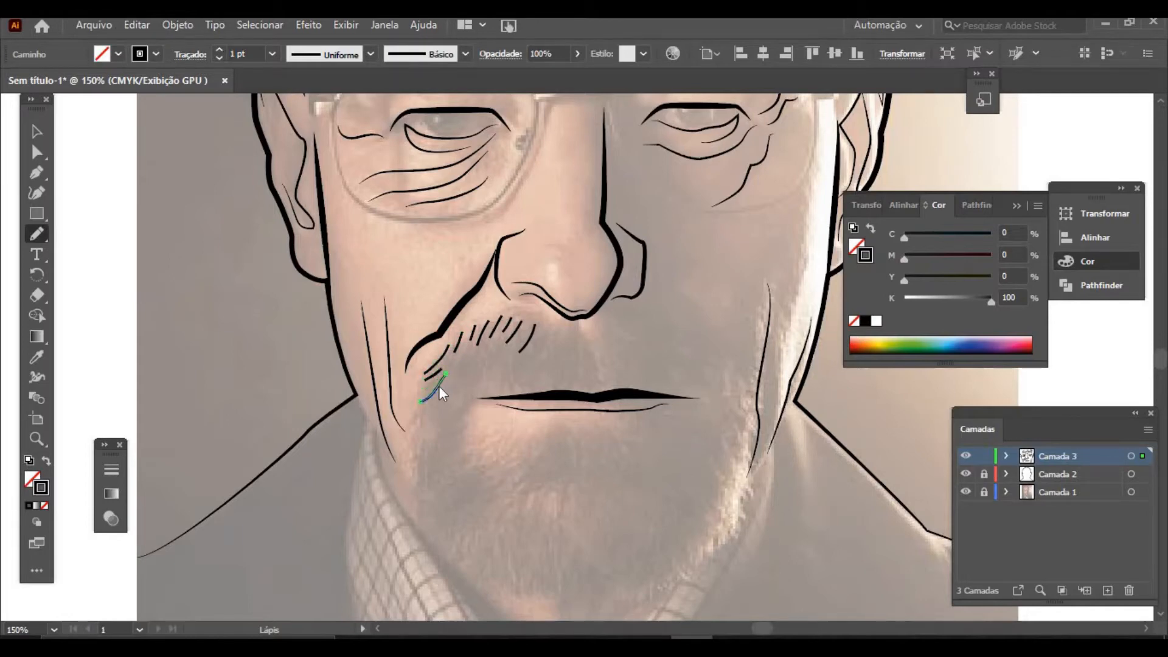
# Step: Undo the last stray hair and continue the short hairs down the beard's left edge beside the mouth corner
pyautogui.hotkey('ctrl', 'z')
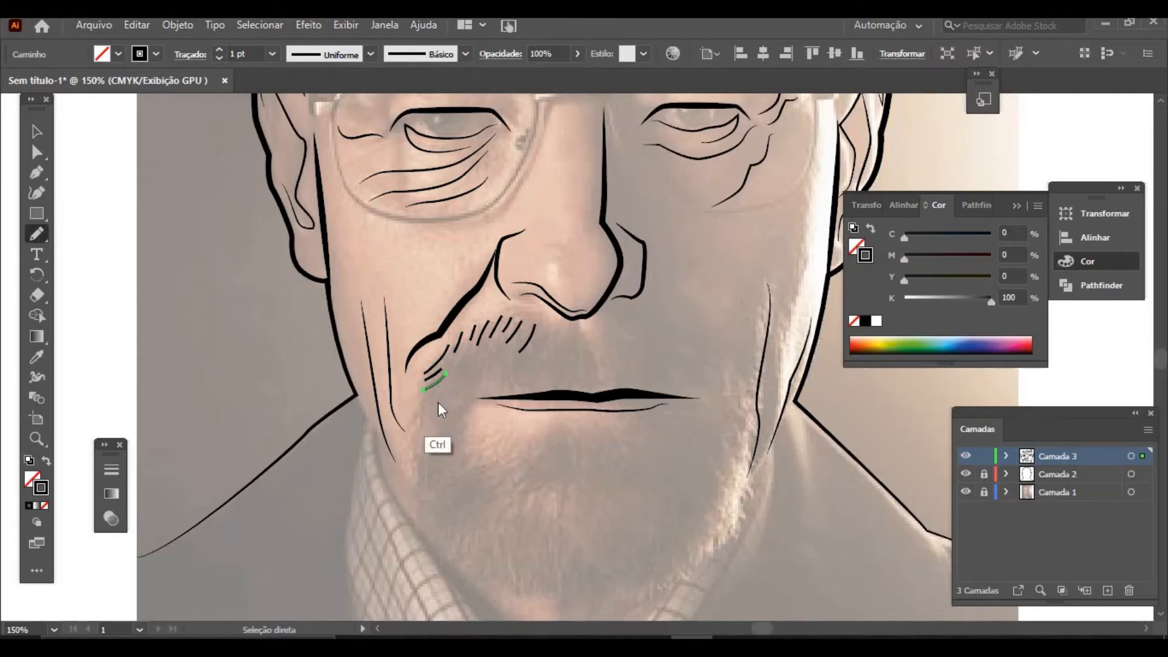
pyautogui.hotkey('ctrl', 'shift', 'a')
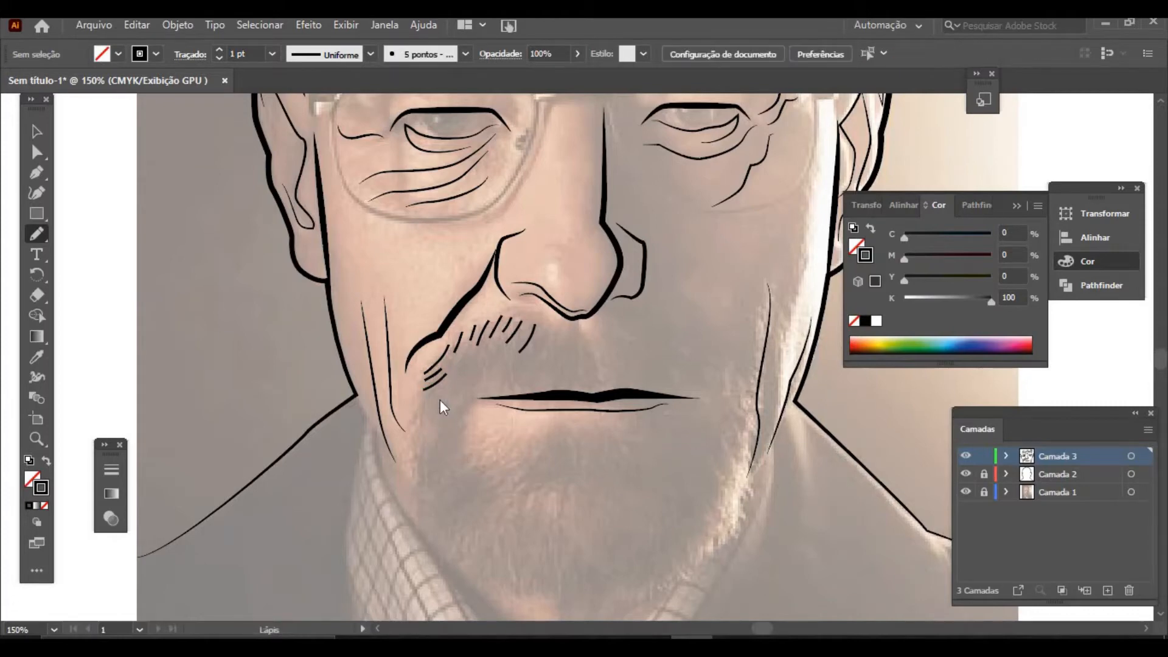
pyautogui.moveTo(425, 394)
pyautogui.mouseDown()
pyautogui.moveTo(444, 381)
pyautogui.moveTo(418, 407)
pyautogui.mouseUp()
pyautogui.hotkey('ctrl', 'shift', 'a')
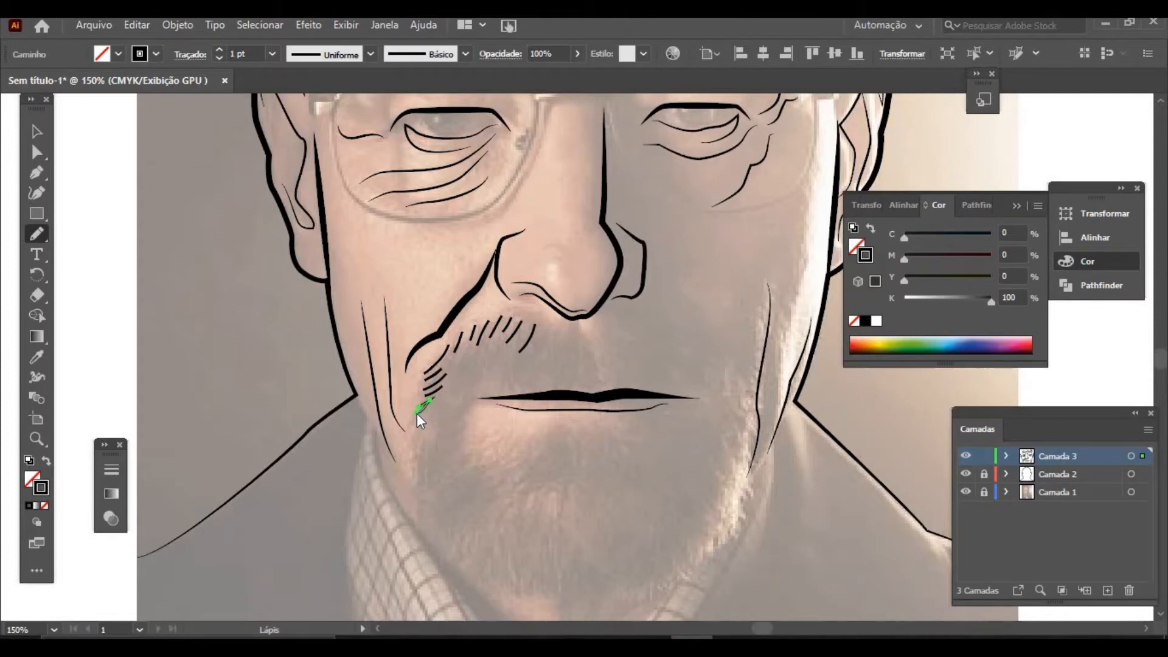
pyautogui.press('ctrl')
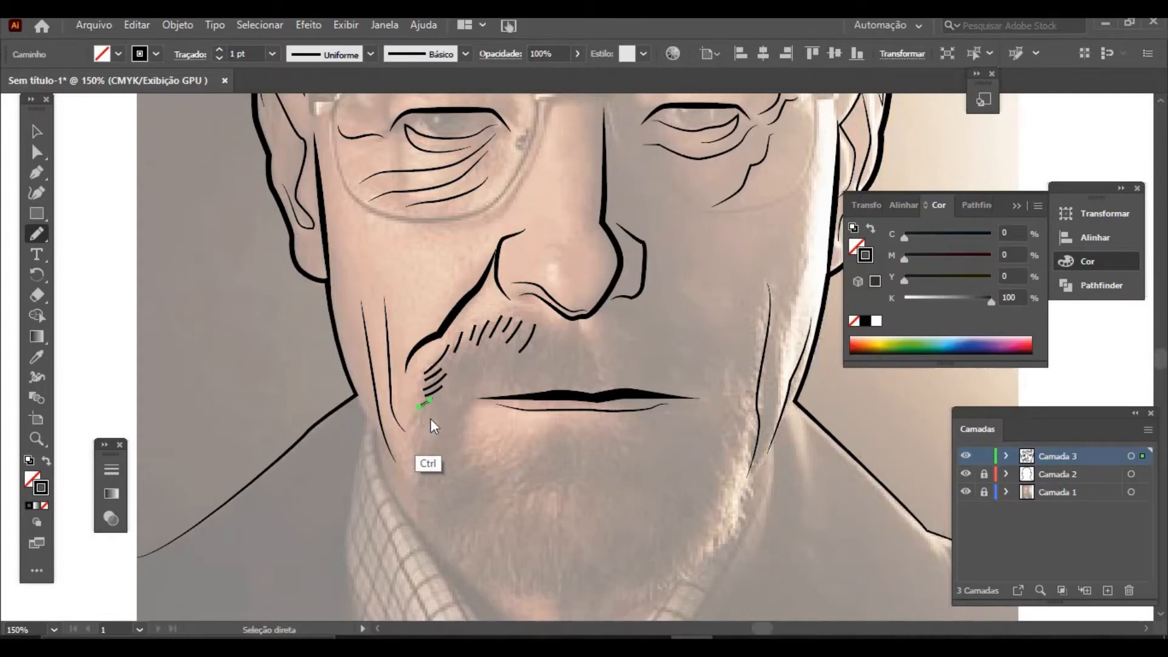
pyautogui.keyDown('ctrl'); pyautogui.click(450, 408); pyautogui.keyUp('ctrl')
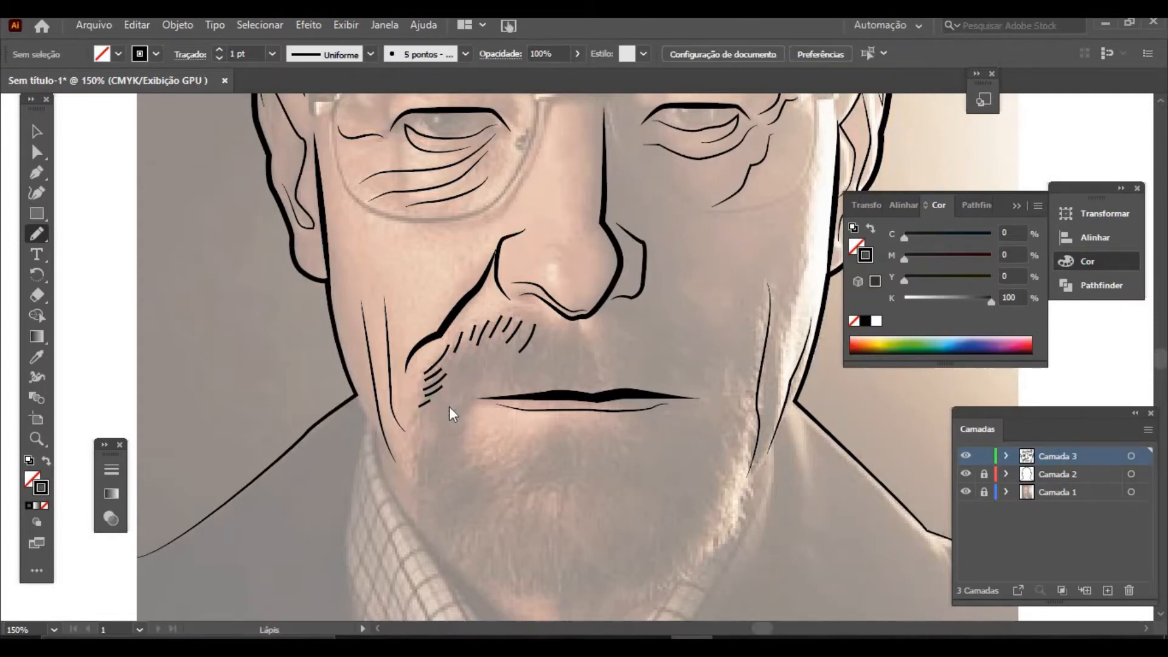
pyautogui.moveTo(435, 408); pyautogui.dragTo(418, 414)
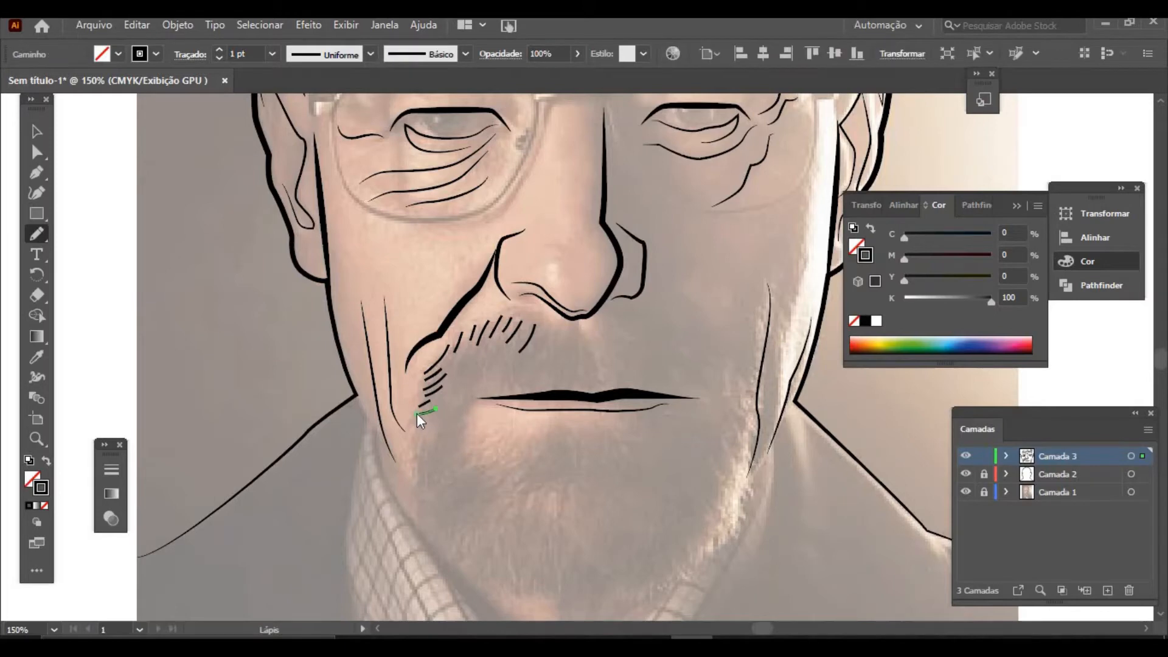
# Step: Outline the right half of the moustache and the beard's outer edge with short hairs, adding curved rows across the chin and above the upper lip
pyautogui.moveTo(589, 340); pyautogui.dragTo(591, 364)
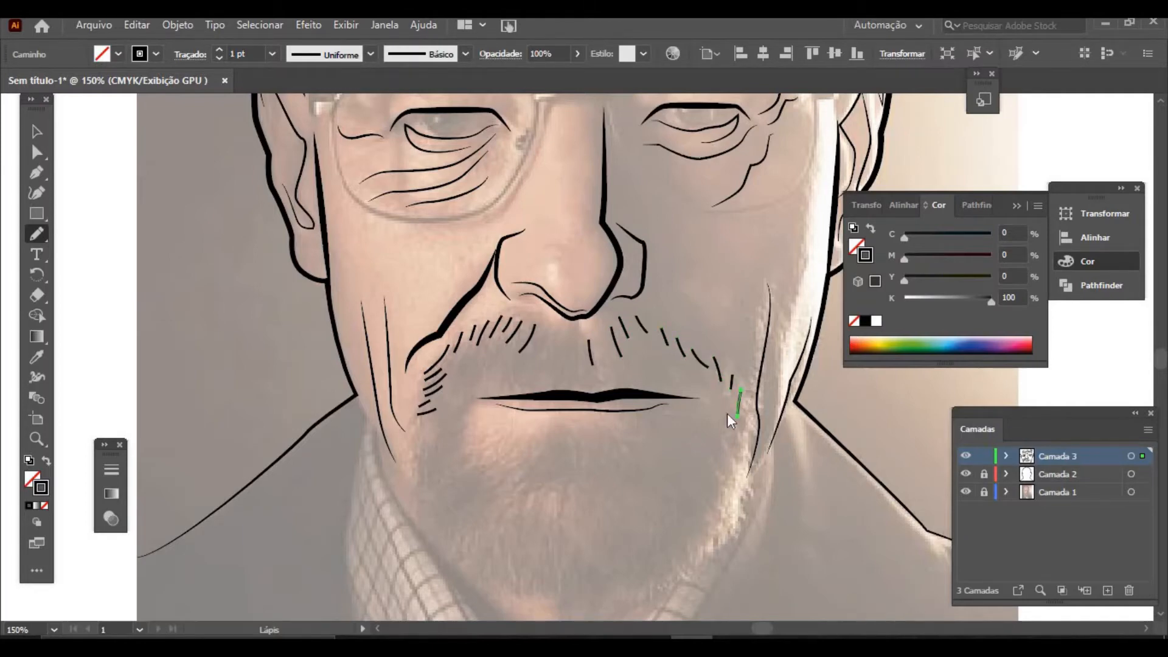
pyautogui.moveTo(737, 451); pyautogui.dragTo(741, 524)
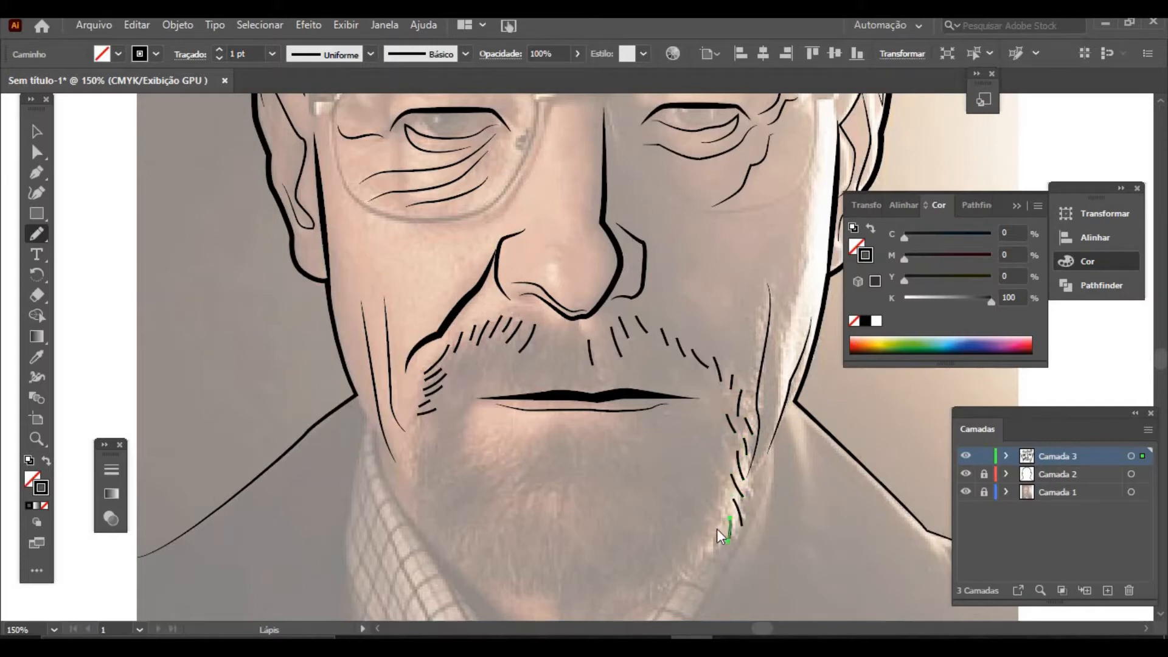
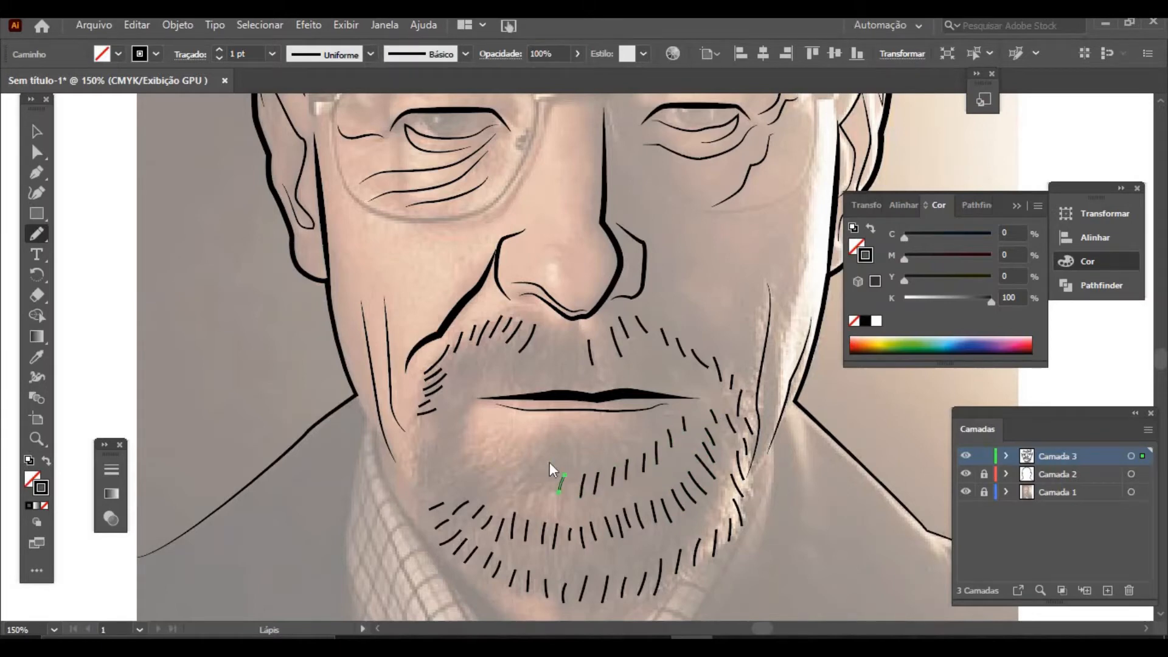
pyautogui.moveTo(436, 479)
pyautogui.mouseDown()
pyautogui.moveTo(422, 487)
pyautogui.moveTo(419, 439)
pyautogui.mouseUp()
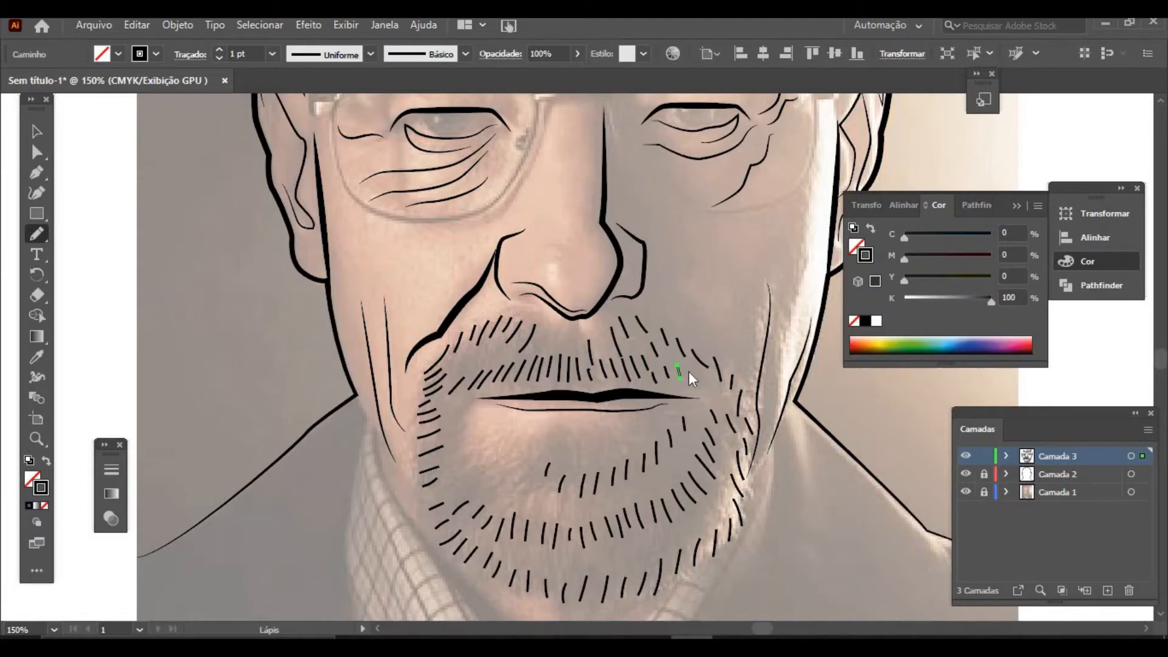
# Step: Add rows of short hairs below the lower lip, around the left mouth corner and directly under the nose
pyautogui.moveTo(566, 432); pyautogui.dragTo(569, 455)
pyautogui.moveTo(557, 420); pyautogui.dragTo(550, 443)
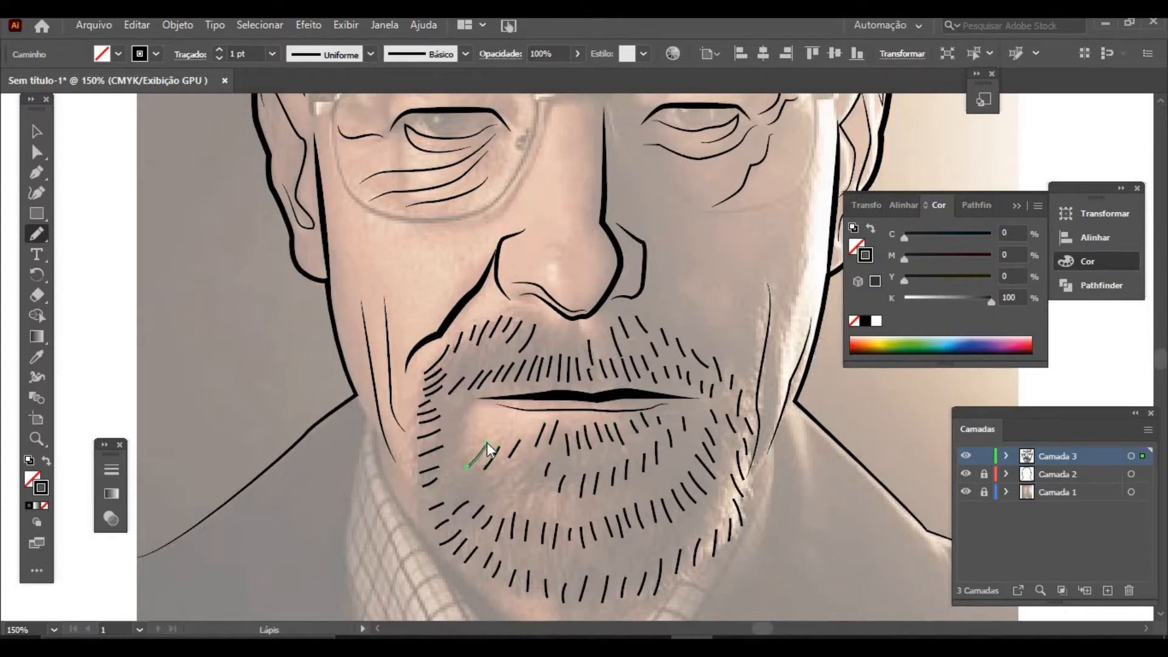
pyautogui.moveTo(462, 455); pyautogui.dragTo(476, 443)
pyautogui.moveTo(541, 347); pyautogui.dragTo(548, 324)
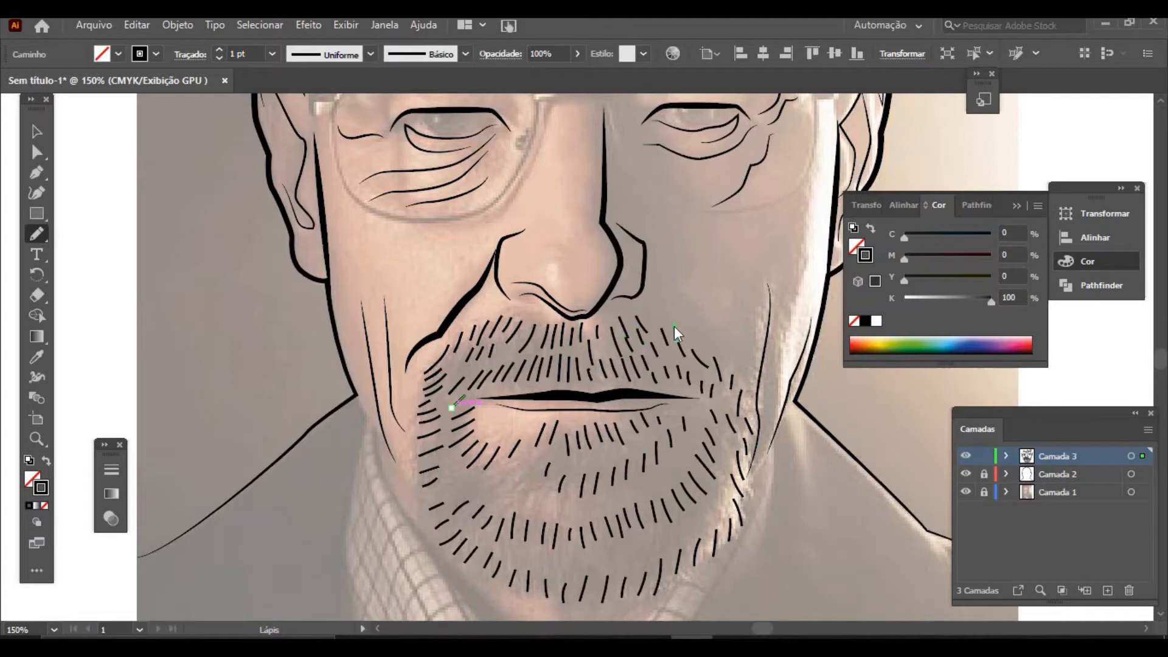
# Step: Fill the gaps between the hair rows on the moustache's right end, the chin and both sides of the beard
pyautogui.moveTo(725, 353); pyautogui.dragTo(732, 369)
pyautogui.moveTo(658, 474); pyautogui.dragTo(655, 489)
pyautogui.moveTo(504, 473); pyautogui.dragTo(493, 491)
pyautogui.moveTo(551, 546); pyautogui.dragTo(551, 568)
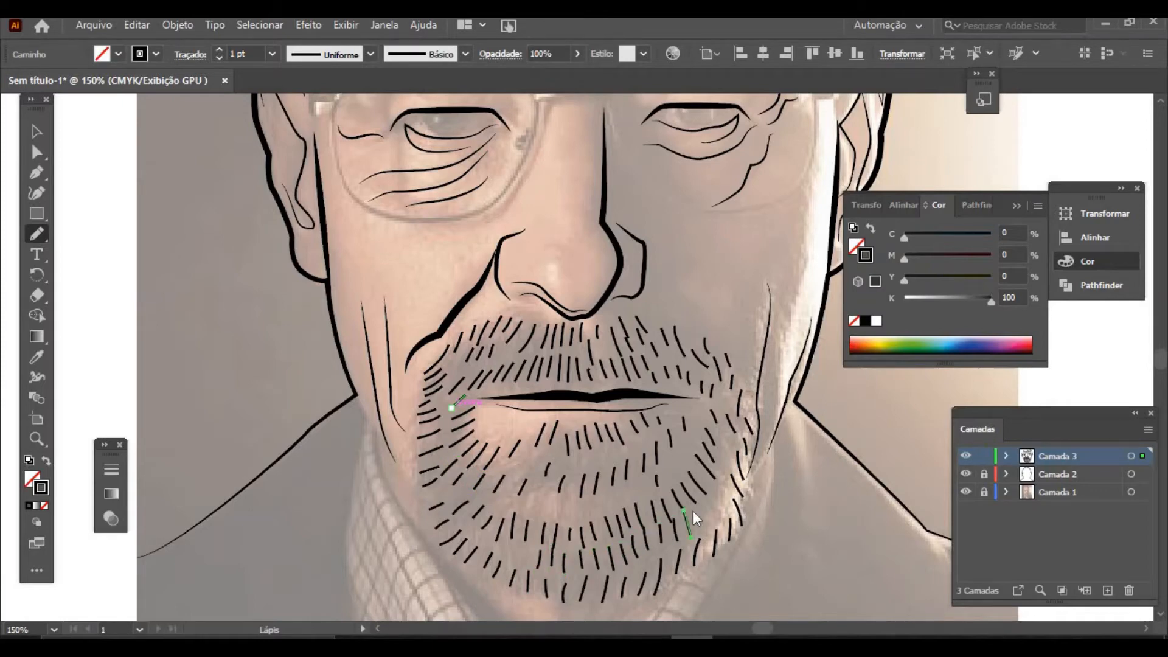
pyautogui.moveTo(713, 503); pyautogui.dragTo(721, 515)
pyautogui.moveTo(720, 437)
pyautogui.mouseDown()
pyautogui.moveTo(738, 457)
pyautogui.moveTo(741, 433)
pyautogui.mouseUp()
pyautogui.moveTo(681, 439); pyautogui.dragTo(682, 466)
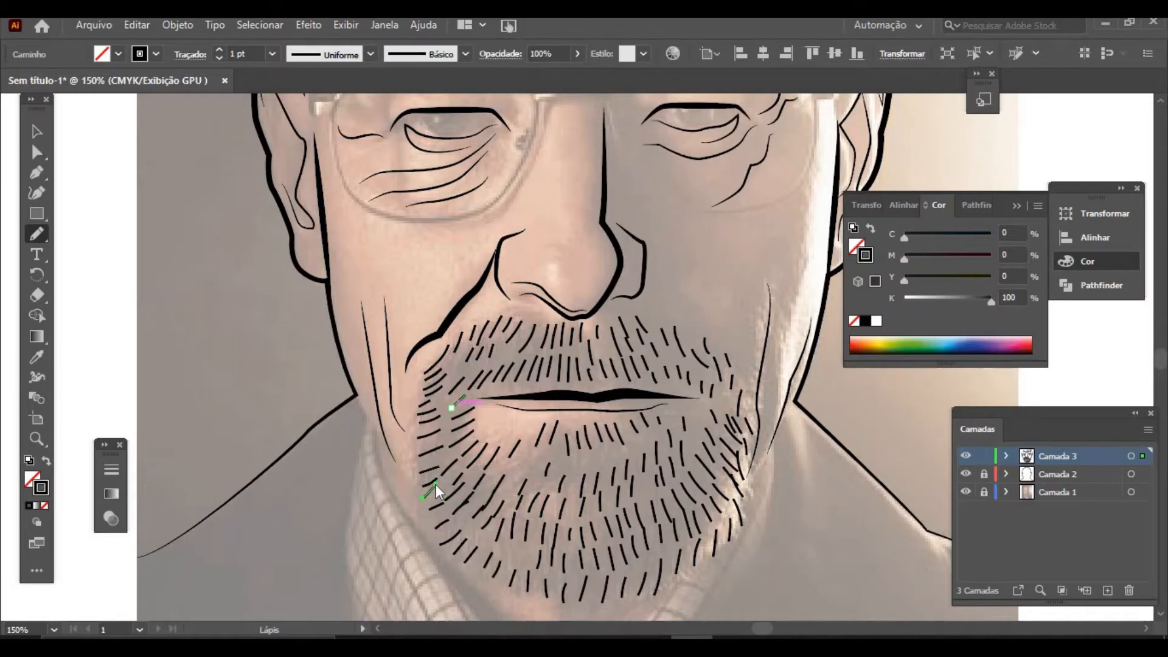
# Step: Thicken the beard with overlapping short hairs along the jaw edge, both sides of the chin and the moustache
pyautogui.moveTo(472, 547); pyautogui.dragTo(486, 531)
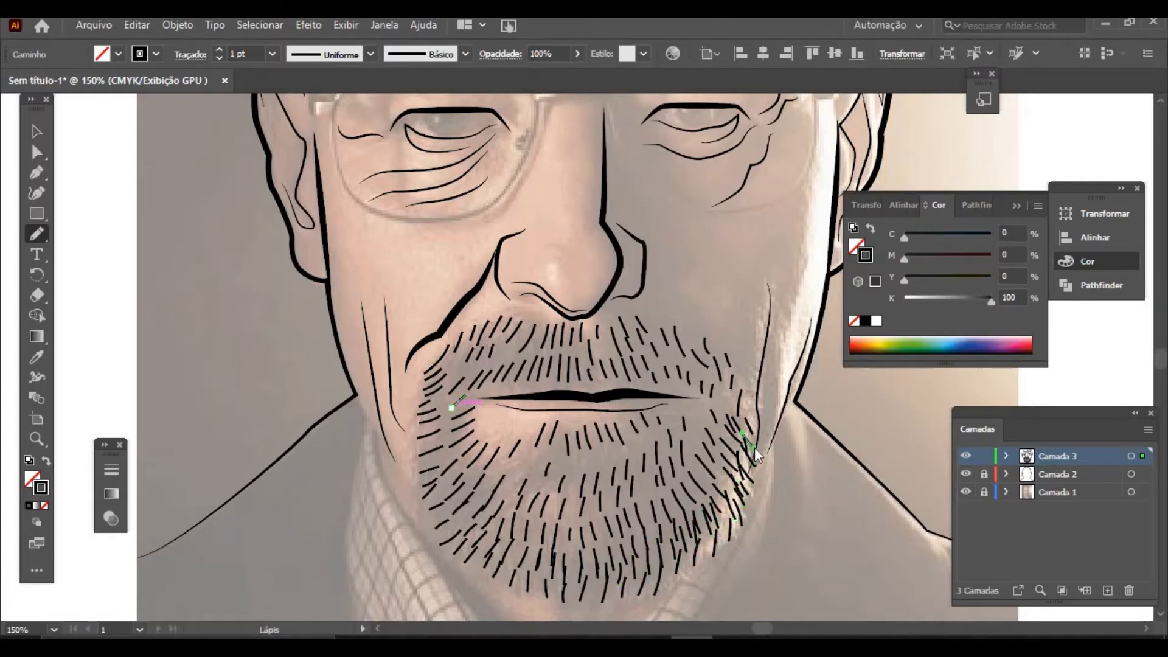
pyautogui.moveTo(414, 486); pyautogui.dragTo(439, 473)
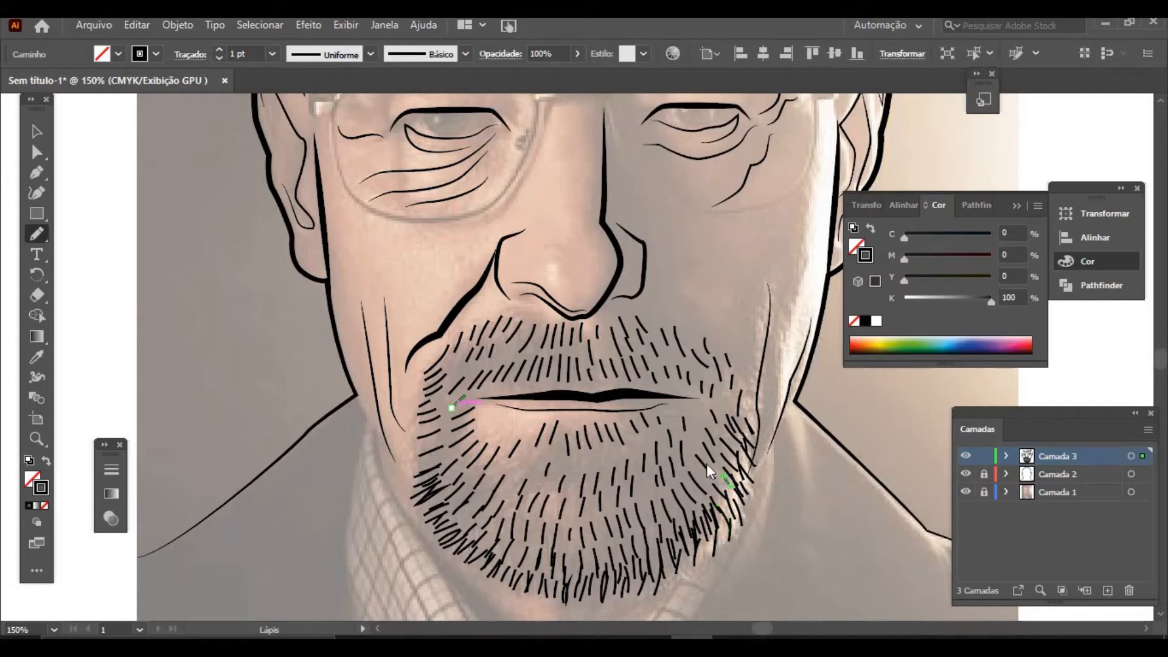
pyautogui.moveTo(688, 419); pyautogui.dragTo(696, 437)
pyautogui.moveTo(595, 356); pyautogui.dragTo(592, 338)
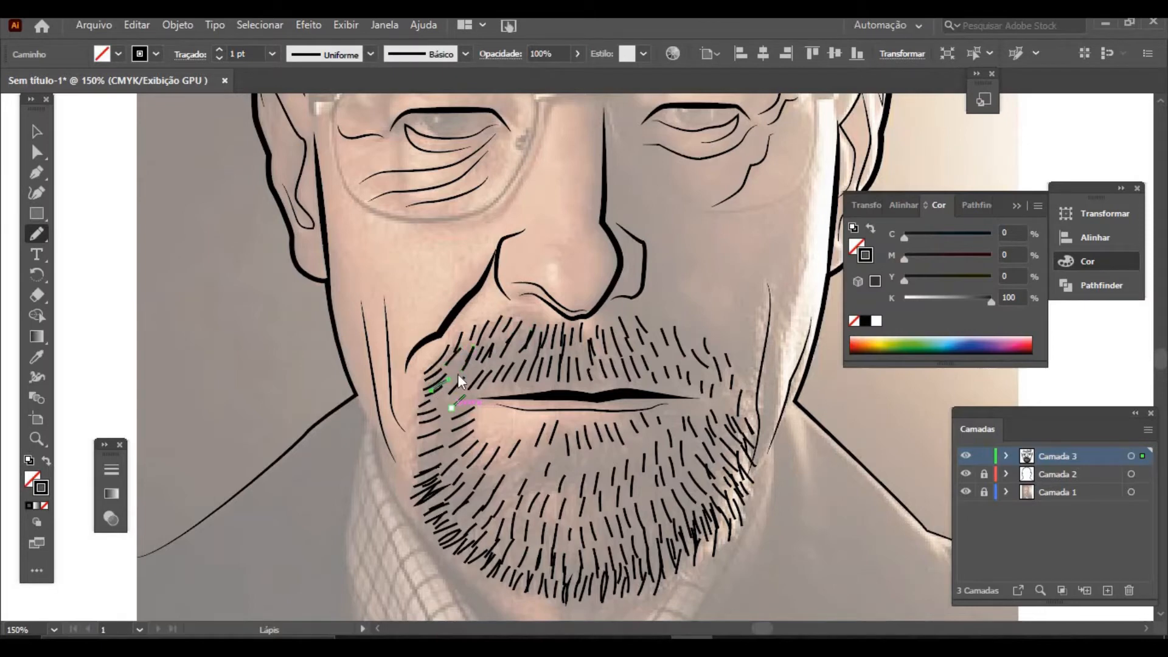
pyautogui.moveTo(434, 407); pyautogui.dragTo(448, 393)
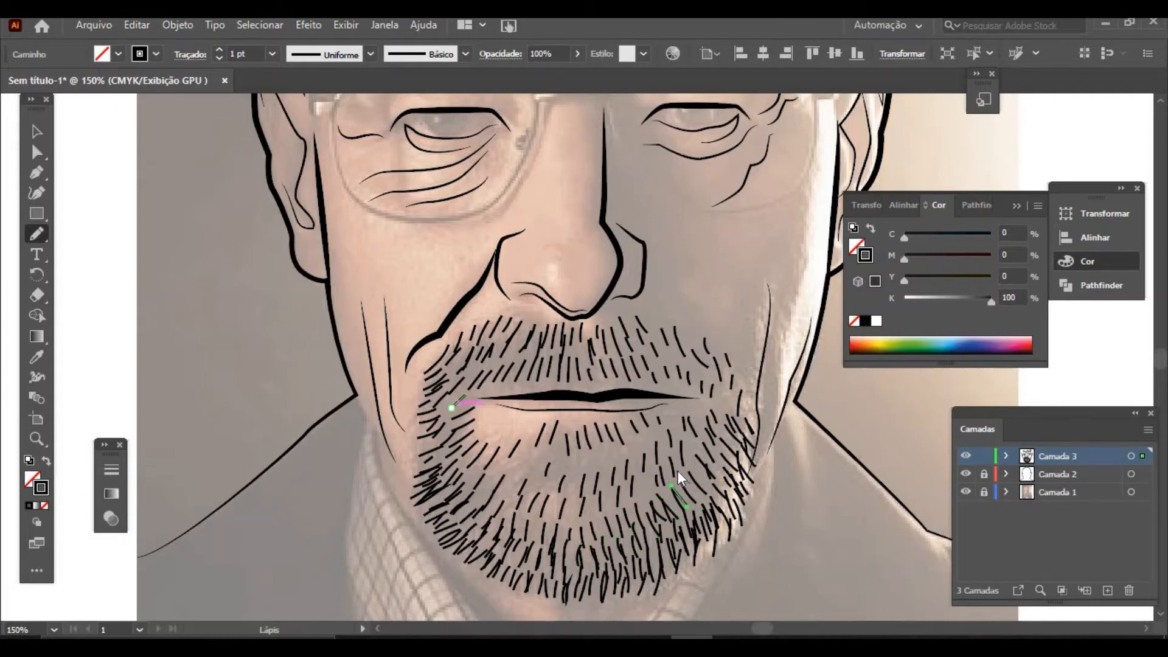
# Step: Draw short black Pencil hairs to thicken the beard along both sides of the mouth and below the lower lip
pyautogui.moveTo(705, 454)
pyautogui.mouseDown()
pyautogui.moveTo(729, 467)
pyautogui.moveTo(731, 450)
pyautogui.mouseUp()
pyautogui.moveTo(718, 401); pyautogui.dragTo(736, 415)
pyautogui.moveTo(418, 460); pyautogui.dragTo(439, 461)
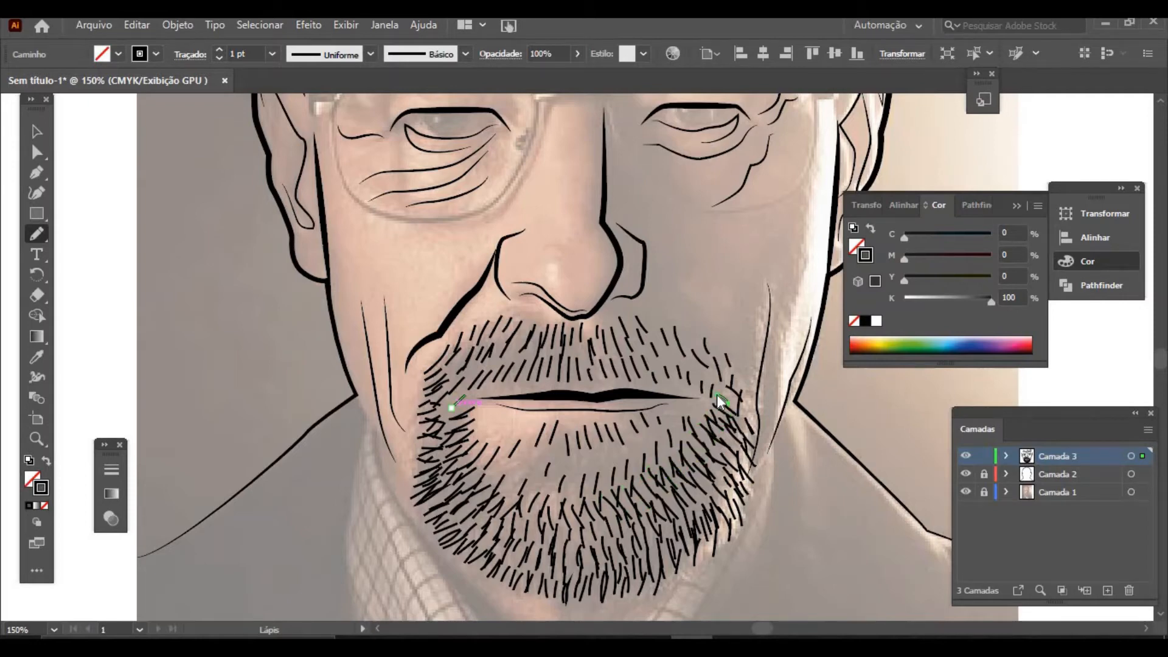
pyautogui.moveTo(418, 389); pyautogui.dragTo(428, 375)
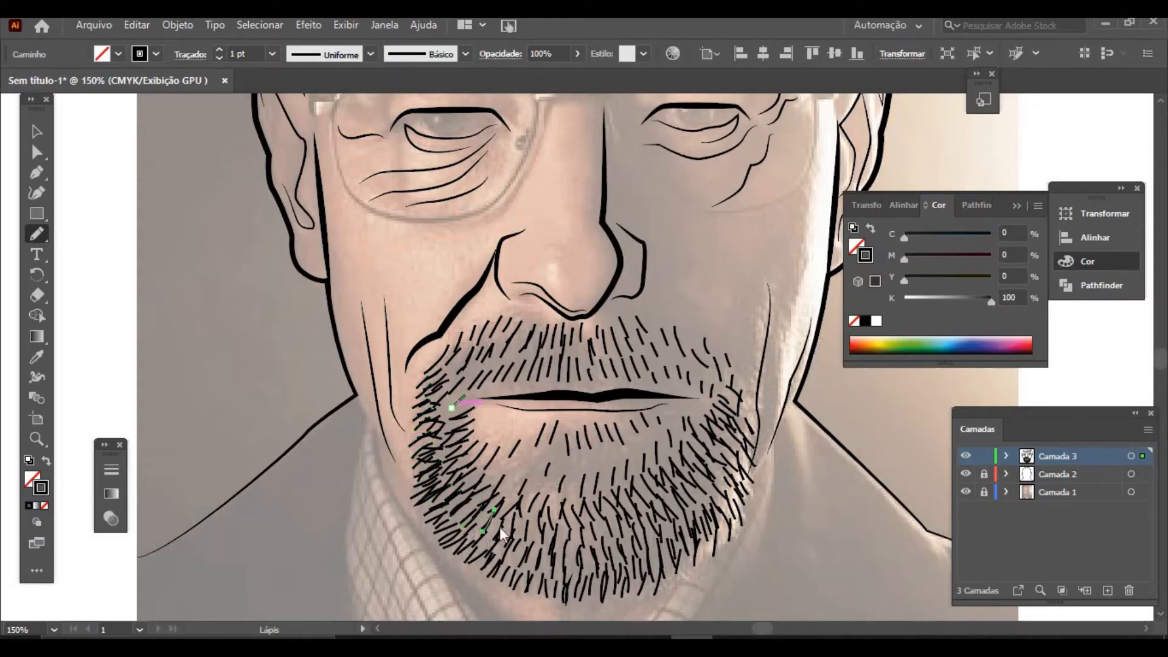
pyautogui.moveTo(524, 485); pyautogui.dragTo(527, 461)
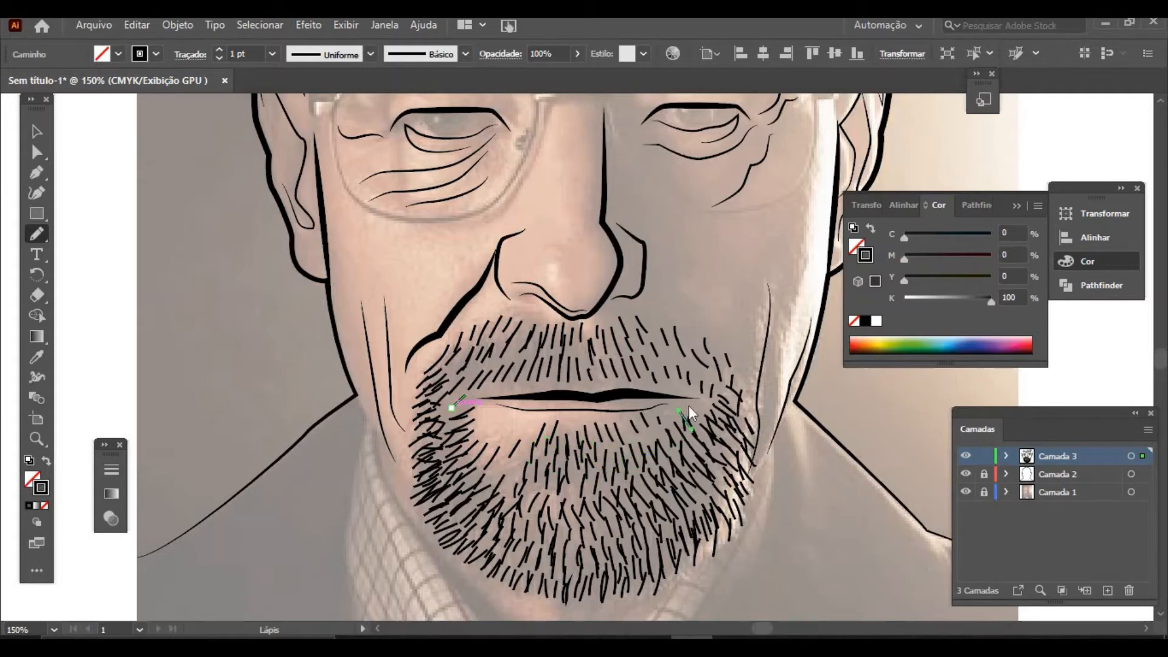
pyautogui.moveTo(634, 449); pyautogui.dragTo(637, 424)
# Step: Fill the gaps in the moustache between the nose and upper lip with short black Pencil hairs
pyautogui.moveTo(672, 365); pyautogui.dragTo(665, 344)
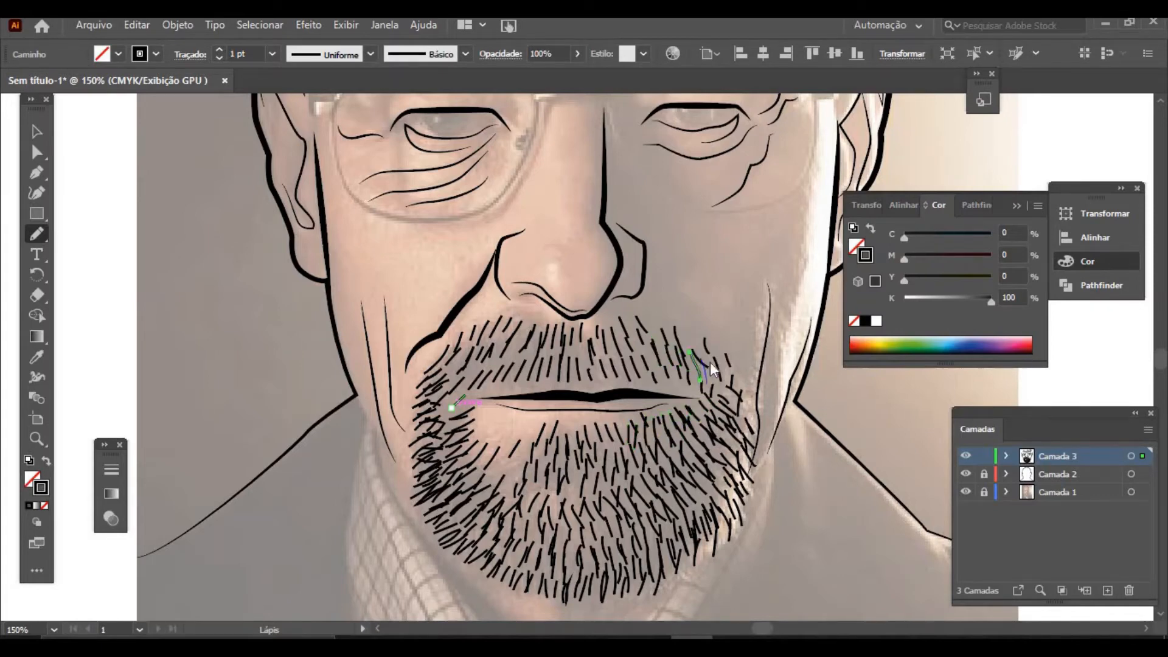
pyautogui.moveTo(660, 338); pyautogui.dragTo(649, 312)
pyautogui.moveTo(714, 343); pyautogui.dragTo(727, 367)
pyautogui.moveTo(640, 362); pyautogui.dragTo(631, 332)
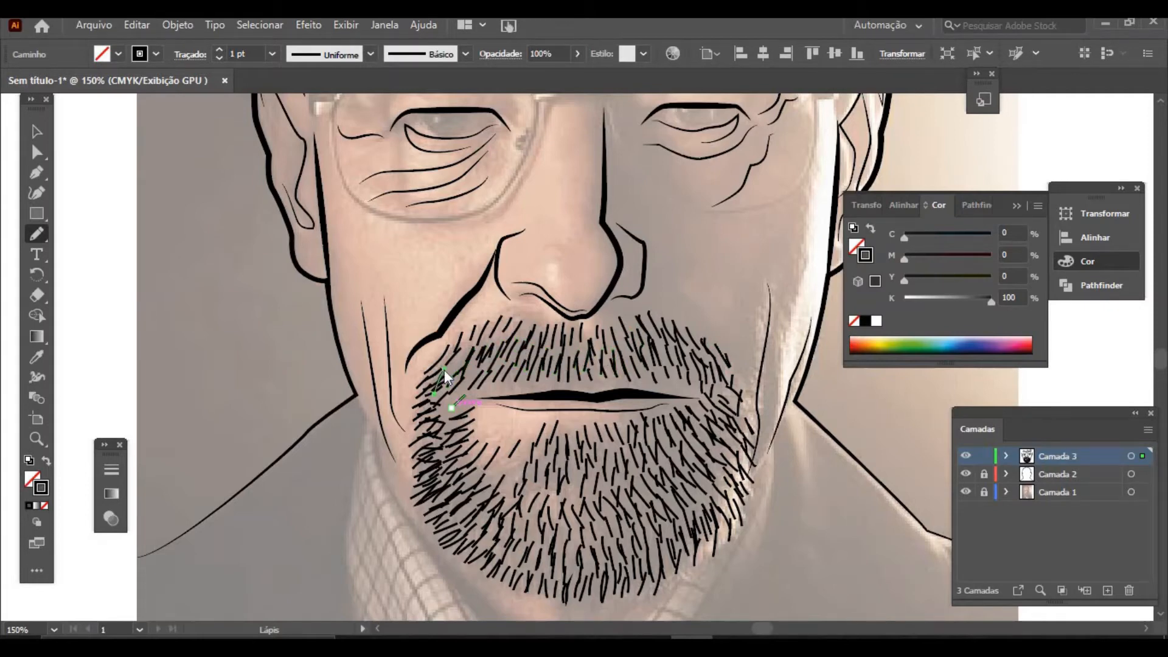
pyautogui.moveTo(452, 408); pyautogui.dragTo(476, 373)
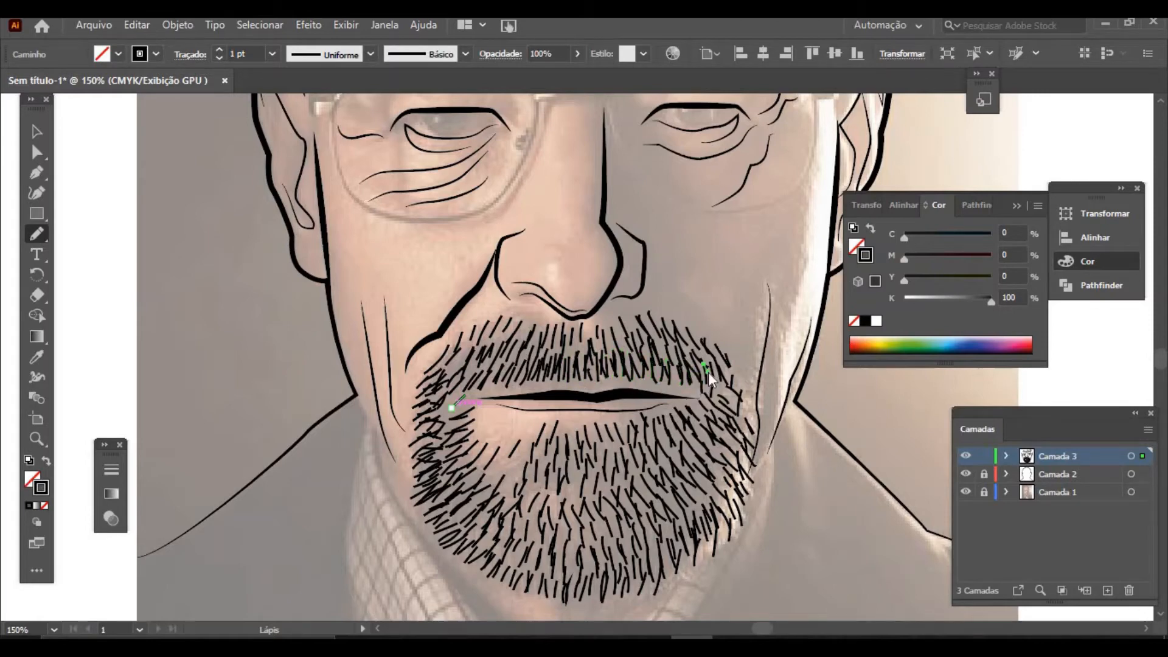
pyautogui.moveTo(569, 320); pyautogui.dragTo(569, 348)
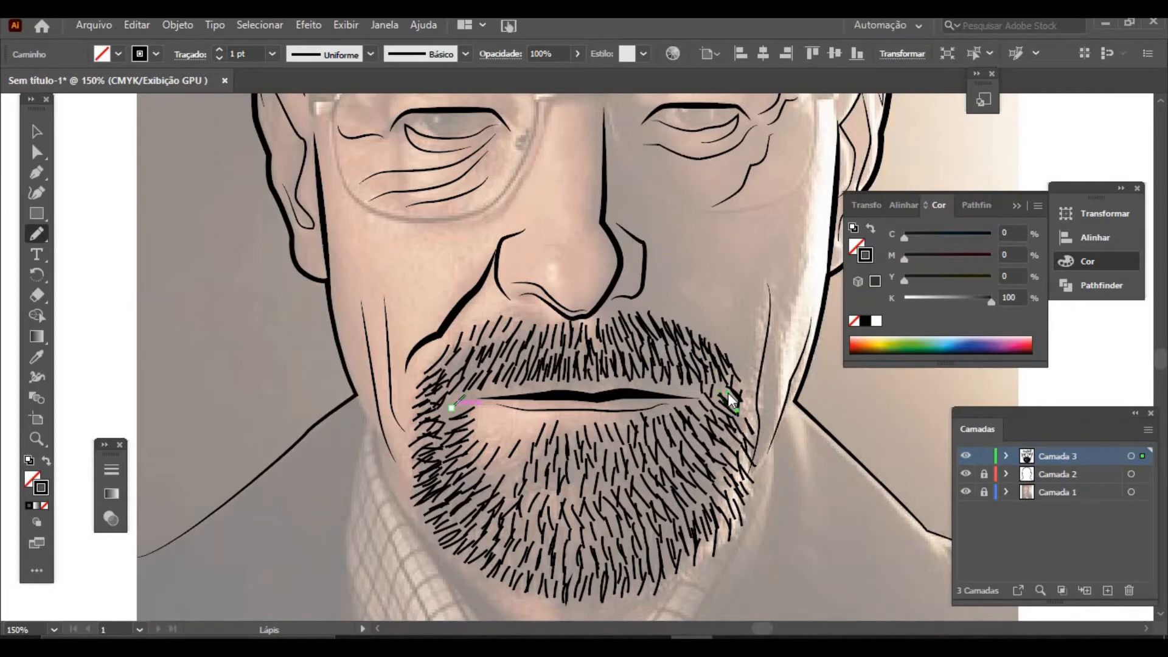
pyautogui.moveTo(540, 317); pyautogui.dragTo(530, 338)
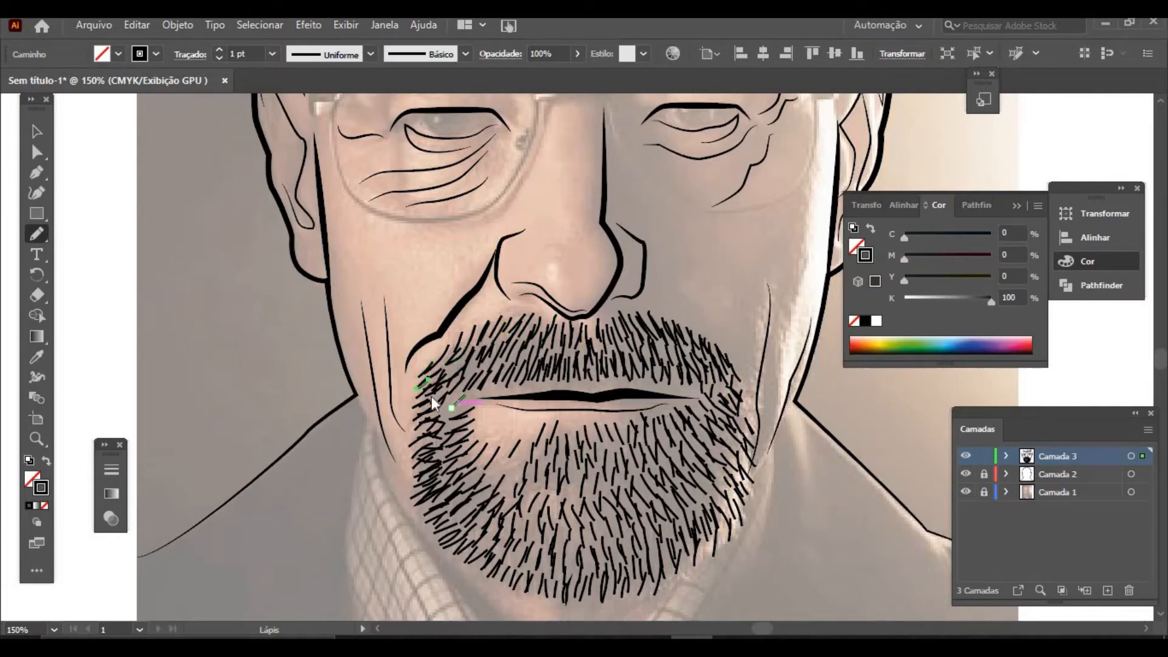
# Step: Add short Pencil hairs in the remaining gaps across the chin and along the jaw edge of the beard
pyautogui.moveTo(443, 494); pyautogui.dragTo(456, 478)
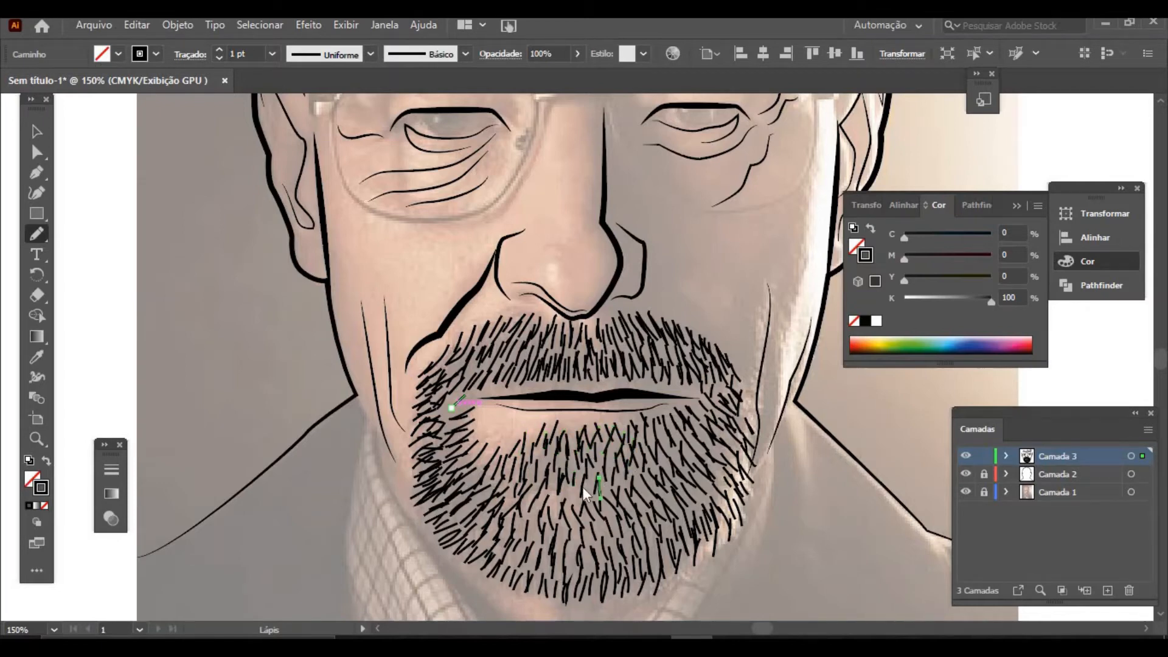
pyautogui.moveTo(630, 500); pyautogui.dragTo(643, 524)
pyautogui.moveTo(660, 473); pyautogui.dragTo(672, 497)
pyautogui.moveTo(750, 470); pyautogui.dragTo(742, 494)
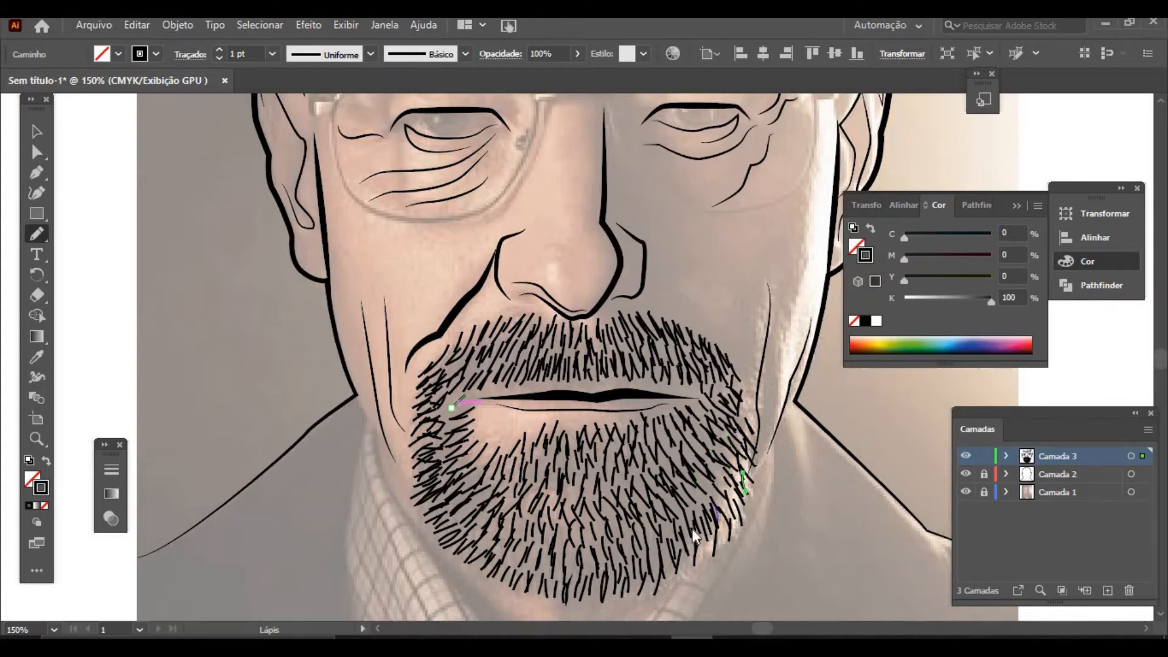
pyautogui.moveTo(692, 528); pyautogui.dragTo(689, 550)
pyautogui.moveTo(575, 569); pyautogui.dragTo(573, 583)
pyautogui.moveTo(498, 542); pyautogui.dragTo(487, 564)
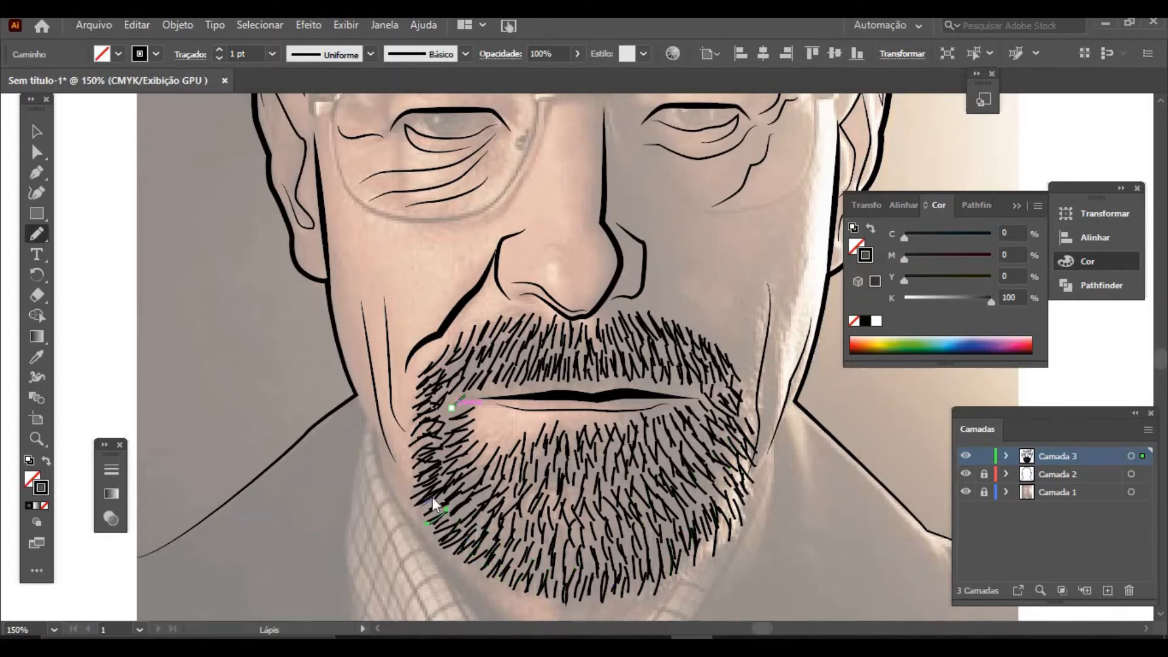
pyautogui.click(35, 132)
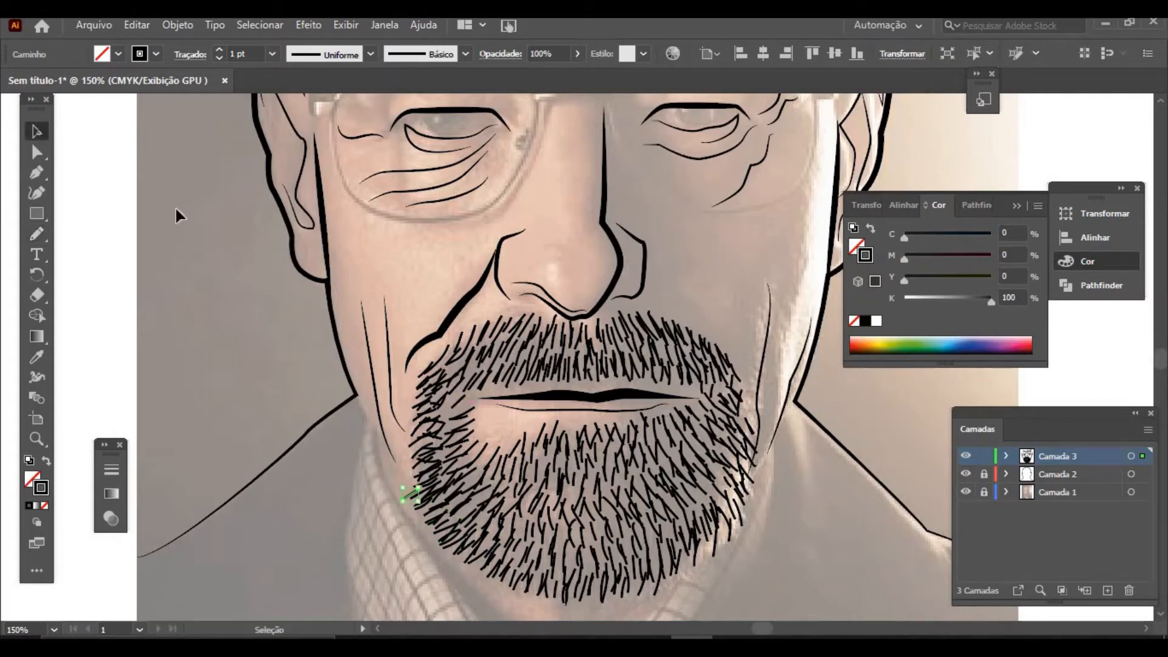
pyautogui.click(735, 332)
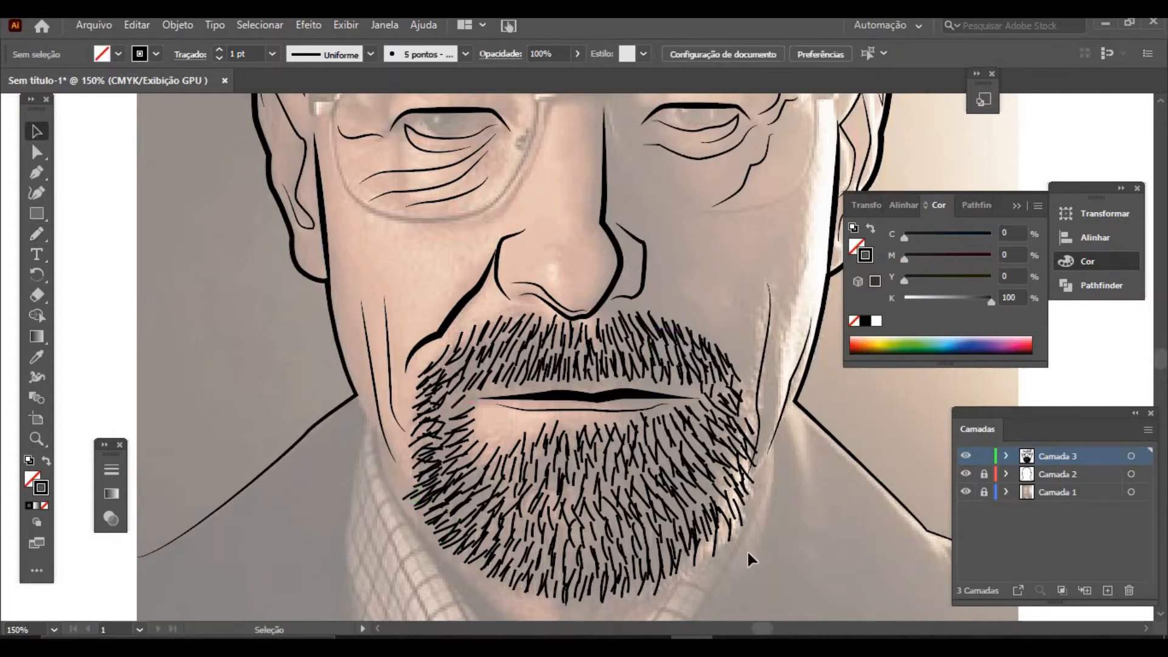
pyautogui.moveTo(752, 582)
pyautogui.mouseDown()
pyautogui.moveTo(620, 557)
pyautogui.moveTo(413, 468)
pyautogui.mouseUp()
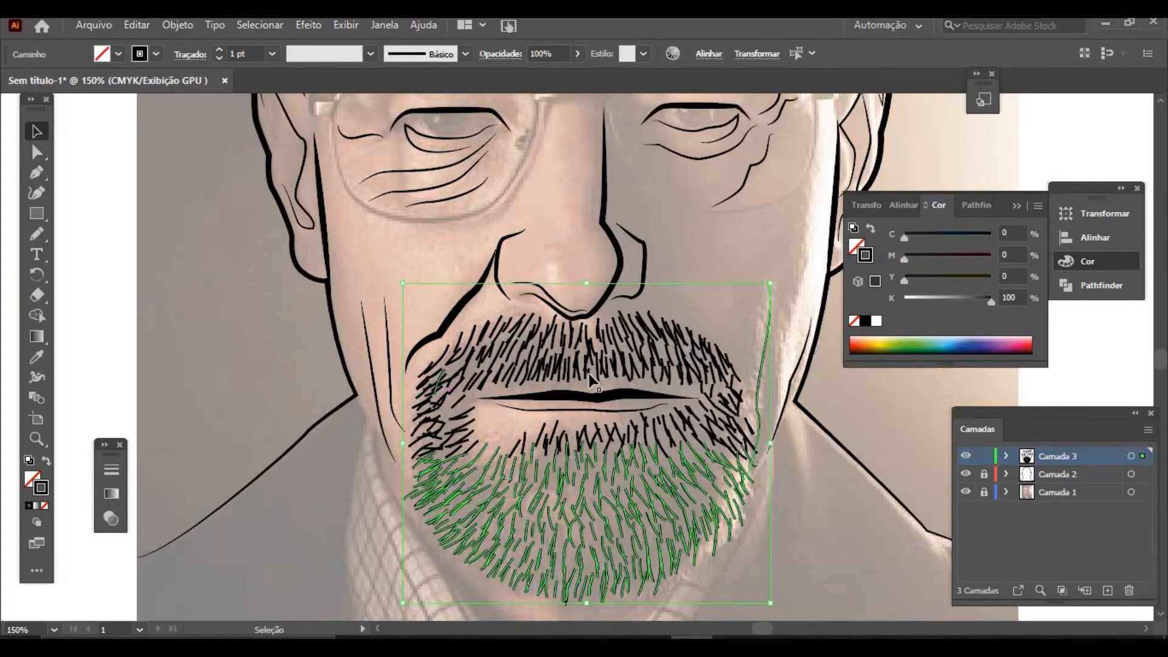
pyautogui.click(393, 583)
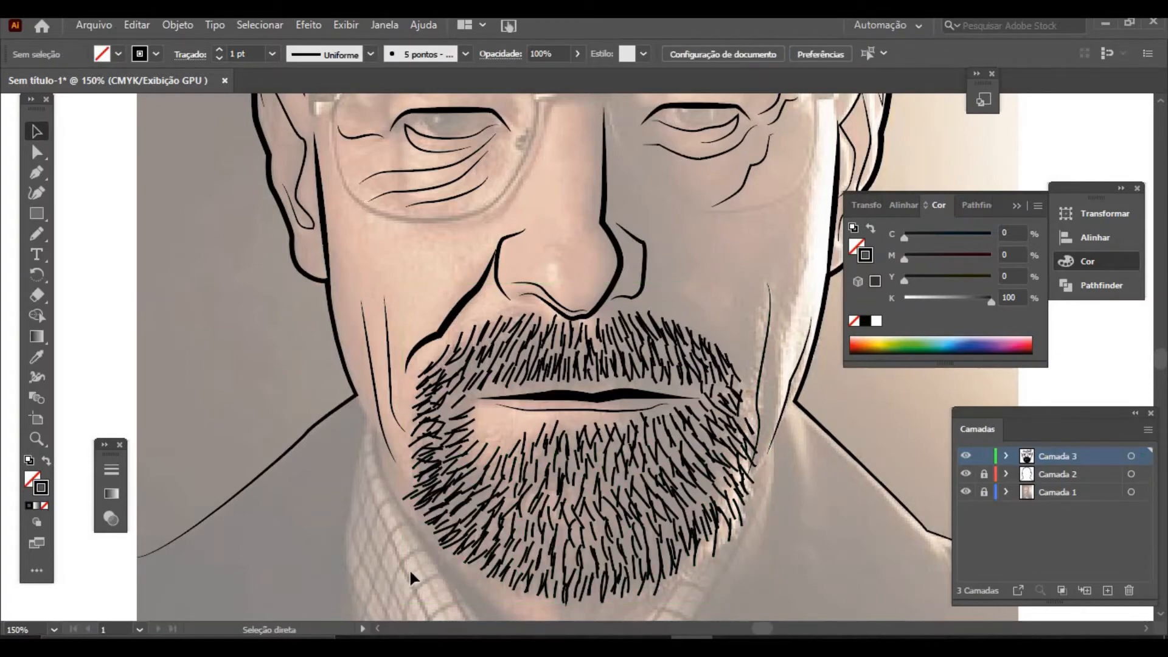
# Step: Select all beard and moustache hairs without the nose, cheek and mouth lines, and apply the elliptical tapered width profile
pyautogui.hotkey('ctrl', '-')
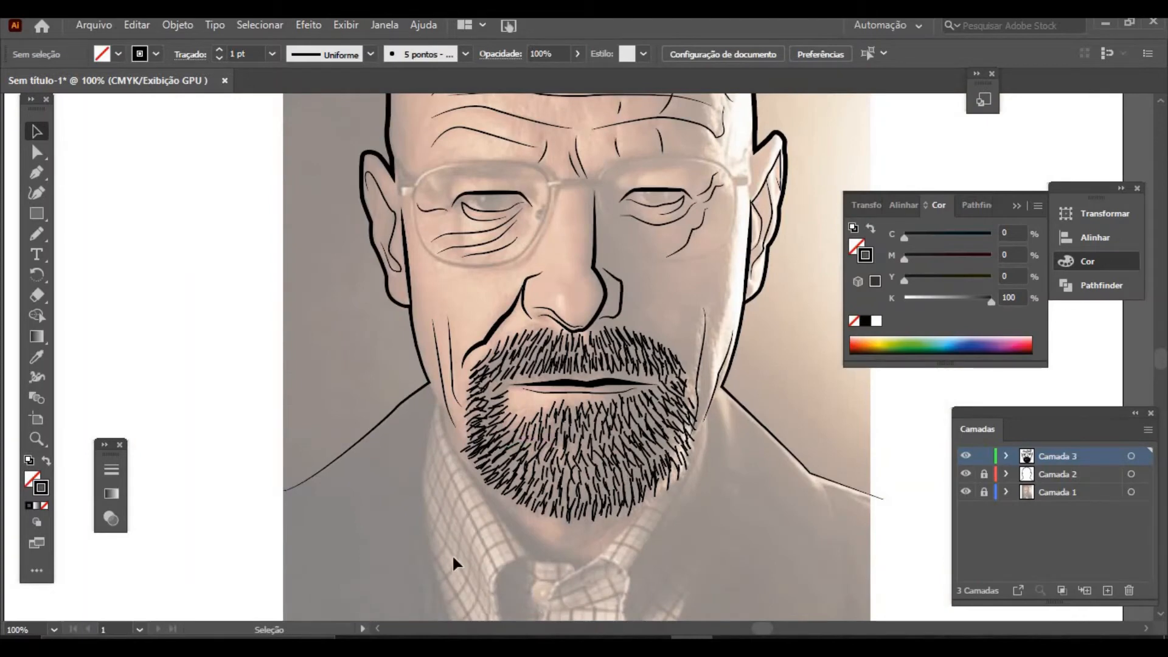
pyautogui.click(703, 328)
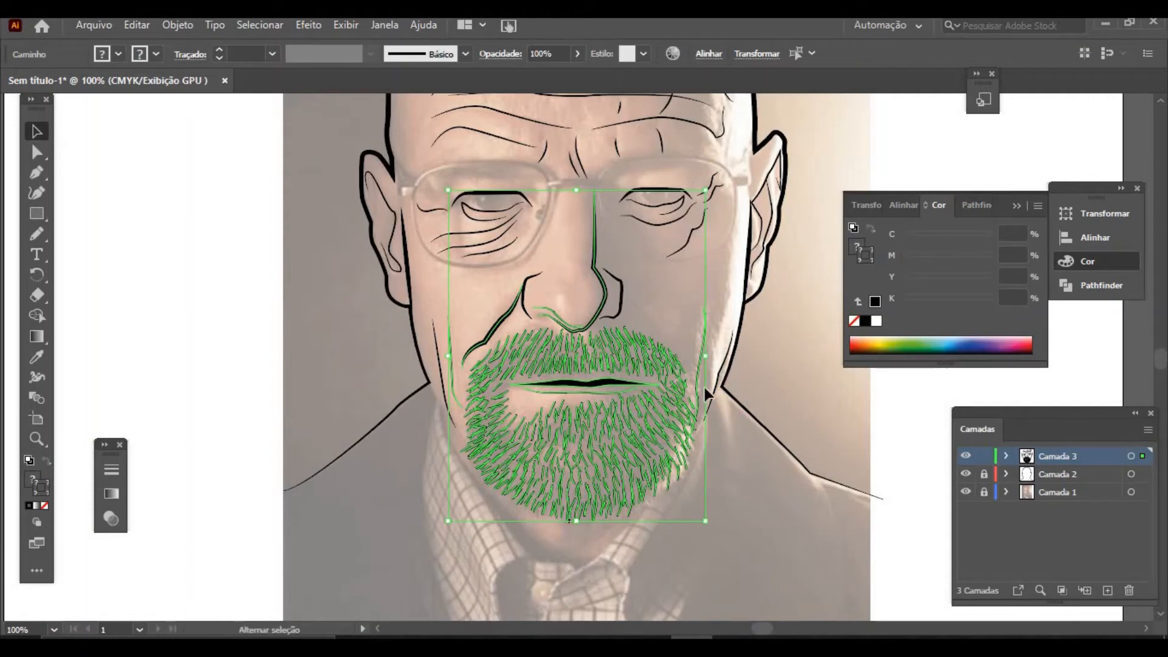
pyautogui.keyDown('shift'); pyautogui.click(695, 371); pyautogui.keyUp('shift')
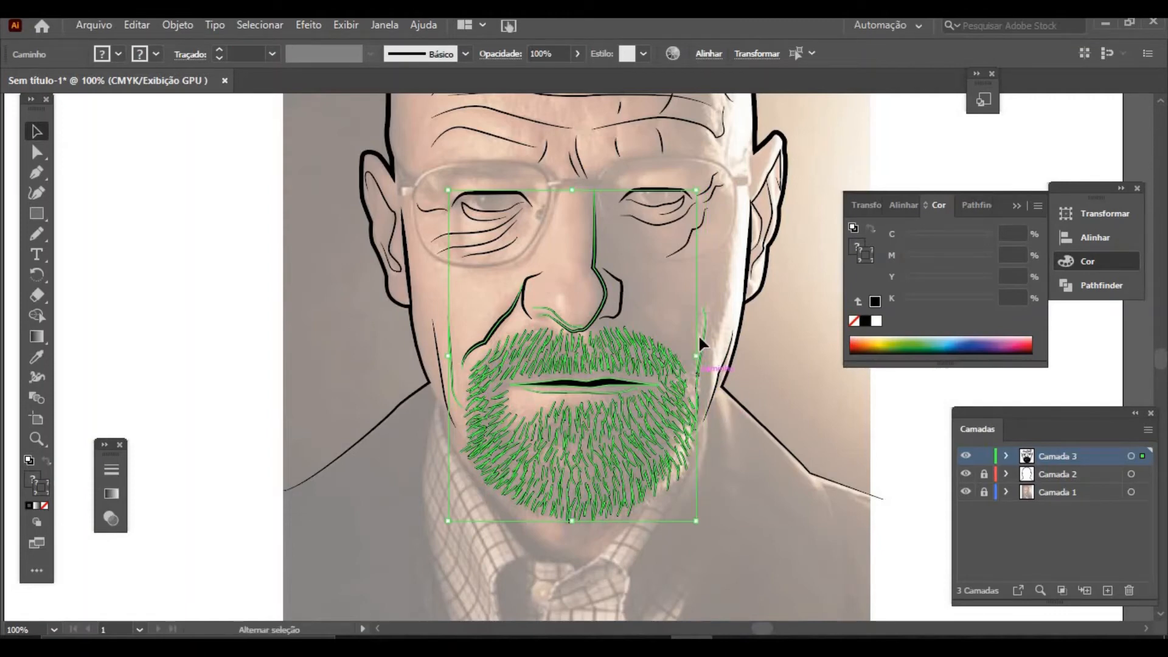
pyautogui.keyDown('shift'); pyautogui.click(605, 303); pyautogui.keyUp('shift')
pyautogui.hotkey('ctrl', 'z')
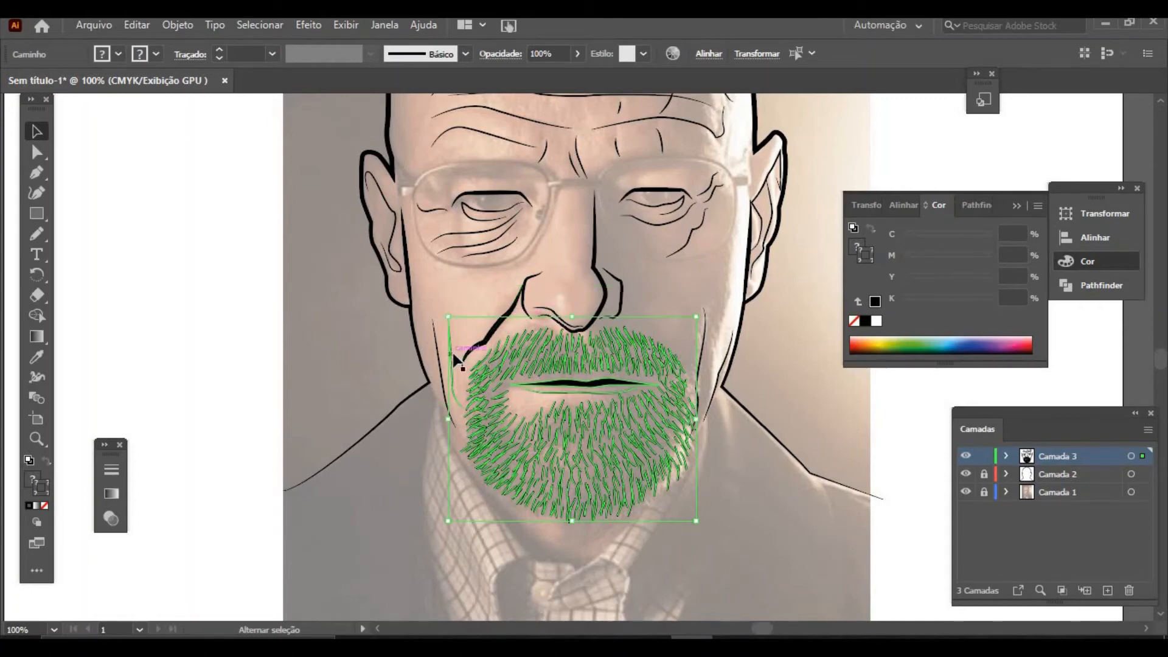
pyautogui.hotkey('ctrl', 'z')
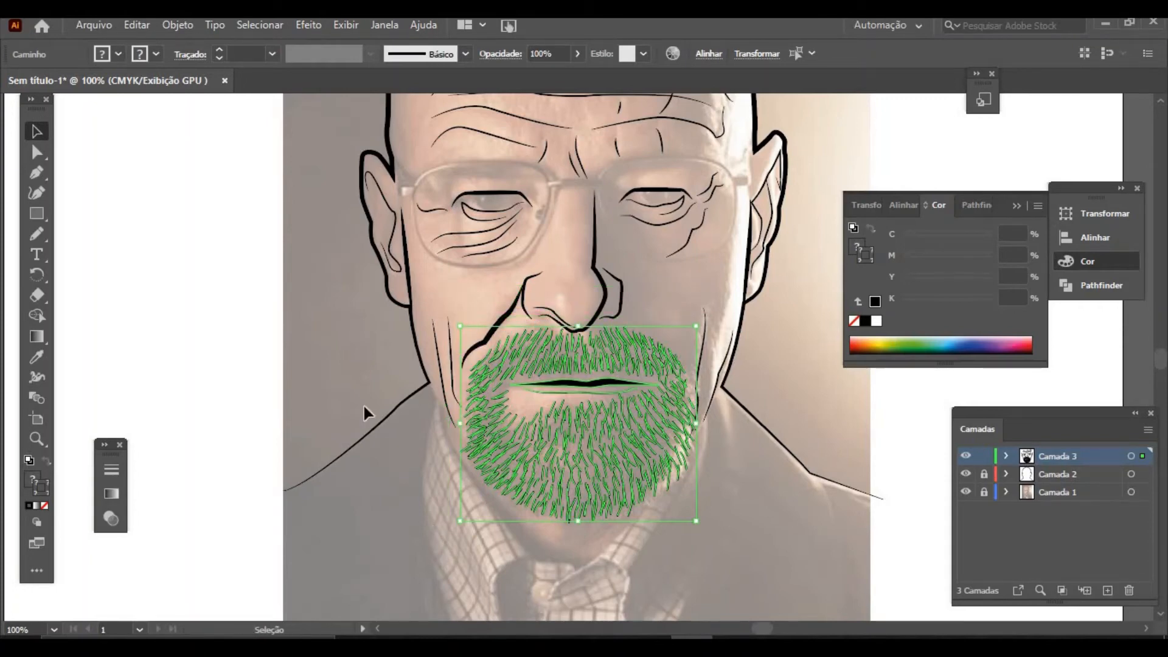
pyautogui.click(466, 55)
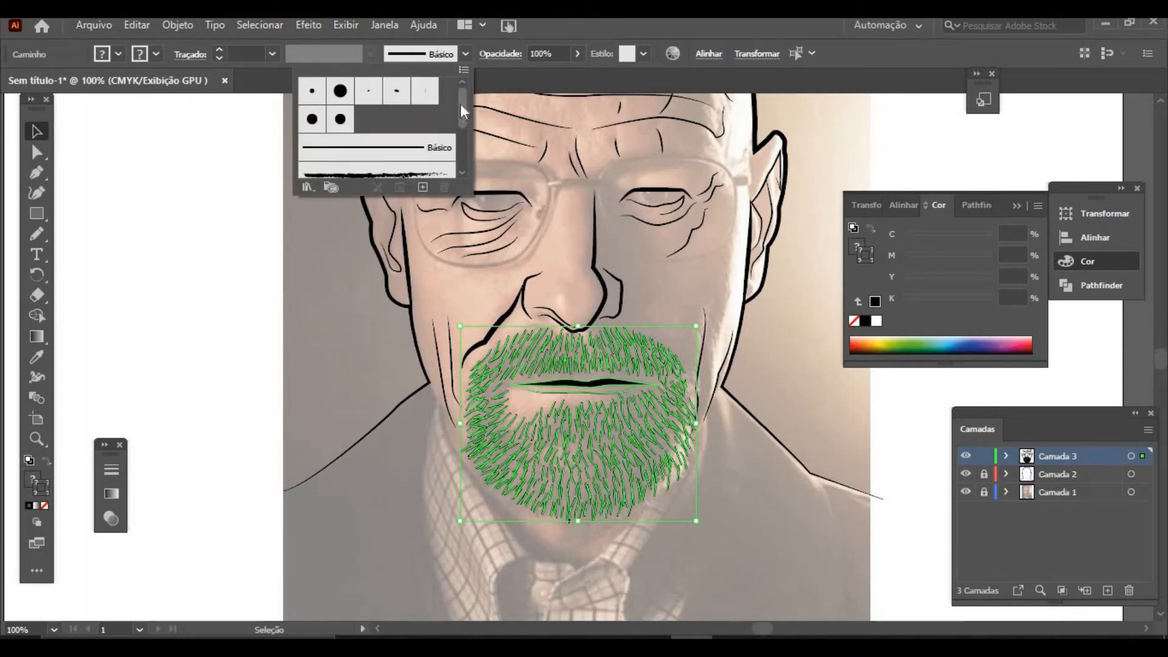
pyautogui.click(572, 382)
pyautogui.click(572, 385)
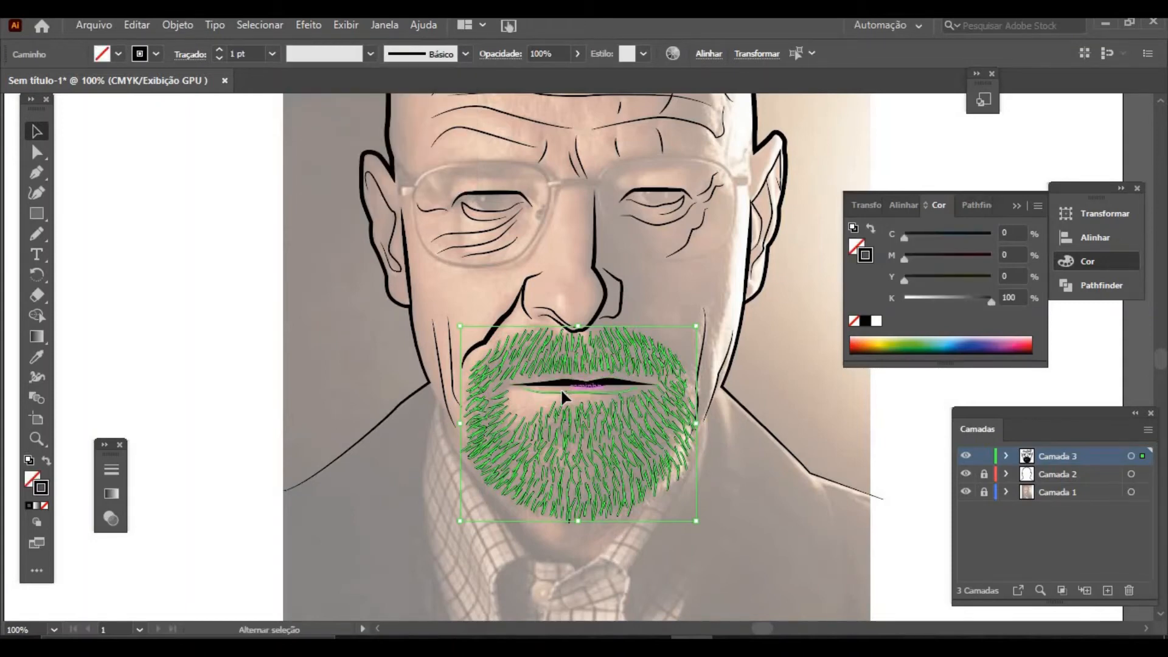
pyautogui.click(370, 54)
pyautogui.click(339, 109)
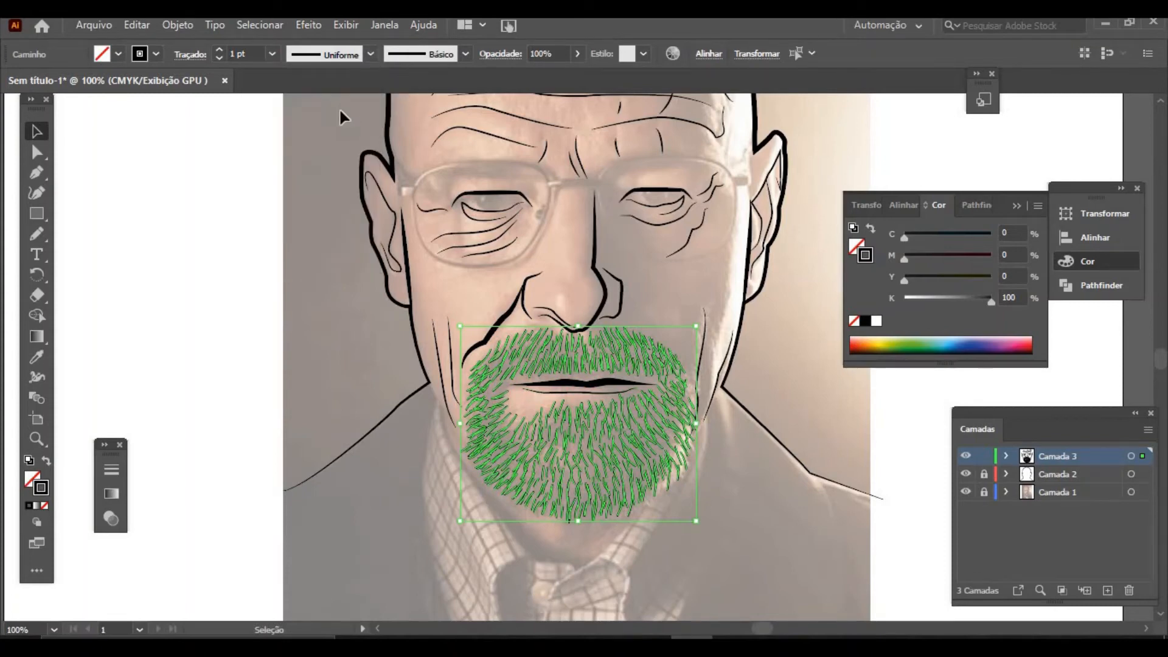
# Step: Try a 2 pt stroke weight on the beard hairs and undo it
pyautogui.click(272, 55)
pyautogui.click(291, 146)
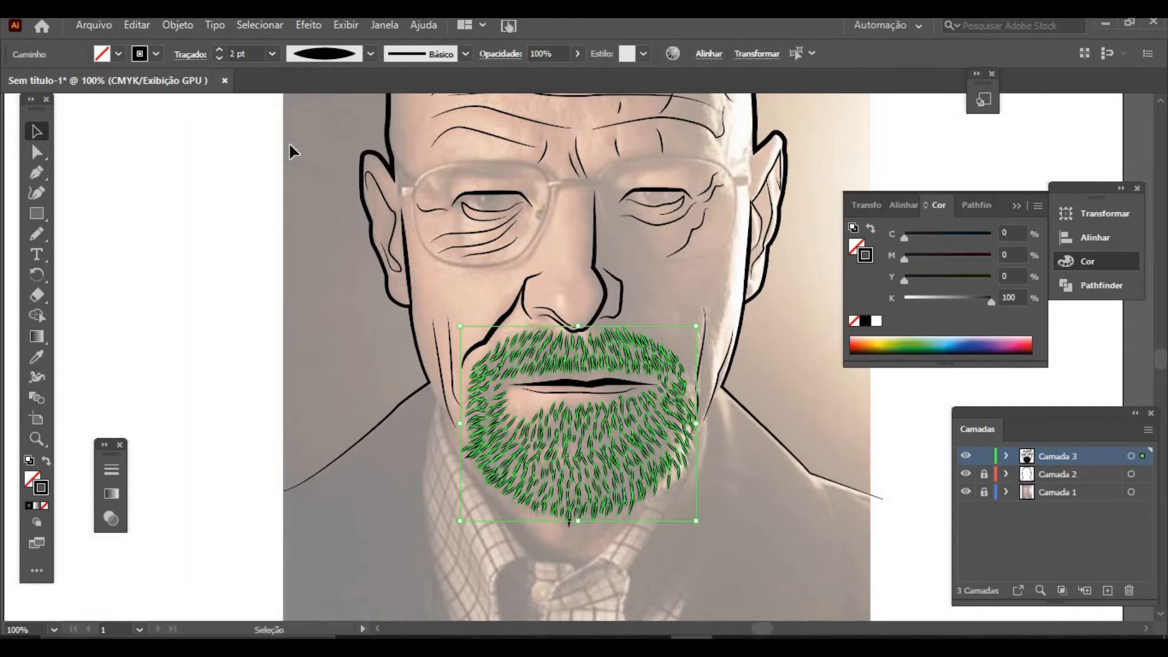
pyautogui.click(353, 436)
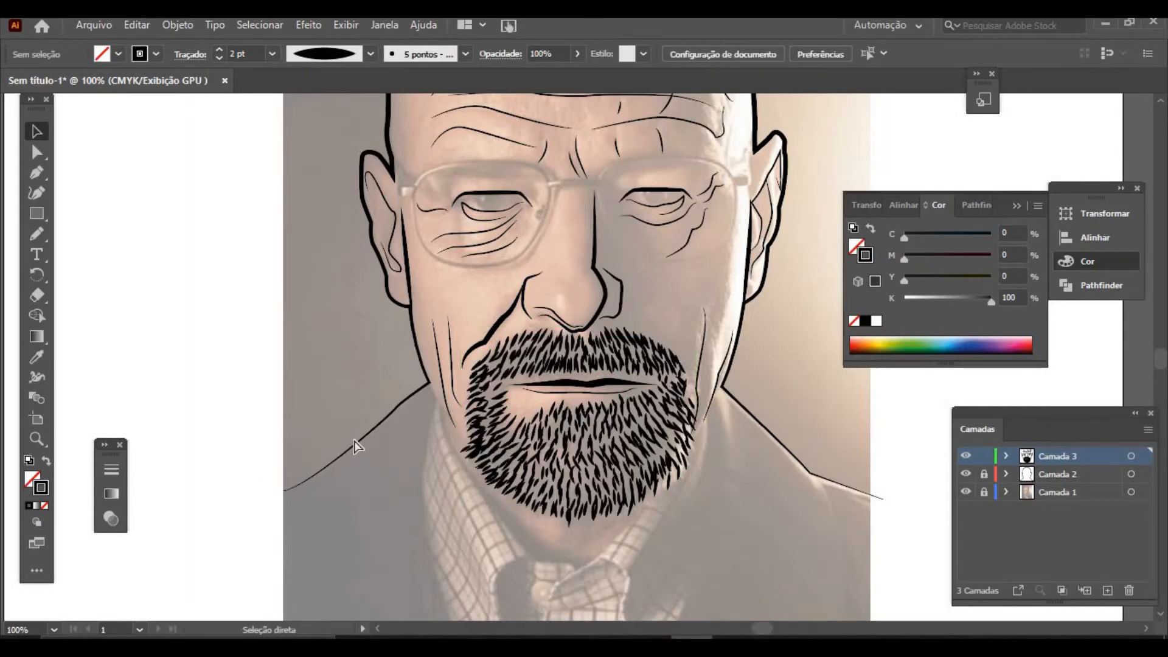
pyautogui.hotkey('ctrl', 'z')
pyautogui.hotkey('ctrl', 'z')
# Step: Set the beard hairs' stroke weight to 0,5 pt and place a slightly offset copy of them over the originals
pyautogui.click(272, 50)
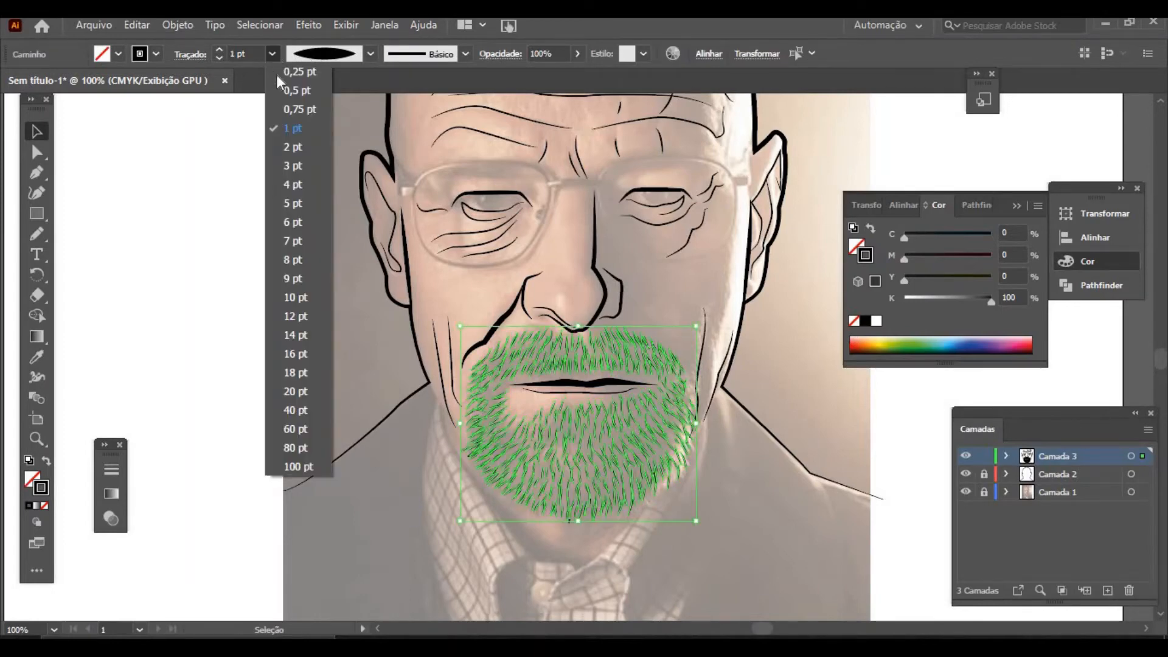
pyautogui.click(288, 89)
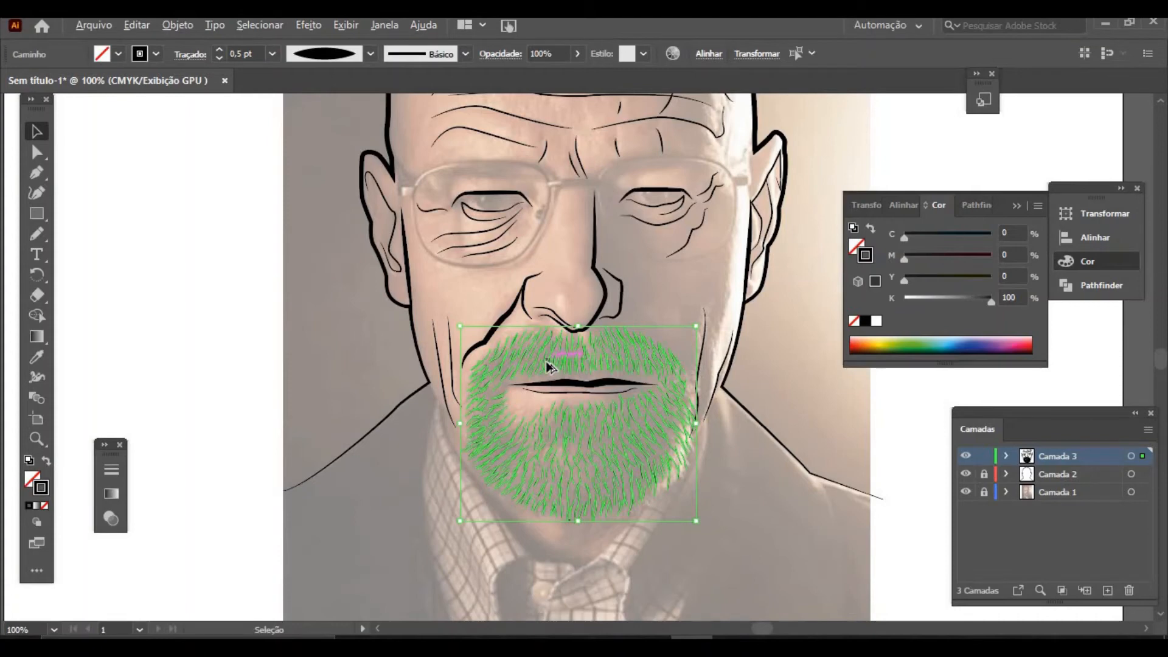
pyautogui.moveTo(547, 362); pyautogui.dragTo(554, 365)
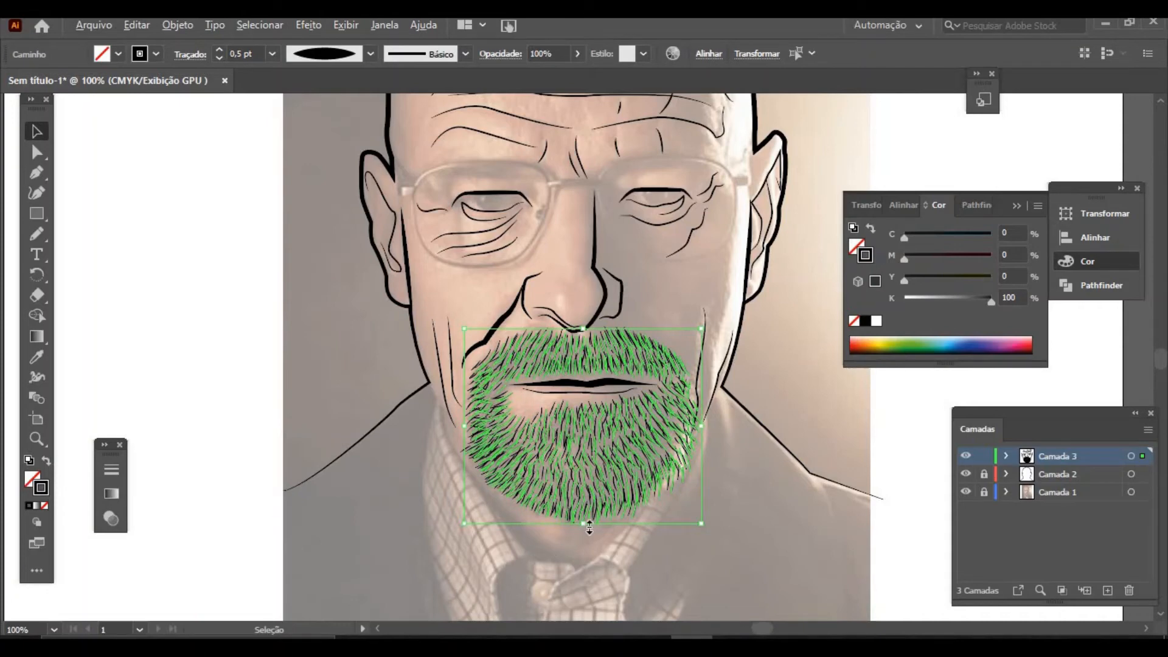
# Step: Try another copy of the beard hairs shifted slightly upward, and return to the selected first copy
pyautogui.moveTo(600, 509); pyautogui.dragTo(596, 501)
pyautogui.click(535, 451)
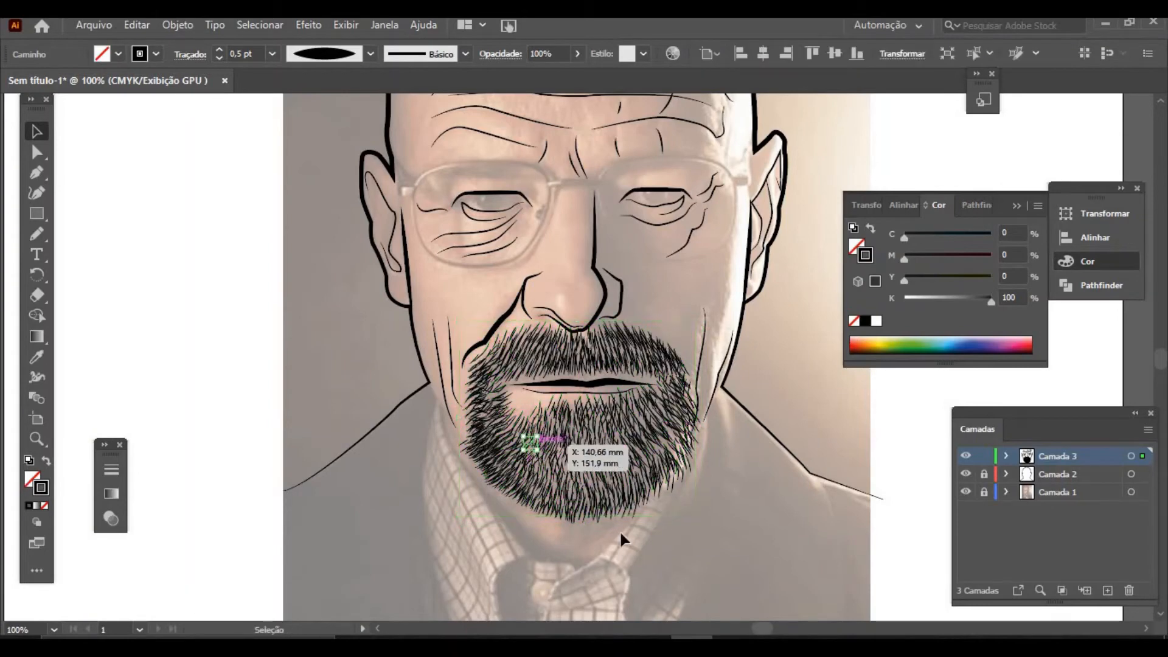
pyautogui.press('a')
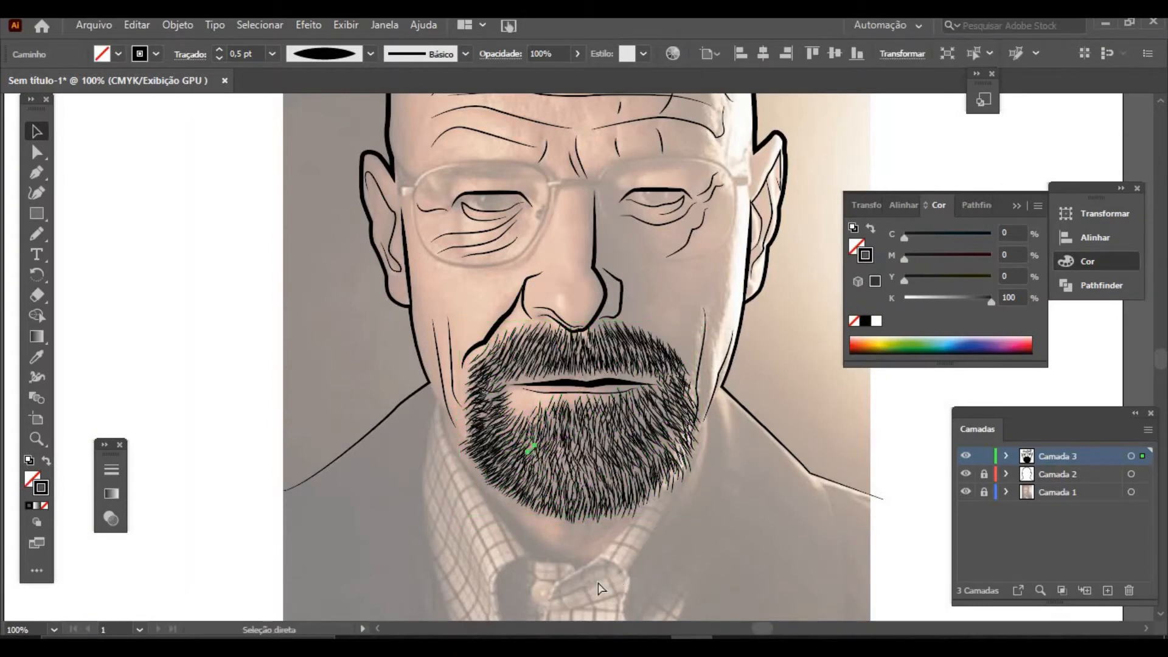
pyautogui.hotkey('ctrl', 'a')
pyautogui.press('v')
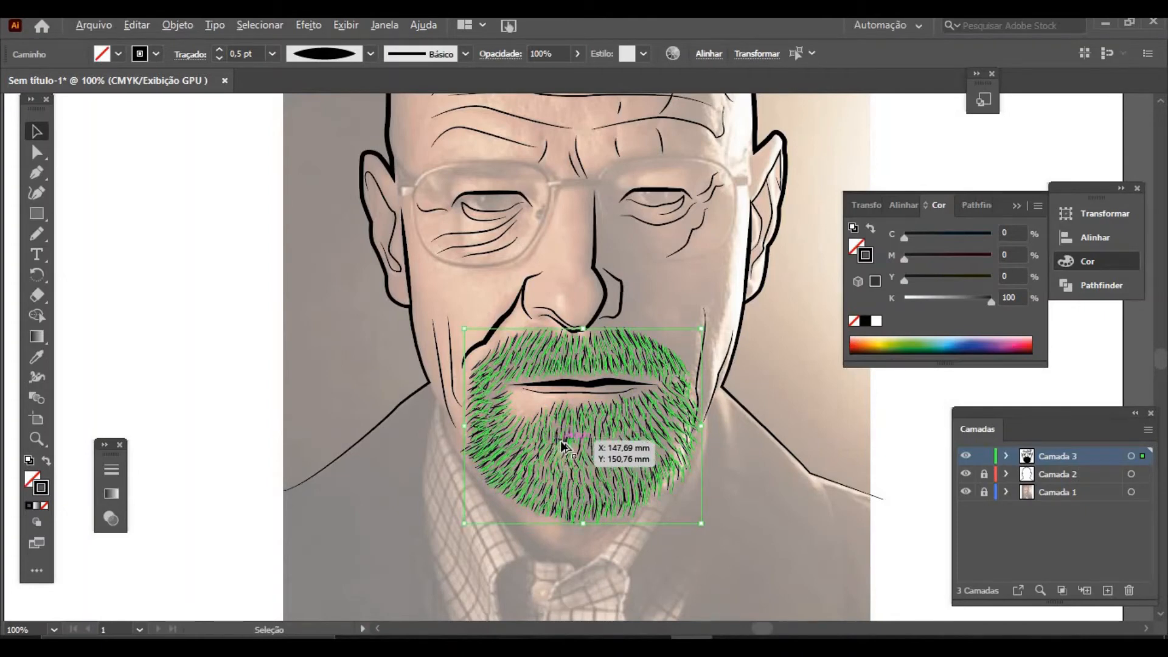
# Step: Layer two more slightly offset copies of the beard hairs for density and hide the reference photo layer Camada 1
pyautogui.moveTo(563, 447); pyautogui.dragTo(562, 434)
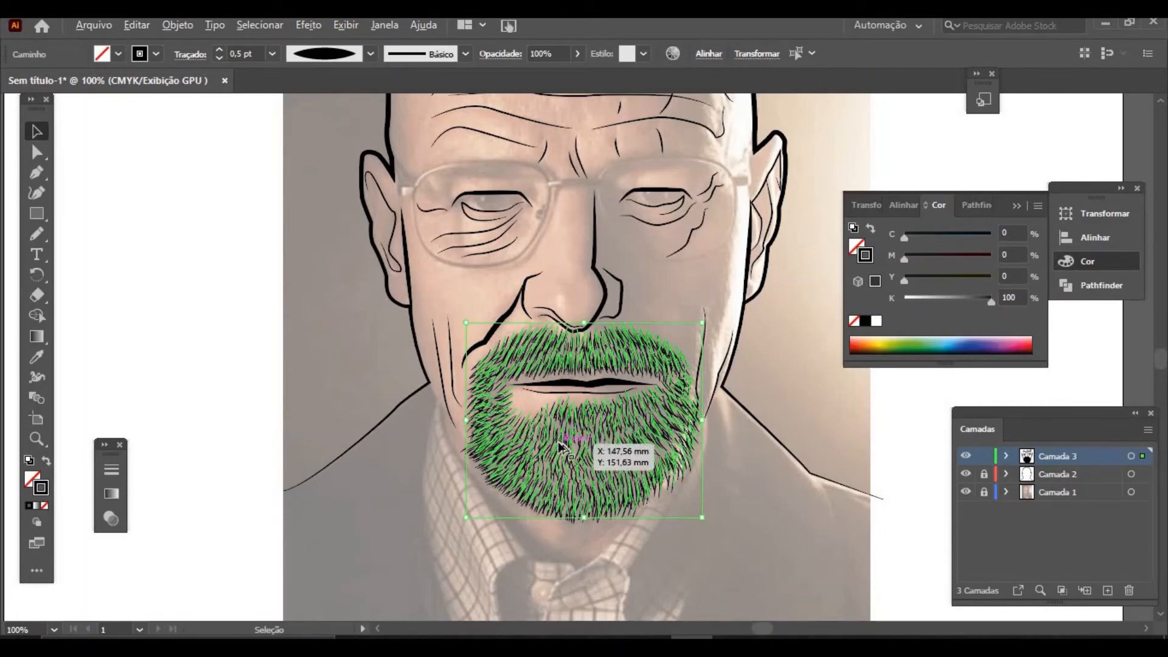
pyautogui.moveTo(559, 443)
pyautogui.mouseDown()
pyautogui.moveTo(538, 442)
pyautogui.moveTo(547, 451)
pyautogui.mouseUp()
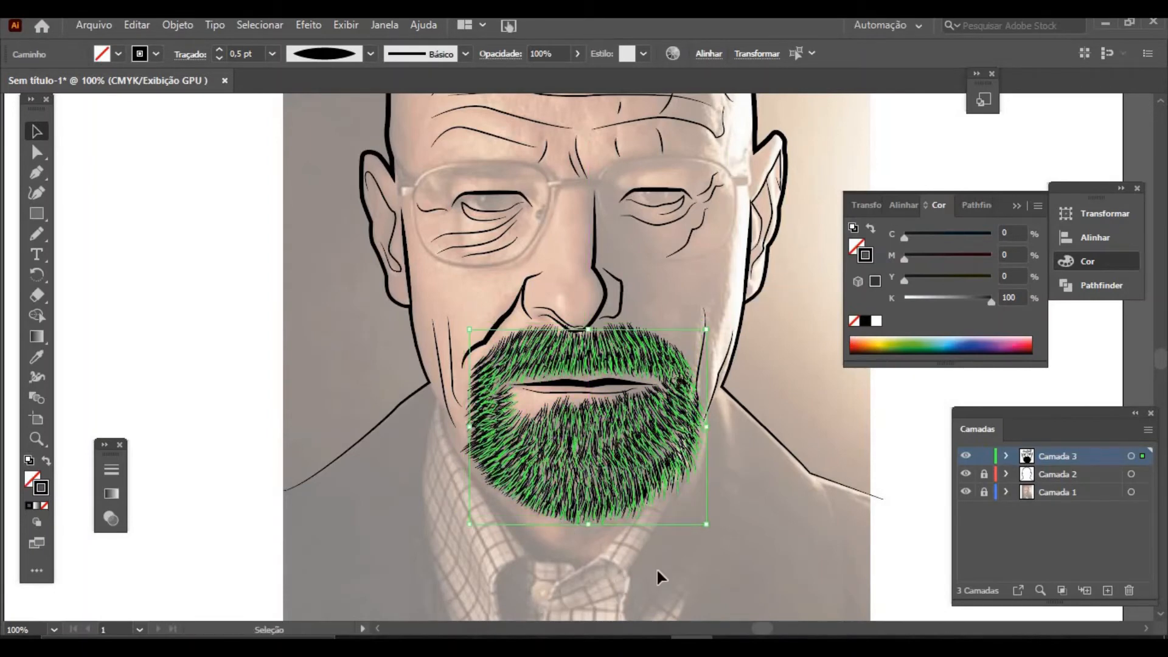
pyautogui.click(740, 553)
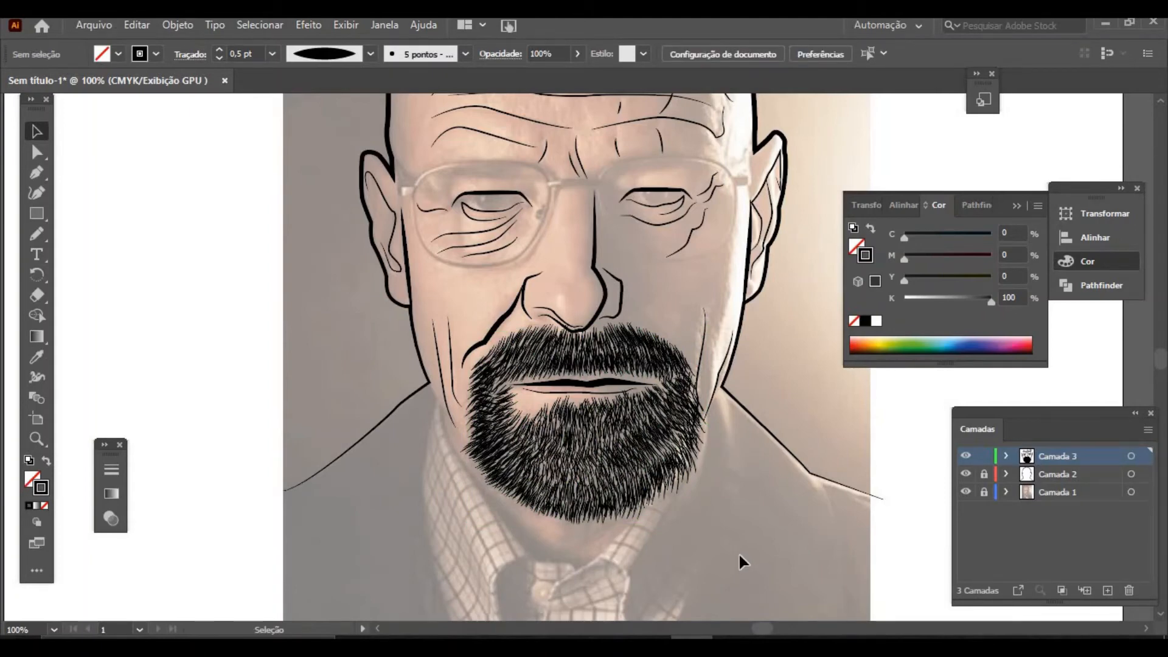
pyautogui.click(966, 493)
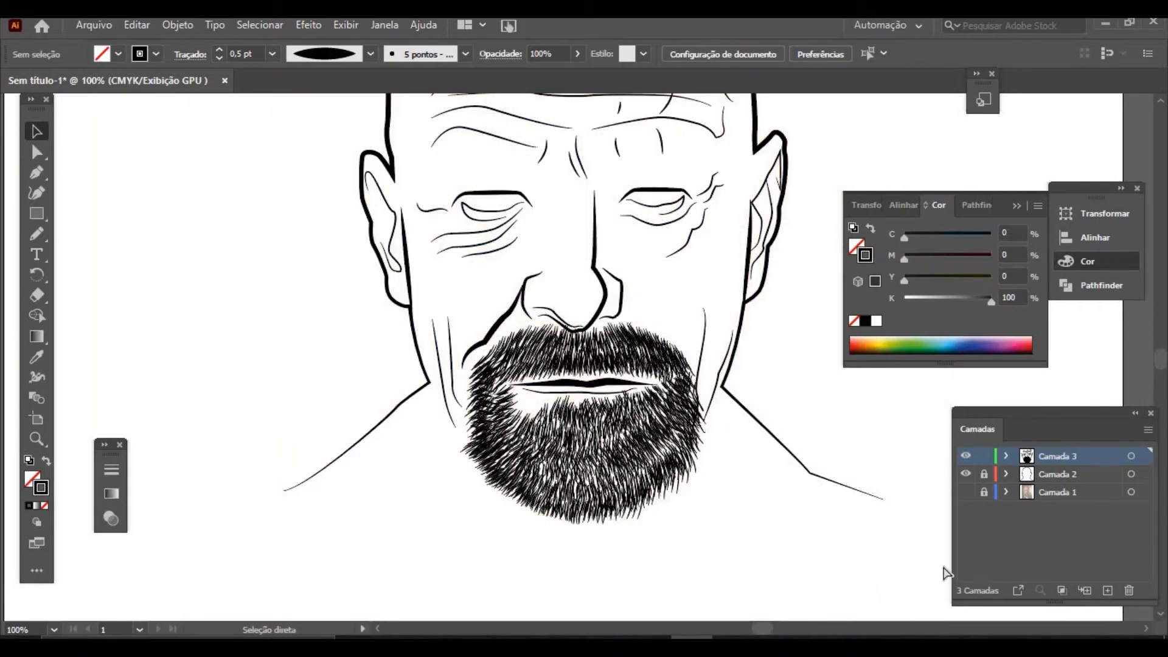
# Step: Undo the last beard copies and check the whole drawing with the reference photo layer Camada 1 hidden and shown again
pyautogui.hotkey('ctrl', '-')
pyautogui.hotkey('ctrl', '-')
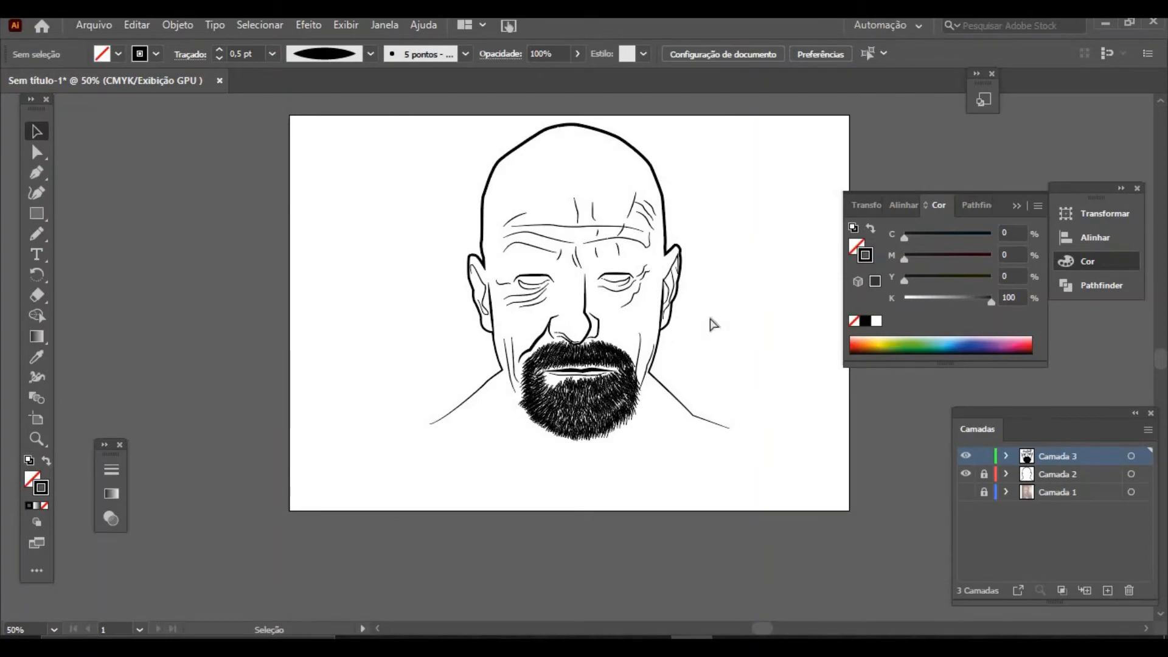
pyautogui.hotkey('ctrl', 'z')
pyautogui.hotkey('ctrl', 'a')
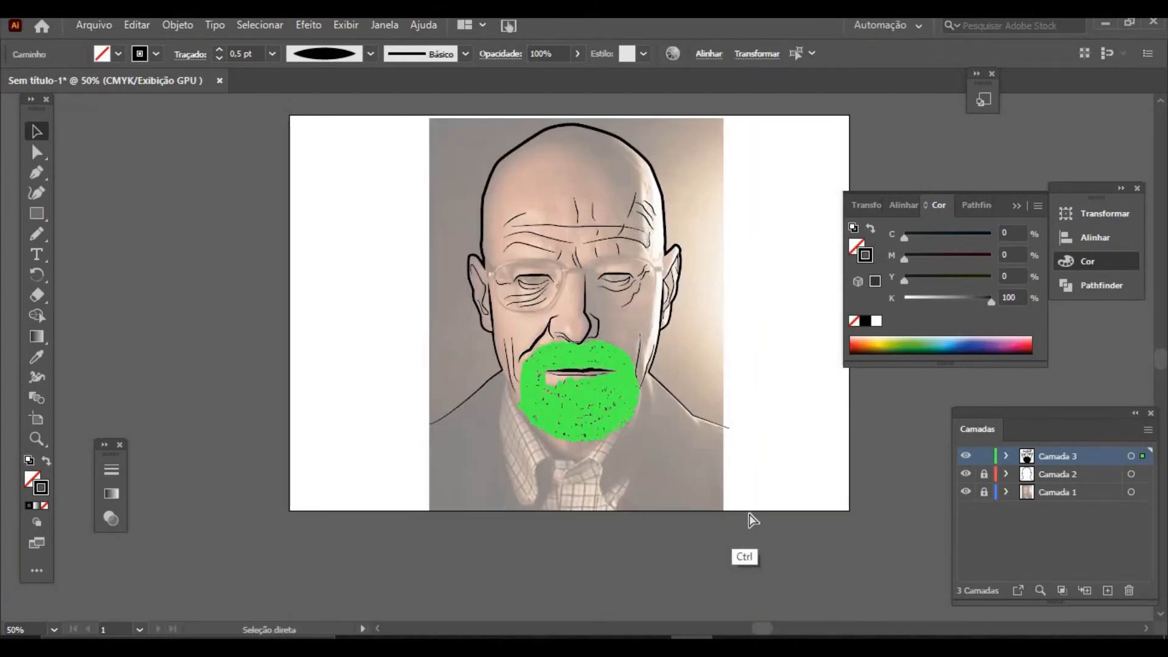
pyautogui.click(965, 492)
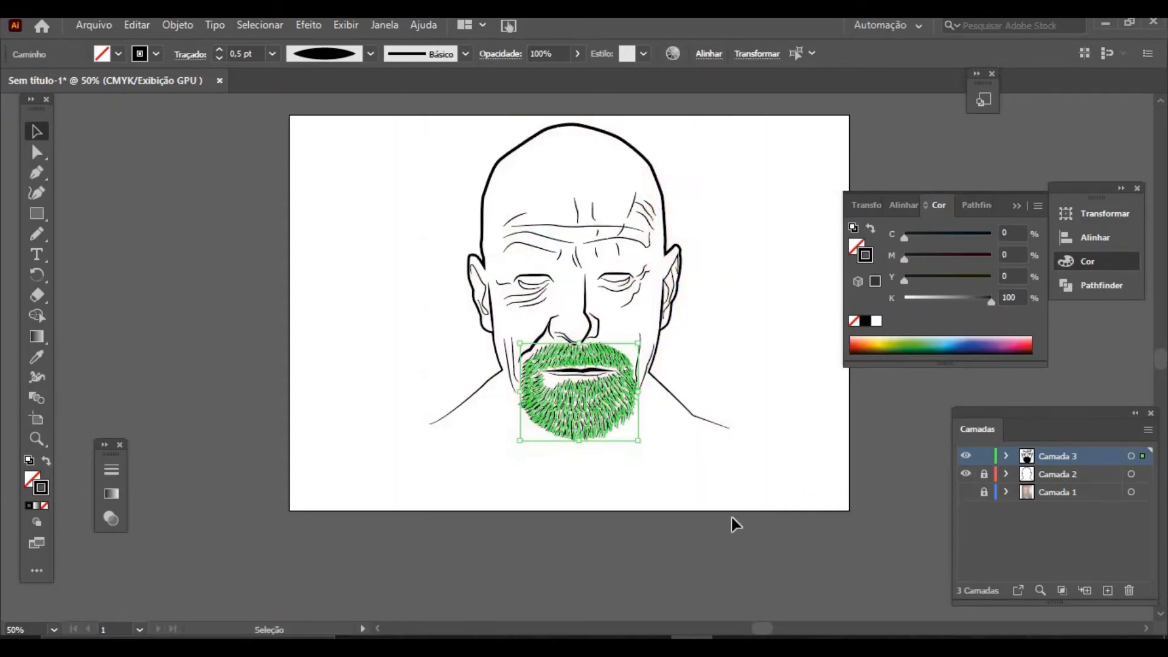
pyautogui.click(769, 575)
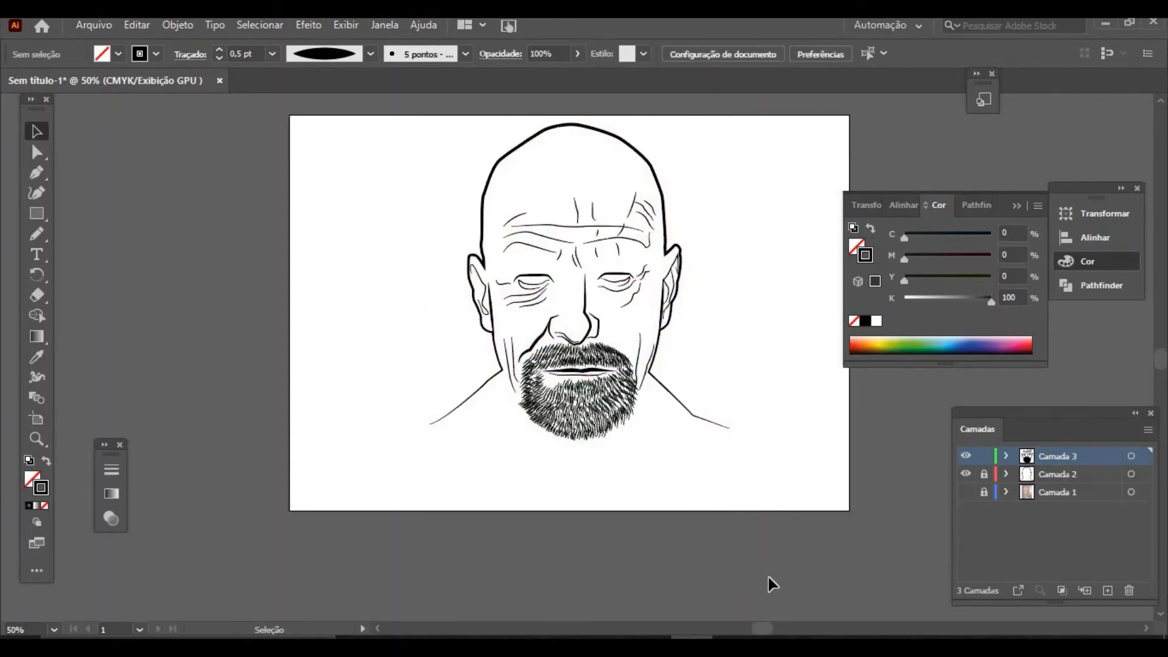
pyautogui.press('ctrl')
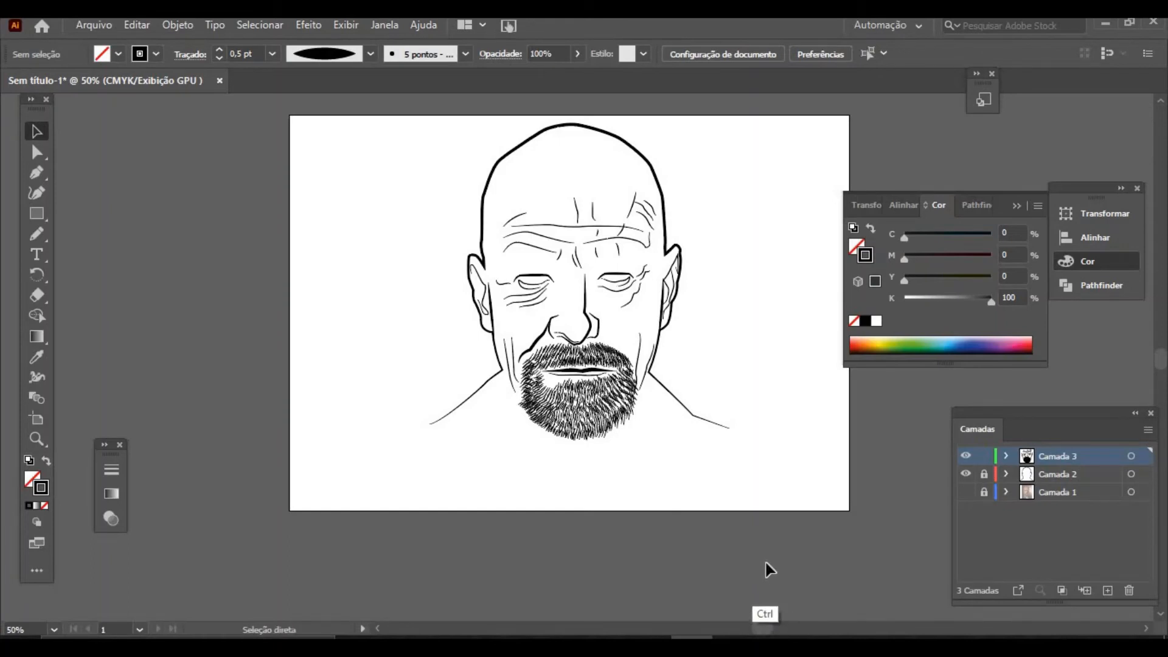
pyautogui.click(966, 493)
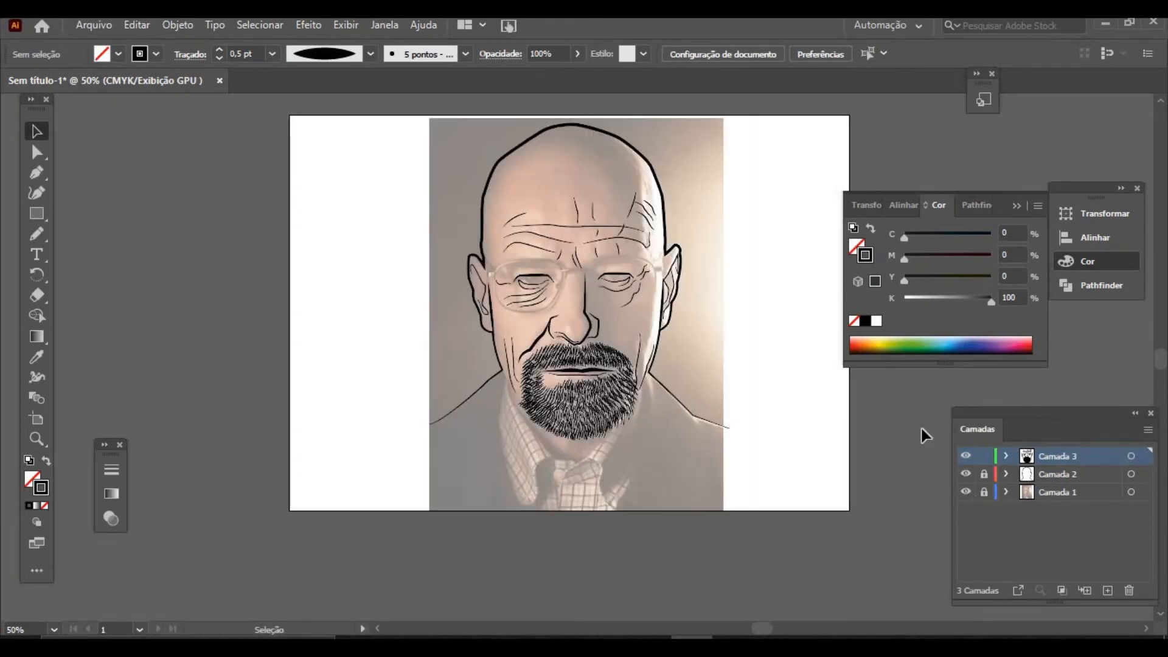
# Step: Try tracing the iris of the viewer's left eye with the Pen tool as a curve hanging from the upper eyelid
pyautogui.click(37, 439)
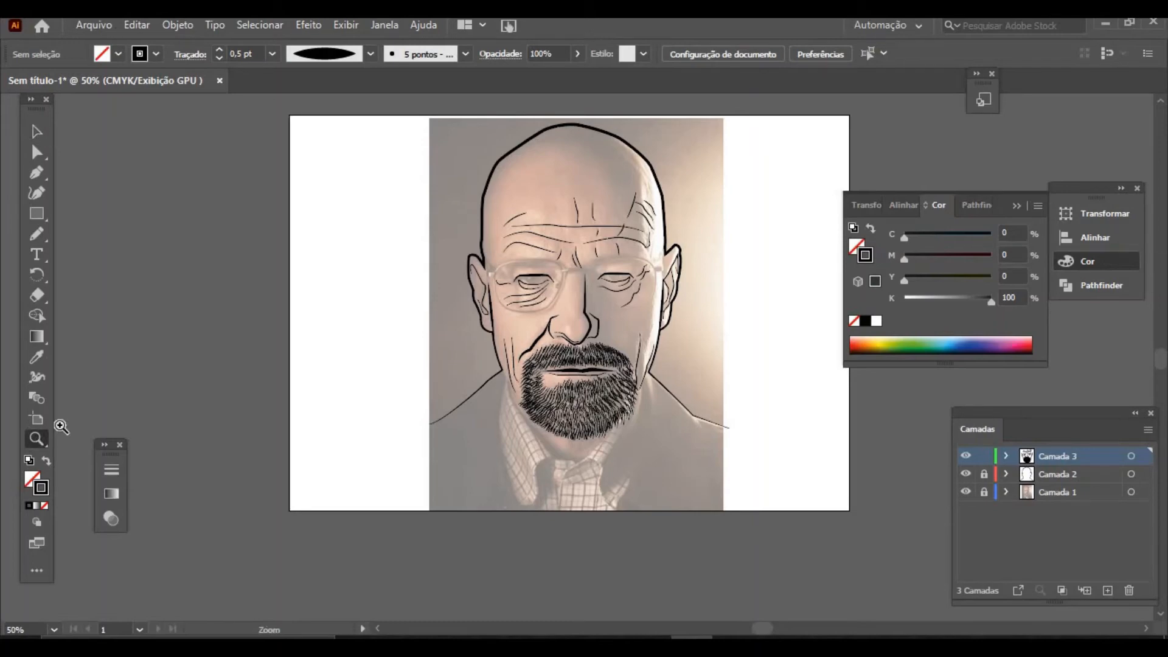
pyautogui.click(751, 398)
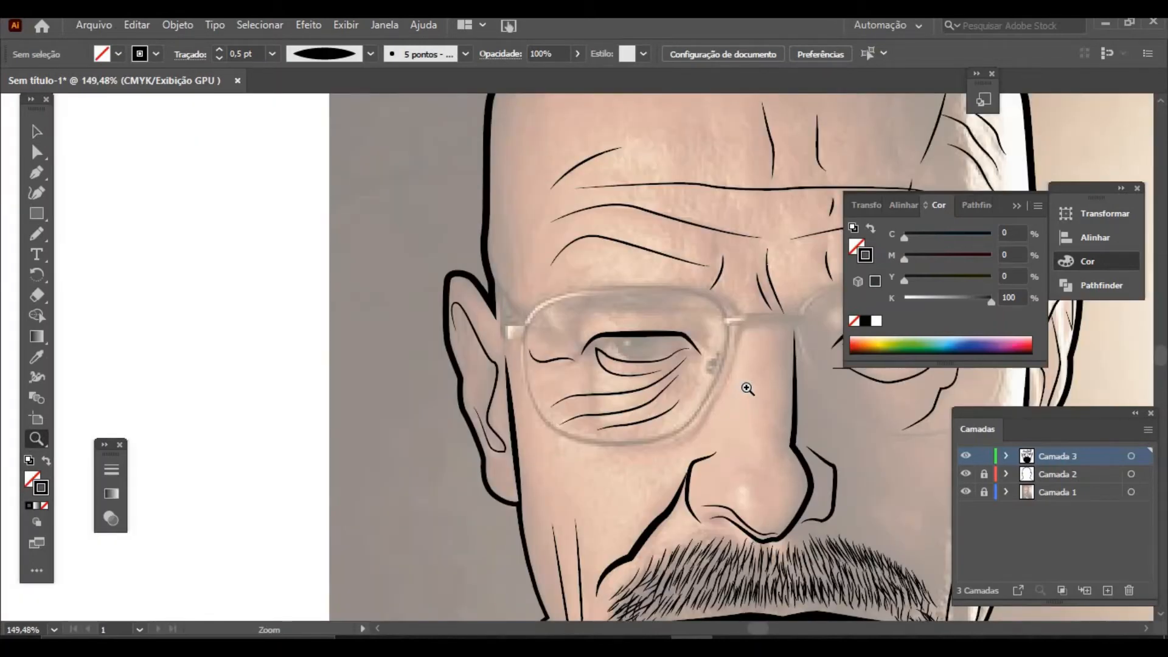
pyautogui.click(781, 402)
pyautogui.click(344, 352)
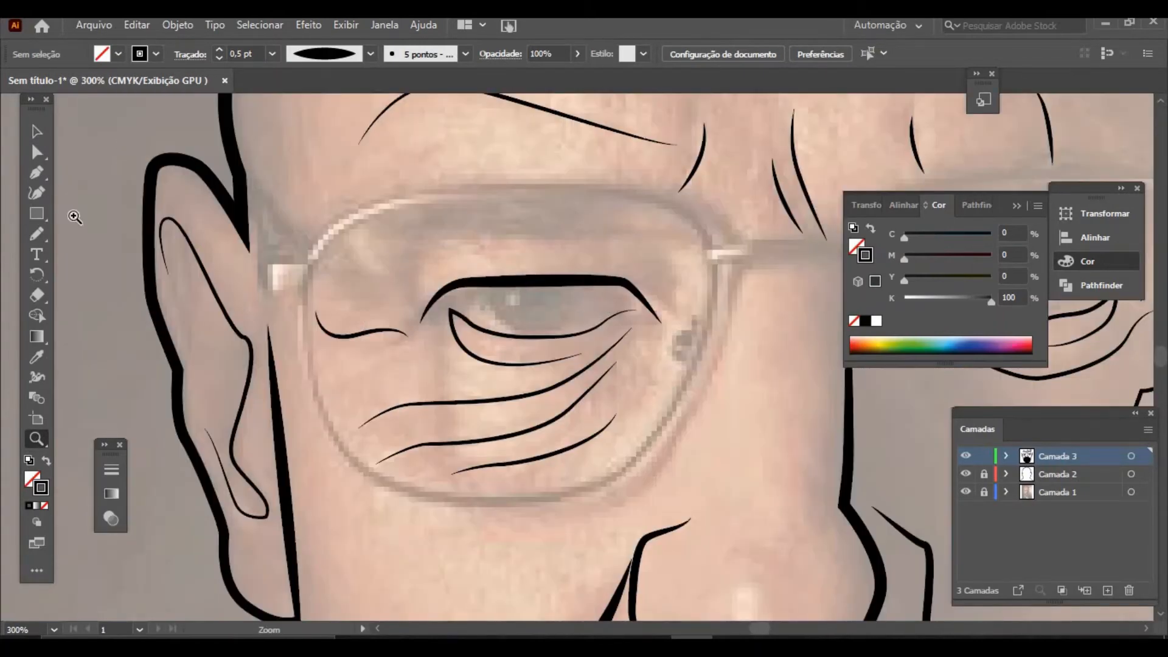
pyautogui.click(37, 173)
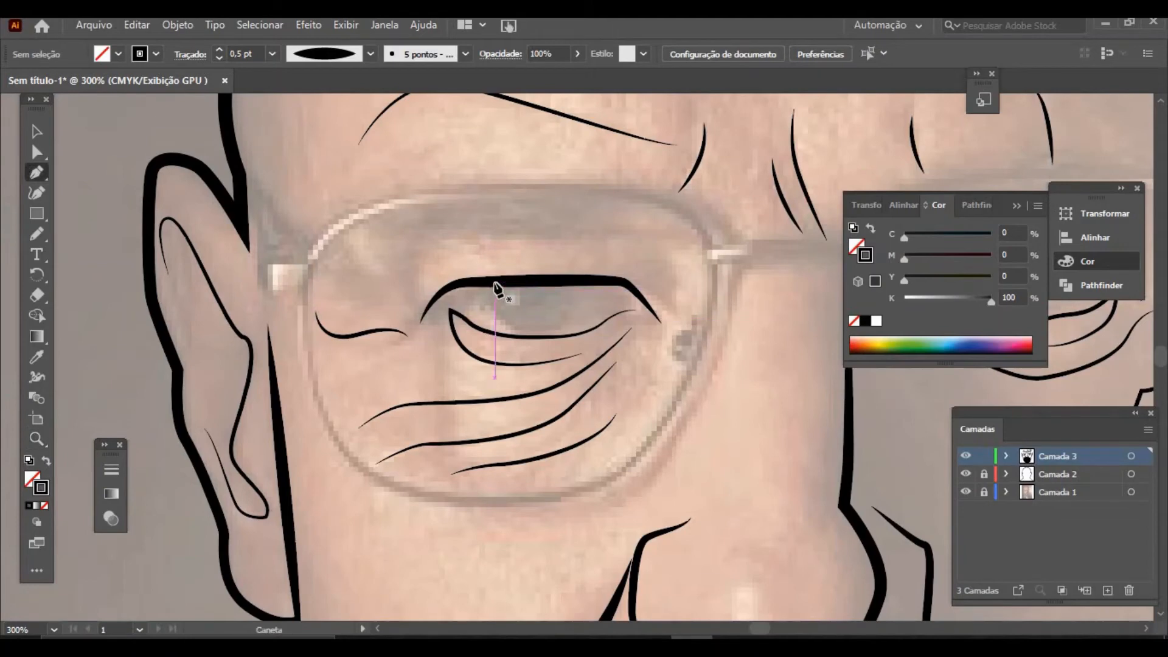
pyautogui.click(496, 283)
pyautogui.moveTo(505, 319)
pyautogui.mouseDown()
pyautogui.moveTo(542, 341)
pyautogui.moveTo(575, 313)
pyautogui.moveTo(560, 326)
pyautogui.mouseUp()
pyautogui.moveTo(565, 309); pyautogui.dragTo(600, 286)
pyautogui.click(572, 281)
pyautogui.moveTo(574, 249); pyautogui.dragTo(572, 248)
# Step: Try reshaping the lower curve of the iris with the Curvature tool, undo the change and deselect the path
pyautogui.click(37, 152)
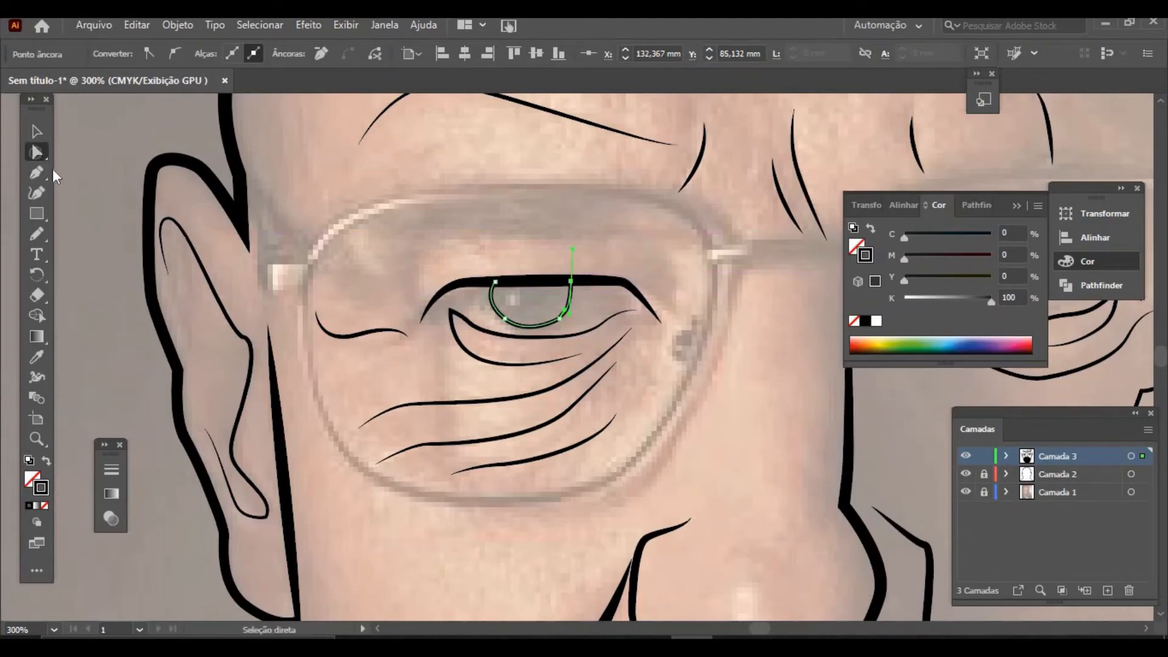
pyautogui.click(37, 193)
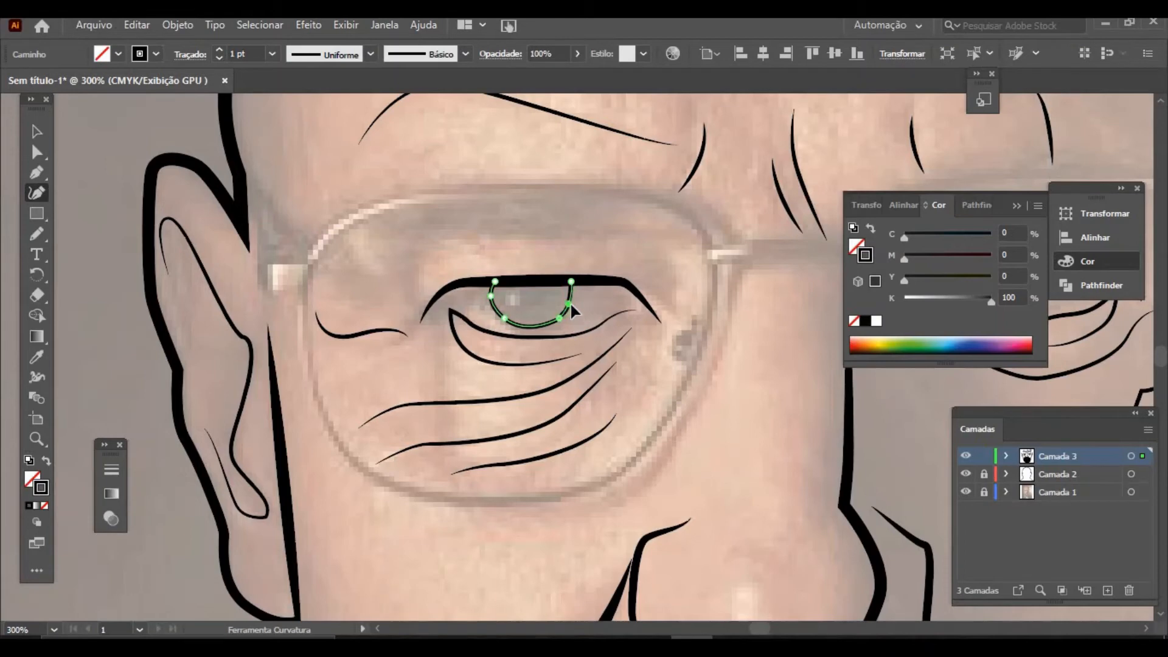
pyautogui.doubleClick(558, 317)
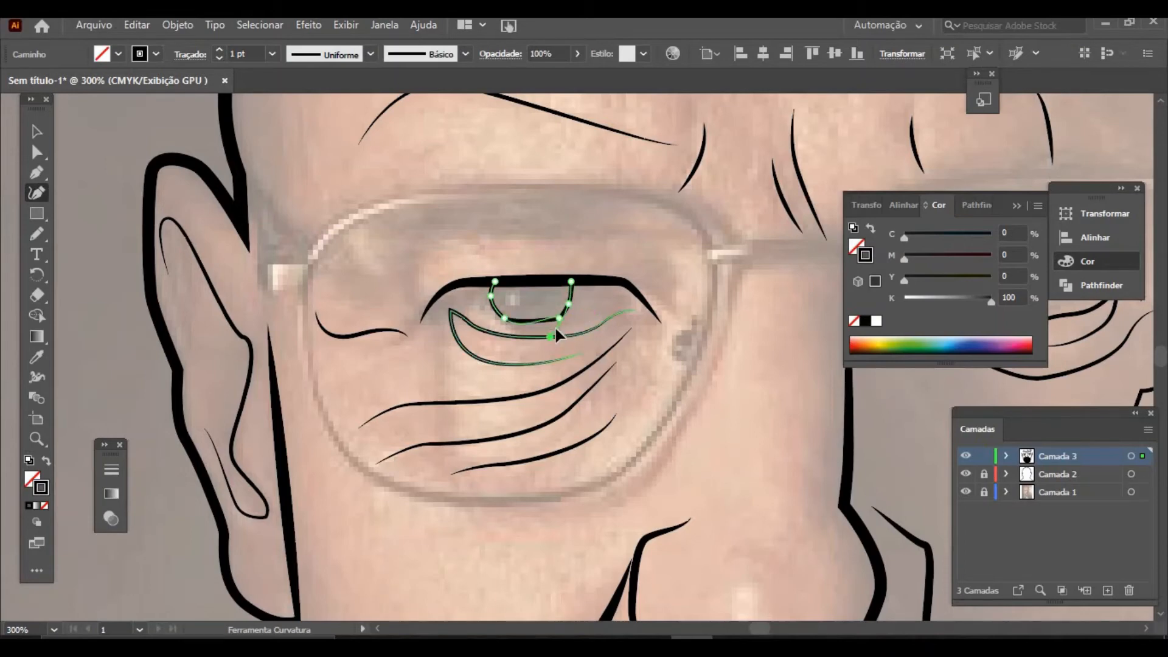
pyautogui.hotkey('ctrl', 'z')
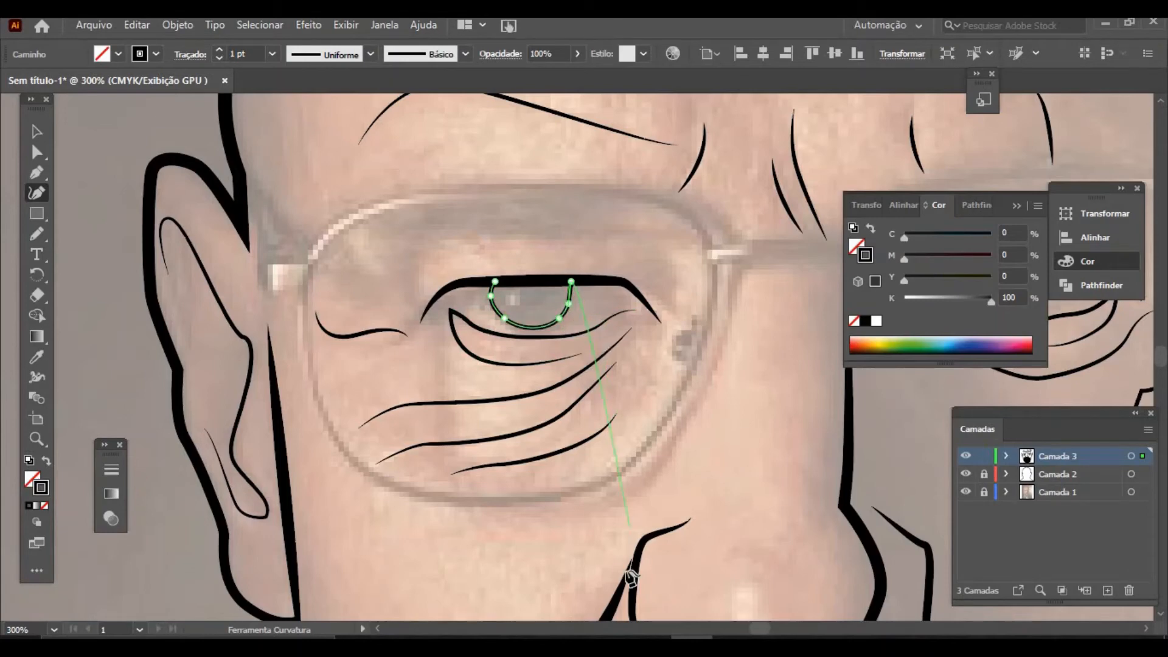
pyautogui.click(36, 130)
pyautogui.click(605, 214)
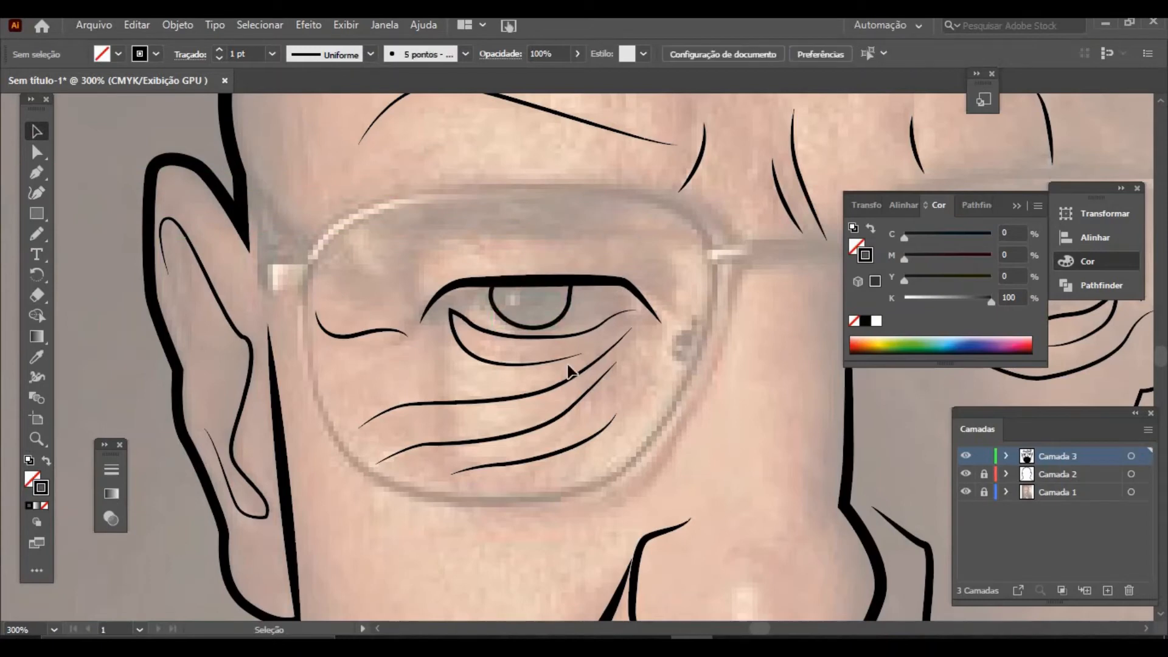
# Step: Try adjusting the iris curve's anchor points and handles with Direct Selection, and remove the iris outline
pyautogui.click(36, 152)
pyautogui.moveTo(494, 320); pyautogui.dragTo(547, 320)
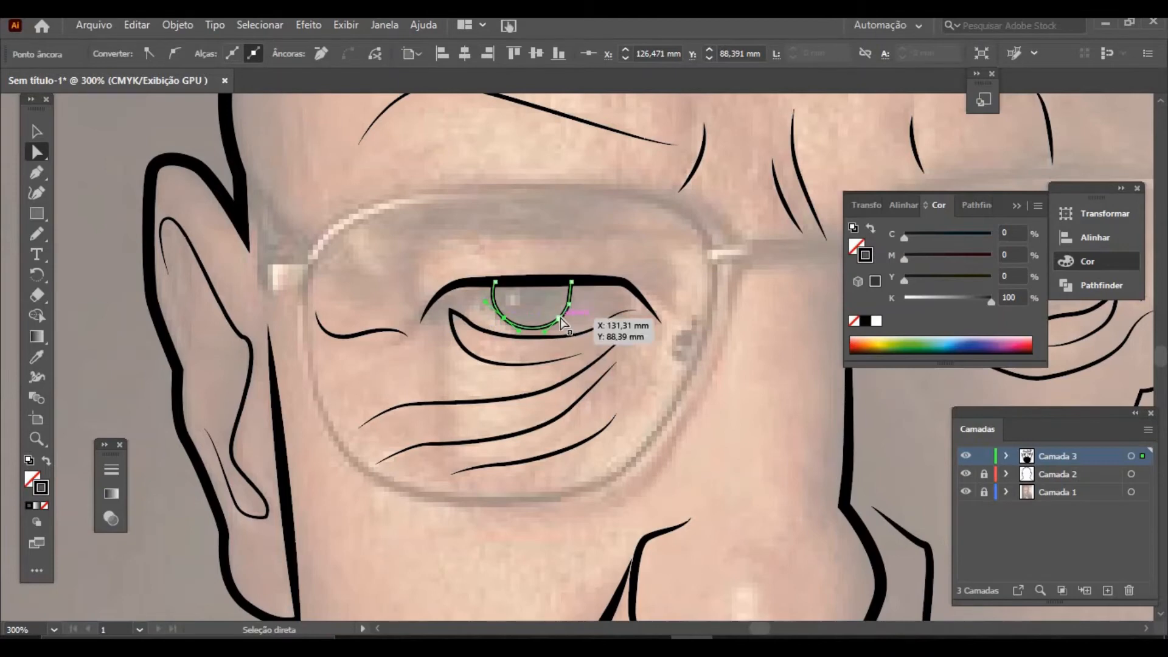
pyautogui.click(560, 321)
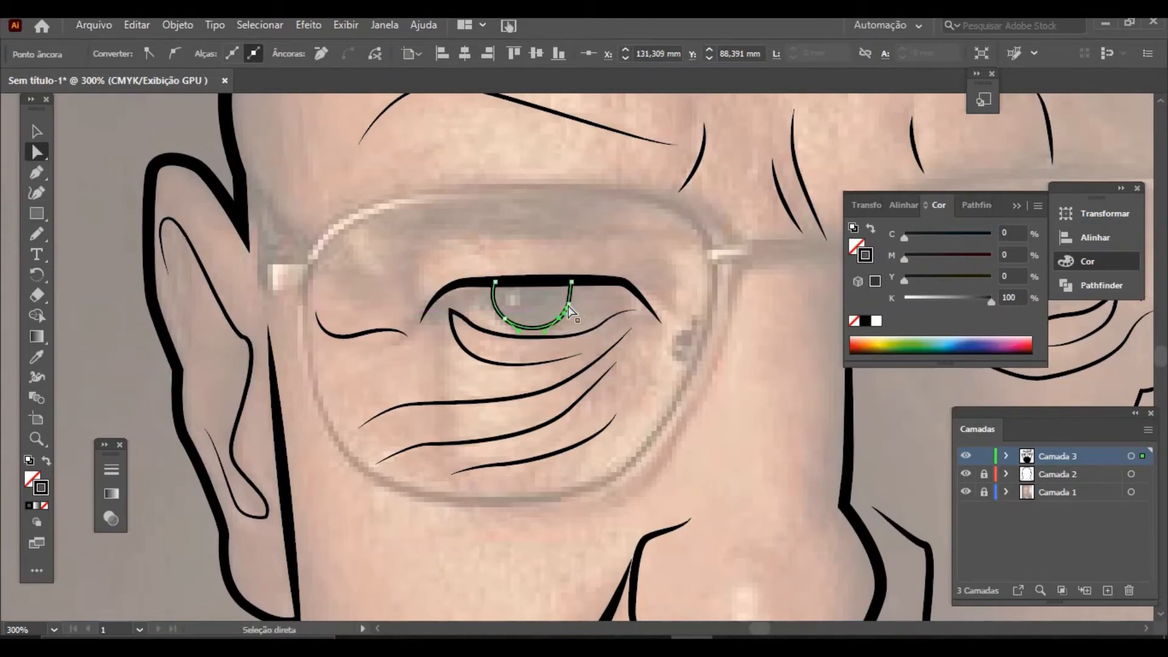
pyautogui.moveTo(570, 306)
pyautogui.mouseDown()
pyautogui.moveTo(580, 306)
pyautogui.moveTo(572, 283)
pyautogui.moveTo(581, 282)
pyautogui.moveTo(569, 315)
pyautogui.moveTo(579, 304)
pyautogui.mouseUp()
pyautogui.press('ctrl')
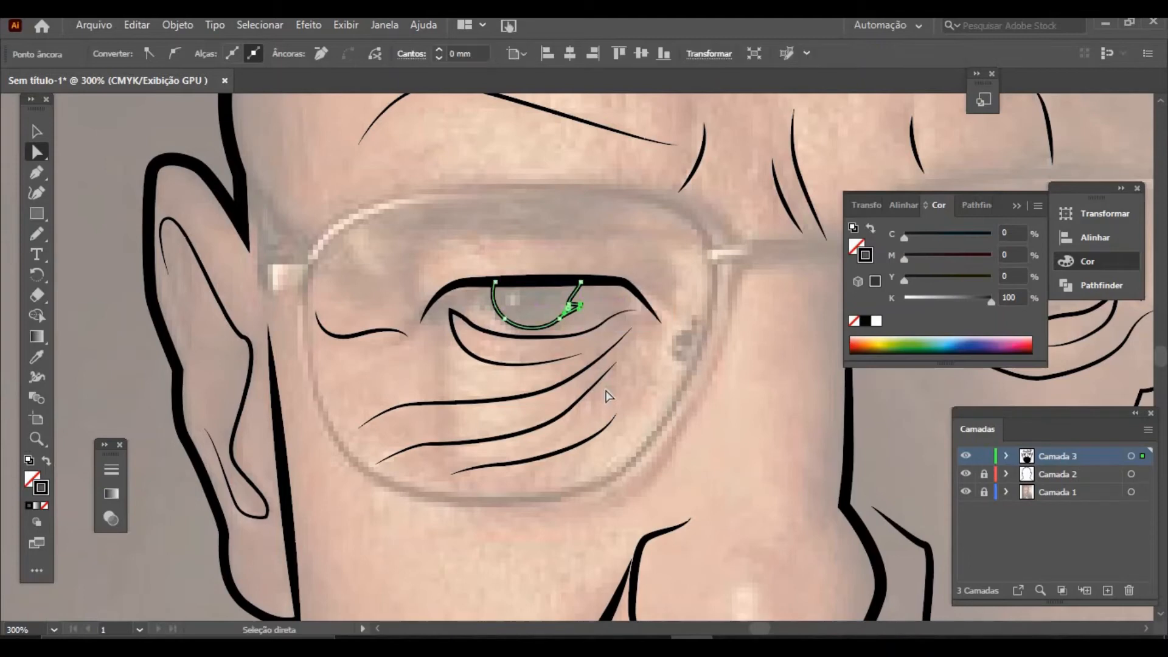
pyautogui.click(606, 389)
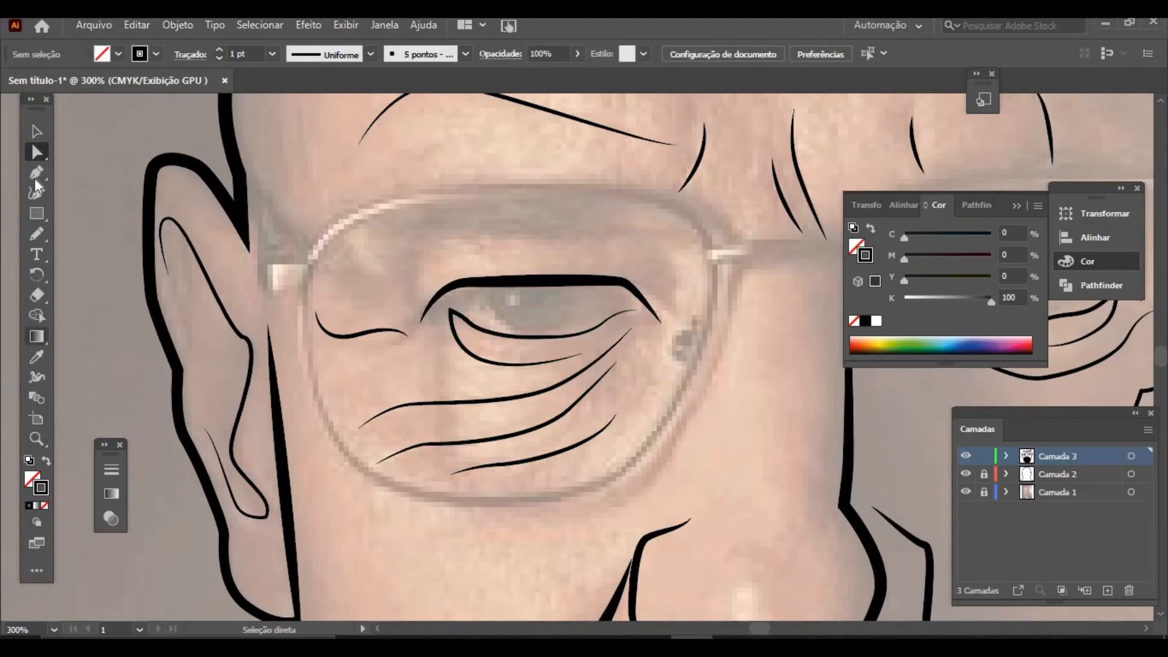
# Step: Redraw the left iris freehand with the Pencil tool and give its 1 pt stroke the tapered elliptical width profile
pyautogui.click(38, 235)
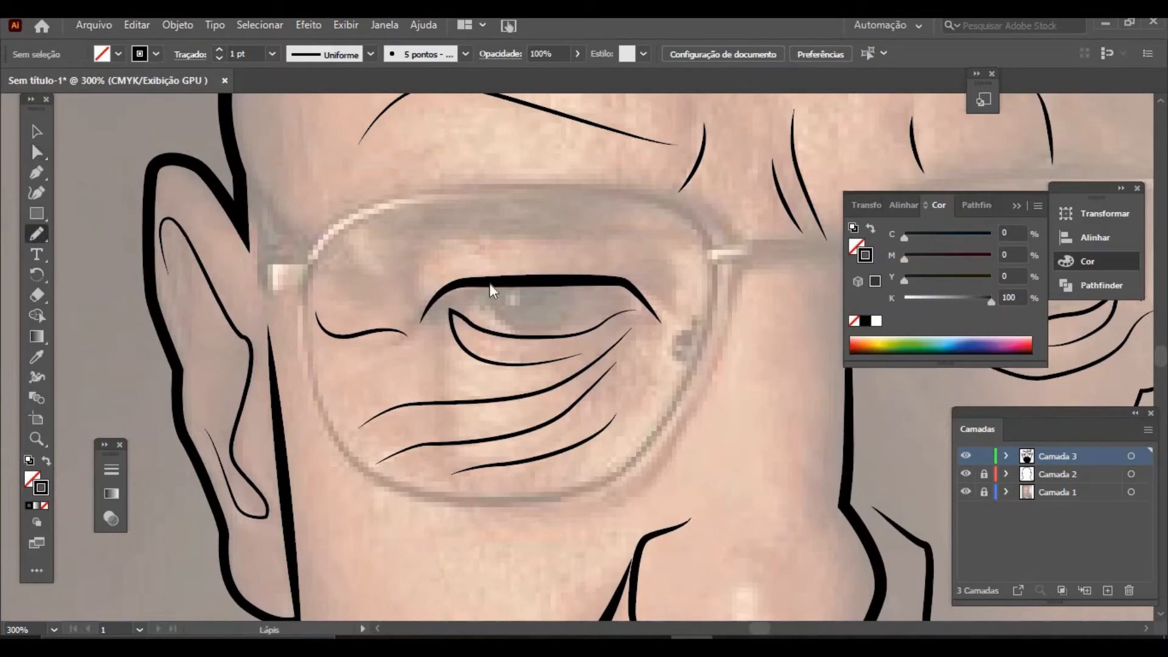
pyautogui.moveTo(494, 314); pyautogui.dragTo(543, 328)
pyautogui.moveTo(489, 283); pyautogui.dragTo(489, 283)
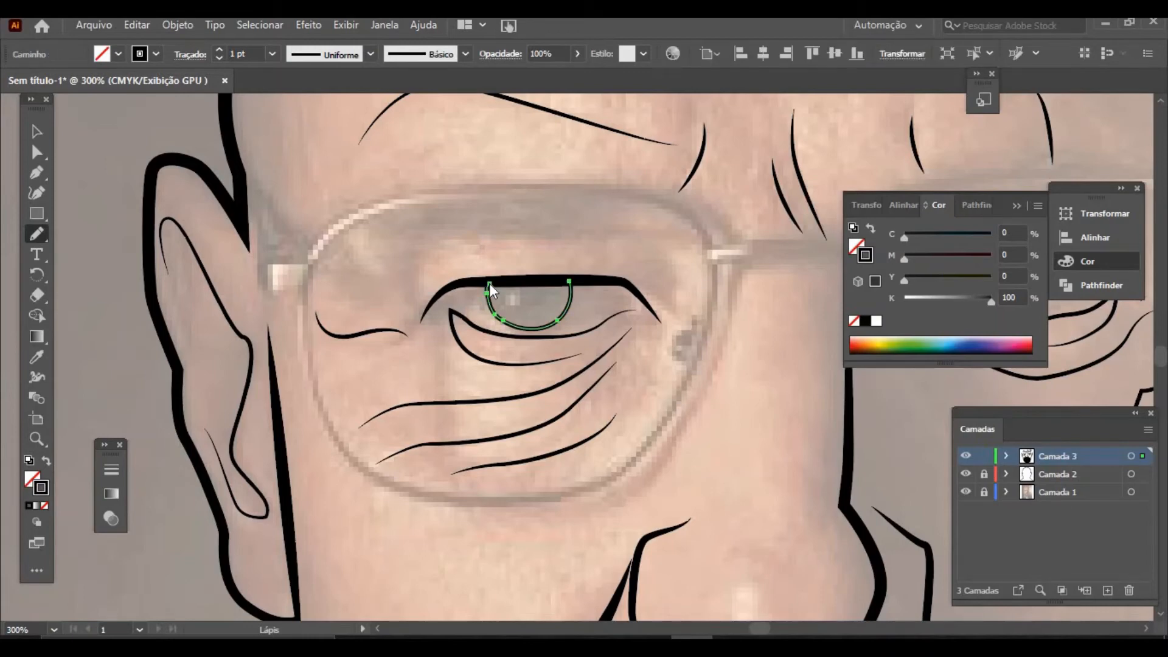
pyautogui.click(370, 54)
pyautogui.click(354, 106)
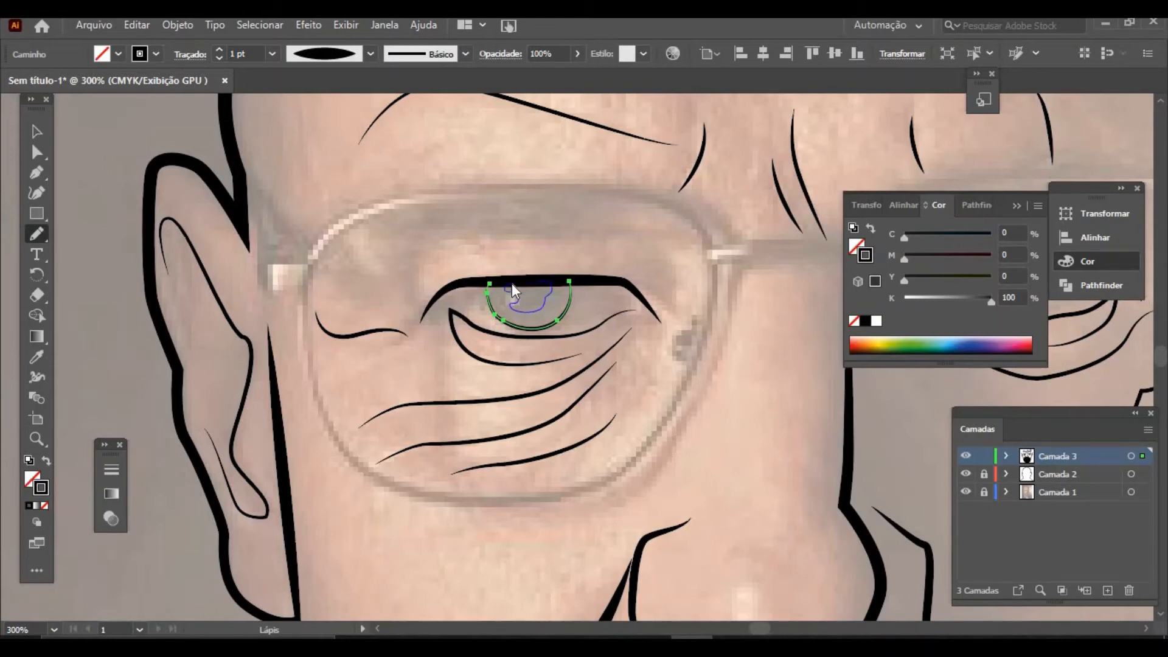
# Step: Draw the left pupil with a small highlight notch using the Pencil and give it a black fill without stroke
pyautogui.moveTo(512, 283); pyautogui.dragTo(512, 283)
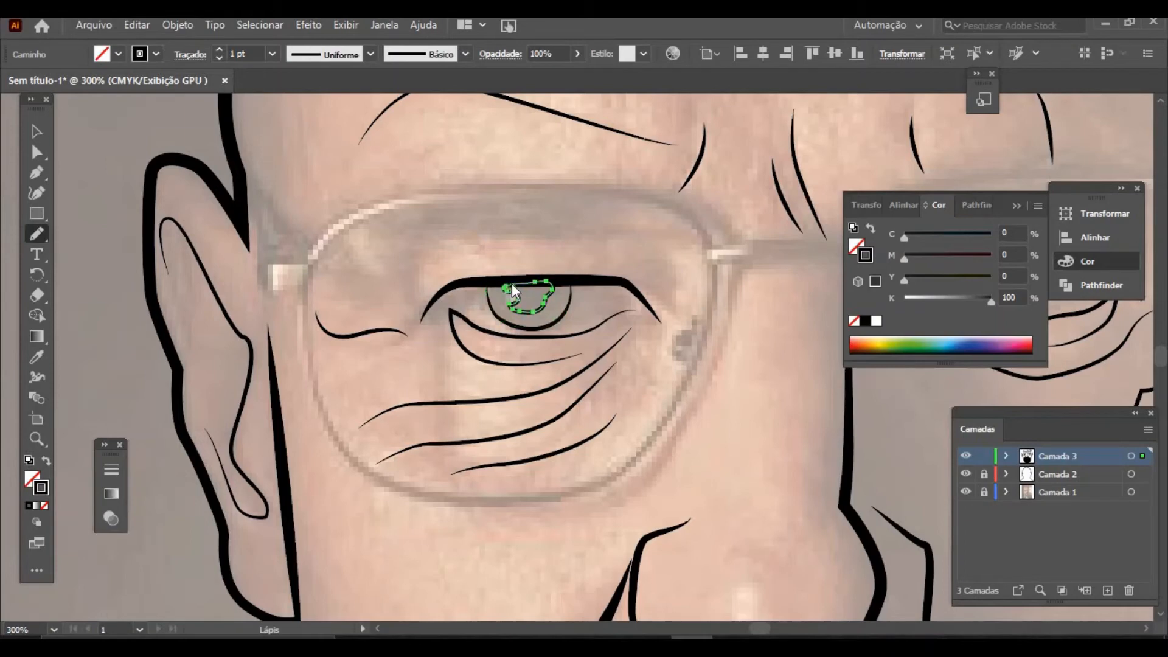
pyautogui.click(46, 461)
pyautogui.click(35, 129)
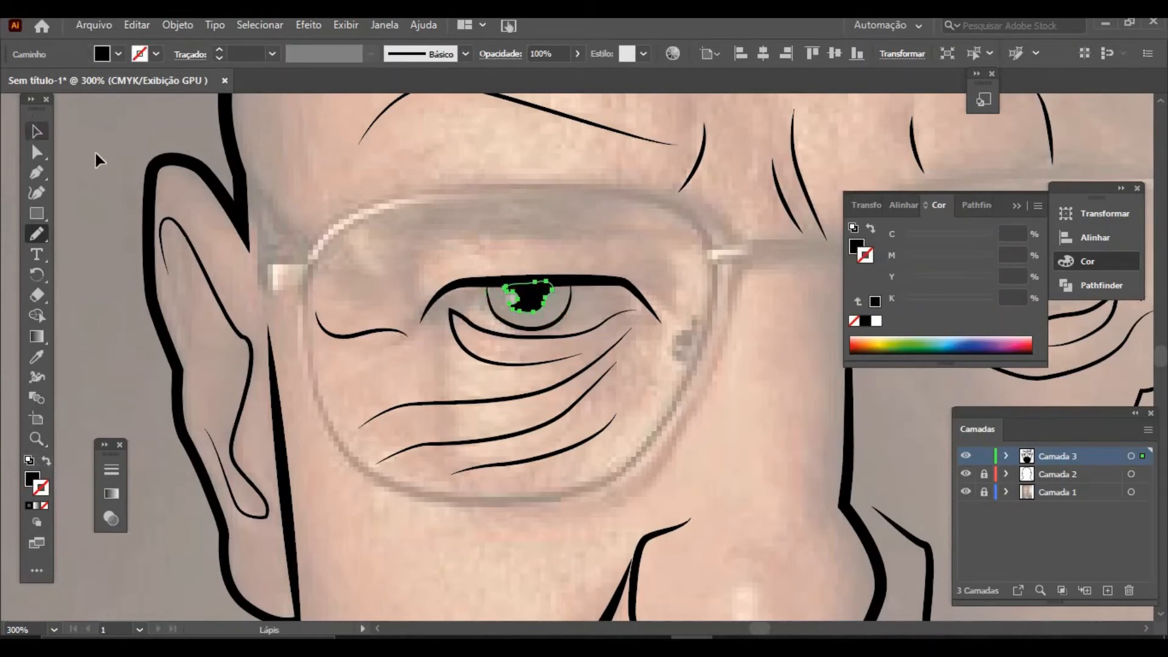
pyautogui.click(94, 151)
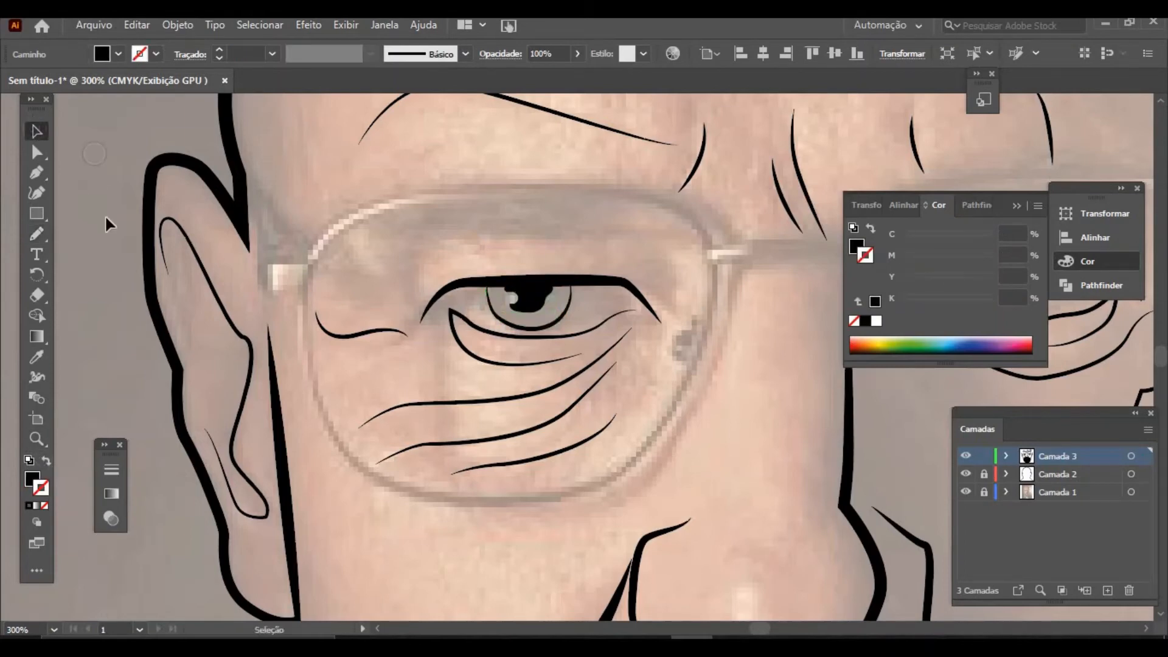
# Step: Draw a wavy wrinkle beside the outer corner of the left eye with a 1 pt black stroke and tapered width profile
pyautogui.click(1016, 206)
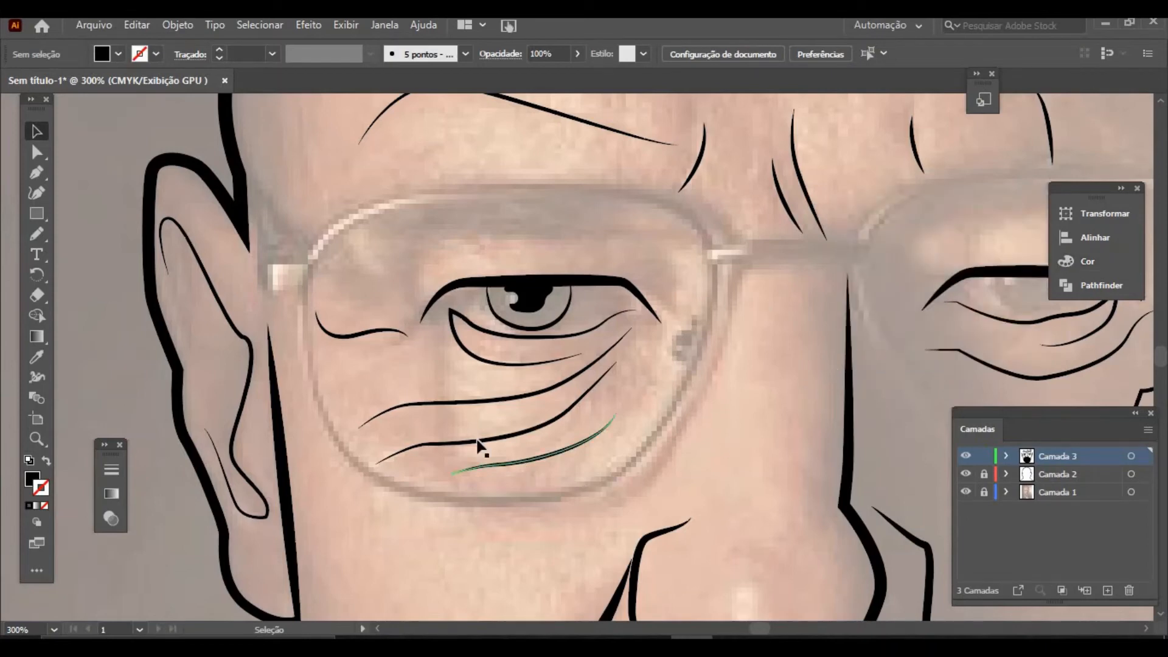
pyautogui.click(38, 232)
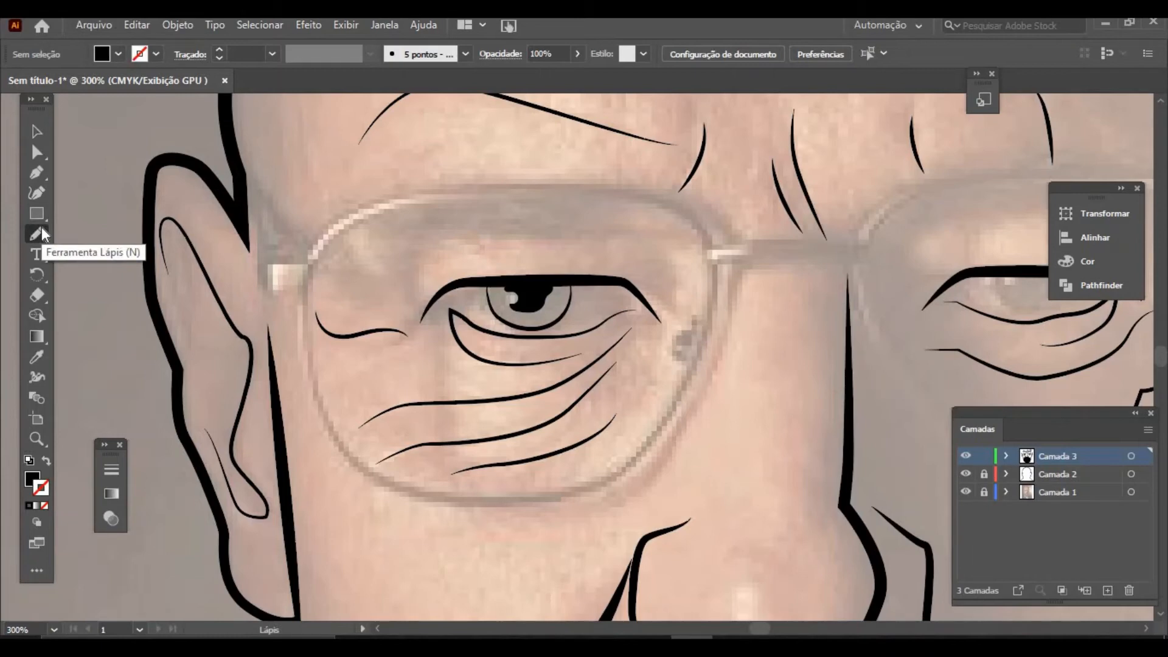
pyautogui.moveTo(401, 293); pyautogui.dragTo(386, 242)
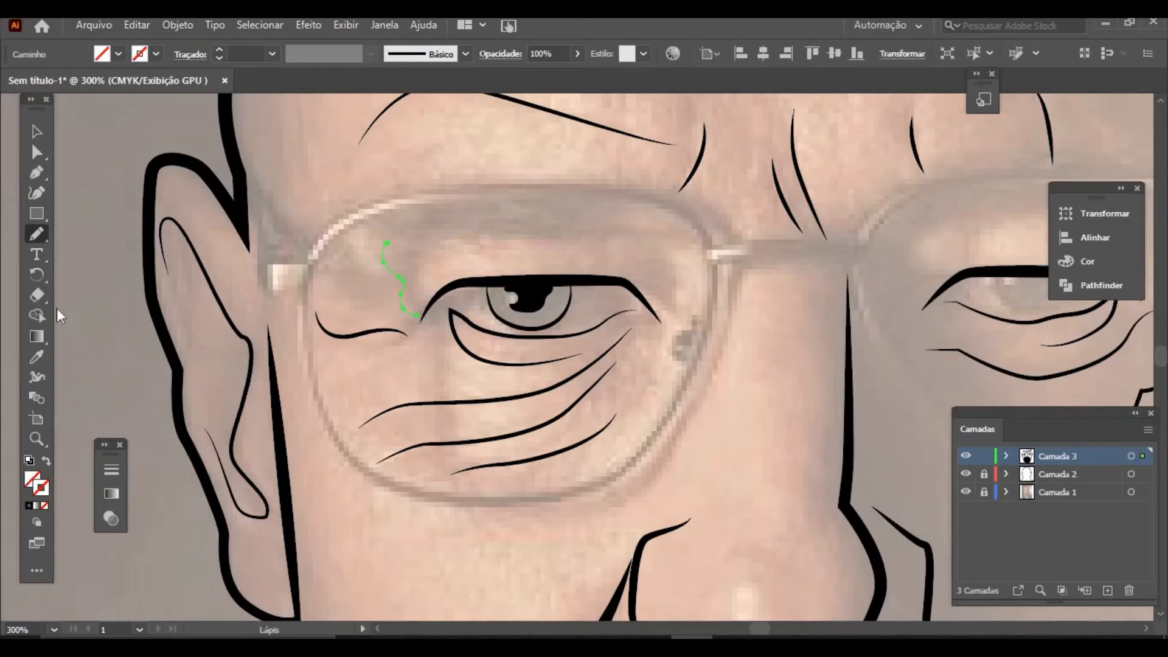
pyautogui.click(28, 505)
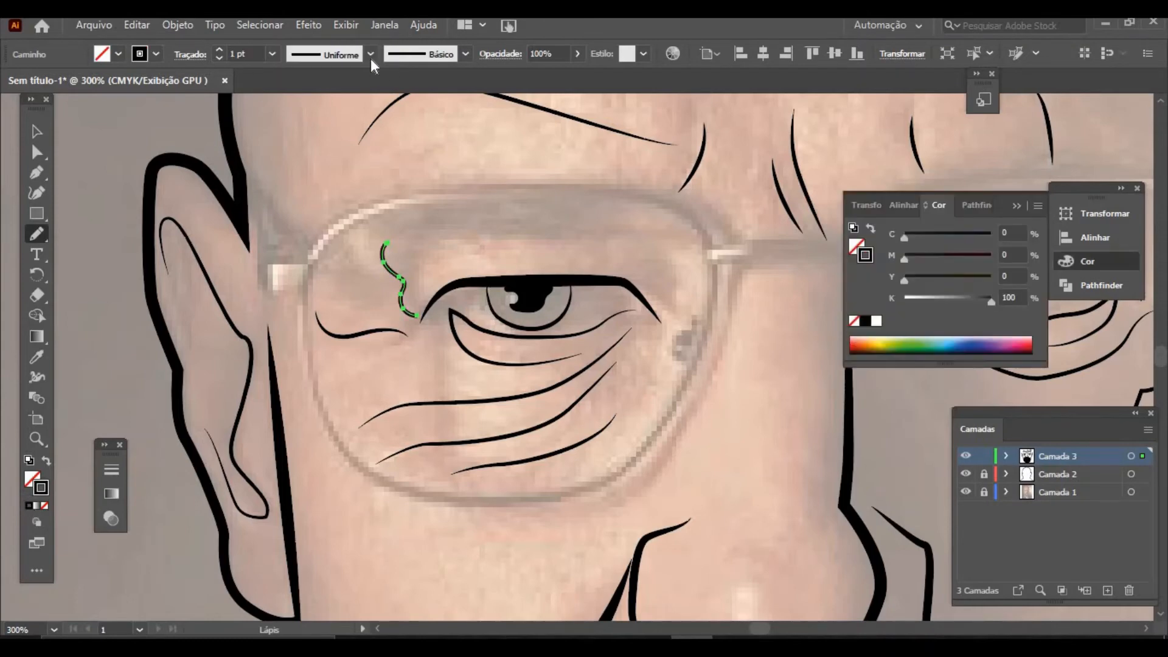
pyautogui.click(371, 54)
pyautogui.click(317, 104)
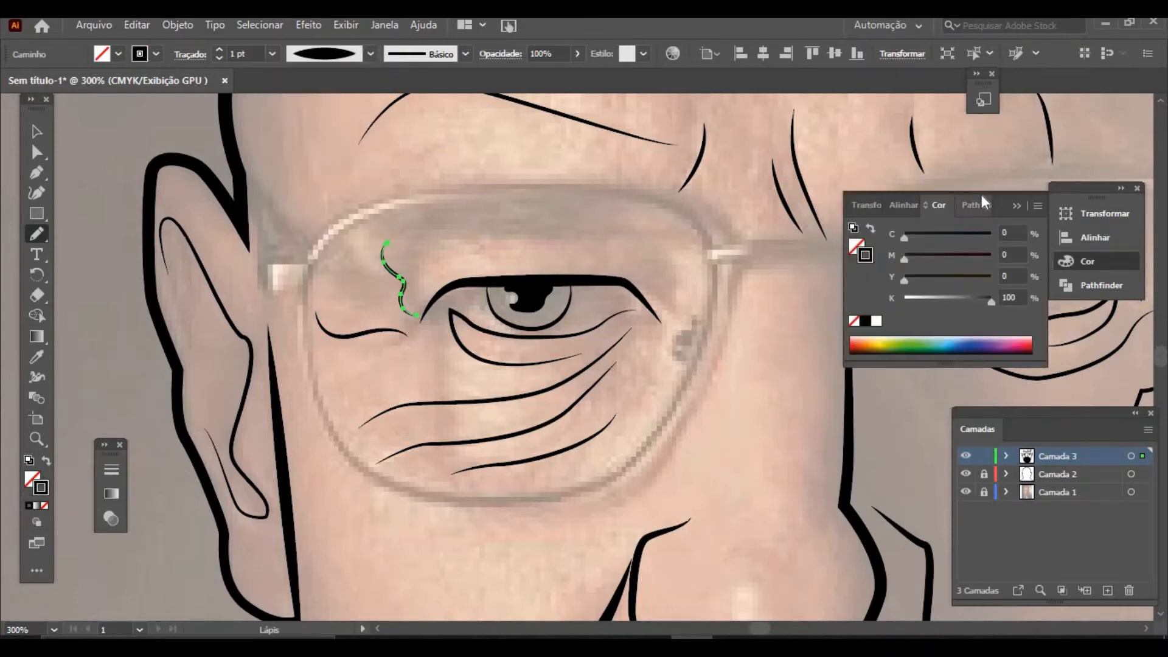
# Step: Move the collapsed panel group clear of the viewer's right eye and draw that eye's pupil with the Pencil, filled black without stroke
pyautogui.click(1016, 206)
pyautogui.moveTo(1099, 187); pyautogui.dragTo(381, 527)
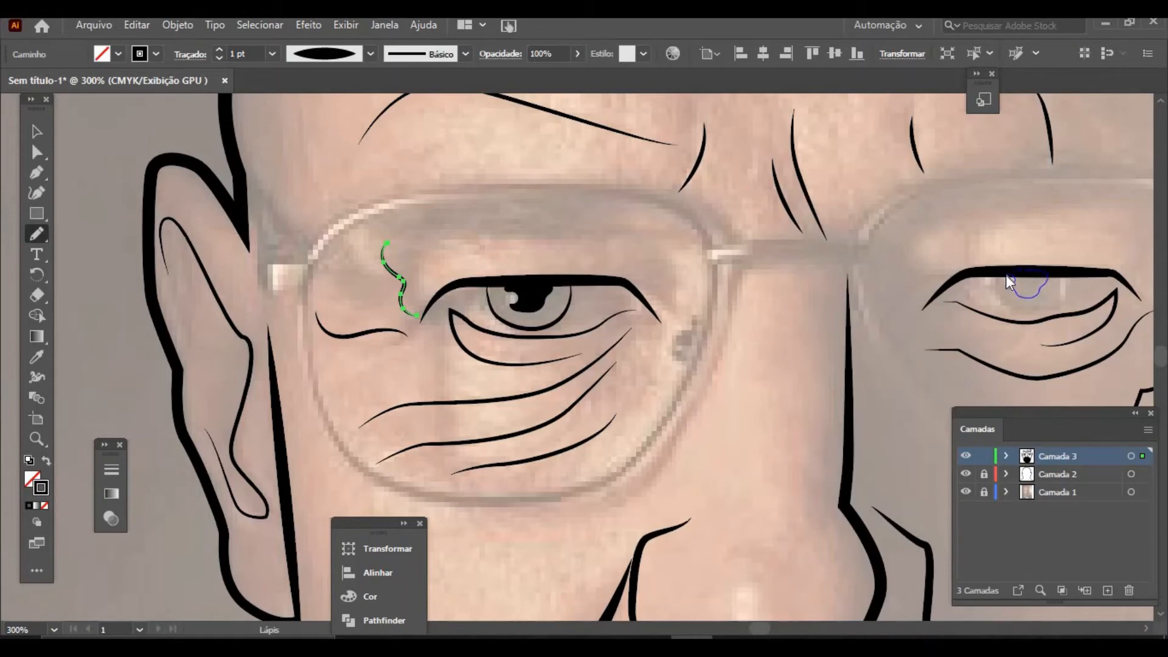
pyautogui.moveTo(1005, 275); pyautogui.dragTo(1007, 276)
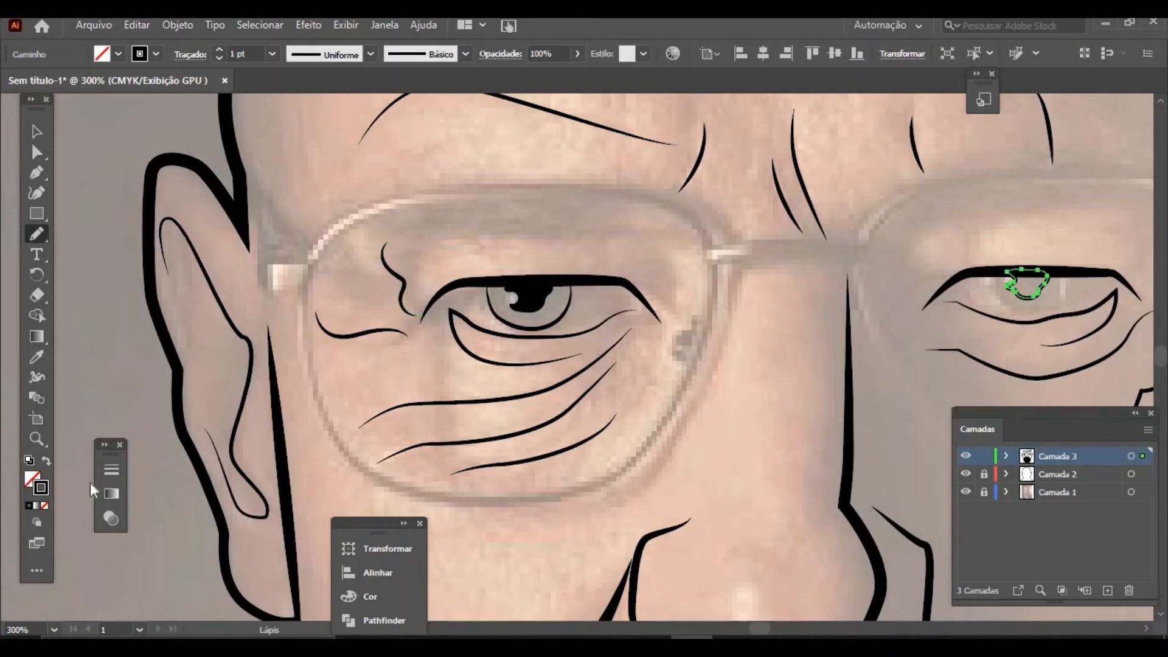
pyautogui.click(43, 462)
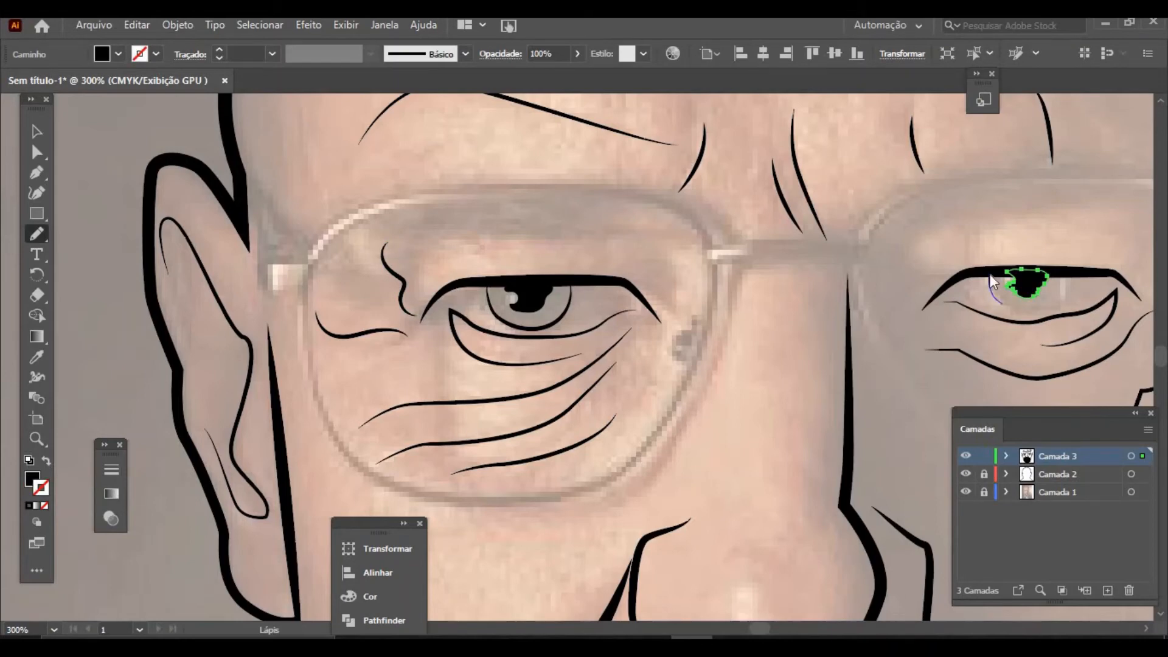
# Step: Draw the right iris as a curve below the upper eyelid, with no fill and a 1 pt black stroke
pyautogui.moveTo(1028, 309); pyautogui.dragTo(1052, 308)
pyautogui.moveTo(991, 274); pyautogui.dragTo(991, 274)
pyautogui.press('/')
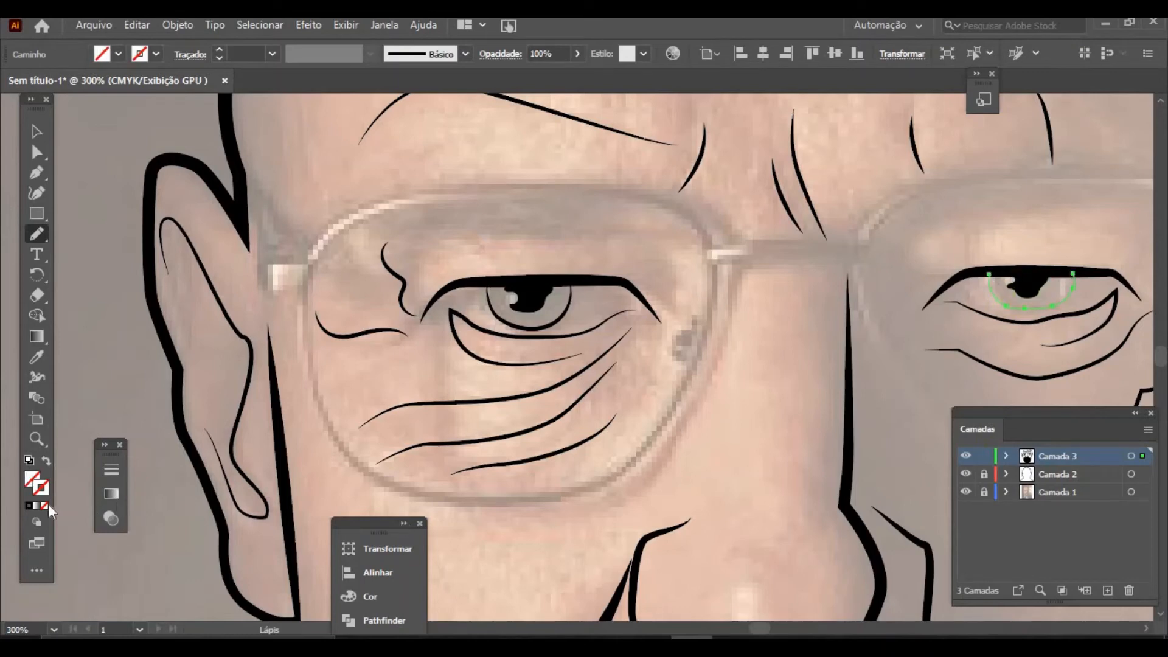
pyautogui.click(27, 505)
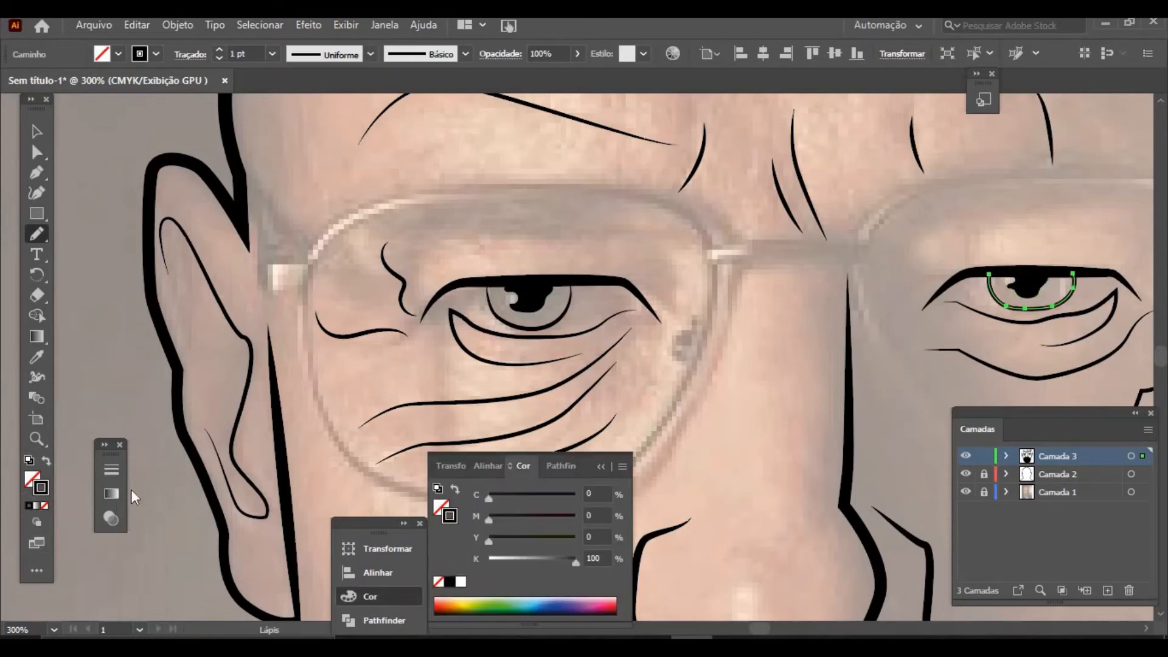
# Step: Apply the tapered width profile to the right iris curve and deselect it
pyautogui.click(371, 54)
pyautogui.click(342, 107)
pyautogui.press('v')
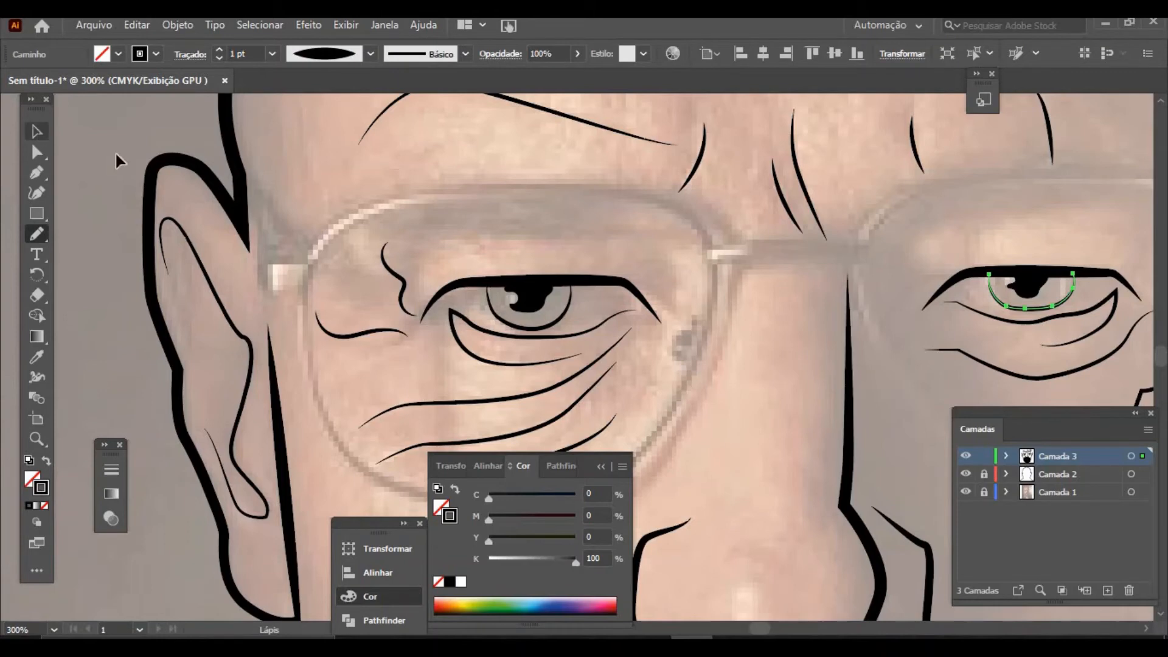
pyautogui.click(74, 235)
# Step: Draw a row of short slanted eyebrow hairs above the left eye with the Pencil, using a 1 pt black stroke
pyautogui.click(37, 234)
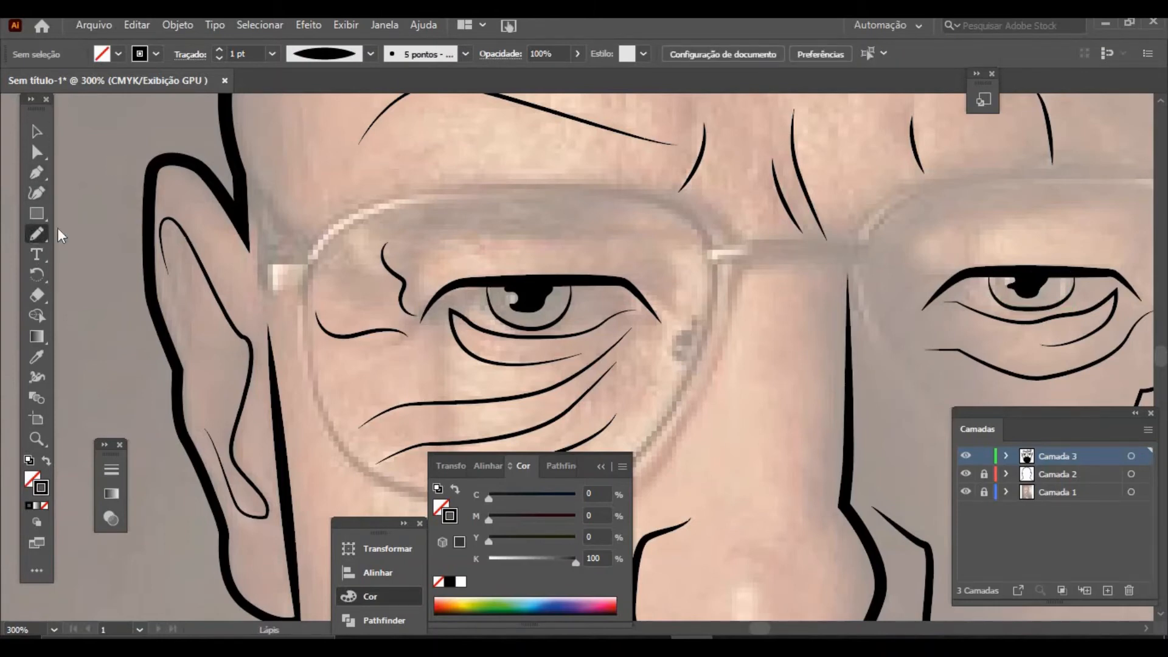
pyautogui.moveTo(362, 236)
pyautogui.mouseDown()
pyautogui.moveTo(406, 213)
pyautogui.moveTo(461, 213)
pyautogui.moveTo(431, 225)
pyautogui.mouseUp()
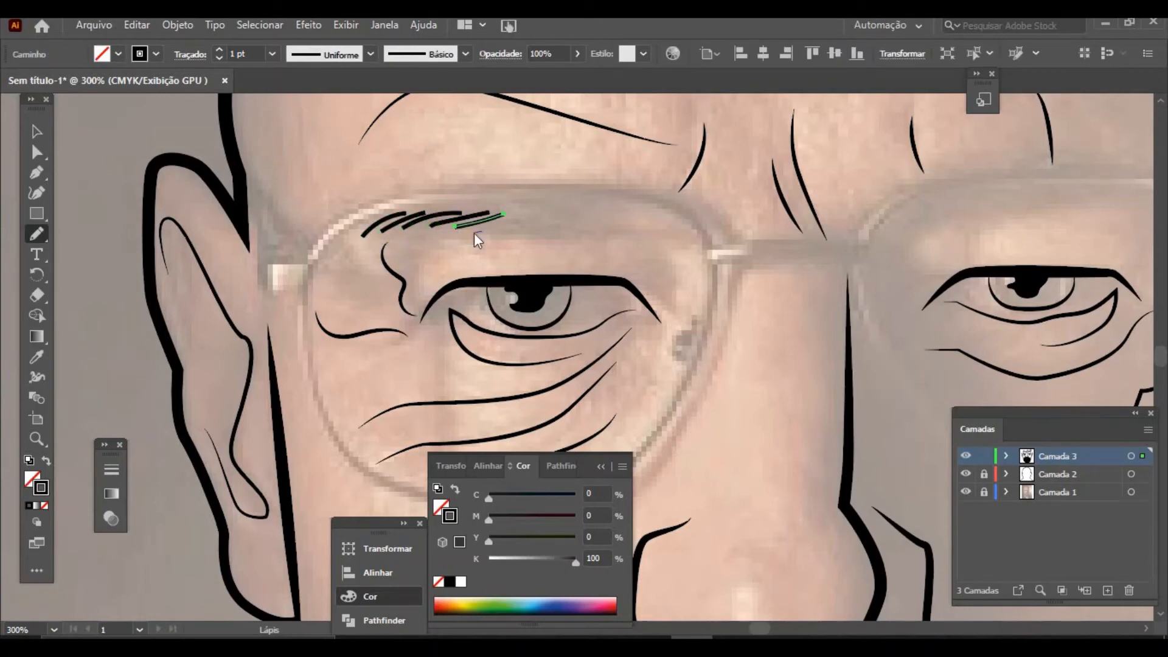
pyautogui.moveTo(503, 213)
pyautogui.mouseDown()
pyautogui.moveTo(454, 227)
pyautogui.moveTo(563, 216)
pyautogui.mouseUp()
pyautogui.hotkey('ctrl', 'z')
pyautogui.moveTo(499, 238)
pyautogui.mouseDown()
pyautogui.moveTo(553, 229)
pyautogui.moveTo(651, 250)
pyautogui.mouseUp()
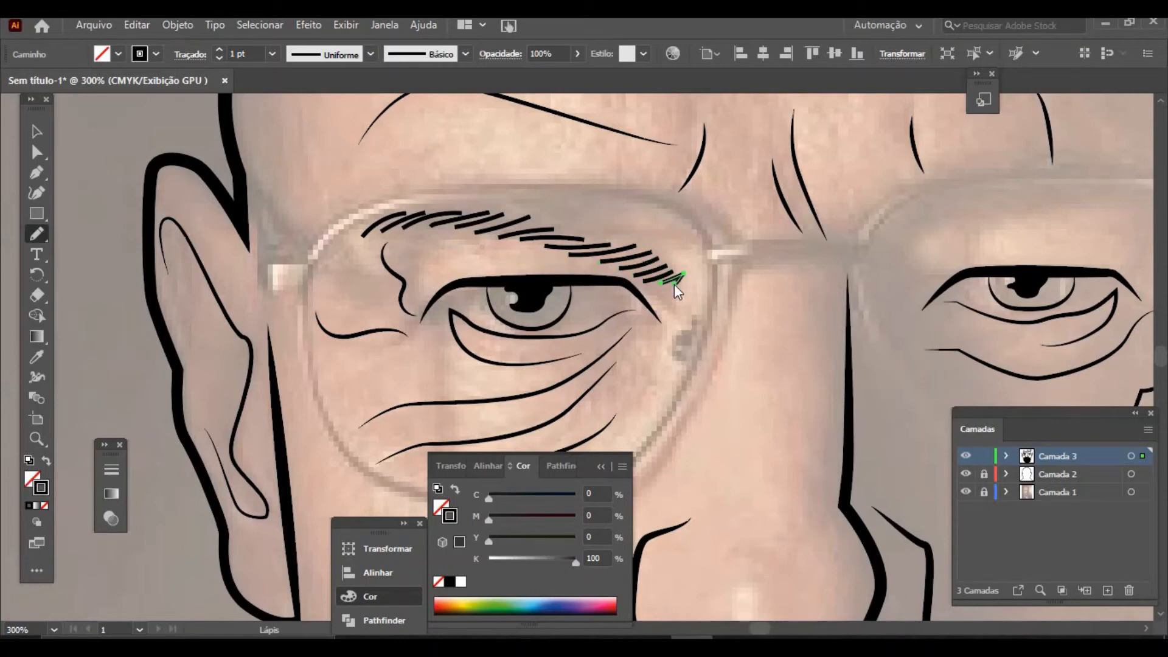
# Step: Thicken the left eyebrow with a second layer of overlapping Pencil hairs from its outer end to its inner end
pyautogui.moveTo(351, 238); pyautogui.dragTo(457, 213)
pyautogui.moveTo(386, 232); pyautogui.dragTo(508, 217)
pyautogui.moveTo(440, 228)
pyautogui.mouseDown()
pyautogui.moveTo(516, 220)
pyautogui.moveTo(551, 232)
pyautogui.moveTo(528, 237)
pyautogui.moveTo(552, 245)
pyautogui.moveTo(619, 246)
pyautogui.mouseUp()
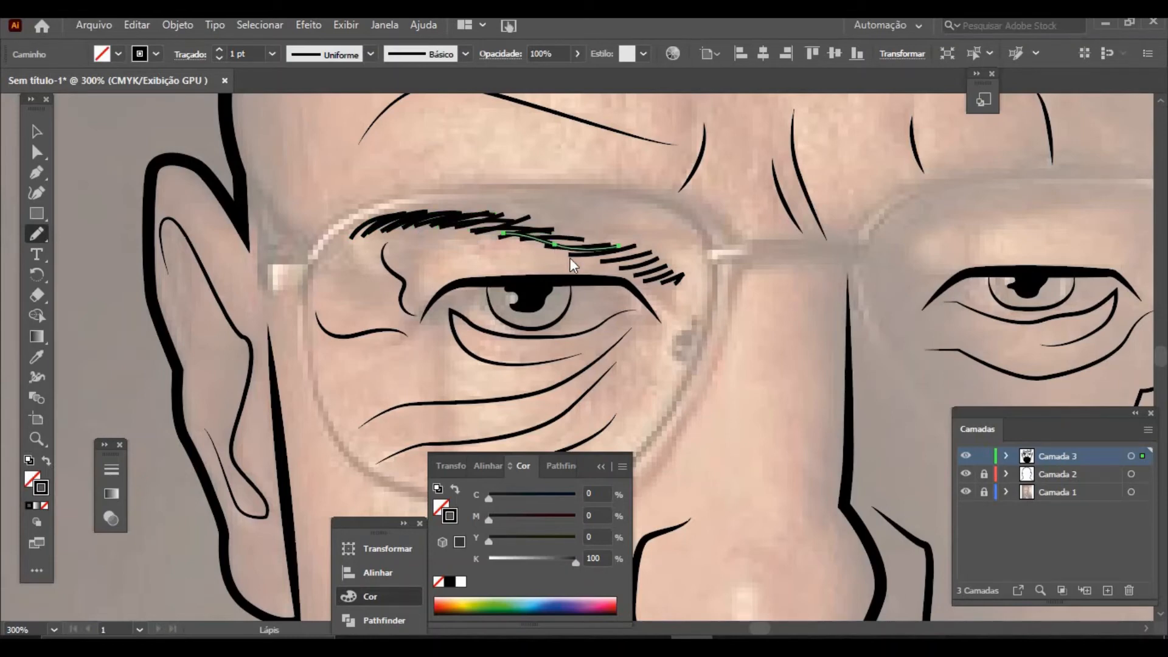
pyautogui.moveTo(504, 234)
pyautogui.mouseDown()
pyautogui.moveTo(581, 229)
pyautogui.moveTo(576, 257)
pyautogui.mouseUp()
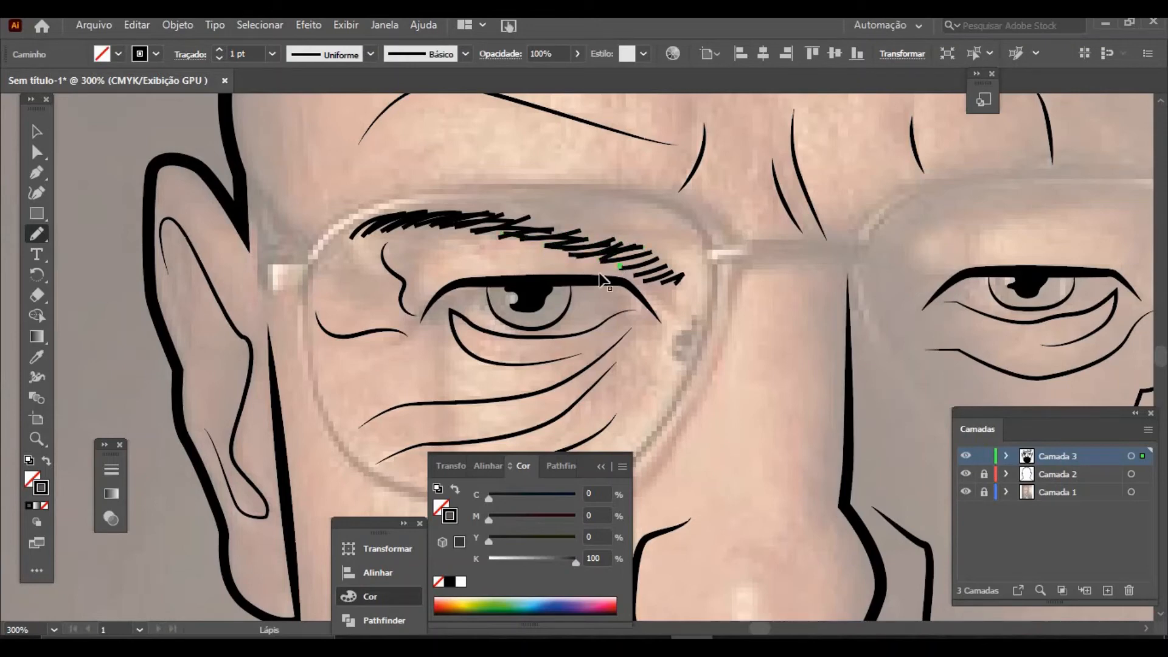
pyautogui.moveTo(643, 246)
pyautogui.mouseDown()
pyautogui.moveTo(600, 262)
pyautogui.moveTo(613, 265)
pyautogui.mouseUp()
pyautogui.hotkey('ctrl', 'z')
pyautogui.moveTo(669, 273)
pyautogui.mouseDown()
pyautogui.moveTo(647, 282)
pyautogui.moveTo(671, 251)
pyautogui.mouseUp()
pyautogui.moveTo(681, 272); pyautogui.dragTo(651, 285)
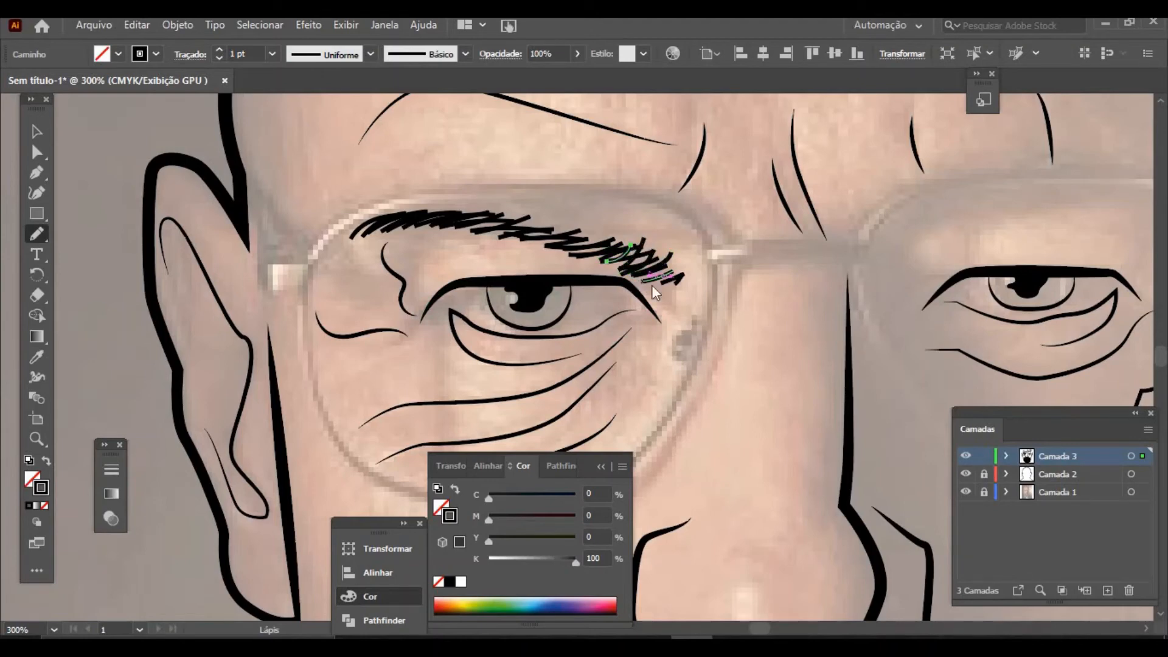
# Step: Select only the left eyebrow's hairs, leaving out the eye lines and forehead wrinkle, and apply the tapered width profile to them
pyautogui.click(37, 131)
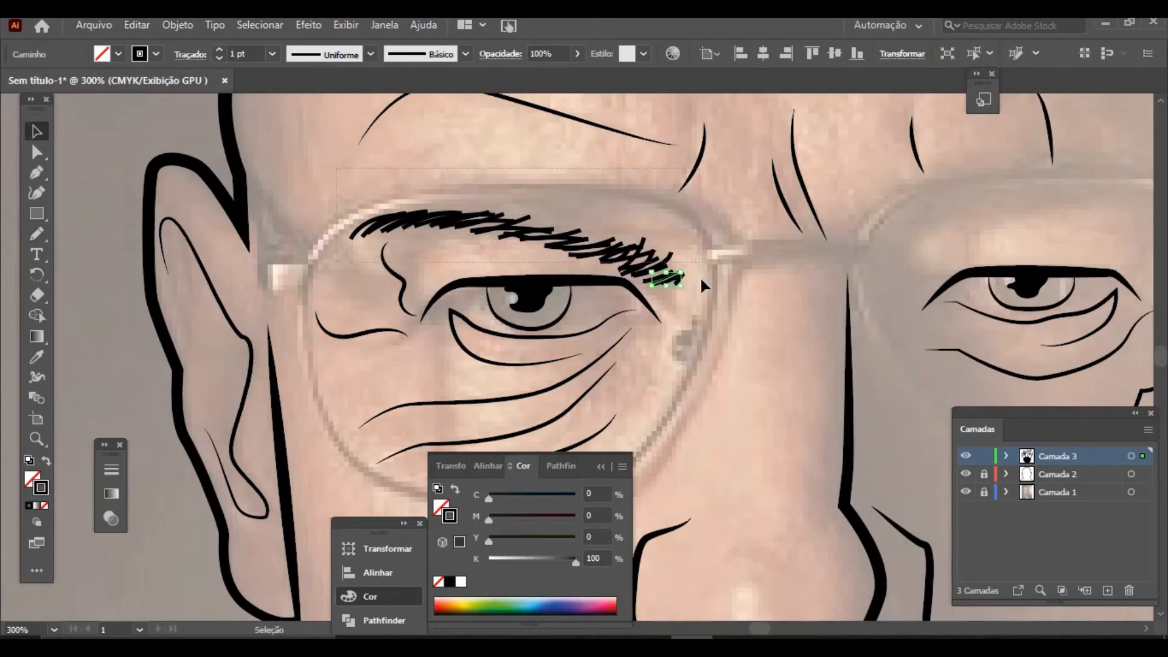
pyautogui.click(657, 313)
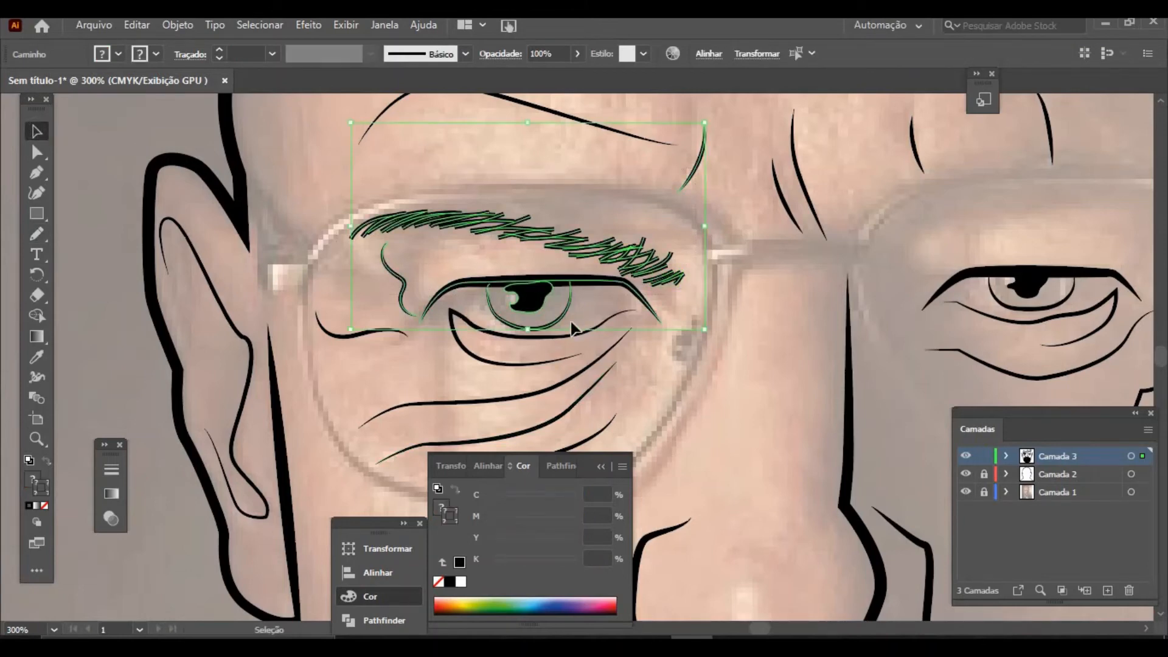
pyautogui.keyDown('shift'); pyautogui.click(535, 308); pyautogui.keyUp('shift')
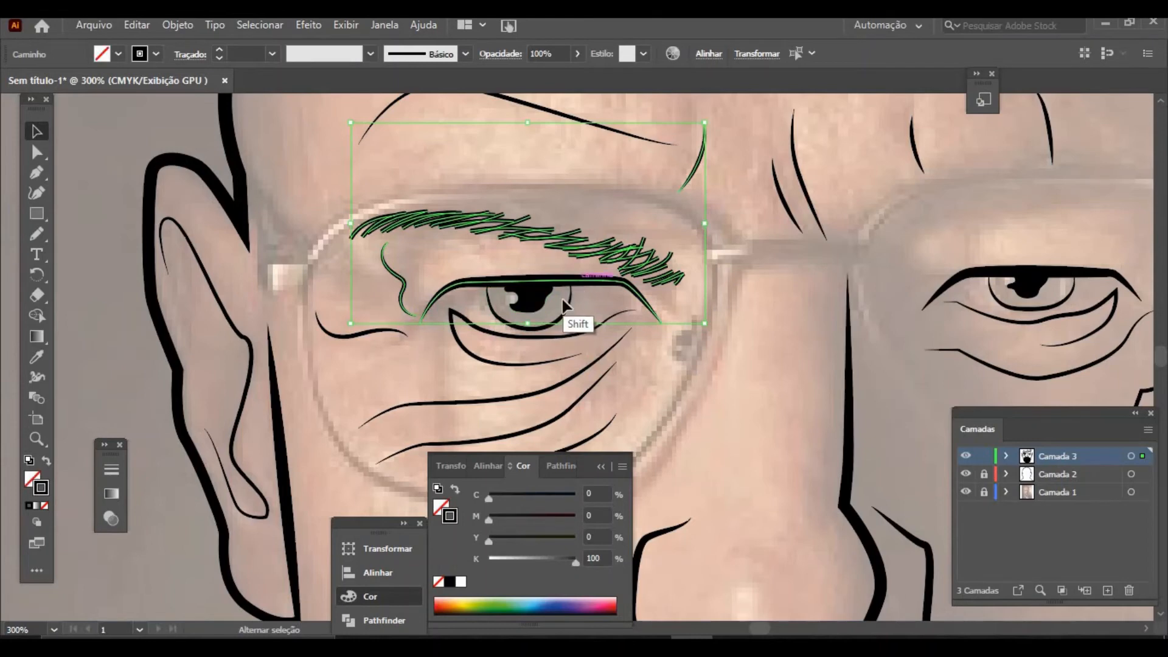
pyautogui.keyDown('shift'); pyautogui.click(433, 301); pyautogui.keyUp('shift')
pyautogui.keyDown('shift'); pyautogui.click(401, 301); pyautogui.keyUp('shift')
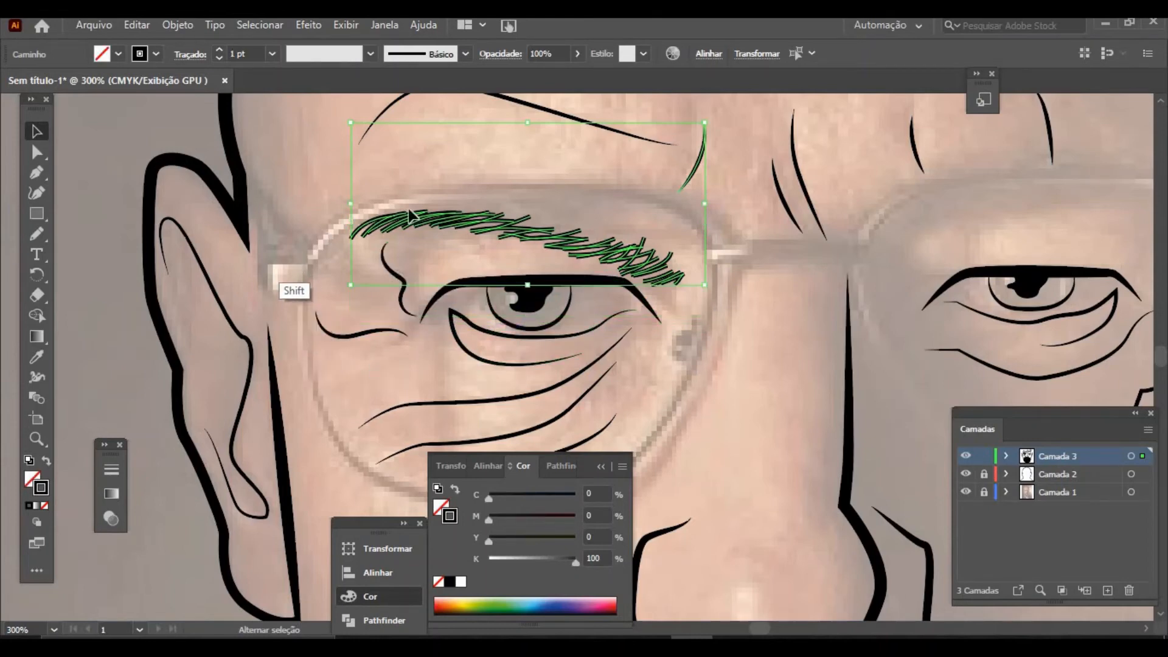
pyautogui.keyDown('shift'); pyautogui.click(696, 159); pyautogui.keyUp('shift')
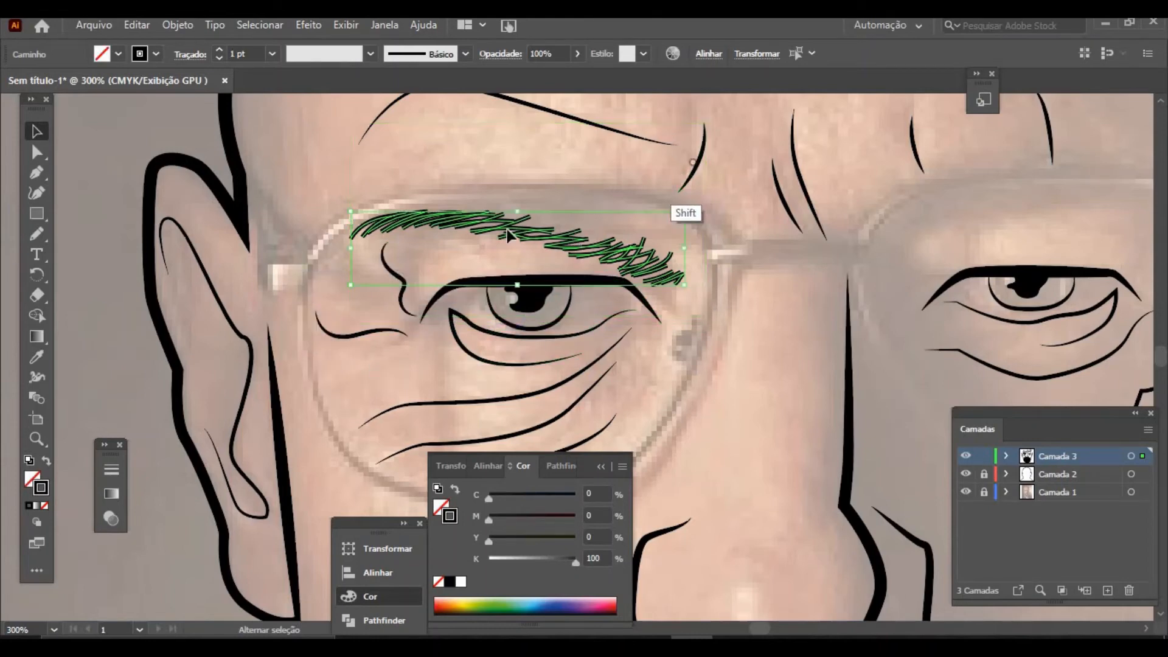
pyautogui.click(371, 55)
pyautogui.click(348, 108)
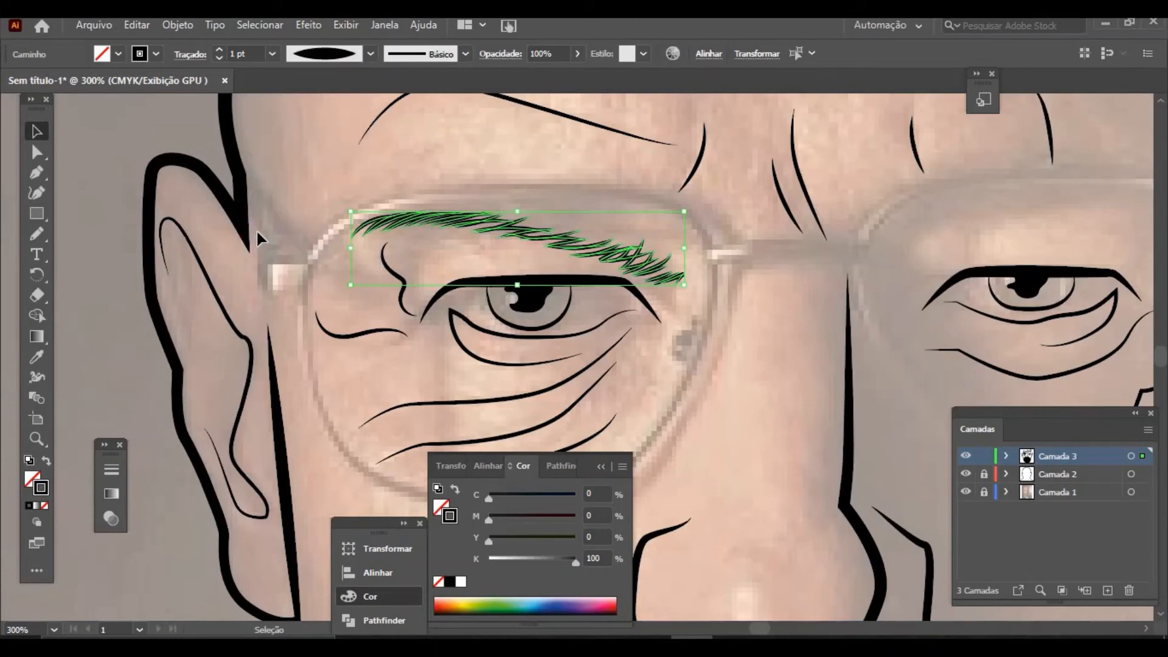
pyautogui.click(265, 228)
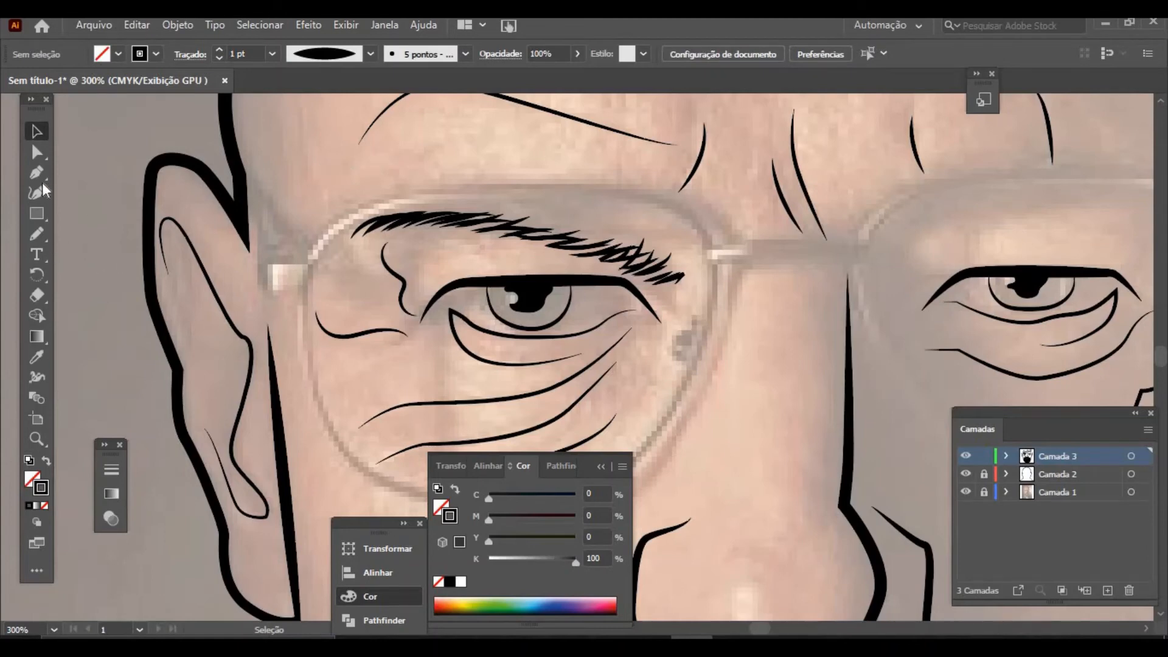
# Step: Add more short Pencil hairs along the upper edge of the left eyebrow, from its outer part to the middle
pyautogui.press('n')
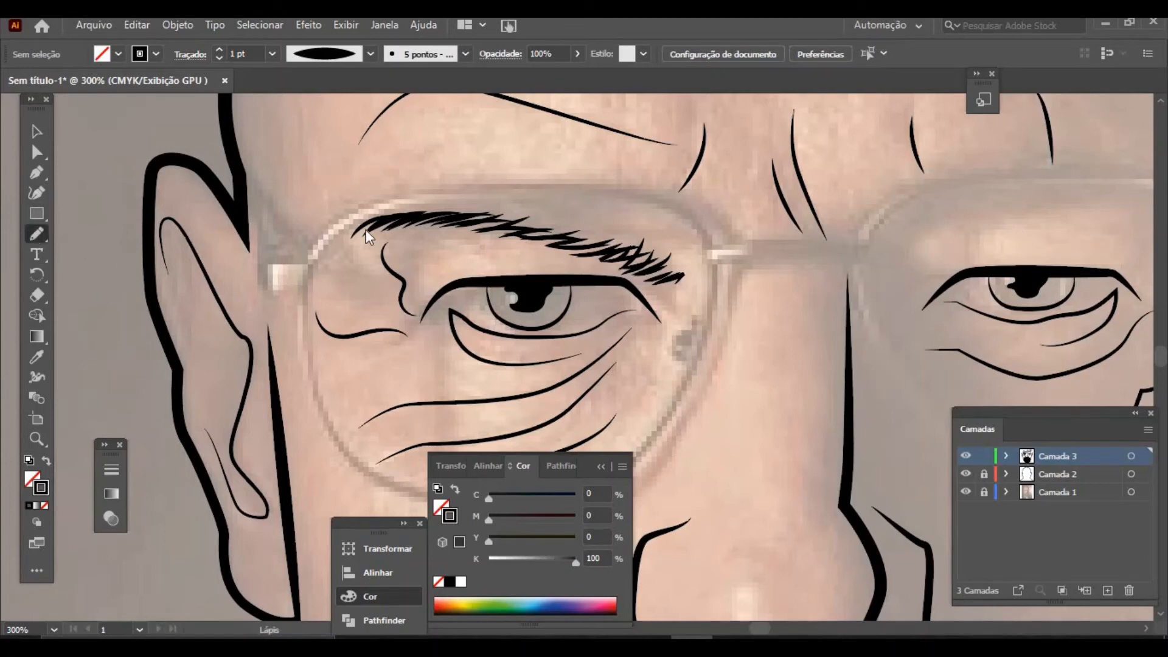
pyautogui.moveTo(382, 226)
pyautogui.mouseDown()
pyautogui.moveTo(414, 210)
pyautogui.moveTo(490, 209)
pyautogui.moveTo(475, 222)
pyautogui.mouseUp()
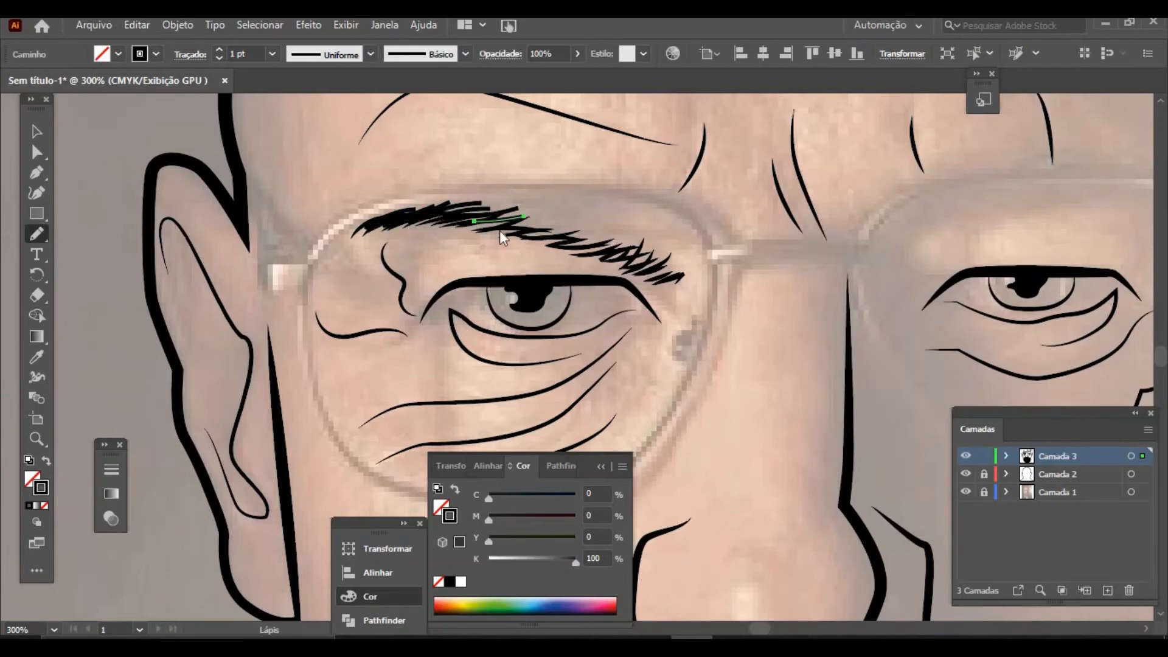
pyautogui.moveTo(584, 227)
pyautogui.mouseDown()
pyautogui.moveTo(538, 232)
pyautogui.moveTo(627, 245)
pyautogui.mouseUp()
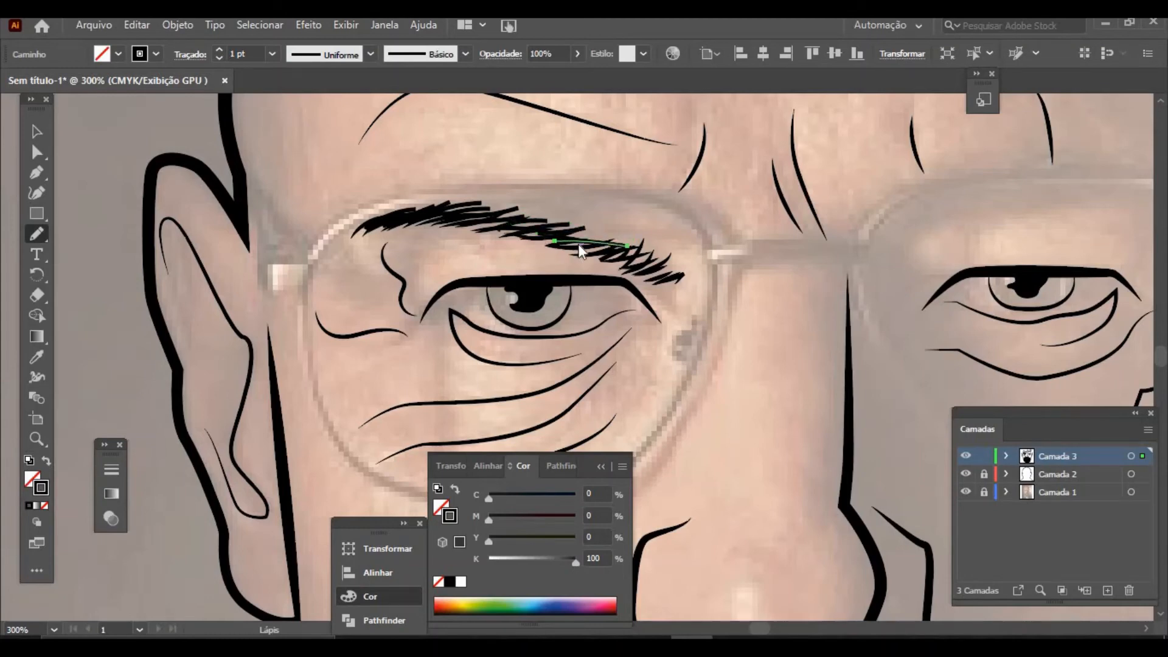
pyautogui.keyDown('ctrl'); pyautogui.click(575, 233); pyautogui.keyUp('ctrl')
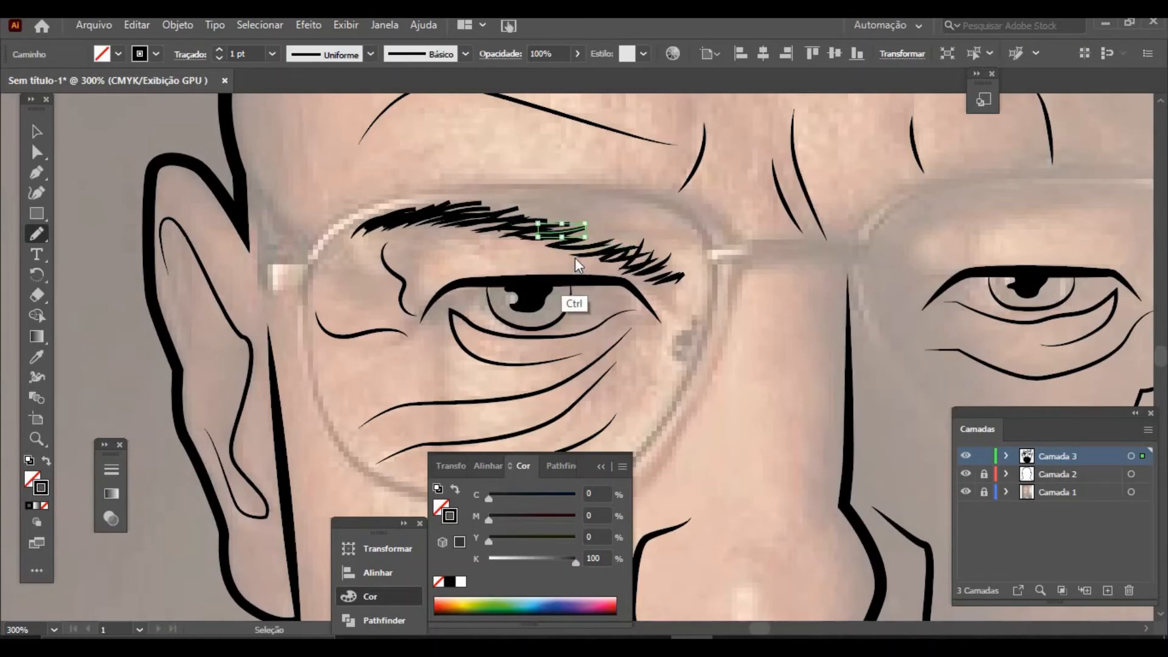
pyautogui.click(37, 131)
pyautogui.click(78, 152)
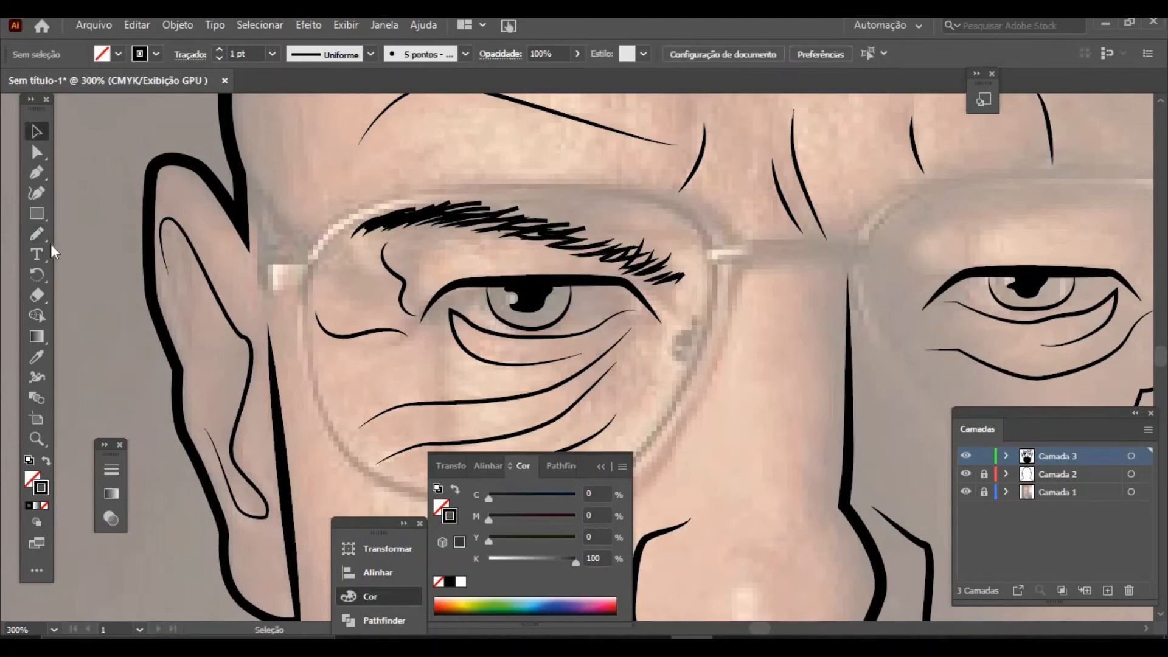
# Step: Fill out the inner half of the left eyebrow with further short Pencil hairs down to the end near the nose
pyautogui.click(37, 234)
pyautogui.moveTo(563, 240)
pyautogui.mouseDown()
pyautogui.moveTo(633, 232)
pyautogui.moveTo(594, 242)
pyautogui.moveTo(611, 244)
pyautogui.mouseUp()
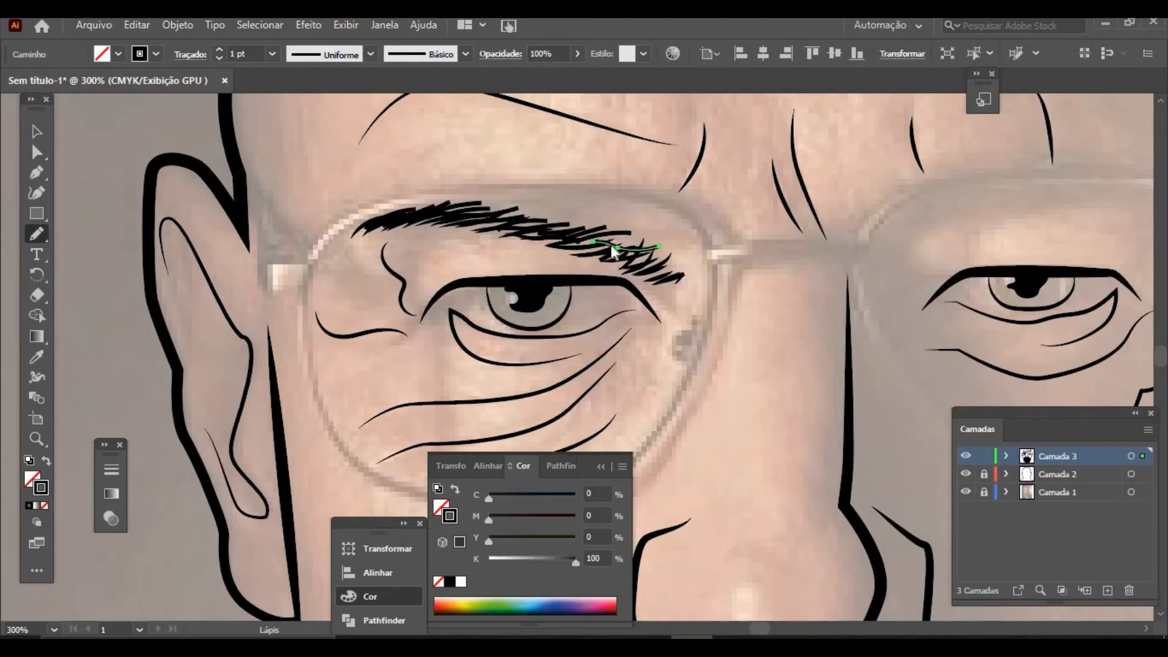
pyautogui.press('ctrl')
pyautogui.hotkey('ctrl', 'z')
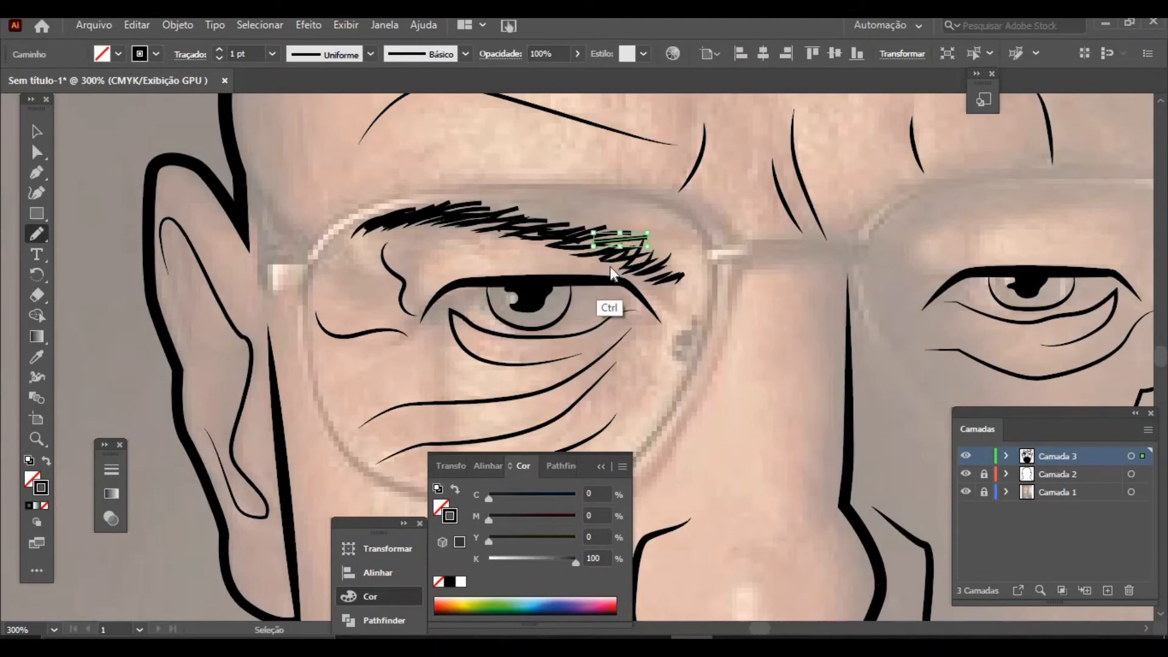
pyautogui.keyDown('ctrl'); pyautogui.click(666, 243); pyautogui.keyUp('ctrl')
pyautogui.moveTo(644, 244); pyautogui.dragTo(610, 246)
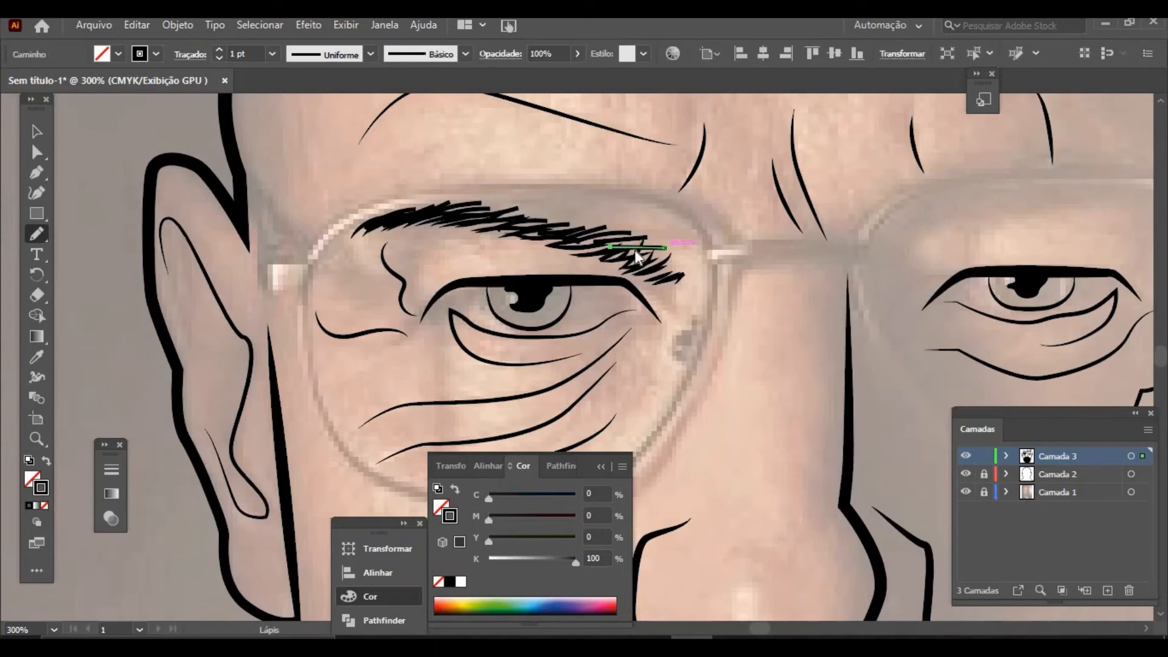
pyautogui.press('ctrl')
pyautogui.keyDown('ctrl'); pyautogui.click(677, 240); pyautogui.keyUp('ctrl')
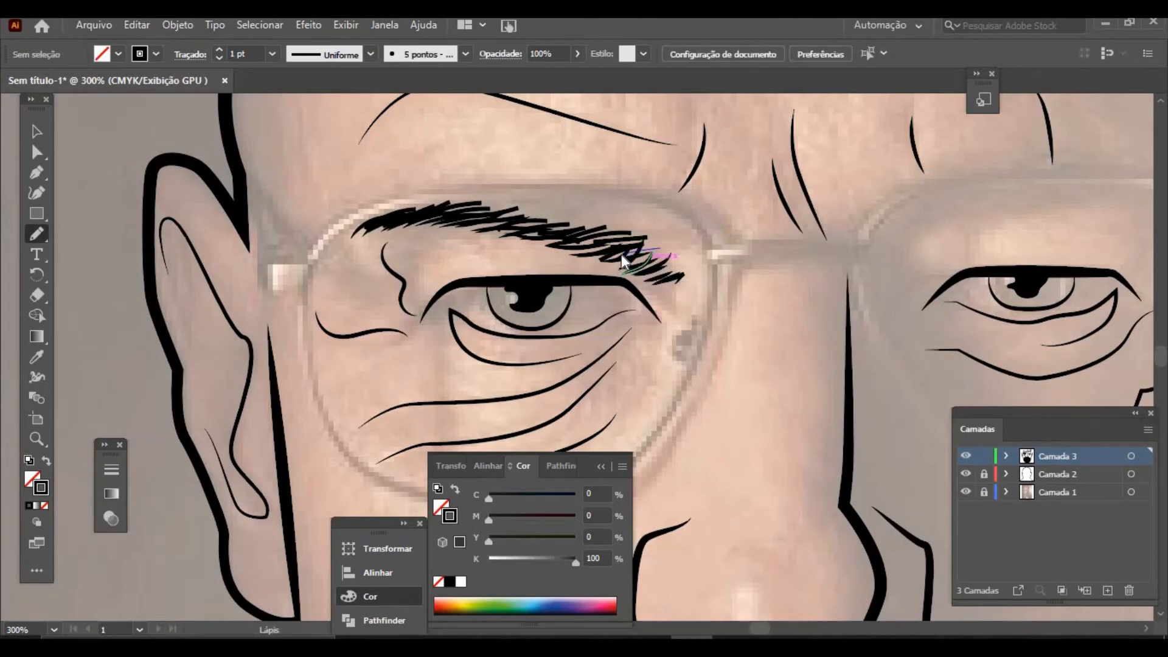
pyautogui.press('ctrl')
pyautogui.moveTo(621, 254)
pyautogui.mouseDown()
pyautogui.moveTo(672, 251)
pyautogui.moveTo(652, 269)
pyautogui.mouseUp()
pyautogui.keyDown('ctrl'); pyautogui.click(684, 250); pyautogui.keyUp('ctrl')
pyautogui.press('ctrl')
pyautogui.keyDown('ctrl'); pyautogui.click(684, 253); pyautogui.keyUp('ctrl')
pyautogui.keyDown('ctrl'); pyautogui.click(674, 297); pyautogui.keyUp('ctrl')
# Step: Select the left eyebrow's hairs without the eye's lines and apply the tapered width profile to them
pyautogui.click(37, 131)
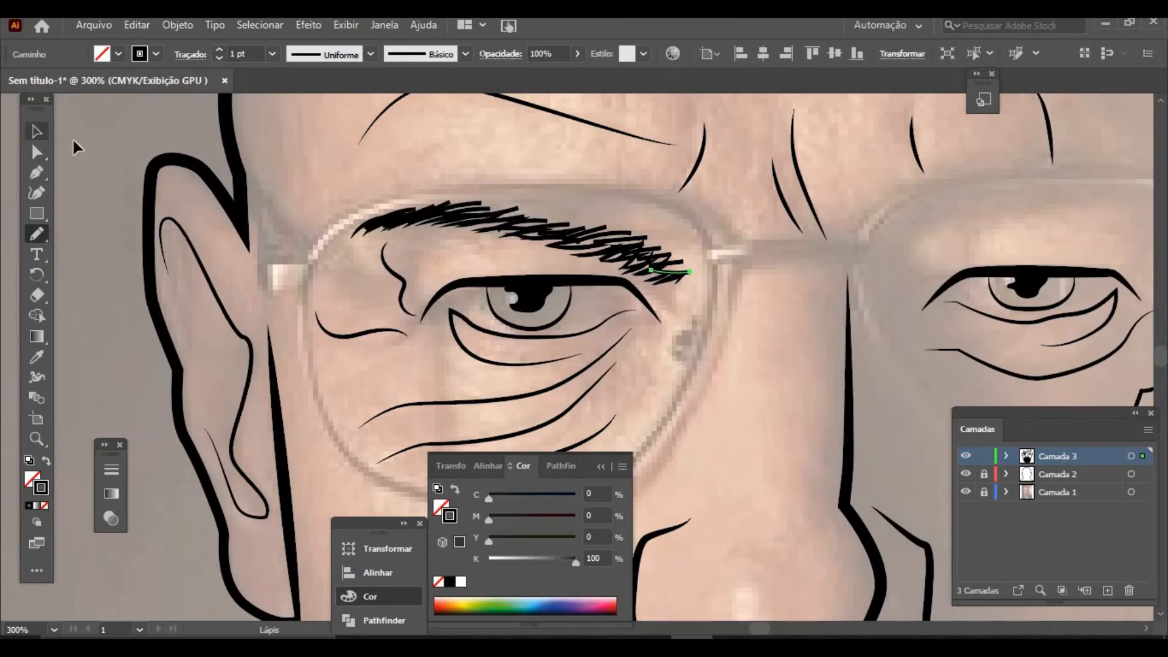
pyautogui.moveTo(334, 169)
pyautogui.mouseDown()
pyautogui.moveTo(623, 267)
pyautogui.moveTo(692, 270)
pyautogui.moveTo(700, 283)
pyautogui.mouseUp()
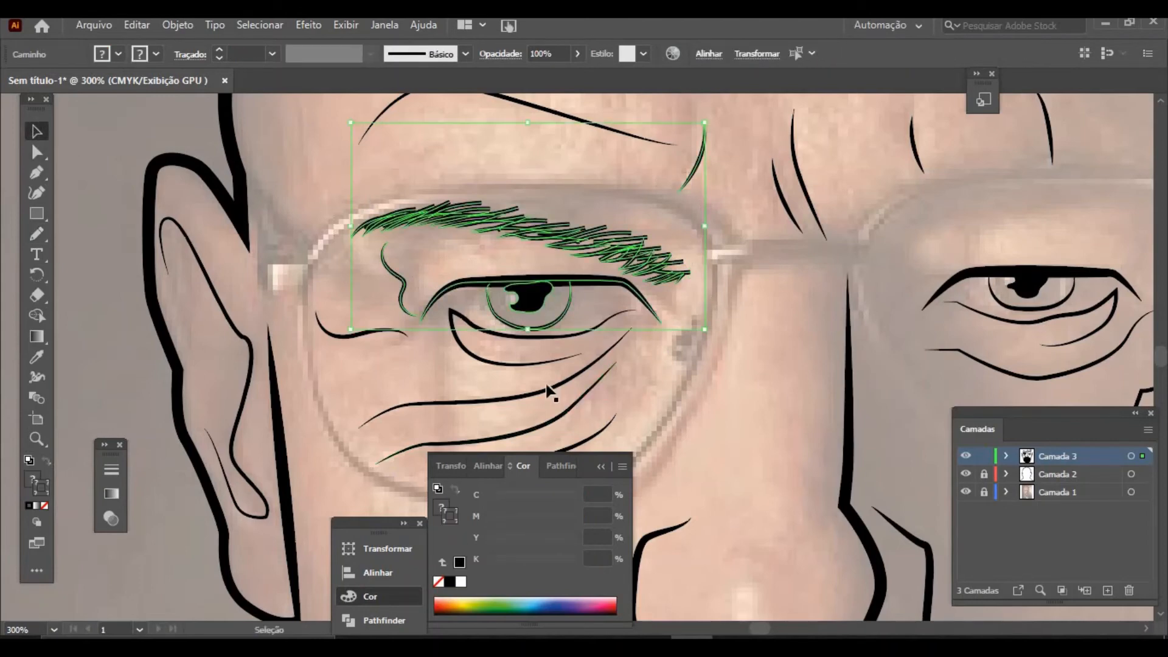
pyautogui.keyDown('shift'); pyautogui.click(400, 282); pyautogui.keyUp('shift')
pyautogui.keyDown('shift'); pyautogui.click(444, 303); pyautogui.keyUp('shift')
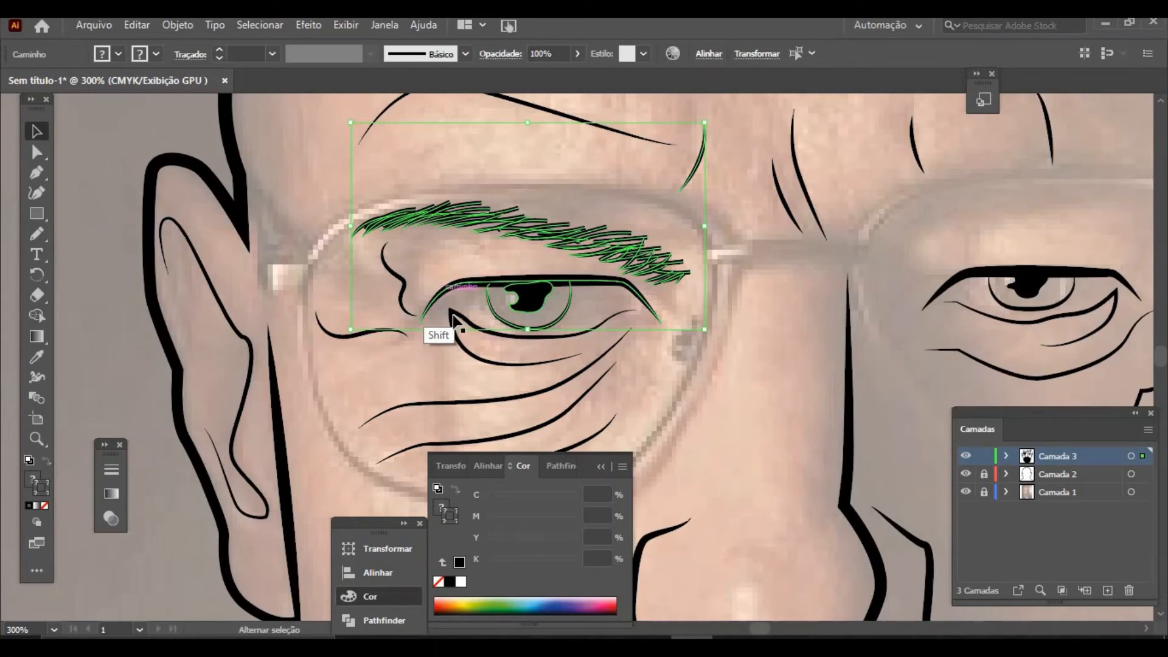
pyautogui.keyDown('shift'); pyautogui.click(530, 298); pyautogui.keyUp('shift')
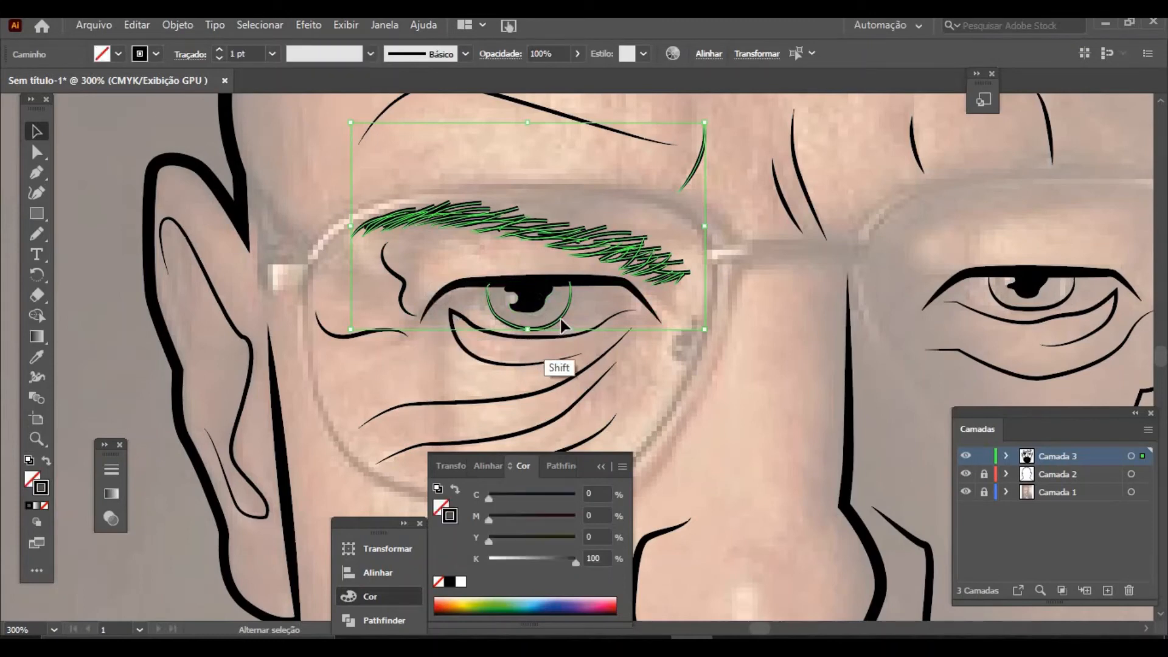
pyautogui.click(370, 53)
pyautogui.click(352, 107)
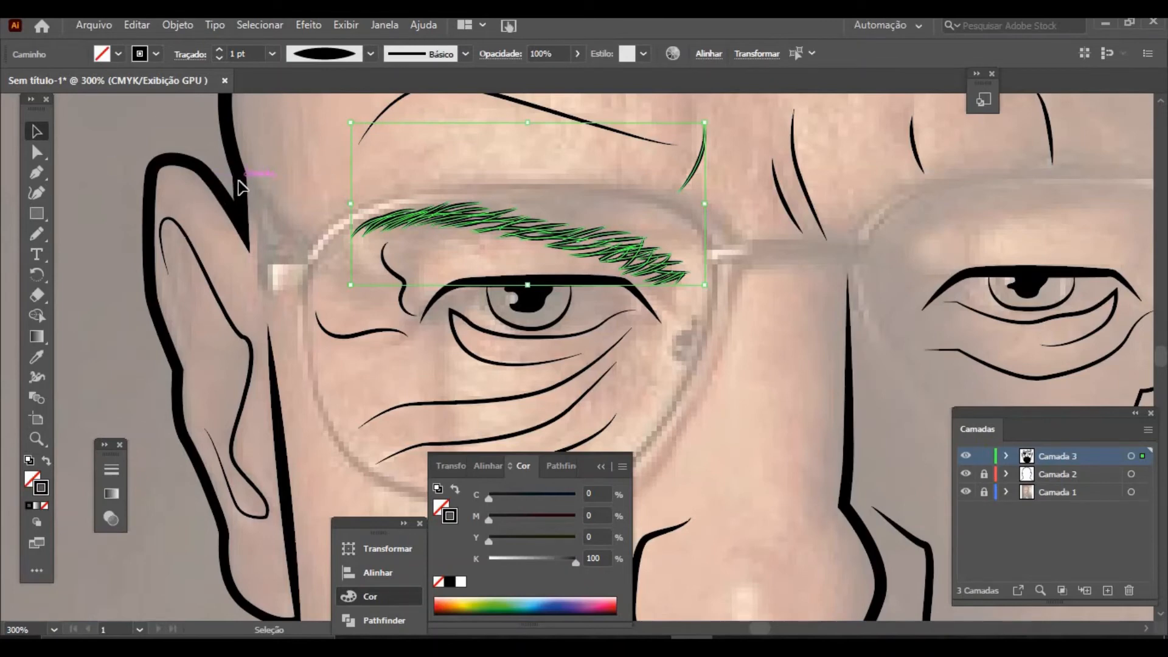
# Step: Leave the forehead wrinkle out of the selection, set the left eyebrow hairs' stroke to 0.75 pt and group them
pyautogui.keyDown('shift'); pyautogui.click(695, 167); pyautogui.keyUp('shift')
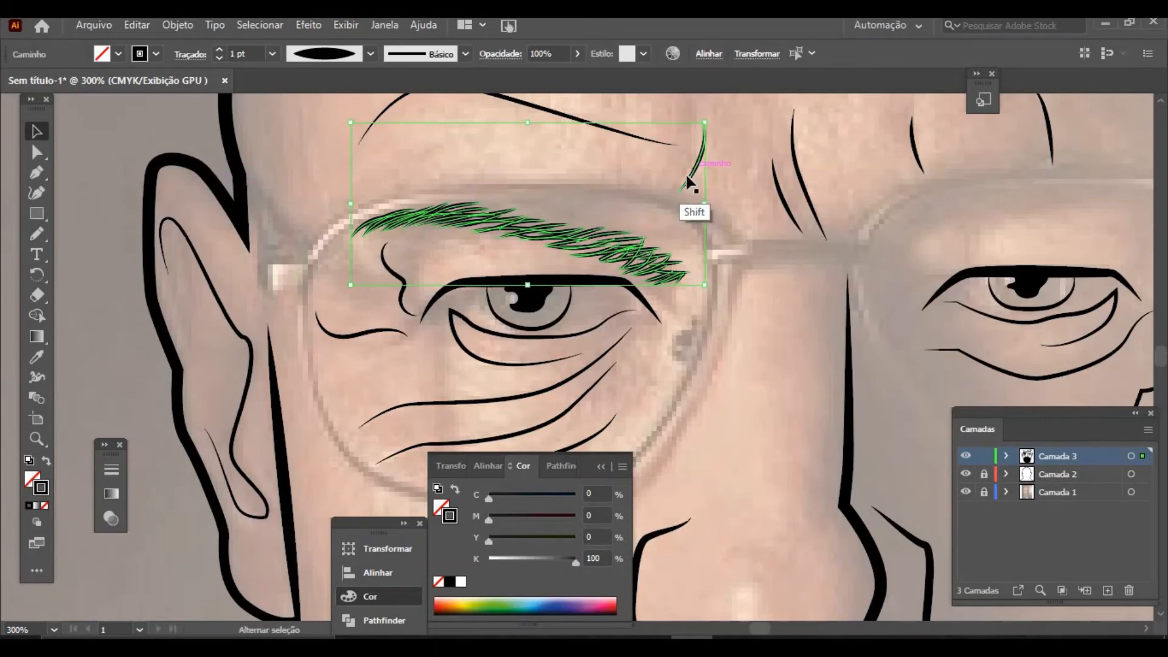
pyautogui.click(272, 54)
pyautogui.click(297, 108)
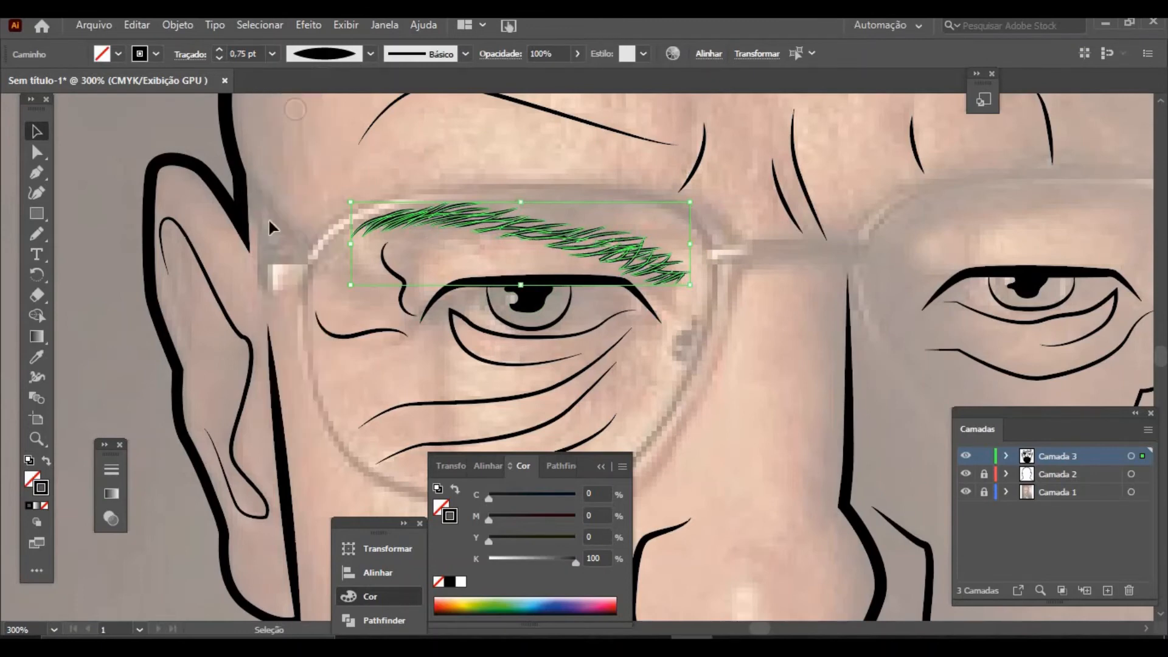
pyautogui.hotkey('ctrl', 'g')
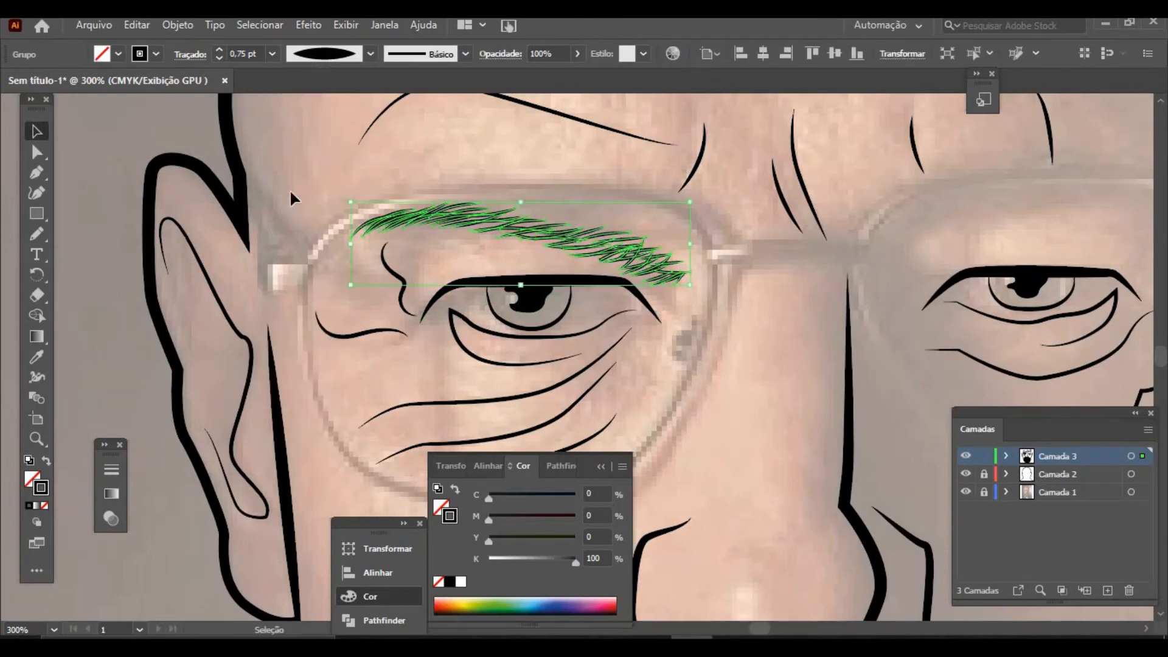
pyautogui.click(286, 155)
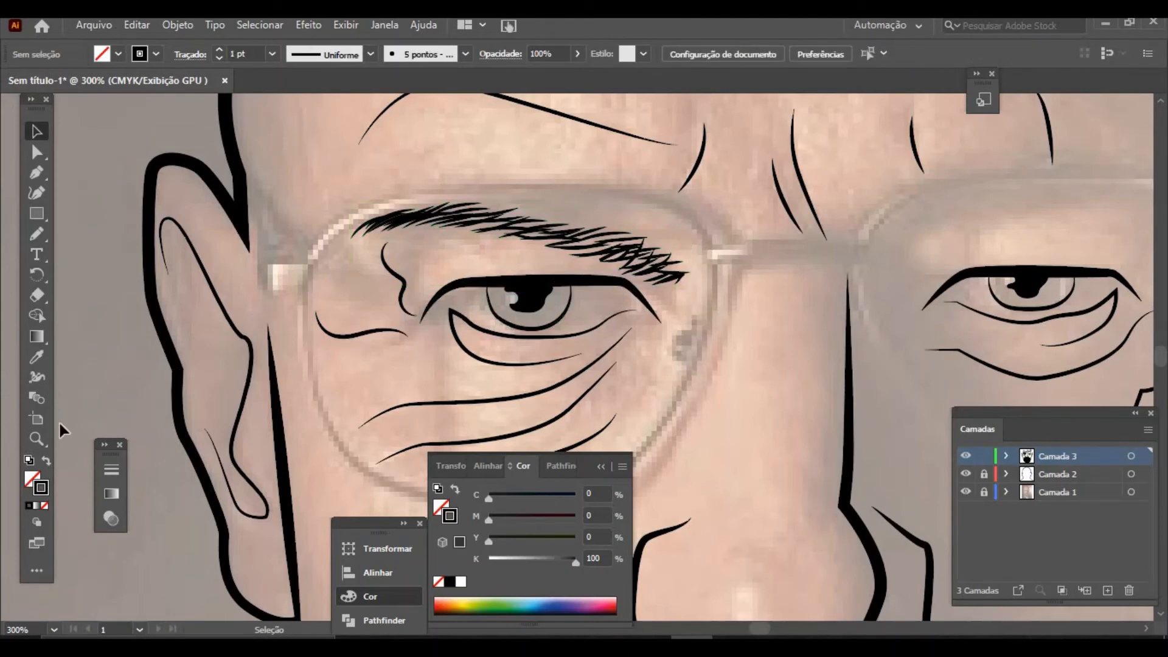
# Step: Draw a first row of short Pencil hairs for the right eyebrow, from its inner end near the nose to the outer end
pyautogui.press('h')
pyautogui.moveTo(606, 294); pyautogui.dragTo(272, 298)
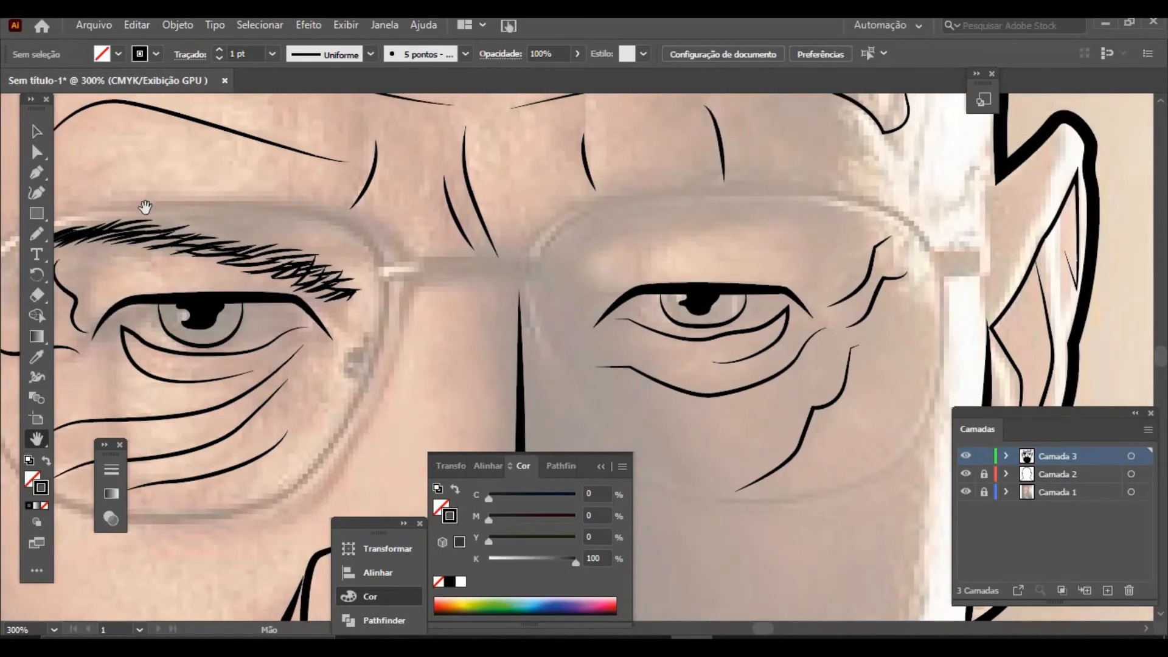
pyautogui.click(45, 229)
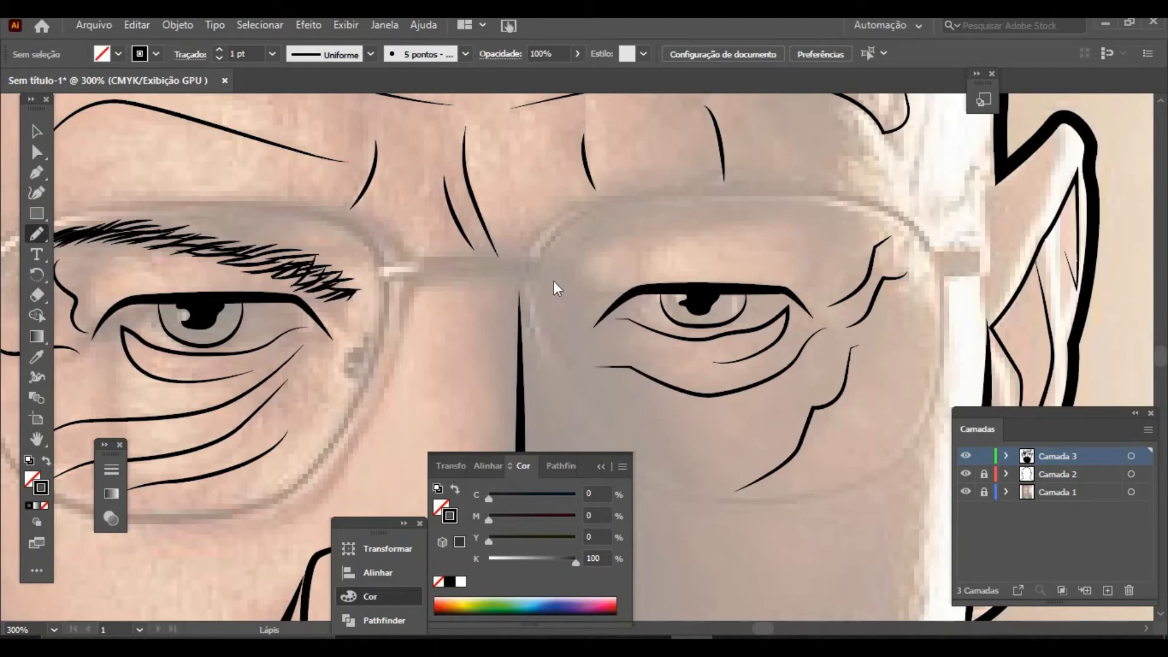
pyautogui.moveTo(608, 281)
pyautogui.mouseDown()
pyautogui.moveTo(560, 271)
pyautogui.moveTo(571, 267)
pyautogui.mouseUp()
pyautogui.moveTo(642, 255); pyautogui.dragTo(584, 261)
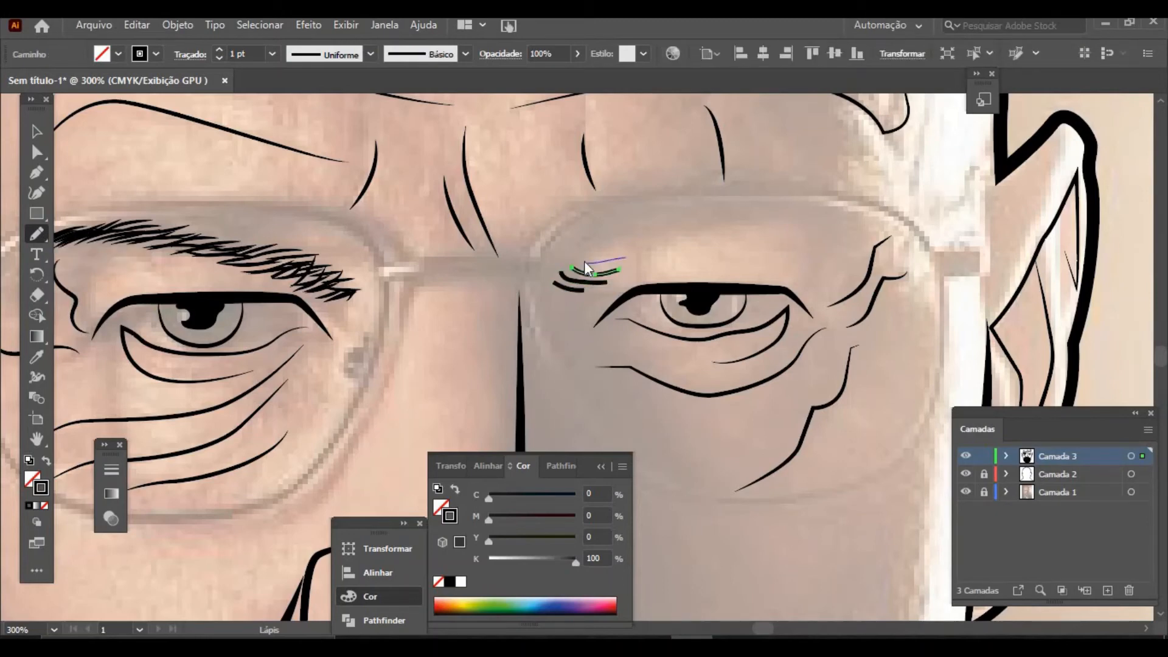
pyautogui.moveTo(678, 242); pyautogui.dragTo(604, 247)
pyautogui.moveTo(681, 220); pyautogui.dragTo(725, 235)
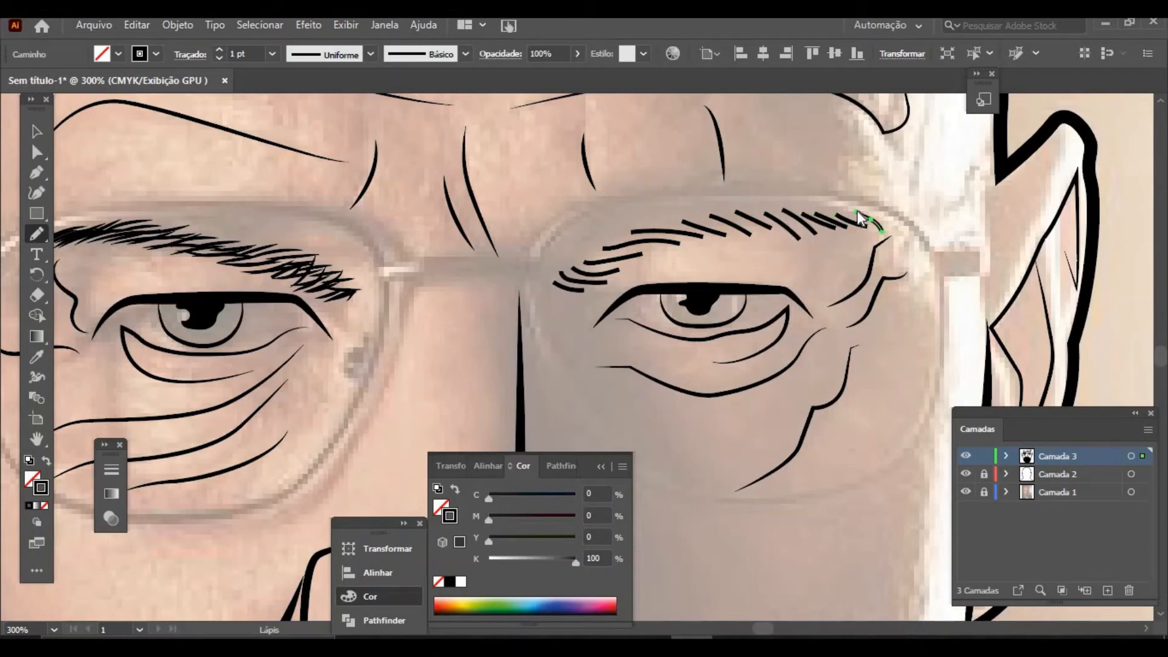
# Step: Thicken the right eyebrow with further short Pencil hairs between the existing ones, from the inner end to the outer tip
pyautogui.moveTo(553, 269); pyautogui.dragTo(552, 269)
pyautogui.moveTo(545, 275); pyautogui.dragTo(578, 290)
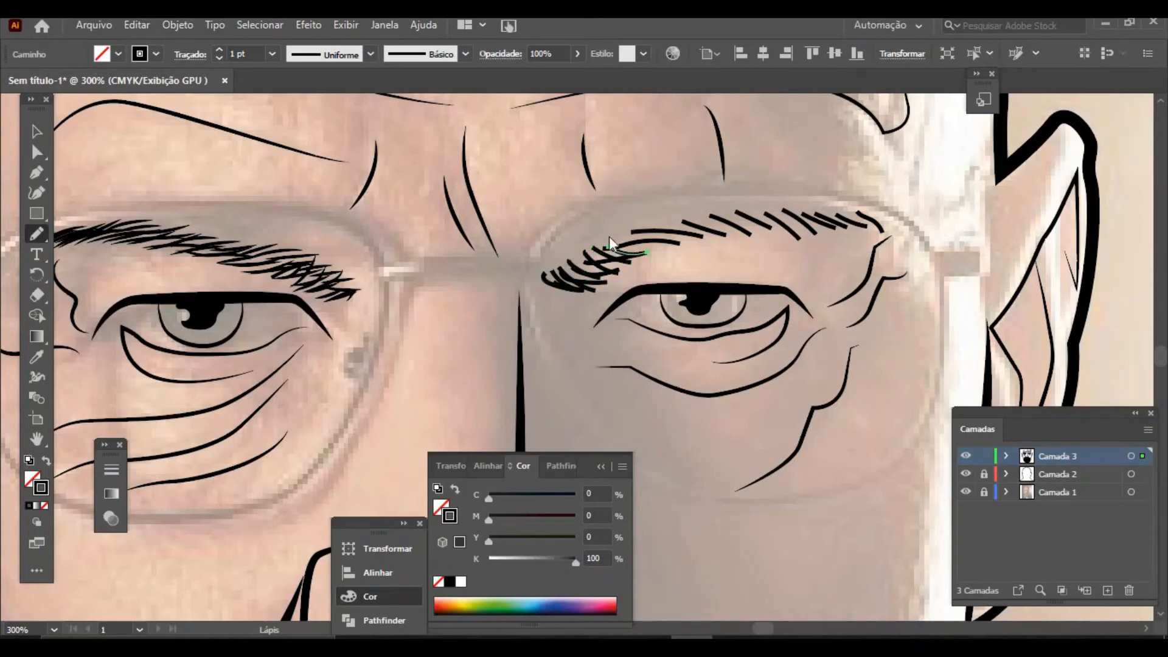
pyautogui.moveTo(666, 247)
pyautogui.mouseDown()
pyautogui.moveTo(608, 236)
pyautogui.moveTo(717, 241)
pyautogui.mouseUp()
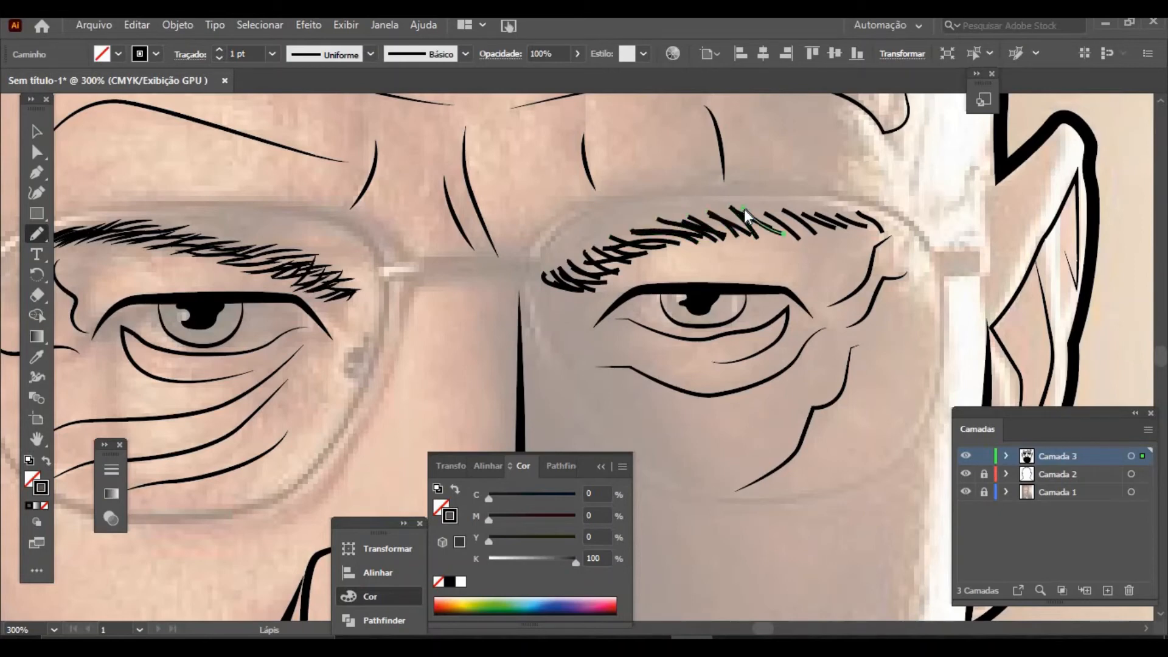
pyautogui.moveTo(791, 211)
pyautogui.mouseDown()
pyautogui.moveTo(848, 228)
pyautogui.moveTo(860, 210)
pyautogui.mouseUp()
pyautogui.moveTo(559, 291); pyautogui.dragTo(545, 266)
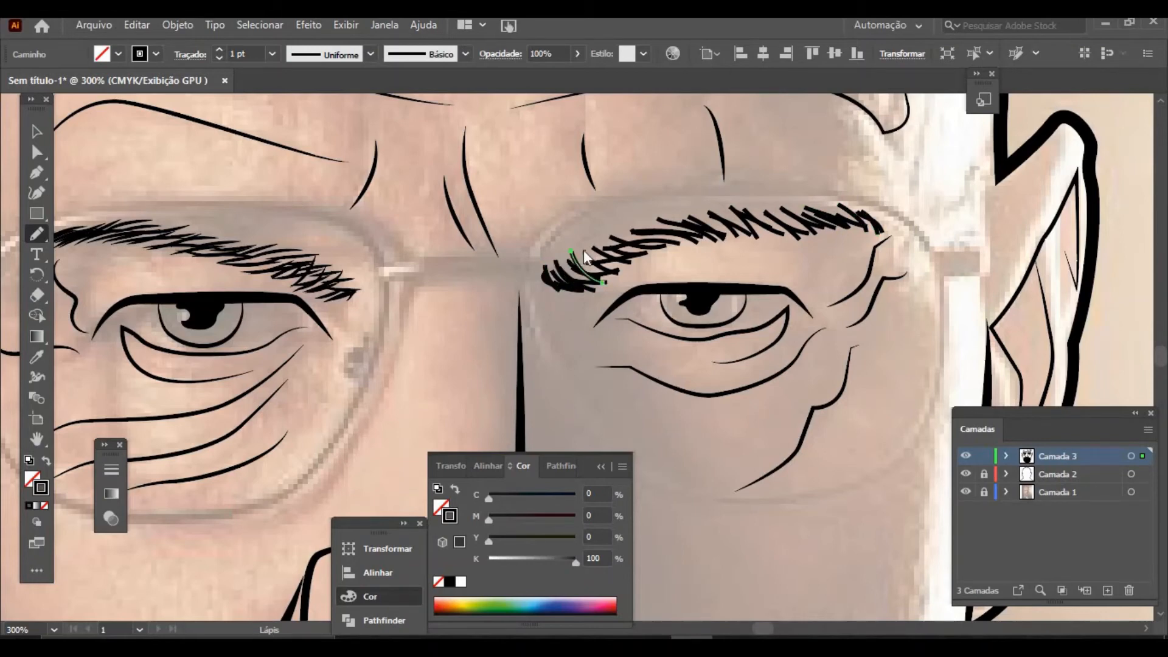
pyautogui.moveTo(650, 242)
pyautogui.mouseDown()
pyautogui.moveTo(605, 259)
pyautogui.moveTo(637, 228)
pyautogui.mouseUp()
pyautogui.moveTo(788, 234); pyautogui.dragTo(778, 207)
pyautogui.moveTo(836, 238); pyautogui.dragTo(809, 208)
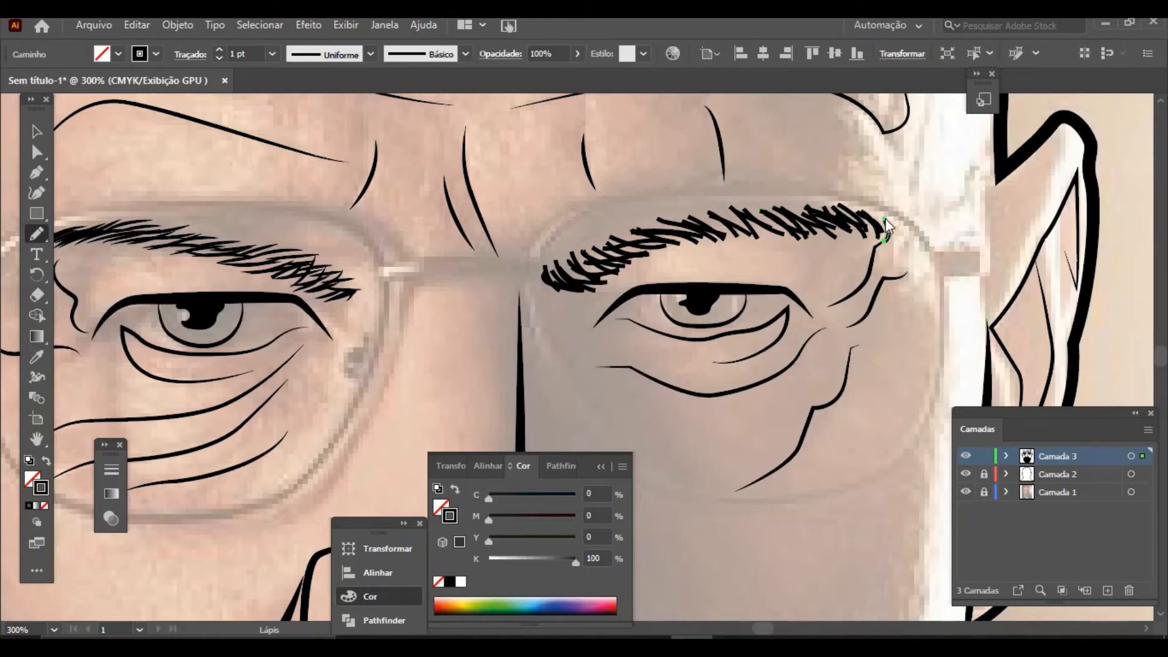
# Step: Select the right eyebrow's hairs without the nose, forehead and eye lines and apply the tapered width profile to them
pyautogui.click(36, 131)
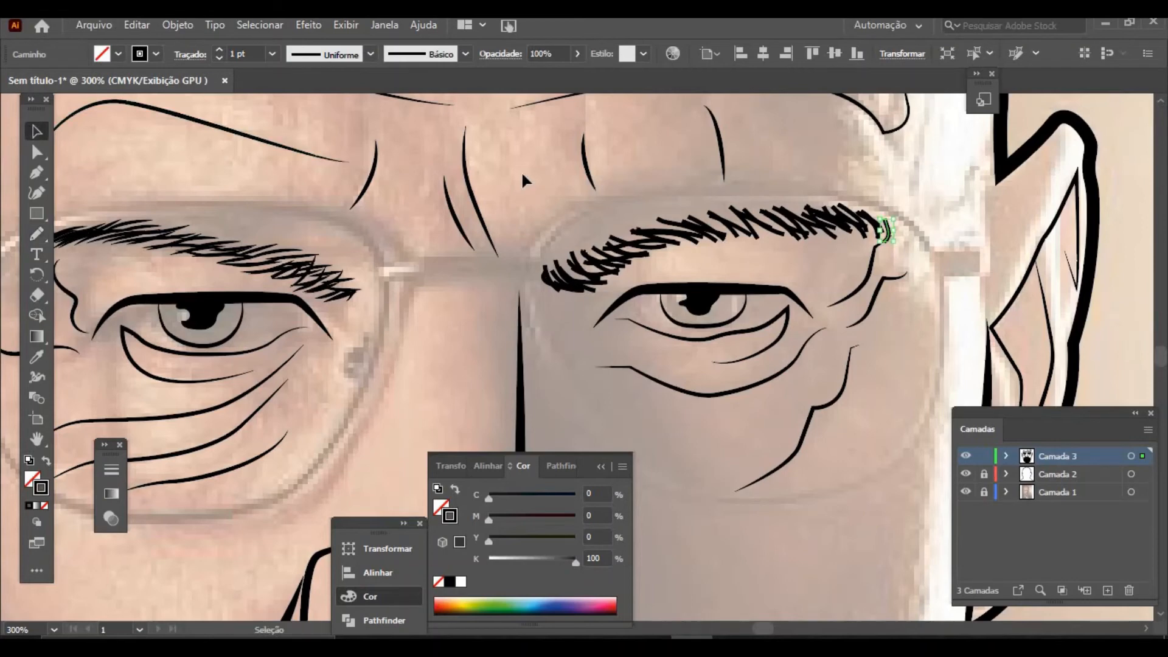
pyautogui.moveTo(516, 183); pyautogui.dragTo(922, 295)
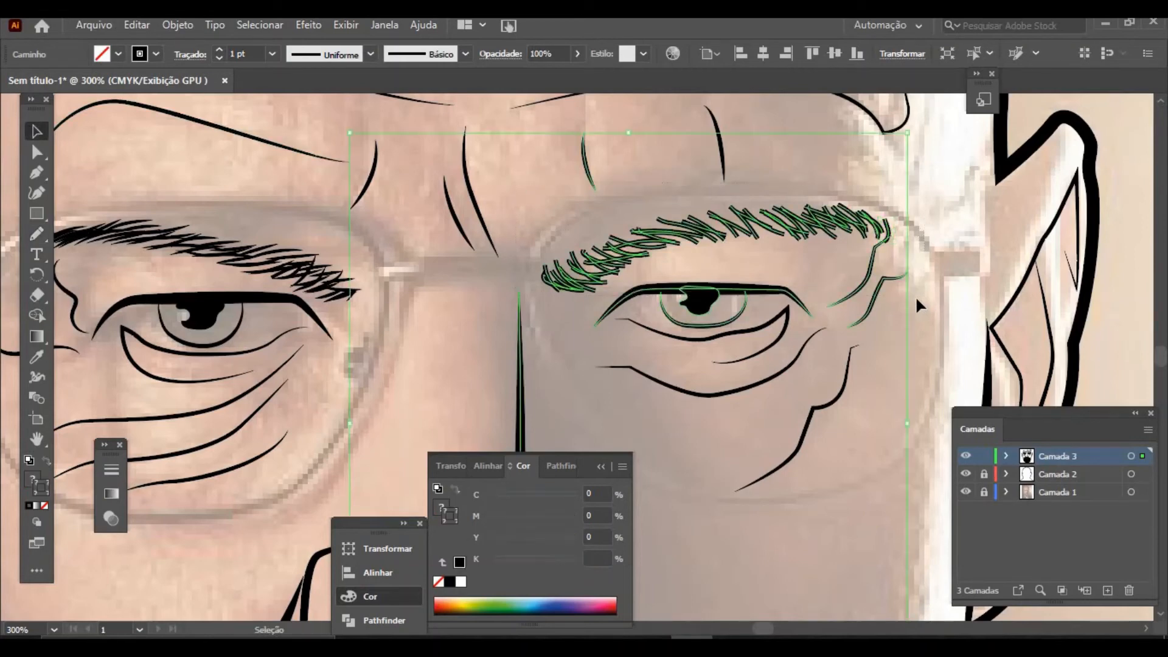
pyautogui.keyDown('shift'); pyautogui.click(521, 403); pyautogui.keyUp('shift')
pyautogui.keyDown('shift'); pyautogui.click(592, 183); pyautogui.keyUp('shift')
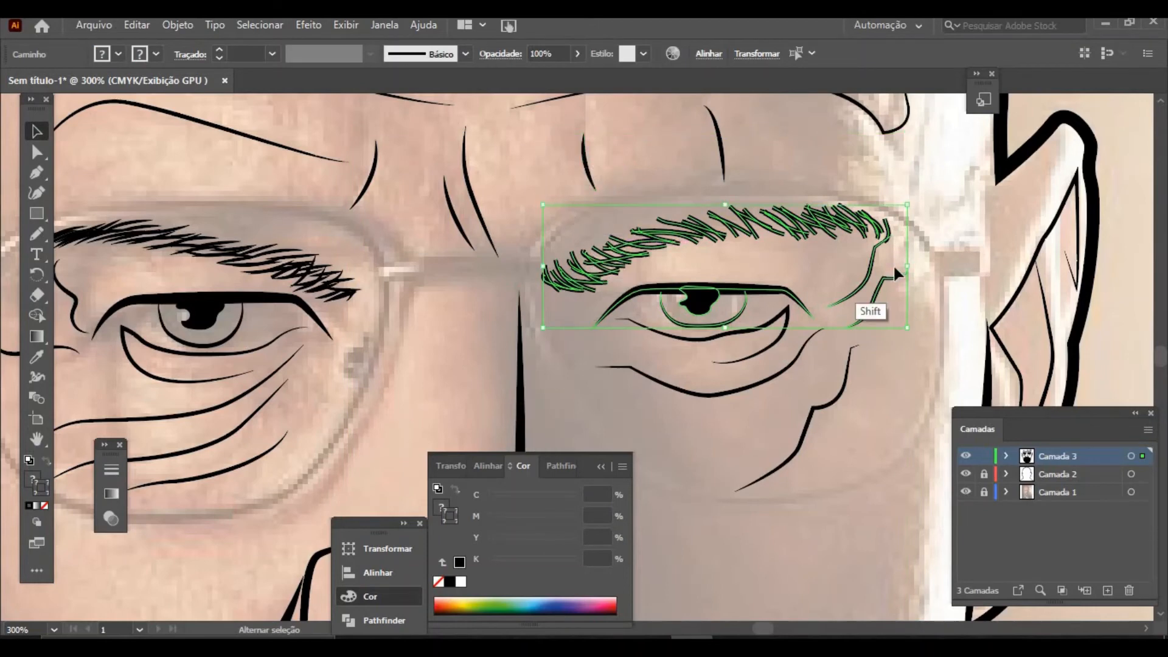
pyautogui.keyDown('shift'); pyautogui.click(874, 268); pyautogui.keyUp('shift')
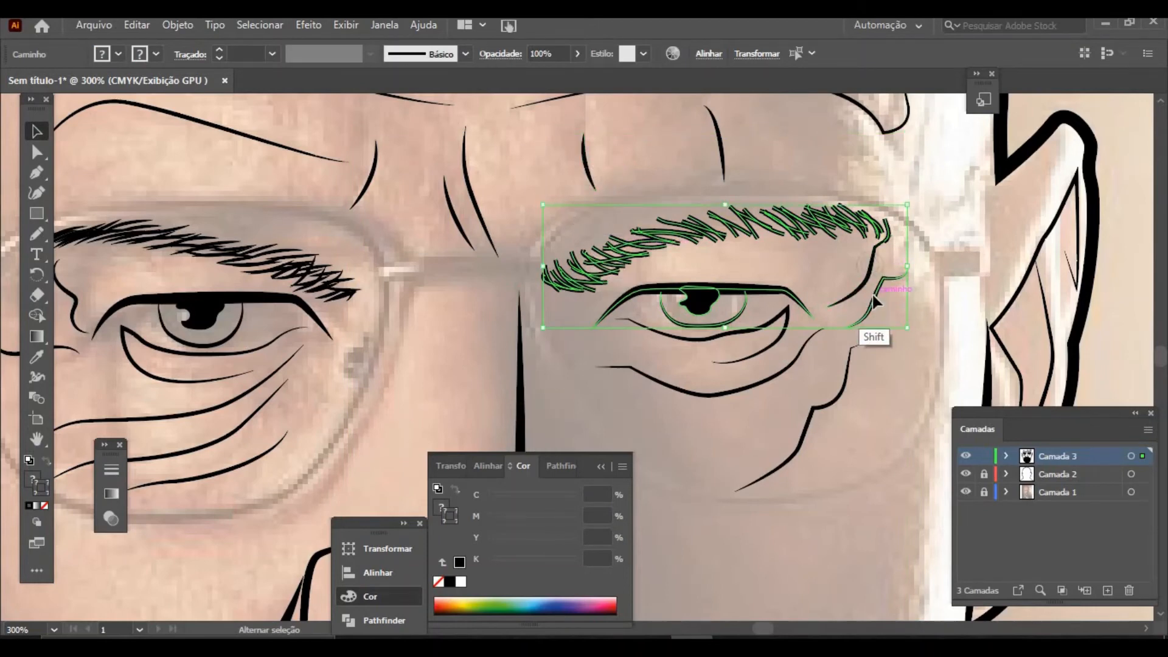
pyautogui.keyDown('shift'); pyautogui.click(689, 328); pyautogui.keyUp('shift')
pyautogui.keyDown('shift'); pyautogui.click(668, 339); pyautogui.keyUp('shift')
pyautogui.keyDown('shift'); pyautogui.click(629, 318); pyautogui.keyUp('shift')
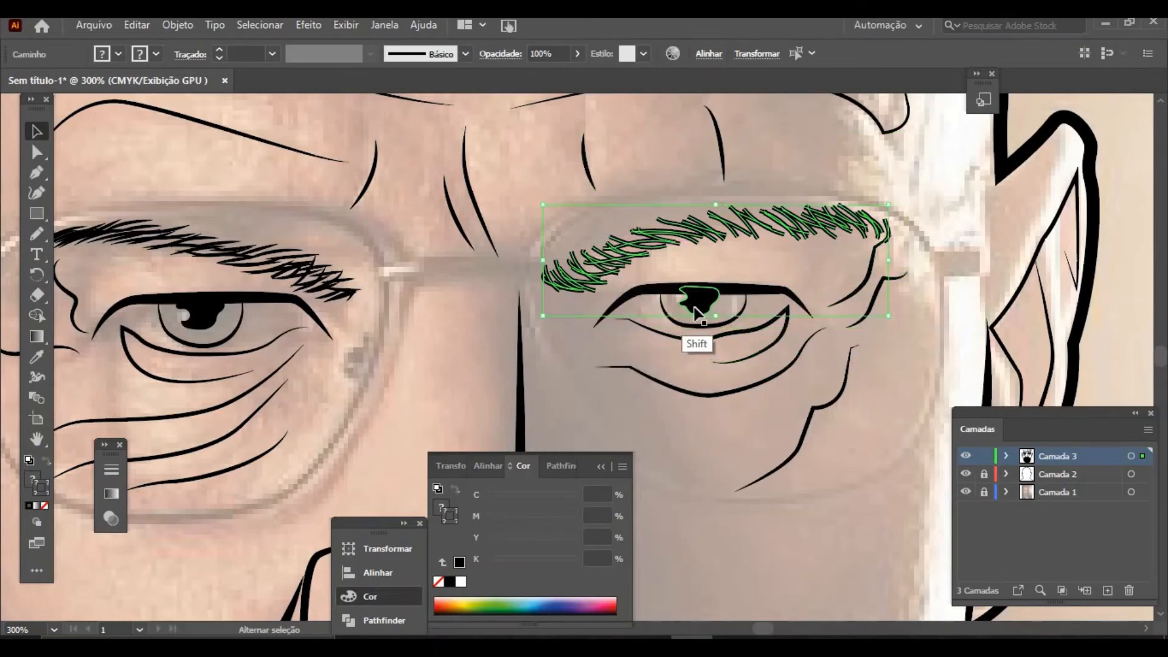
pyautogui.keyDown('shift'); pyautogui.click(696, 315); pyautogui.keyUp('shift')
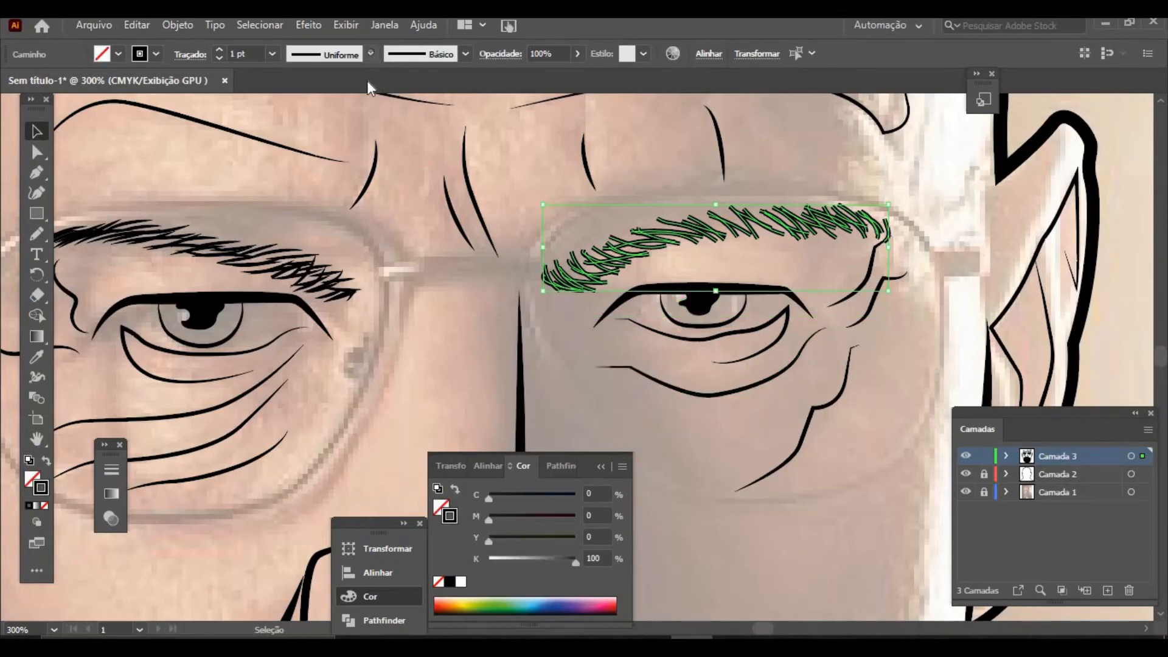
pyautogui.click(369, 54)
pyautogui.click(321, 111)
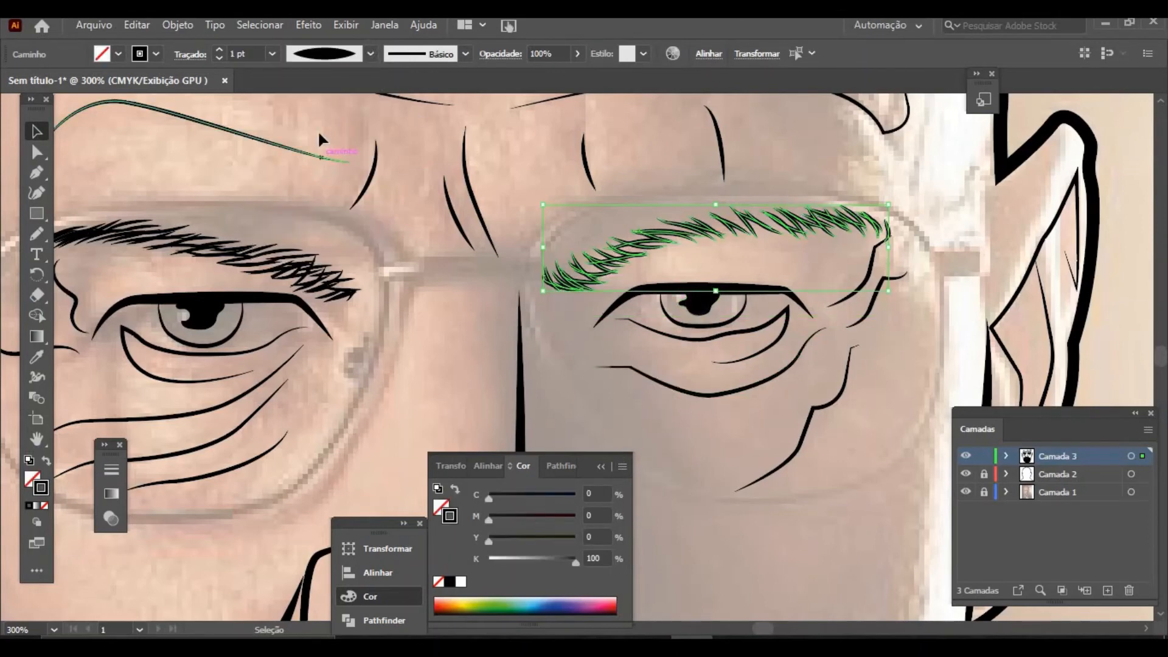
# Step: Set the right eyebrow hairs' stroke to 0.5 pt and deselect them
pyautogui.click(271, 55)
pyautogui.click(285, 91)
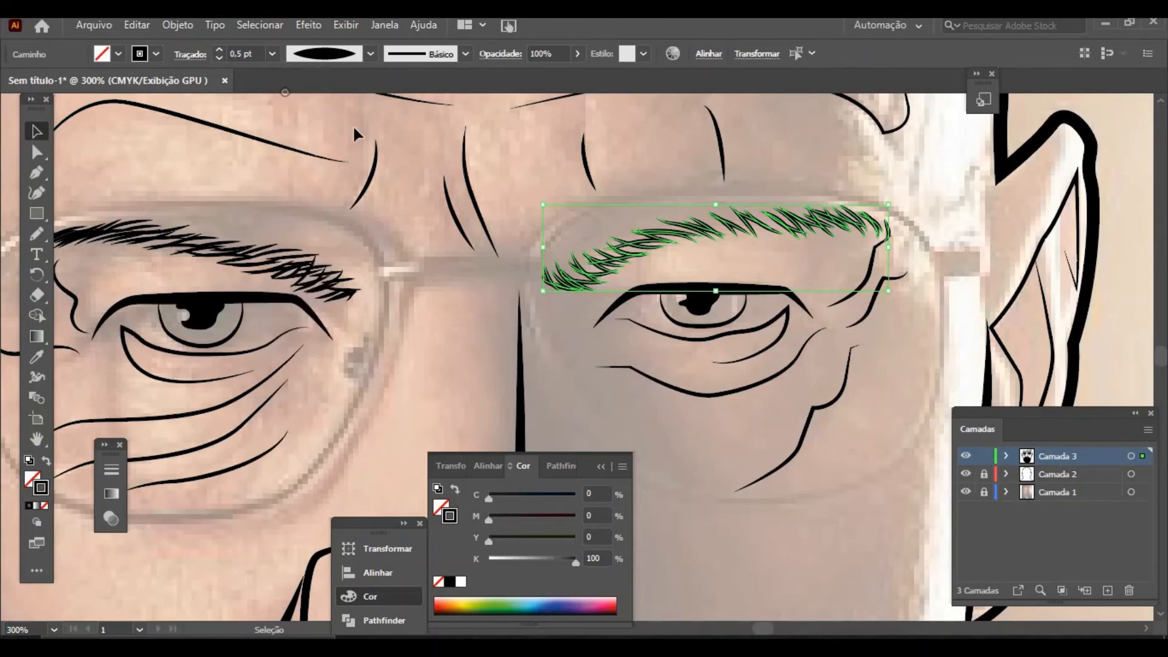
pyautogui.click(348, 341)
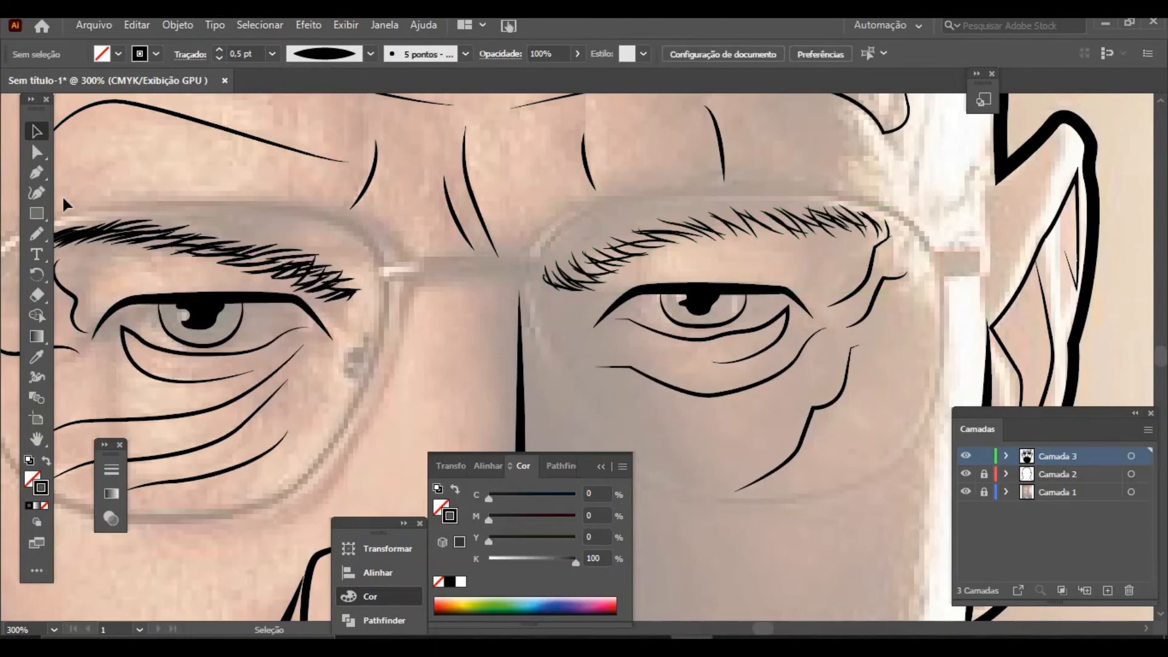
# Step: Add another pass of 1 pt Pencil hairs over the whole right eyebrow, making its outer end denser
pyautogui.click(38, 233)
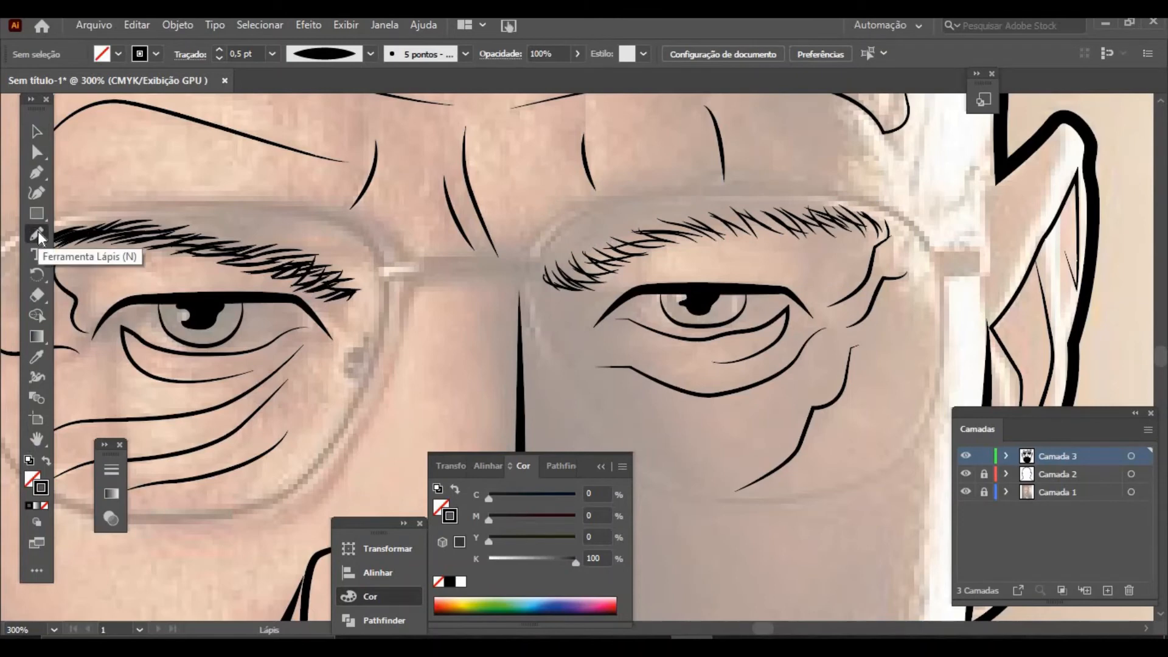
pyautogui.moveTo(544, 264); pyautogui.dragTo(544, 265)
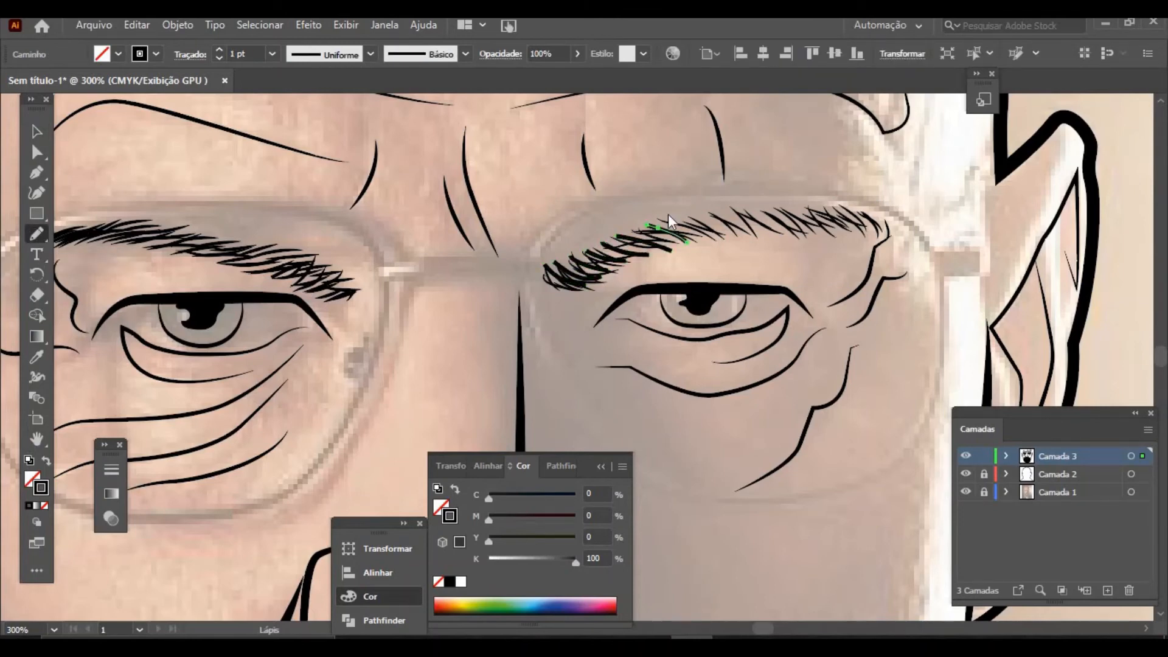
pyautogui.moveTo(668, 214); pyautogui.dragTo(715, 242)
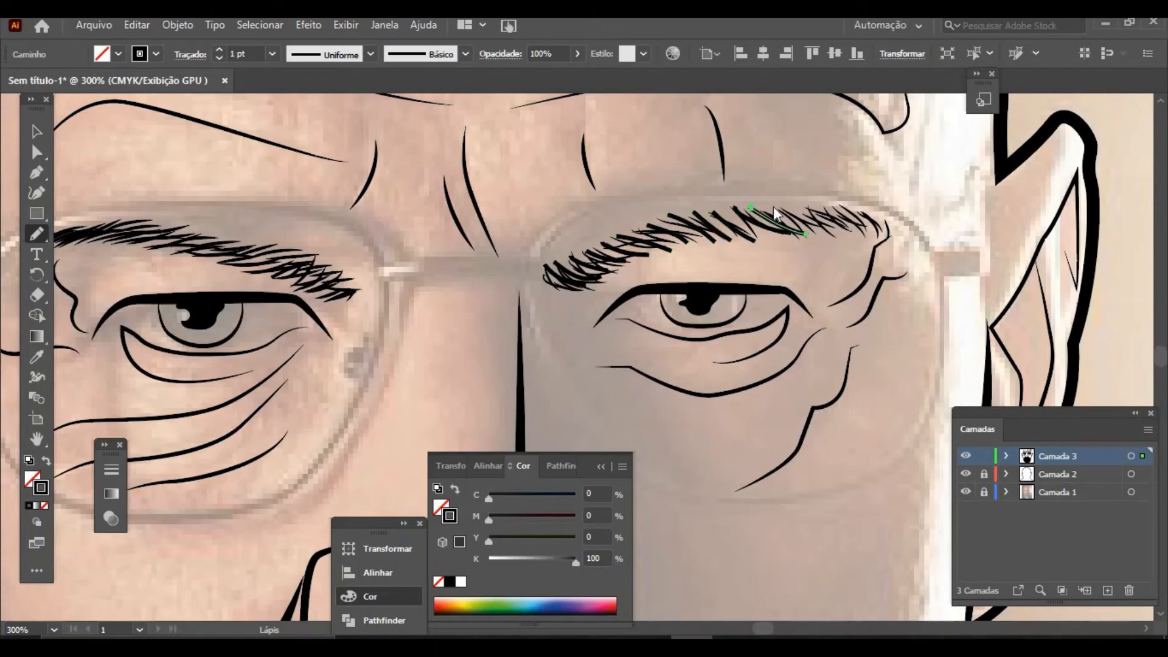
pyautogui.moveTo(790, 201); pyautogui.dragTo(845, 236)
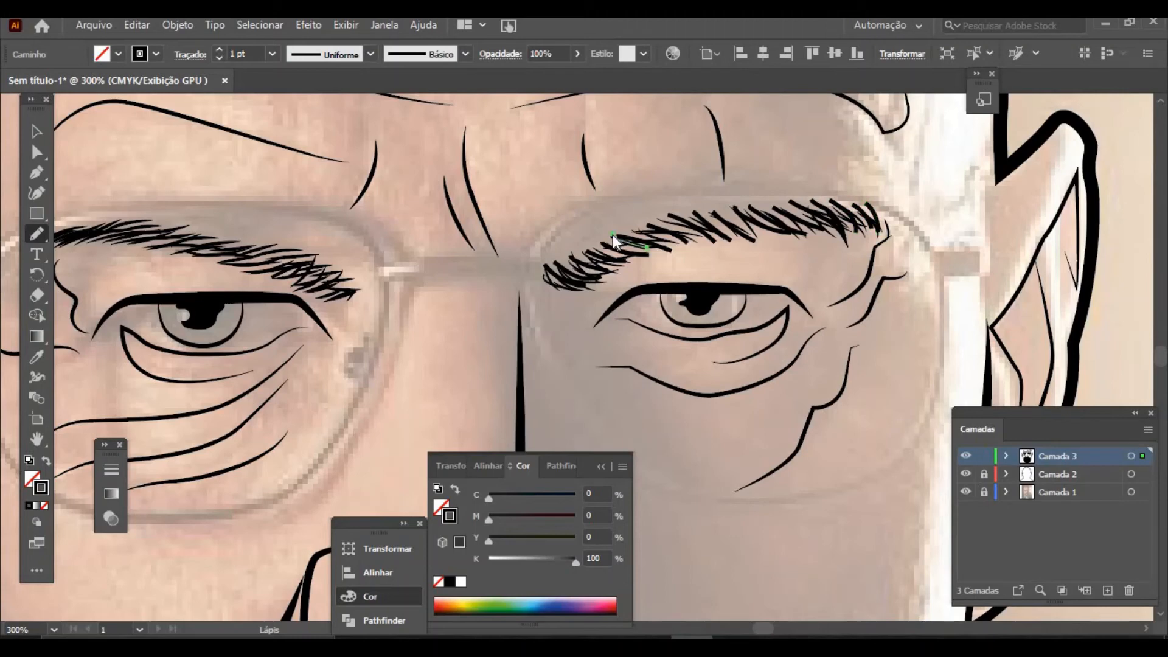
pyautogui.moveTo(845, 222); pyautogui.dragTo(886, 228)
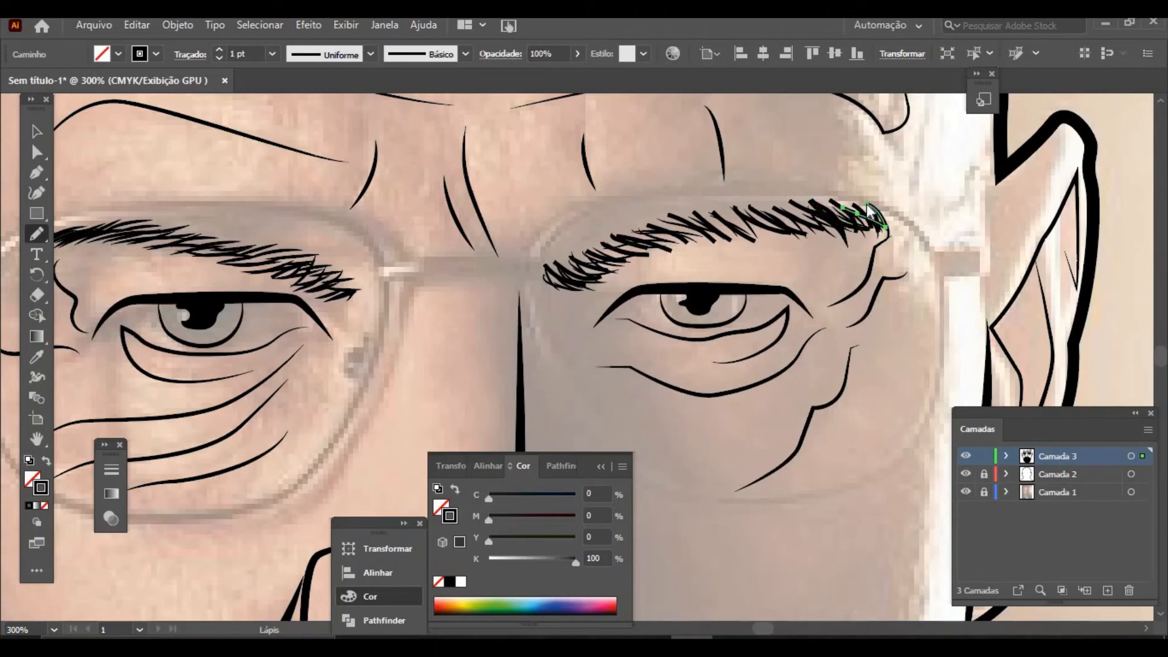
# Step: Select all right eyebrow hairs without the eye lines and forehead wrinkles, apply width profile 1 to them and deselect
pyautogui.click(36, 131)
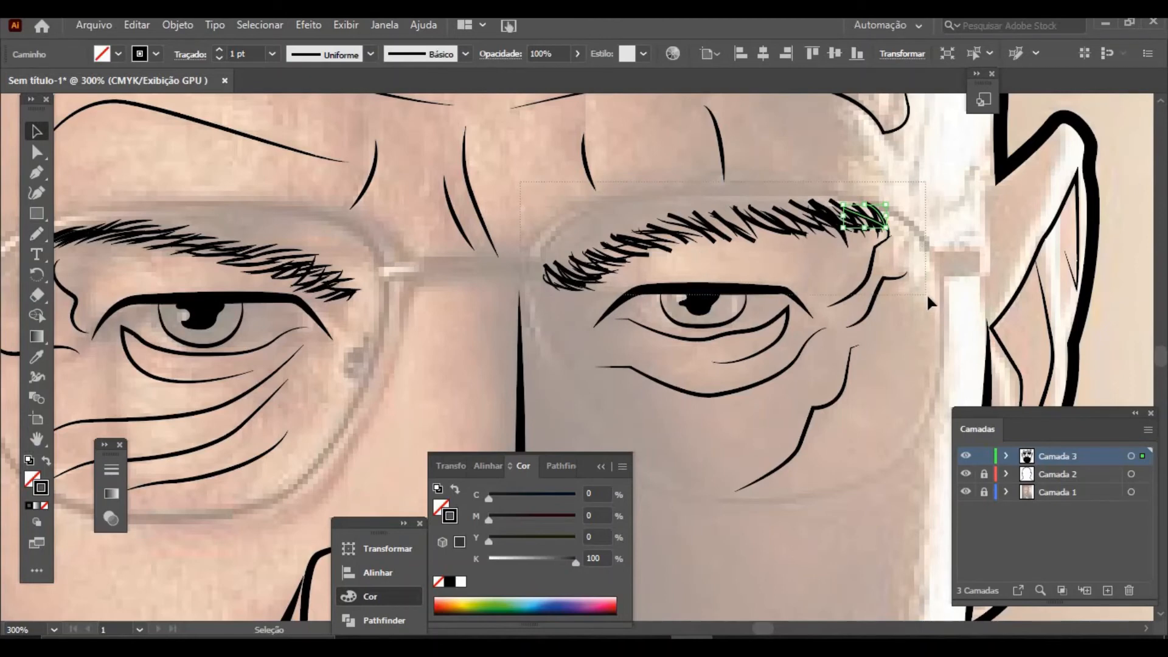
pyautogui.moveTo(926, 293); pyautogui.dragTo(816, 373)
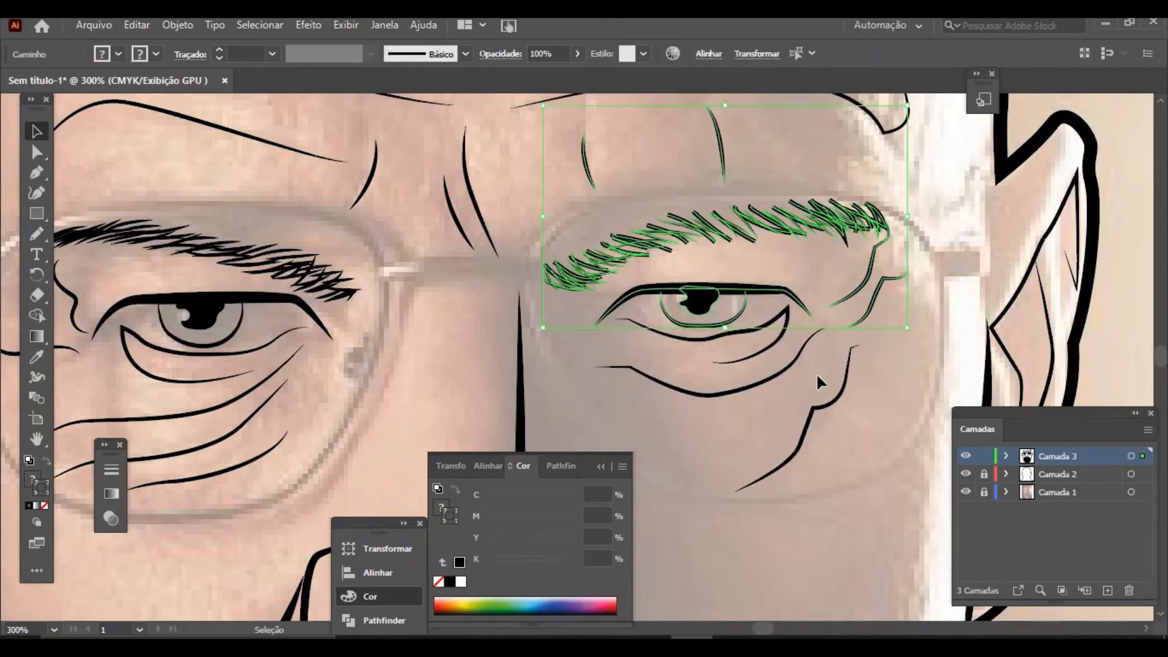
pyautogui.keyDown('shift'); pyautogui.click(627, 296); pyautogui.keyUp('shift')
pyautogui.keyDown('shift'); pyautogui.click(697, 299); pyautogui.keyUp('shift')
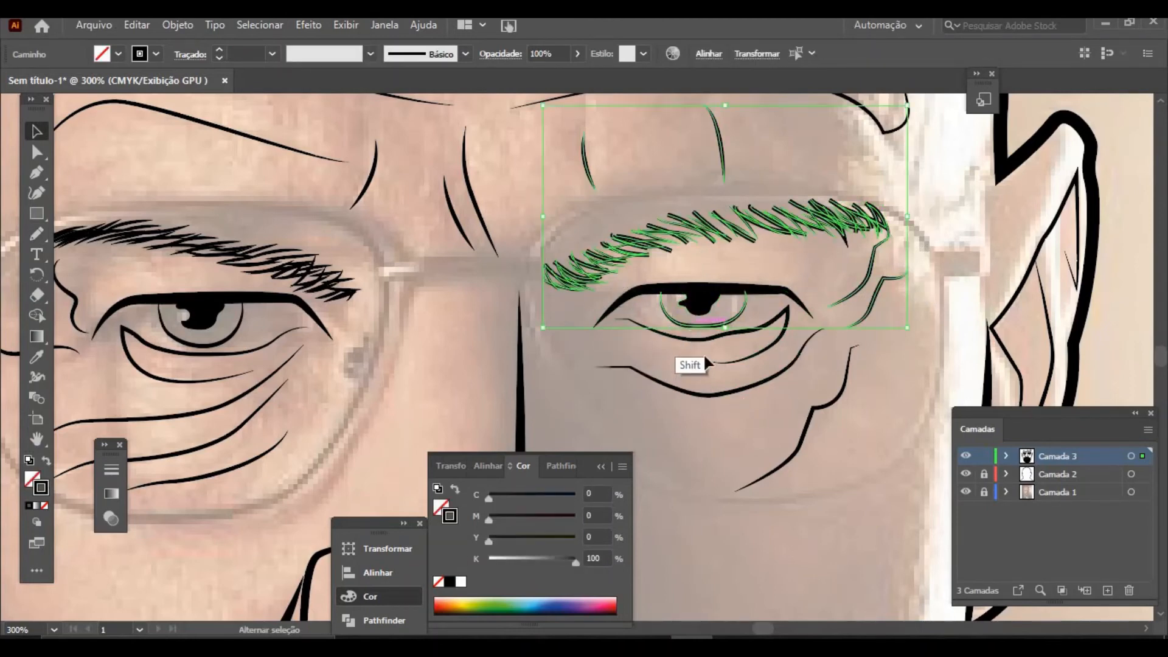
pyautogui.keyDown('shift'); pyautogui.click(864, 314); pyautogui.keyUp('shift')
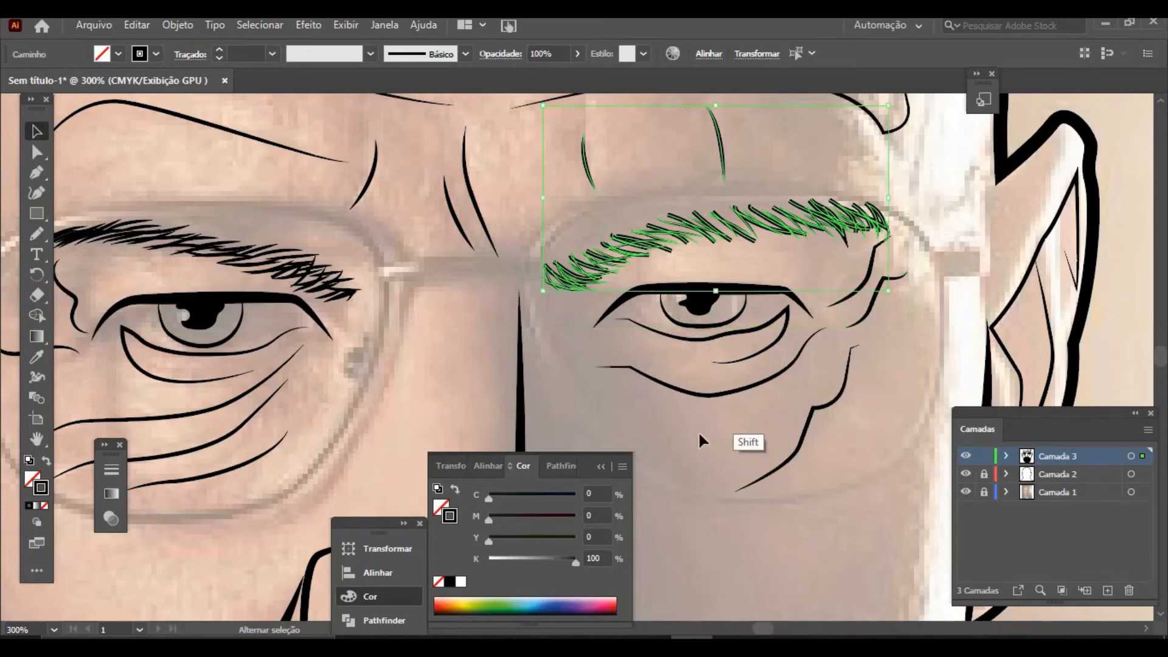
pyautogui.keyDown('shift'); pyautogui.click(586, 168); pyautogui.keyUp('shift')
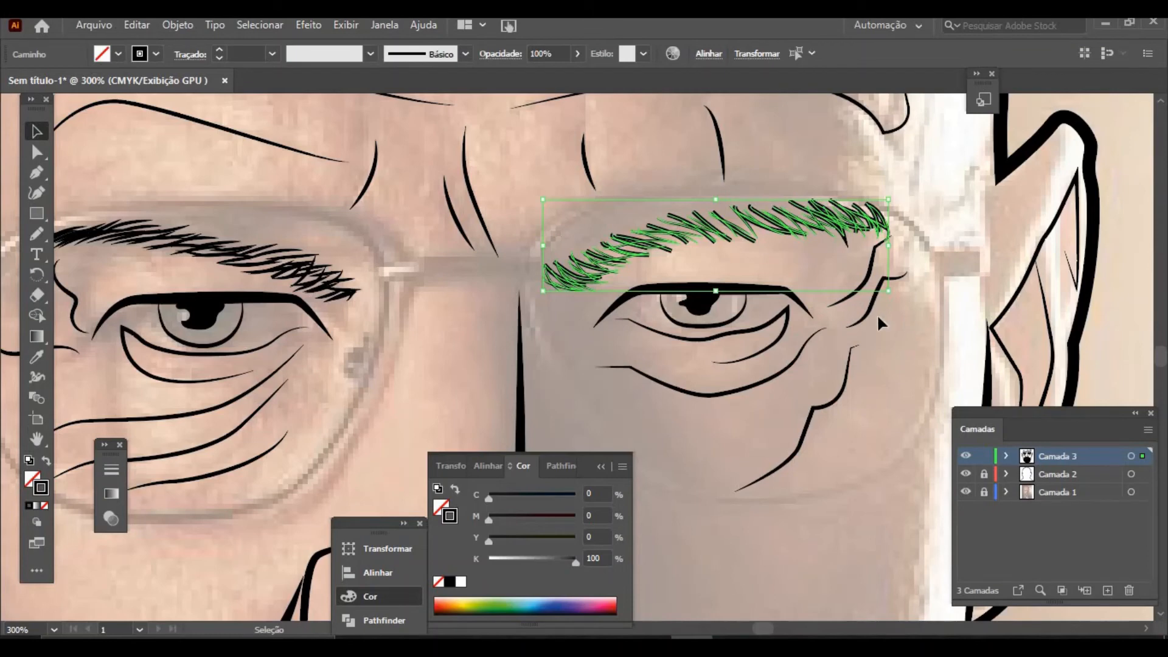
pyautogui.click(370, 54)
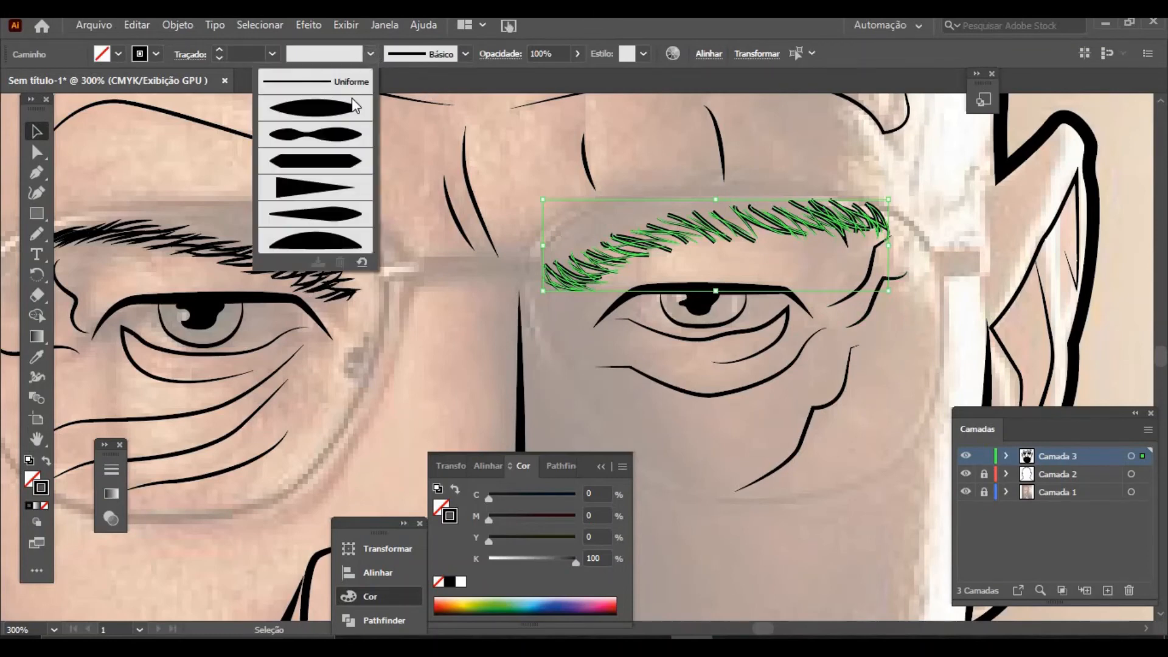
pyautogui.click(344, 113)
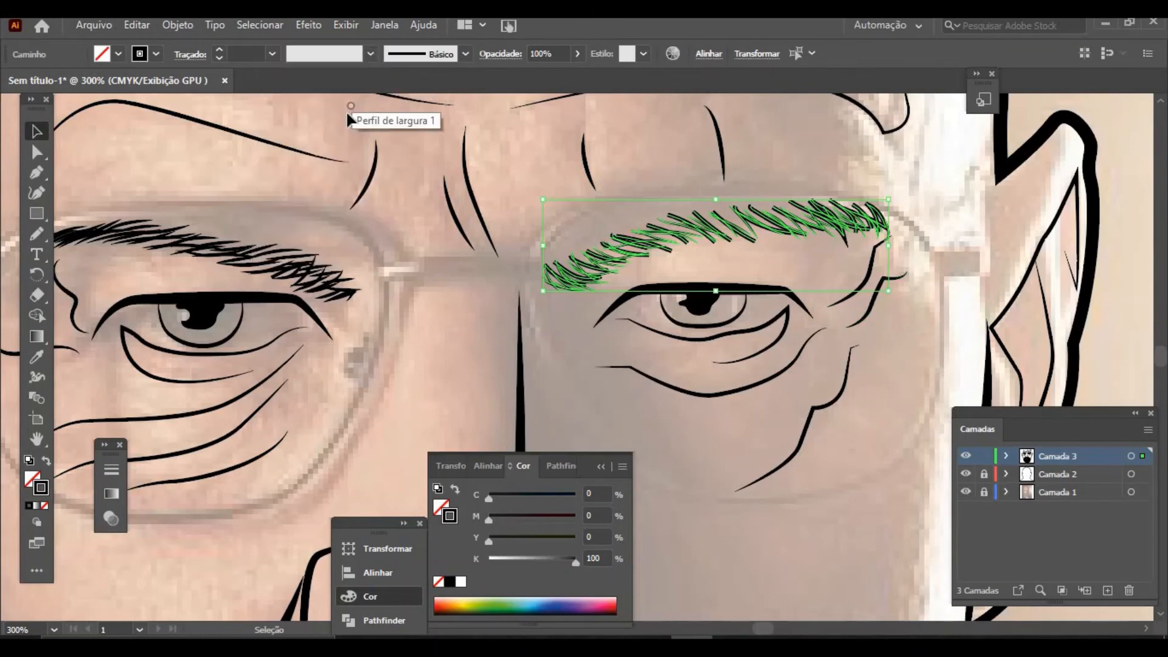
pyautogui.click(530, 154)
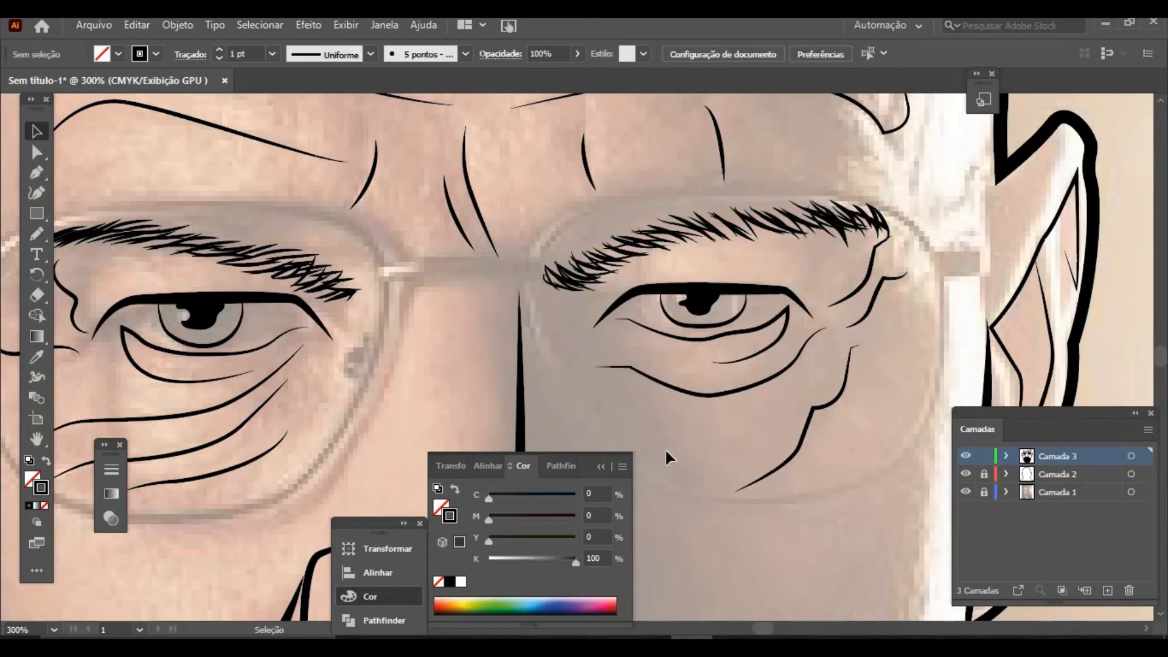
# Step: Collapse the expanded color settings and move the floating panel group off the nose and mustache to beside the right ear
pyautogui.hotkey('ctrl', '-')
pyautogui.hotkey('ctrl', '-')
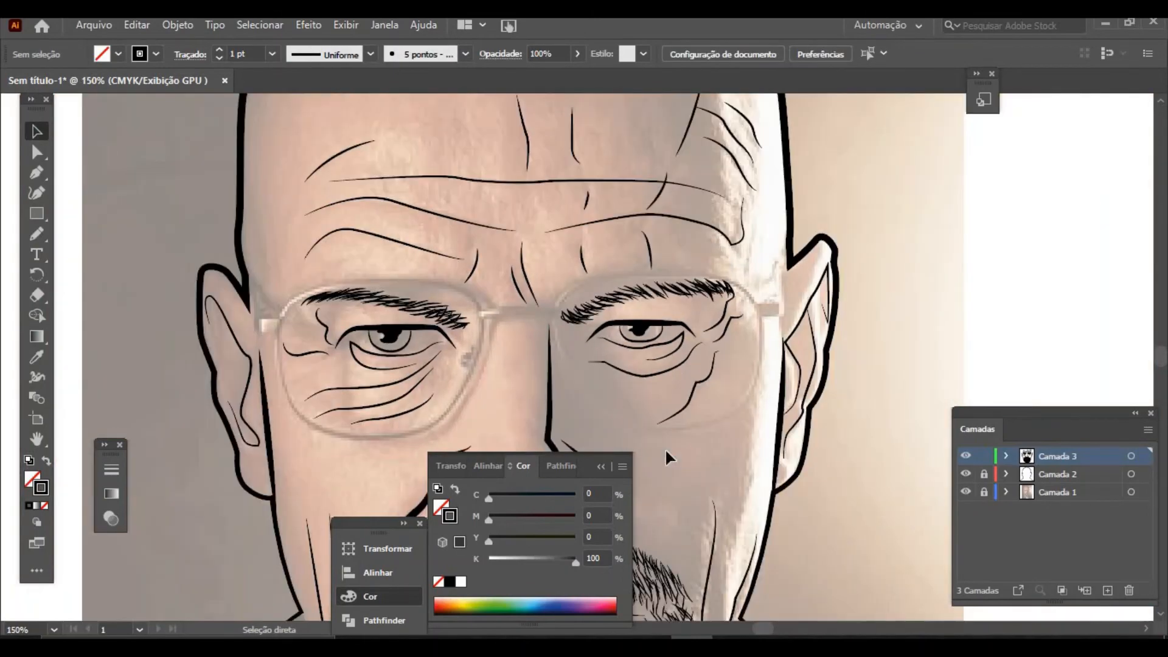
pyautogui.click(601, 466)
pyautogui.moveTo(378, 523); pyautogui.dragTo(995, 231)
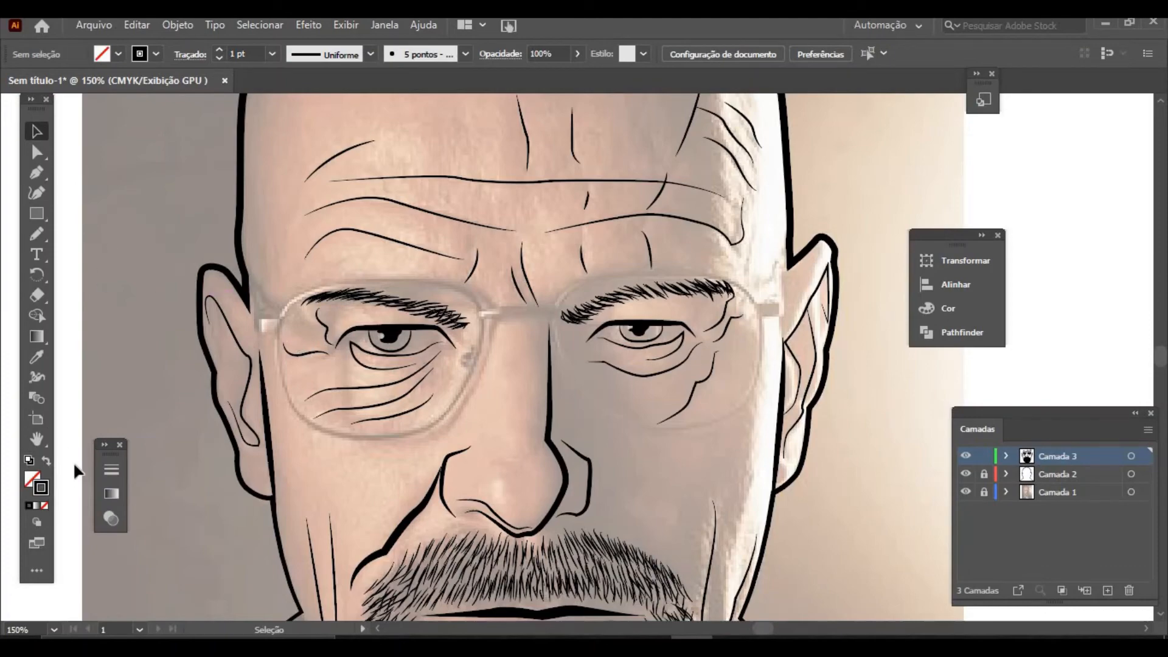
pyautogui.press('z')
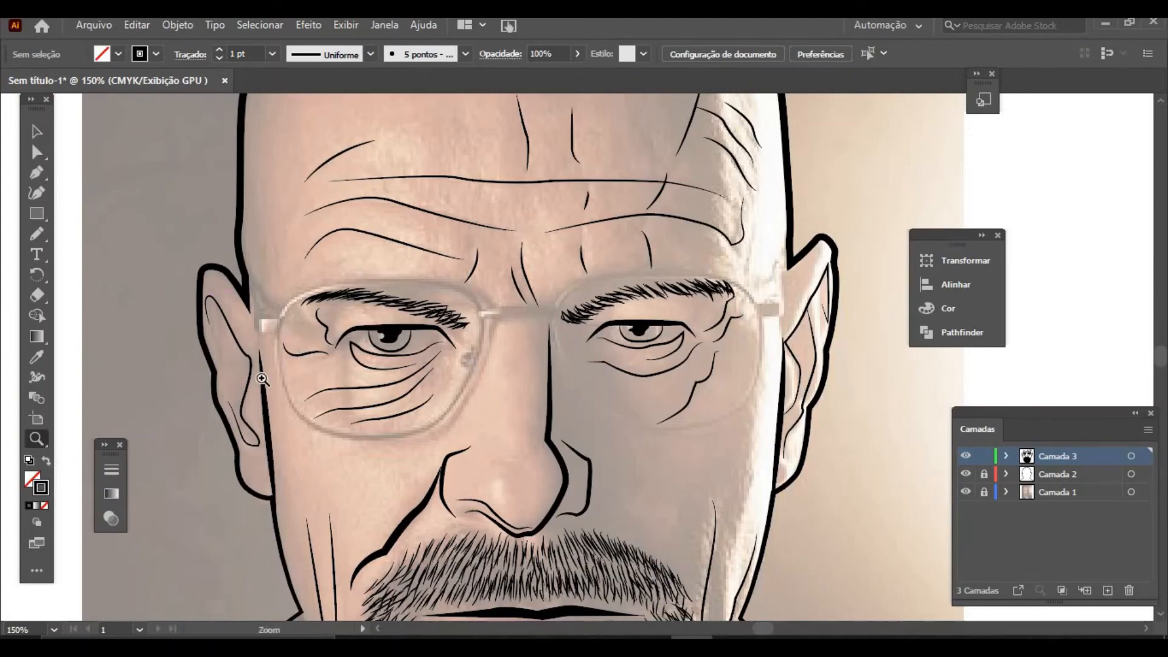
pyautogui.click(389, 374)
pyautogui.click(792, 290)
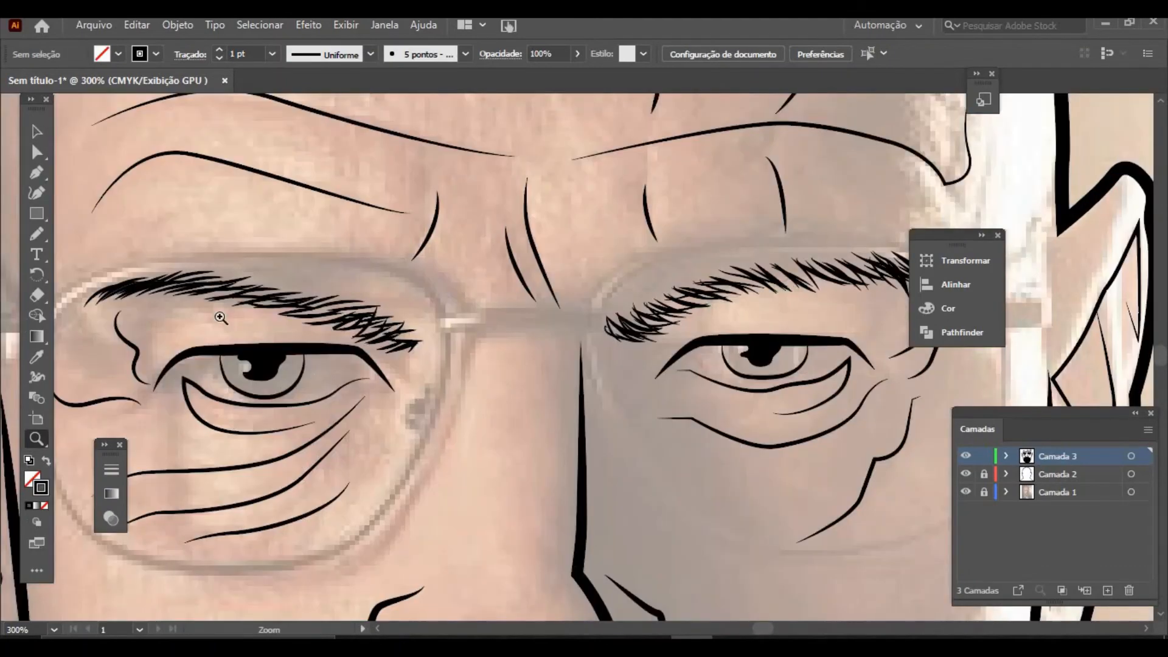
pyautogui.hotkey('ctrl', '-')
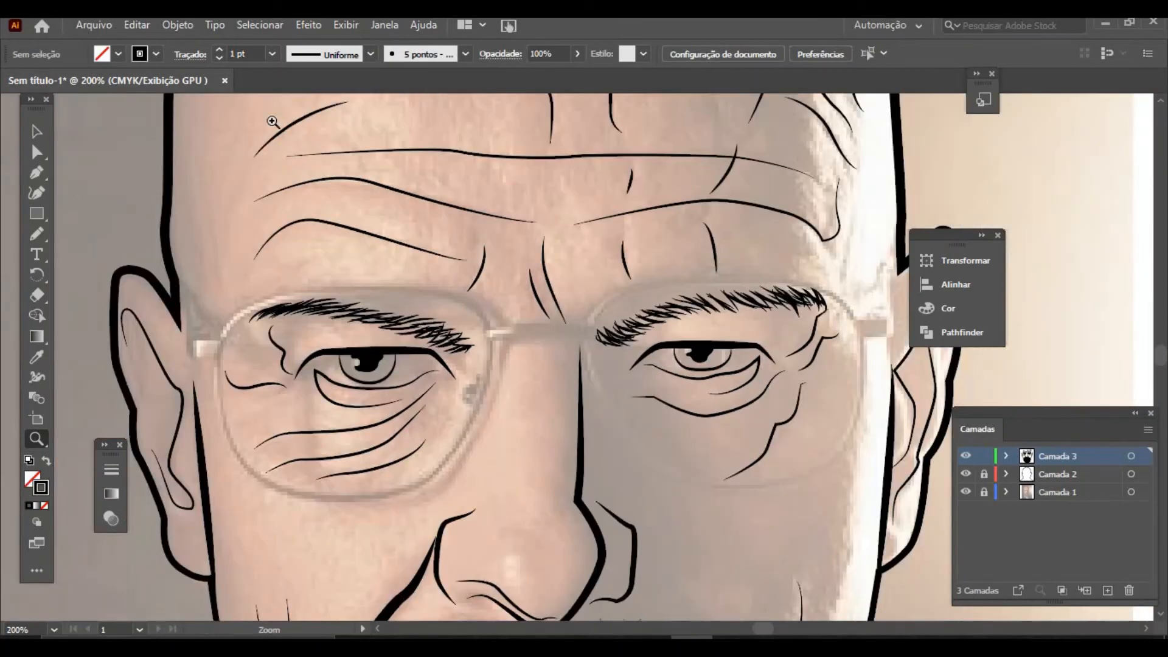
# Step: Add a new layer above the existing ones and make the reference photo layer visible again behind the line art
pyautogui.click(1108, 591)
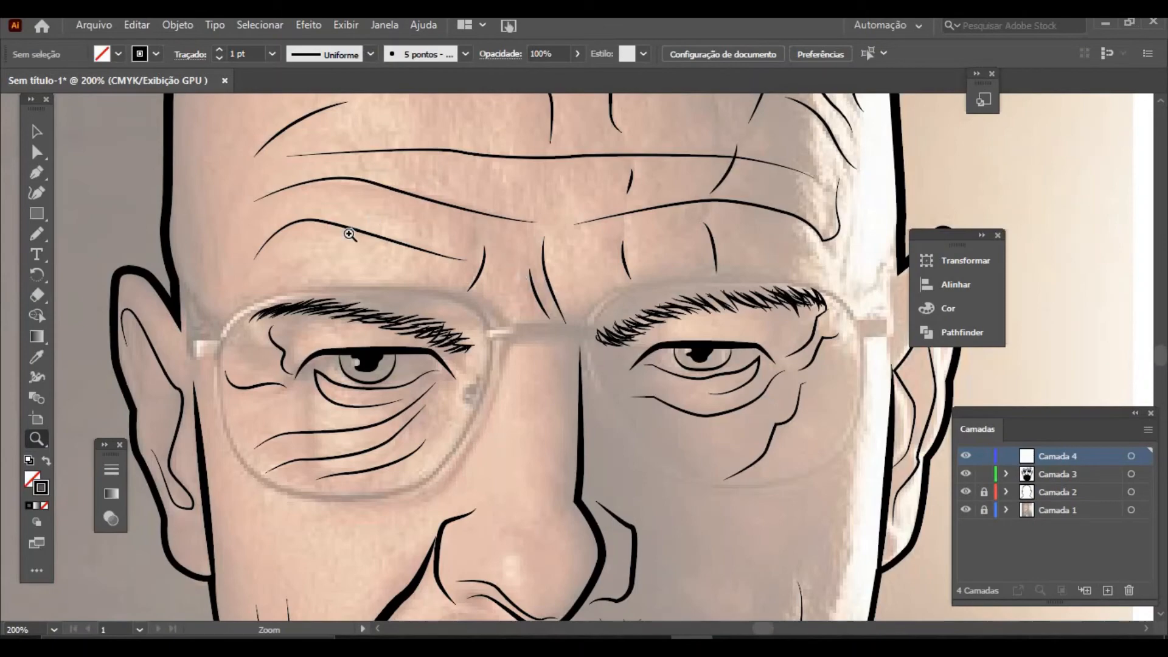
pyautogui.hotkey('ctrl', '0')
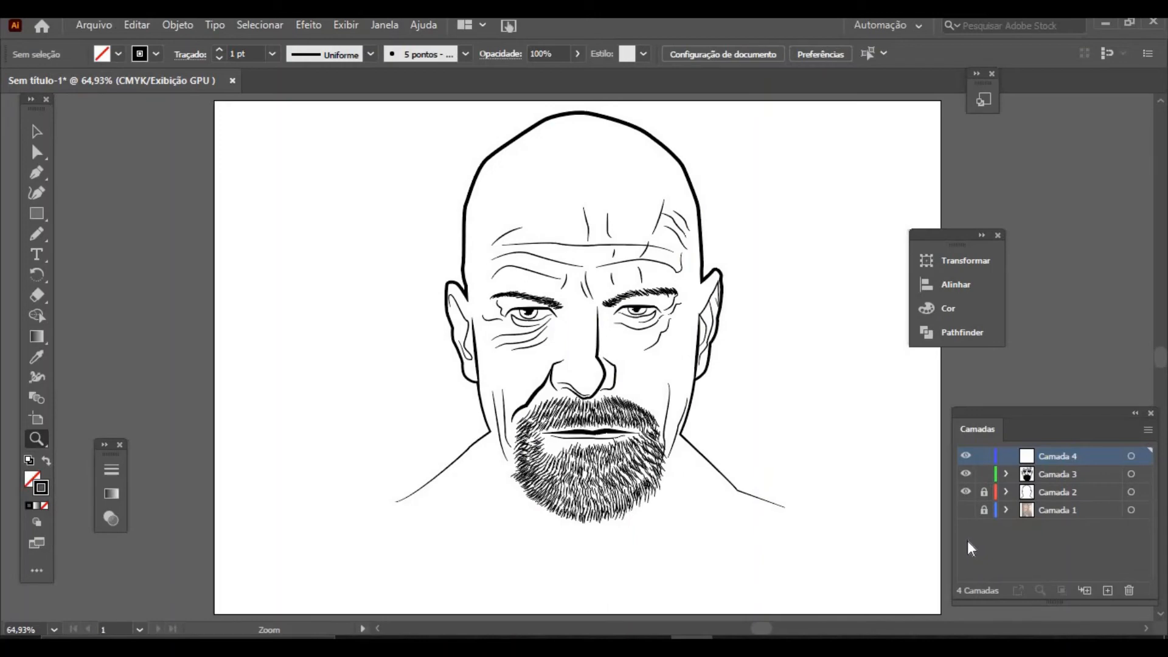
pyautogui.click(967, 511)
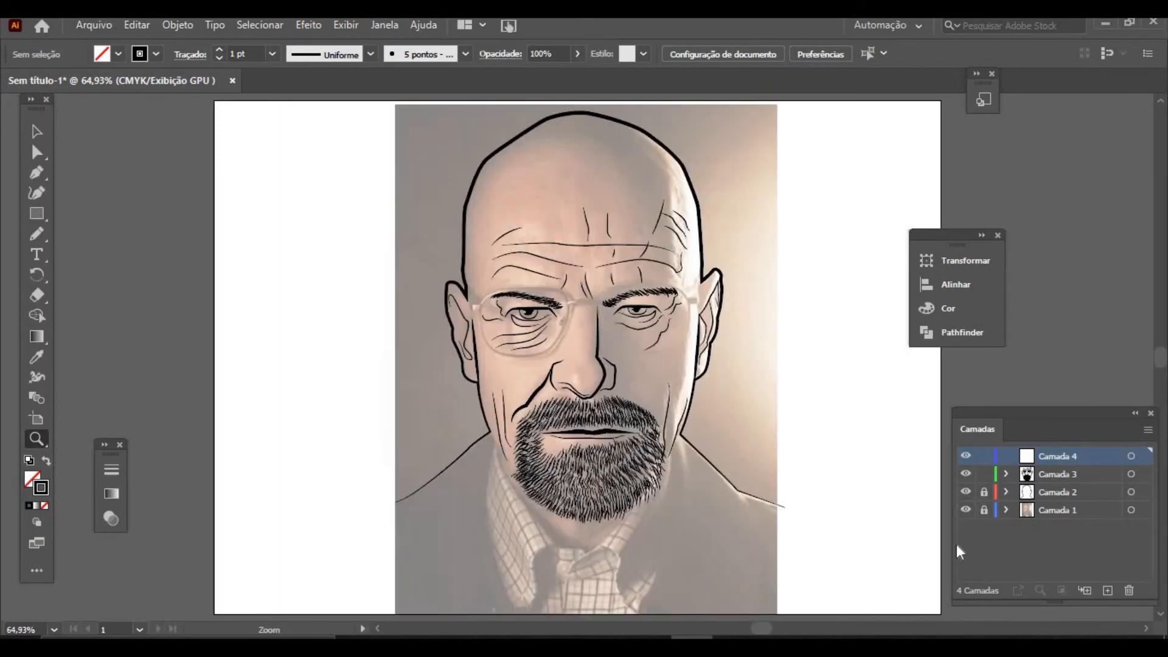
pyautogui.click(574, 312)
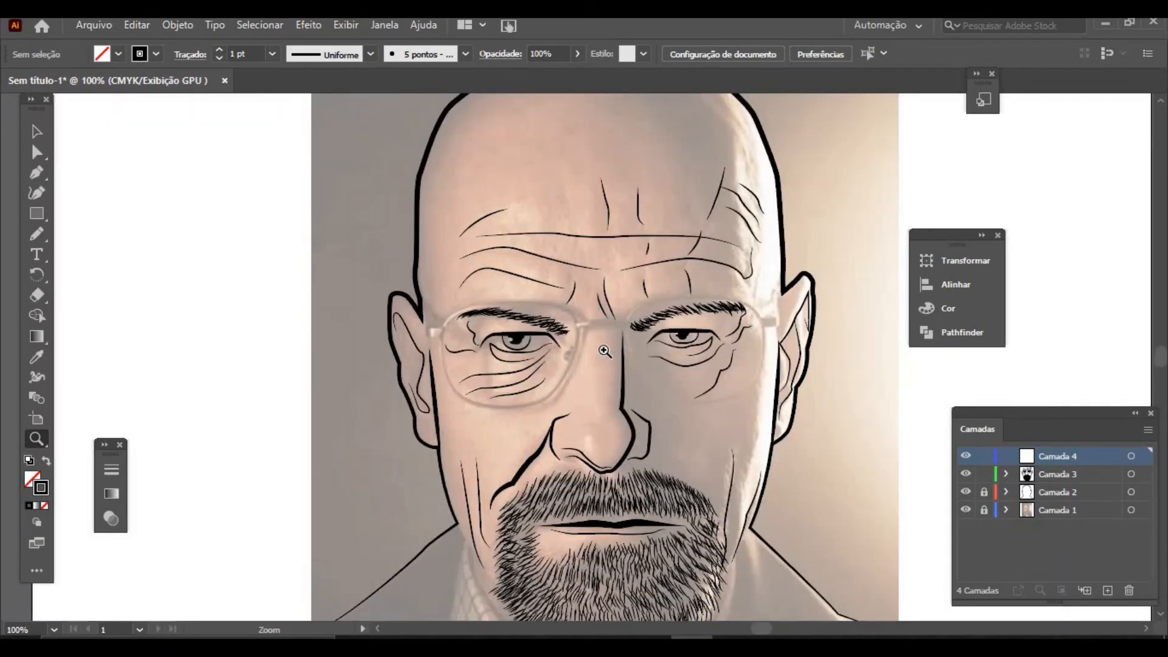
pyautogui.click(604, 351)
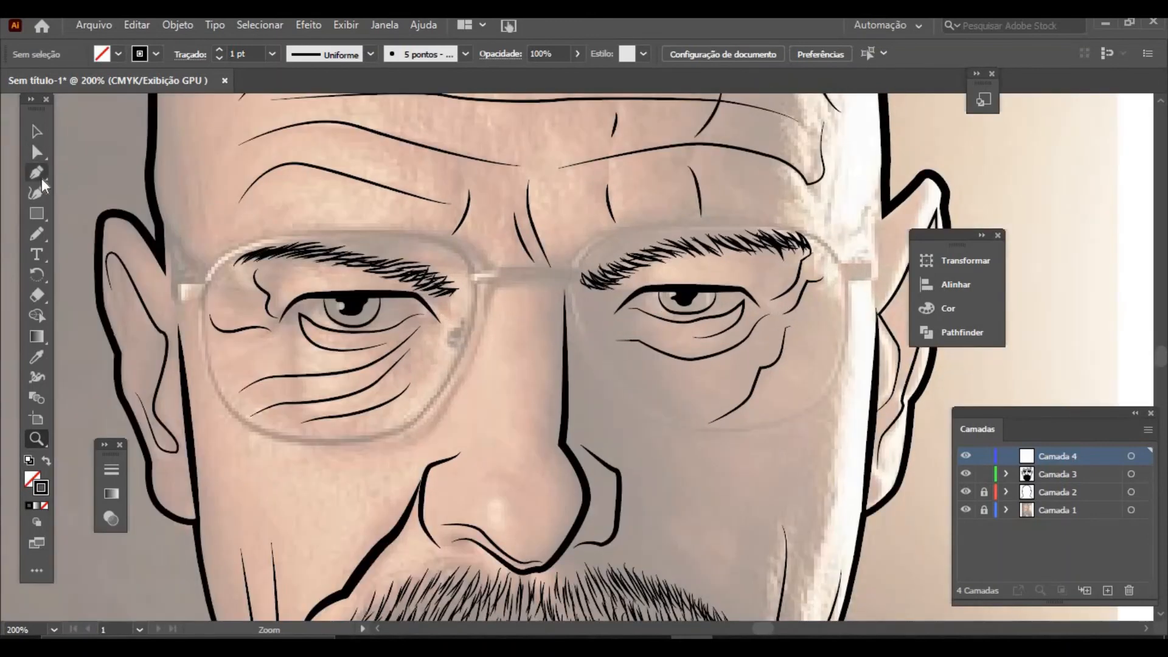
# Step: Lock Camada 3 and trace the glasses' upper edge with the Pen tool on Camada 4, from the left temple over the left rim to the bridge
pyautogui.click(47, 173)
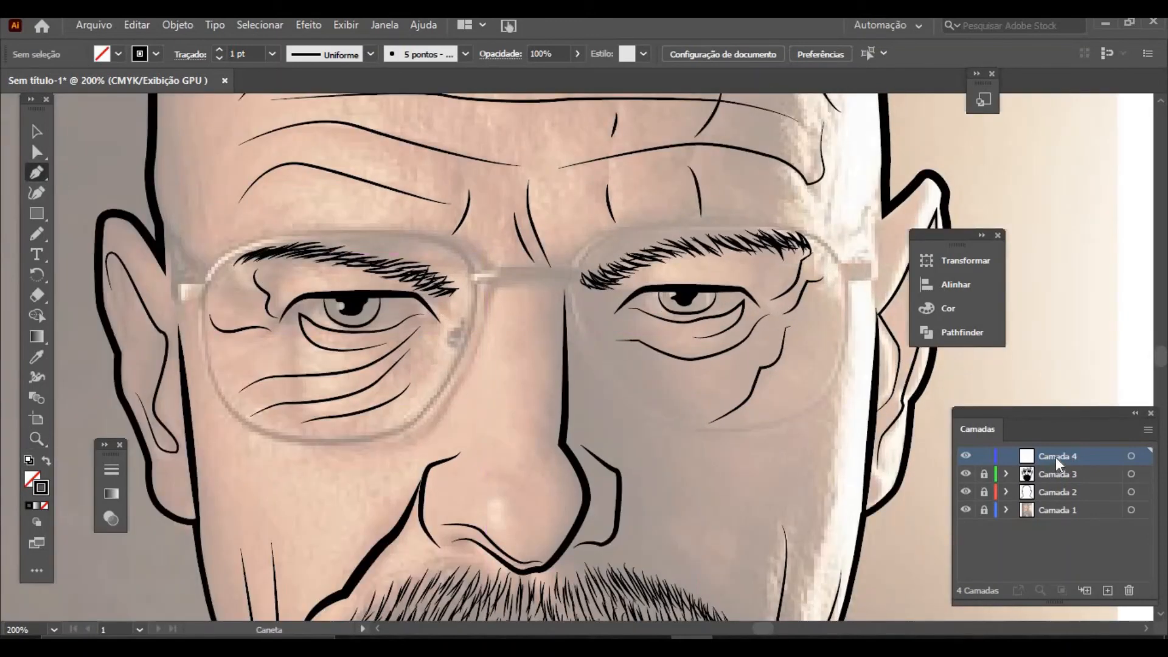
pyautogui.click(158, 213)
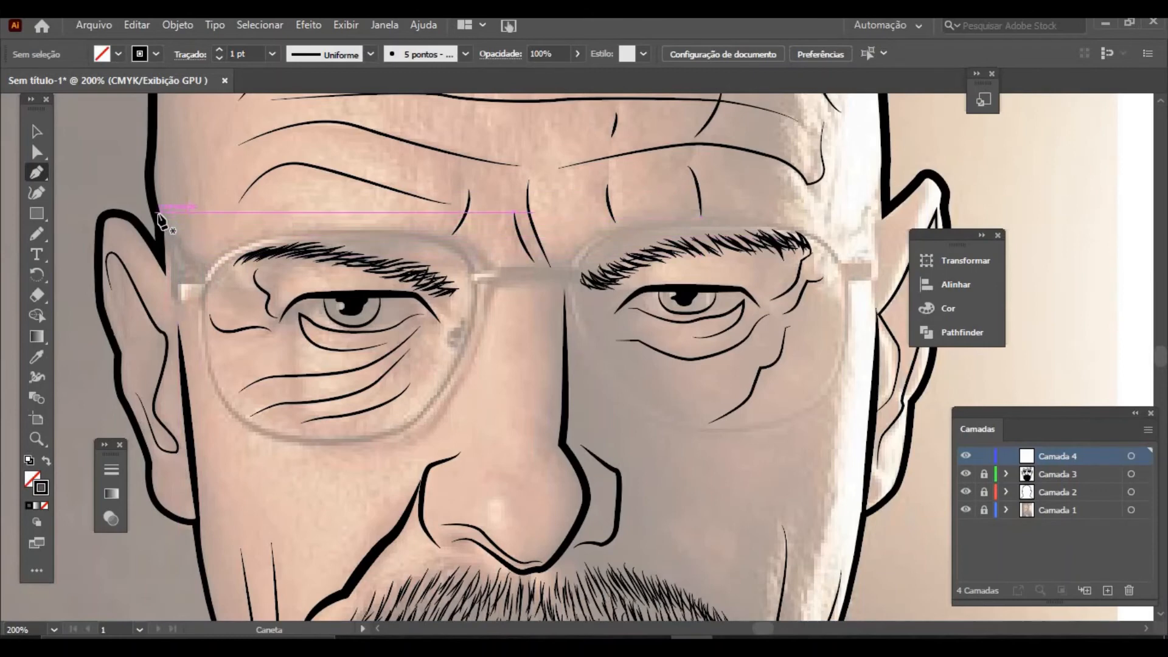
pyautogui.click(191, 278)
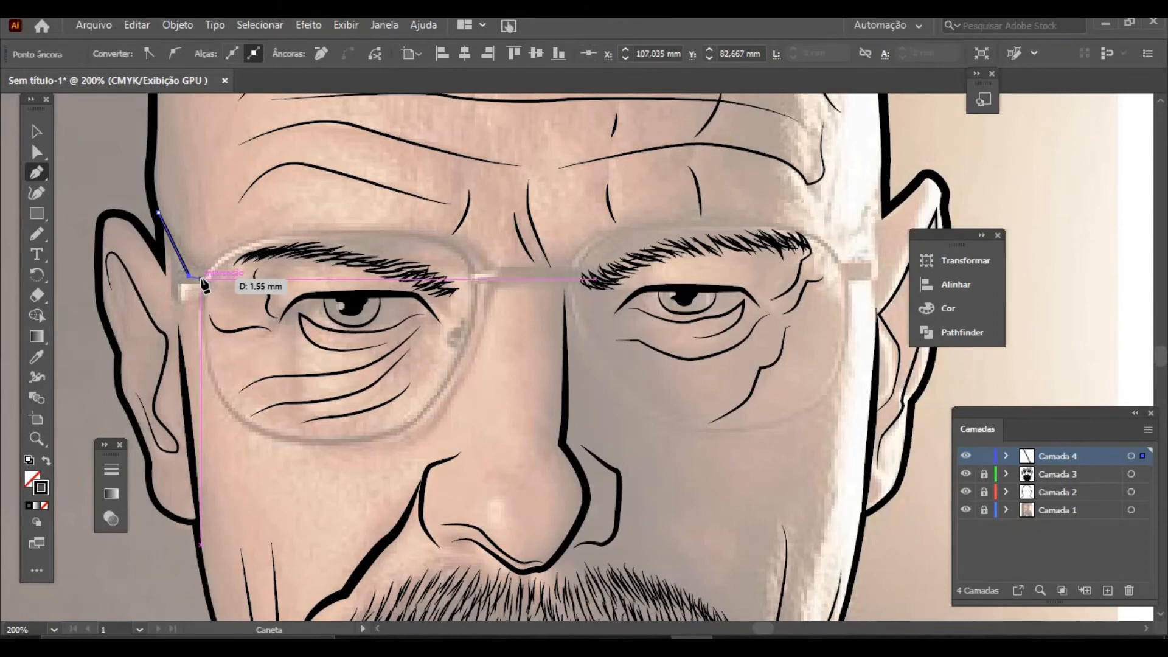
pyautogui.click(237, 249)
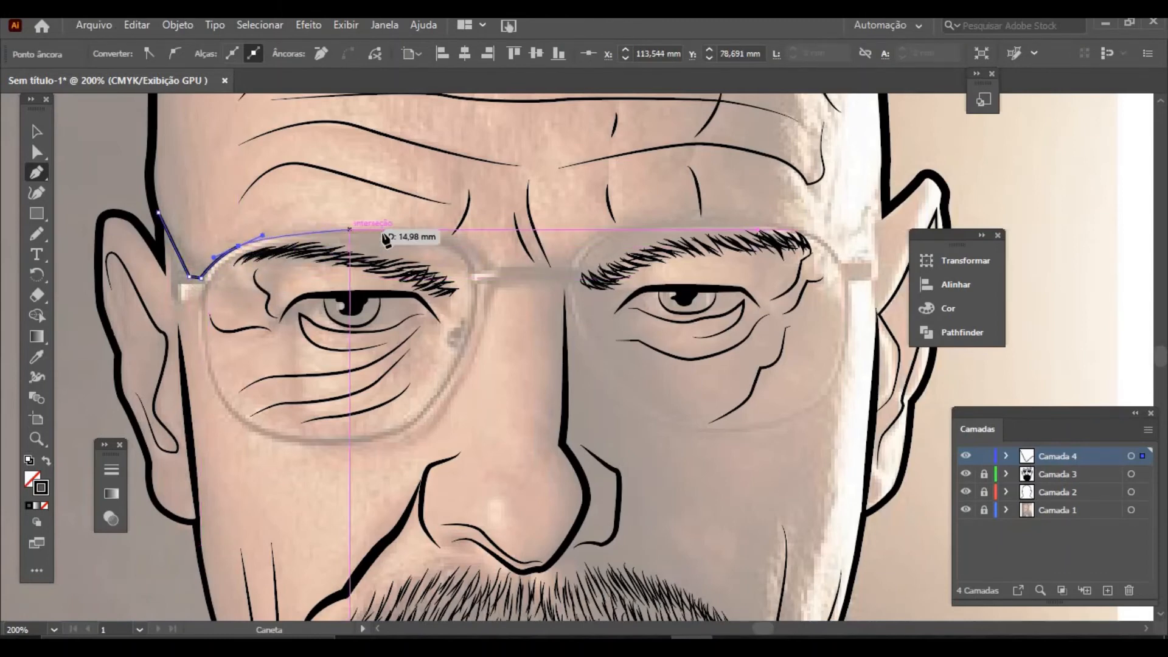
pyautogui.moveTo(416, 233); pyautogui.dragTo(494, 294)
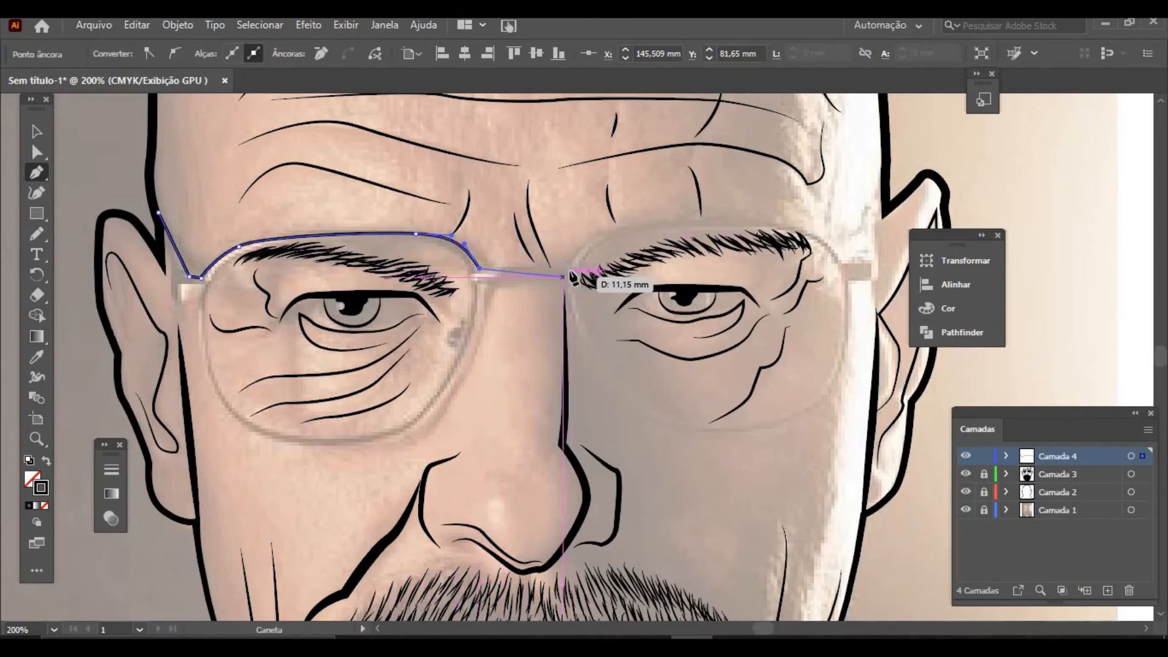
pyautogui.press('Escape')
# Step: Continue the glasses path along the bridge's upper edge and over the top of the right rim to its hinge
pyautogui.click(480, 268)
pyautogui.click(538, 261)
pyautogui.click(564, 268)
pyautogui.moveTo(596, 278); pyautogui.dragTo(564, 268)
pyautogui.moveTo(609, 231); pyautogui.dragTo(644, 225)
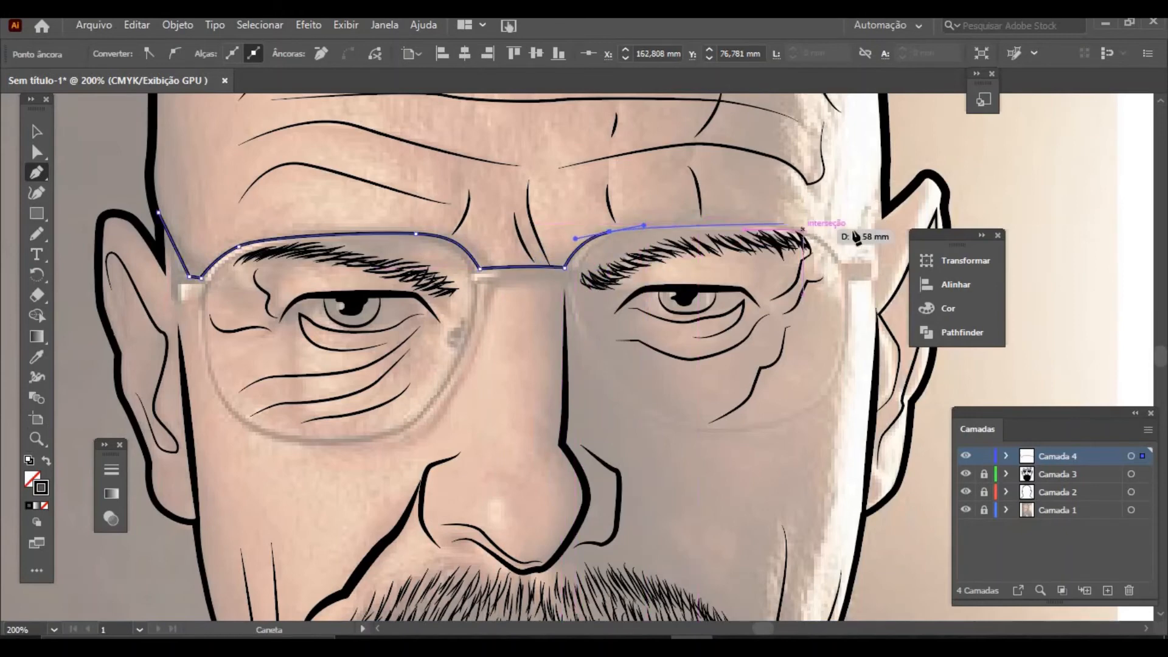
pyautogui.moveTo(807, 229); pyautogui.dragTo(850, 275)
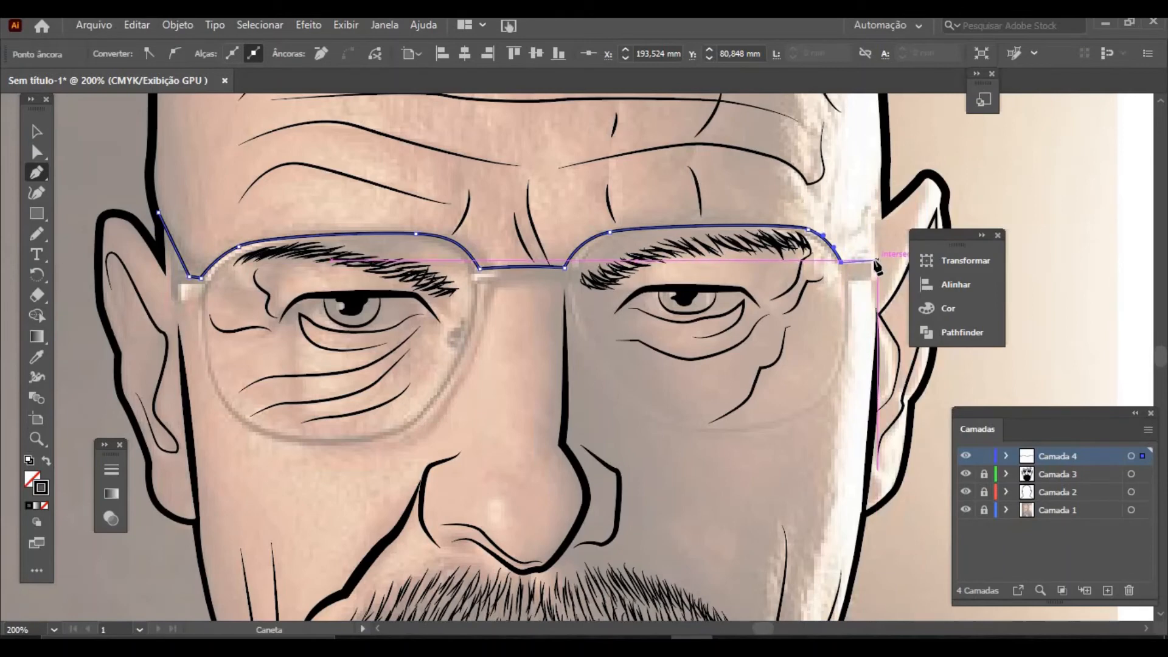
# Step: Trace the right hinge and temple stub, and continue around the right rim's outer side and lower curve back to the bridge
pyautogui.click(870, 263)
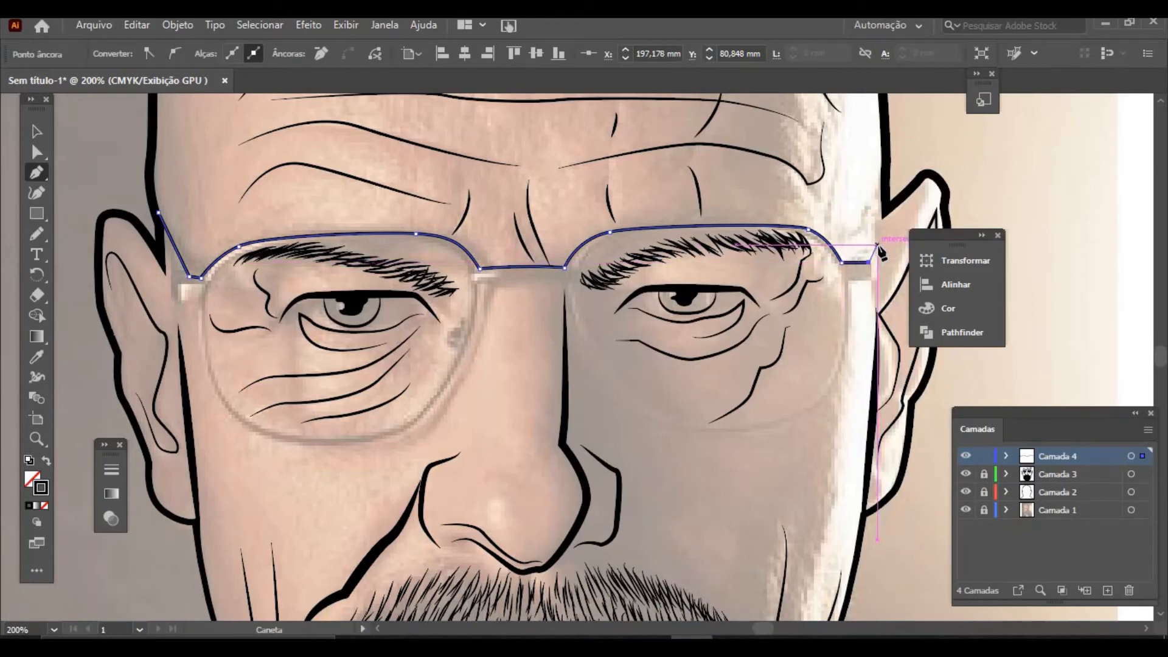
pyautogui.click(877, 245)
pyautogui.click(878, 281)
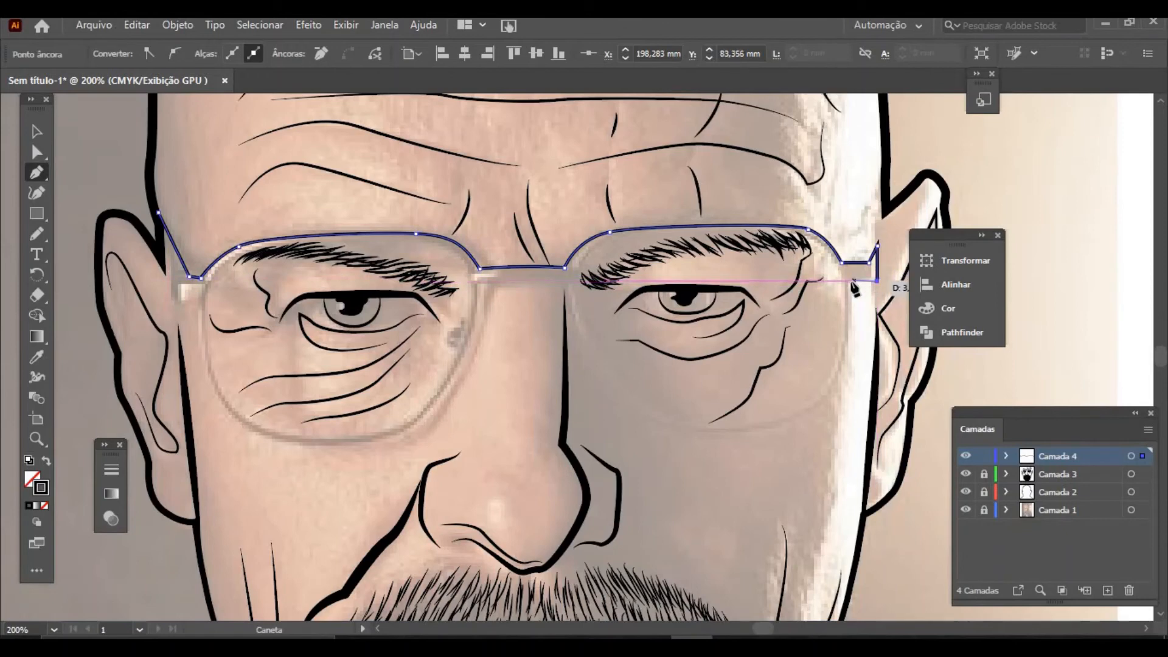
pyautogui.click(849, 281)
pyautogui.moveTo(841, 382); pyautogui.dragTo(830, 404)
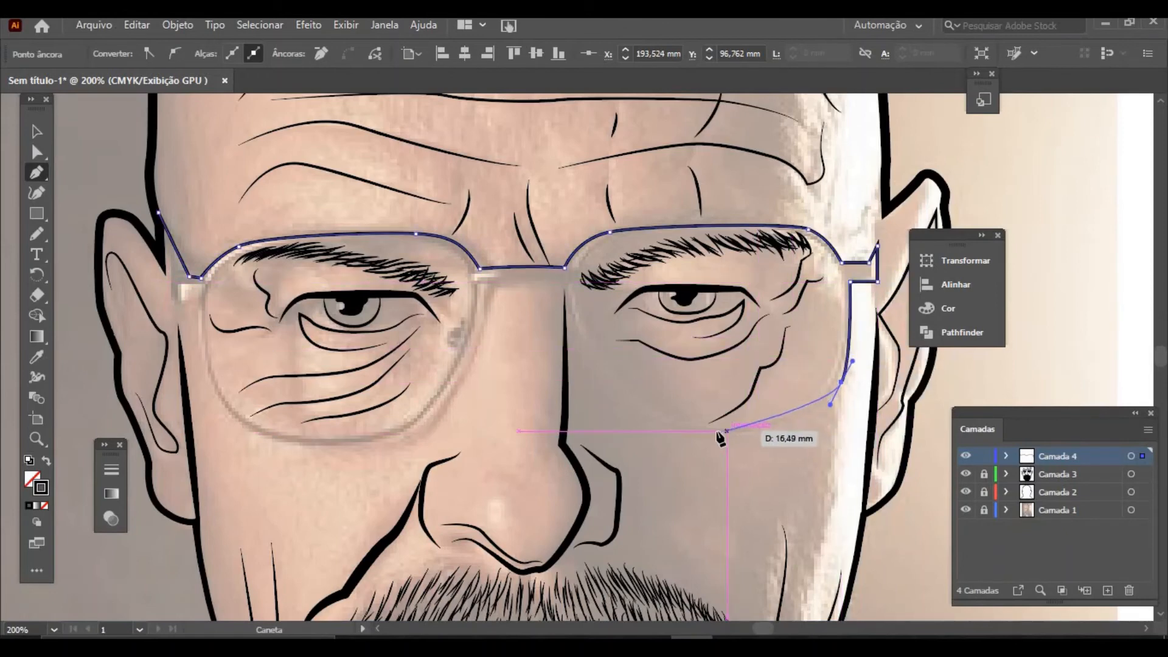
pyautogui.moveTo(719, 431); pyautogui.dragTo(648, 430)
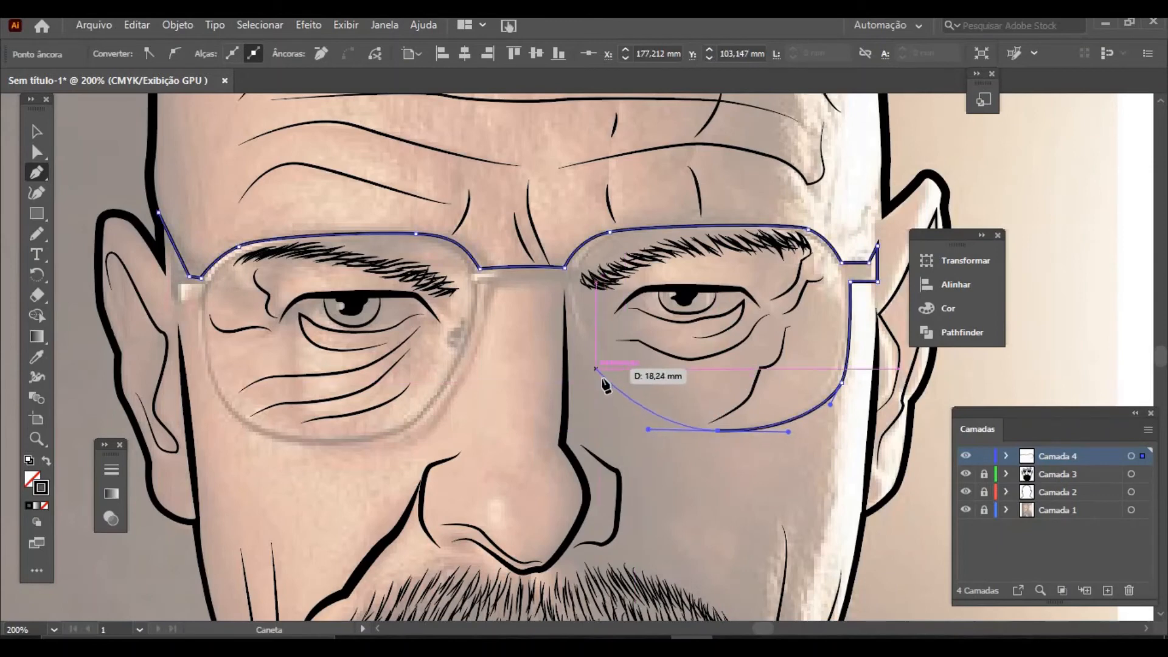
pyautogui.moveTo(601, 376); pyautogui.dragTo(588, 356)
pyautogui.click(566, 270)
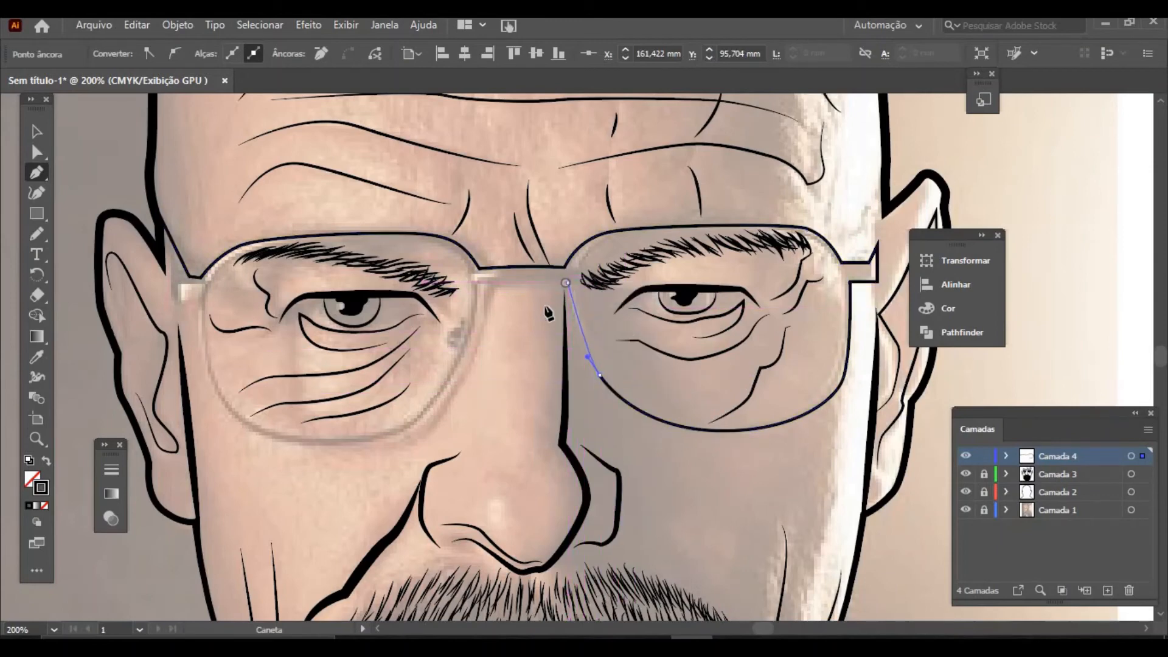
# Step: Trace the bridge's lower edge and the left rim's lower curve, closing the glasses outline at the left temple's starting point
pyautogui.moveTo(490, 283); pyautogui.dragTo(469, 295)
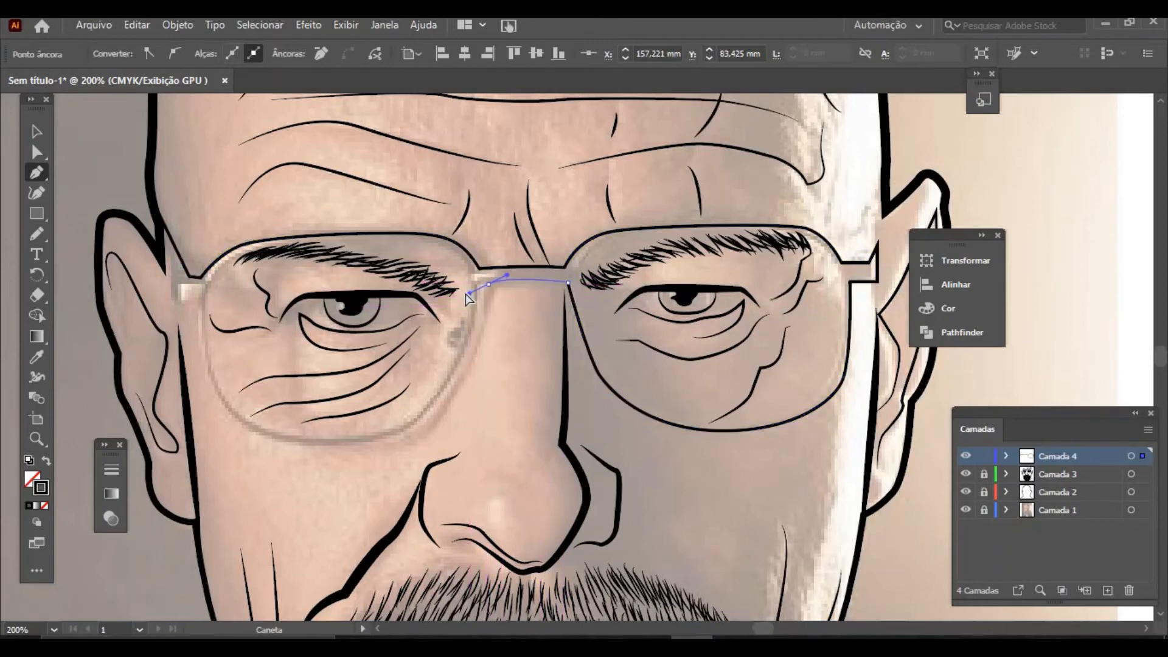
pyautogui.click(489, 284)
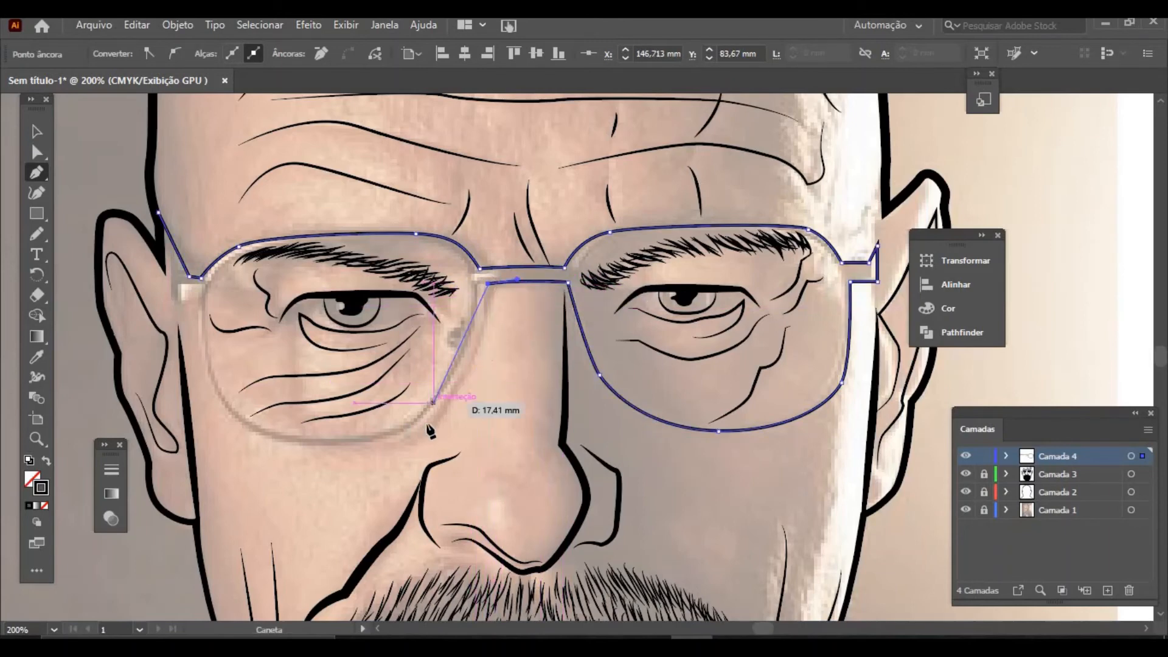
pyautogui.moveTo(426, 423); pyautogui.dragTo(379, 458)
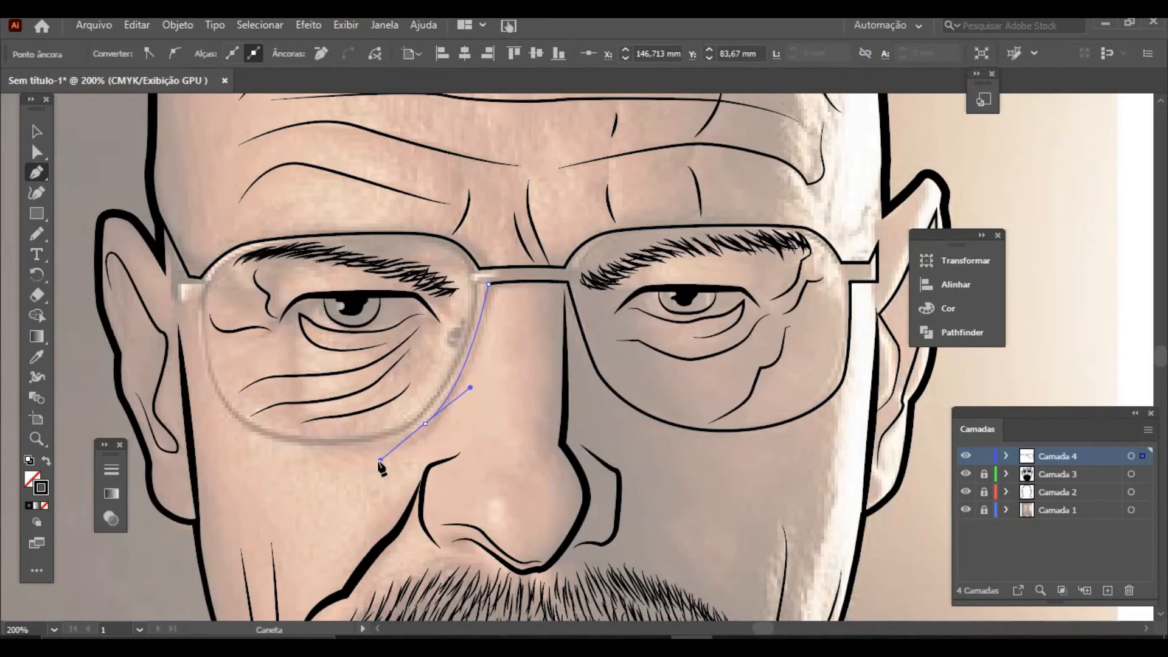
pyautogui.moveTo(268, 440); pyautogui.dragTo(251, 435)
pyautogui.moveTo(203, 375); pyautogui.dragTo(199, 348)
pyautogui.moveTo(196, 305); pyautogui.dragTo(179, 308)
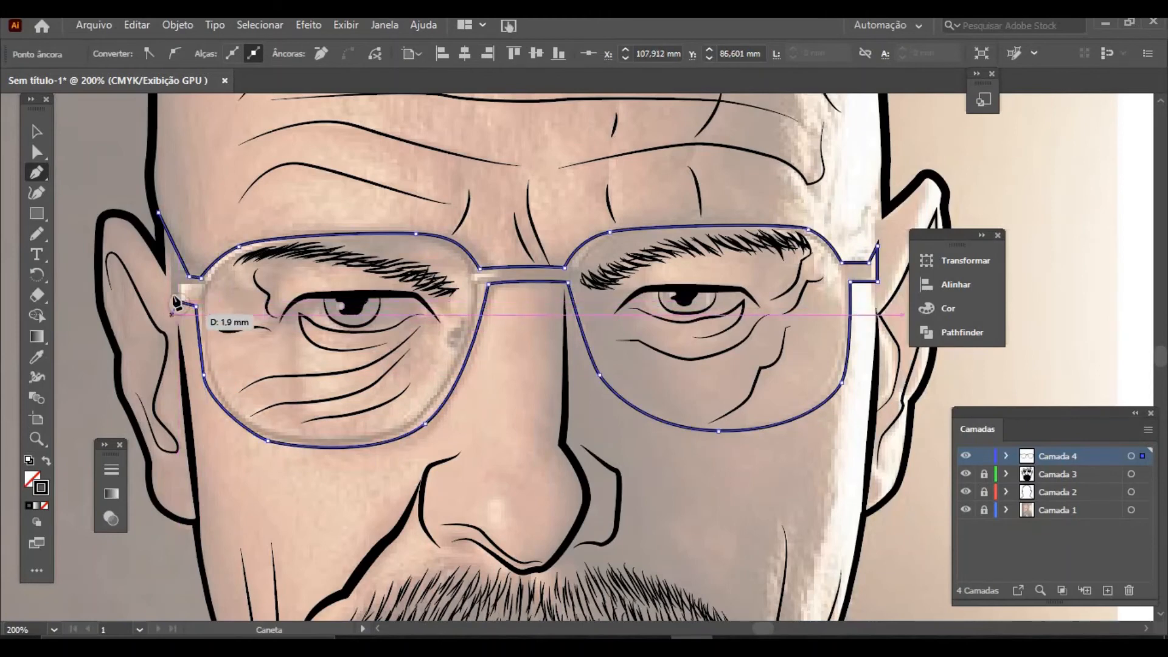
pyautogui.click(156, 211)
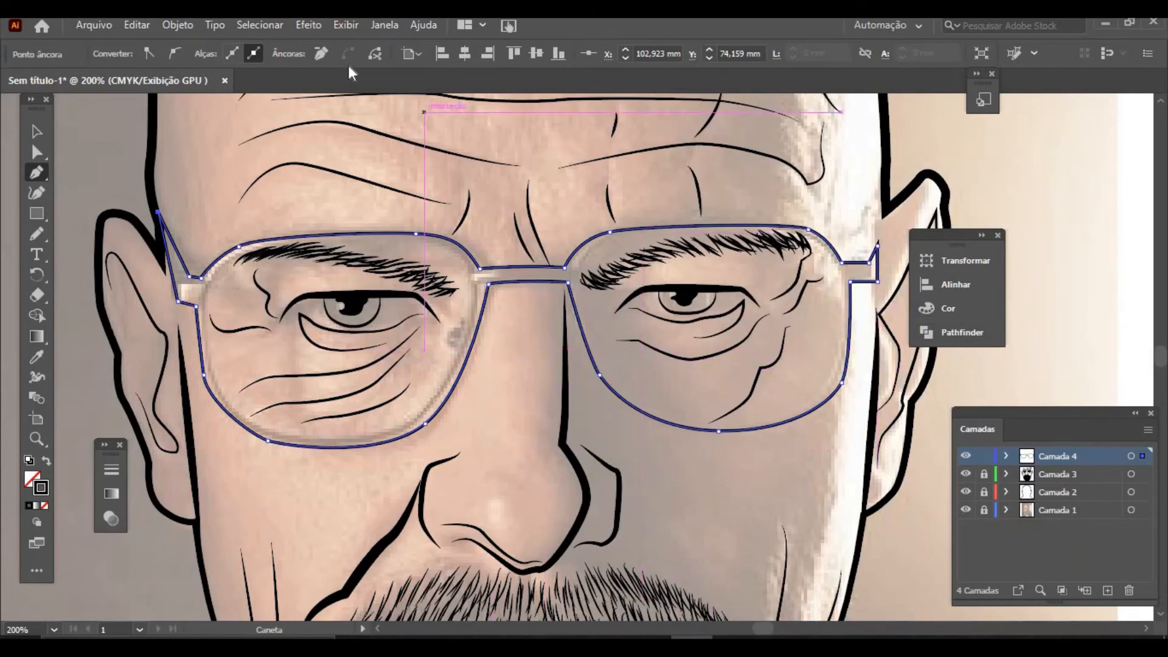
# Step: Set the glasses outline's stroke to 2 pt and deselect it
pyautogui.click(37, 131)
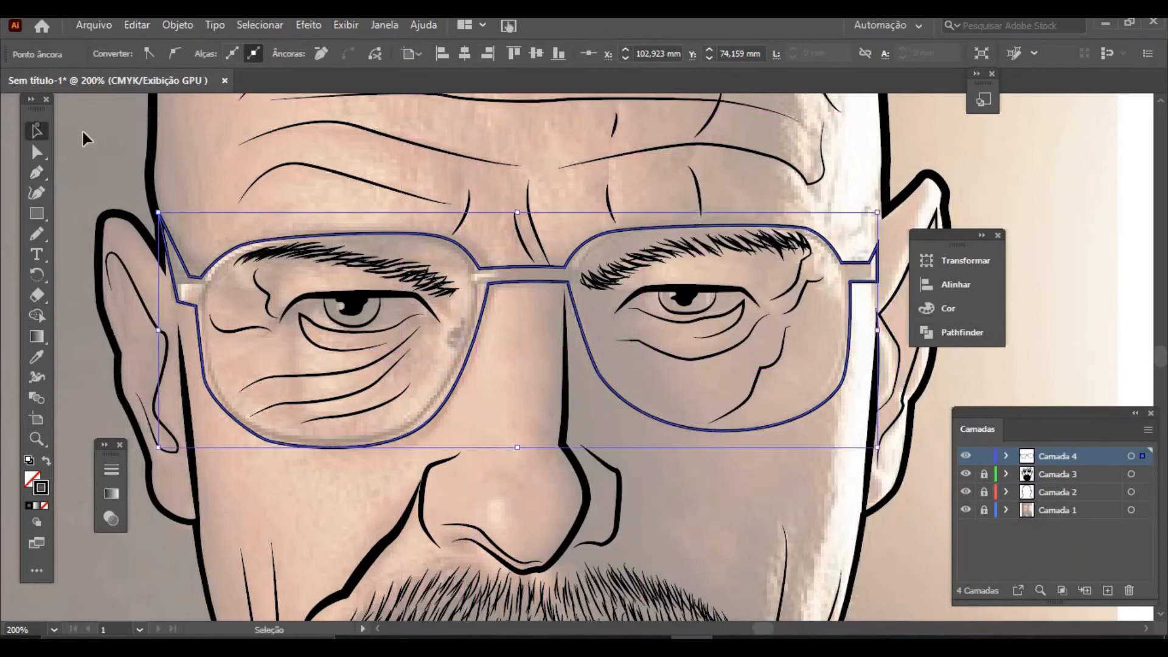
pyautogui.click(81, 129)
pyautogui.click(422, 241)
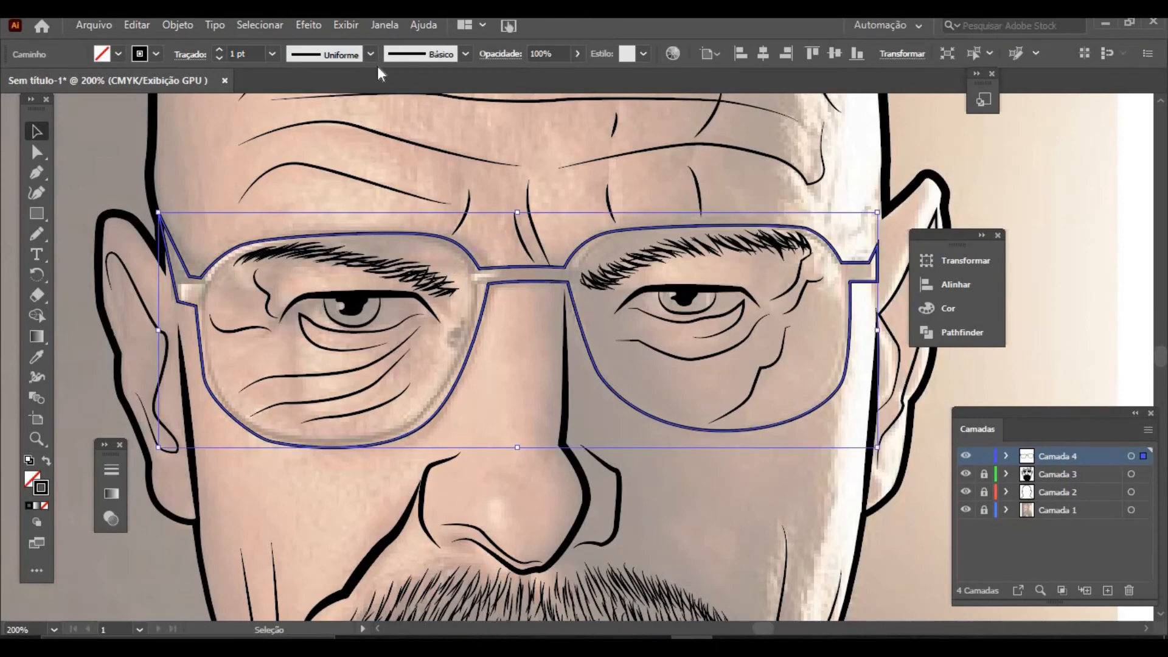
pyautogui.click(272, 54)
pyautogui.click(293, 148)
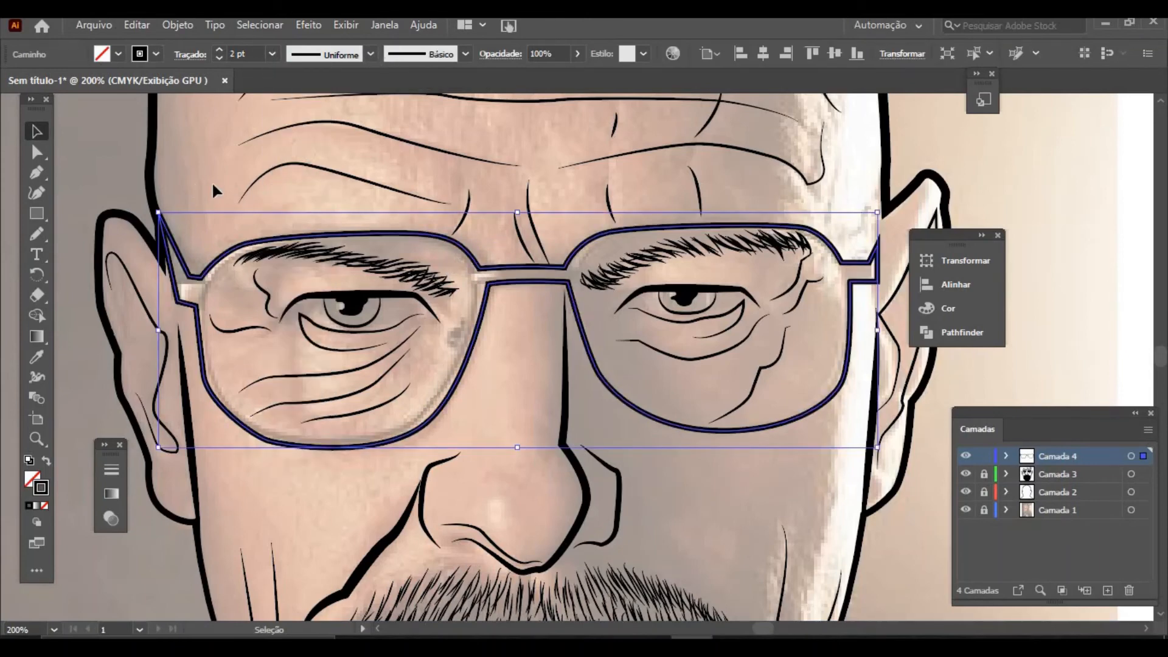
pyautogui.click(148, 401)
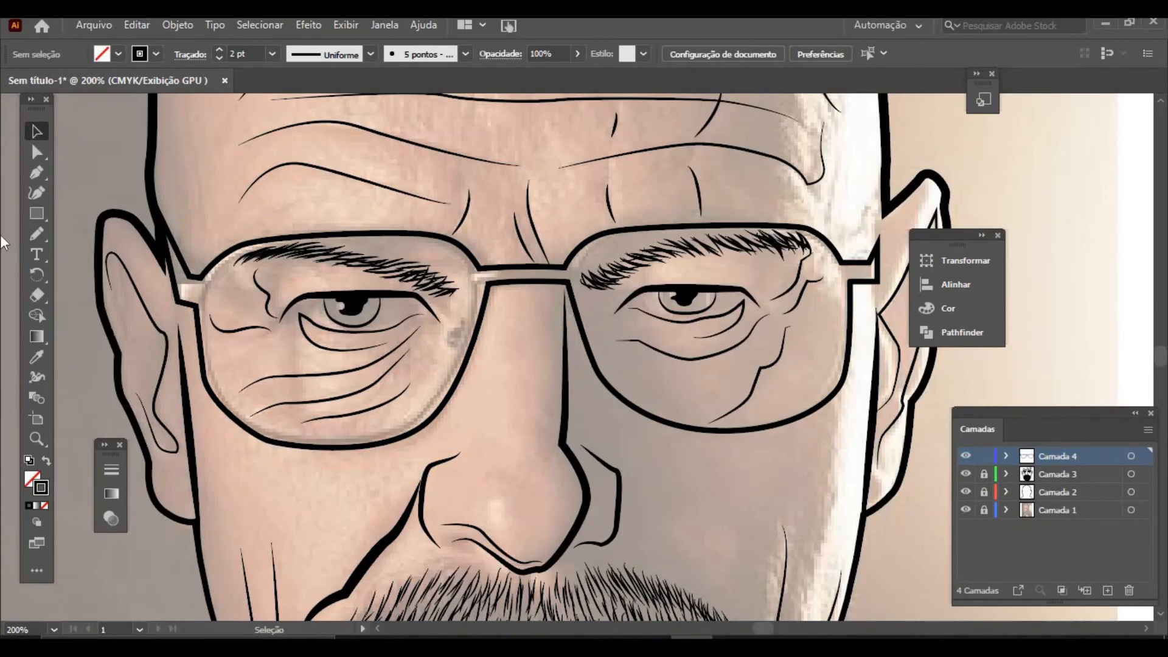
# Step: Trace the left lens's inner rim with the Pen tool as a closed path just inside the glasses outline
pyautogui.press('p')
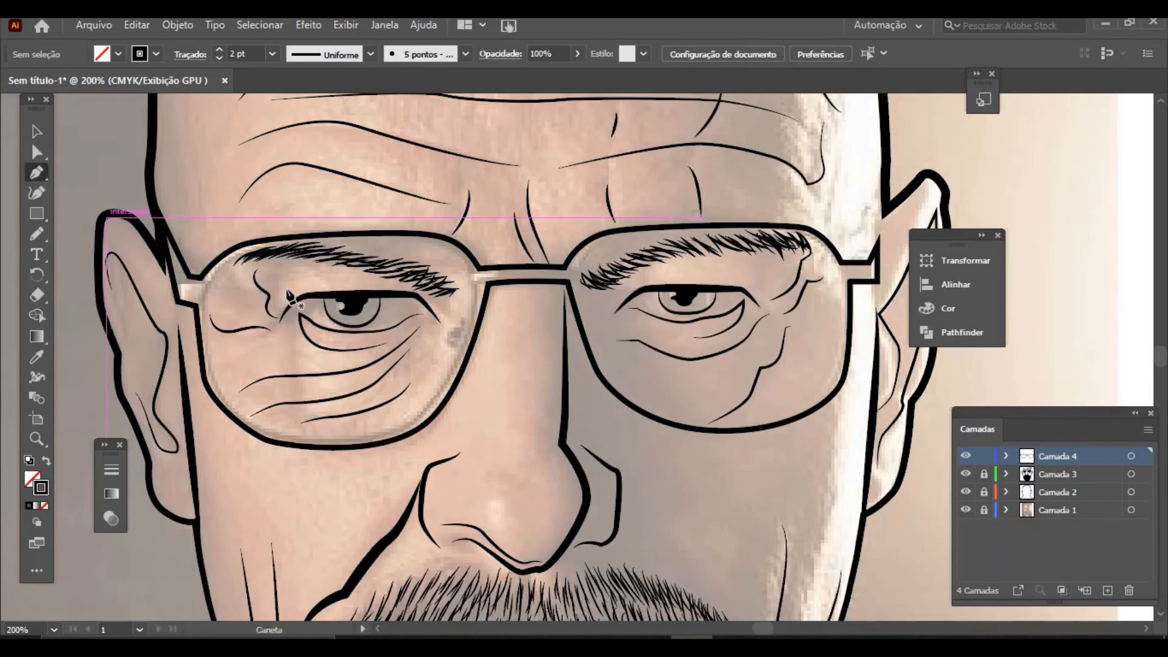
pyautogui.click(209, 282)
pyautogui.click(263, 238)
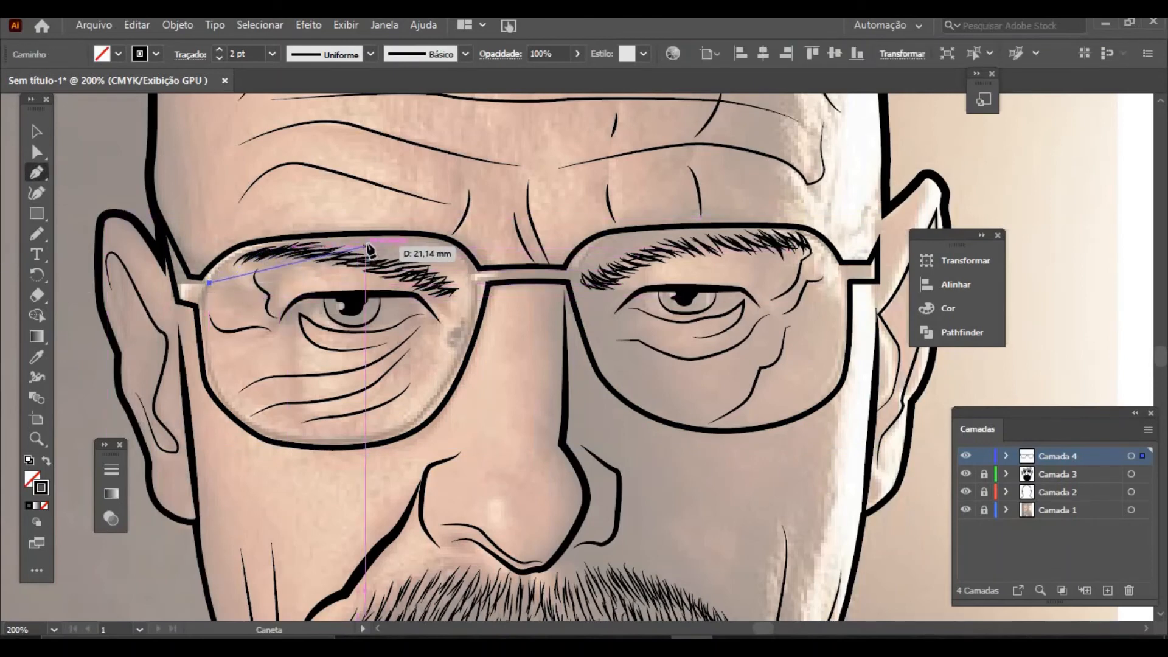
pyautogui.click(367, 243)
pyautogui.click(473, 247)
pyautogui.moveTo(480, 246); pyautogui.dragTo(469, 276)
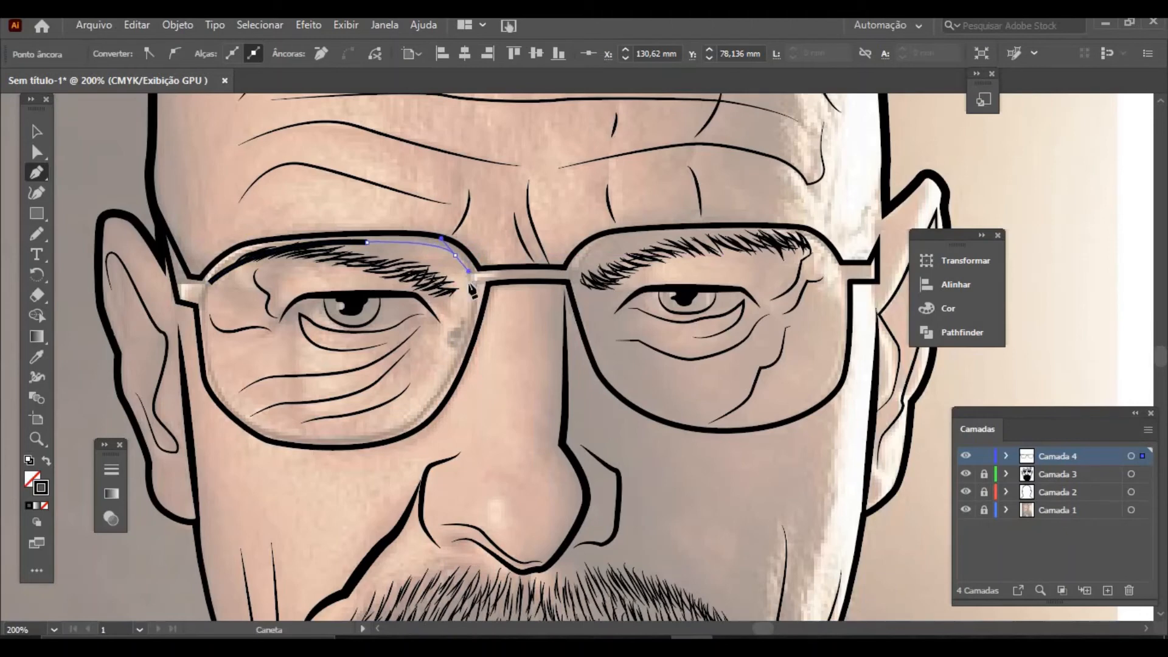
pyautogui.moveTo(456, 348); pyautogui.dragTo(438, 396)
pyautogui.moveTo(383, 430); pyautogui.dragTo(354, 437)
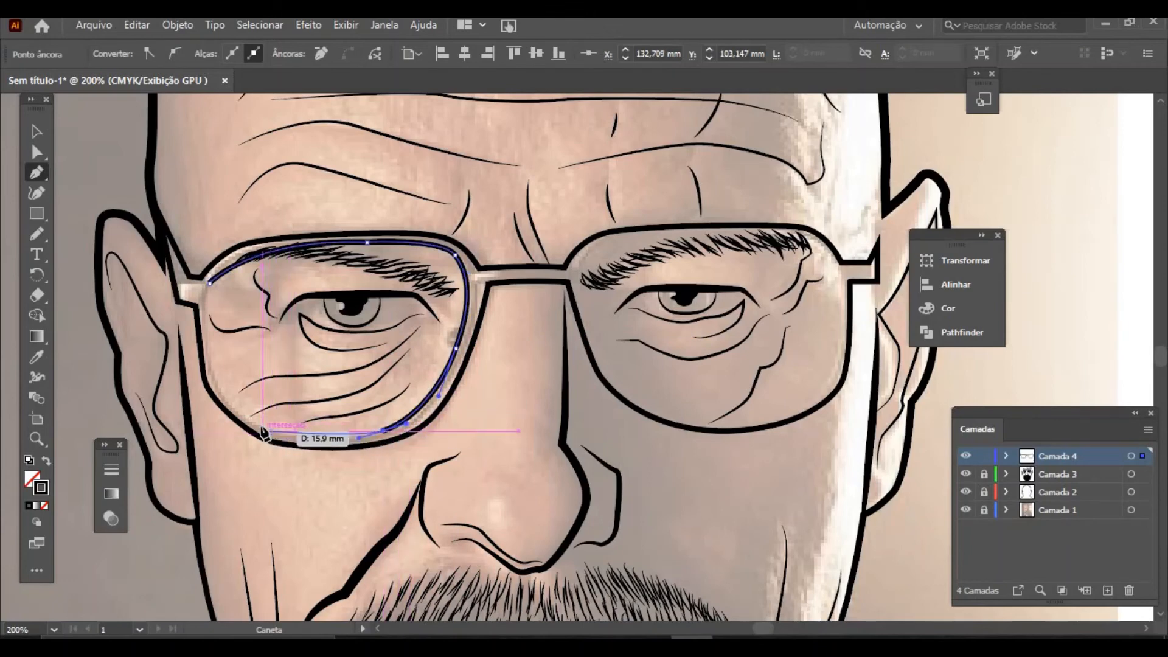
pyautogui.moveTo(260, 424); pyautogui.dragTo(238, 412)
pyautogui.moveTo(209, 365); pyautogui.dragTo(208, 343)
pyautogui.moveTo(210, 283); pyautogui.dragTo(251, 237)
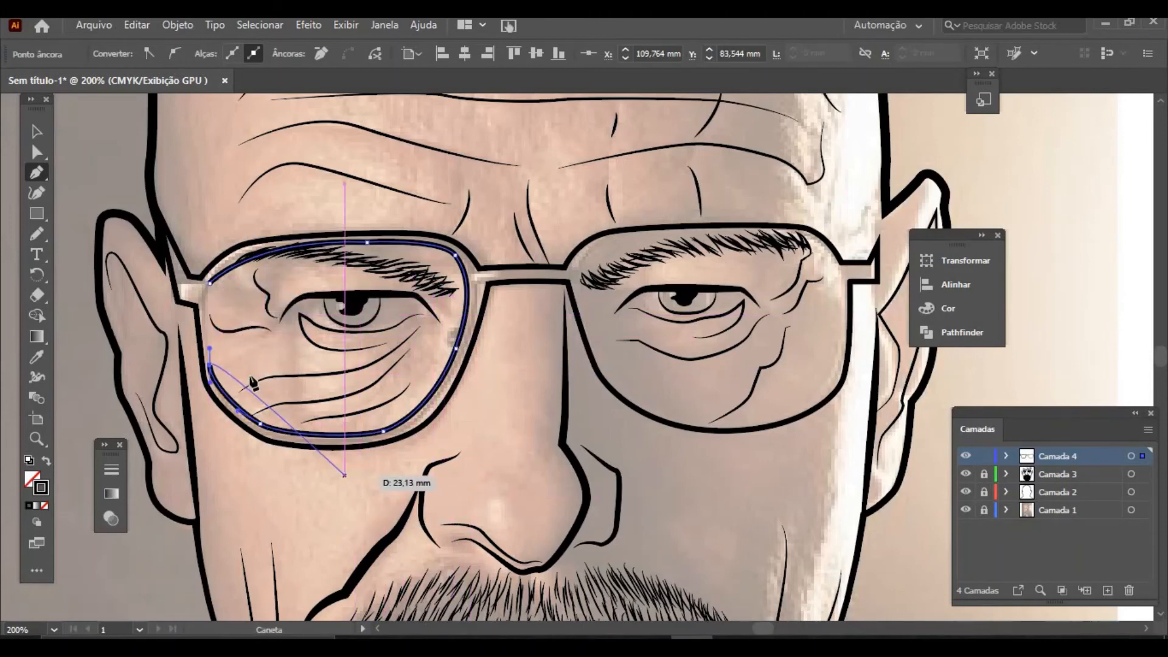
pyautogui.moveTo(209, 283)
pyautogui.mouseDown()
pyautogui.moveTo(217, 318)
pyautogui.moveTo(206, 302)
pyautogui.moveTo(222, 276)
pyautogui.mouseUp()
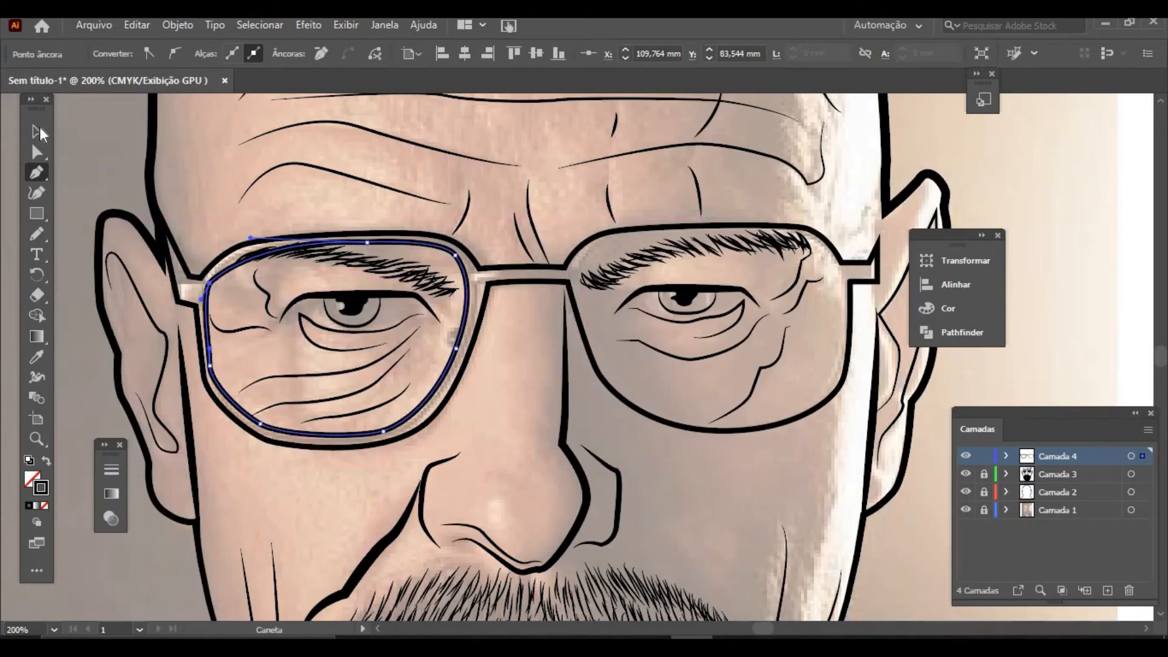
# Step: Set the left lens's inner rim path to a 1 pt stroke and deselect it
pyautogui.press('v')
pyautogui.click(183, 155)
pyautogui.click(468, 283)
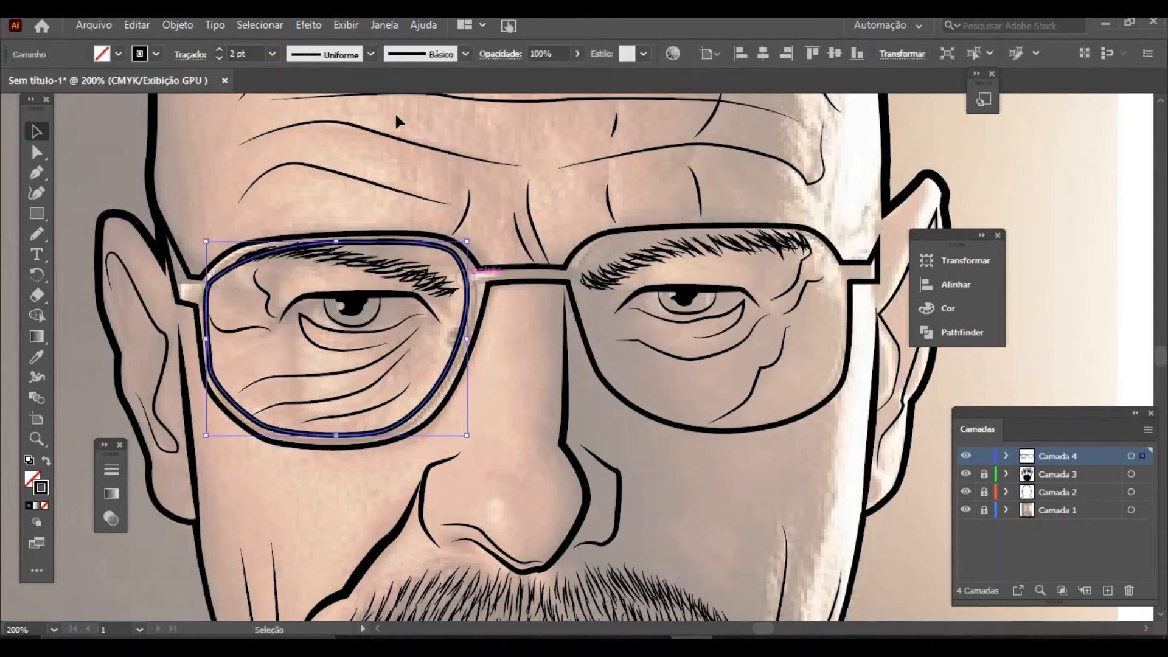
pyautogui.click(272, 53)
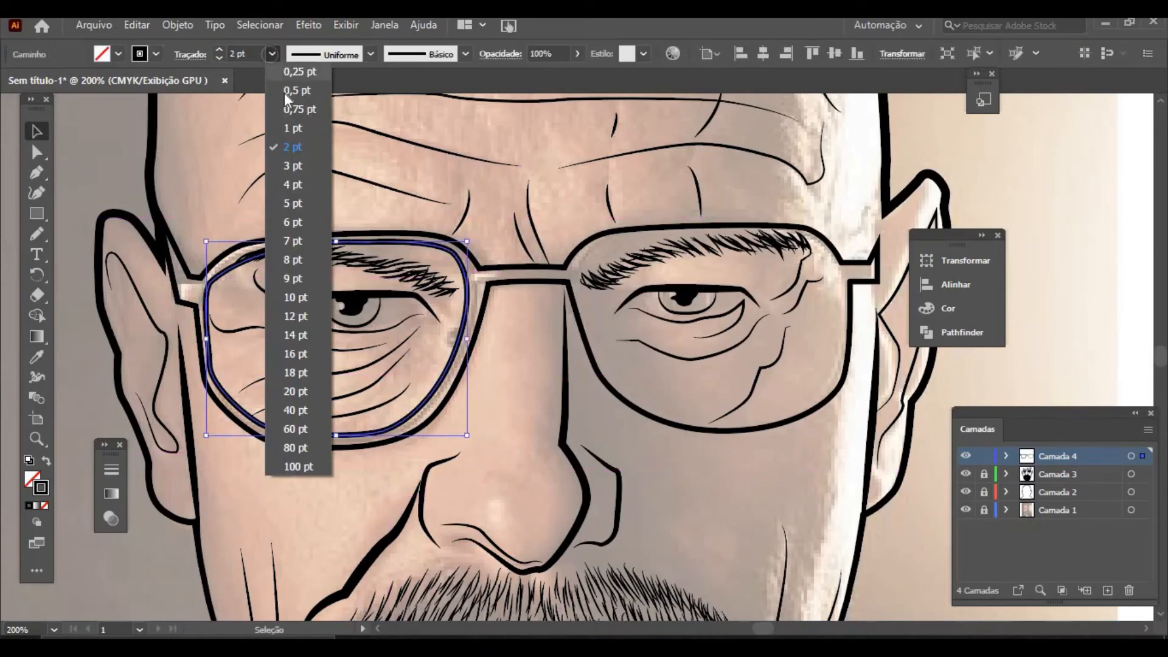
pyautogui.click(293, 129)
pyautogui.click(198, 195)
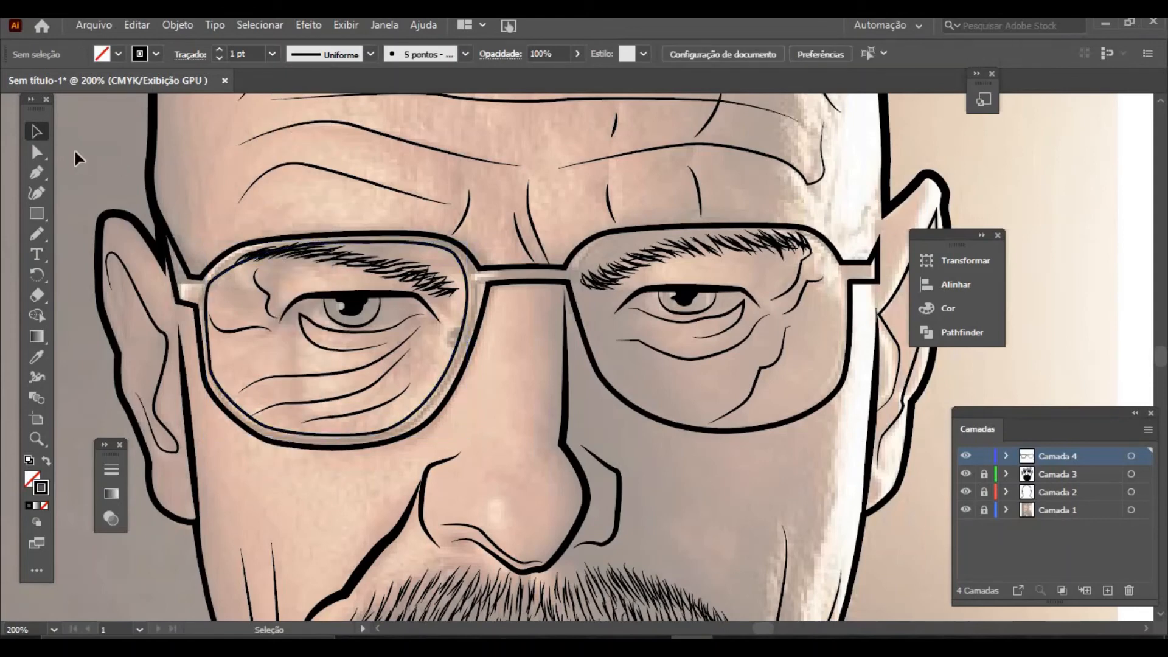
# Step: Trace the right lens's inner rim with the Pen tool as a closed path just inside the glasses outline and deselect it
pyautogui.click(43, 178)
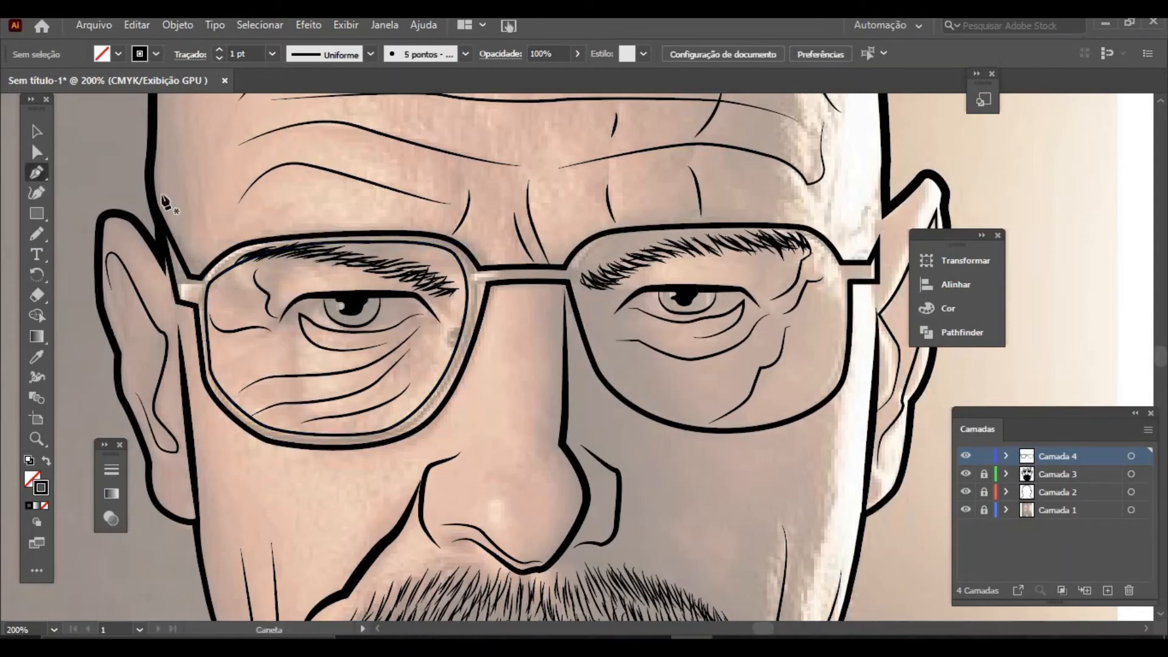
pyautogui.click(584, 265)
pyautogui.moveTo(680, 237)
pyautogui.mouseDown()
pyautogui.moveTo(745, 230)
pyautogui.moveTo(751, 243)
pyautogui.moveTo(818, 252)
pyautogui.moveTo(837, 326)
pyautogui.moveTo(837, 306)
pyautogui.mouseUp()
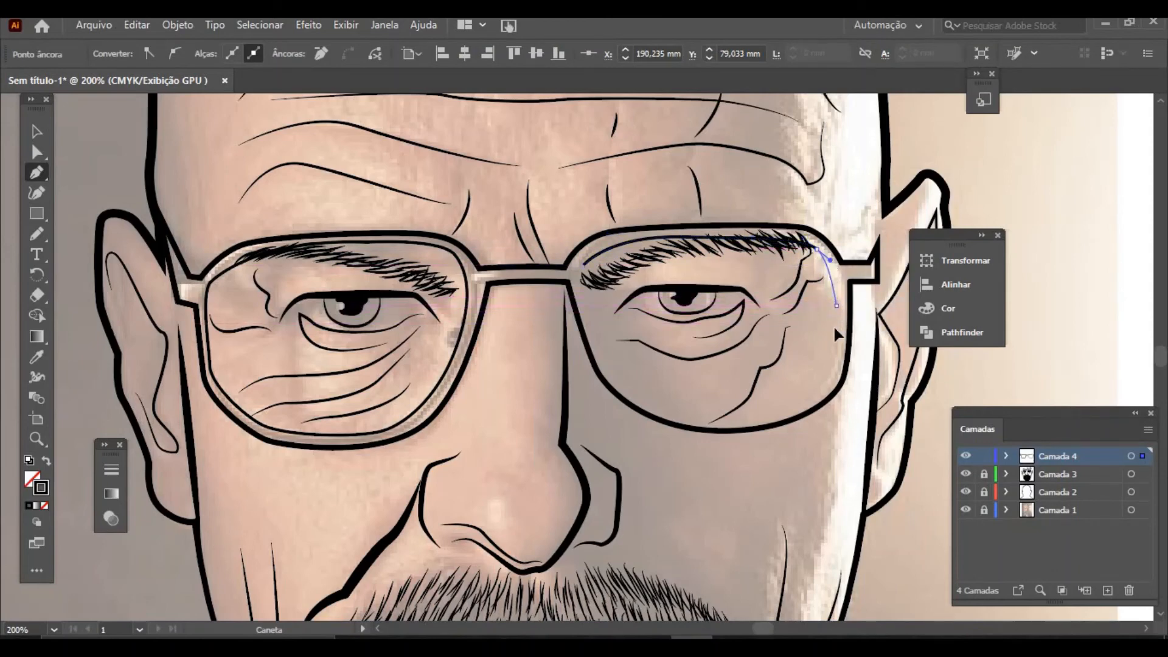
pyautogui.moveTo(824, 388); pyautogui.dragTo(807, 404)
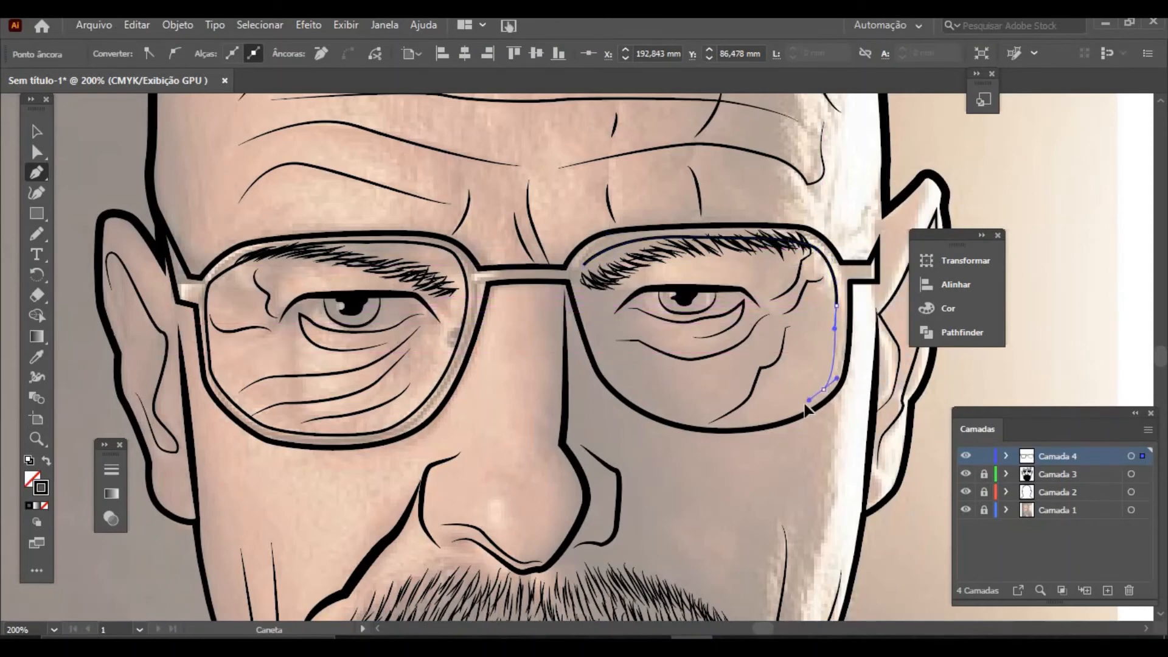
pyautogui.moveTo(730, 417); pyautogui.dragTo(696, 415)
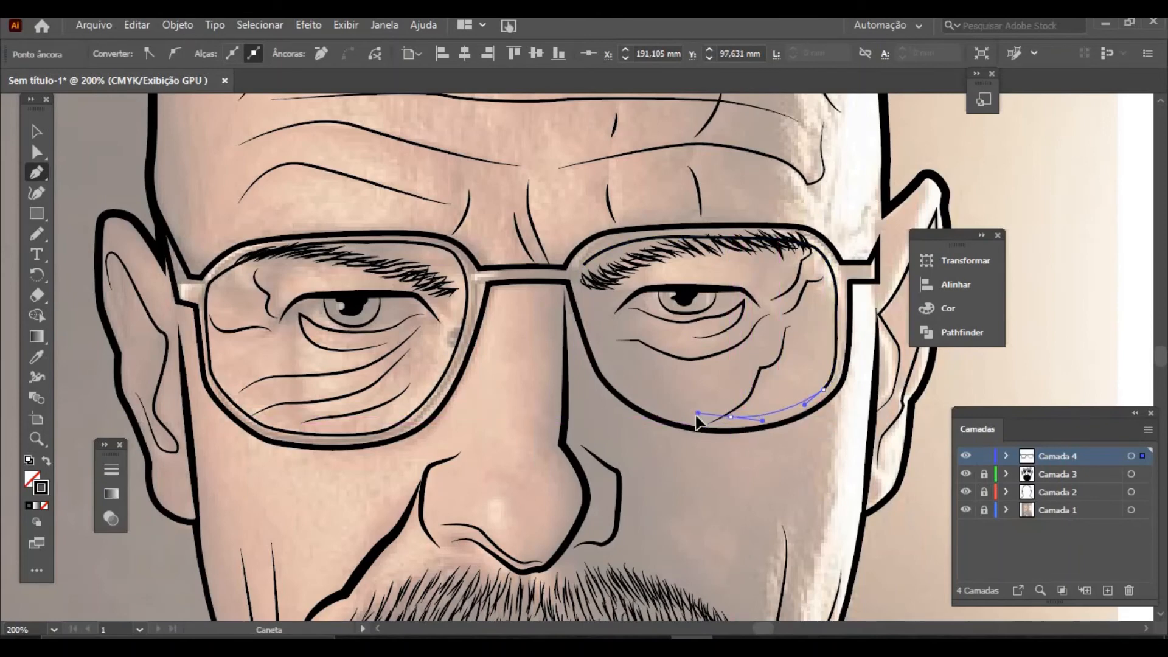
pyautogui.moveTo(619, 378); pyautogui.dragTo(598, 347)
pyautogui.moveTo(584, 266)
pyautogui.mouseDown()
pyautogui.moveTo(589, 322)
pyautogui.moveTo(588, 262)
pyautogui.mouseUp()
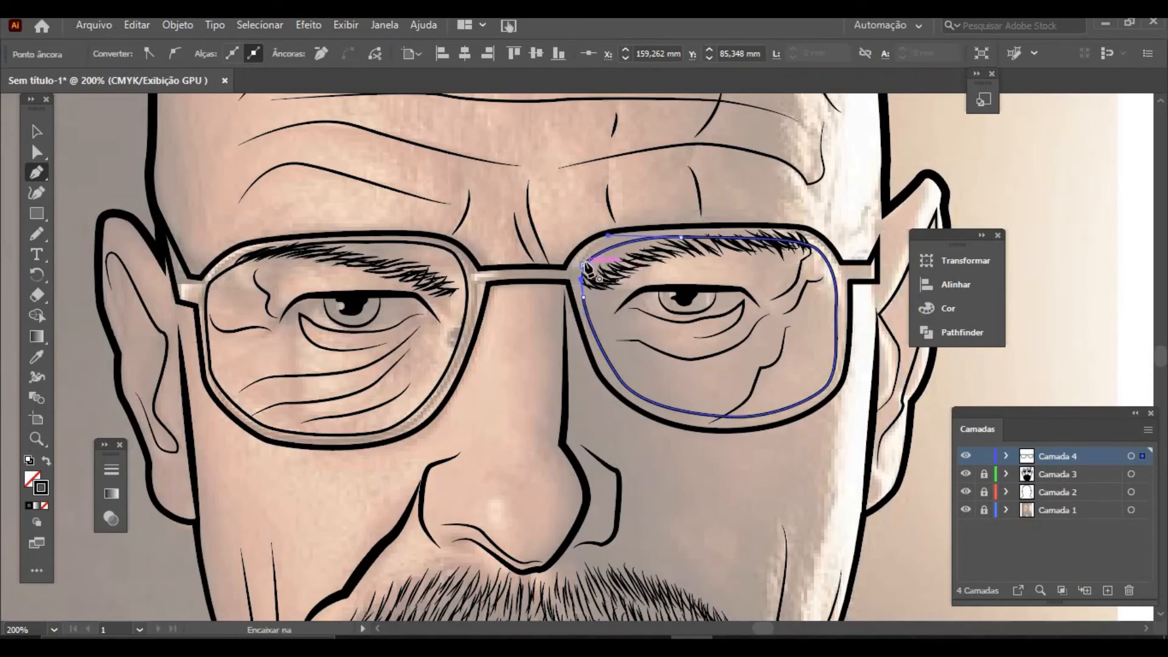
pyautogui.click(36, 131)
pyautogui.click(221, 490)
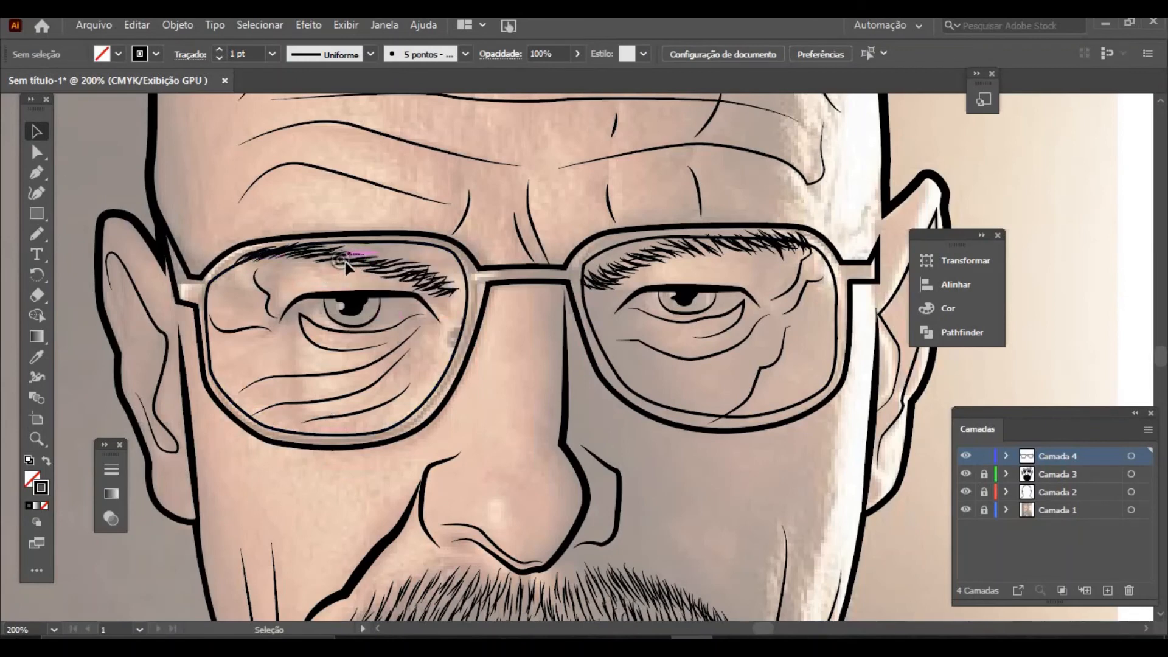
# Step: Lock the glasses layer, unlock and activate Camada 3, and isolate the left eyebrow group for editing
pyautogui.click(984, 476)
pyautogui.click(1039, 477)
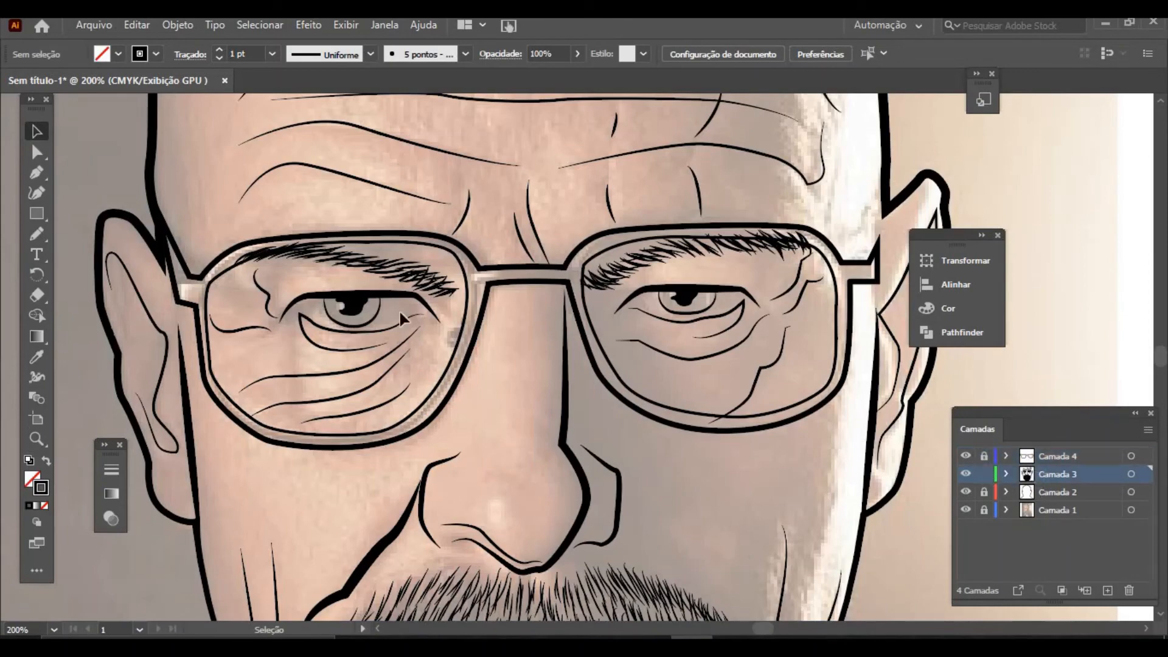
pyautogui.doubleClick(310, 259)
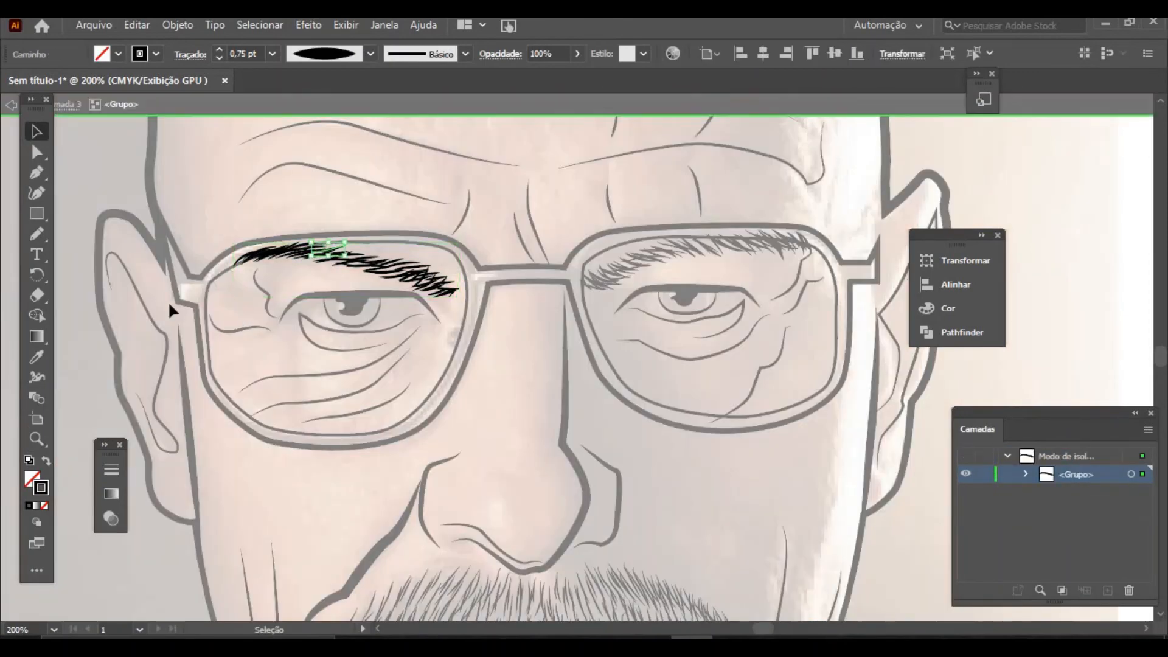
# Step: Delete the hairs at the left eyebrow's outer end that overlap or crowd the lens's inner rim
pyautogui.click(36, 438)
pyautogui.moveTo(230, 230); pyautogui.dragTo(229, 371)
pyautogui.click(36, 131)
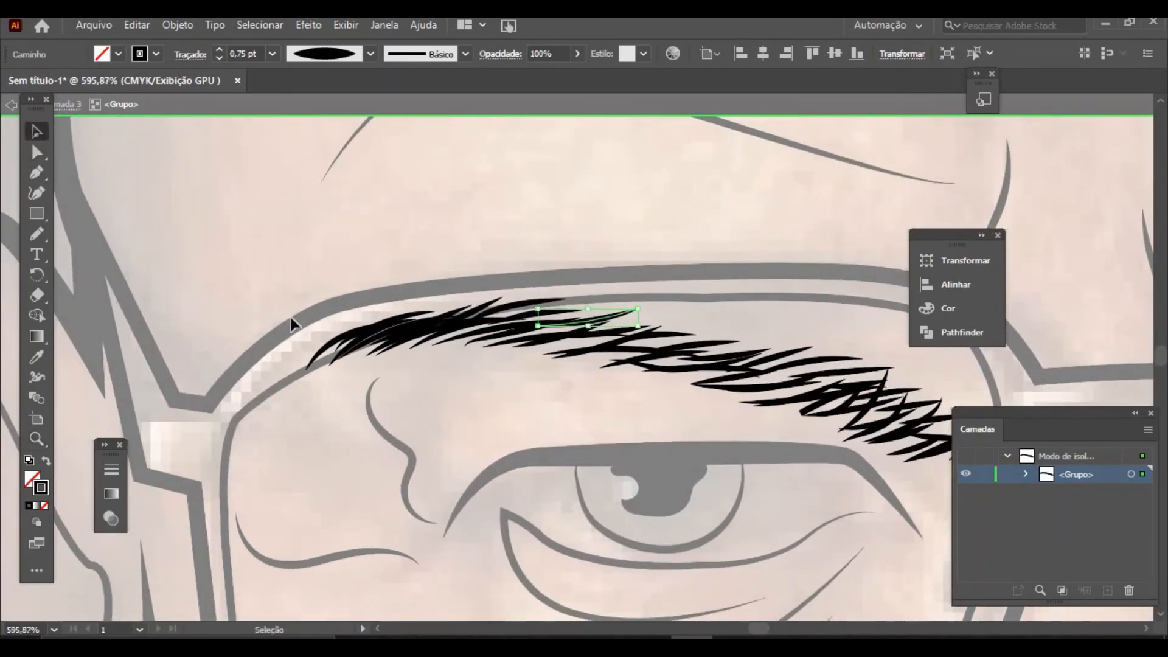
pyautogui.click(329, 345)
pyautogui.moveTo(329, 345); pyautogui.dragTo(385, 343)
pyautogui.click(330, 414)
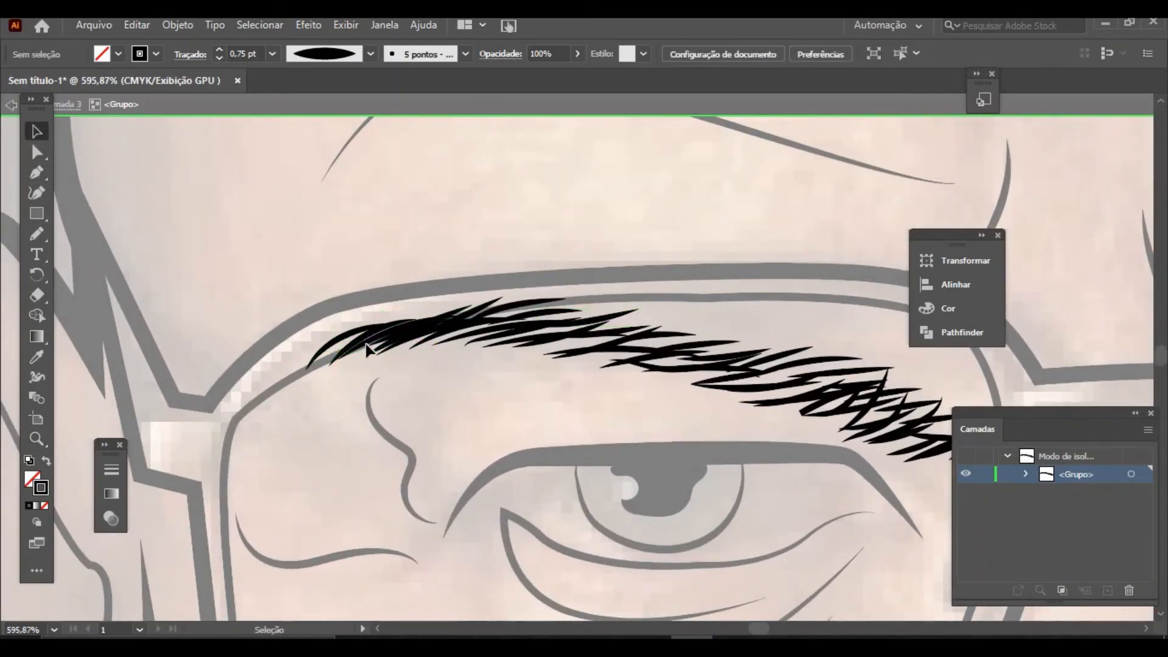
pyautogui.moveTo(397, 295); pyautogui.dragTo(399, 298)
pyautogui.press('Delete')
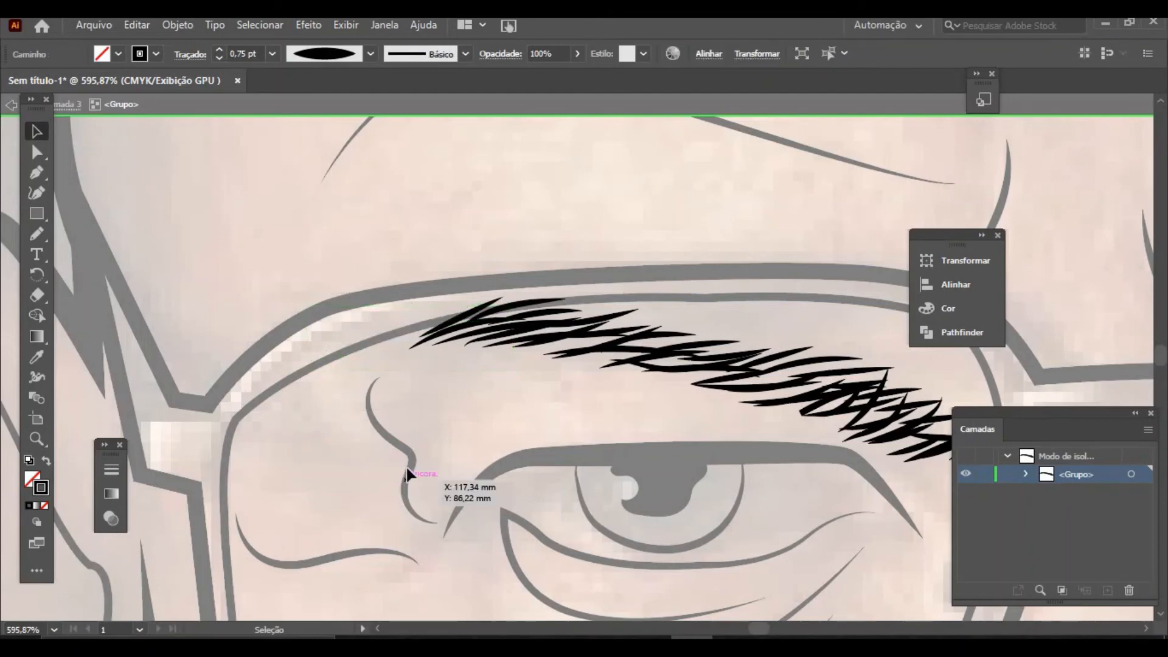
pyautogui.click(477, 323)
pyautogui.press('Delete')
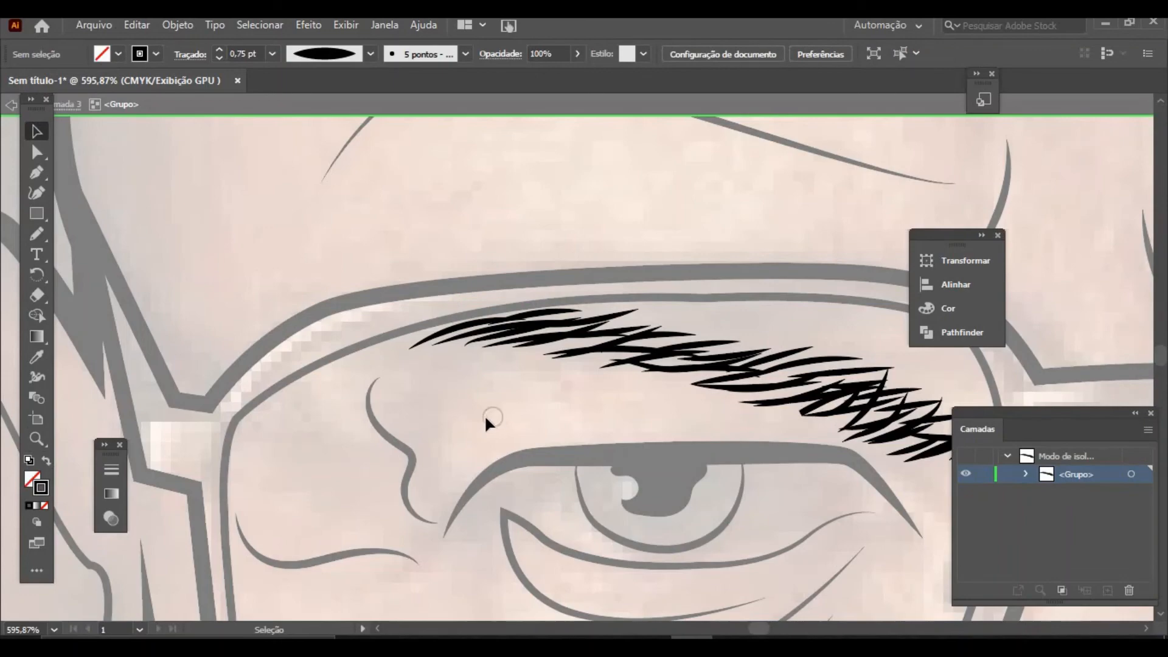
# Step: Leave the left eyebrow group's isolation mode and uncover the right eyebrow area by moving the Layers panel aside
pyautogui.hotkey('ctrl', '-')
pyautogui.hotkey('ctrl', '-')
pyautogui.hotkey('ctrl', '-')
pyautogui.hotkey('ctrl', '-')
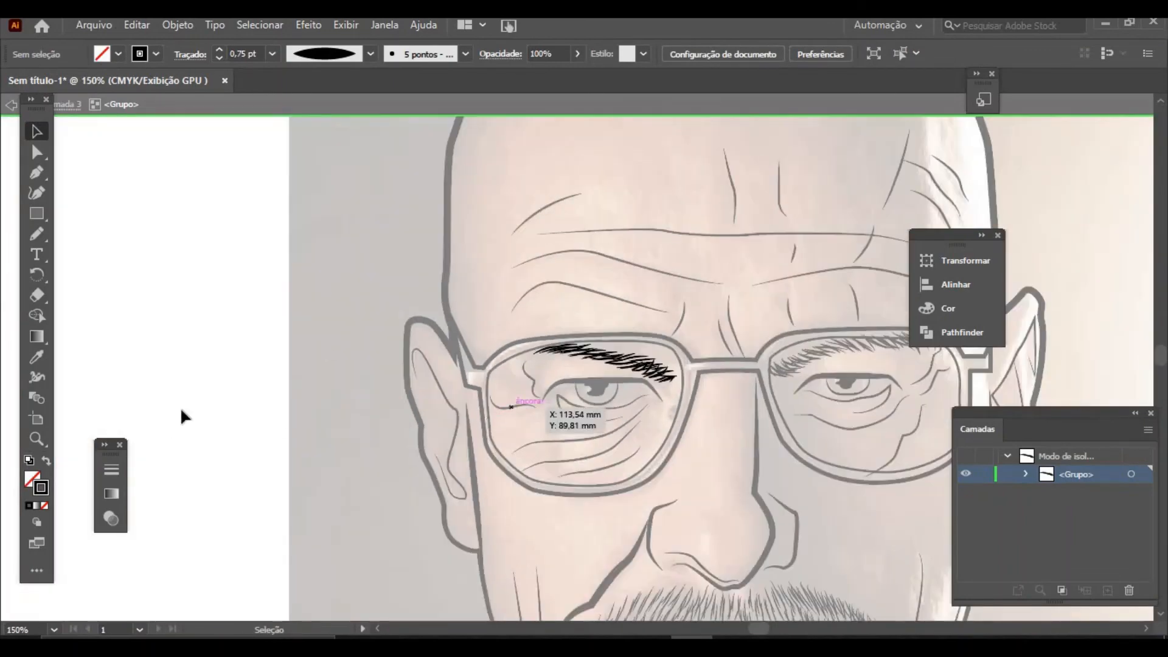
pyautogui.press('z')
pyautogui.moveTo(856, 307); pyautogui.dragTo(953, 418)
pyautogui.click(1073, 456)
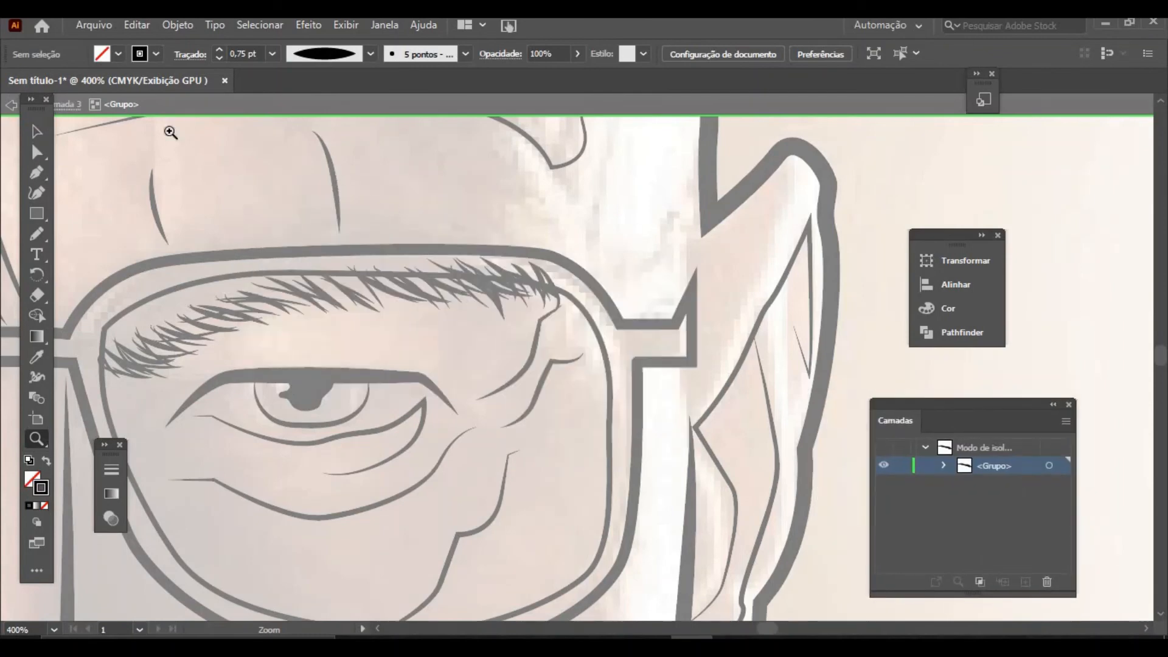
pyautogui.click(37, 132)
pyautogui.doubleClick(233, 188)
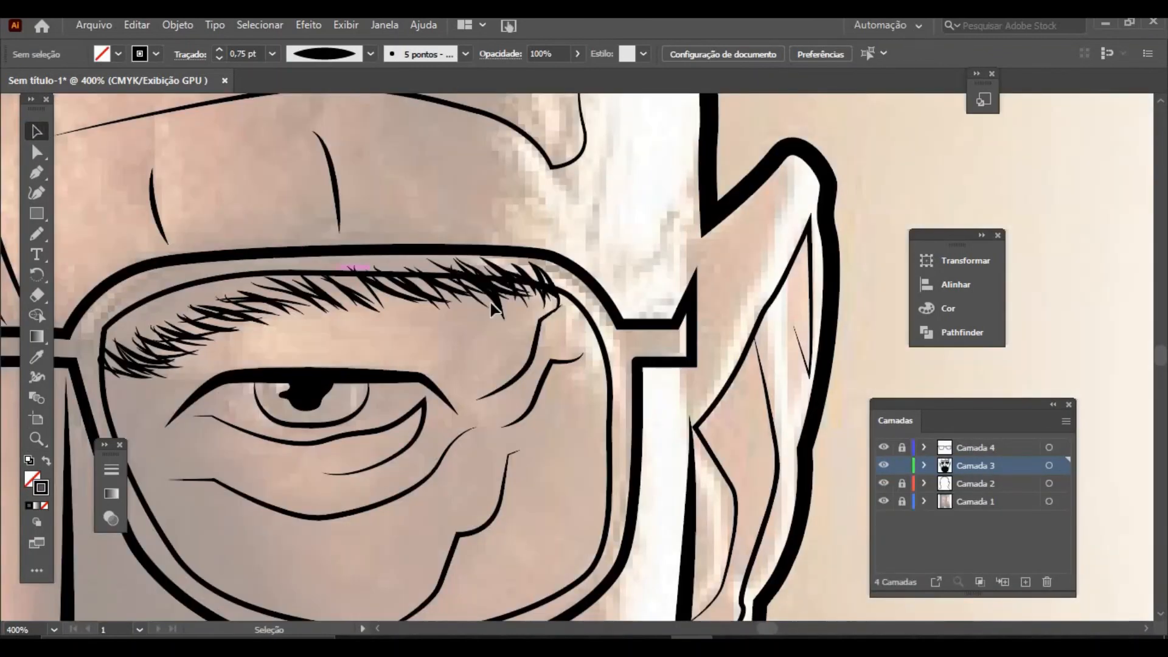
# Step: Delete the hairs at the right eyebrow's outer end that overlap the lens's inner rim
pyautogui.doubleClick(547, 278)
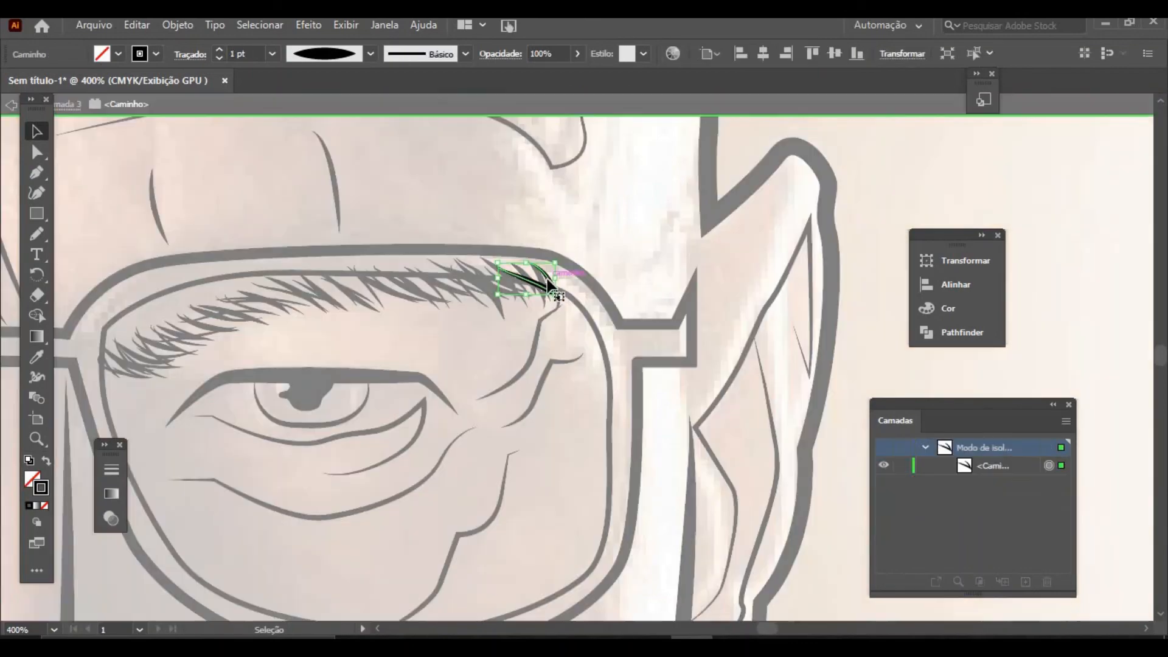
pyautogui.press('Delete')
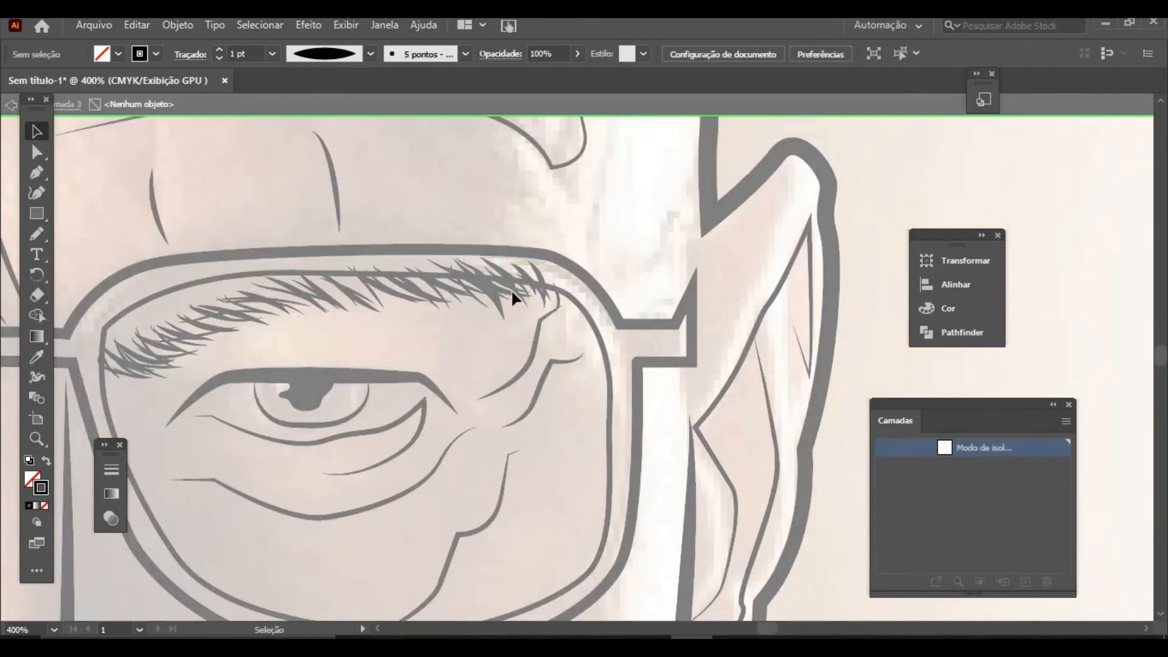
pyautogui.doubleClick(498, 300)
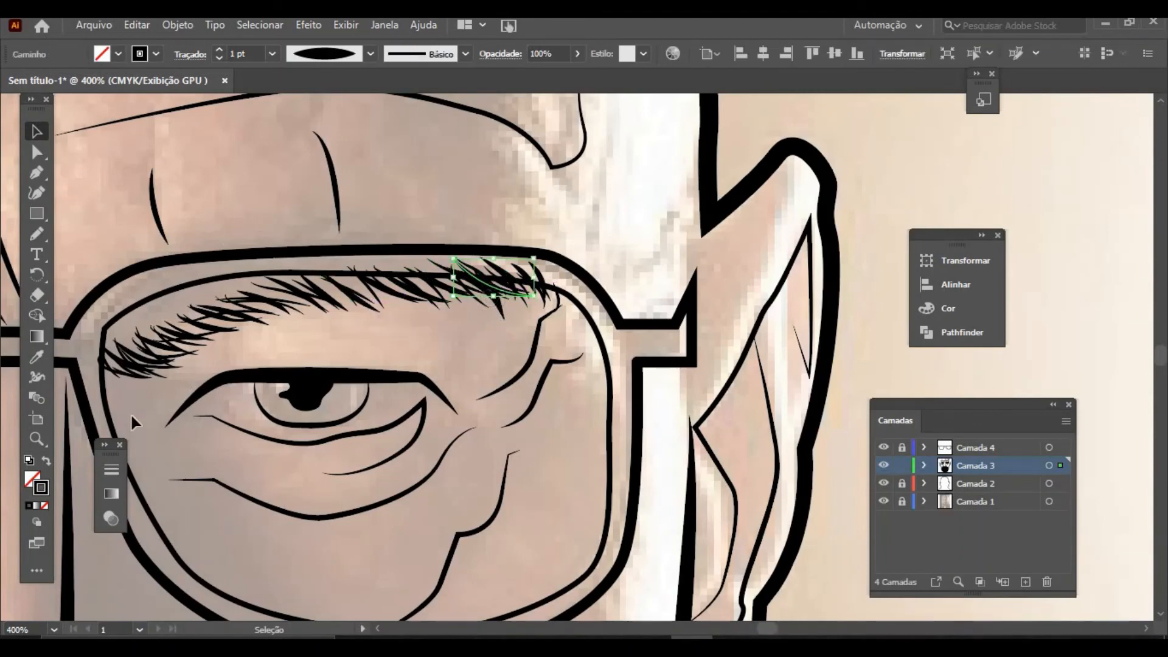
pyautogui.click(559, 262)
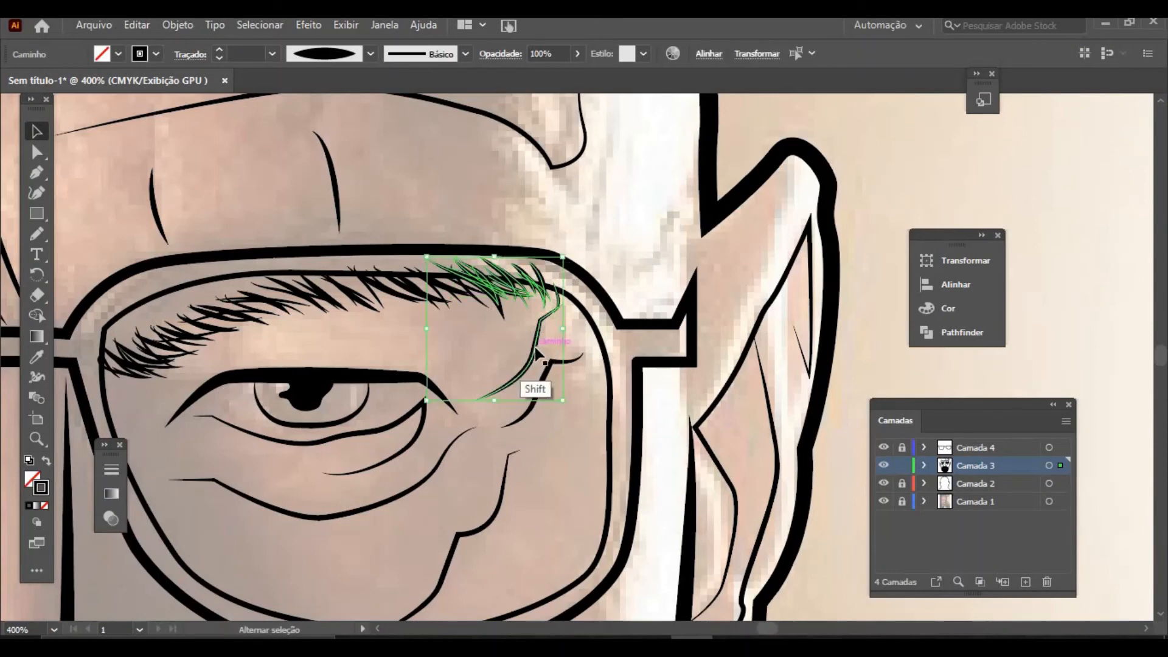
pyautogui.keyDown('shift'); pyautogui.click(535, 389); pyautogui.keyUp('shift')
pyautogui.press('Delete')
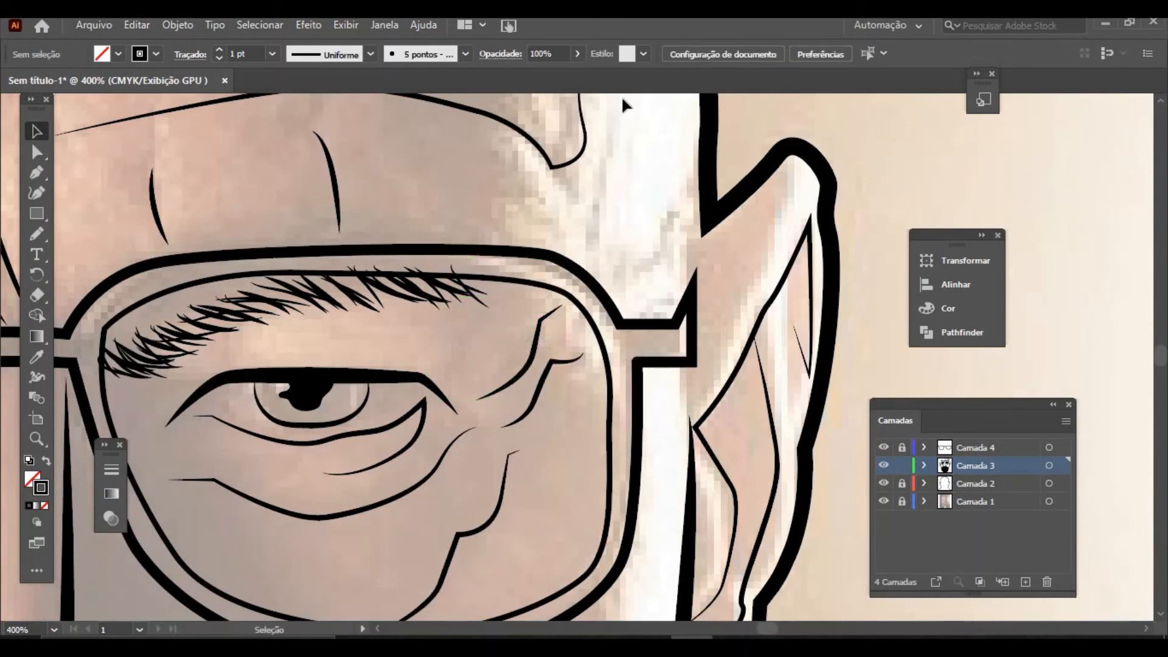
# Step: Shift the remaining right eyebrow hairs slightly down from the inner rim and move the forehead crease above them back up
pyautogui.moveTo(252, 218); pyautogui.dragTo(477, 328)
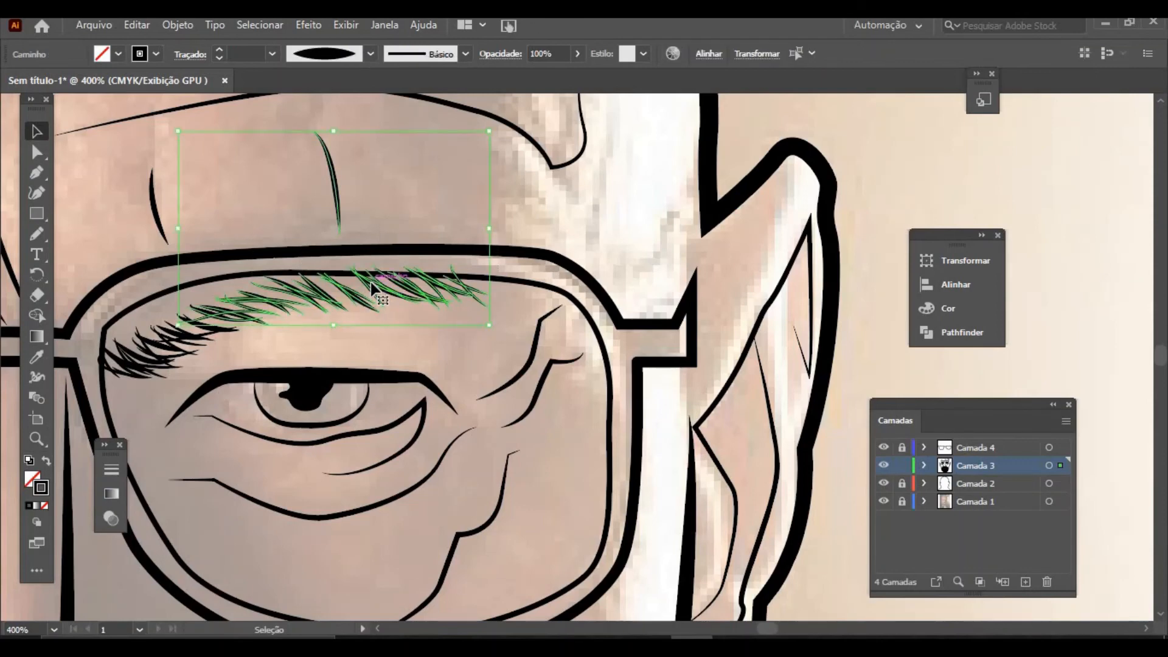
pyautogui.moveTo(370, 290); pyautogui.dragTo(369, 299)
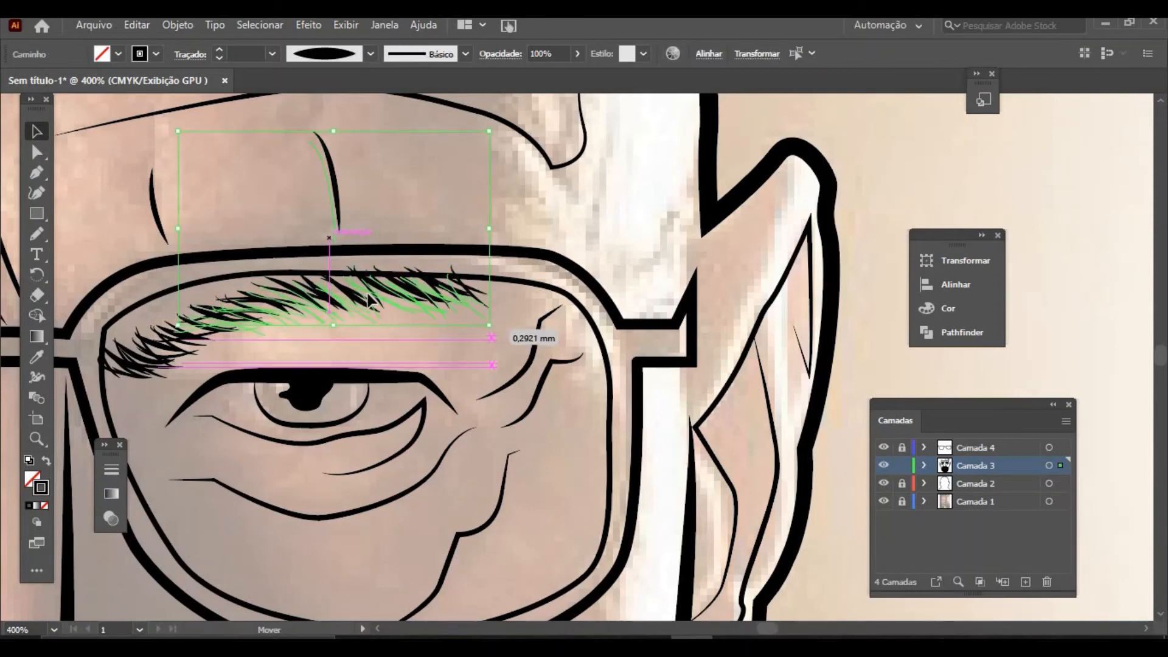
pyautogui.click(410, 195)
pyautogui.moveTo(331, 212); pyautogui.dragTo(333, 186)
pyautogui.click(429, 187)
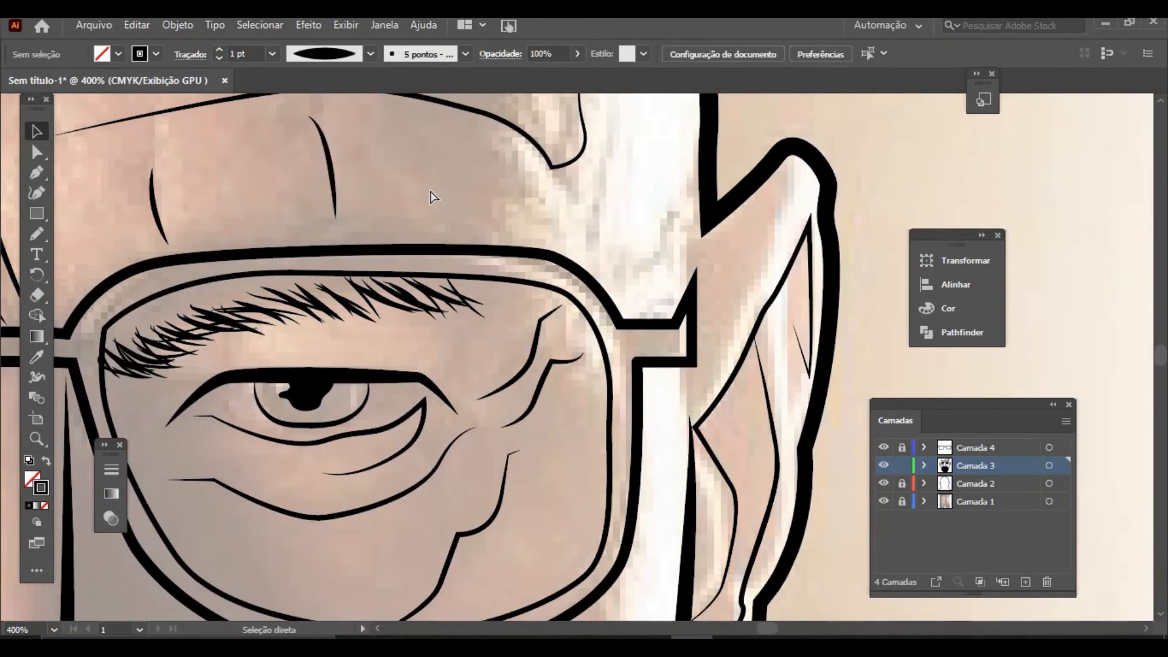
# Step: Review the line art over the whole portrait and examine the collar and shirt area below the beard
pyautogui.hotkey('ctrl', '-')
pyautogui.hotkey('ctrl', '-')
pyautogui.hotkey('ctrl', '-')
pyautogui.hotkey('ctrl', '-')
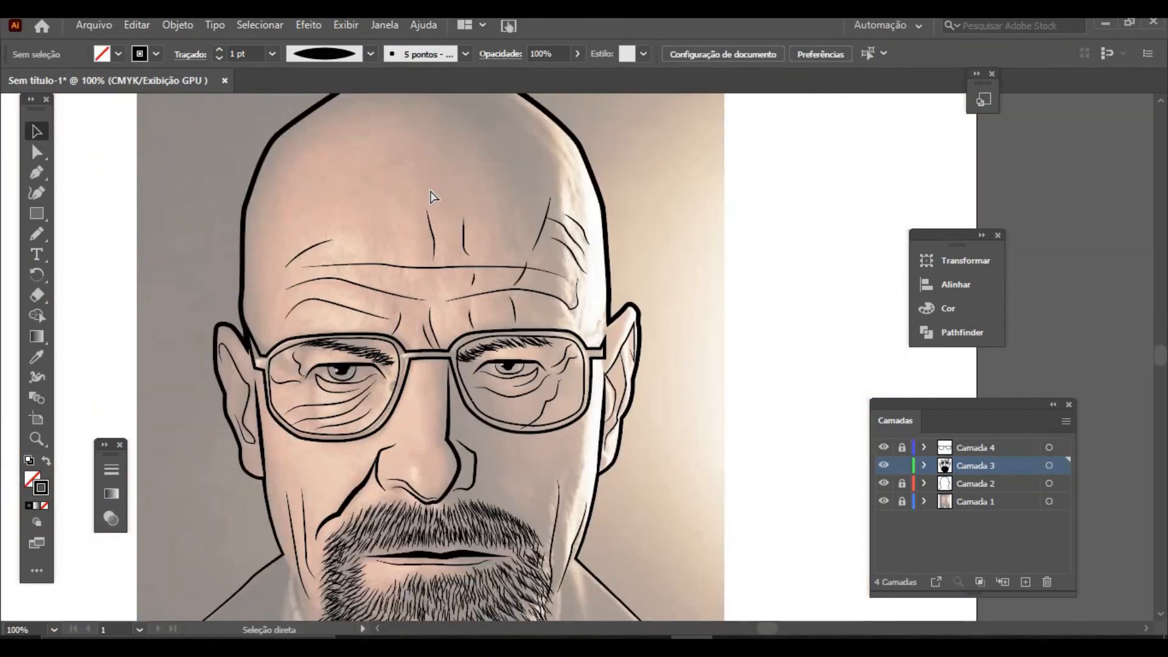
pyautogui.hotkey('ctrl', '-')
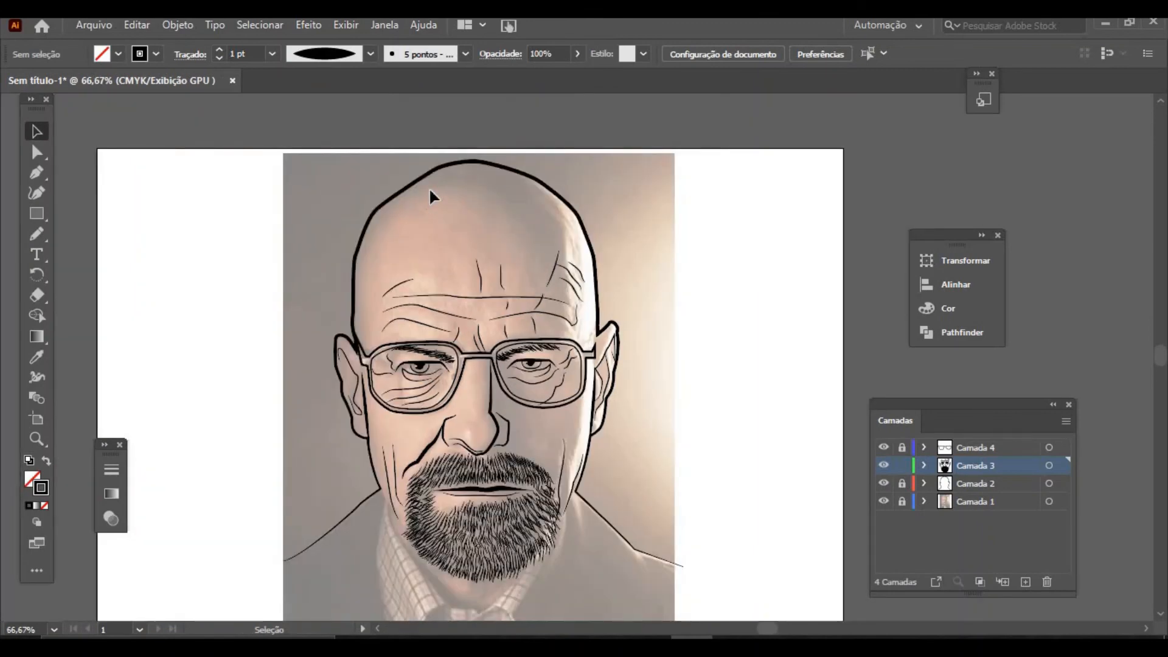
pyautogui.hotkey('ctrl', '-')
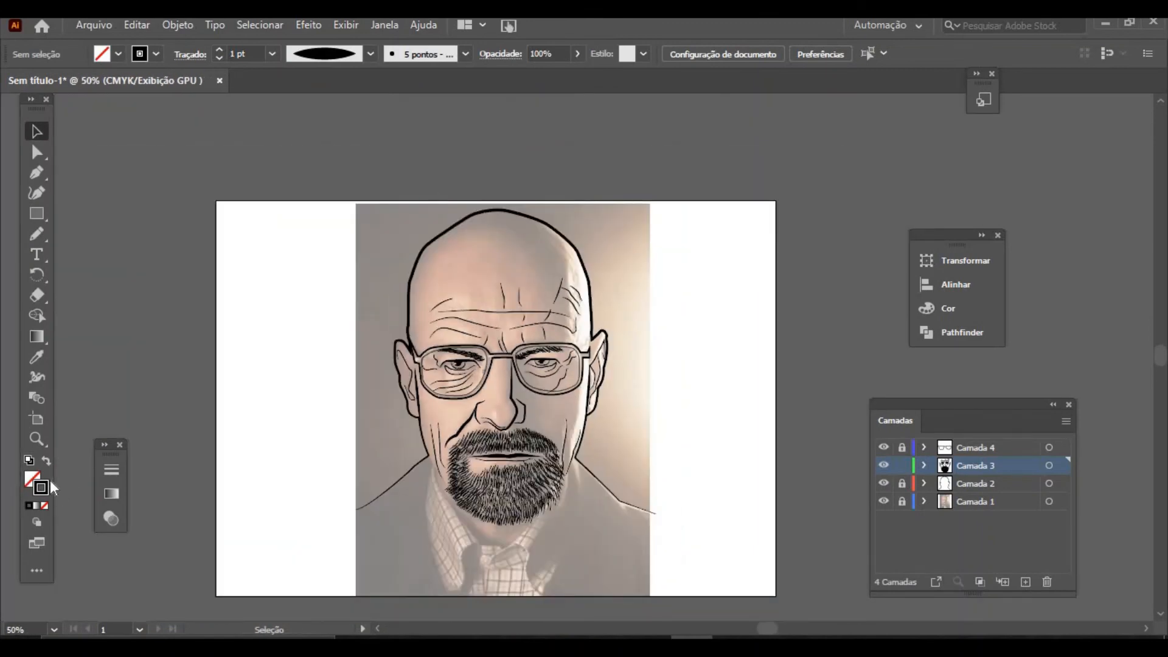
pyautogui.click(38, 441)
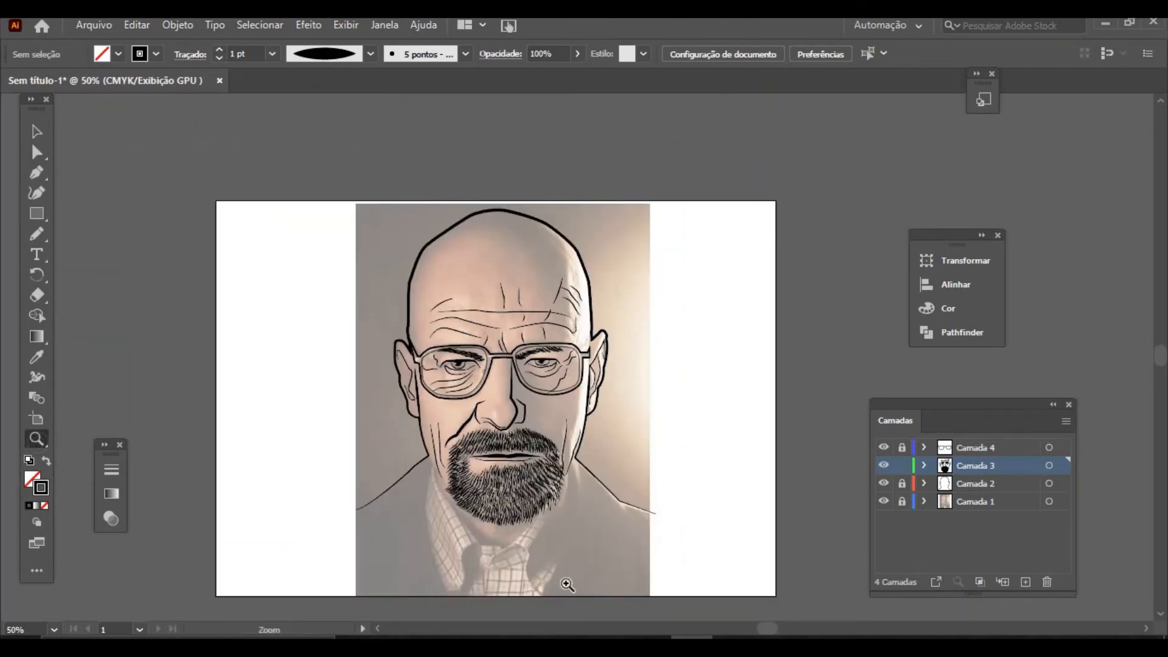
pyautogui.click(544, 612)
pyautogui.click(586, 214)
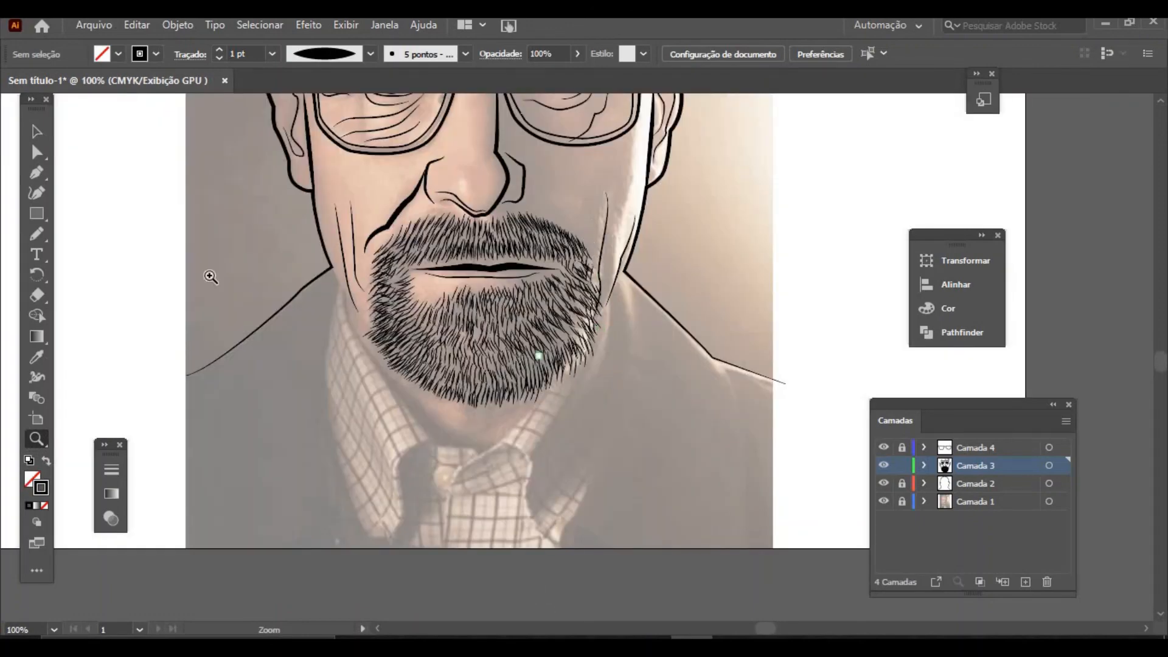
pyautogui.click(37, 175)
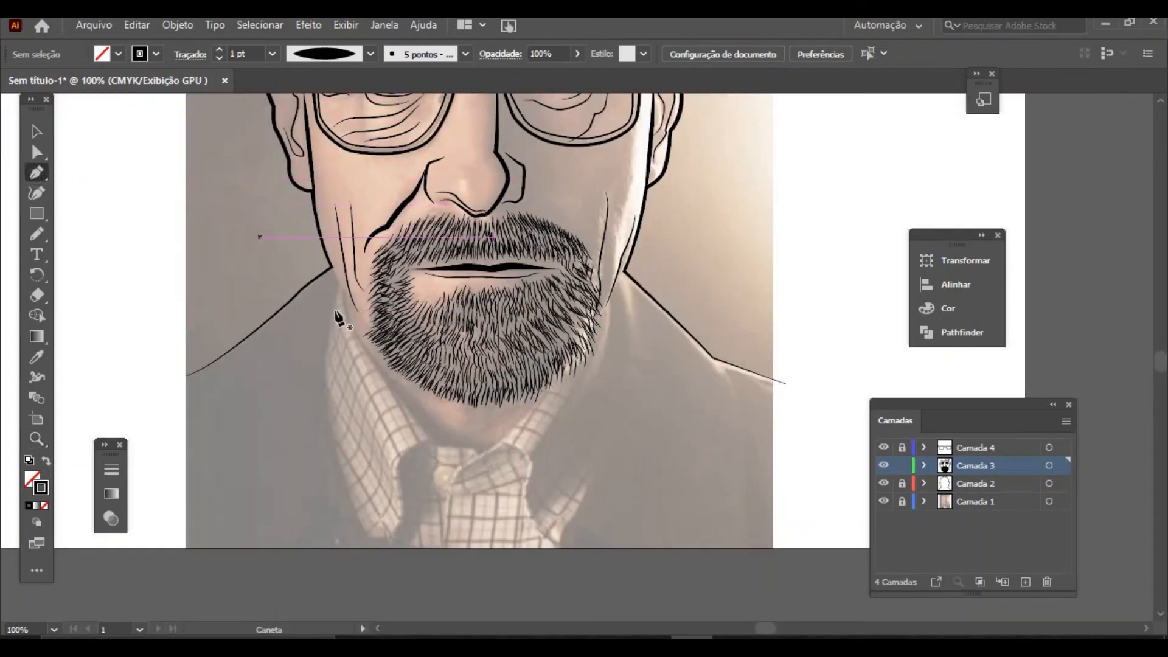
pyautogui.click(331, 268)
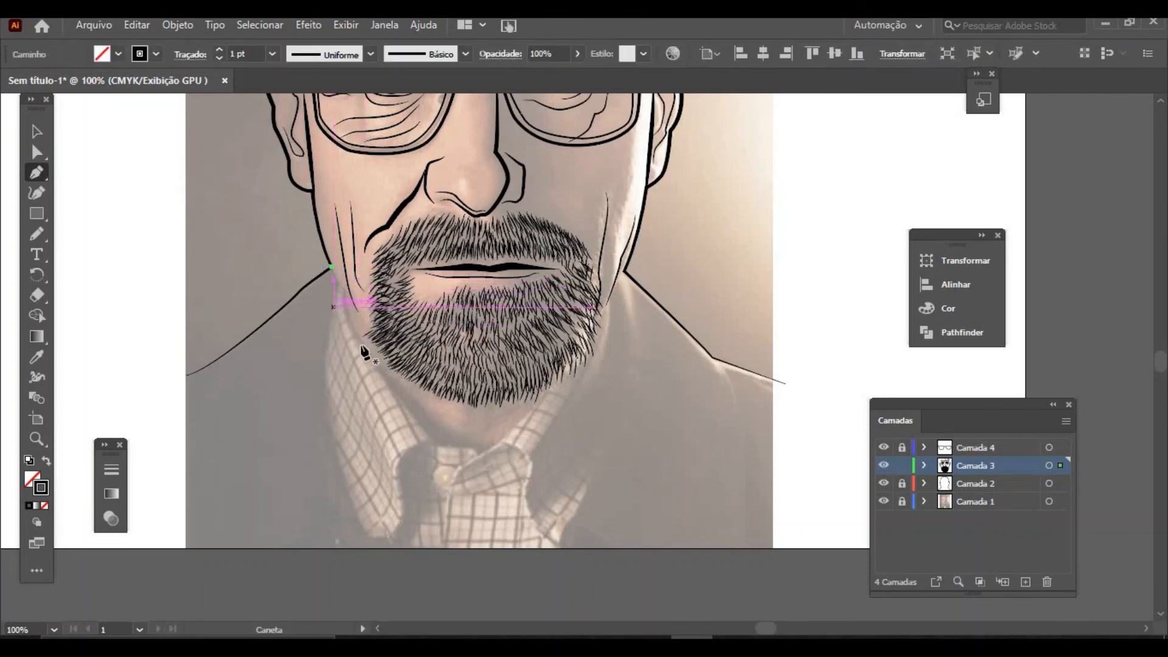
pyautogui.keyDown('ctrl'); pyautogui.click(887, 352); pyautogui.keyUp('ctrl')
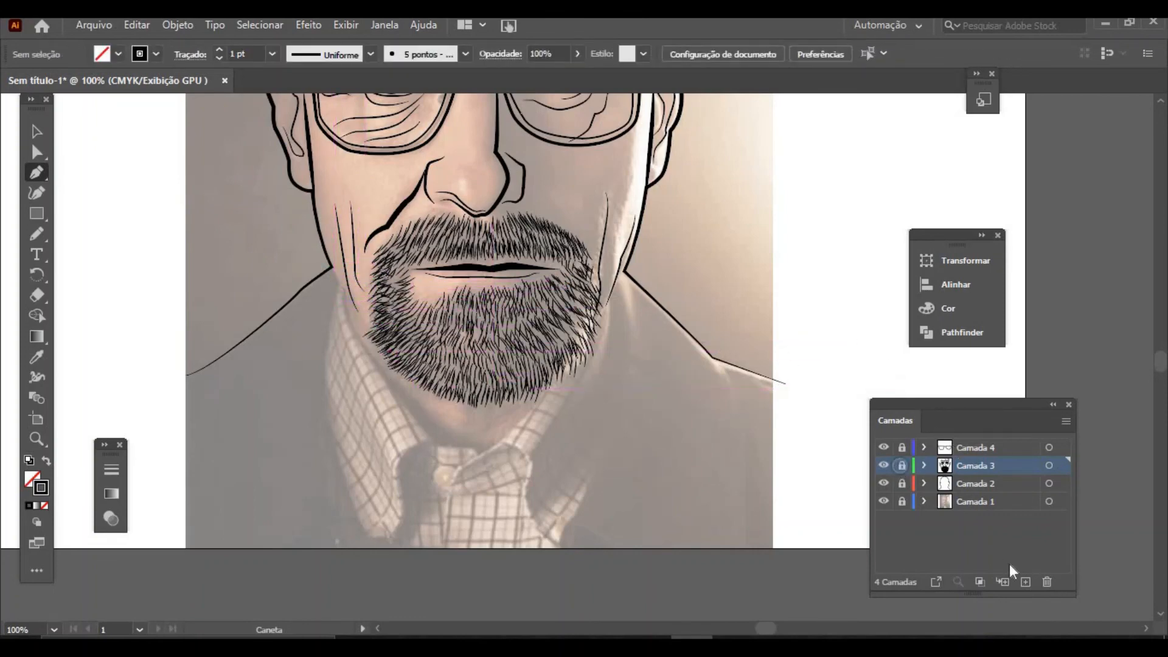
# Step: With Camada 3 locked, add a new layer and move it to the top of the layer stack
pyautogui.click(1025, 581)
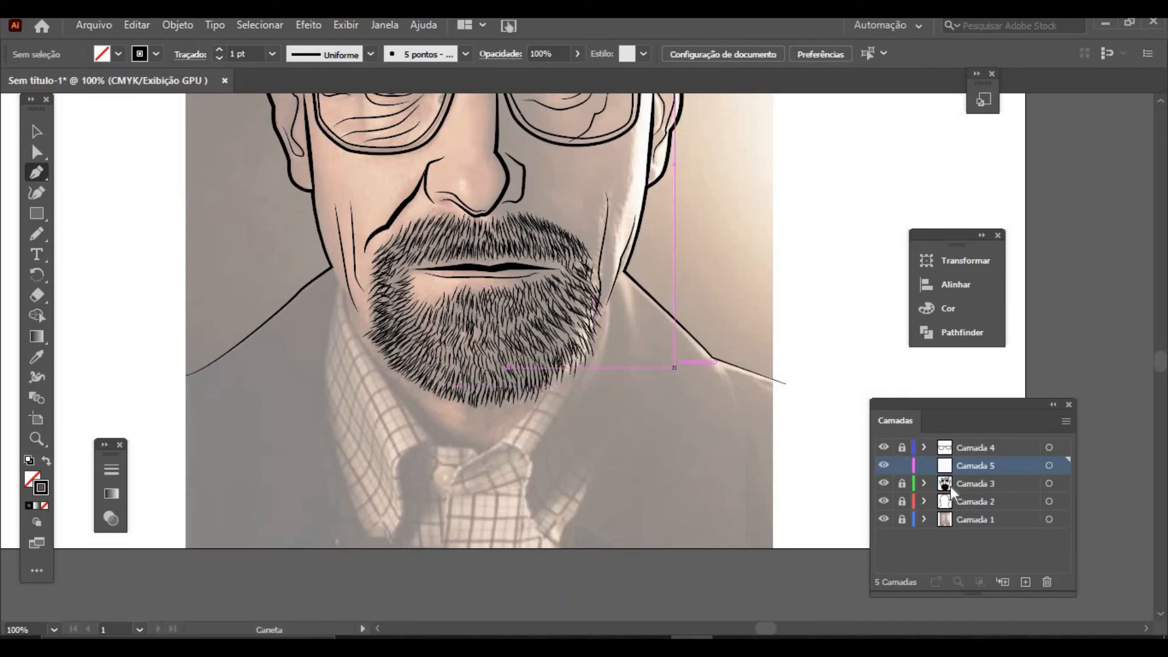
pyautogui.moveTo(976, 484); pyautogui.dragTo(976, 457)
pyautogui.click(974, 484)
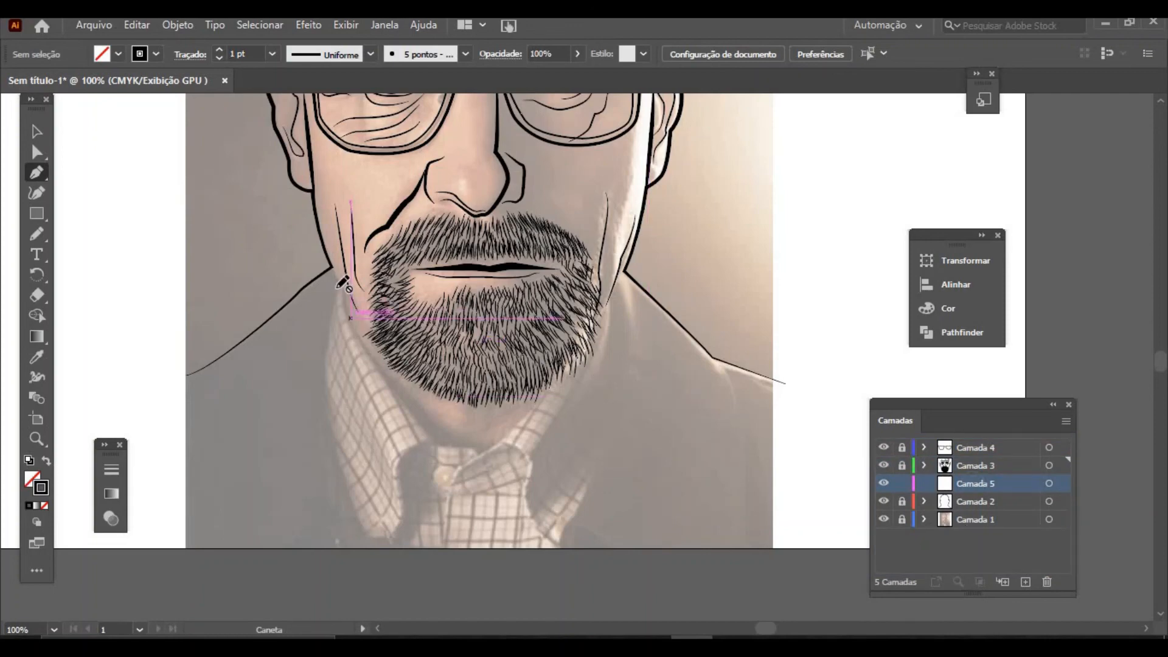
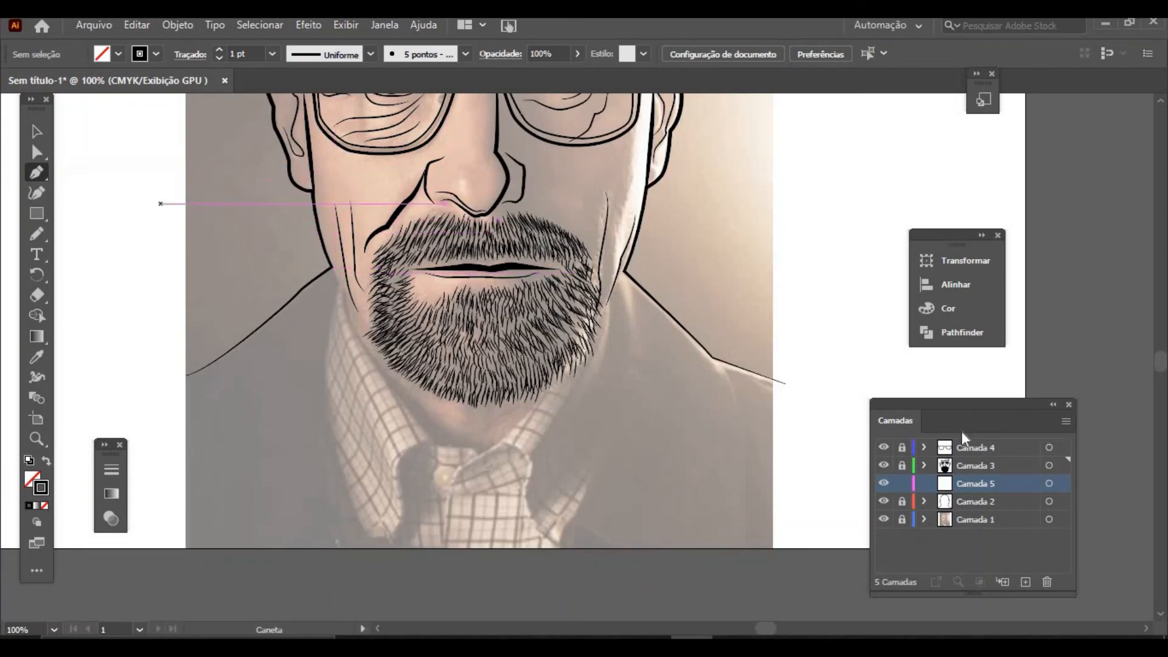
pyautogui.moveTo(985, 484); pyautogui.dragTo(985, 440)
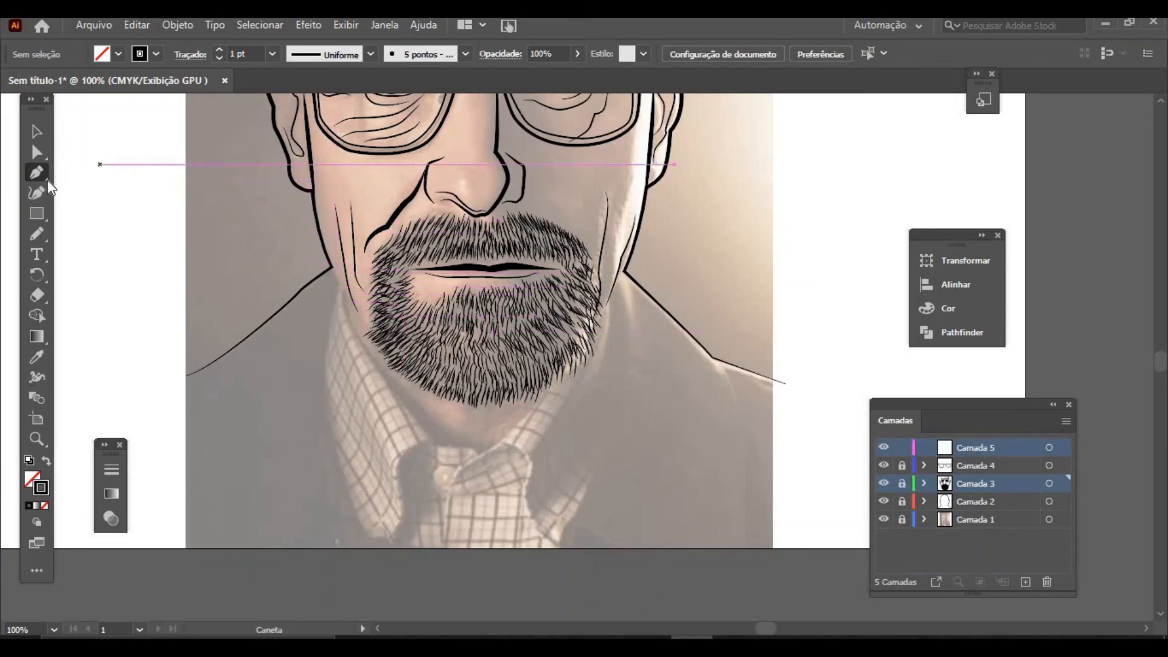
# Step: On Camada 5, draw a curved Pen path along the photo's left jawline, from the neck down under the beard to the chin
pyautogui.click(38, 173)
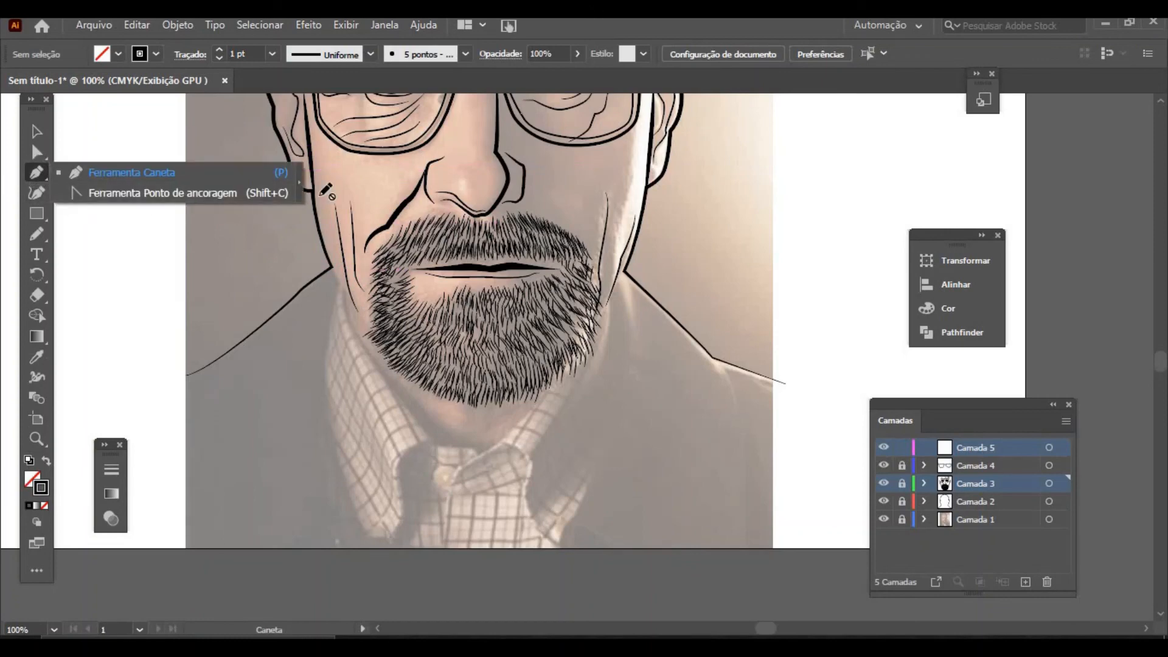
pyautogui.click(972, 448)
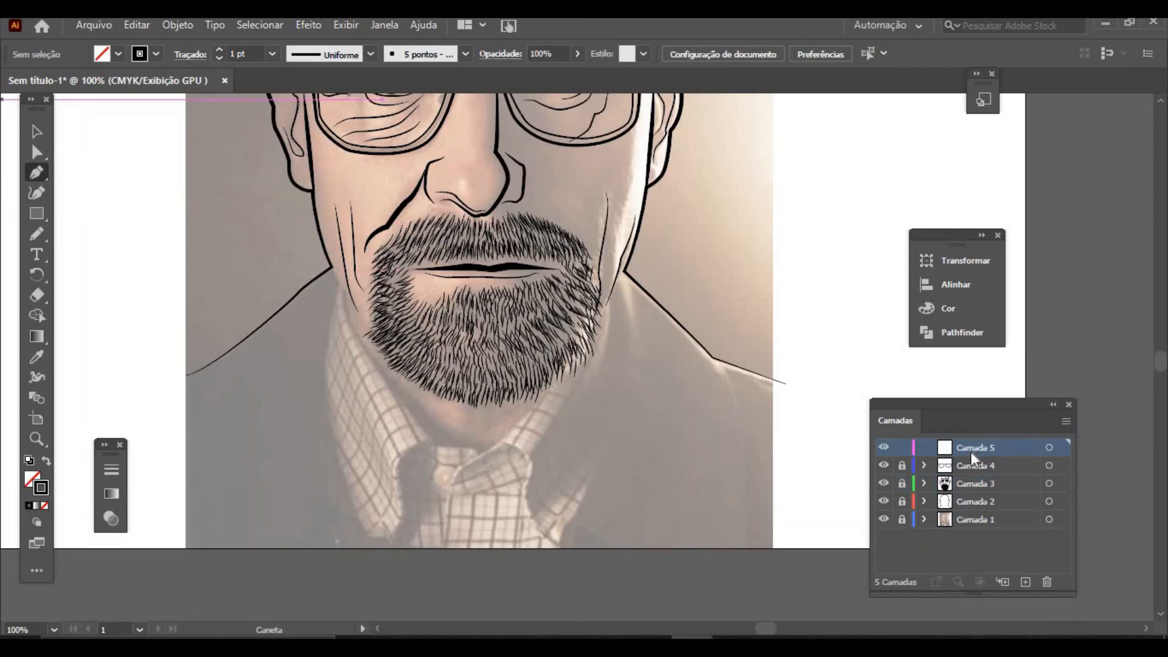
pyautogui.click(334, 273)
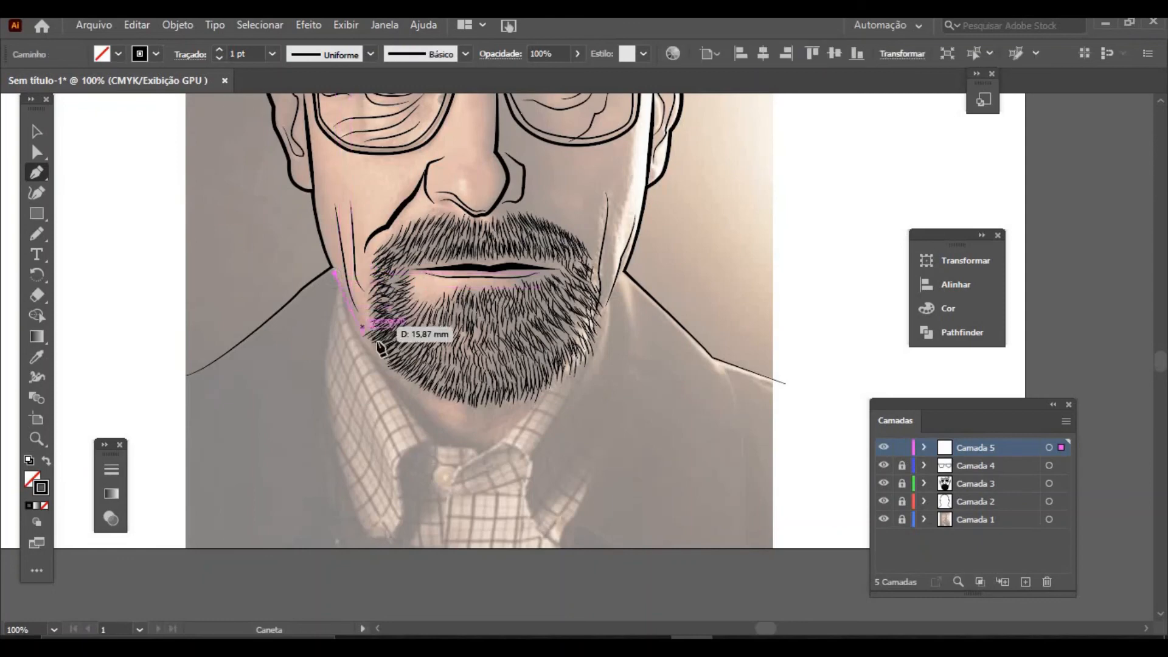
pyautogui.moveTo(382, 345); pyautogui.dragTo(412, 379)
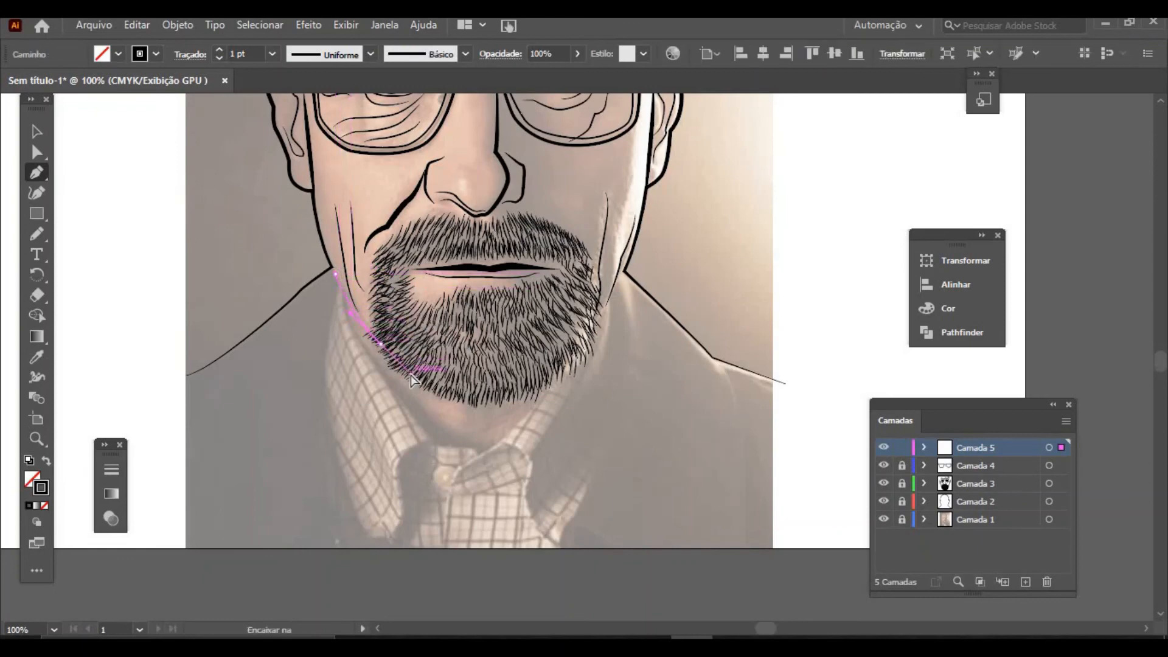
pyautogui.click(412, 374)
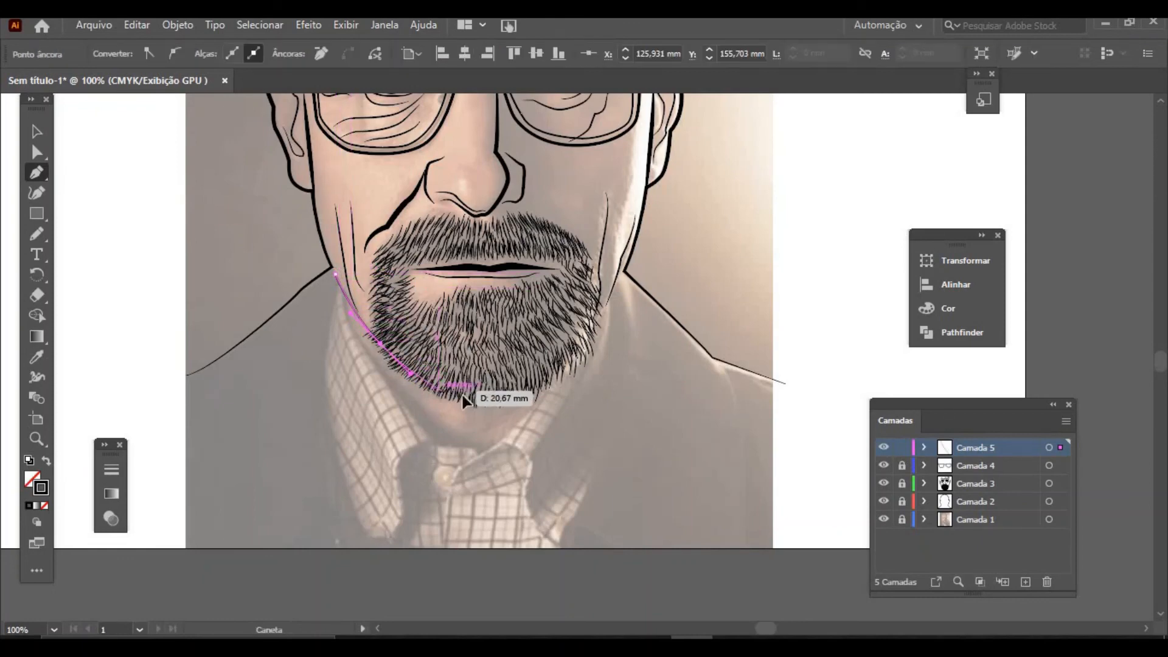
pyautogui.click(451, 398)
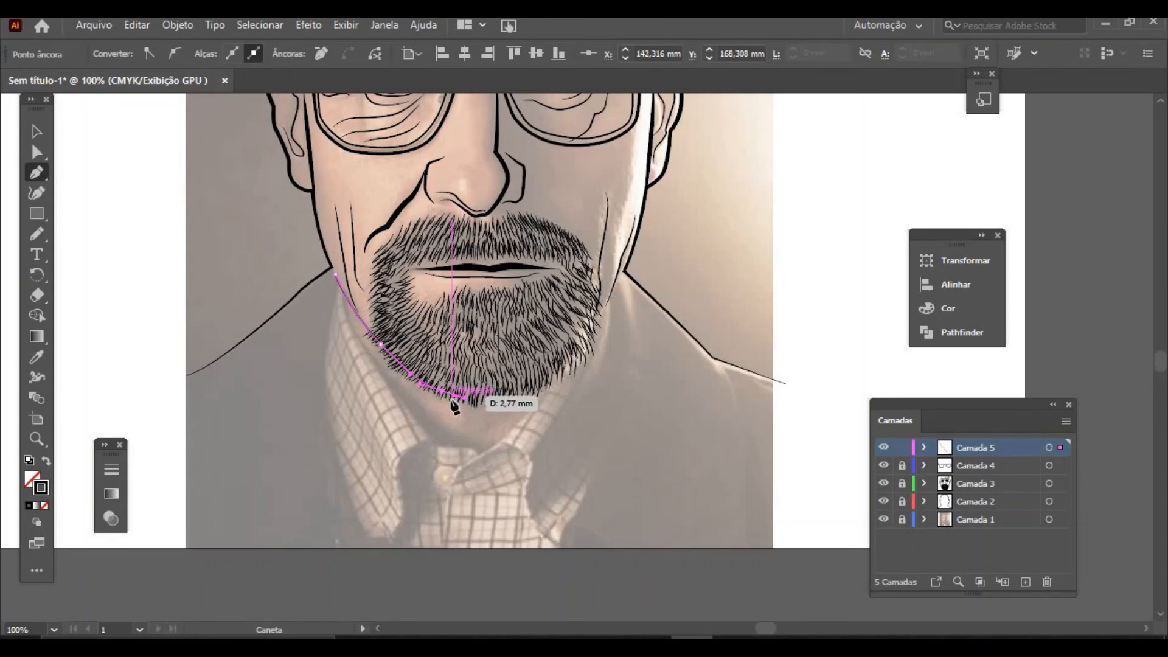
pyautogui.moveTo(451, 400); pyautogui.dragTo(468, 443)
pyautogui.press('v')
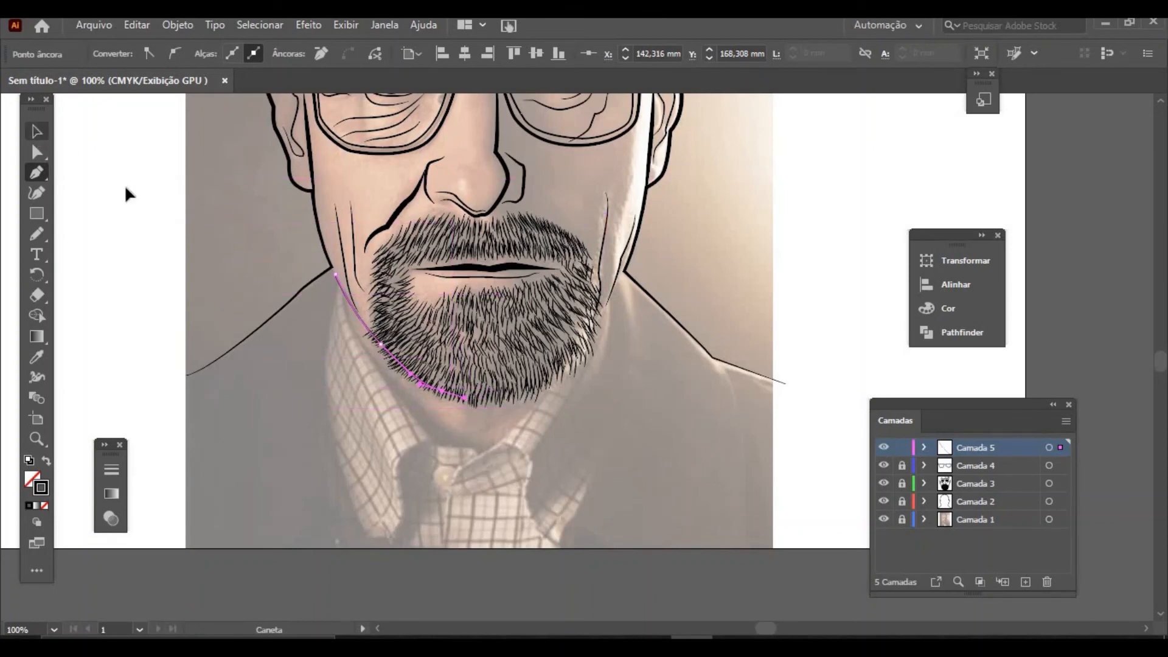
pyautogui.click(122, 194)
# Step: Apply the elliptical width profile, tapered at both ends, to the left jawline stroke
pyautogui.click(365, 333)
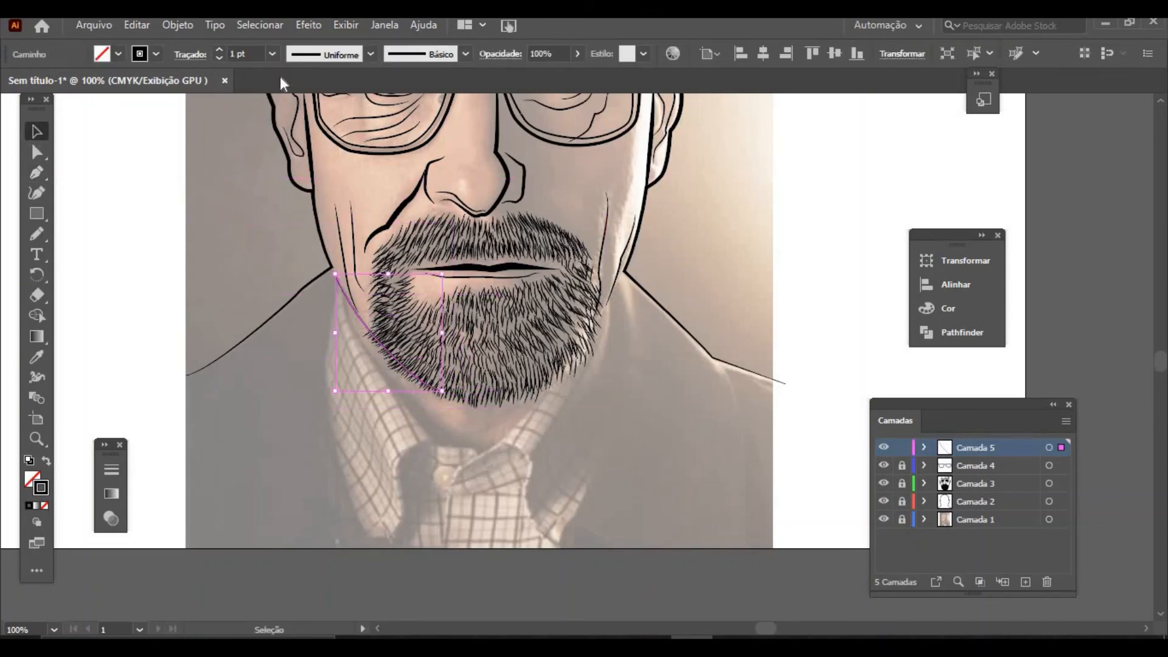
pyautogui.click(370, 53)
pyautogui.click(316, 108)
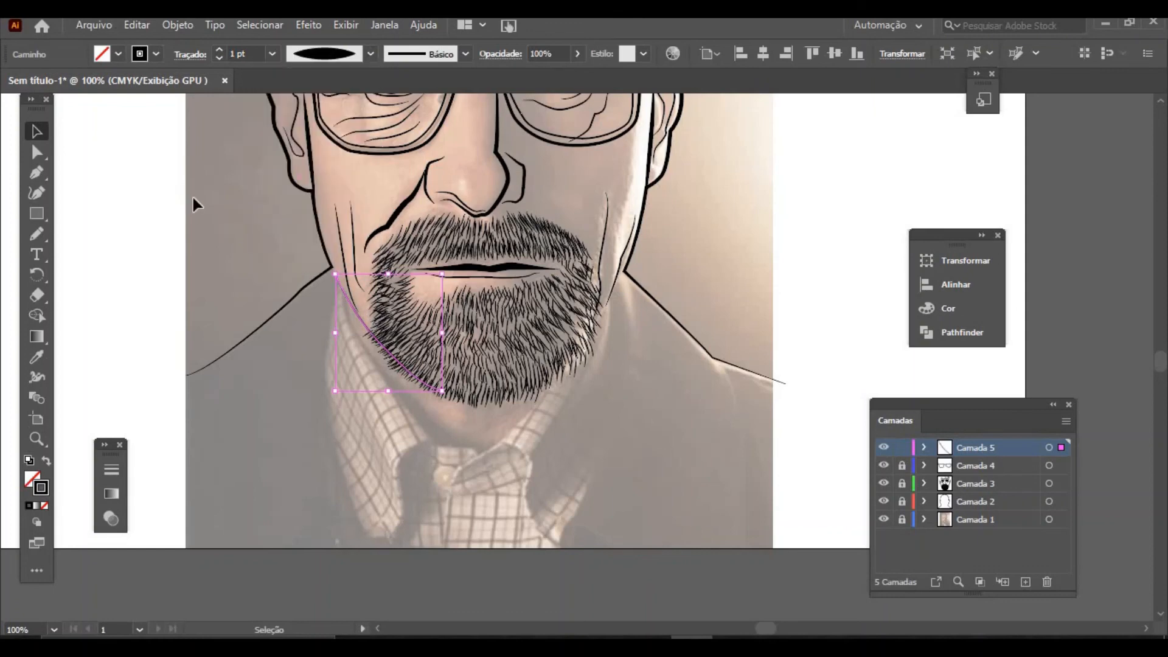
pyautogui.click(193, 194)
# Step: Draw a curved Pen path along the photo's right jawline, following the beard's lower edge to the chin
pyautogui.click(37, 172)
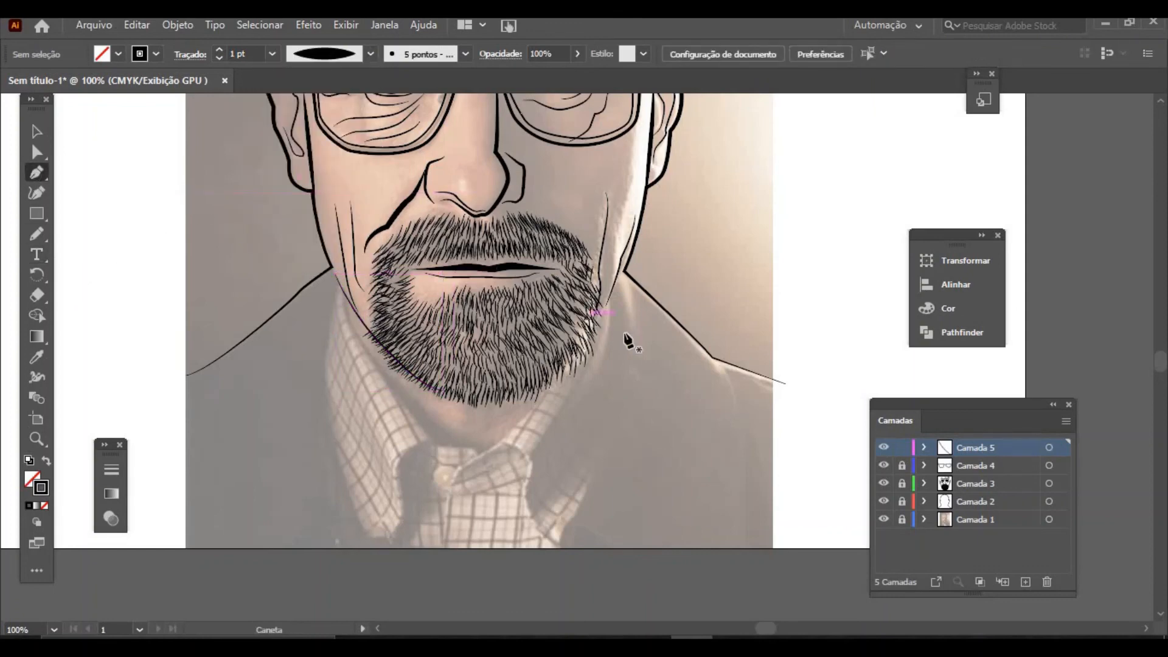
pyautogui.click(609, 300)
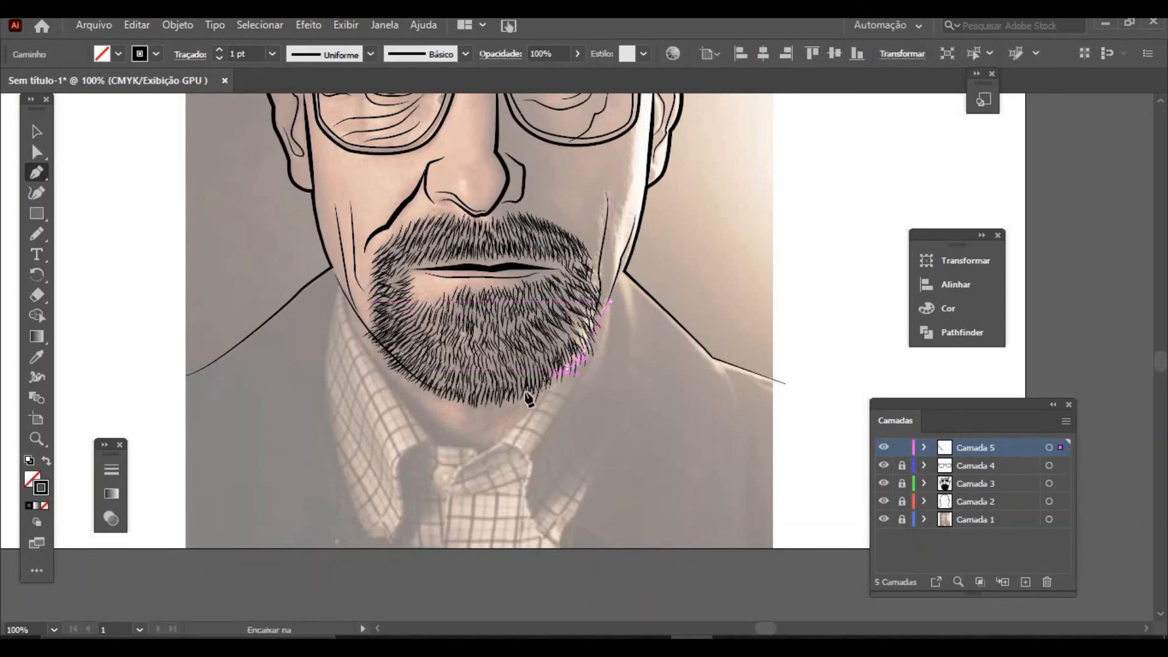
pyautogui.moveTo(524, 394); pyautogui.dragTo(476, 401)
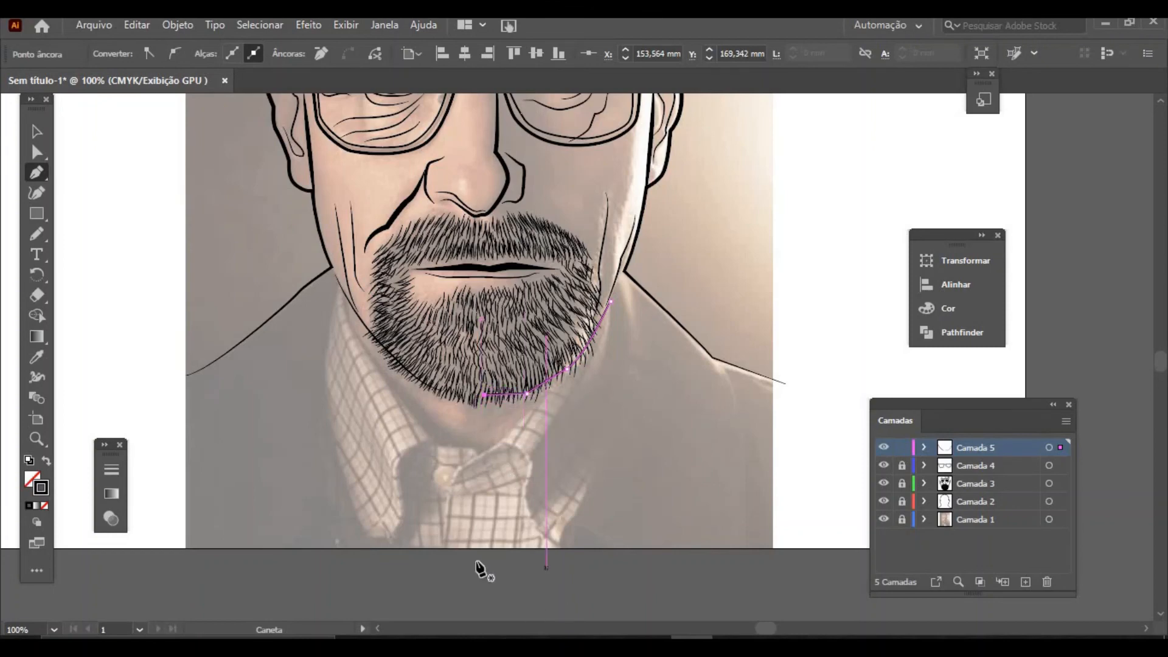
pyautogui.press('v')
pyautogui.click(623, 445)
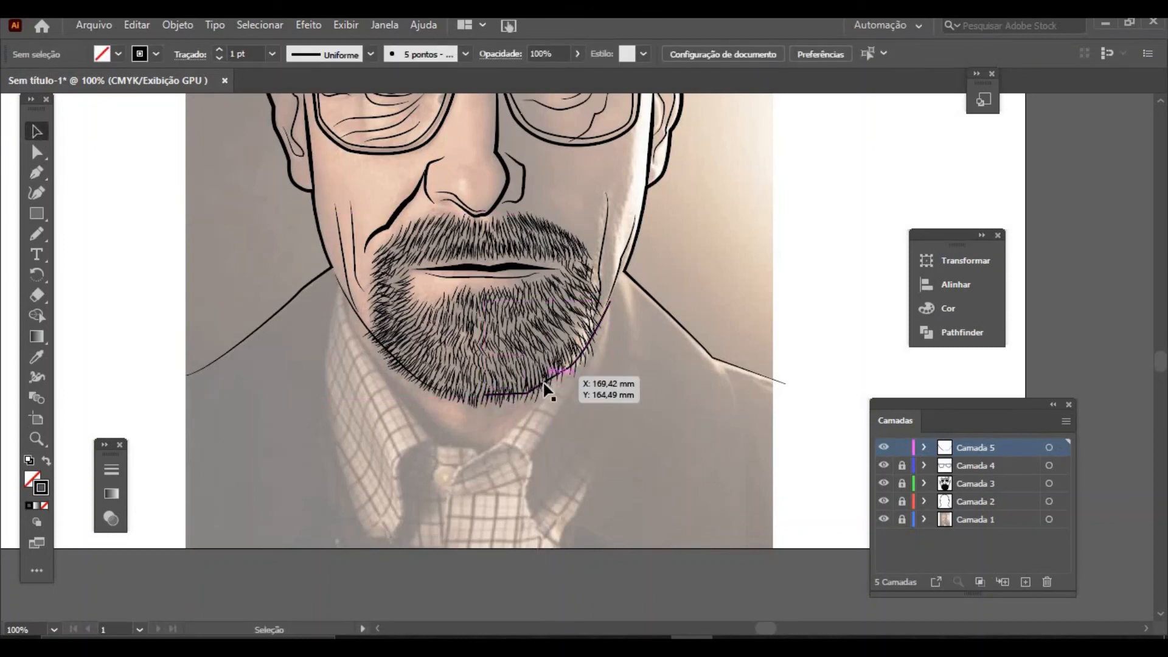
# Step: Give the right jawline stroke the elliptical width profile tapered at both ends
pyautogui.click(596, 335)
pyautogui.click(369, 54)
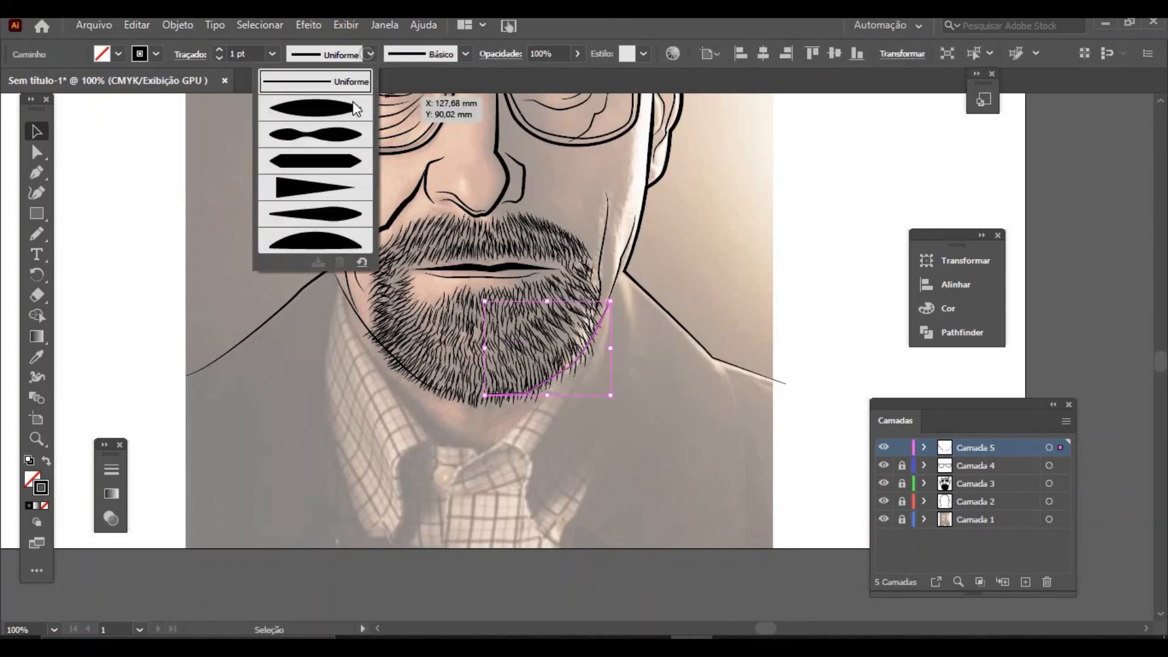
pyautogui.click(315, 108)
pyautogui.click(538, 541)
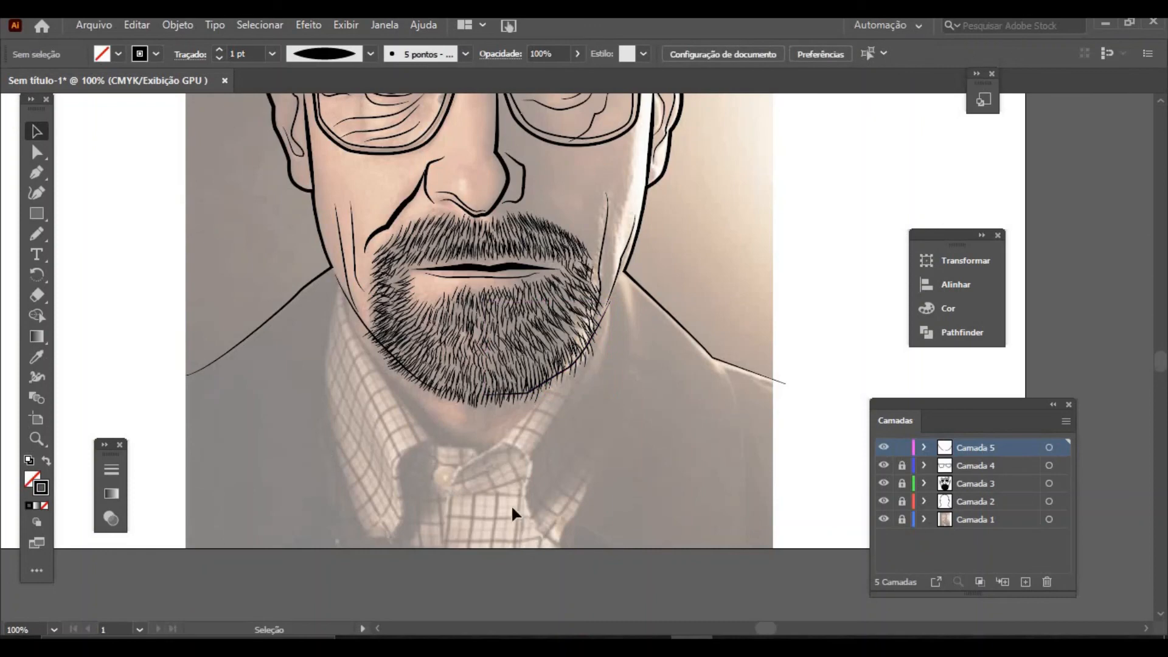
# Step: Check the whole line drawing with the photo layer Camada 1 hidden, and show the photo again
pyautogui.hotkey('ctrl', '0')
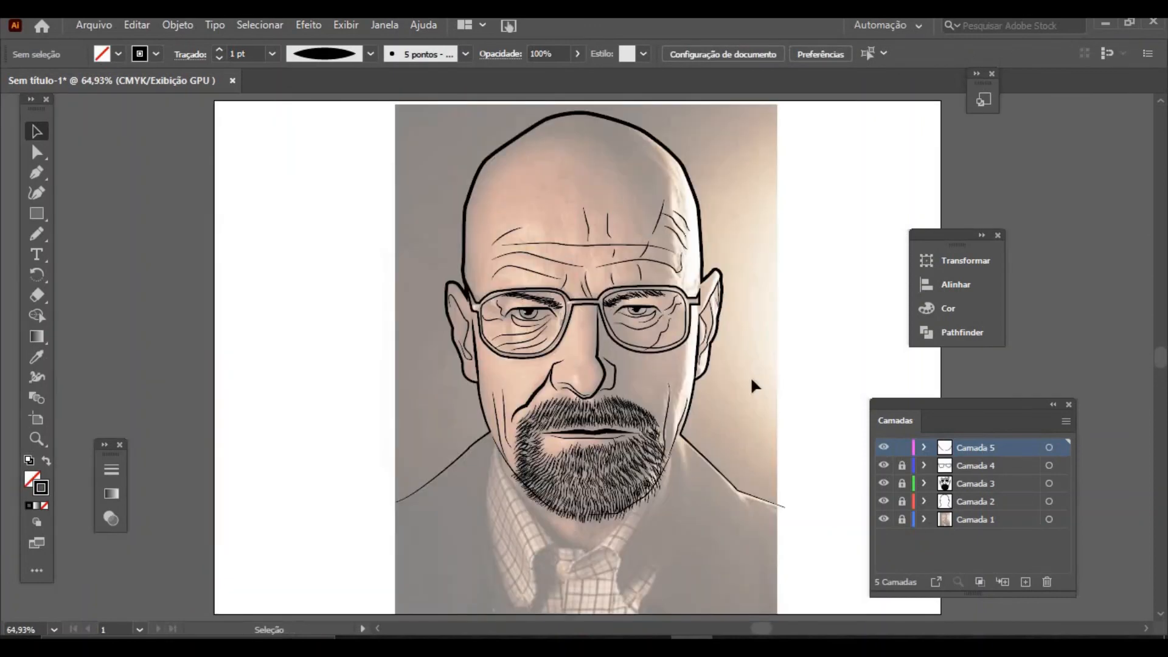
pyautogui.click(884, 518)
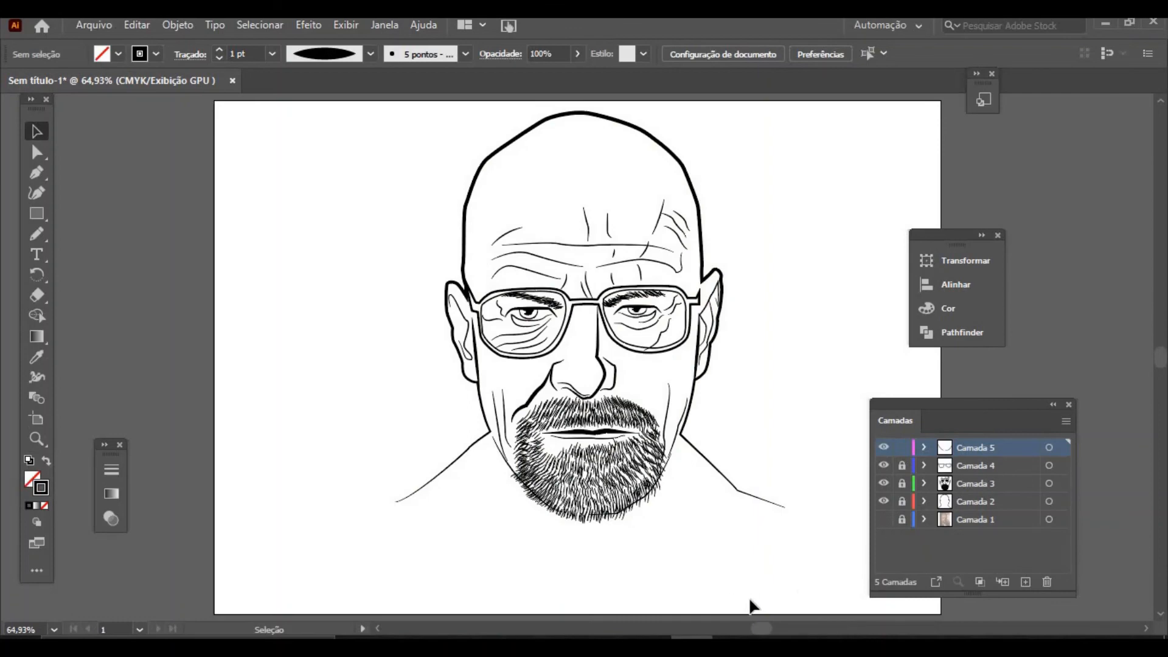
pyautogui.click(884, 519)
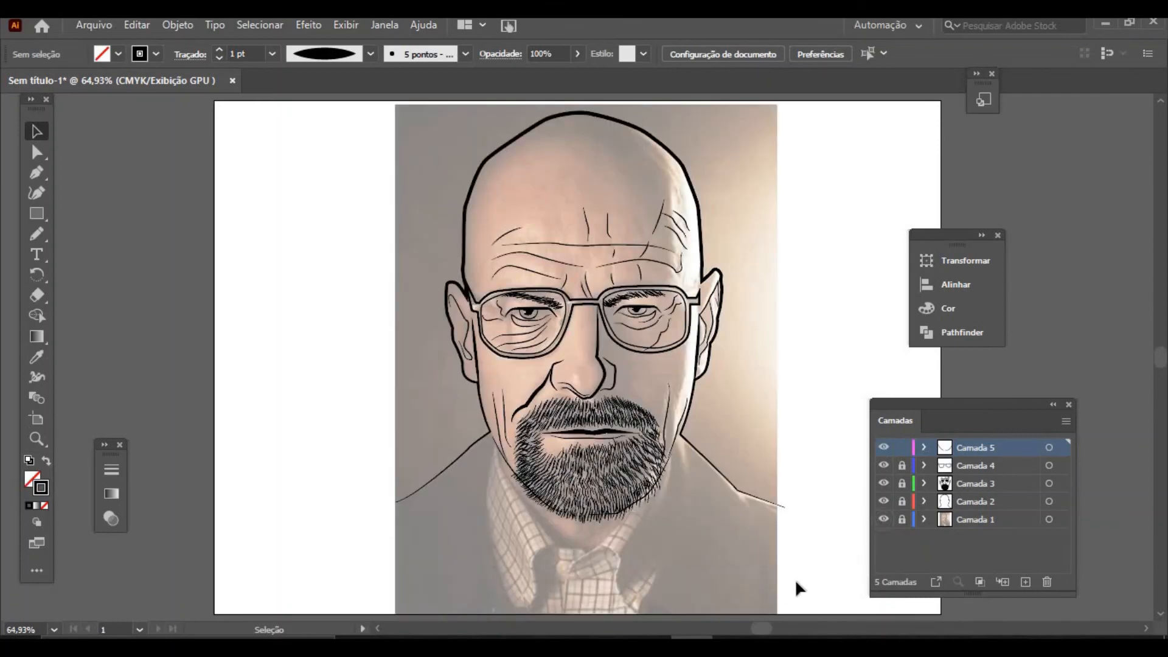
# Step: Lock Camada 5 and add a new layer above it
pyautogui.press('p')
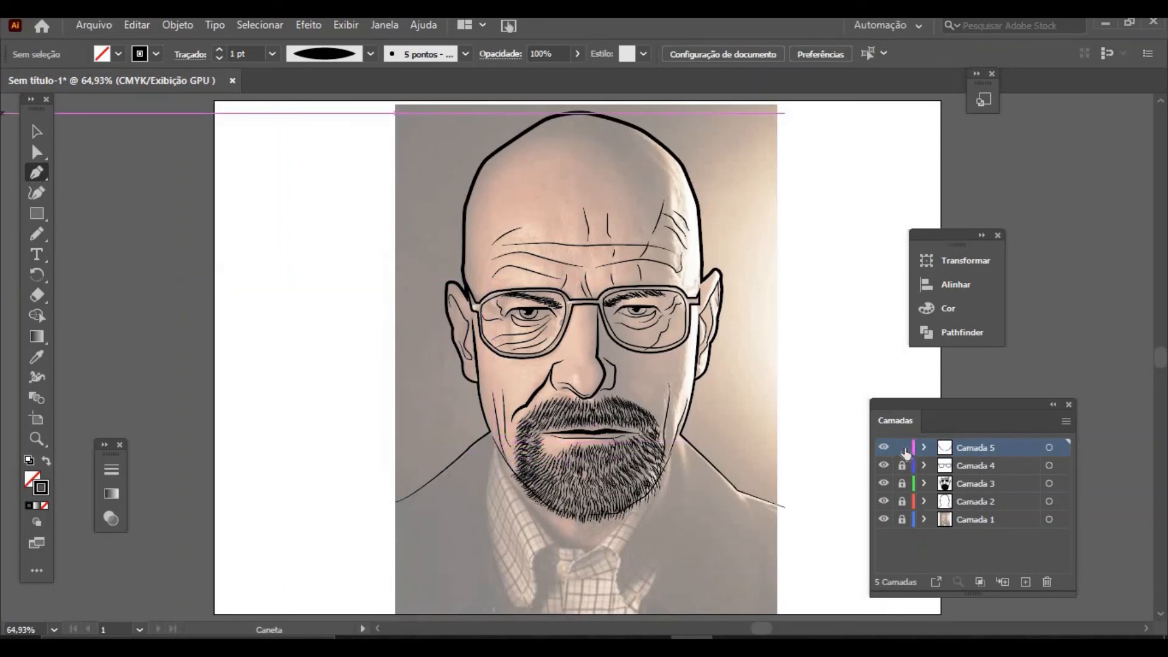
pyautogui.click(1025, 582)
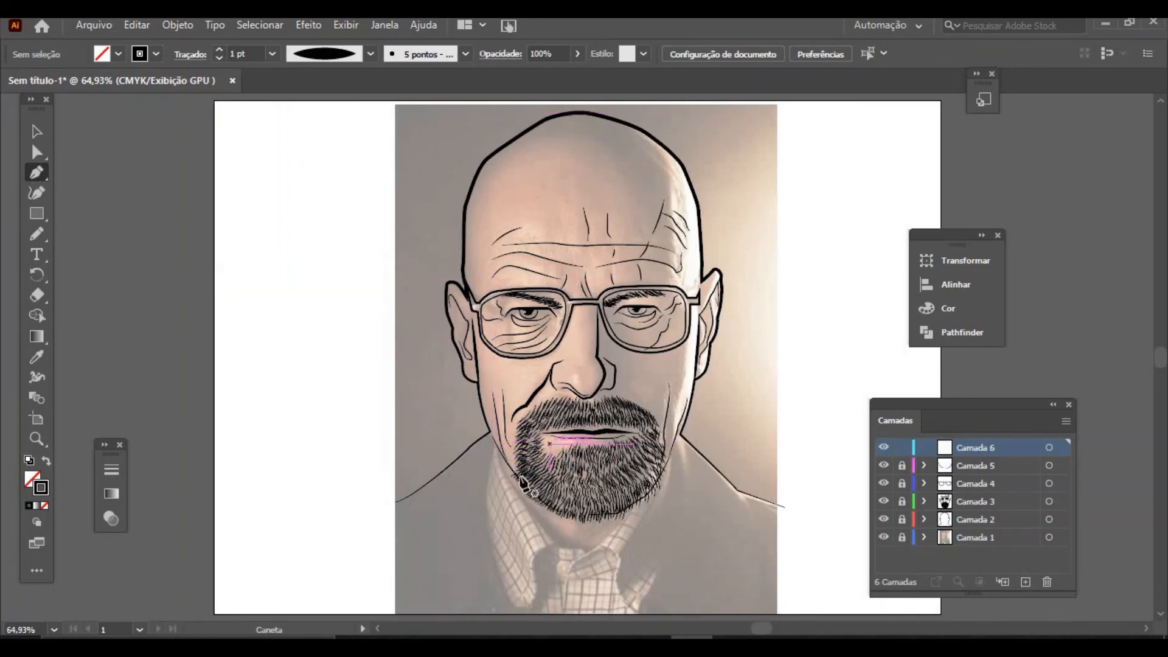
pyautogui.hotkey('ctrl', '-')
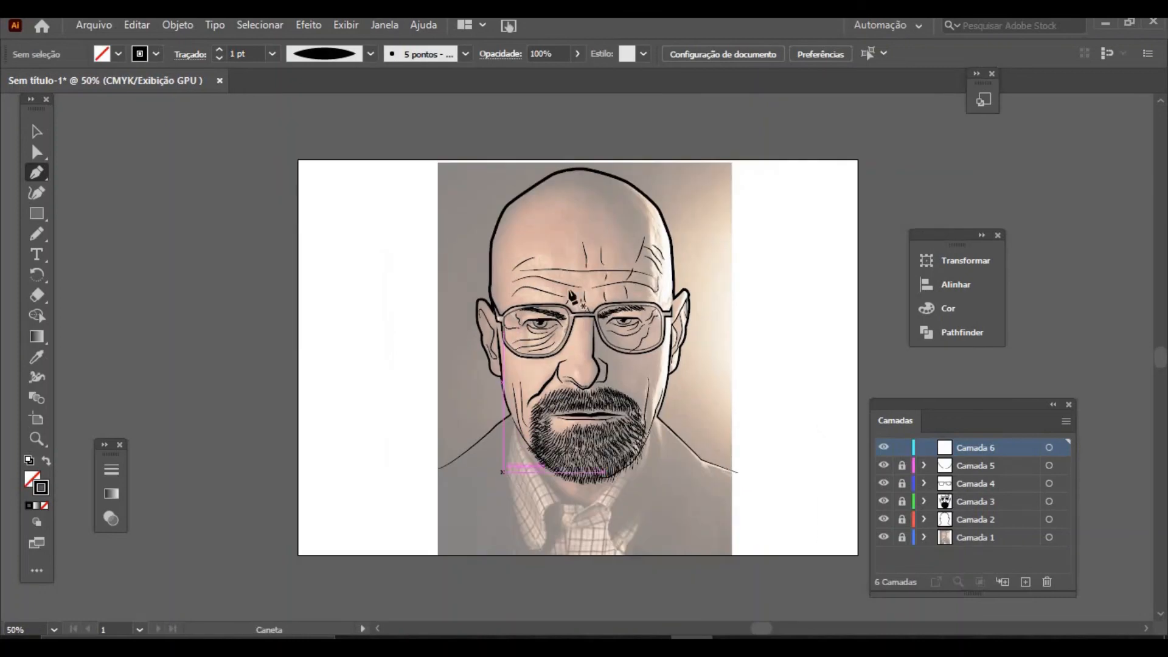
# Step: Draw the jacket's left opening edge with the Pen tool, from the neck along the shirt collar to the photo's lower edge
pyautogui.click(513, 427)
pyautogui.click(503, 454)
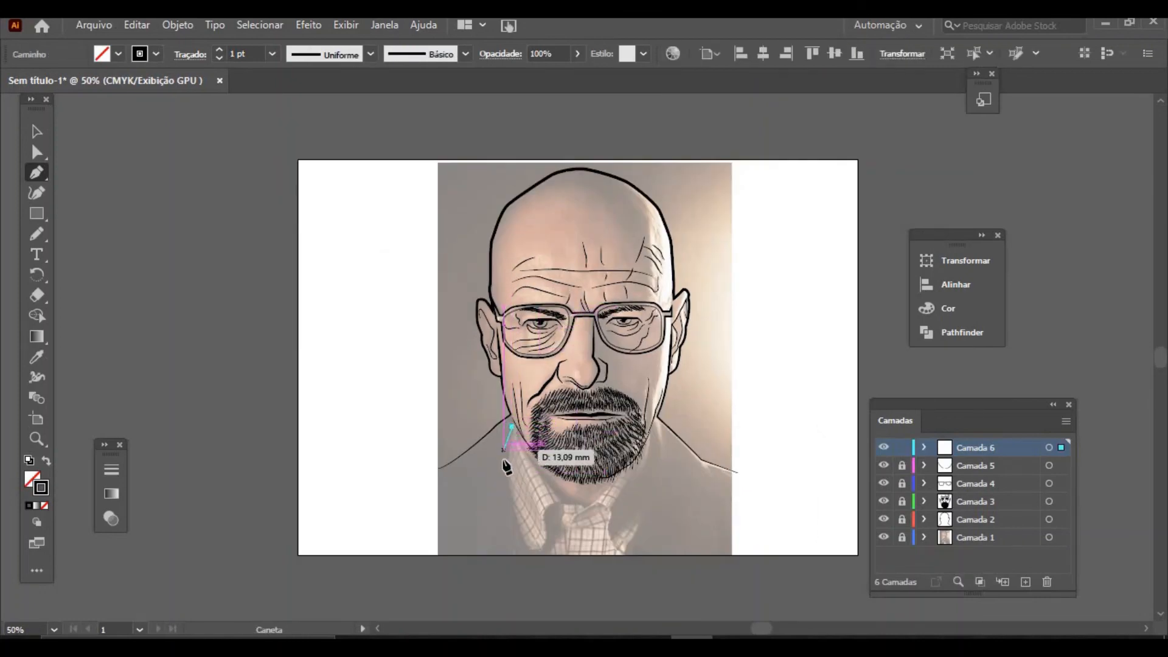
pyautogui.click(506, 468)
pyautogui.click(508, 481)
pyautogui.moveTo(518, 552); pyautogui.dragTo(516, 567)
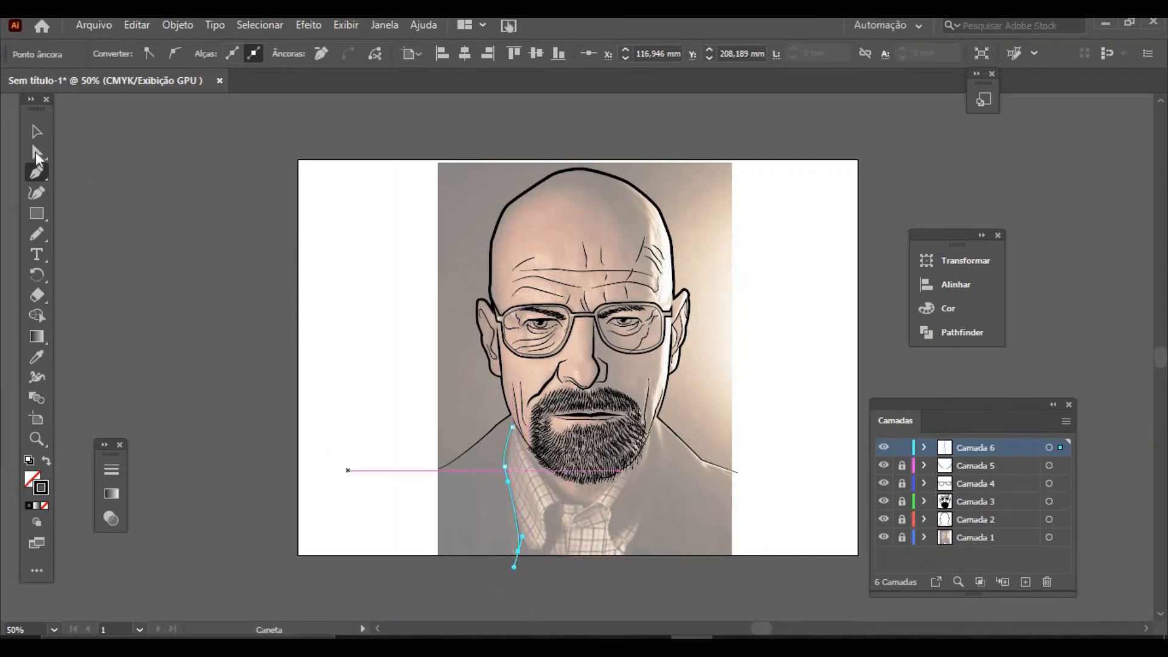
pyautogui.press('v')
# Step: Apply the elliptical width profile and a 3 pt stroke to the jacket's left edge
pyautogui.click(519, 510)
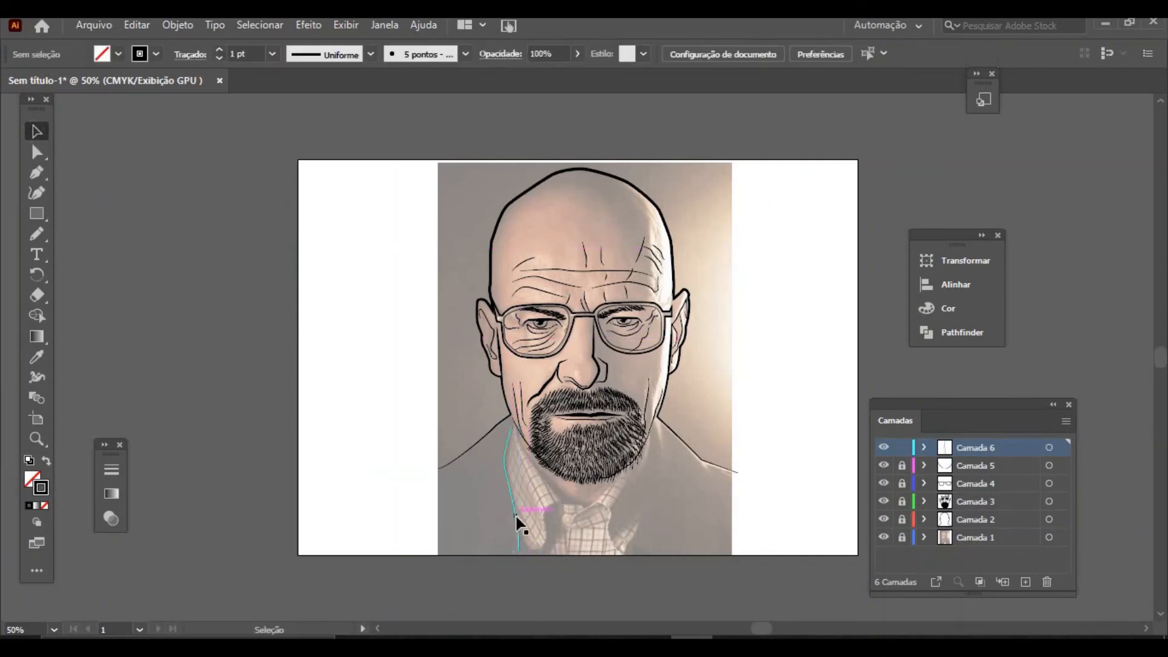
pyautogui.click(372, 54)
pyautogui.click(332, 104)
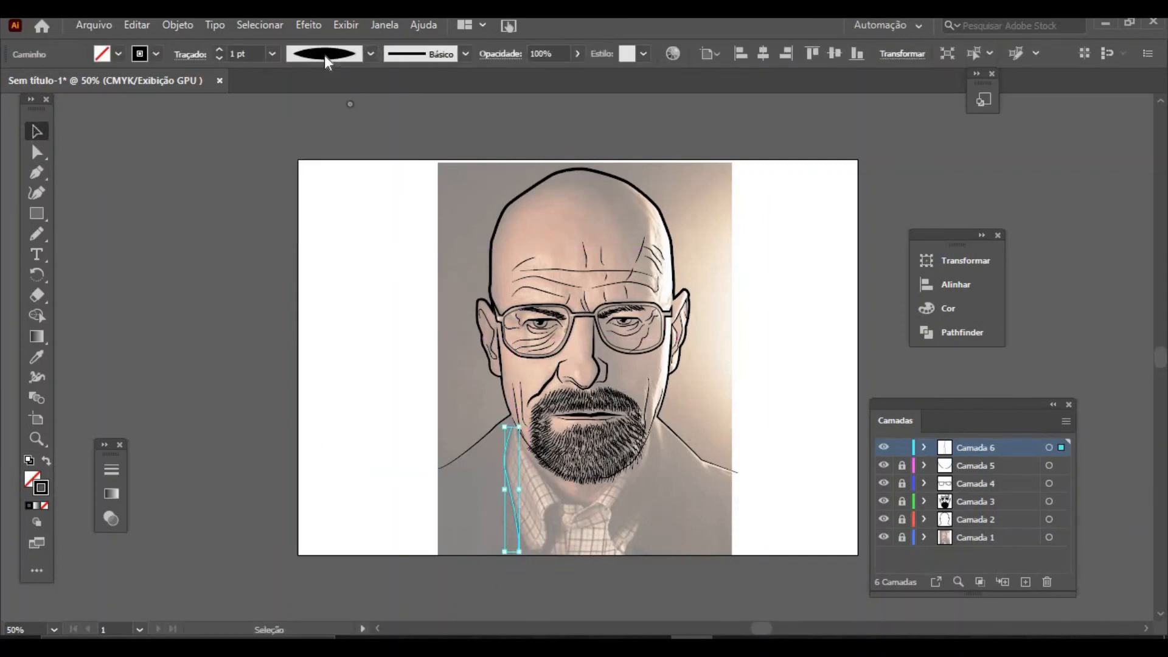
pyautogui.click(273, 53)
pyautogui.click(296, 164)
pyautogui.click(256, 271)
# Step: Draw the jacket's right opening edge with the Pen tool, from the neck down, angling outward at the photo's lower edge
pyautogui.click(36, 173)
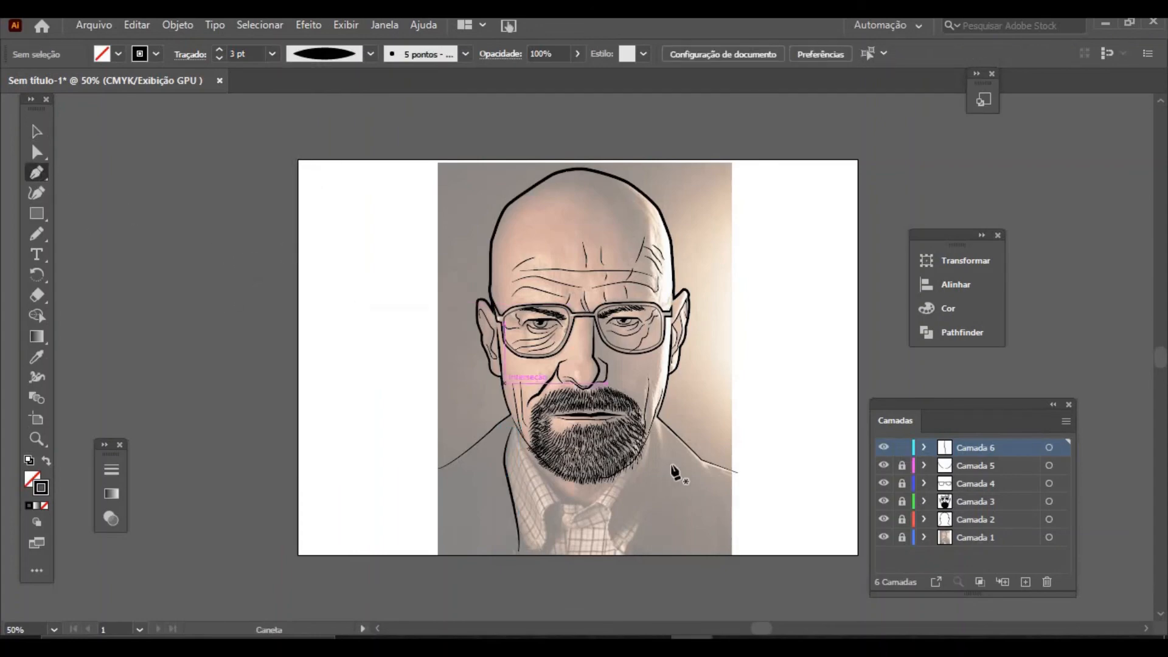
pyautogui.click(654, 428)
pyautogui.click(658, 465)
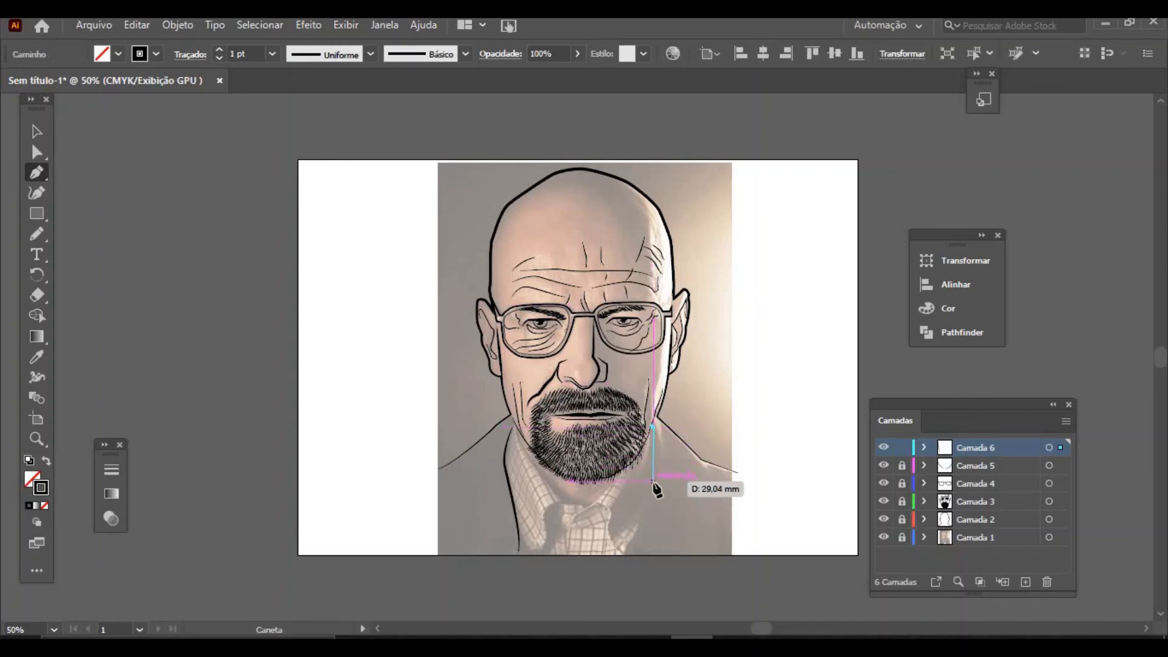
pyautogui.click(653, 482)
pyautogui.click(649, 500)
pyautogui.click(632, 544)
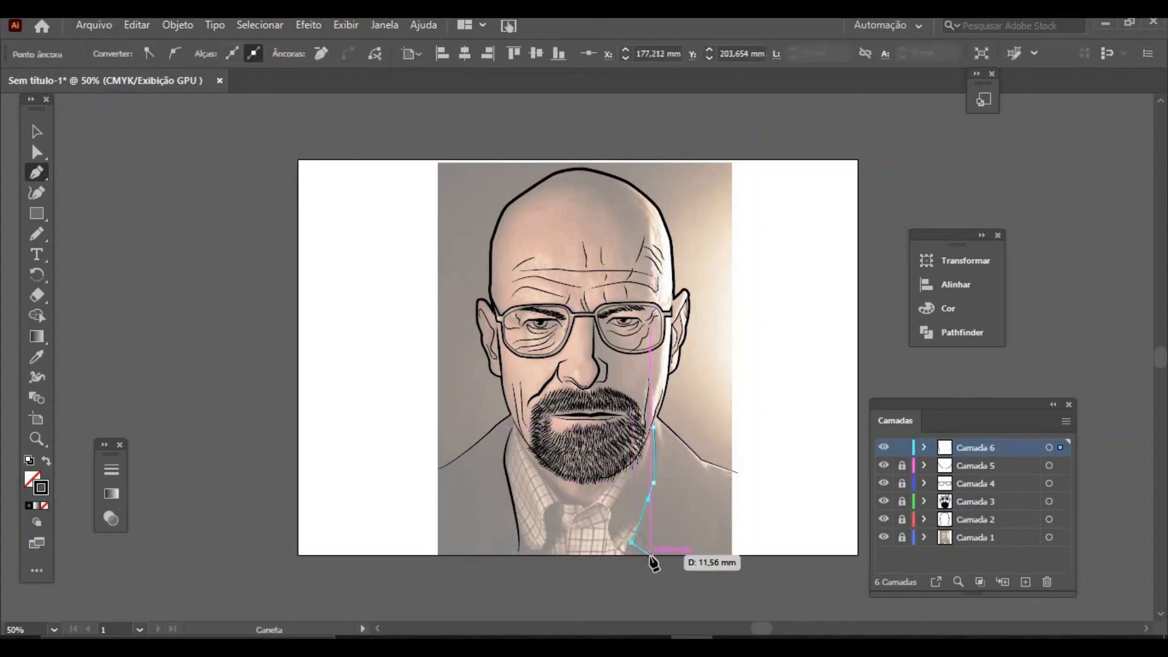
pyautogui.click(649, 554)
pyautogui.click(36, 131)
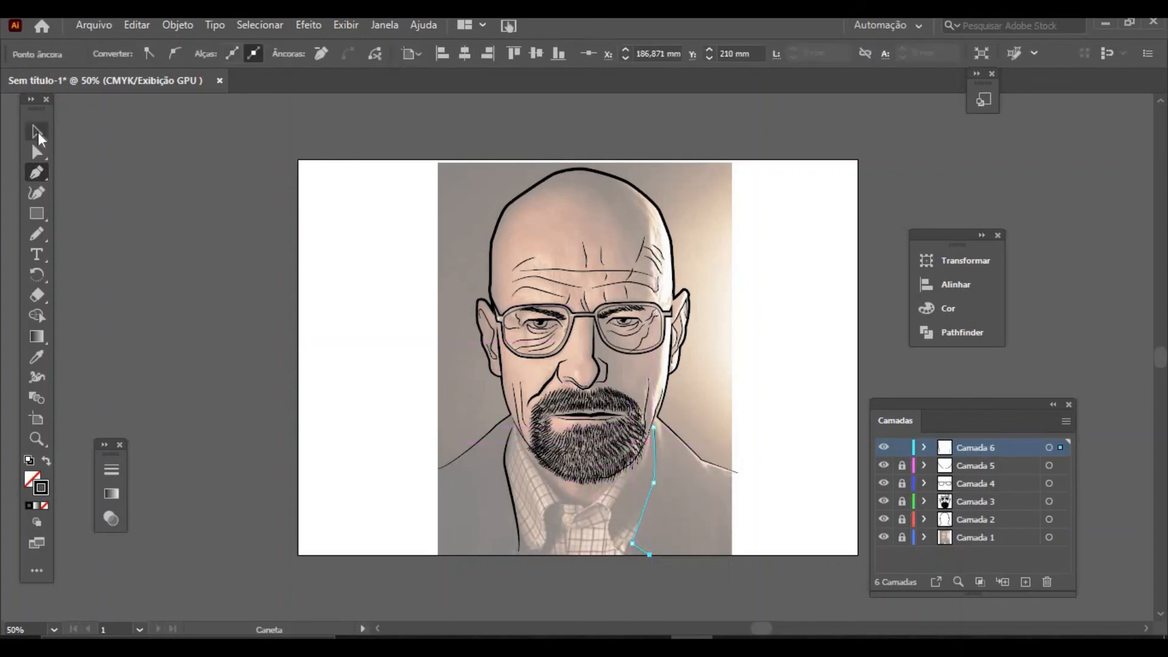
pyautogui.click(228, 249)
# Step: Apply the elliptical width profile and a 2 pt stroke to the jacket's right edge
pyautogui.click(645, 509)
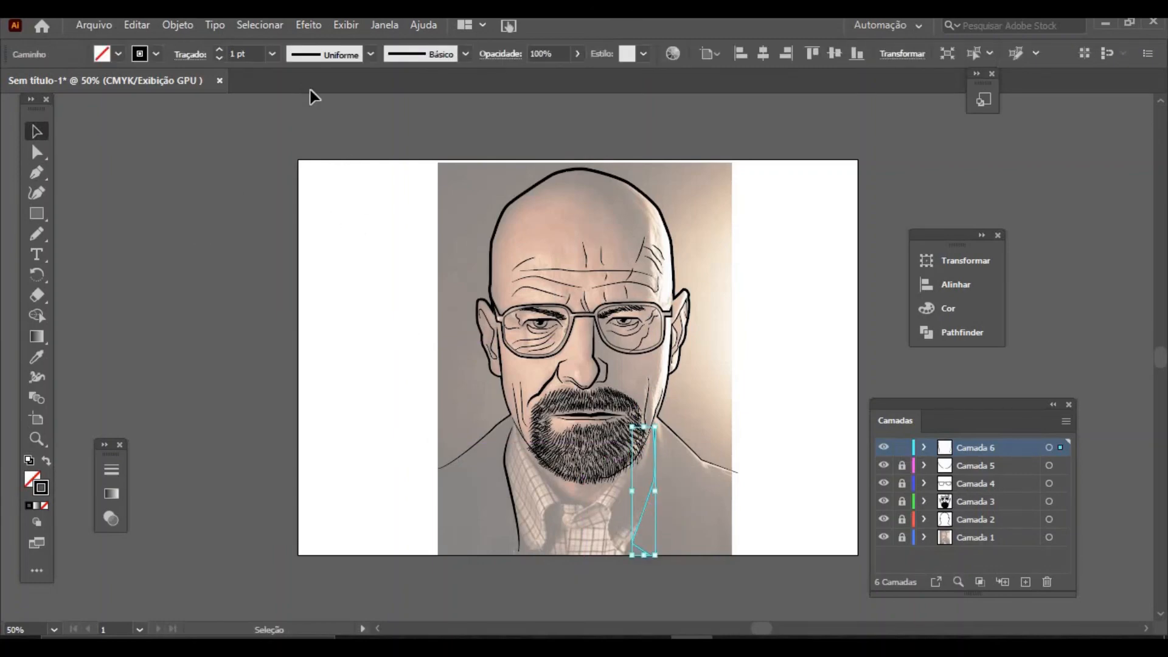
pyautogui.click(371, 55)
pyautogui.click(353, 105)
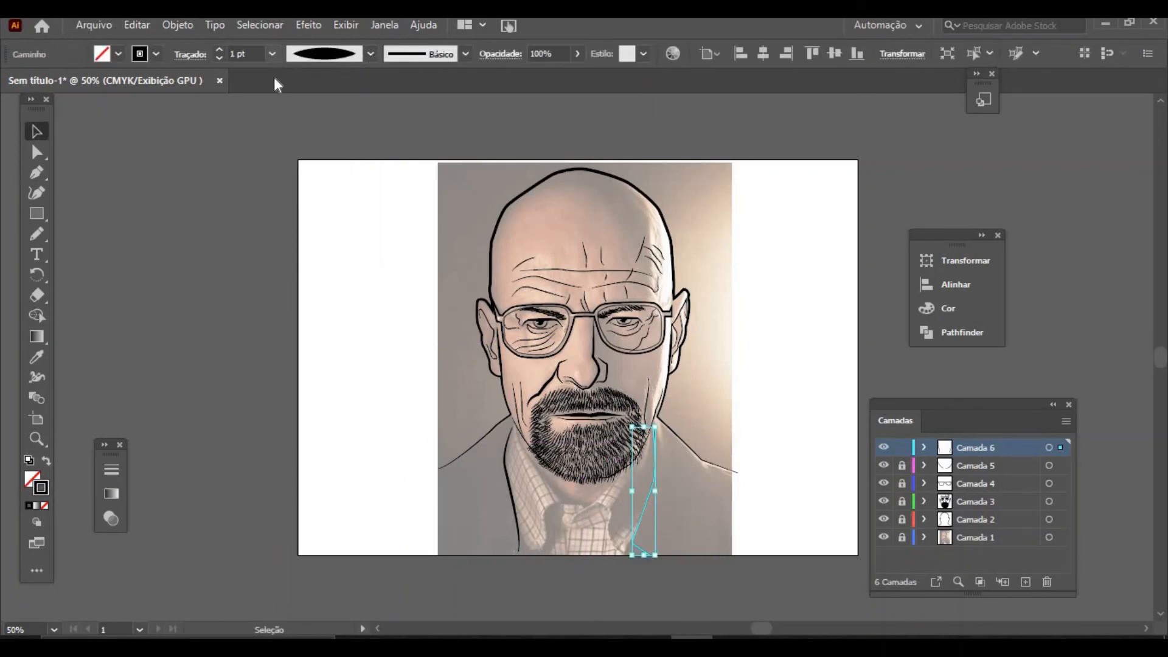
pyautogui.click(272, 54)
pyautogui.click(304, 148)
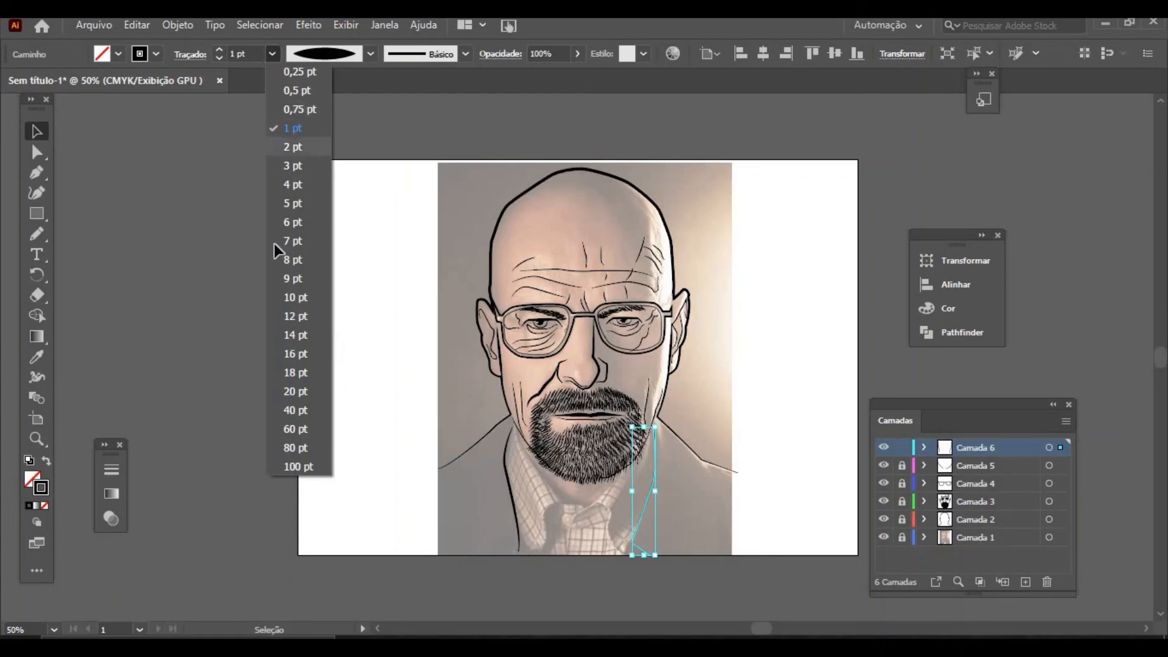
pyautogui.click(234, 408)
# Step: Outline the shirt collar's left flap with the Pen tool, from its lower tip to the neck and back down along the jacket edge
pyautogui.click(34, 173)
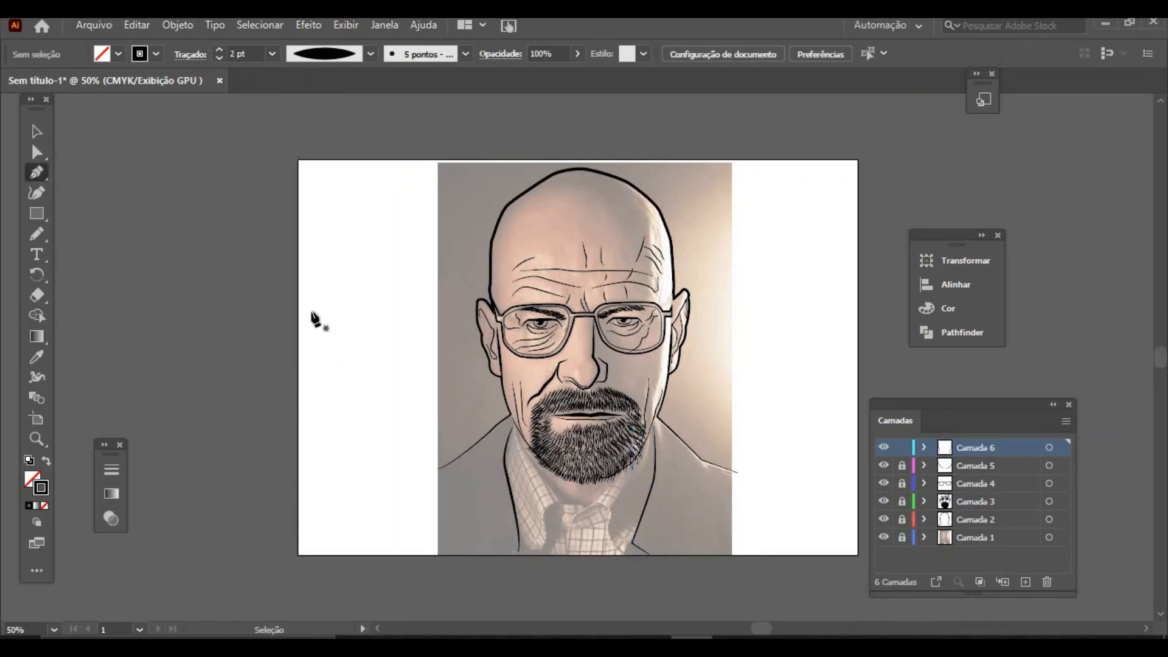
pyautogui.click(528, 551)
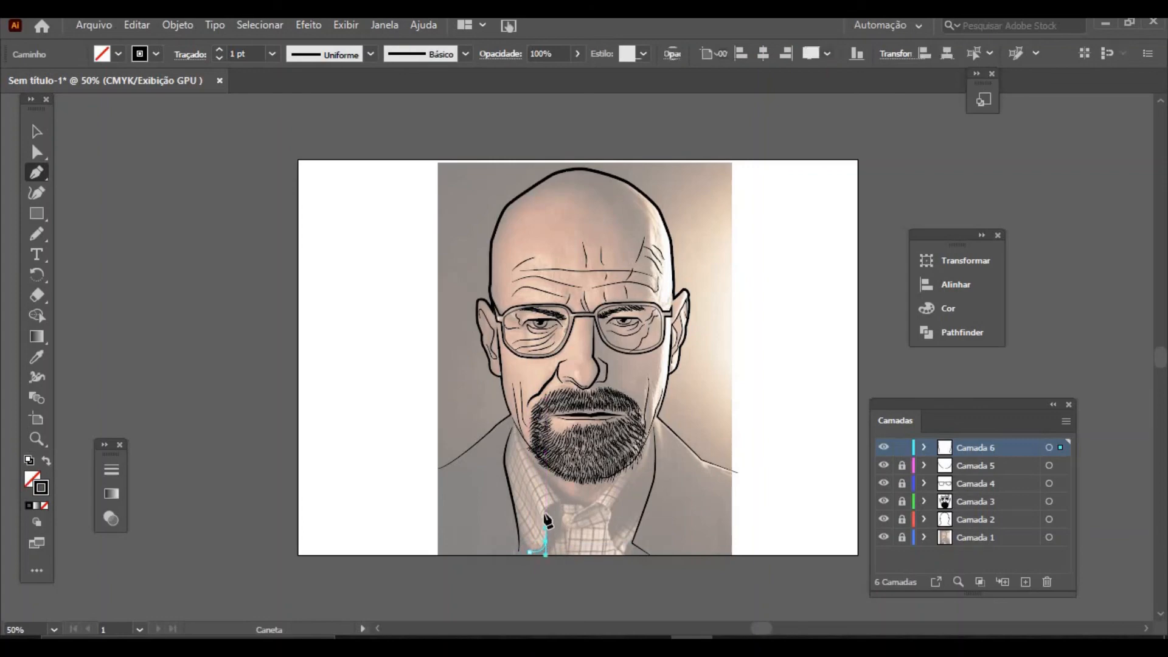
pyautogui.moveTo(543, 510); pyautogui.dragTo(563, 511)
pyautogui.click(559, 502)
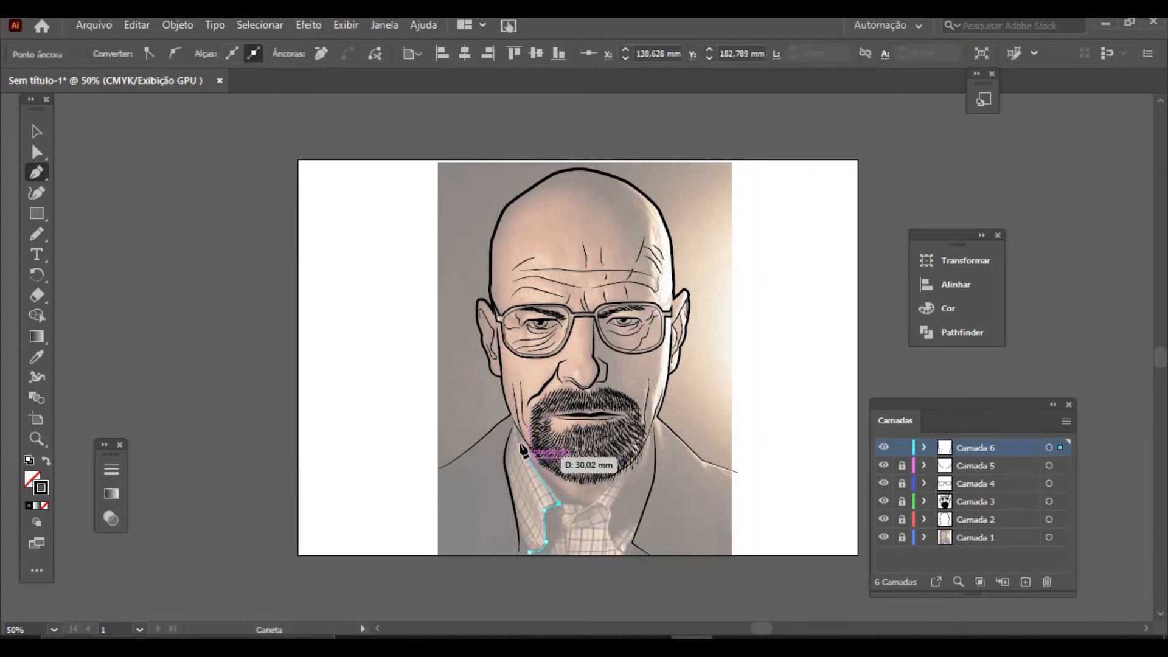
pyautogui.click(512, 426)
pyautogui.click(503, 450)
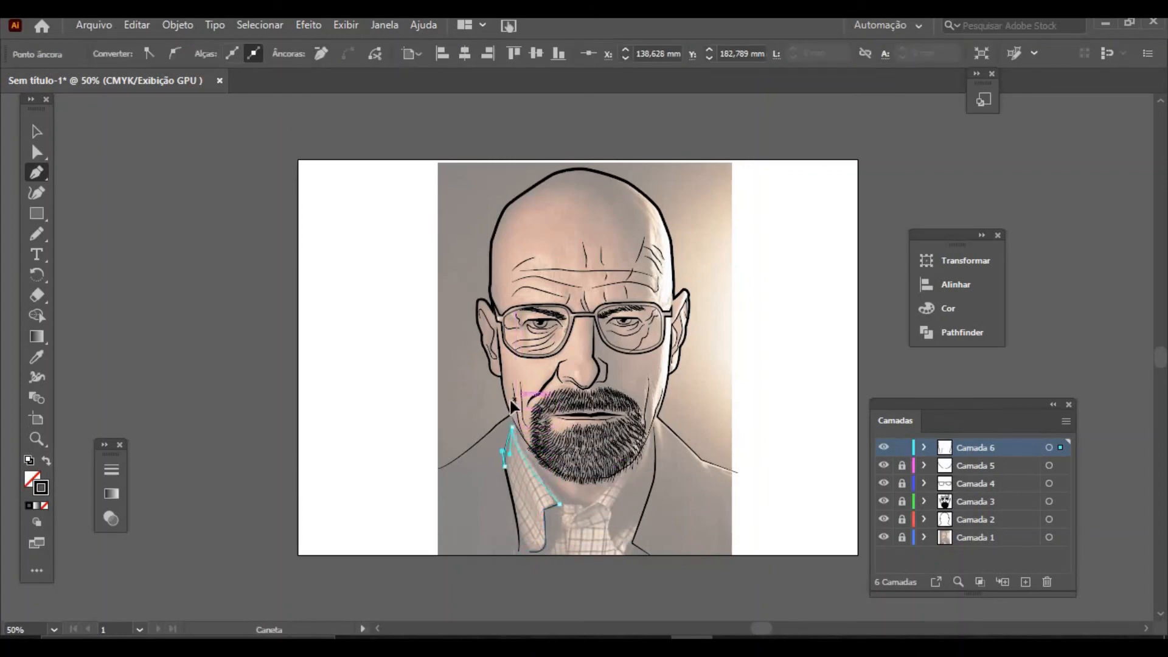
pyautogui.click(504, 467)
pyautogui.click(519, 550)
pyautogui.click(529, 551)
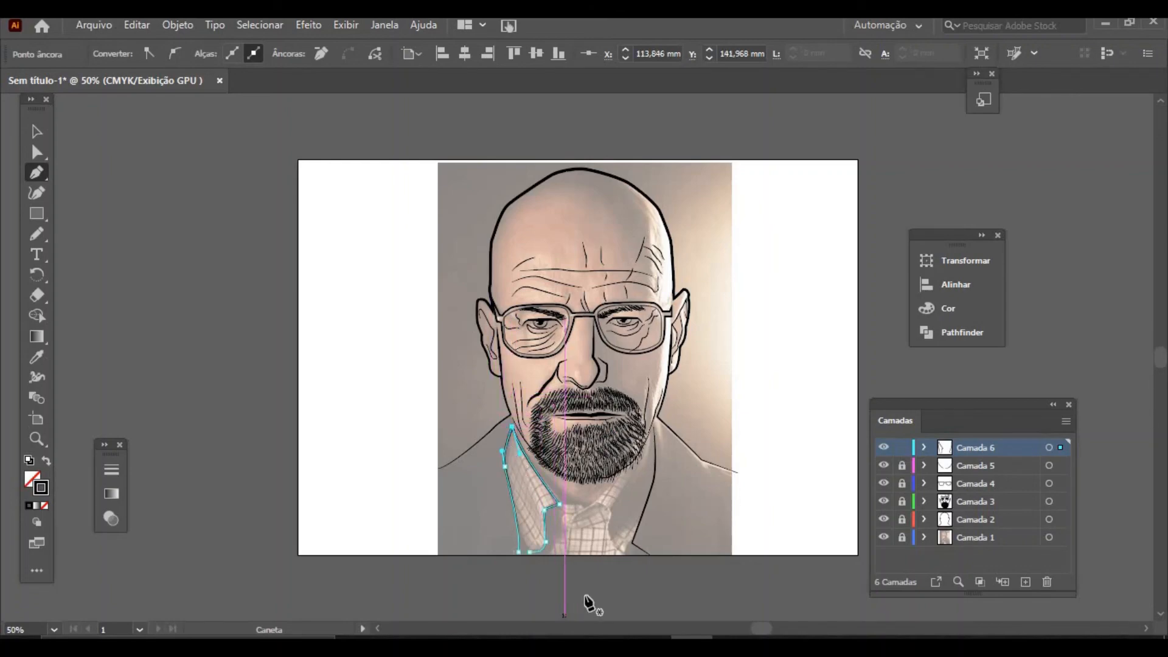
# Step: Draw the shirt's front edge with the Pen tool, from the photo's lower edge up along the right collar's neckline to the beard
pyautogui.click(566, 554)
pyautogui.click(573, 515)
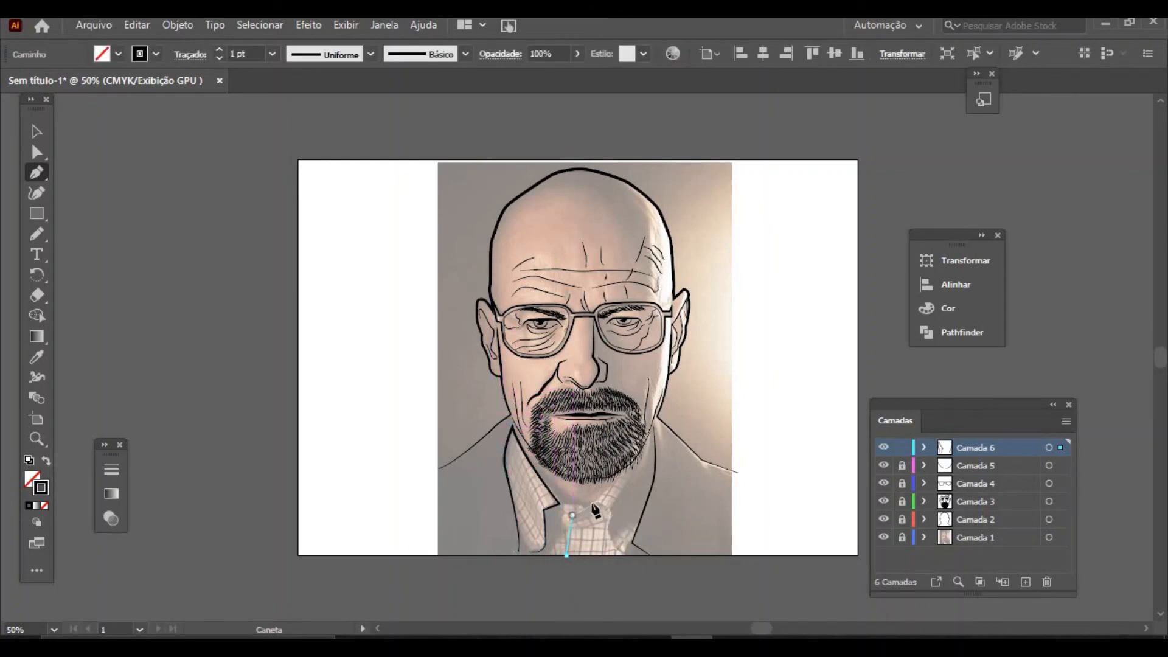
pyautogui.click(600, 501)
pyautogui.click(617, 482)
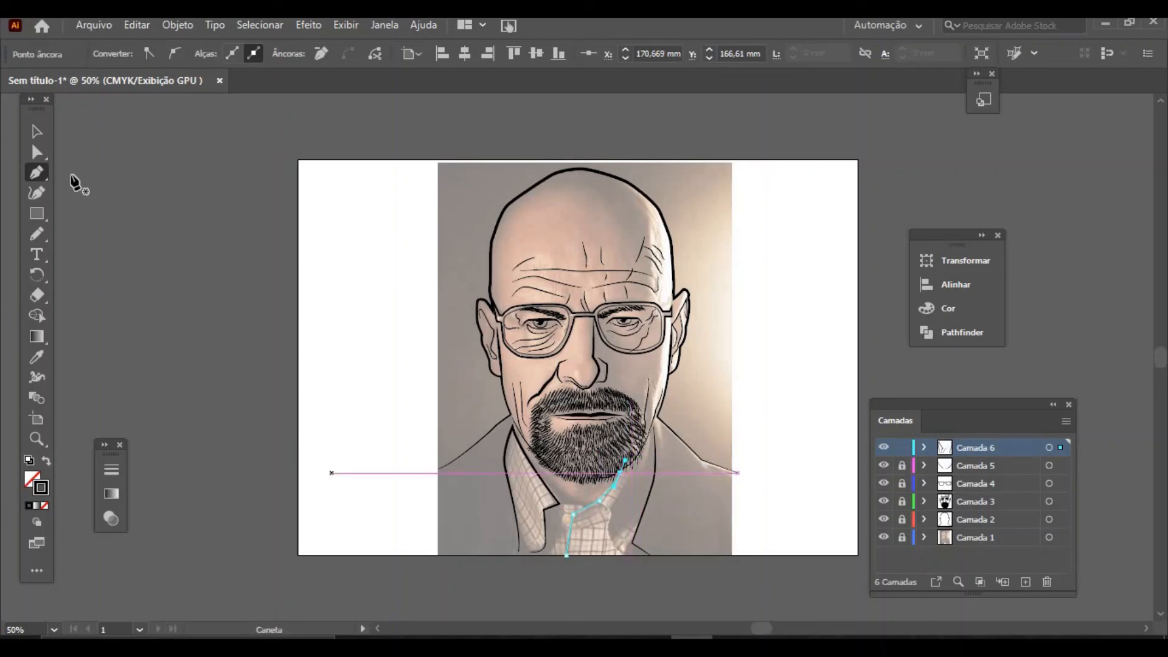
# Step: Apply the elliptical width profile and a 3 pt stroke to the shirt's front edge and neckline path
pyautogui.click(36, 131)
pyautogui.click(539, 487)
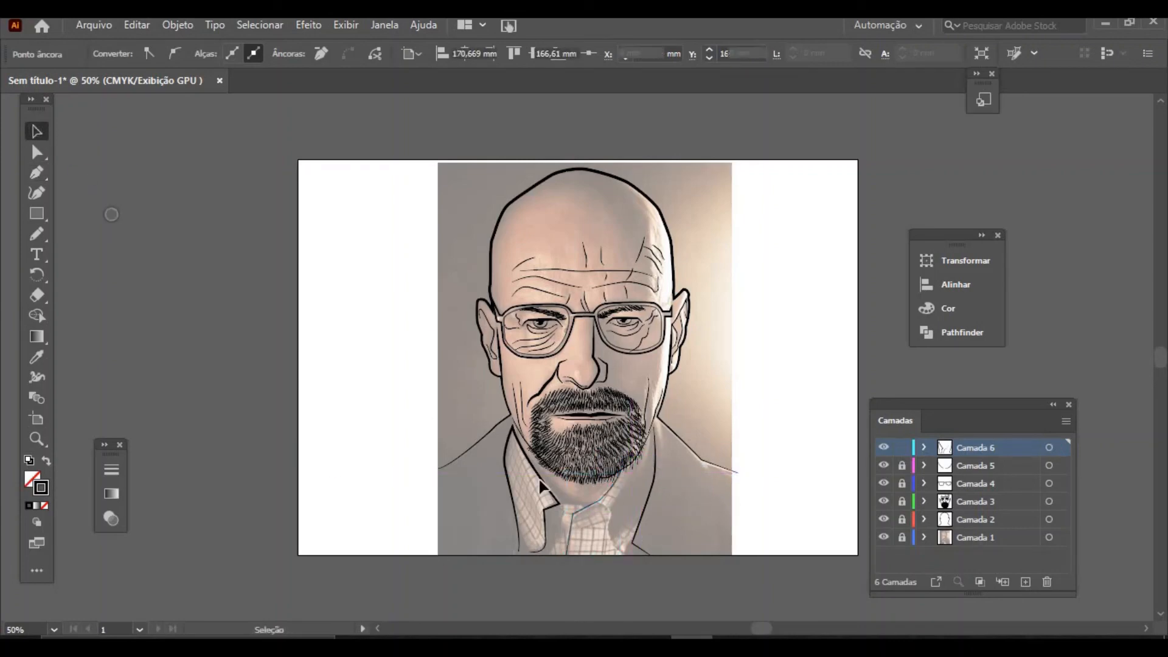
pyautogui.click(581, 509)
pyautogui.click(353, 107)
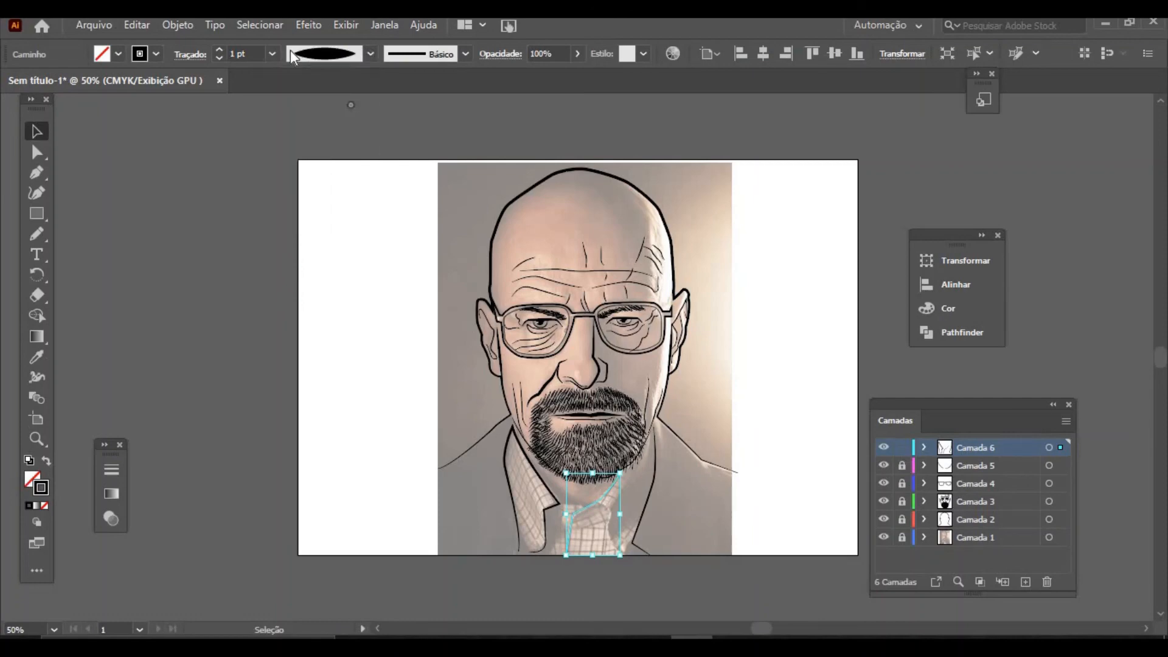
pyautogui.click(272, 54)
pyautogui.click(294, 166)
pyautogui.click(179, 312)
# Step: Draw the right collar flap's inner edge down to the jacket with the Pen tool, and give it the elliptical width profile and a 4 pt stroke
pyautogui.click(36, 176)
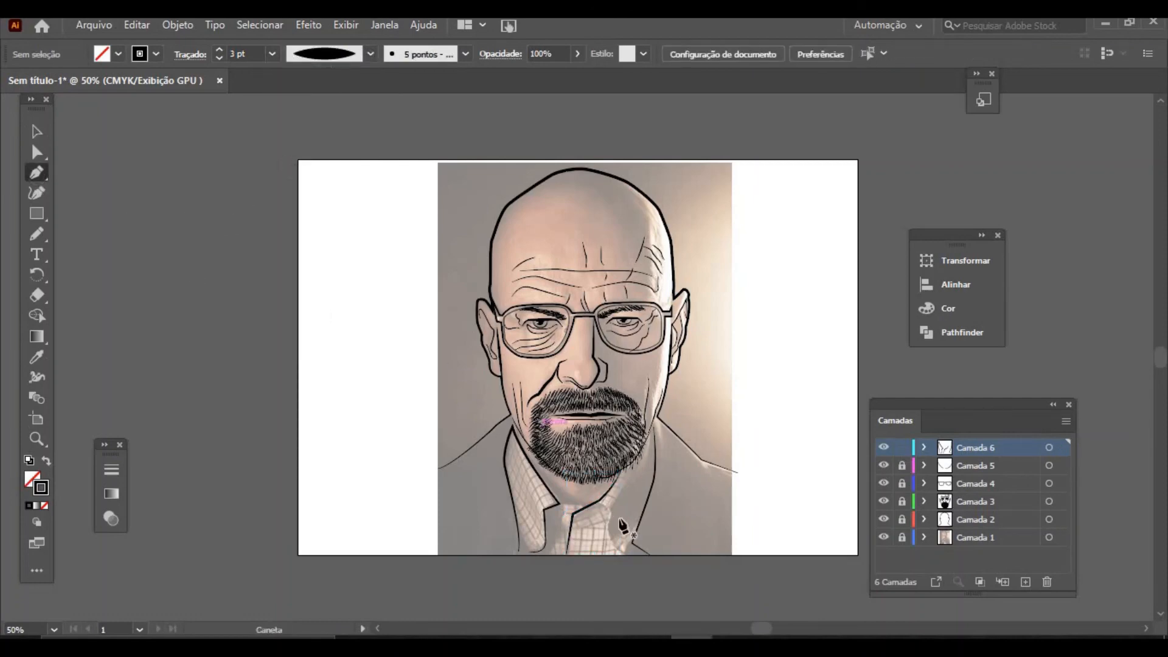
pyautogui.moveTo(599, 500); pyautogui.dragTo(634, 548)
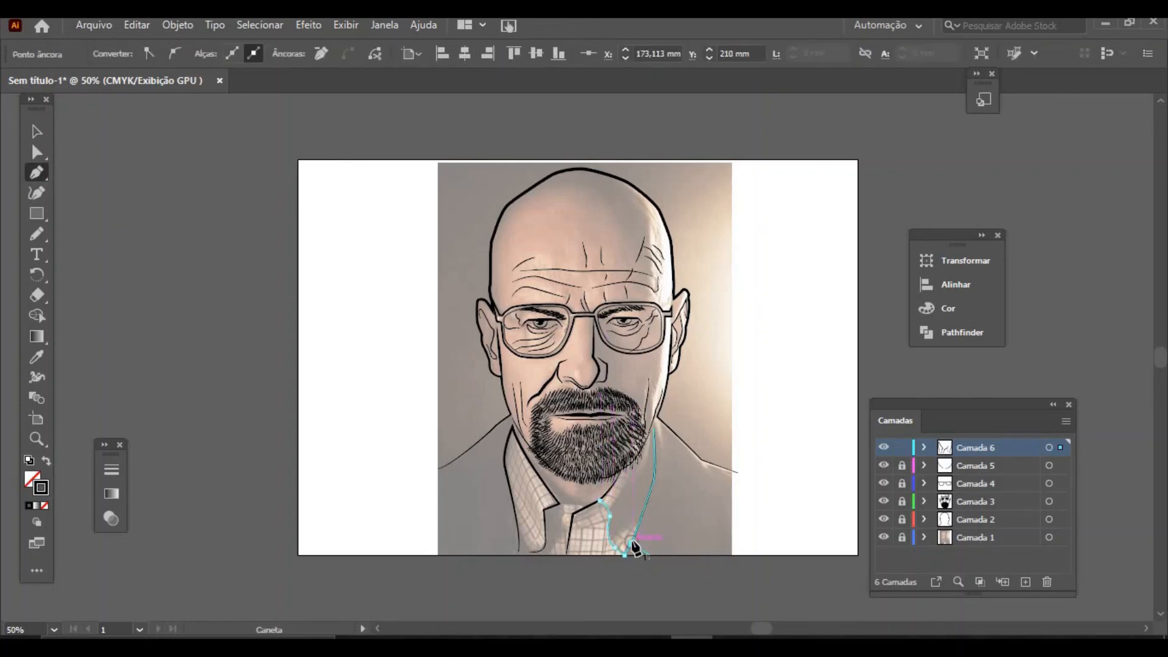
pyautogui.click(37, 132)
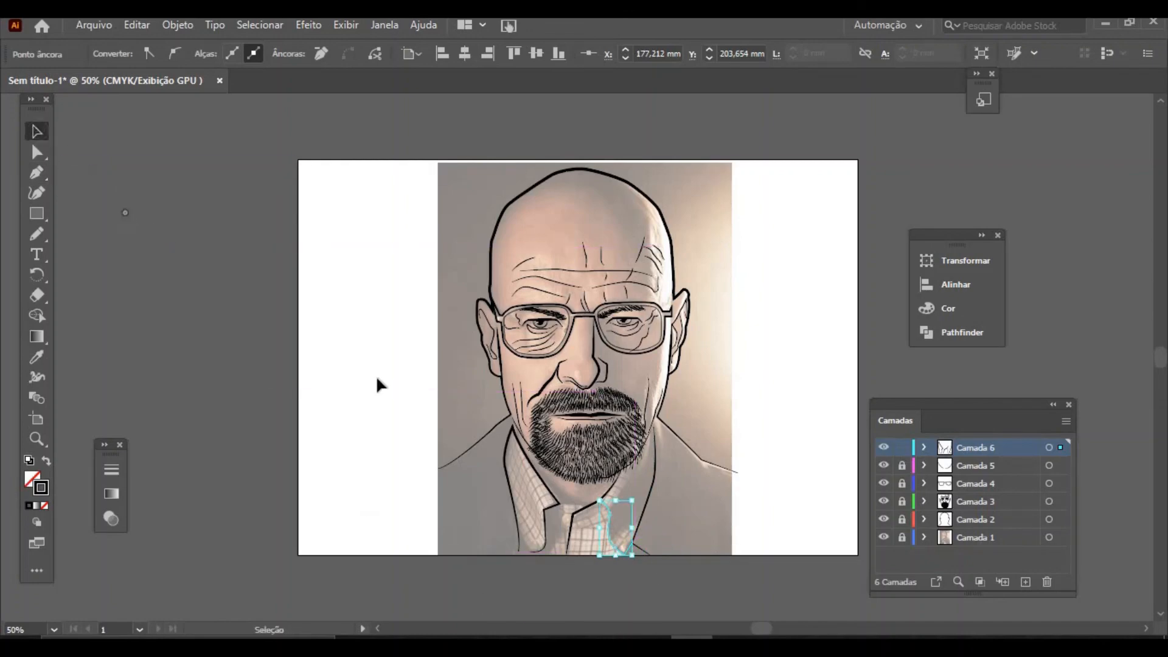
pyautogui.click(607, 528)
pyautogui.click(608, 526)
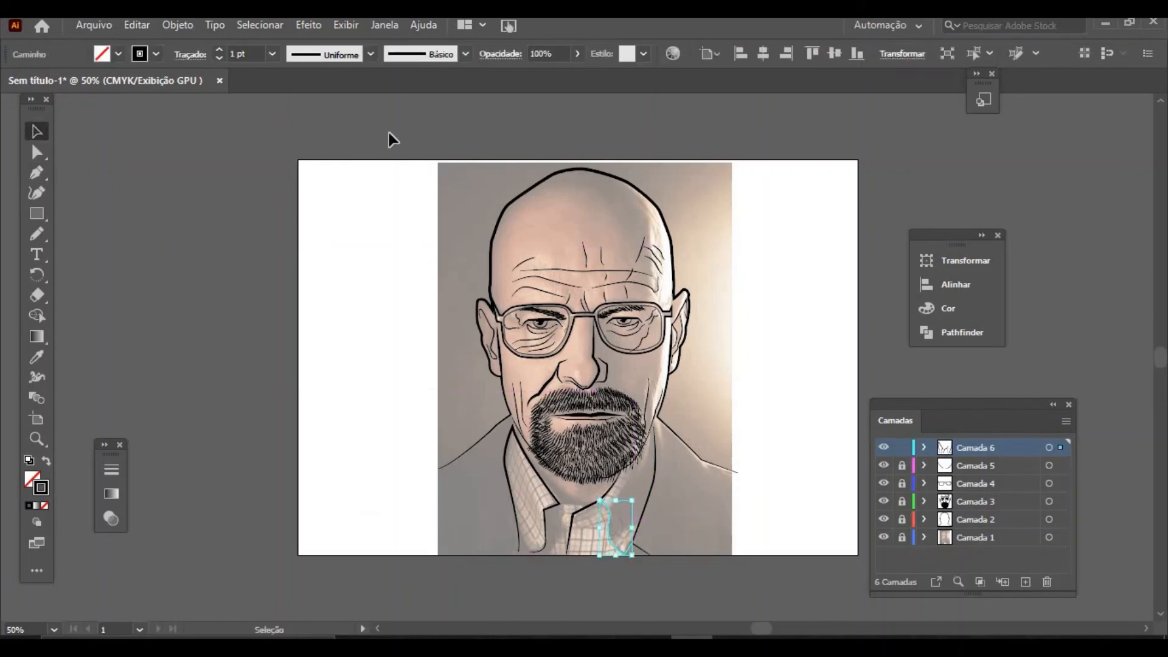
pyautogui.click(370, 54)
pyautogui.click(350, 106)
pyautogui.click(272, 53)
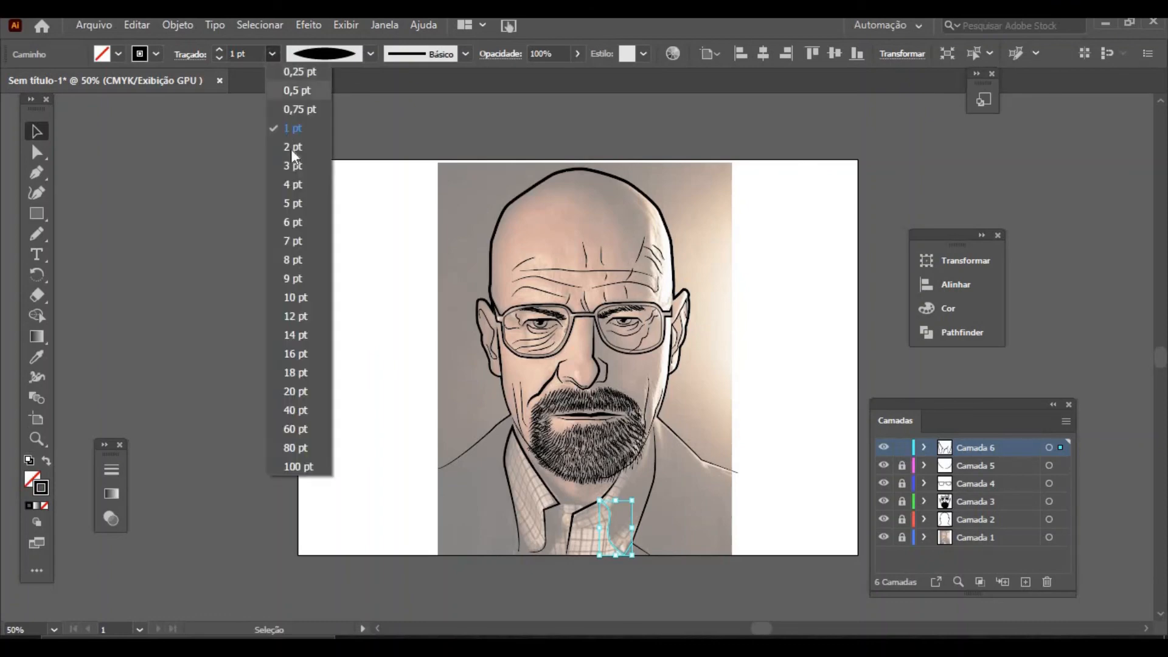
pyautogui.click(297, 185)
pyautogui.click(247, 235)
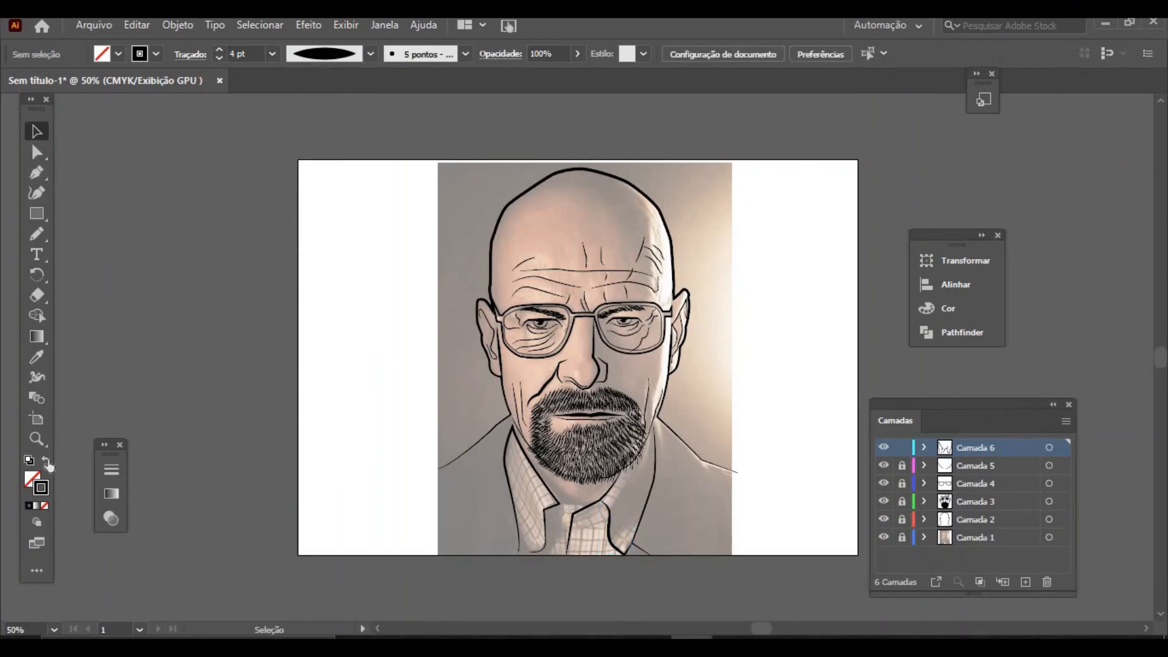
# Step: Draw the collar band's upper edge with the Pen tool, bridging the left collar point and the right collar's neckline
pyautogui.click(36, 439)
pyautogui.click(568, 553)
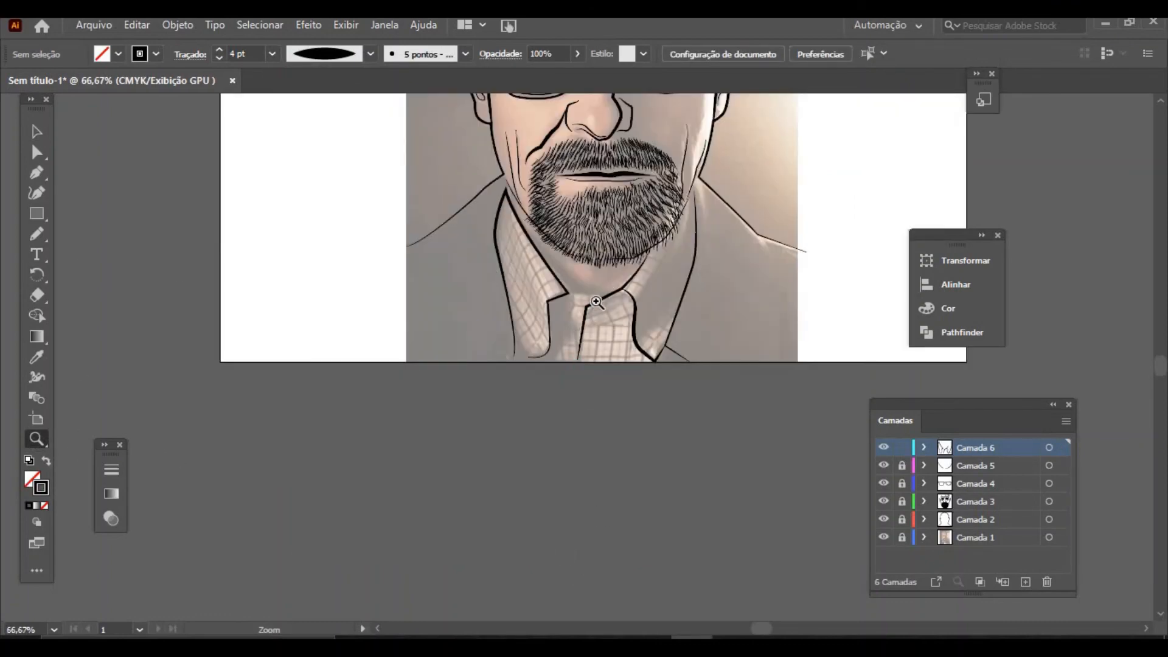
pyautogui.click(621, 392)
pyautogui.click(621, 391)
pyautogui.click(36, 172)
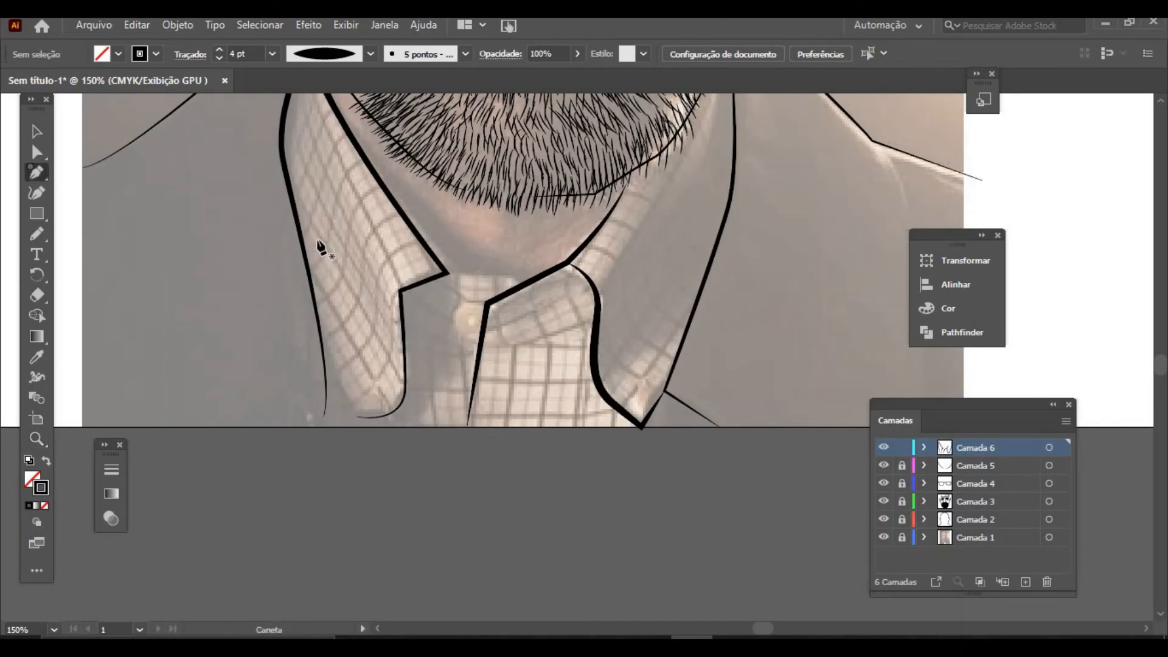
pyautogui.click(446, 273)
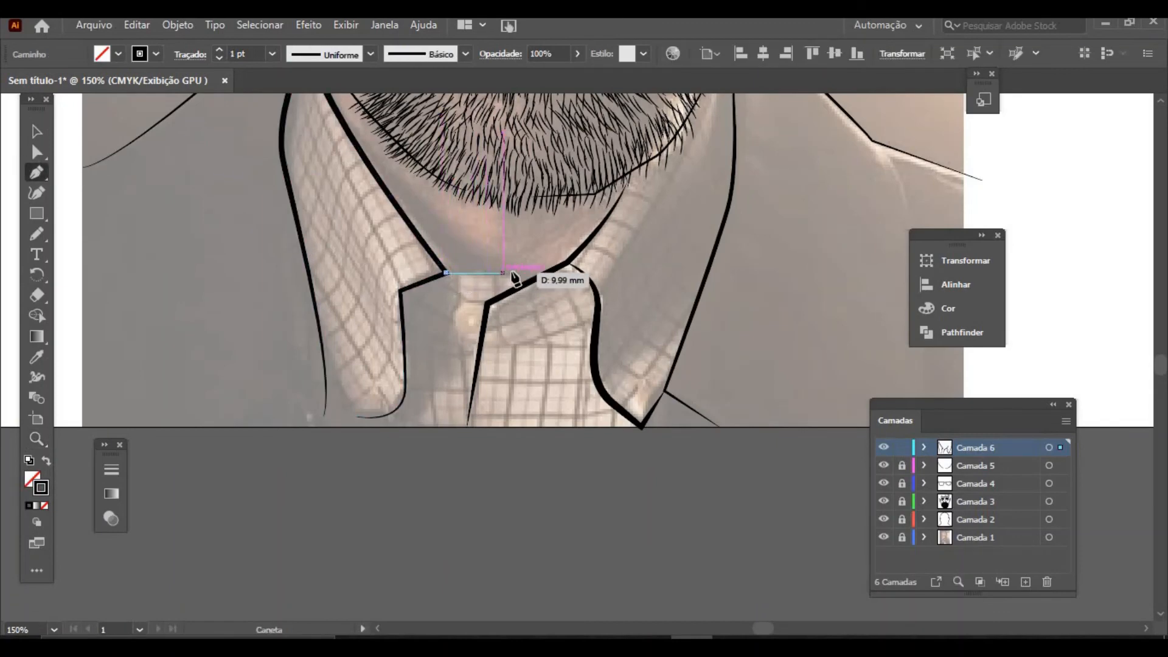
pyautogui.moveTo(514, 274); pyautogui.dragTo(522, 280)
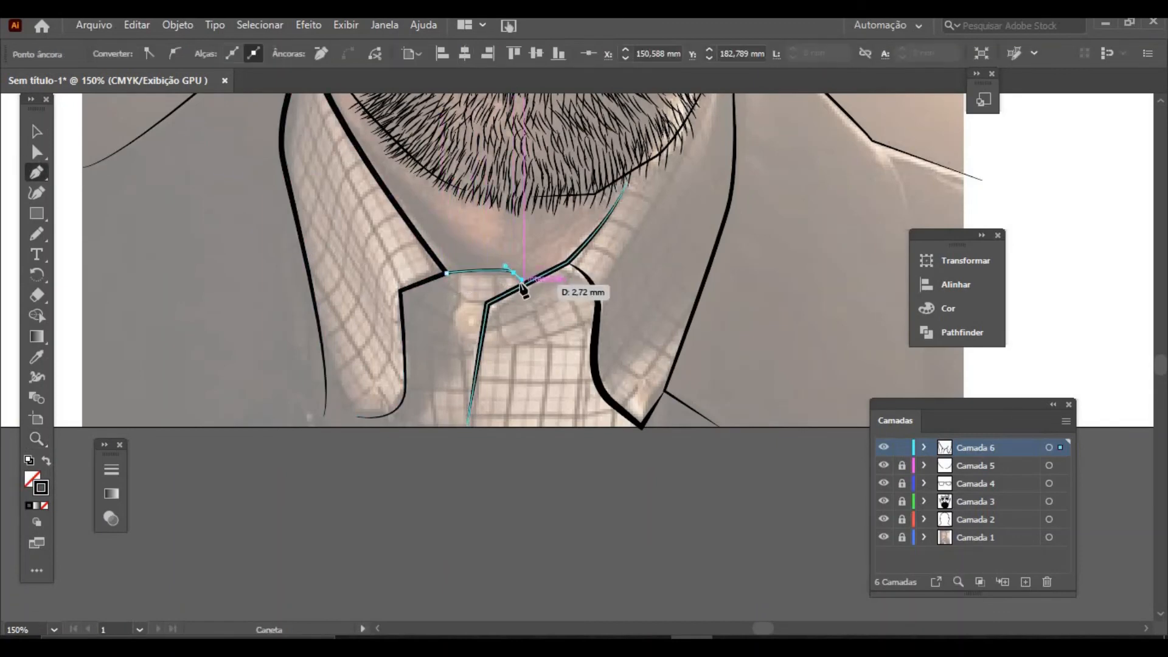
# Step: Apply the elliptical width profile and a 3 pt stroke to the collar band's upper edge
pyautogui.click(36, 131)
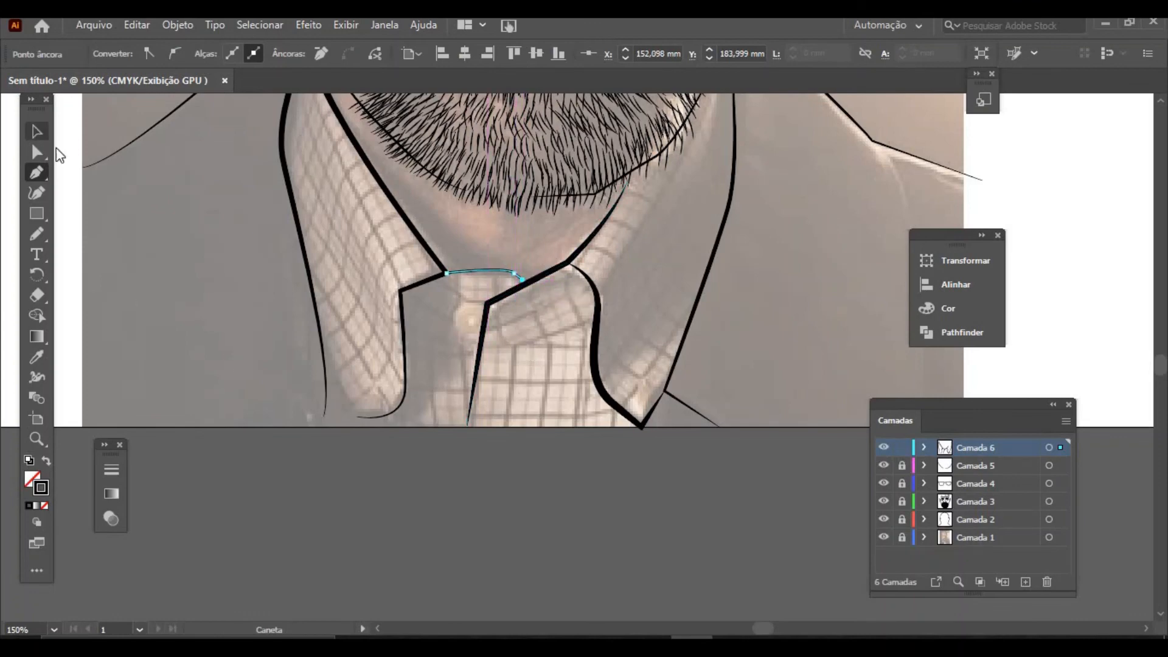
pyautogui.click(489, 252)
pyautogui.click(505, 273)
pyautogui.click(371, 54)
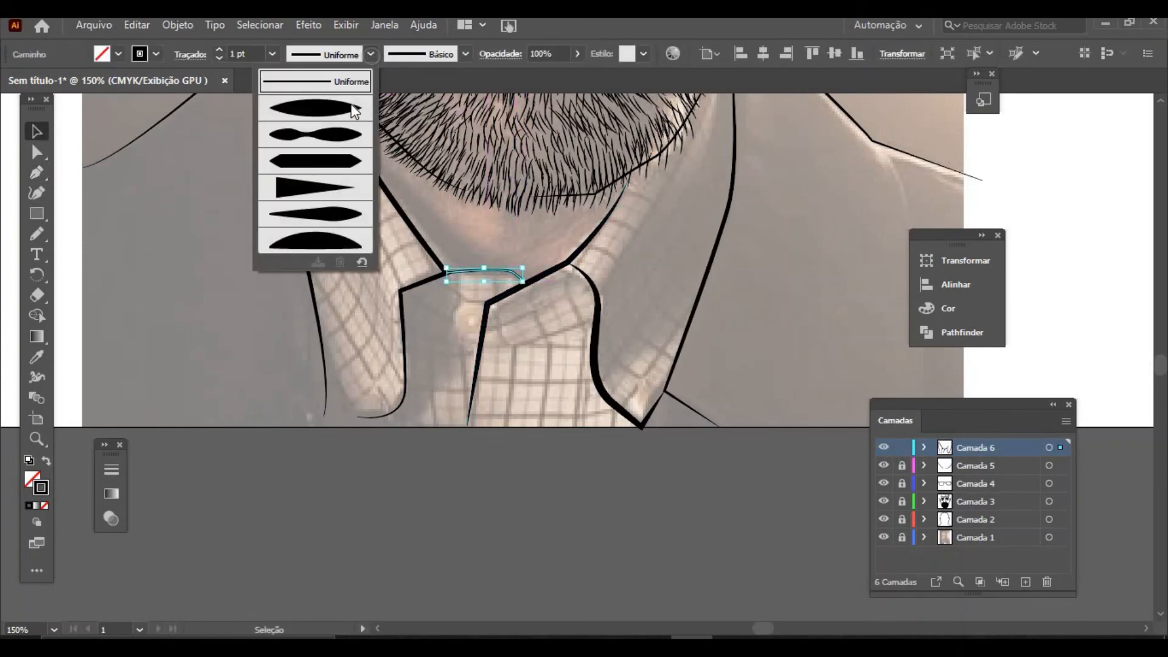
pyautogui.click(311, 96)
pyautogui.click(272, 53)
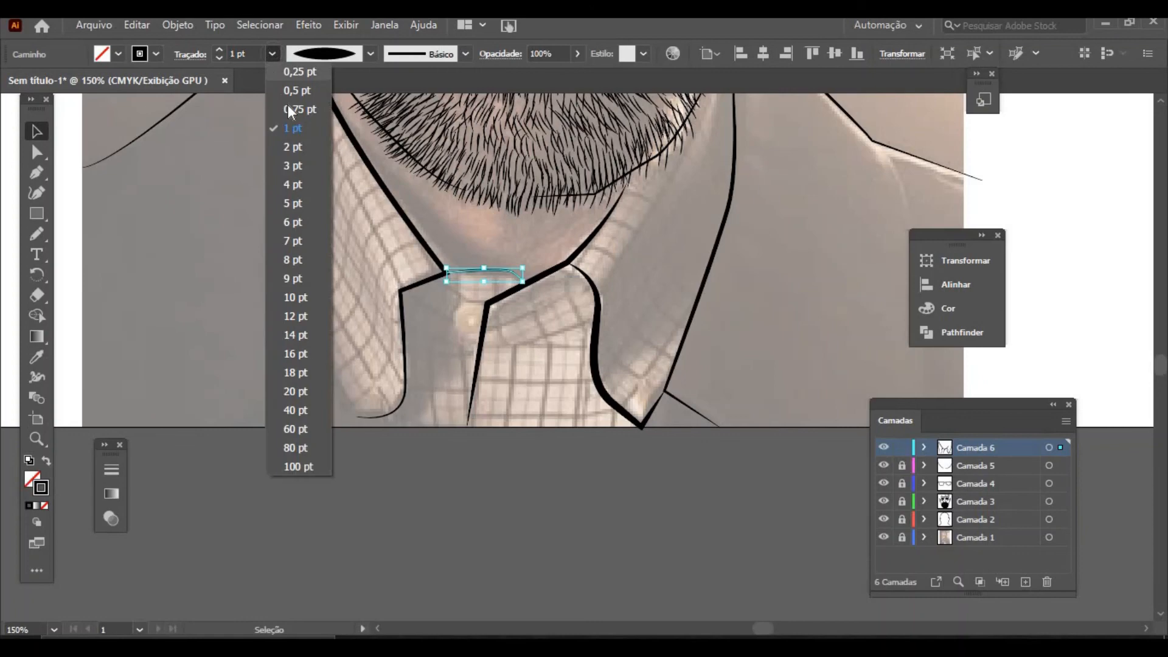
pyautogui.click(294, 163)
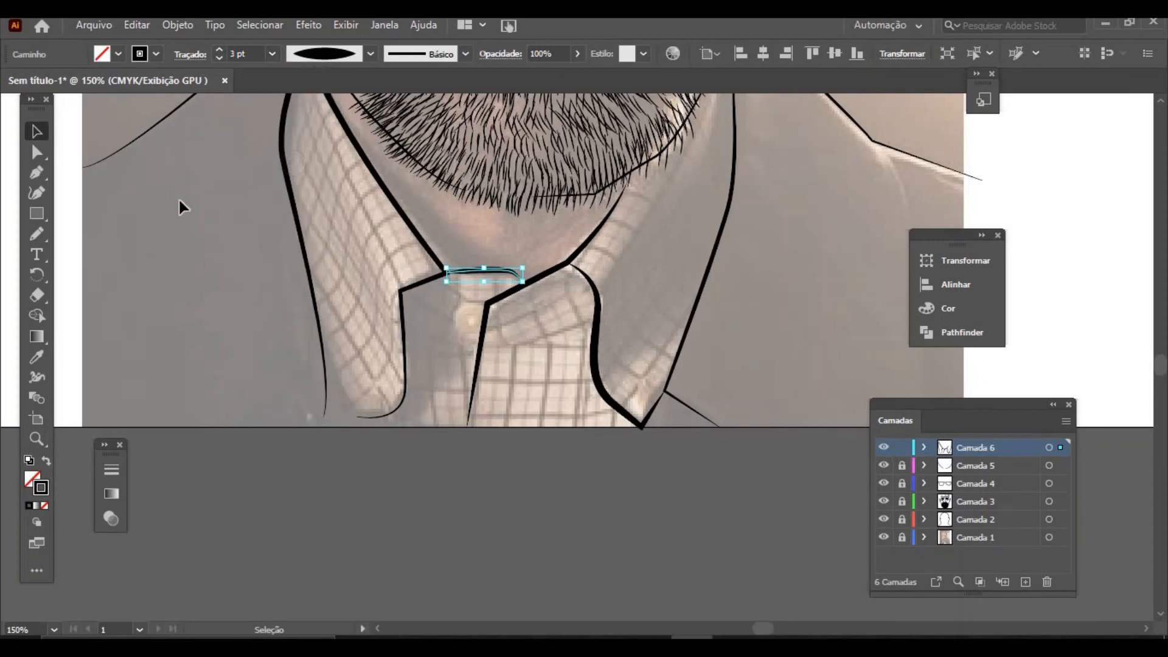
pyautogui.click(174, 260)
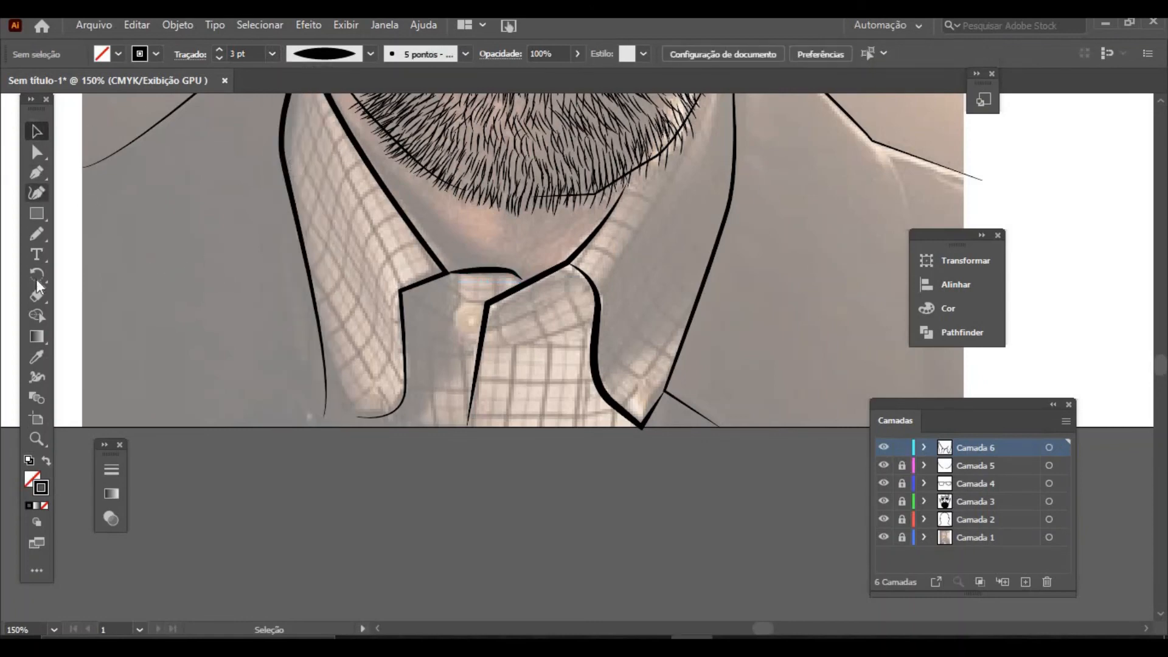
# Step: Draw the collar button as a crescent shape with the Pencil tool and give it a black fill with no stroke
pyautogui.click(36, 153)
pyautogui.click(37, 234)
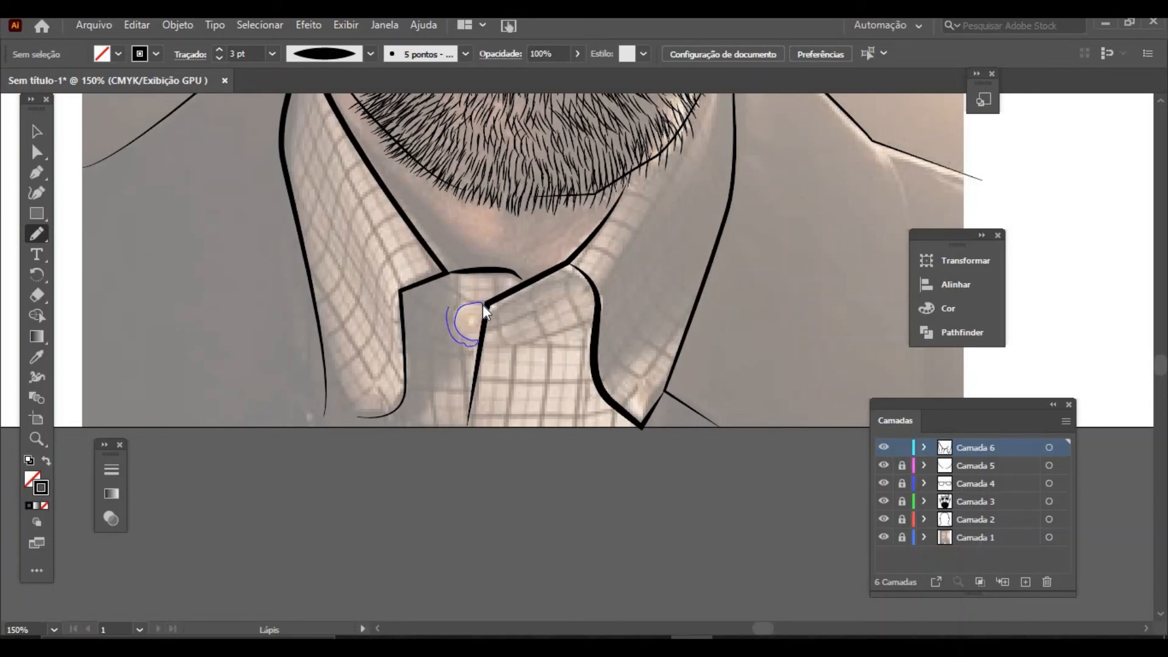
pyautogui.moveTo(483, 305); pyautogui.dragTo(483, 305)
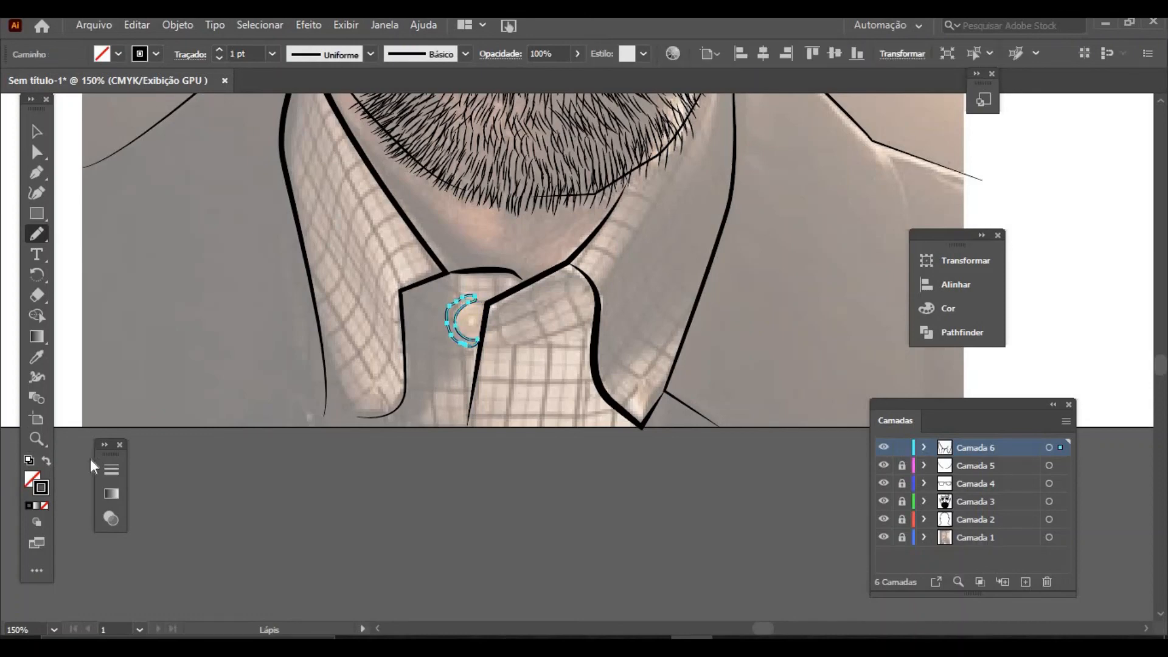
pyautogui.click(45, 461)
pyautogui.click(36, 131)
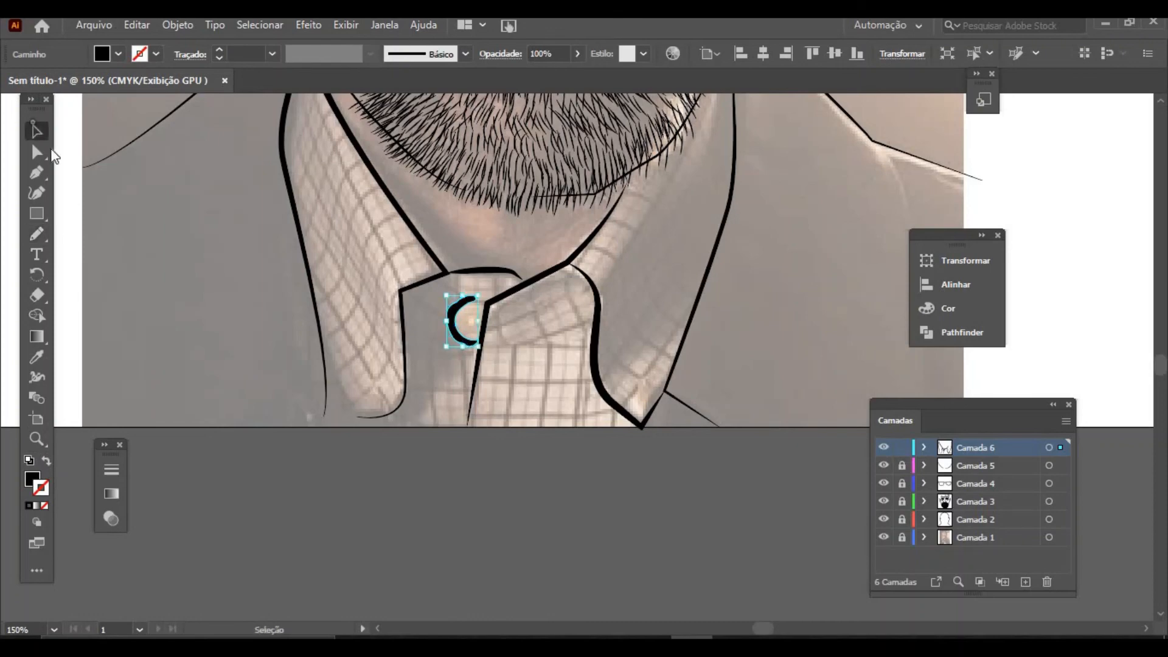
pyautogui.click(341, 476)
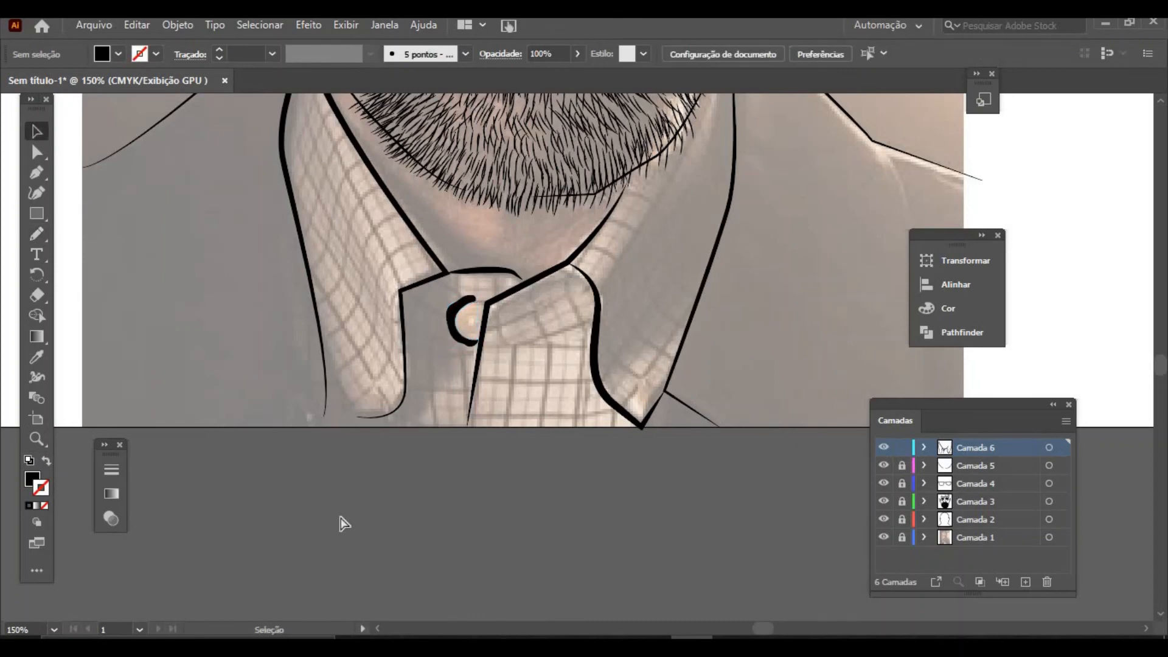
# Step: Hide the photo layer Camada 1 so only the line art shows
pyautogui.hotkey('ctrl', '-')
pyautogui.hotkey('ctrl', '-')
pyautogui.hotkey('ctrl', '-')
pyautogui.hotkey('ctrl', '-')
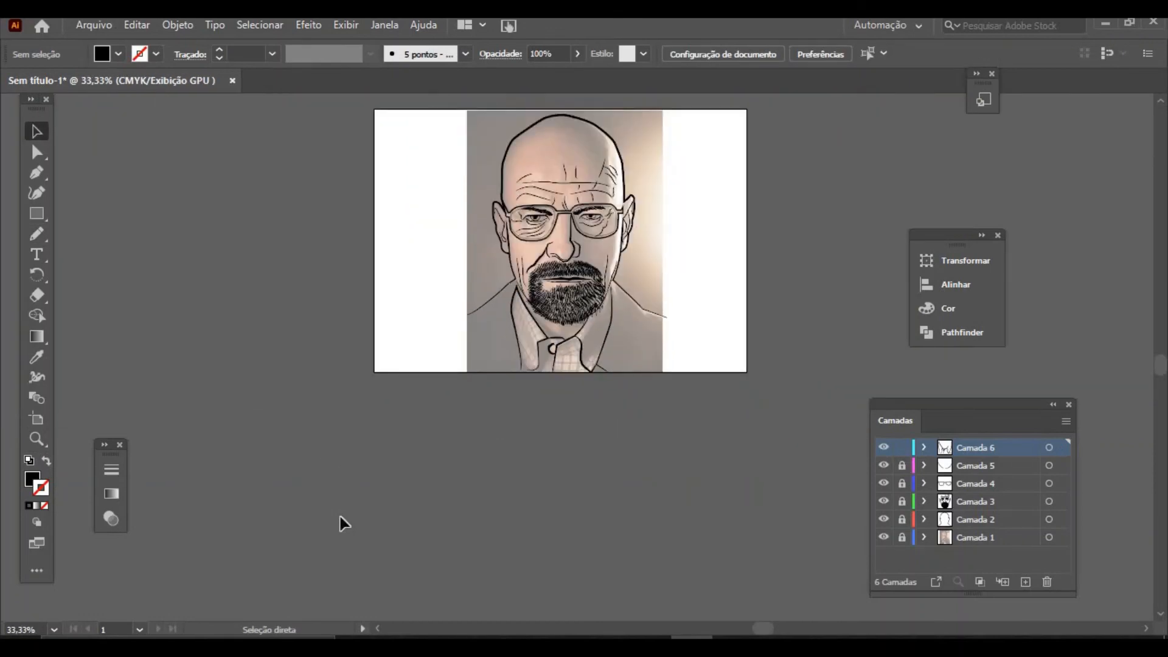
pyautogui.click(883, 538)
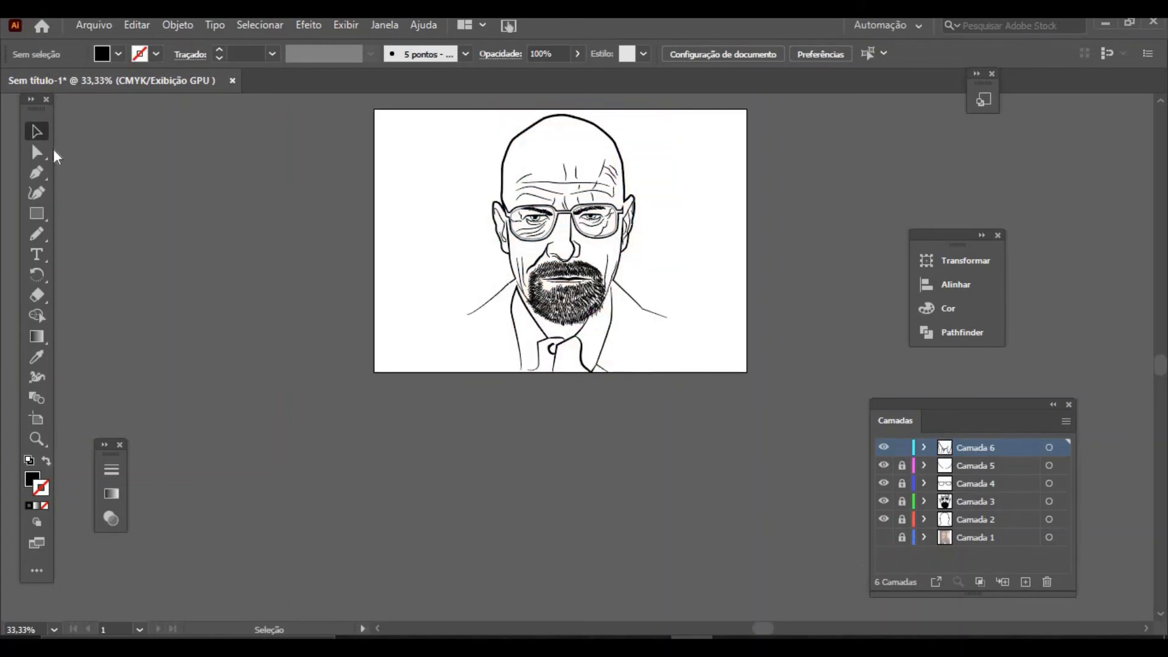
# Step: Move the Camadas panel and the Transformar/Alinhar/Cor/Pathfinder panel group clear of the enlarged artboard
pyautogui.click(36, 438)
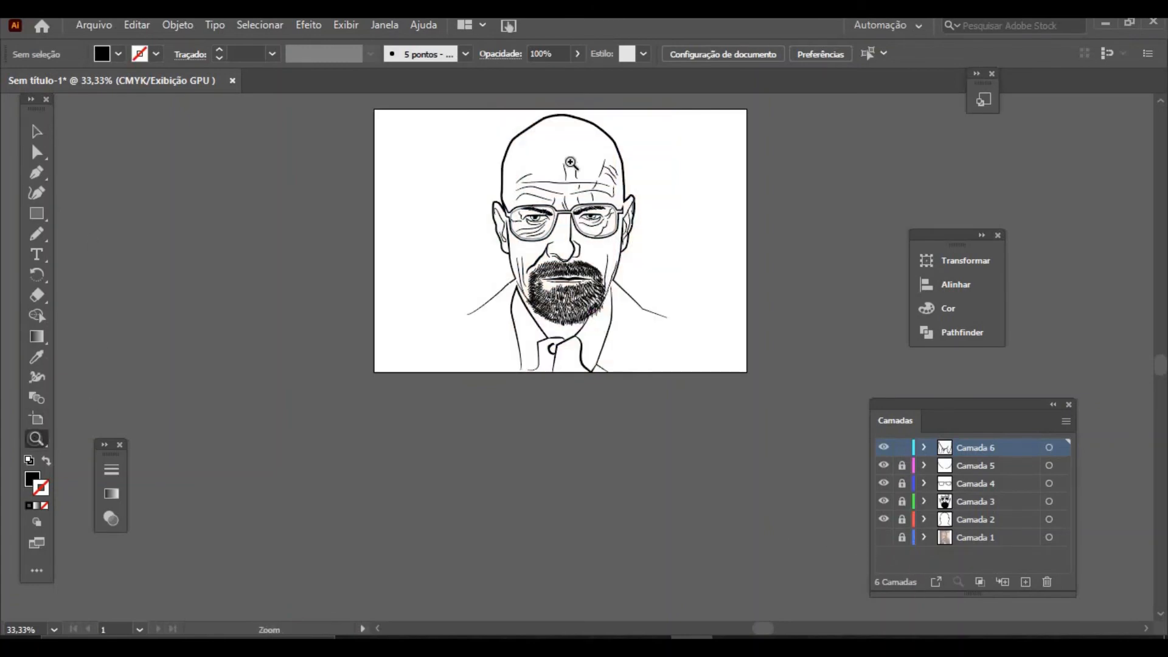
pyautogui.click(633, 260)
pyautogui.hotkey('ctrl', '-')
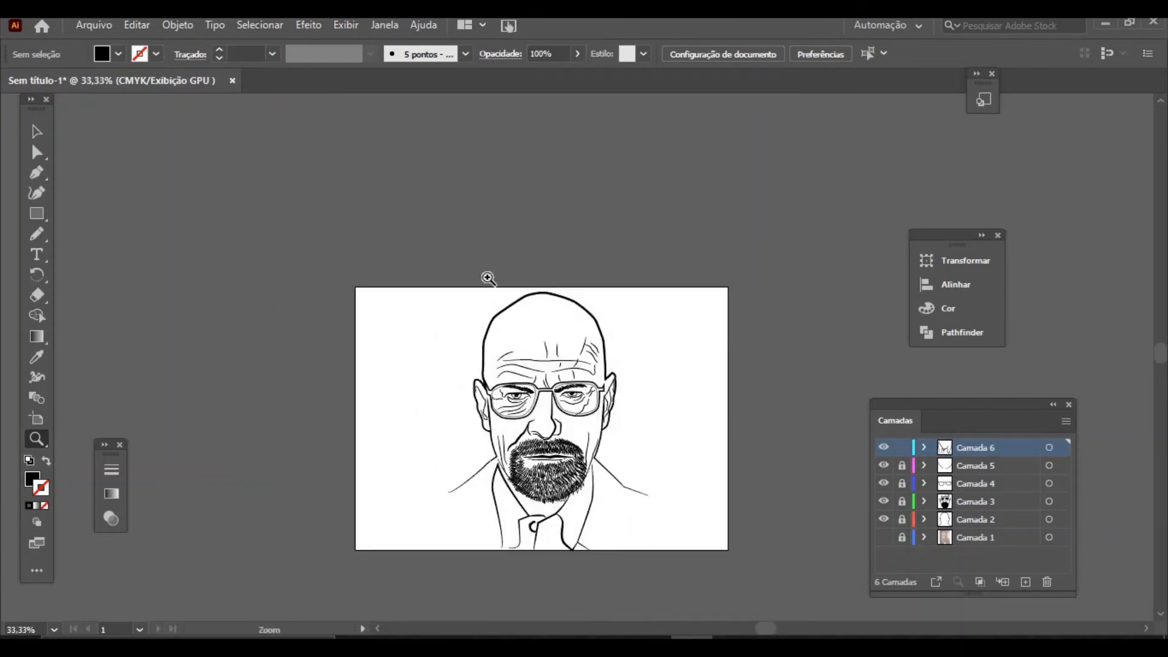
pyautogui.moveTo(390, 298); pyautogui.dragTo(315, 266)
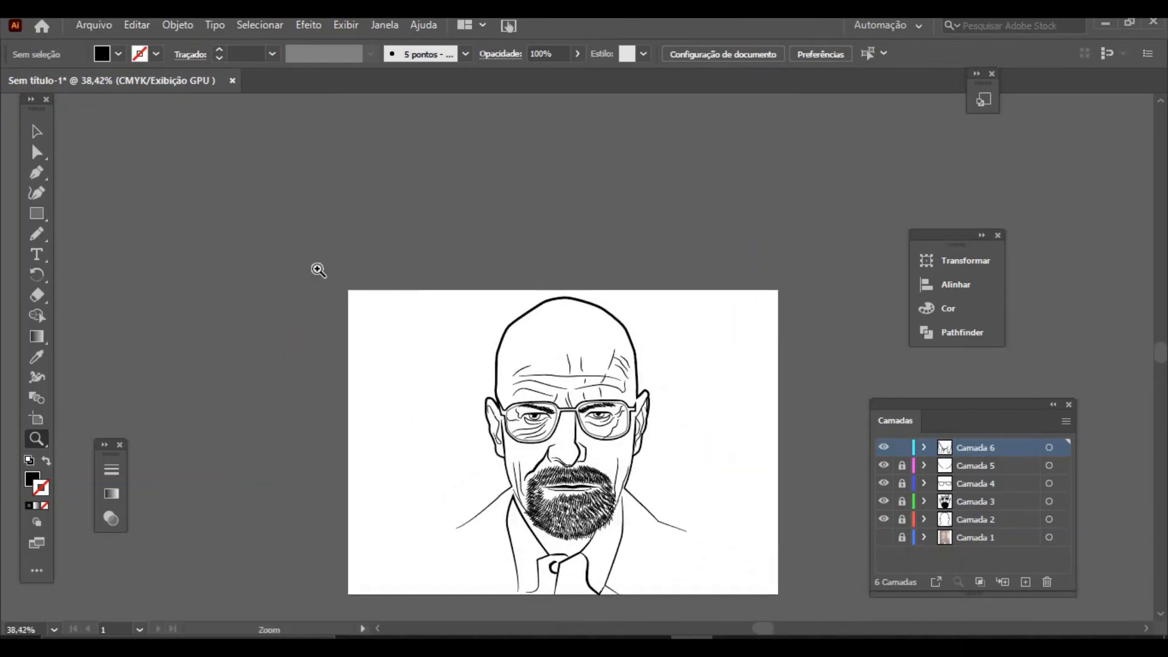
pyautogui.press('space')
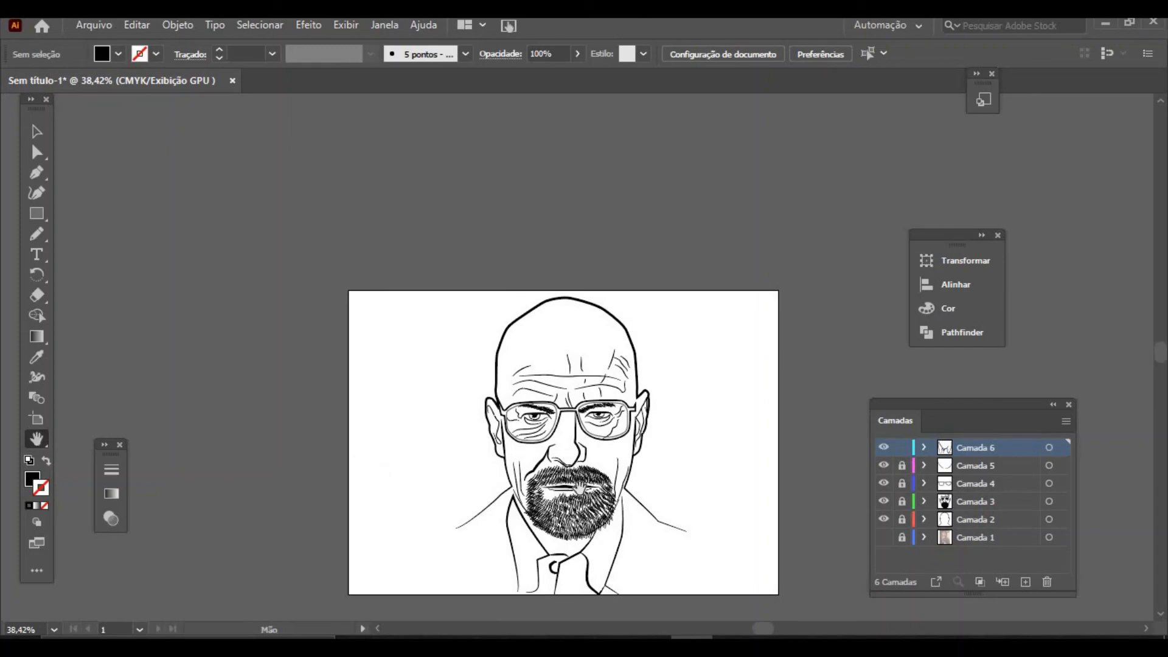
pyautogui.moveTo(580, 487); pyautogui.dragTo(515, 365)
pyautogui.scroll(3, 513, 364)
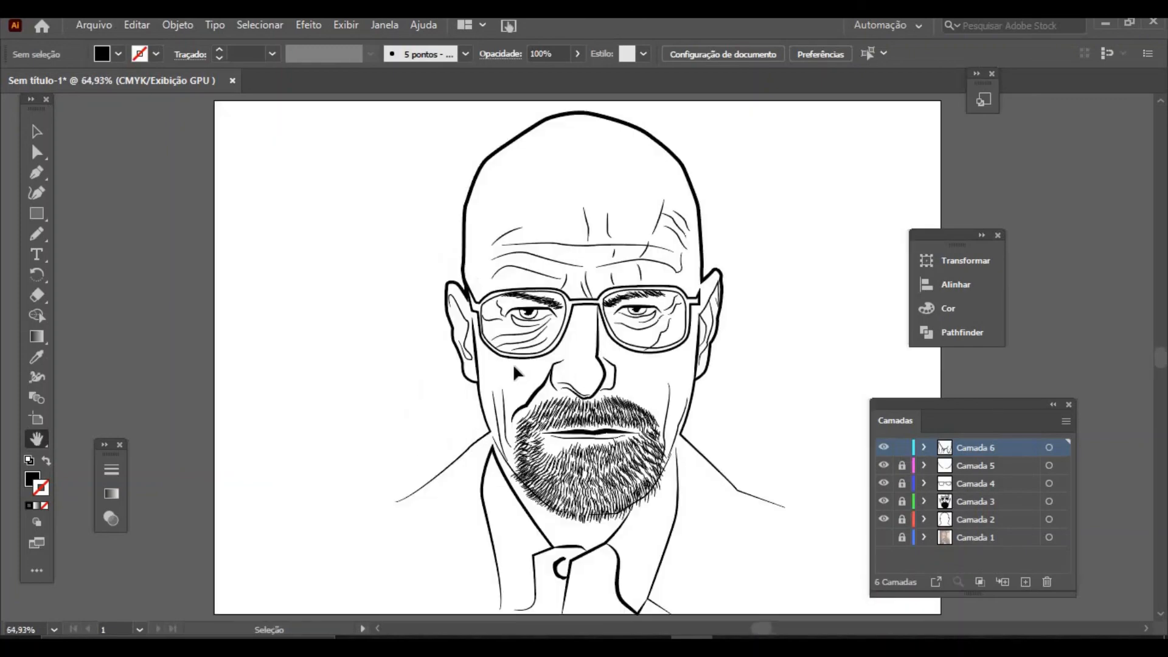
pyautogui.moveTo(947, 236); pyautogui.dragTo(1062, 164)
pyautogui.moveTo(953, 406); pyautogui.dragTo(1044, 330)
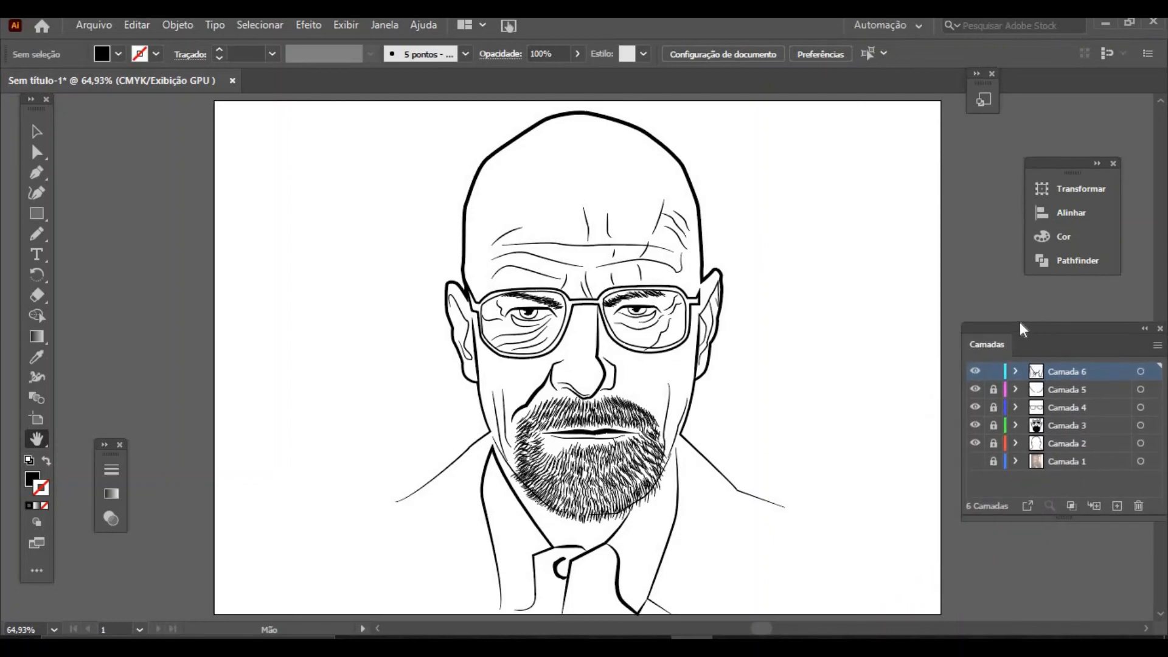
pyautogui.click(41, 131)
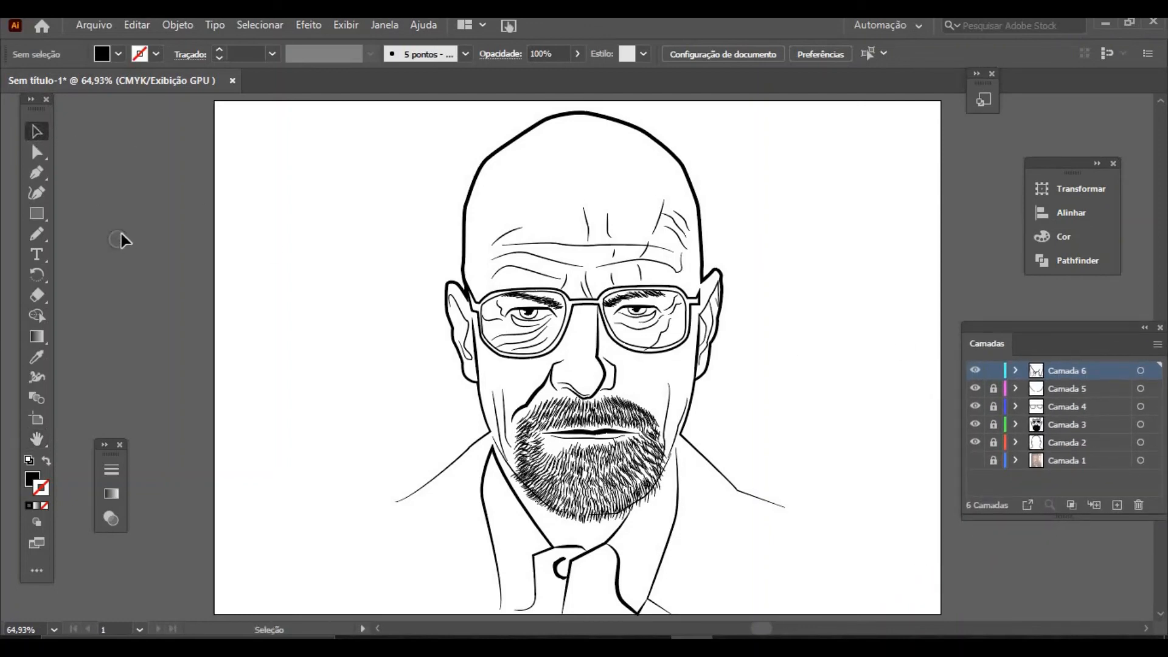